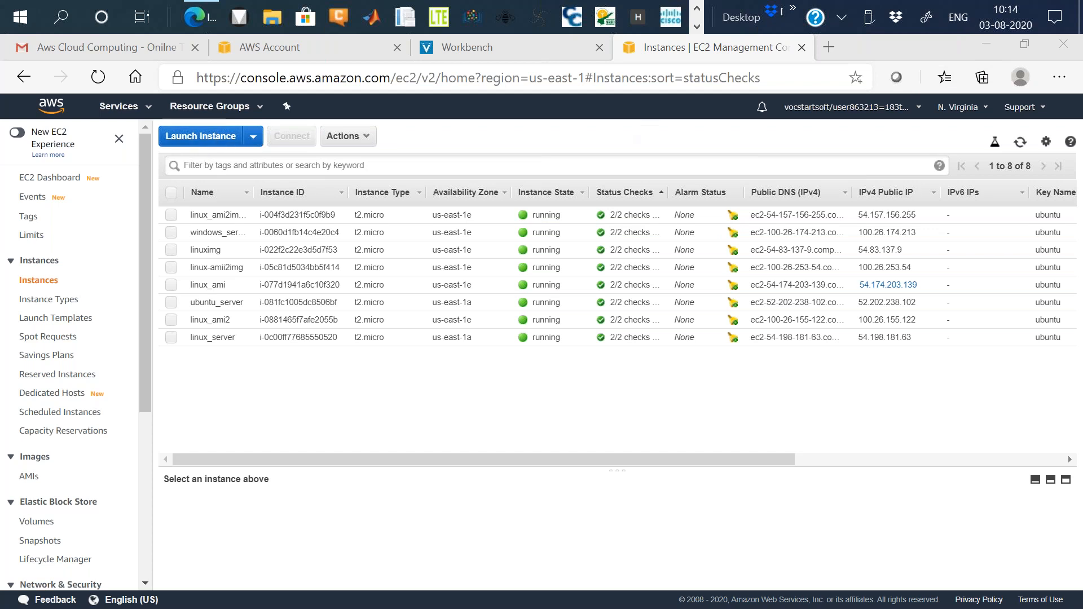
Copy the linux_server instance's public IPv4 address and open it in a new browser tab.
left_click(171, 337)
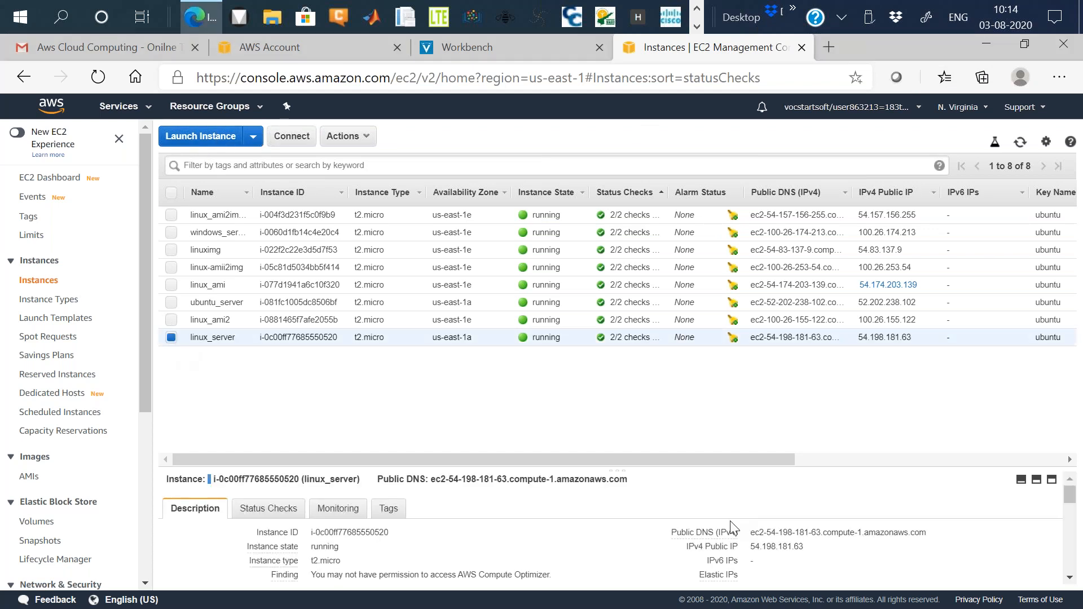
scroll(733, 527, "down", 1)
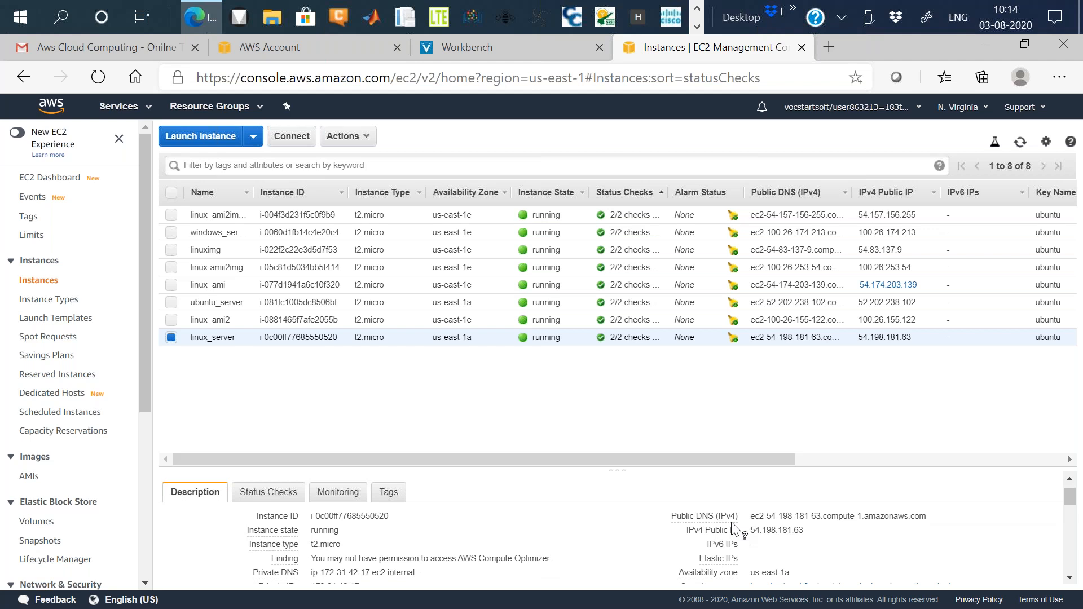
left_click(813, 535)
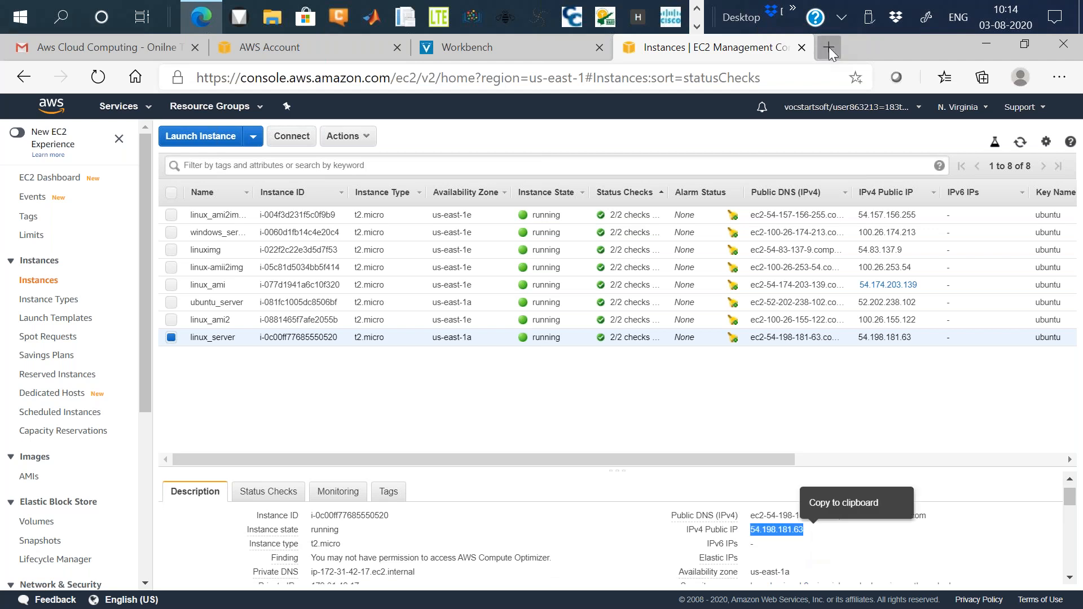
left_click(829, 51)
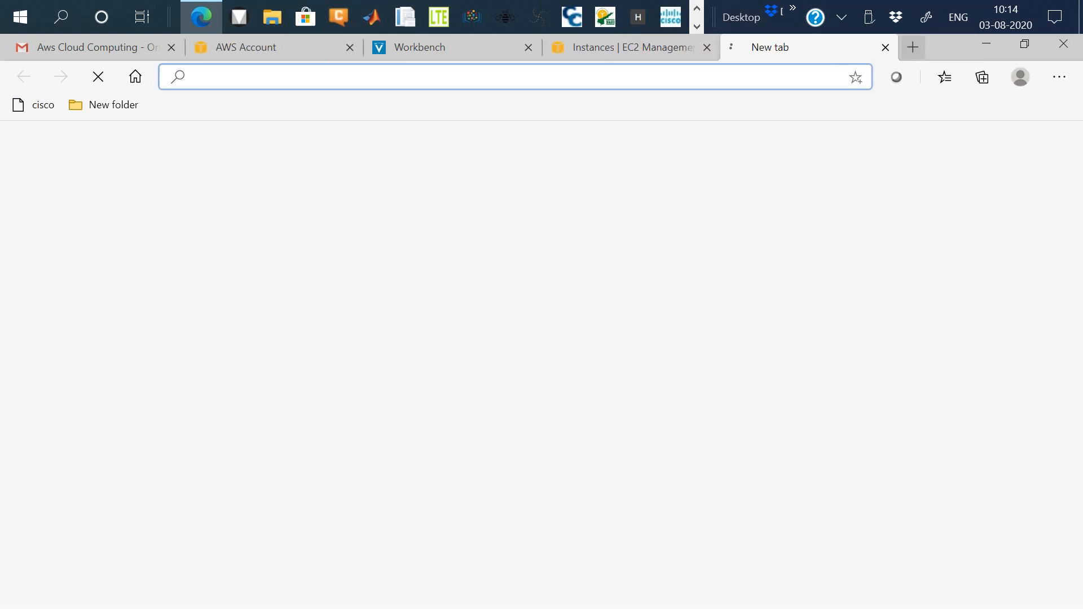
key("ctrl+v")
key("Return")
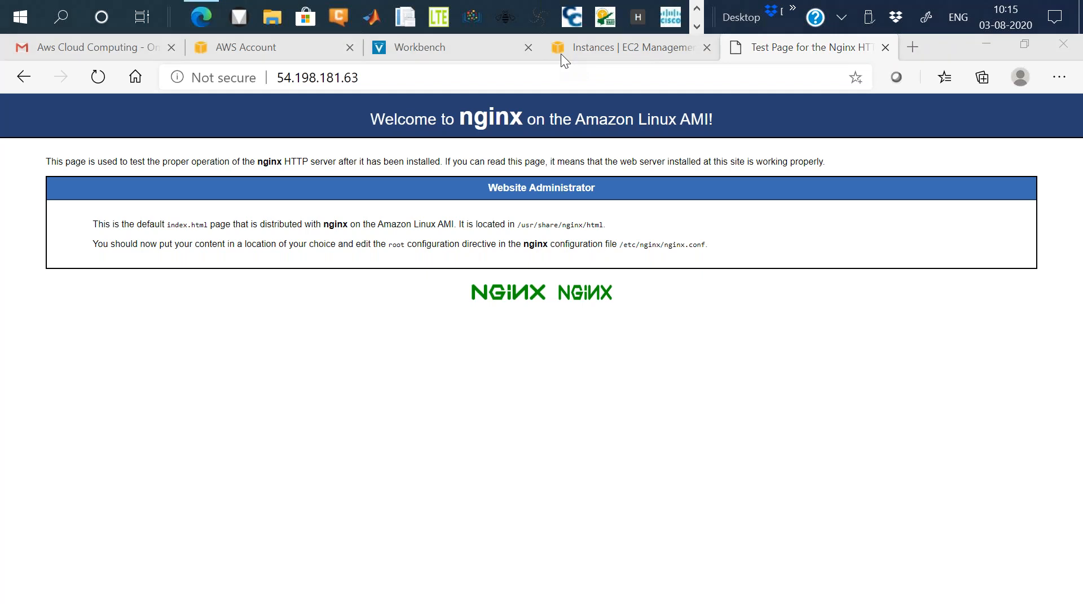
Open another new tab and search the web for winscp.
left_click(827, 106)
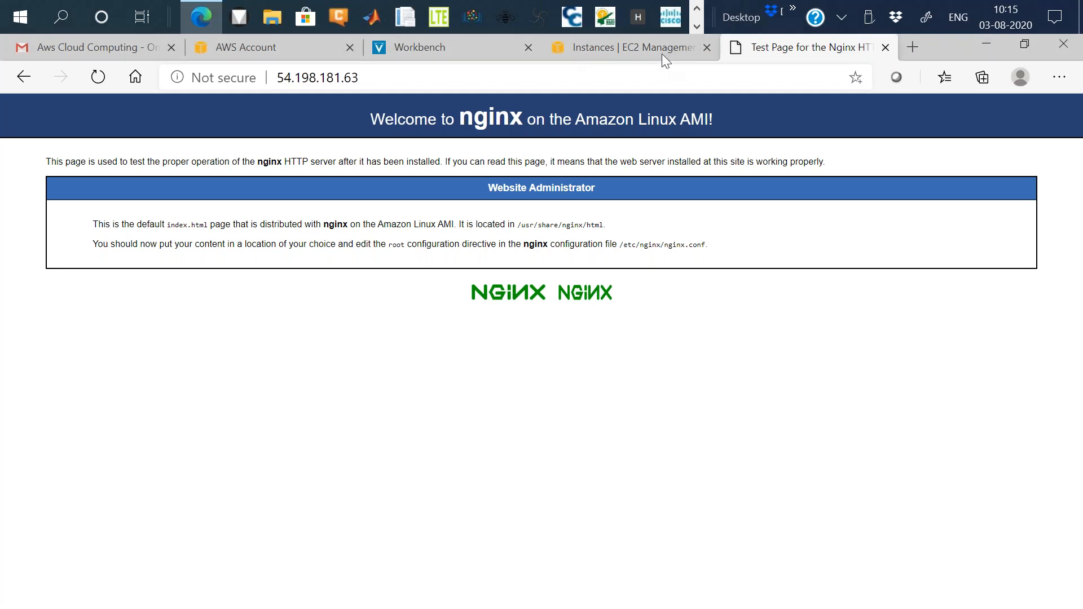
left_click(666, 51)
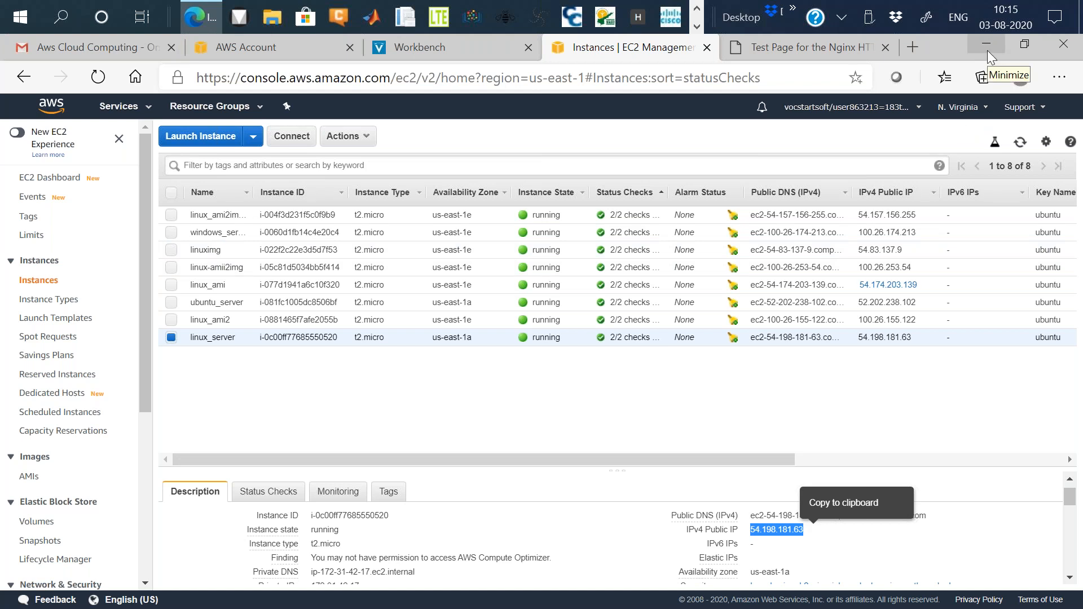
left_click(916, 52)
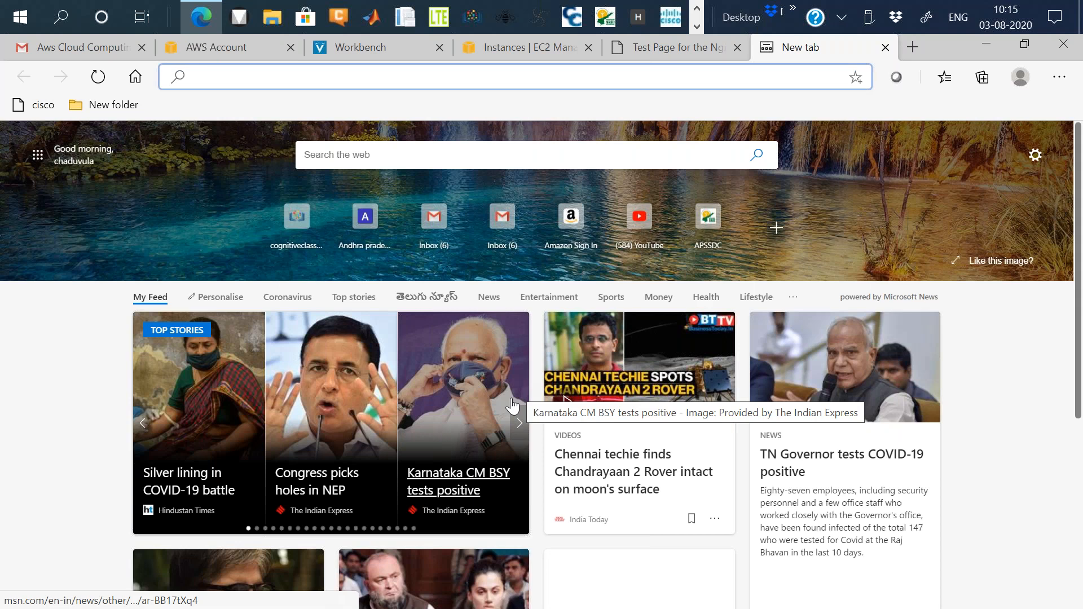
type("w")
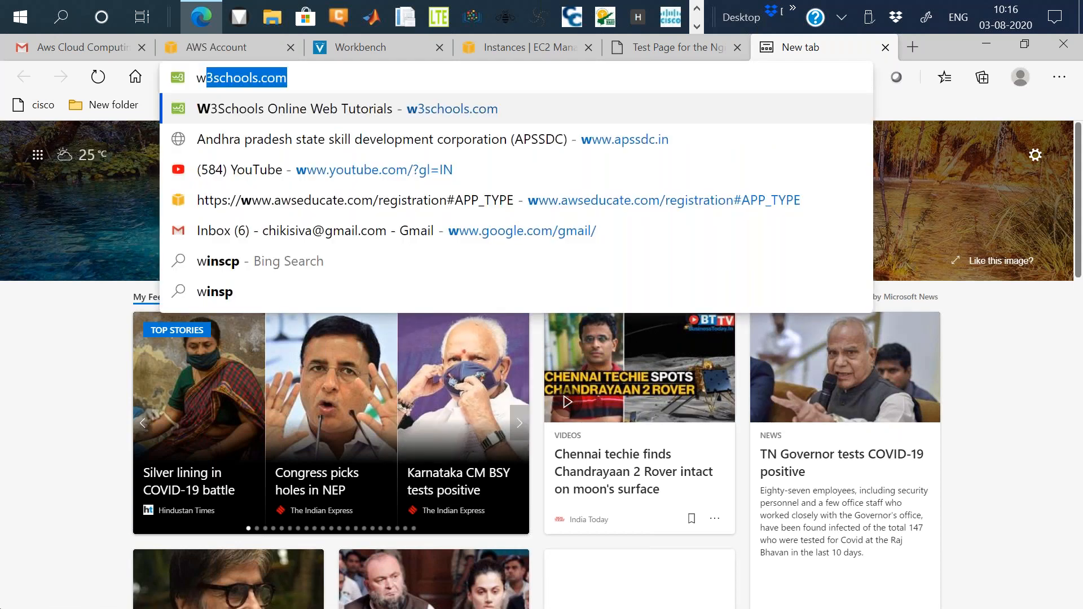
type("inscp")
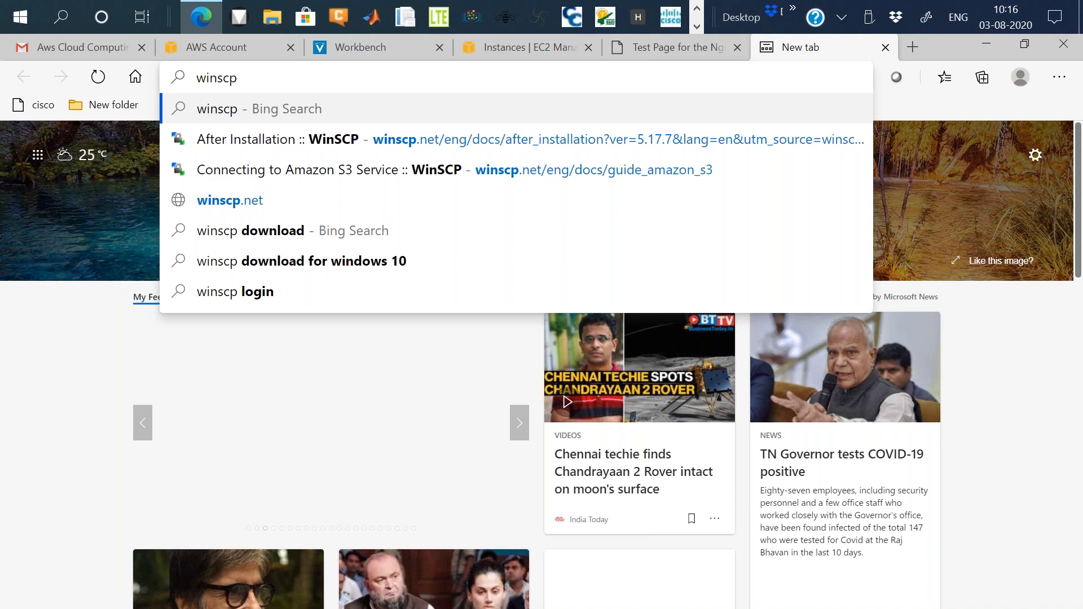
key("Return")
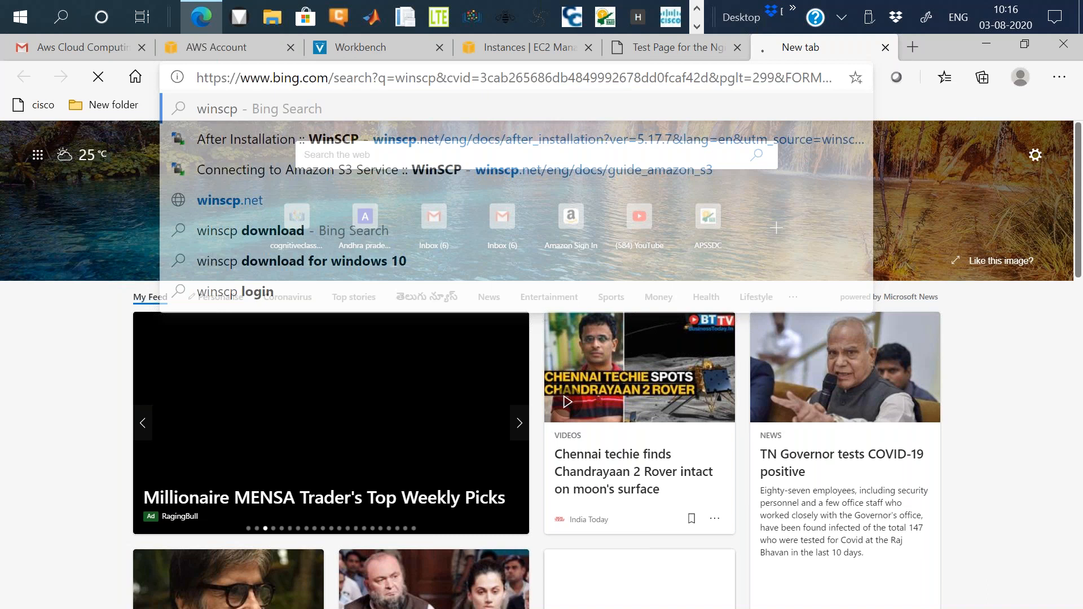
Open the official WinSCP download page and download WinSCP 5.17.7.
scroll(403, 322, "down", 8)
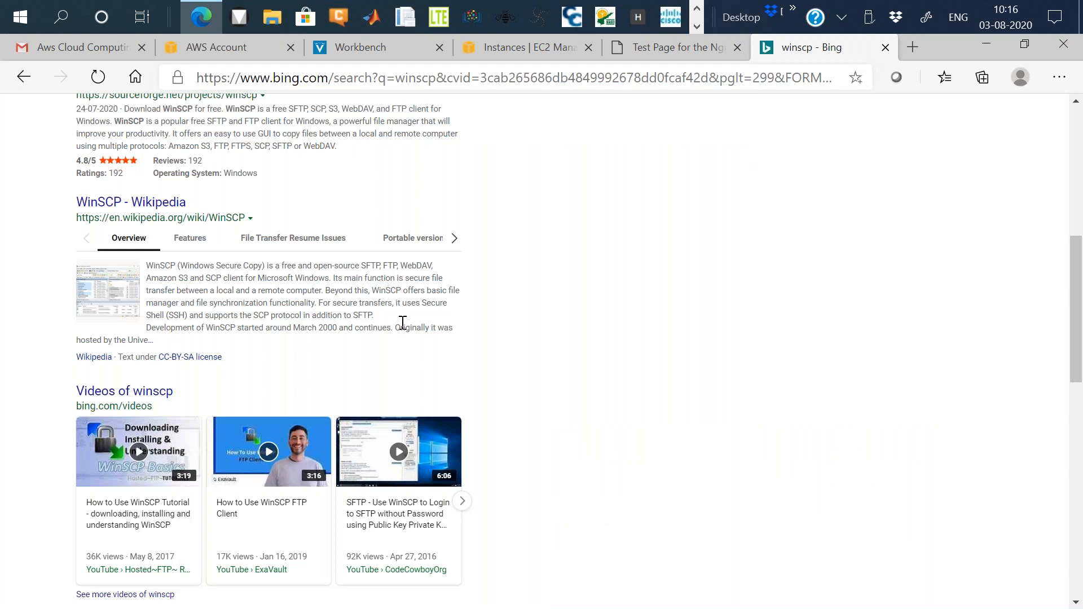
scroll(207, 241, "up", 8)
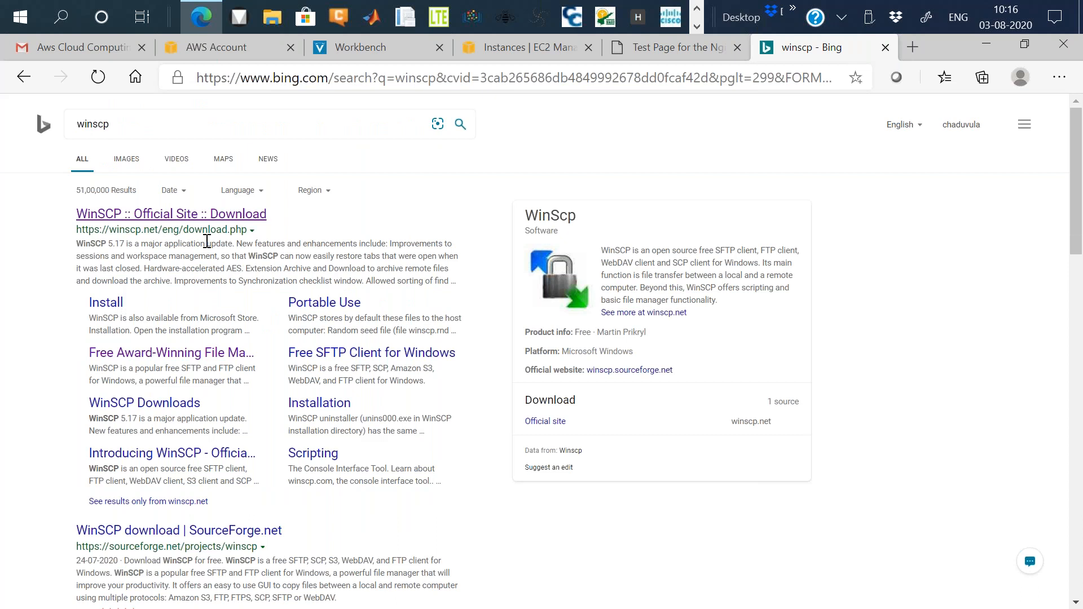
left_click(207, 214)
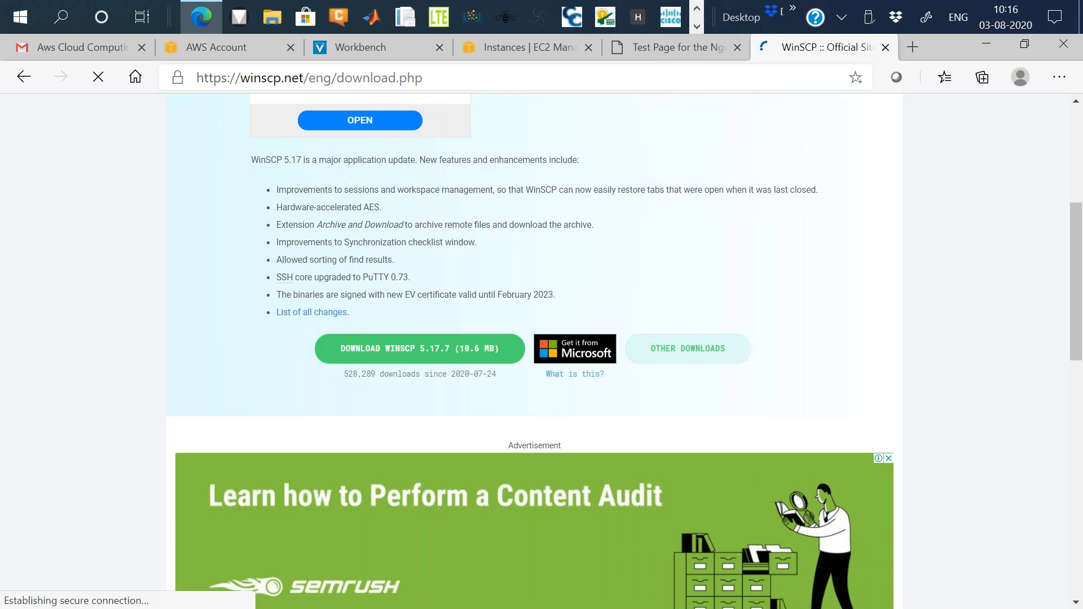
left_click(457, 358)
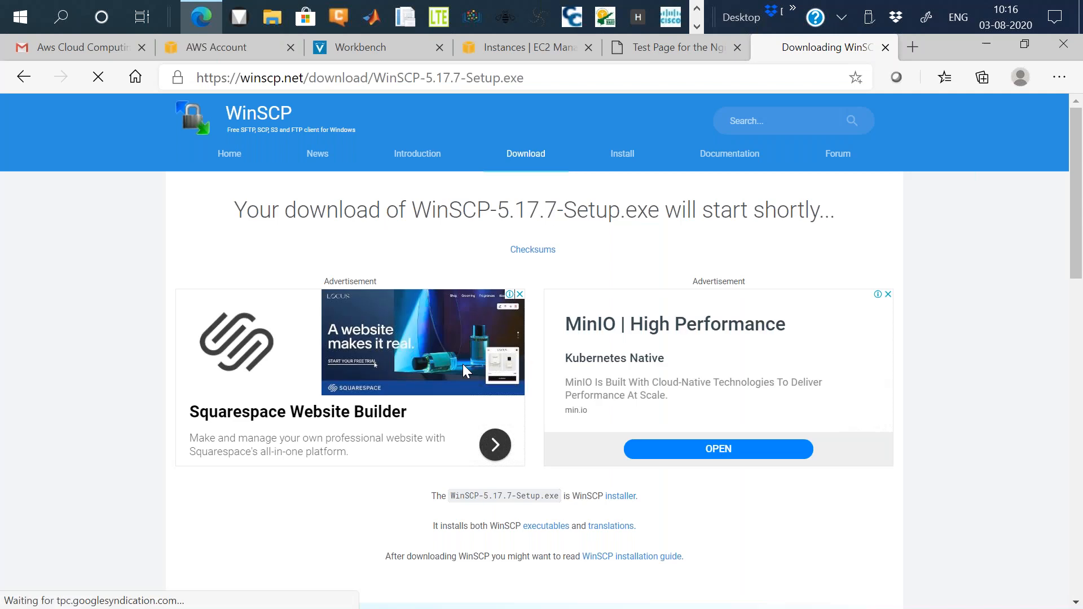
Set the WinSCP setup download to open when done.
scroll(463, 364, "down", 3)
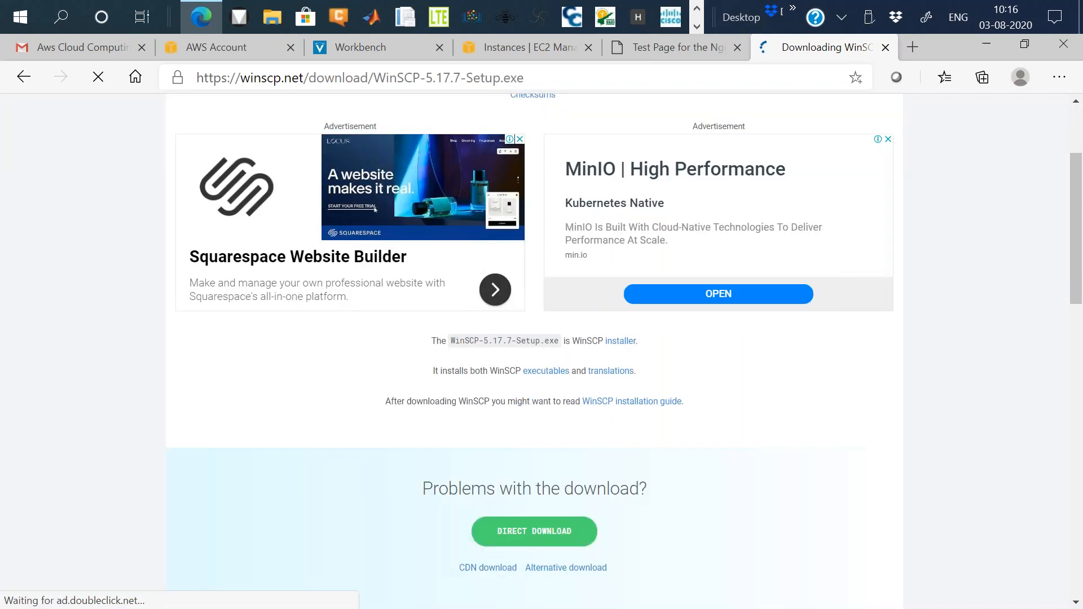
scroll(462, 370, "down", 1)
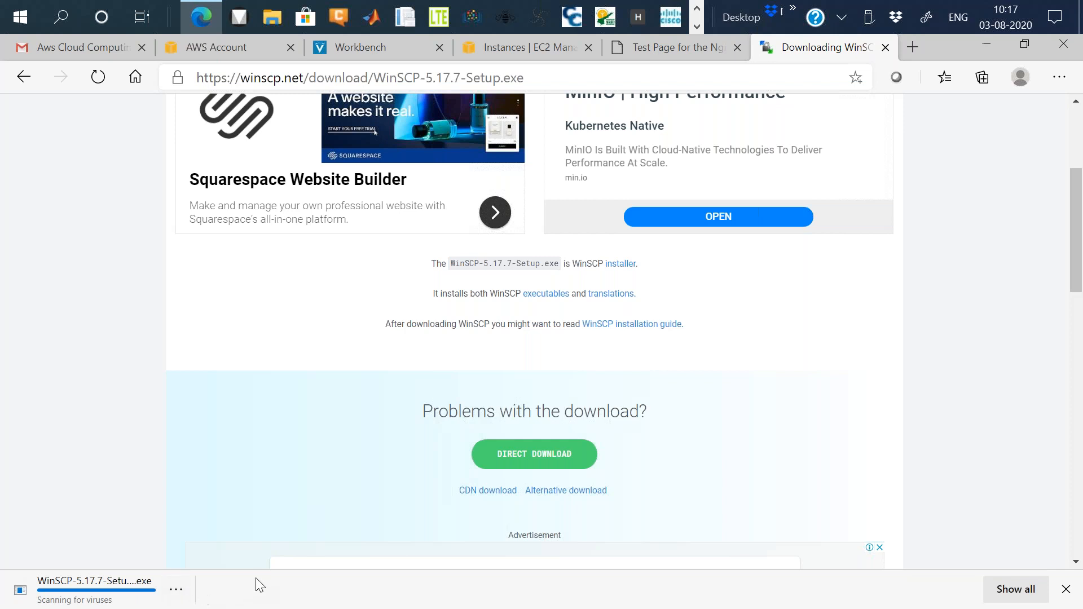
left_click(176, 590)
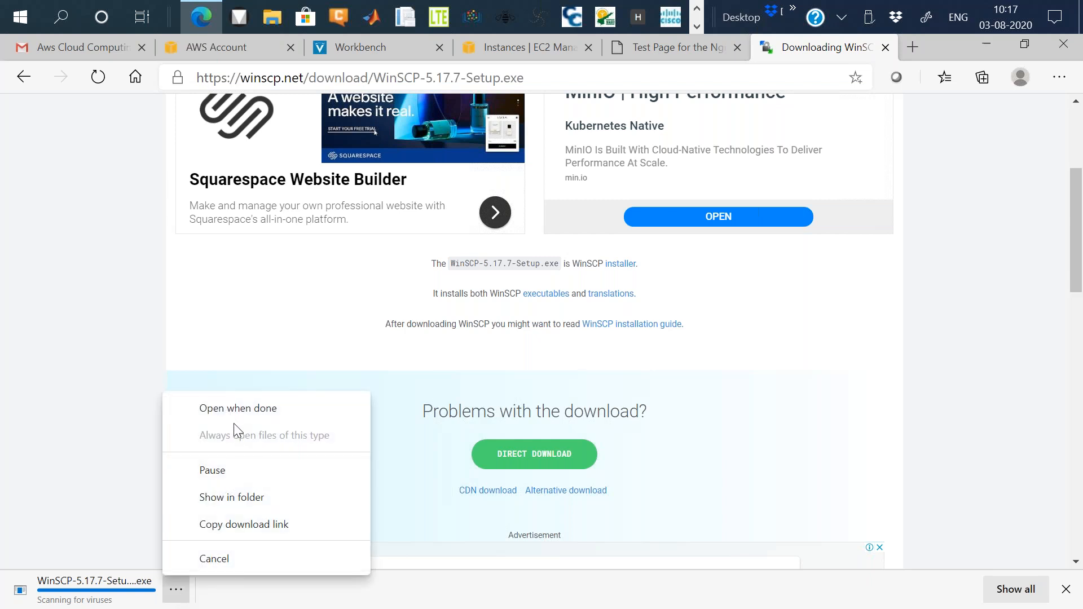
left_click(260, 410)
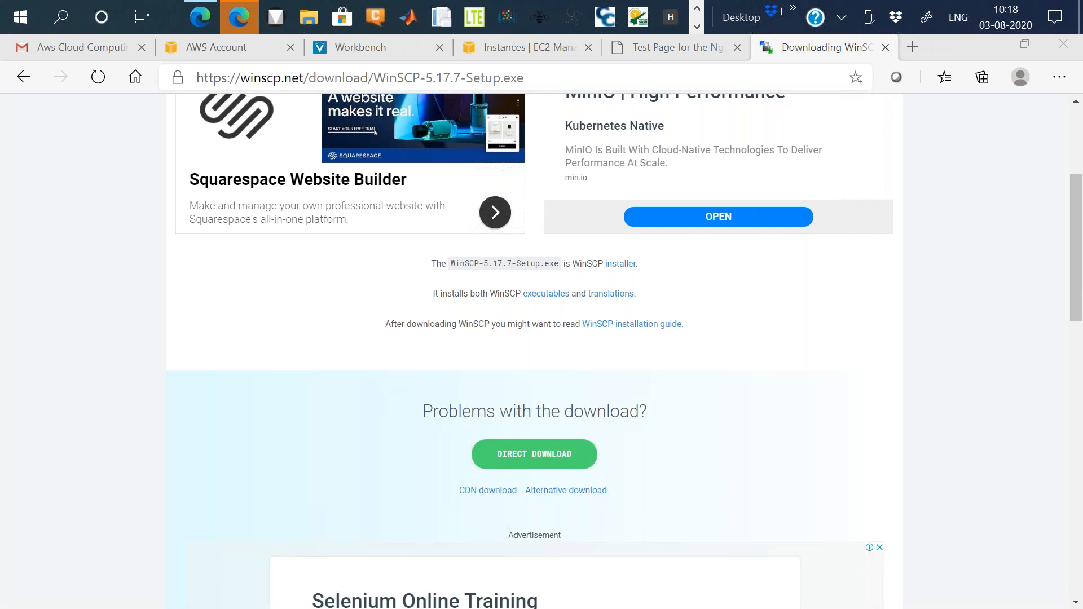
Run the downloaded WinSCP setup past the SmartScreen warning and accept the license agreement.
left_click(696, 26)
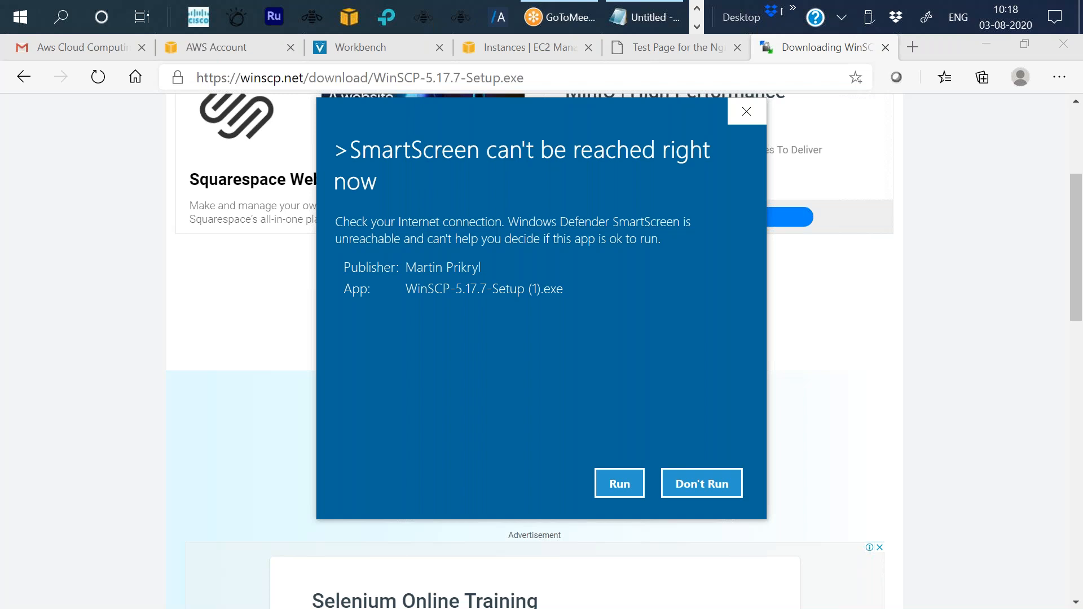
left_click(619, 483)
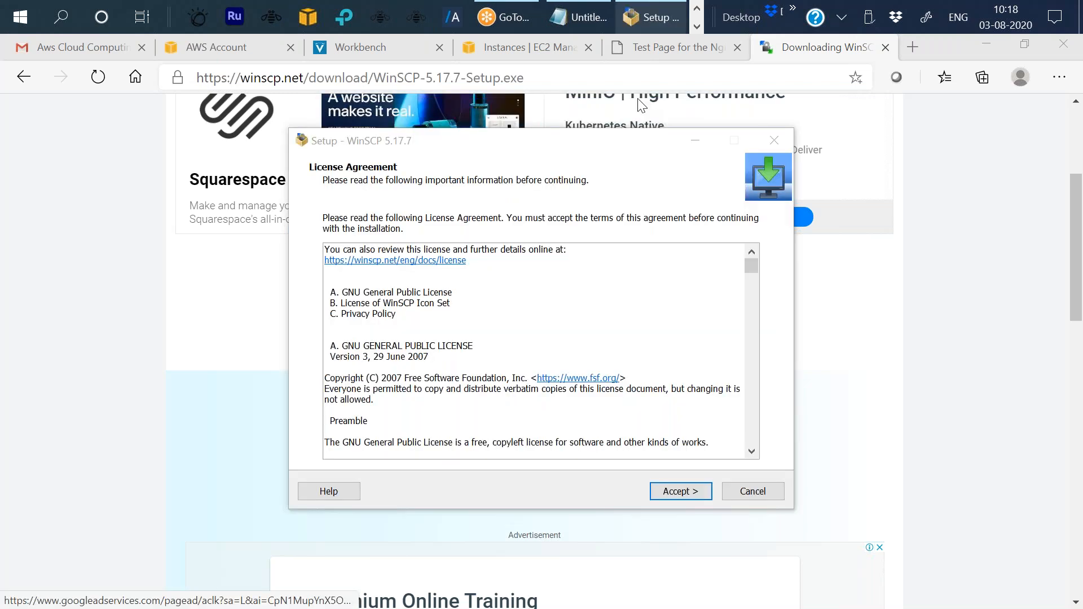
left_click(681, 493)
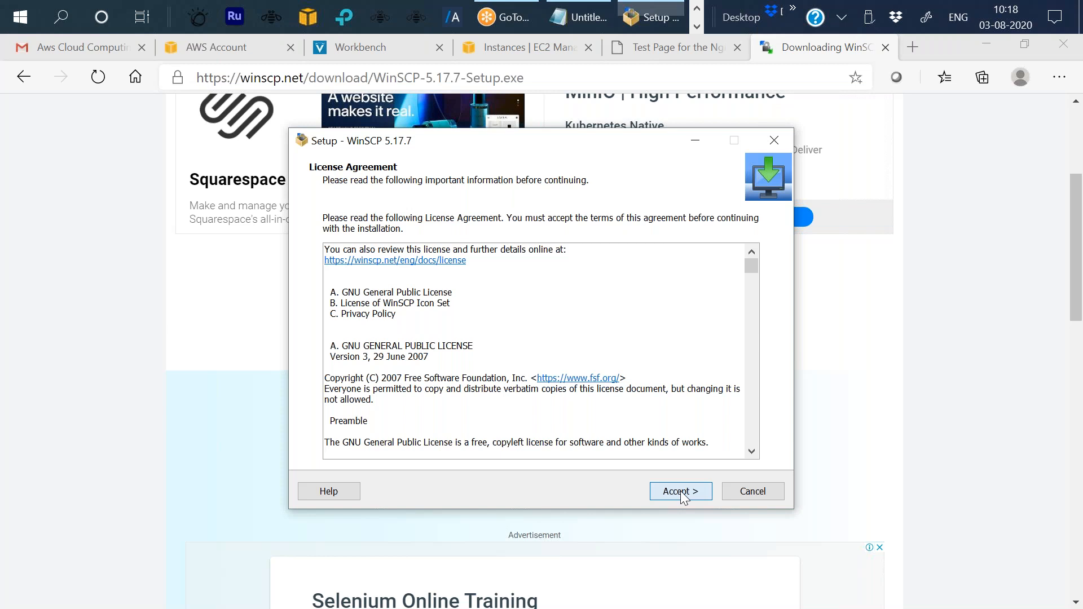
left_click(680, 492)
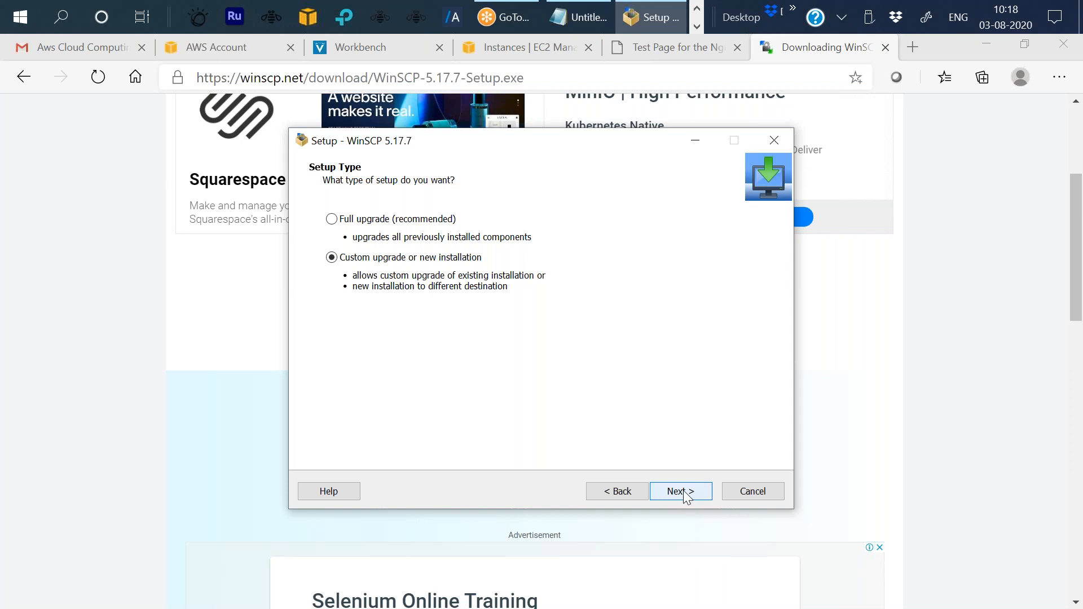
Continue through setup type, destination folder, components and additional tasks with the default choices.
left_click(686, 496)
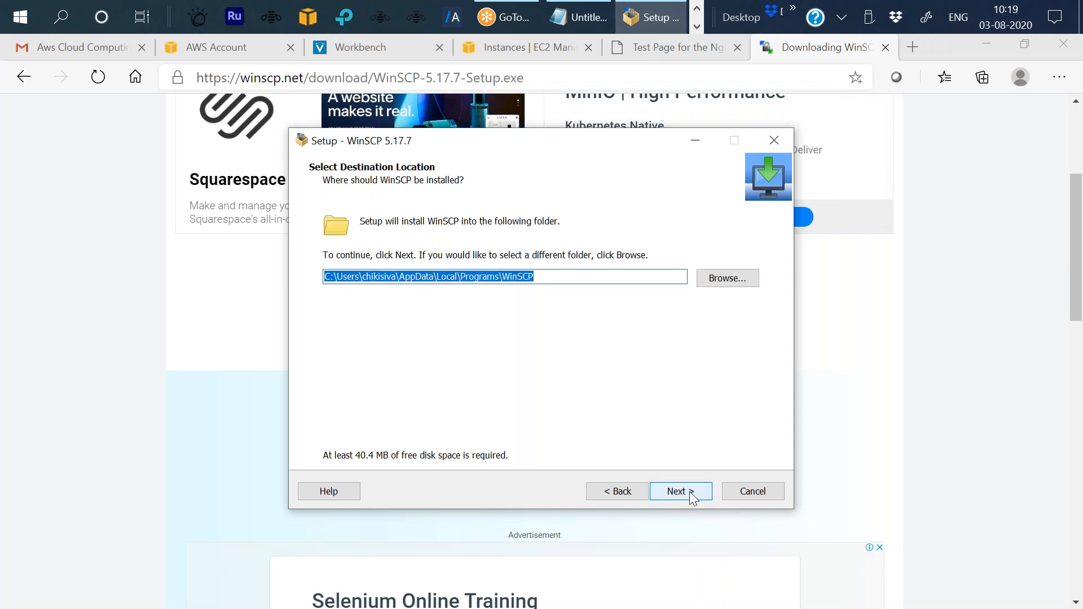
left_click(691, 495)
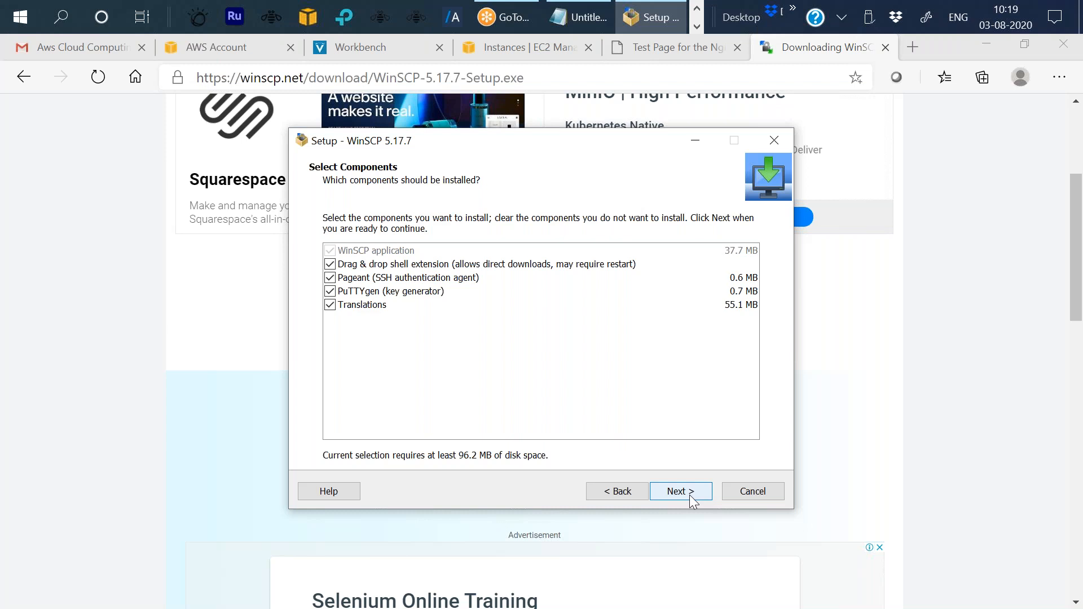
left_click(694, 499)
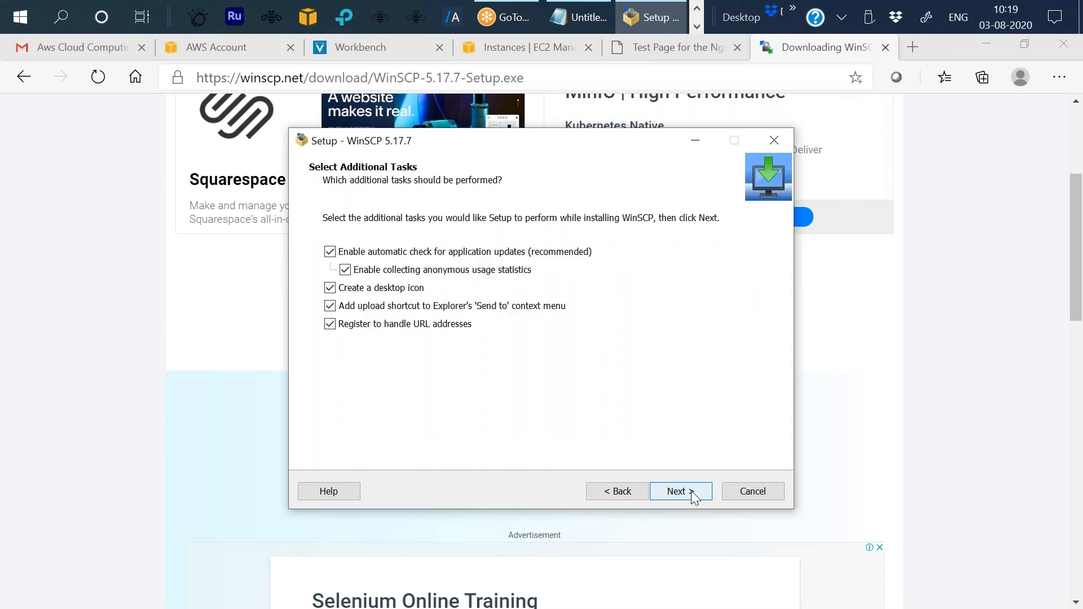
left_click(694, 499)
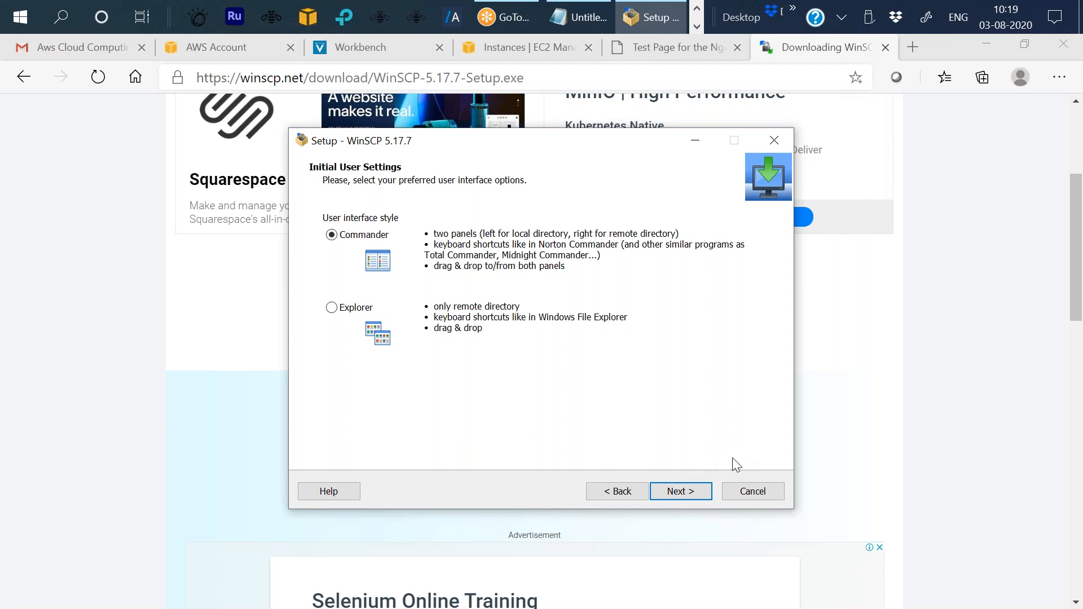
Choose the Commander user interface style and continue.
left_click(985, 333)
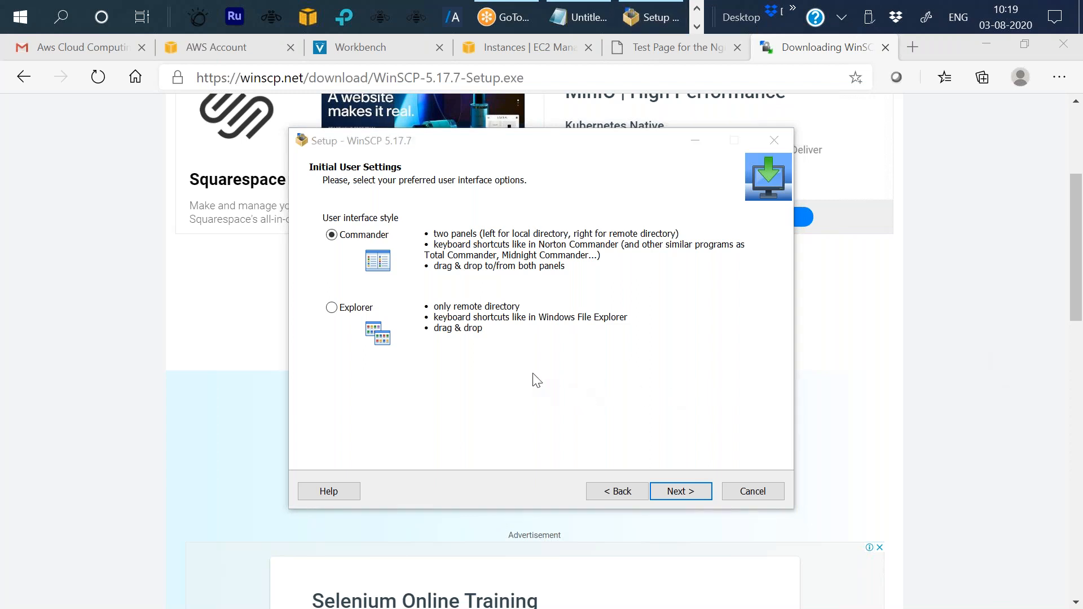
left_click(332, 310)
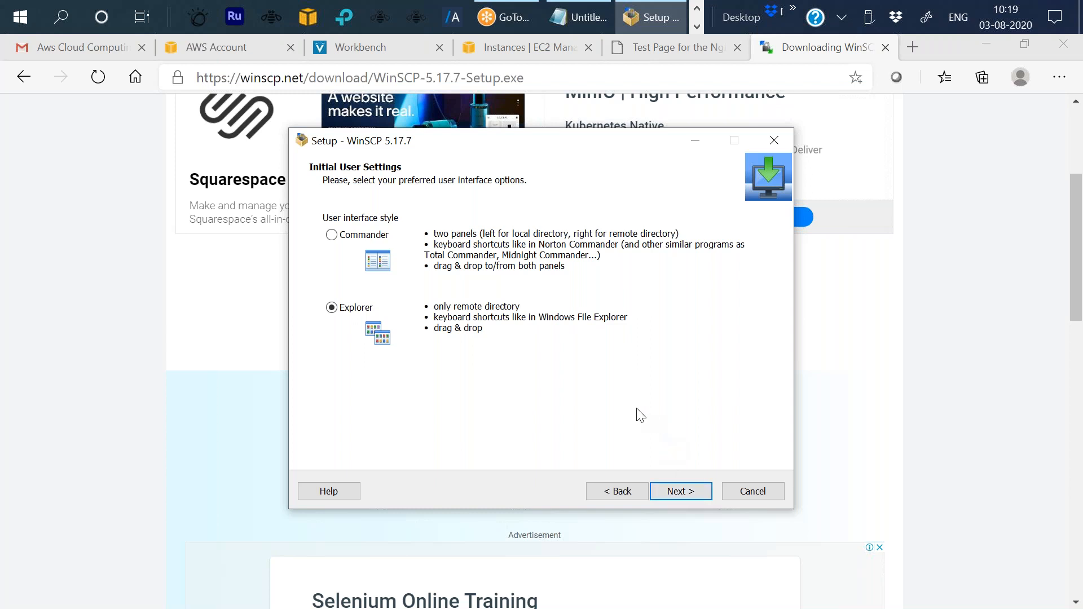
left_click(336, 237)
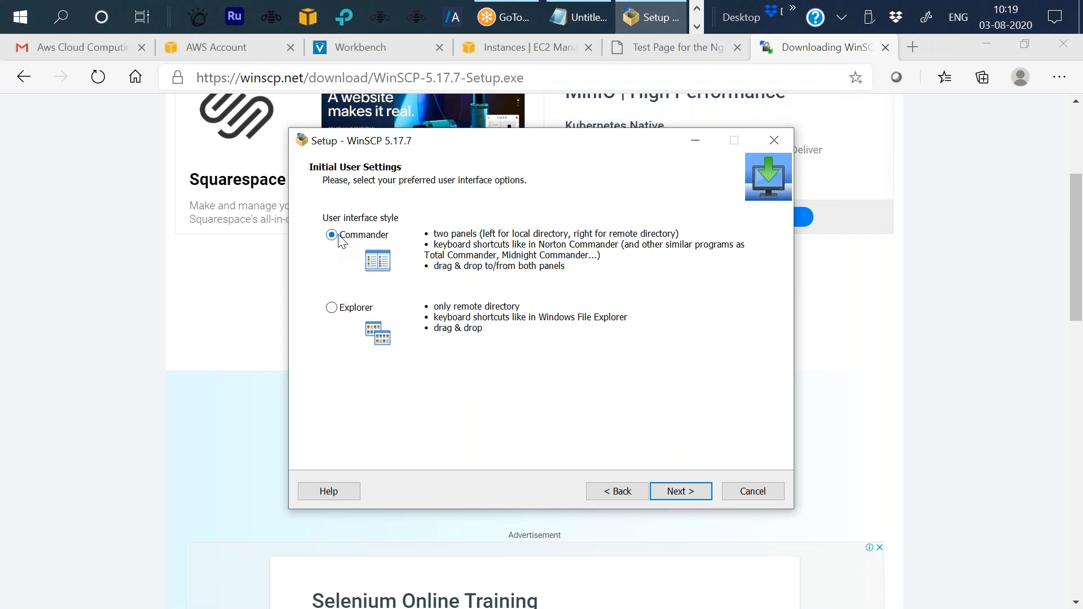
left_click(687, 491)
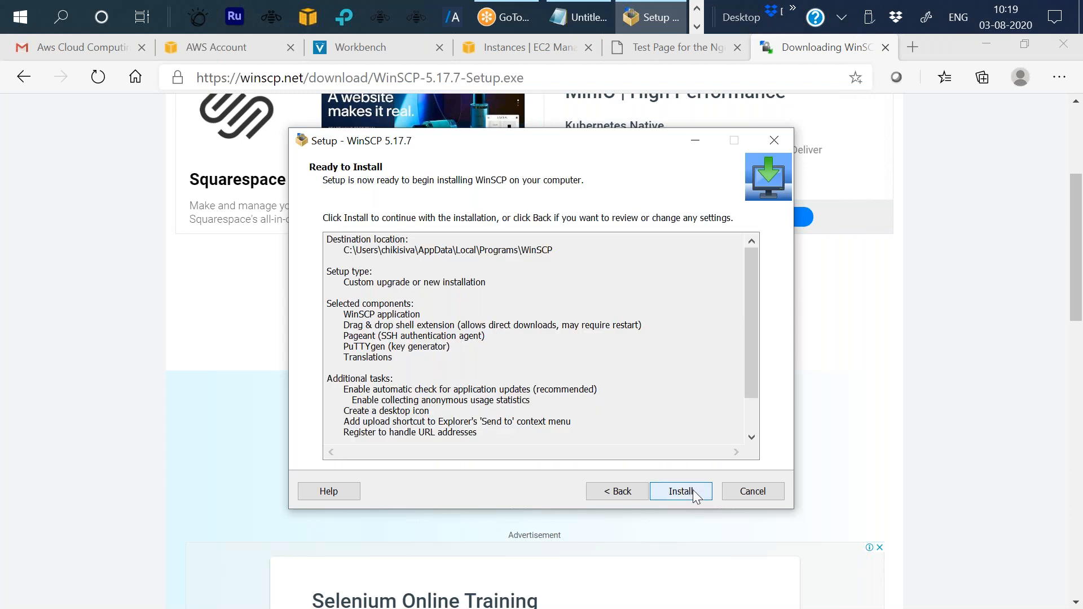
Install WinSCP, finish the setup wizard, and switch to the launched WinSCP window.
left_click(692, 493)
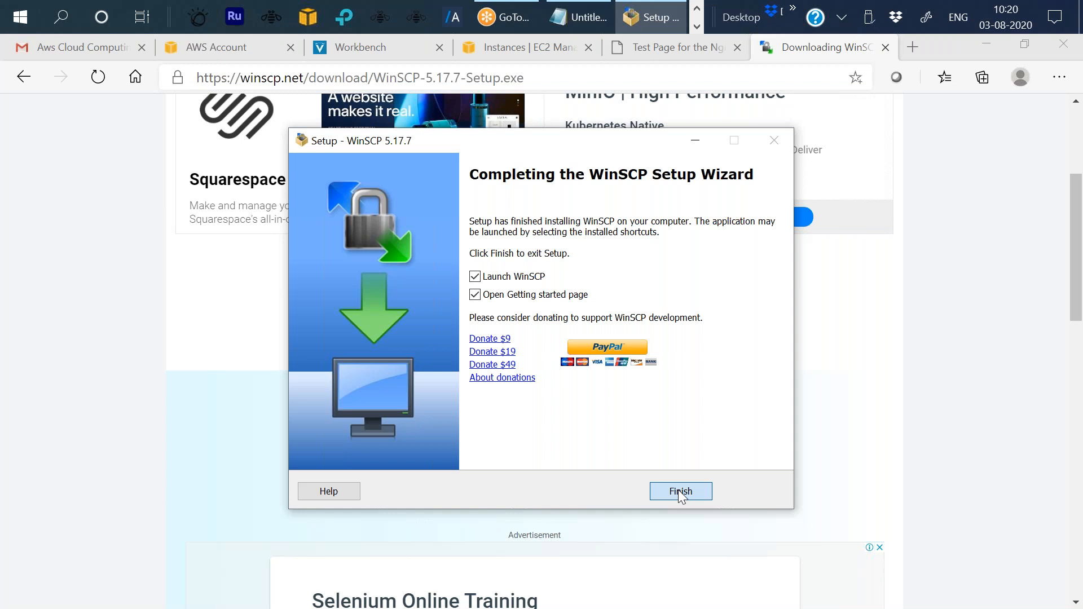
left_click(678, 489)
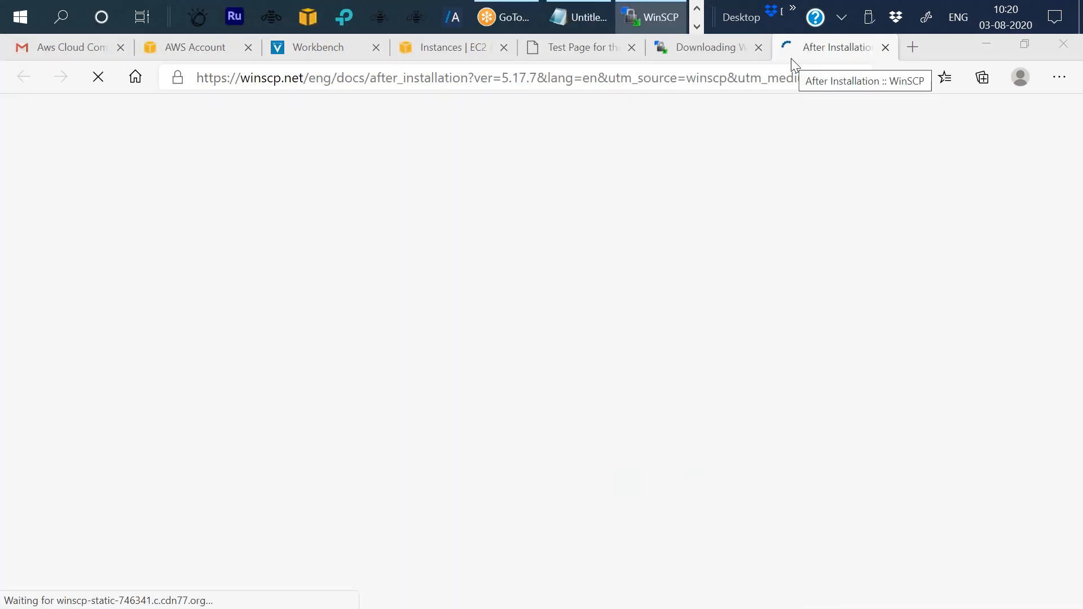
mouse_move(644, 13)
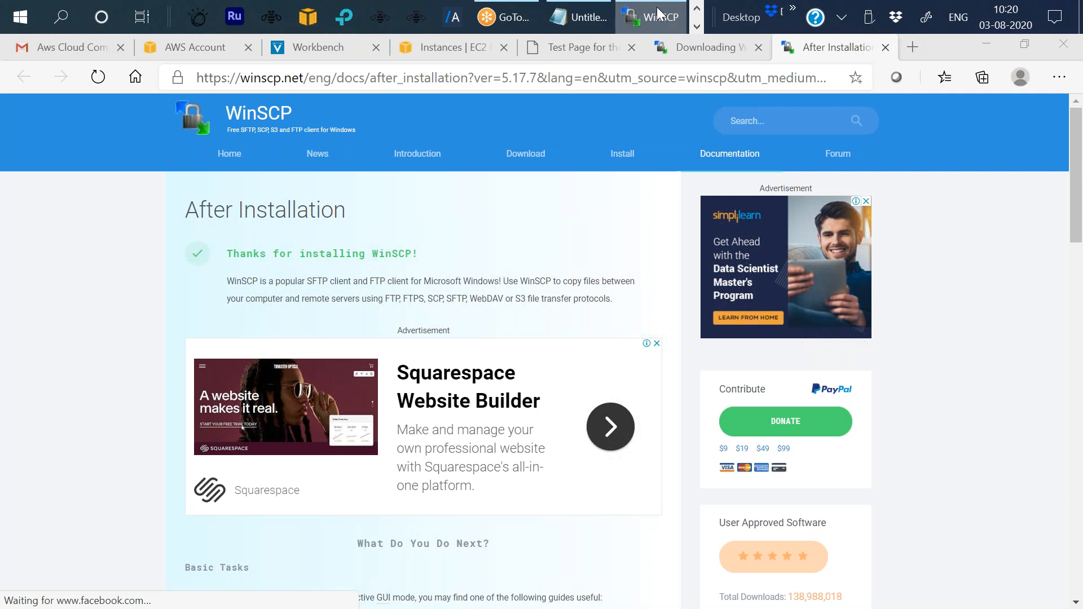
left_click(659, 12)
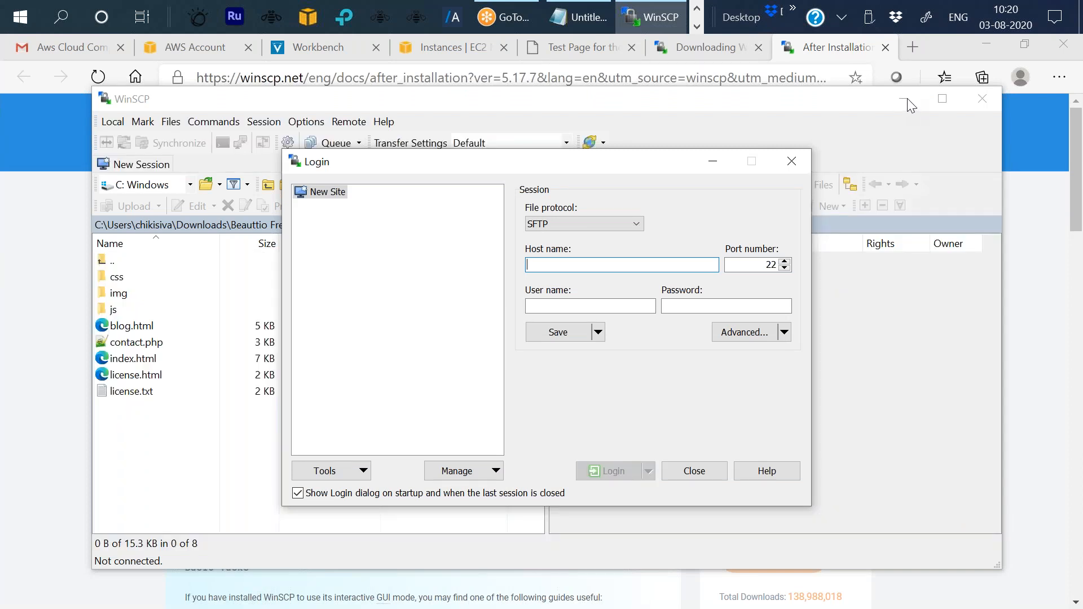
Enter host name 54.198.181.63 and user name ec2-user in the SFTP login dialog.
left_click(907, 99)
type("54.198.181.63")
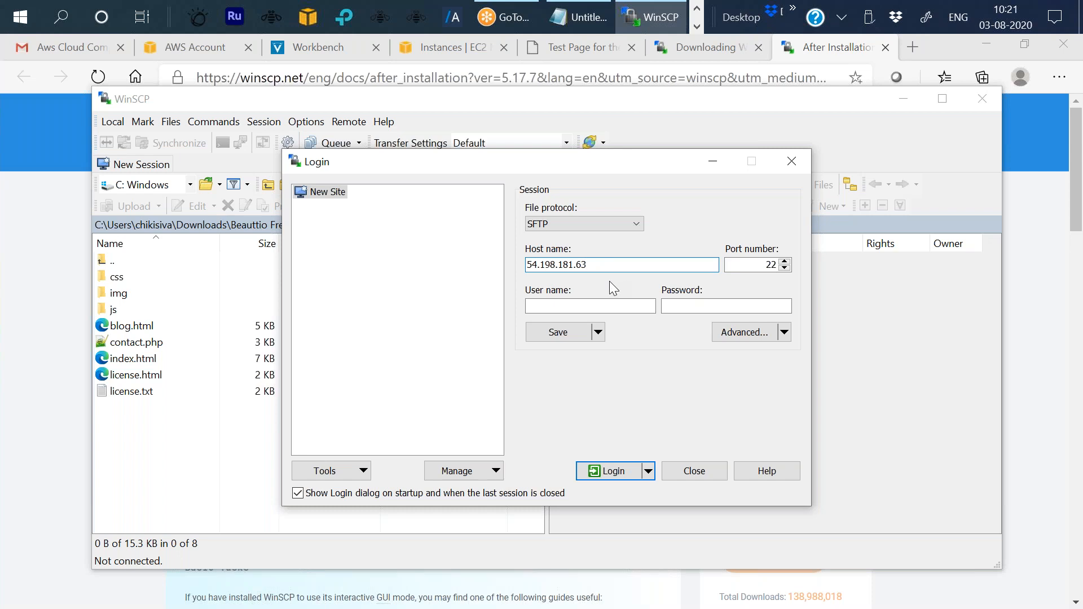
left_click(602, 304)
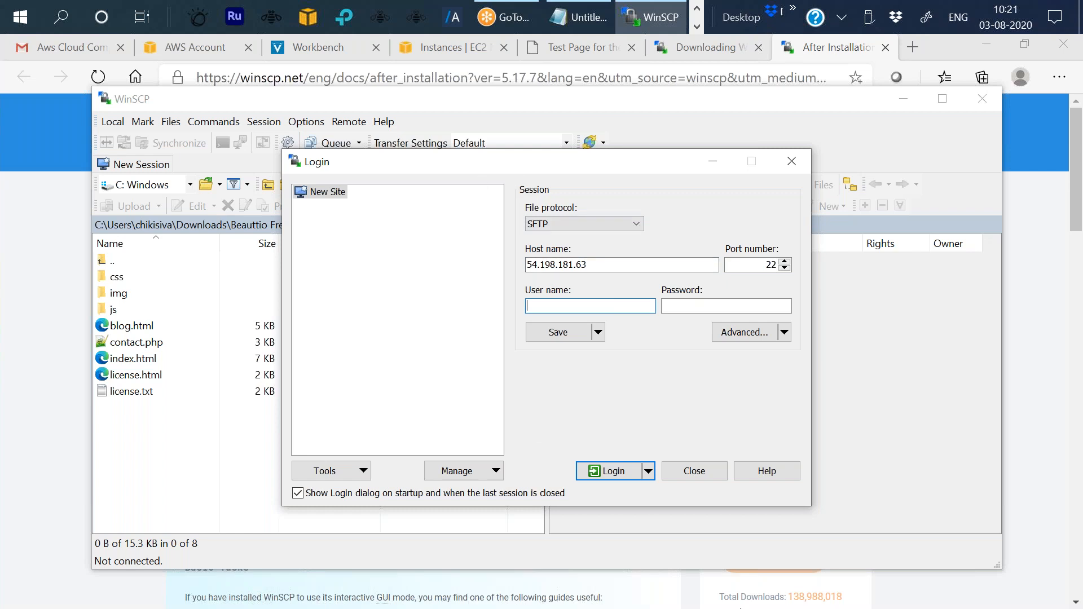
type("ec2-user")
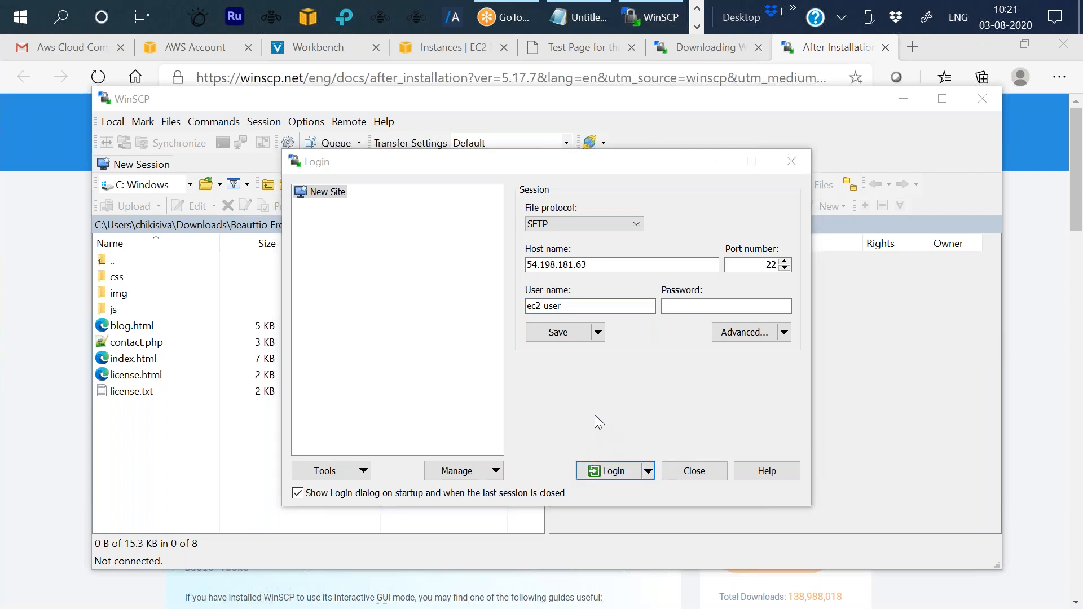
In advanced SSH authentication settings, set the private key file to chikiaws.ppk from Documents and confirm.
left_click(750, 334)
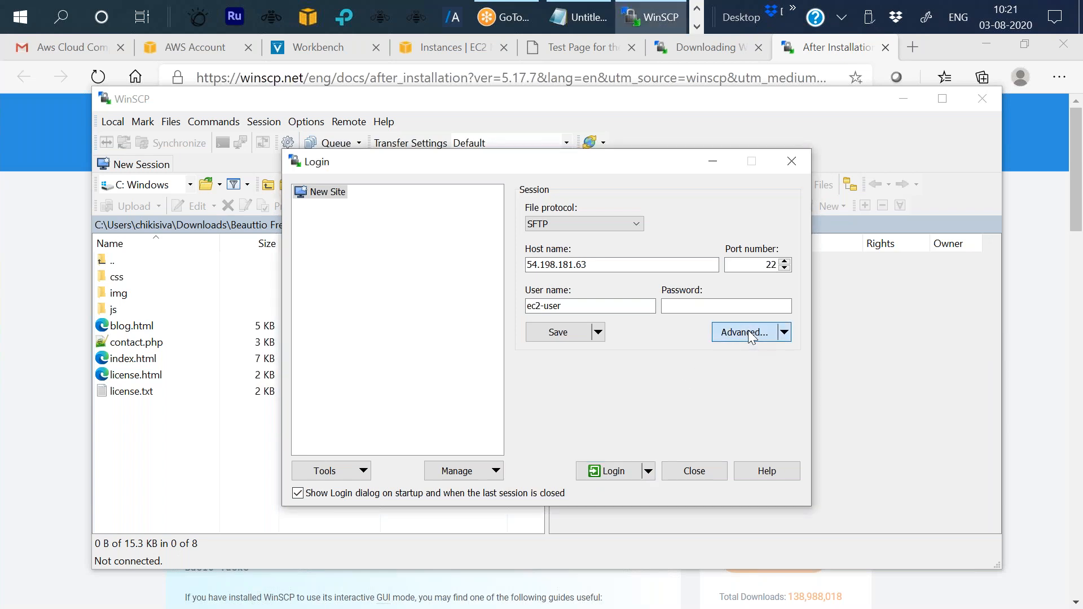
left_click(749, 332)
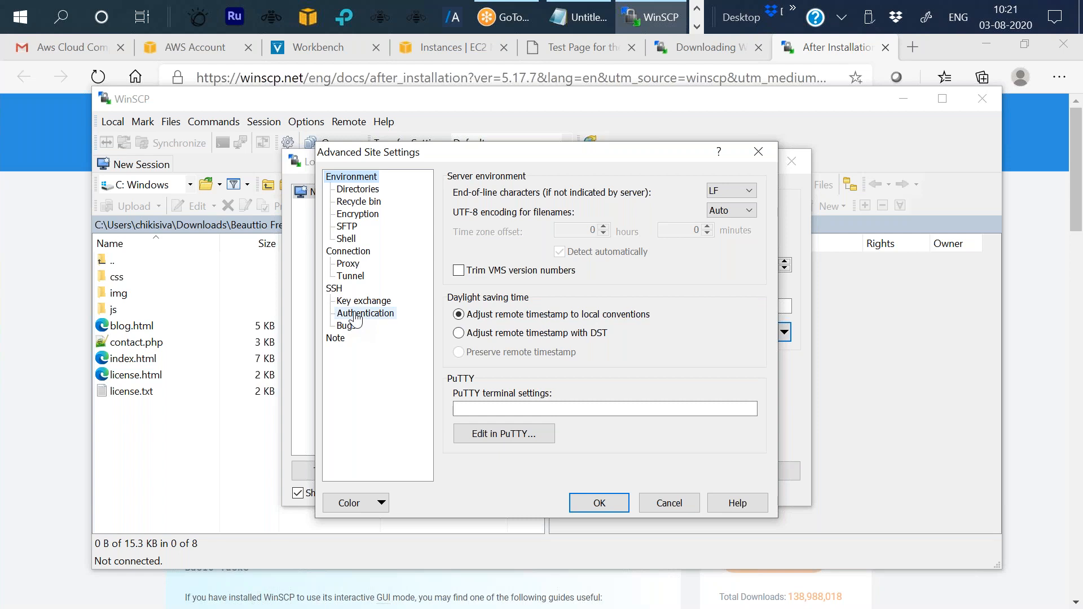
left_click(381, 317)
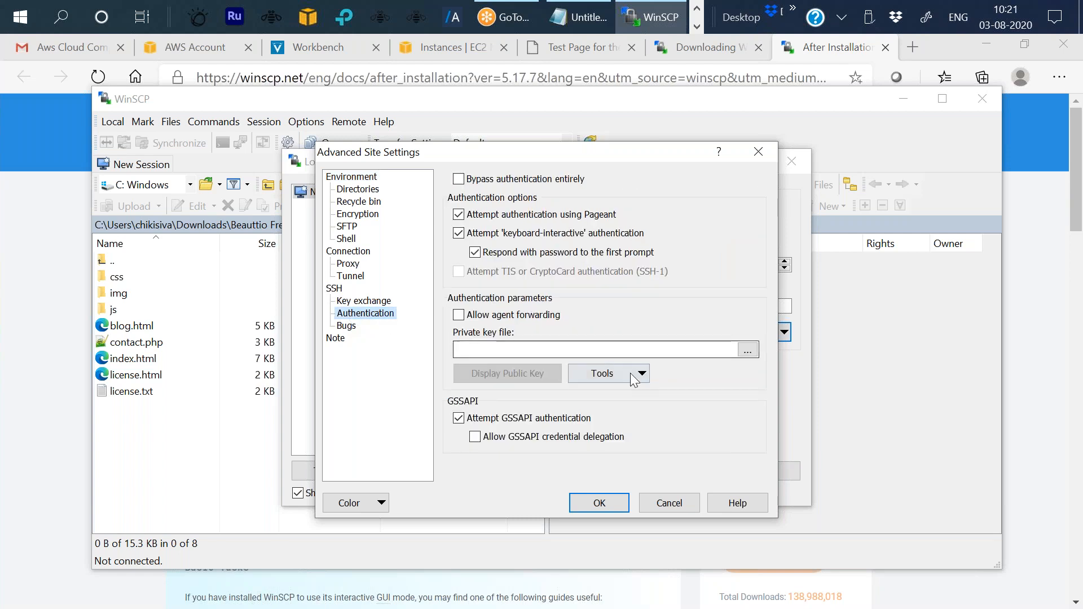
left_click(748, 350)
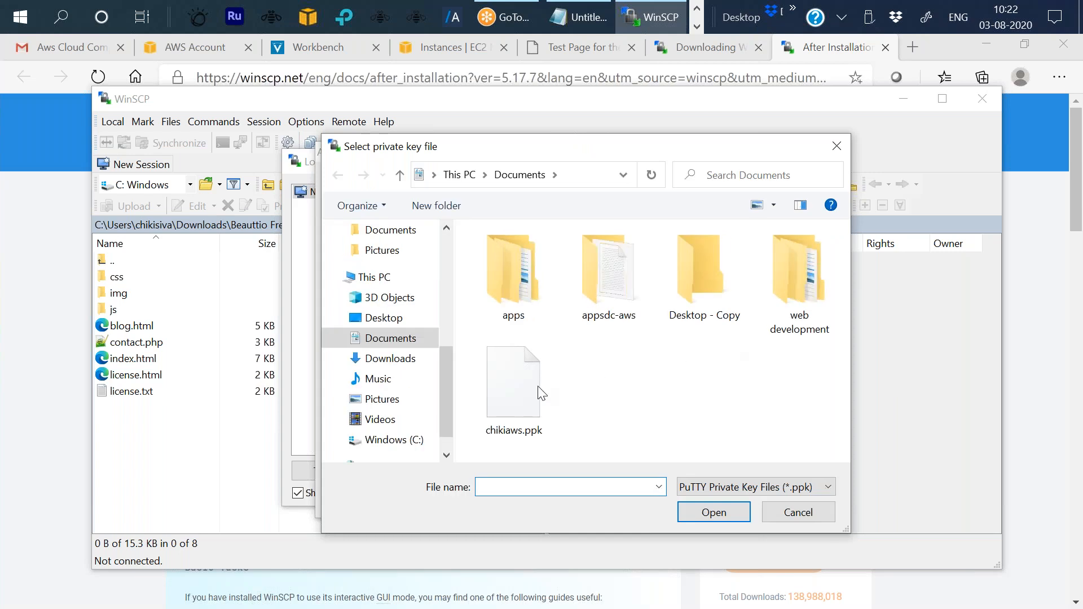
left_click(518, 401)
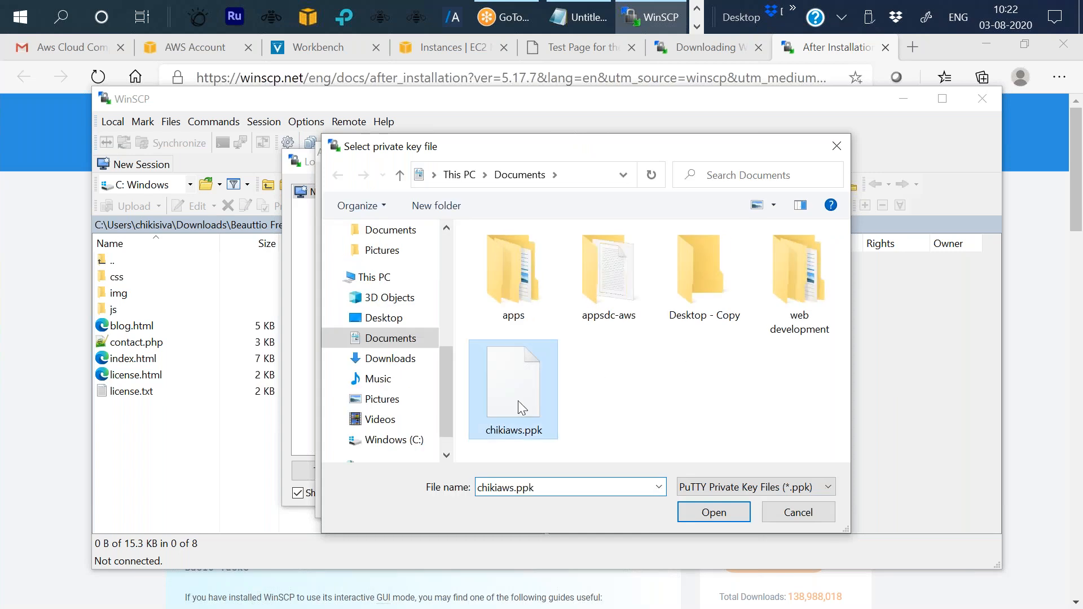
left_click(714, 512)
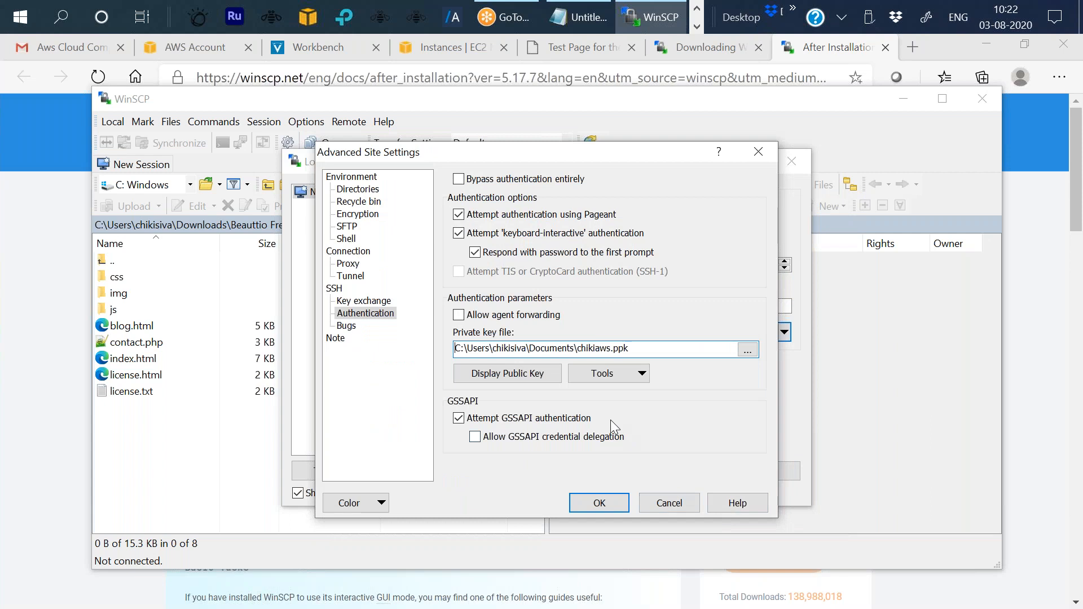
left_click(609, 504)
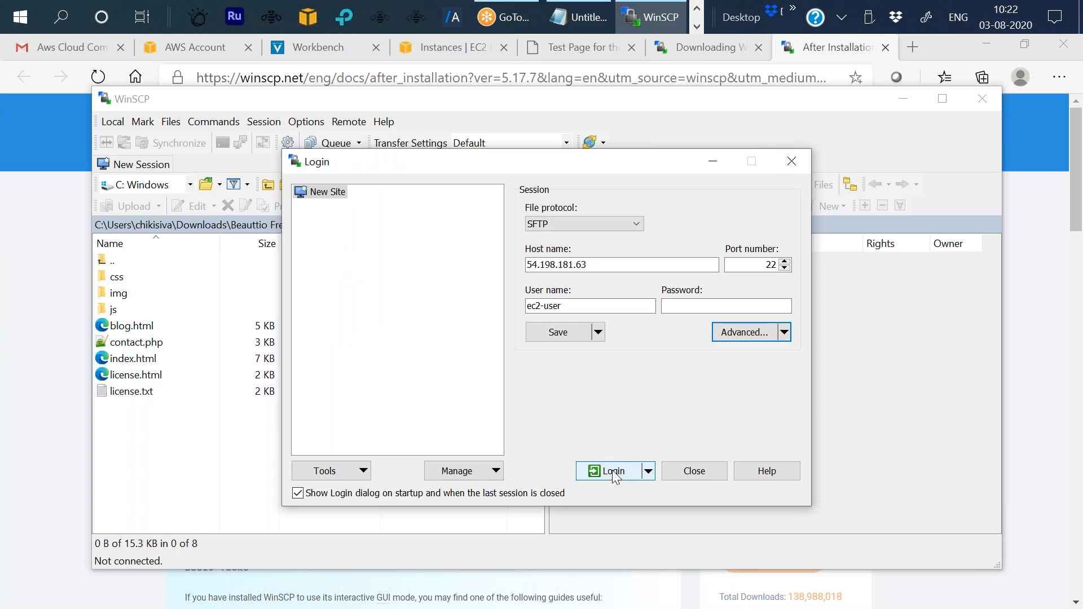
Log in to the server, accept adding its host key to the cache, and maximize the session window.
left_click(615, 470)
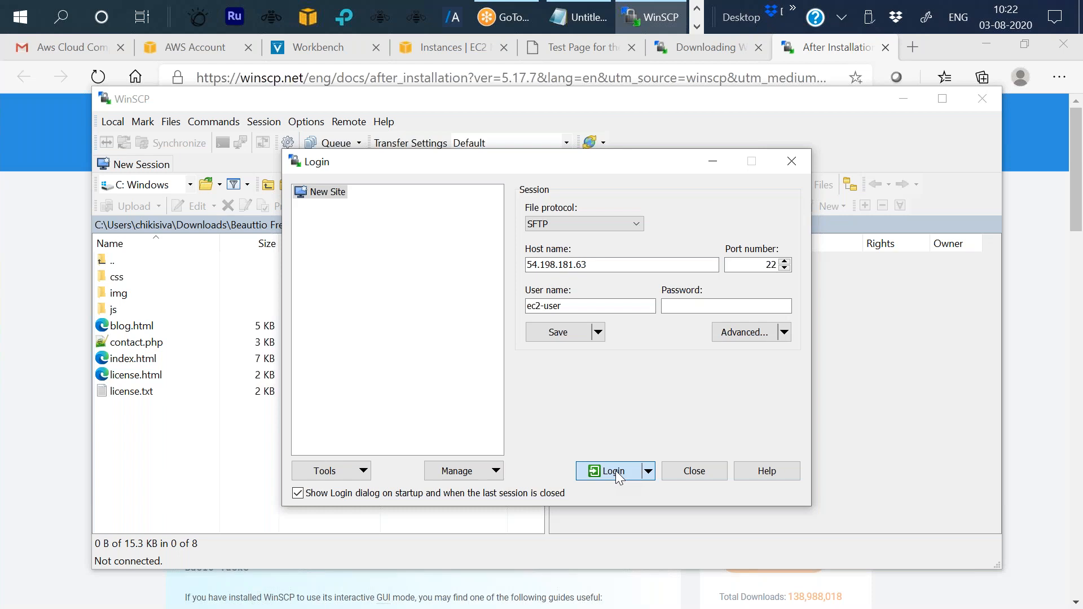
left_click(615, 470)
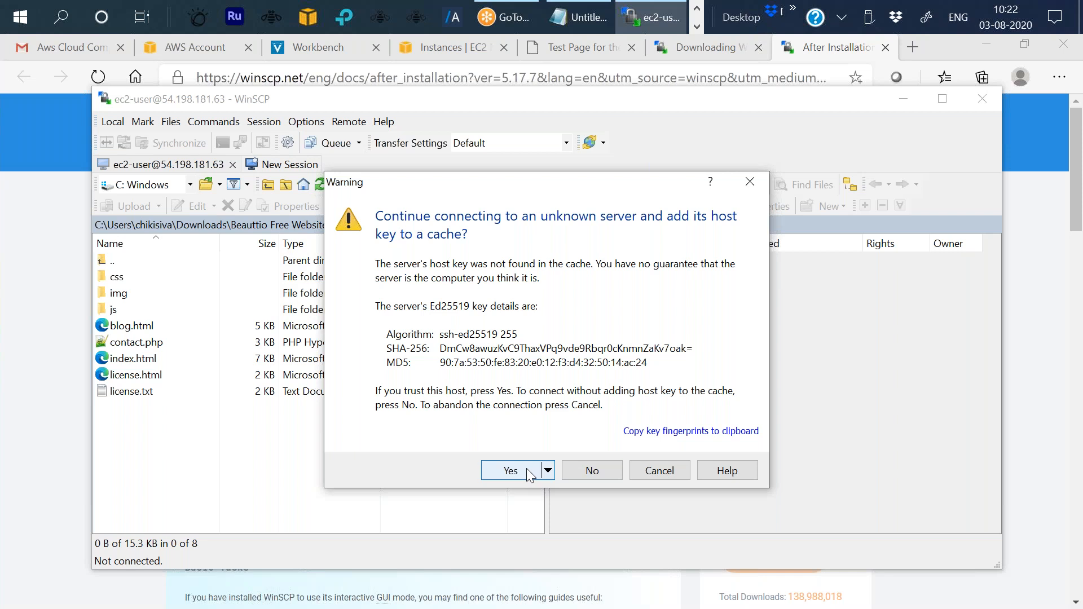
left_click(527, 469)
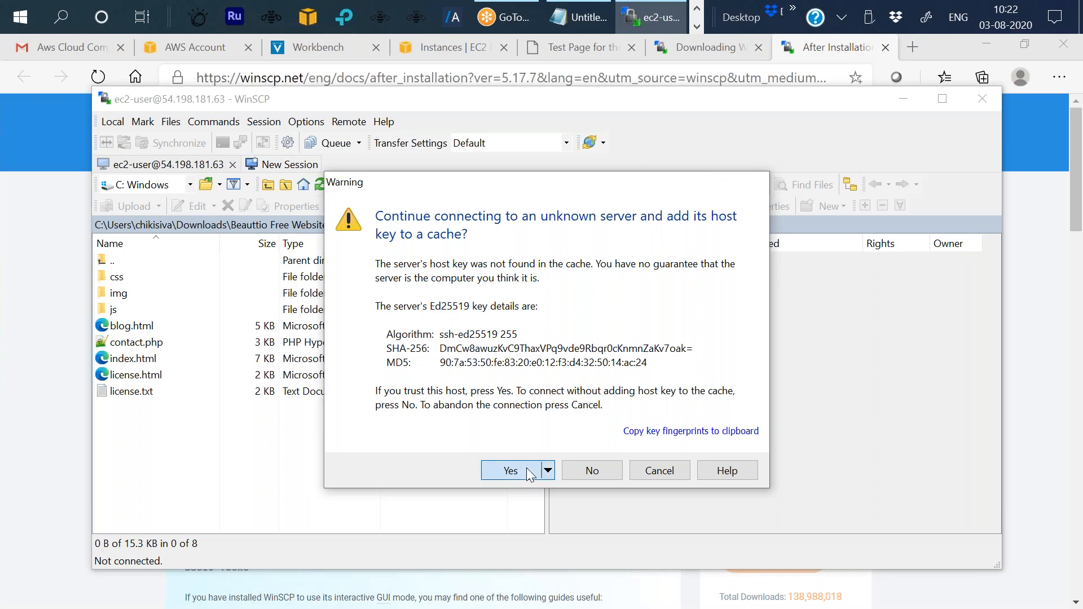
left_click(526, 469)
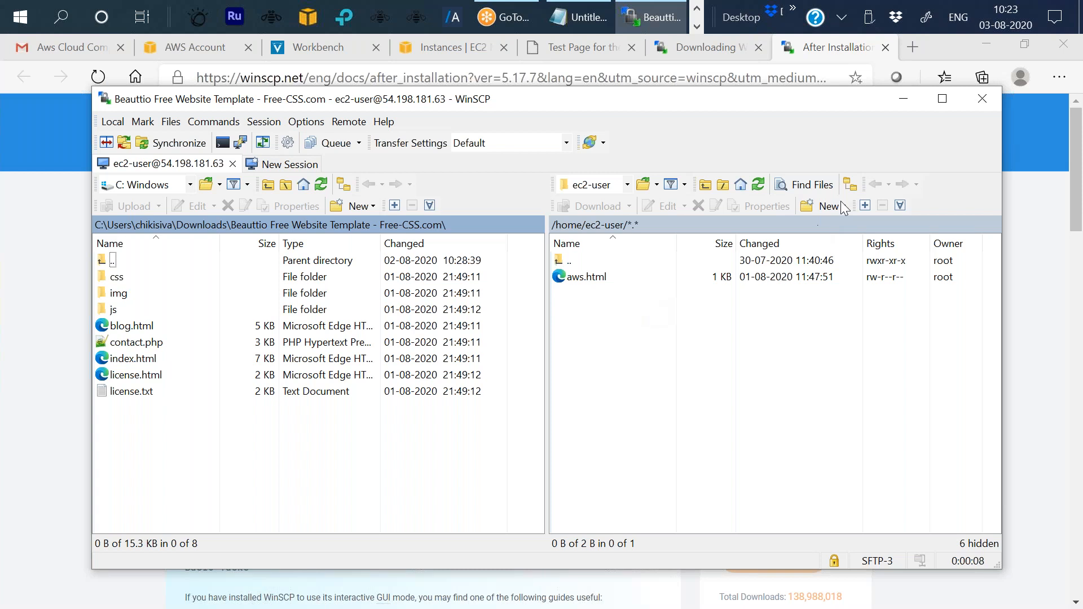
left_click(941, 100)
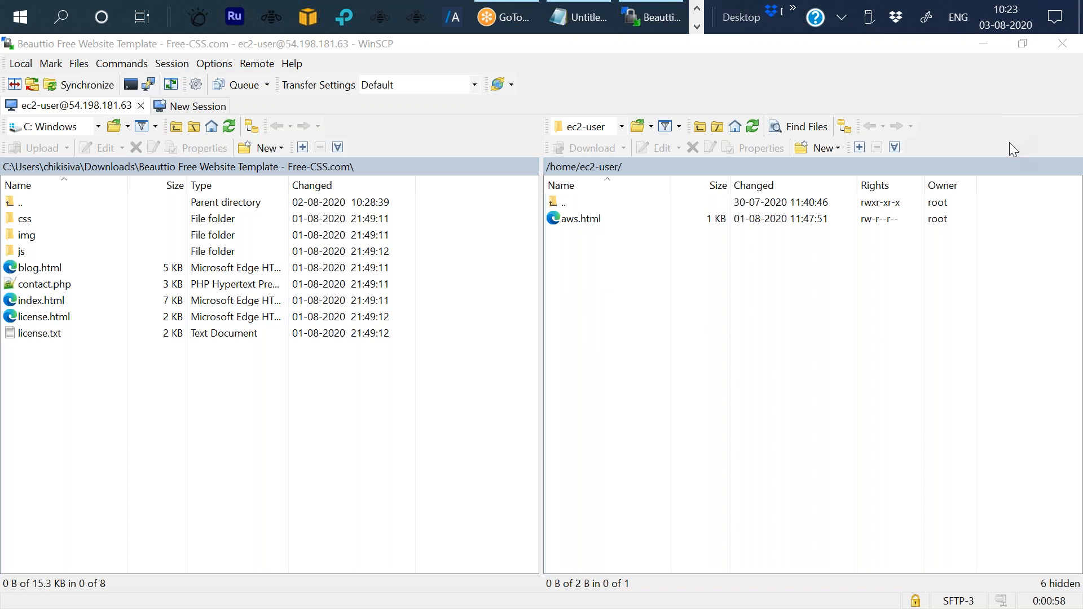
left_click(850, 19)
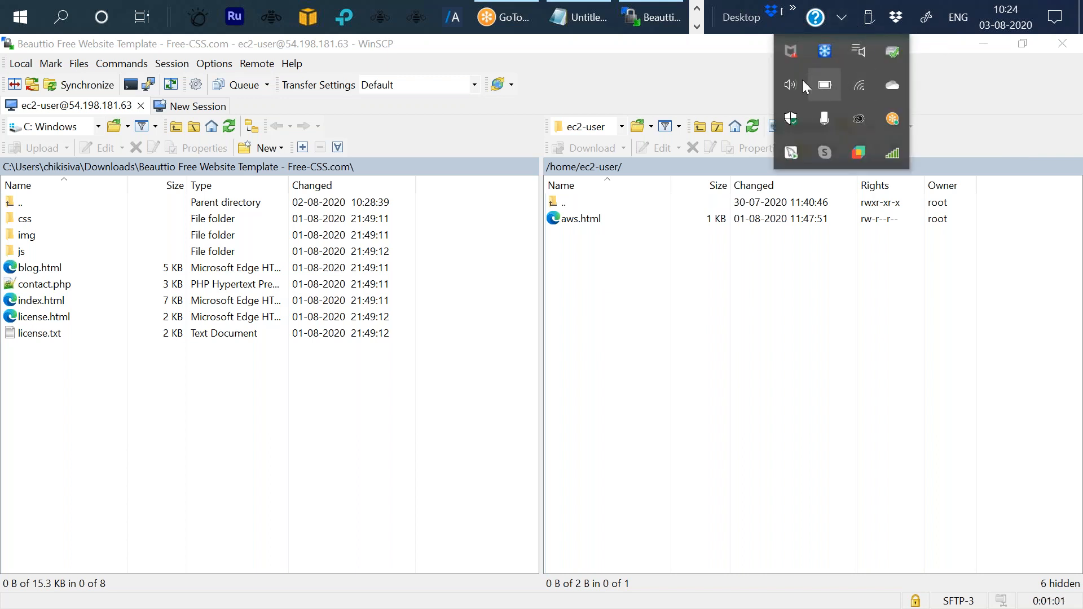
mouse_move(827, 77)
left_click(841, 18)
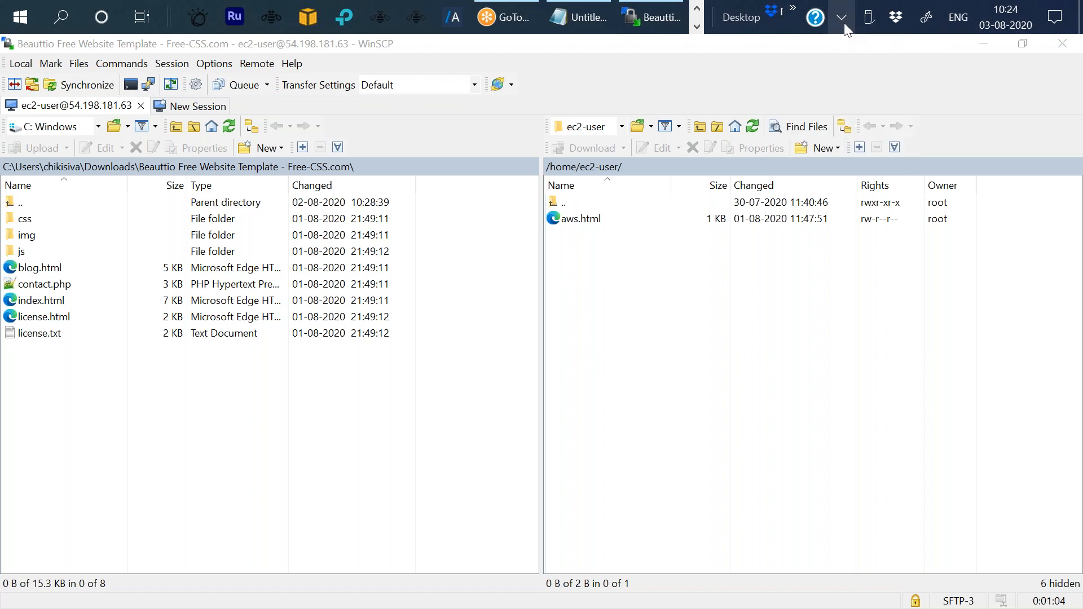
key("XF86MonBrightnessDown")
key("XF86MonBrightnessUp")
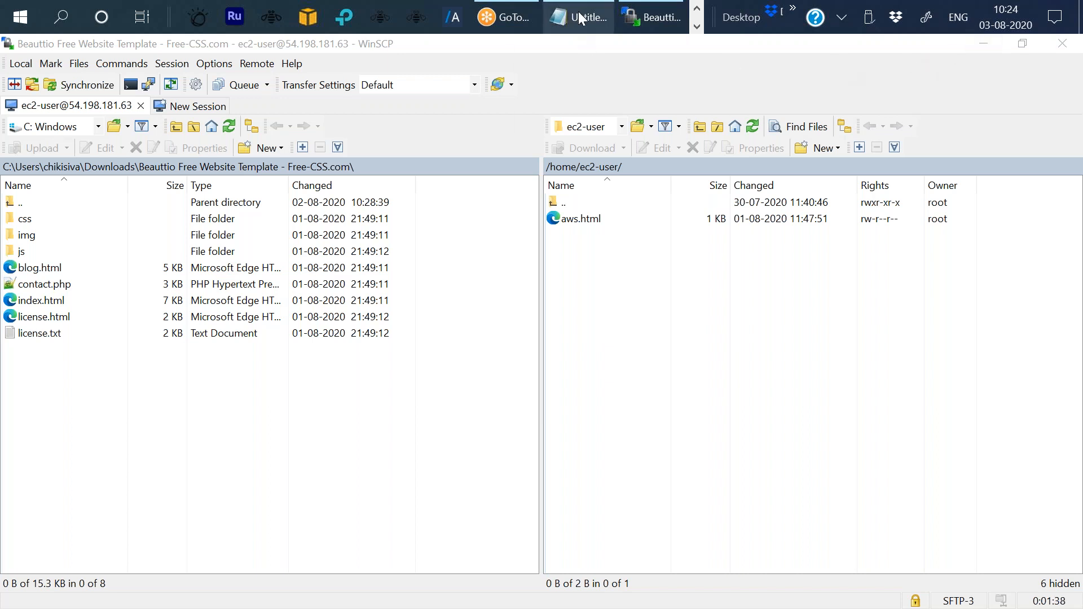
mouse_move(580, 12)
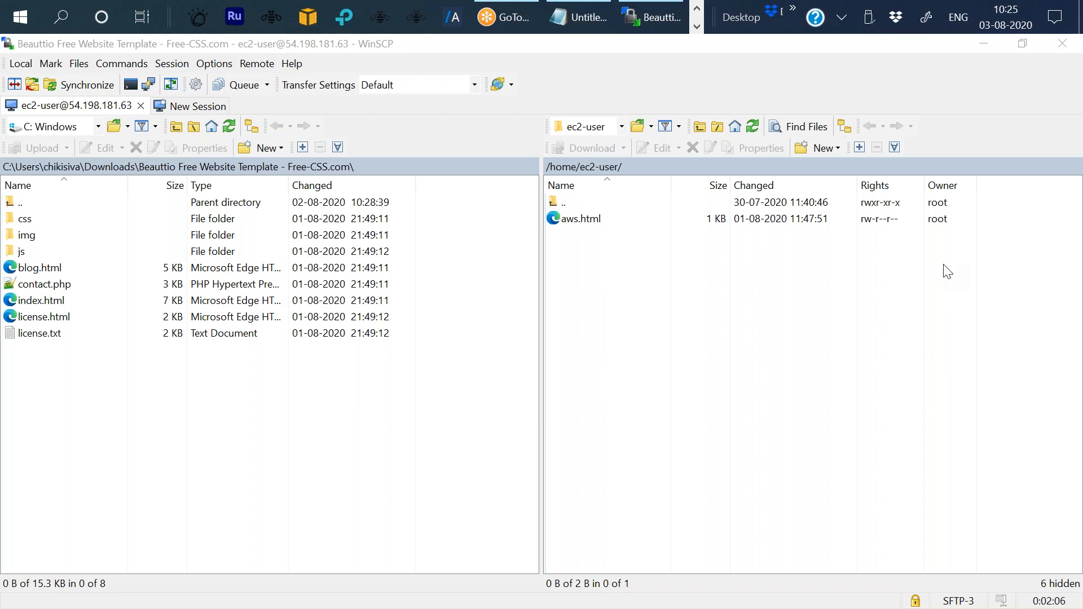
key("XF86MonBrightnessDown")
key("XF86MonBrightnessUp")
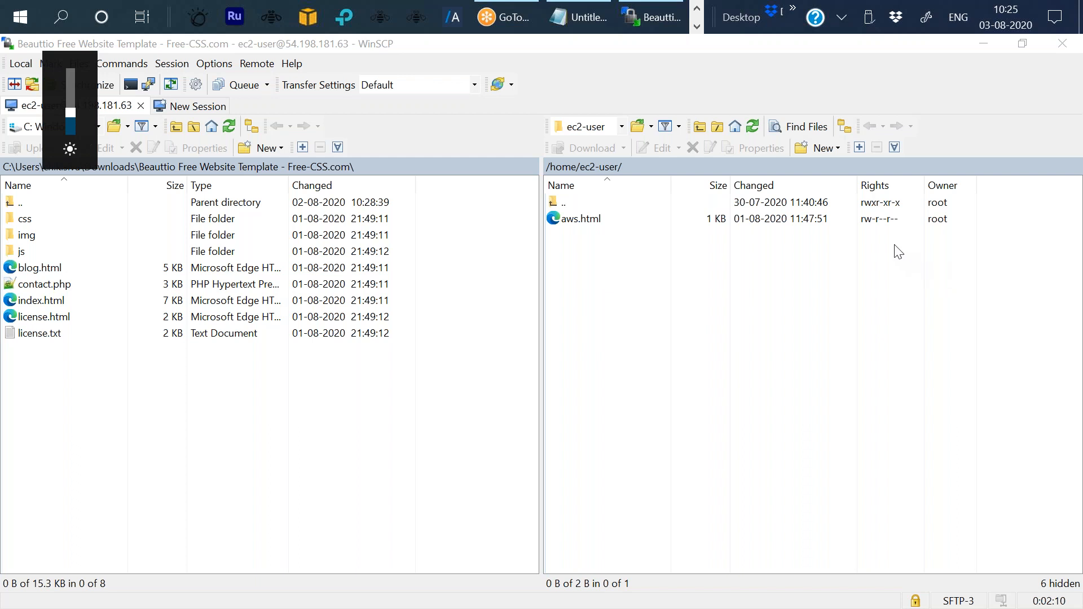
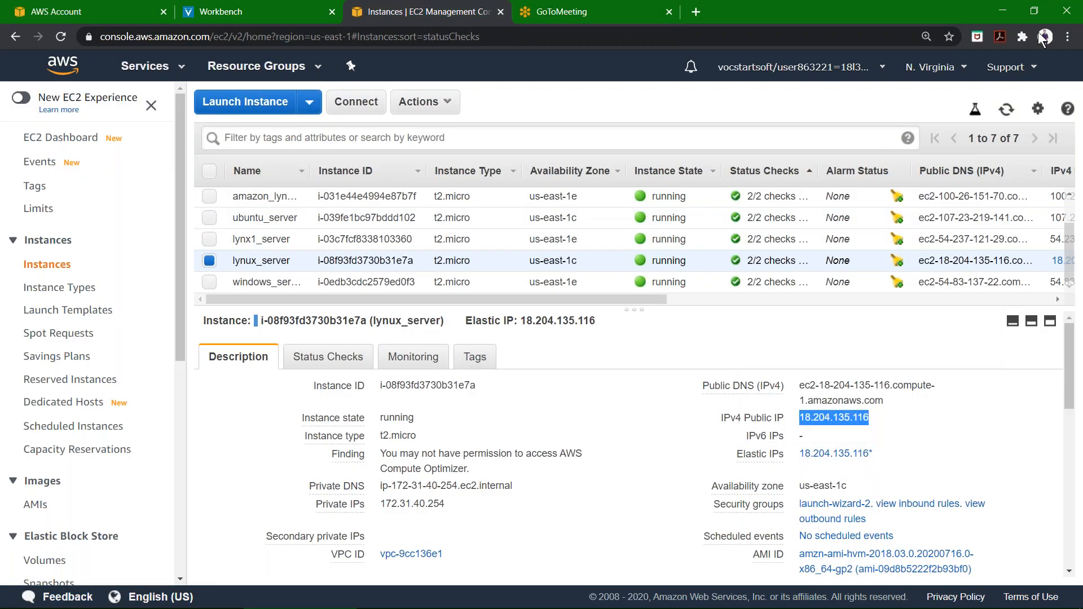
Copy the lynux_server instance's IPv4 public IP from its description details.
left_click(1060, 208)
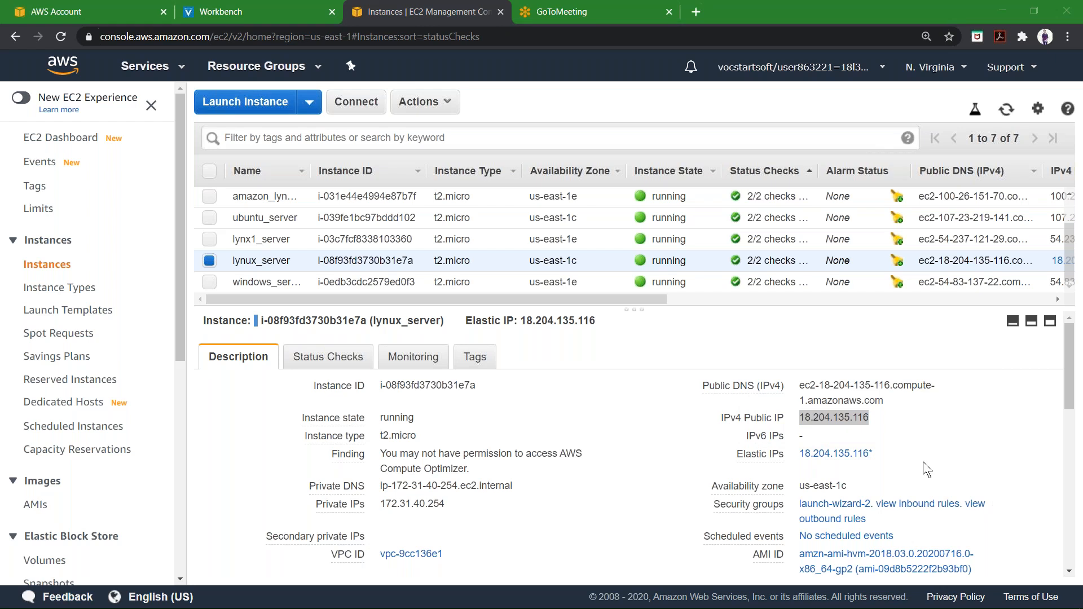
left_click(881, 419)
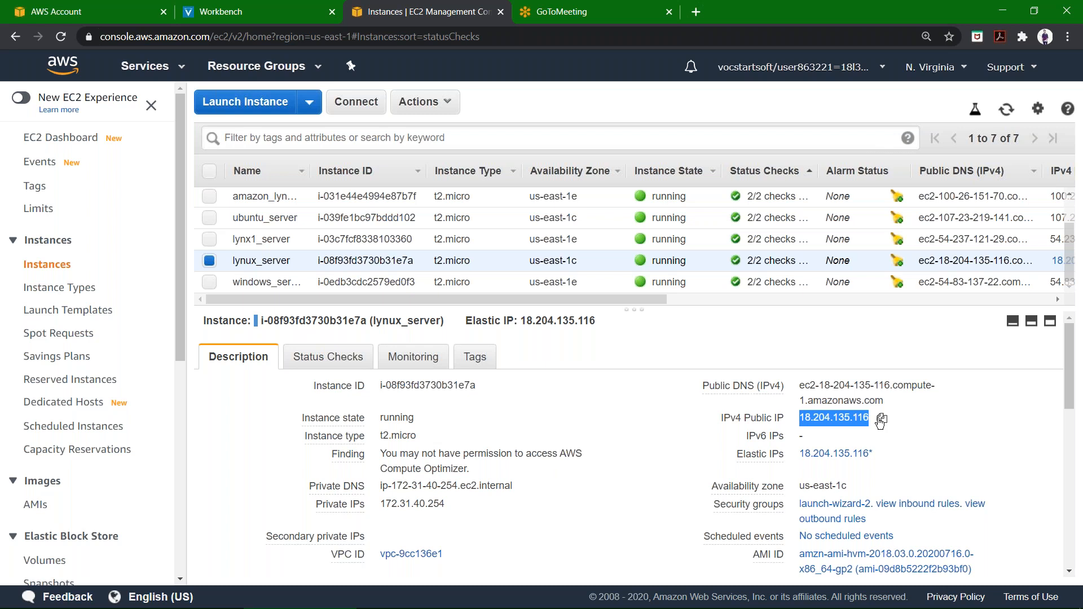
scroll(481, 452, "down", 2)
scroll(670, 445, "up", 2)
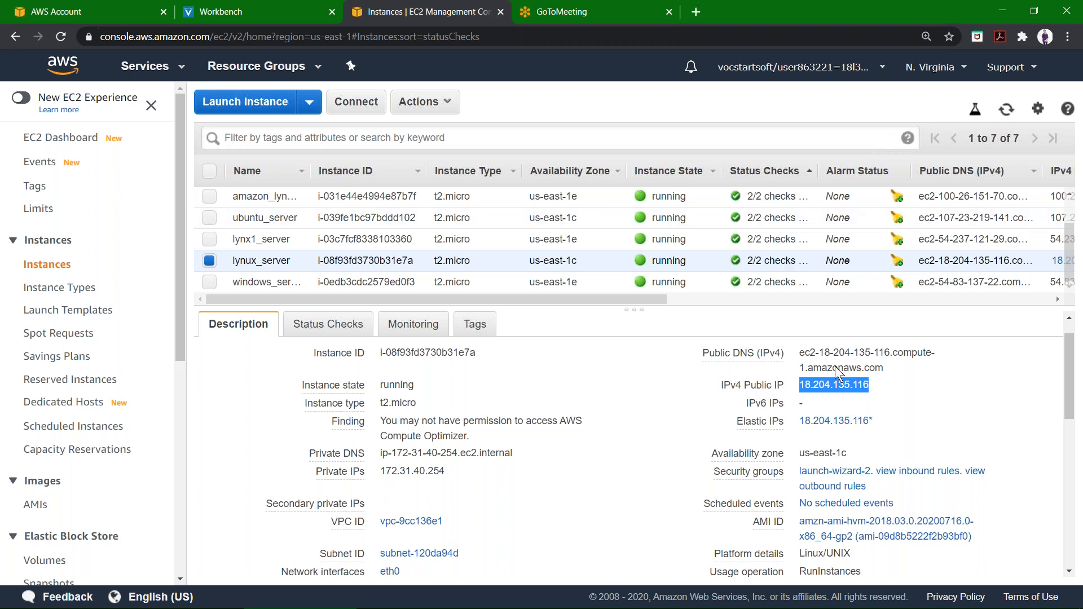
Open a new browser tab and load the copied public IP to check the web server's test page.
key("super")
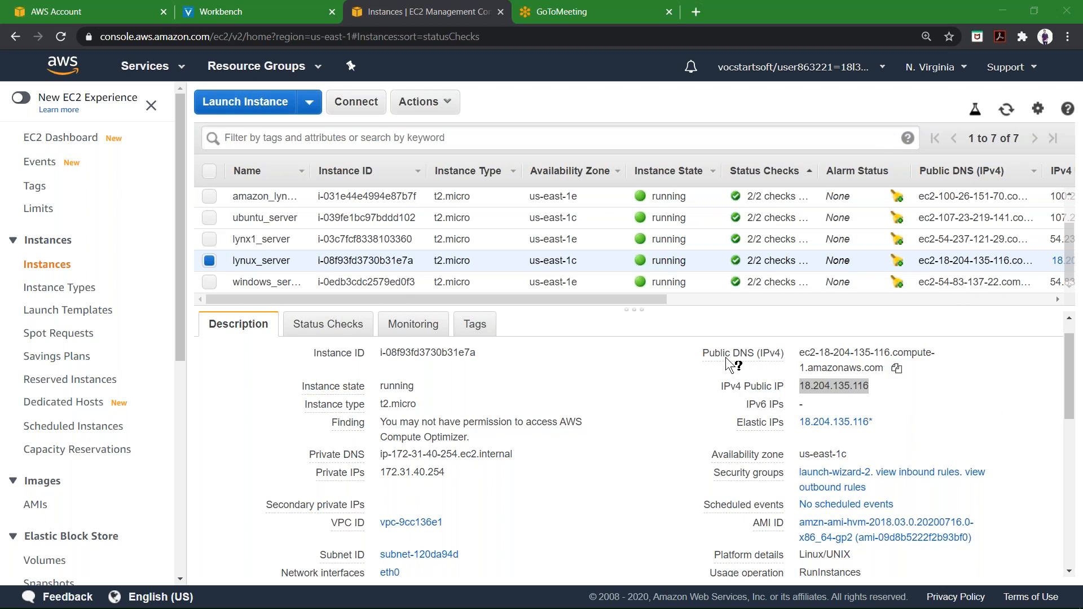
left_click(598, 12)
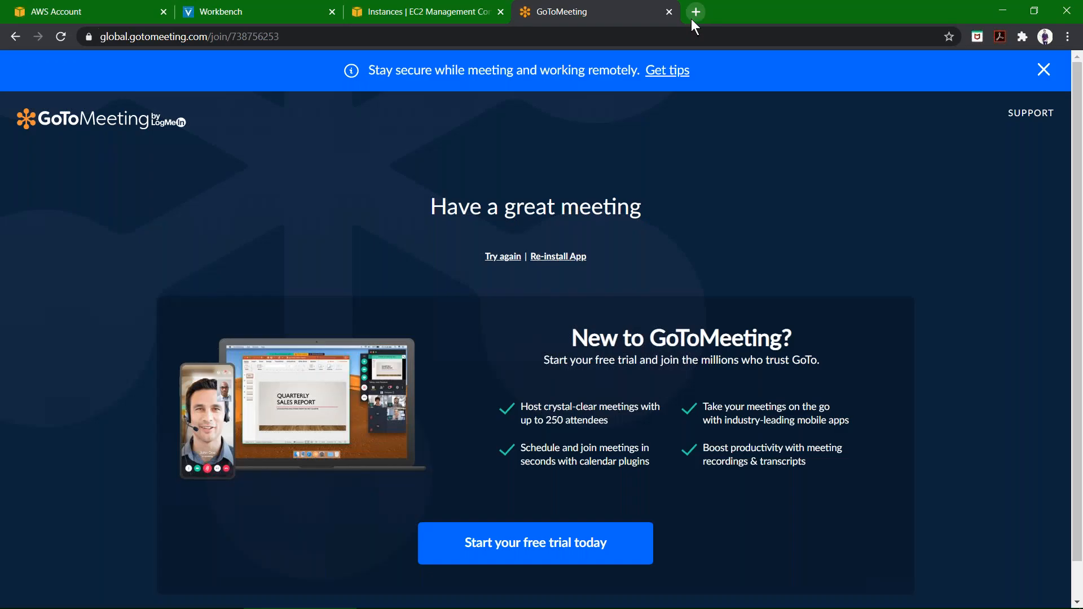
left_click(694, 16)
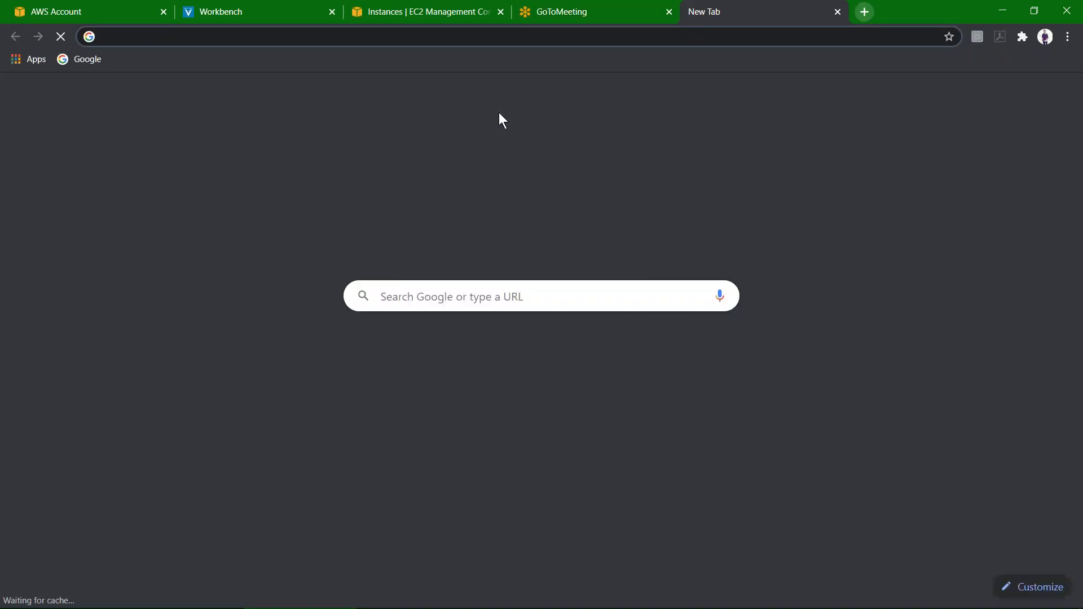
key("ctrl+v")
key("Return")
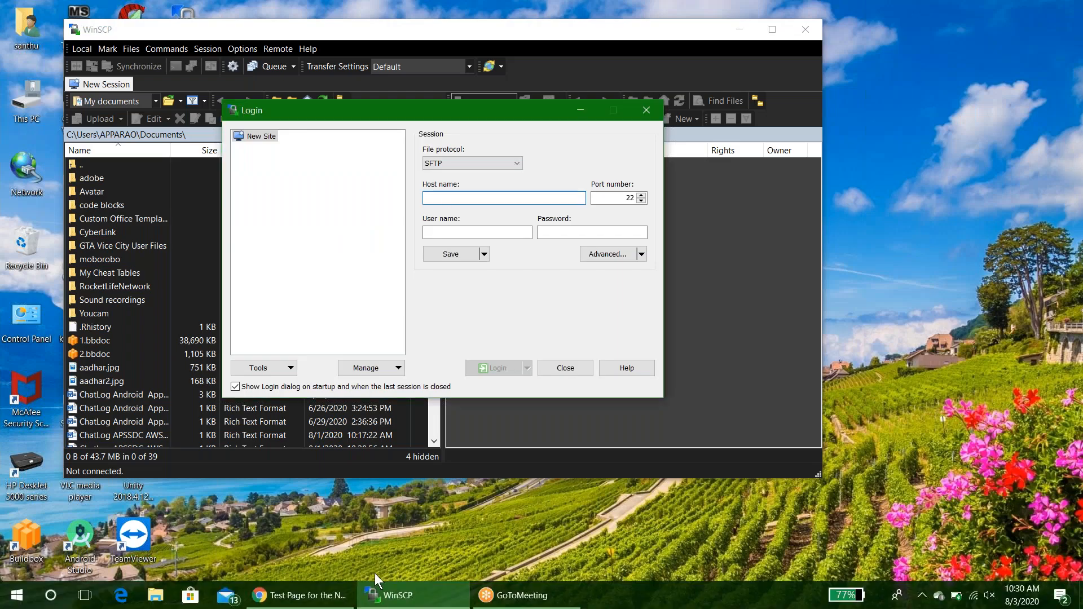
Paste host name 18.204.135.116 into the WinSCP login dialog and set the user name to ec2-user.
key("ctrl+v")
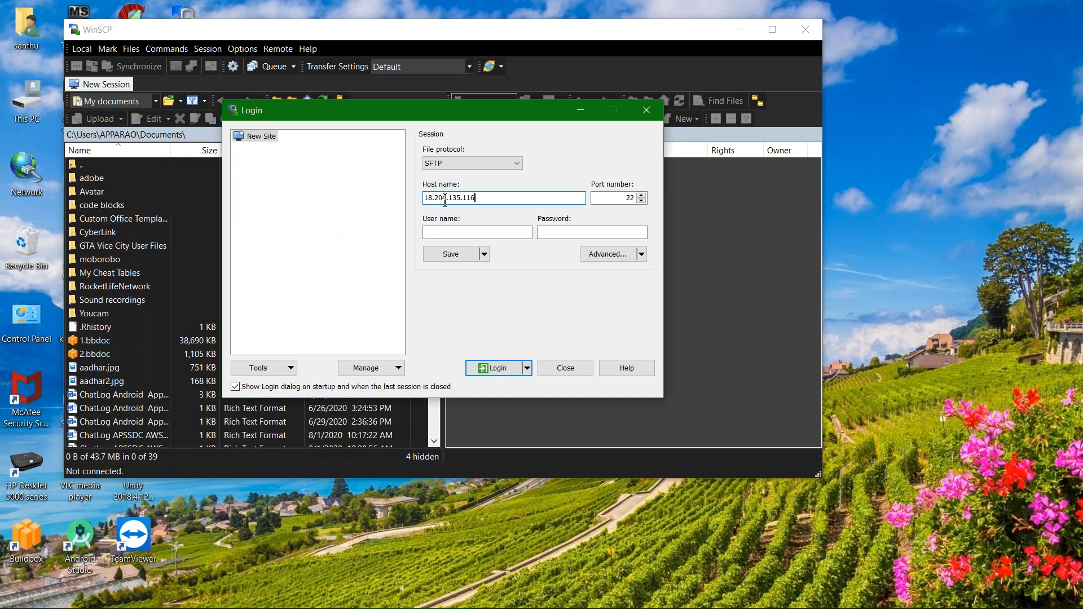
left_click(461, 232)
type("ec2_user")
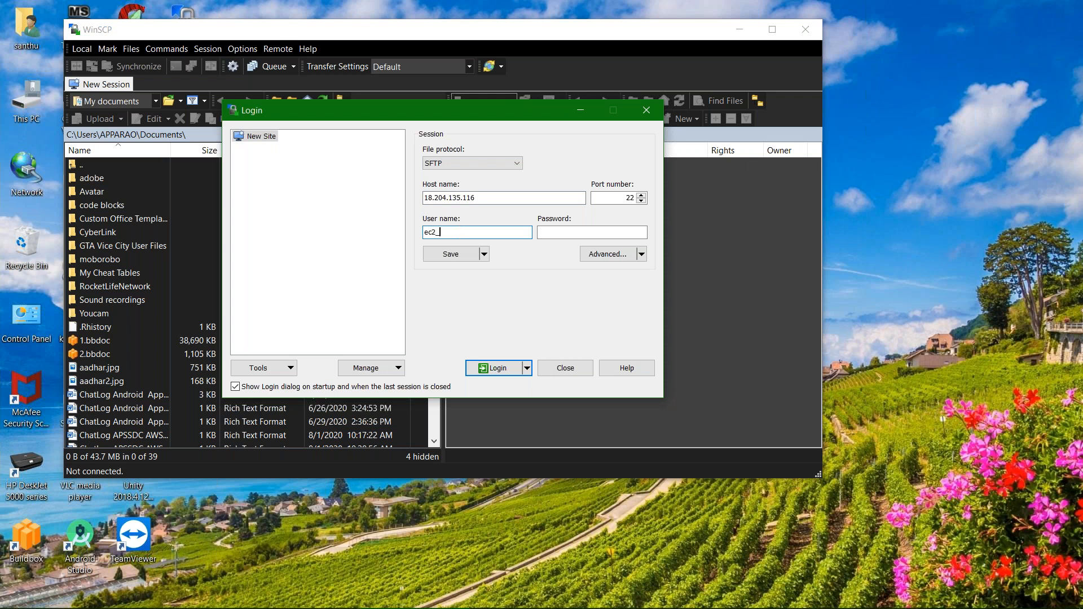
key("BackSpace")
key("BackSpace")
key("BackSpace")
key("BackSpace")
key("BackSpace")
type("-user")
Set the SSH authentication private key file to ubuntu1.ppk from Downloads, confirm, and log in to the server.
left_click(604, 255)
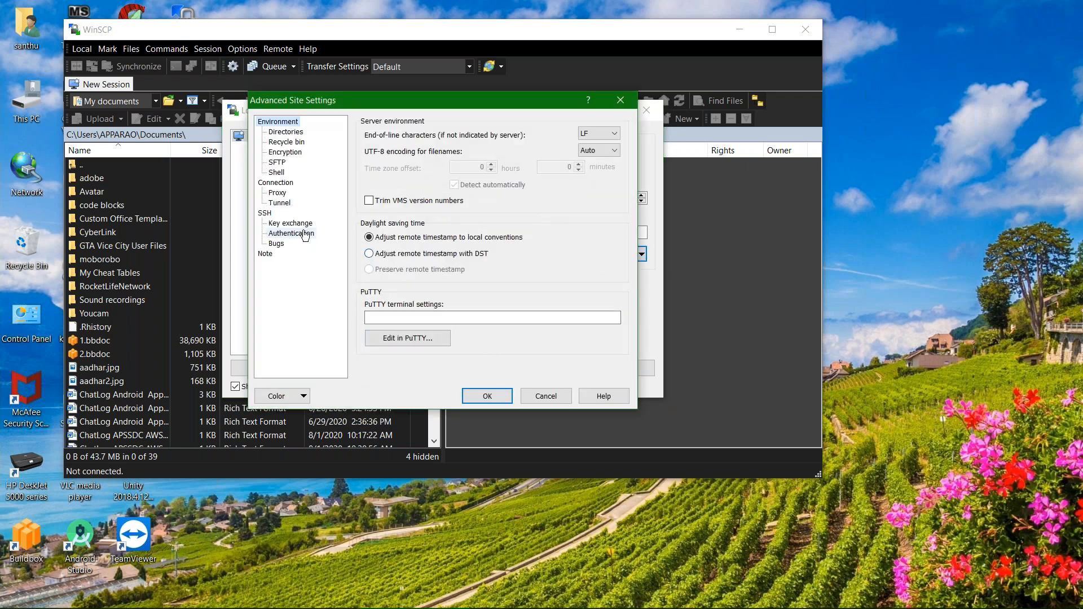
left_click(305, 236)
left_click(611, 270)
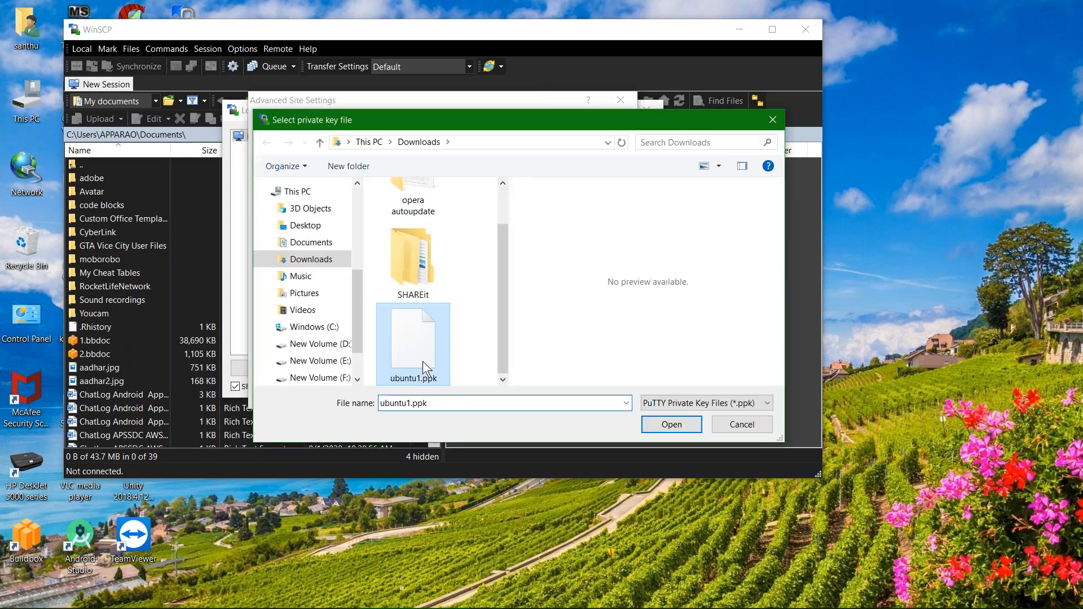
double_click(421, 361)
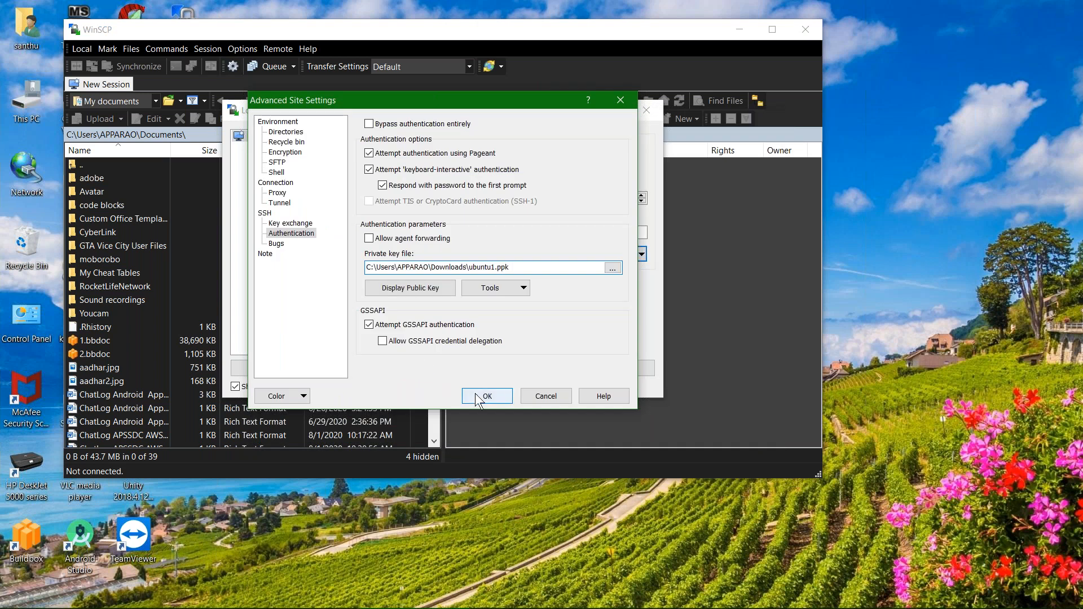
left_click(487, 396)
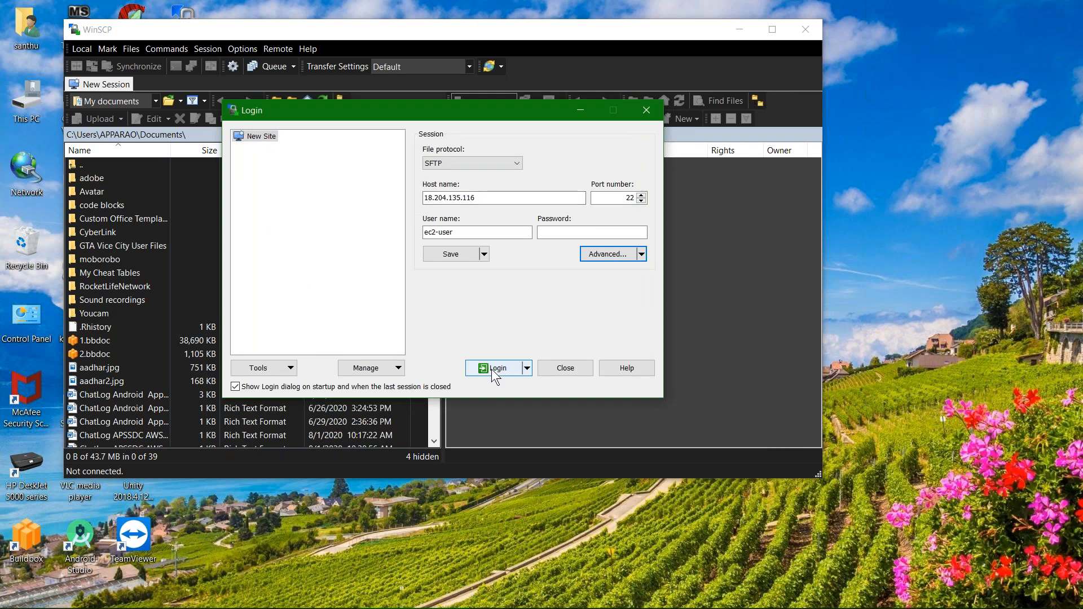
left_click(493, 372)
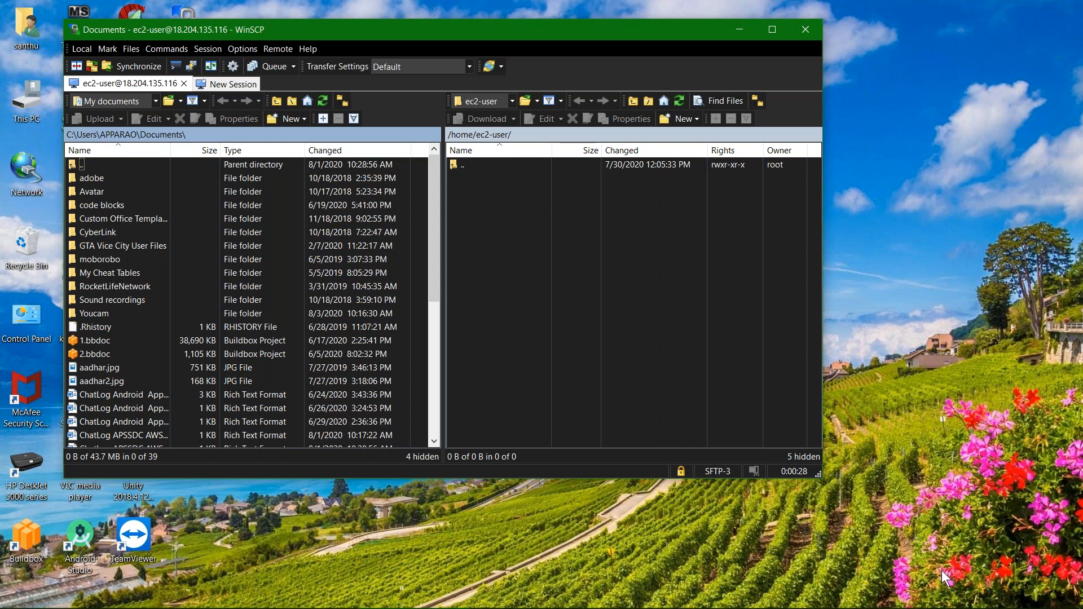
left_click(799, 587)
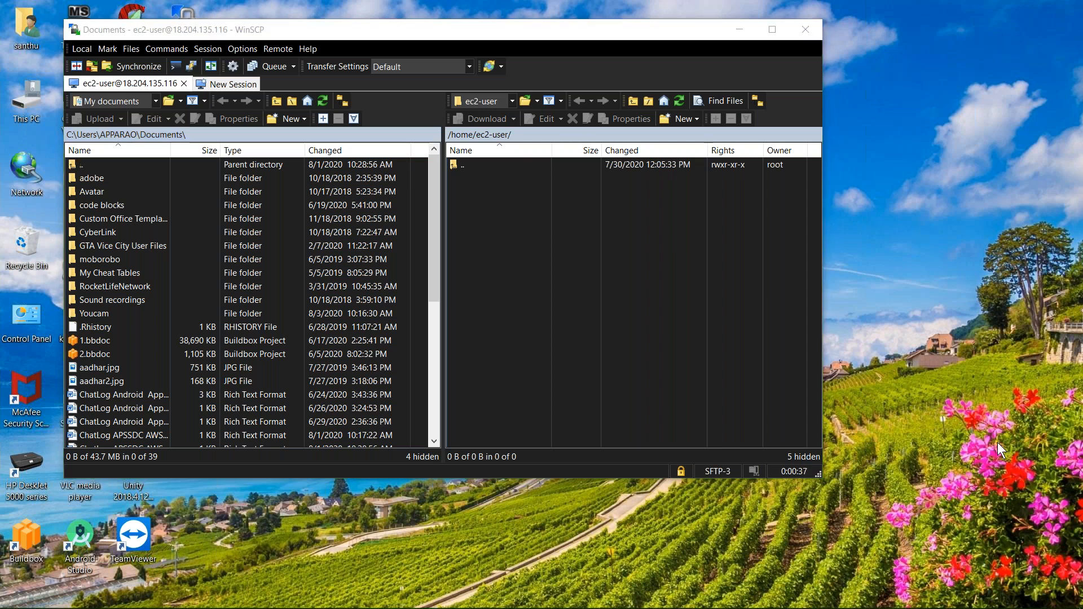
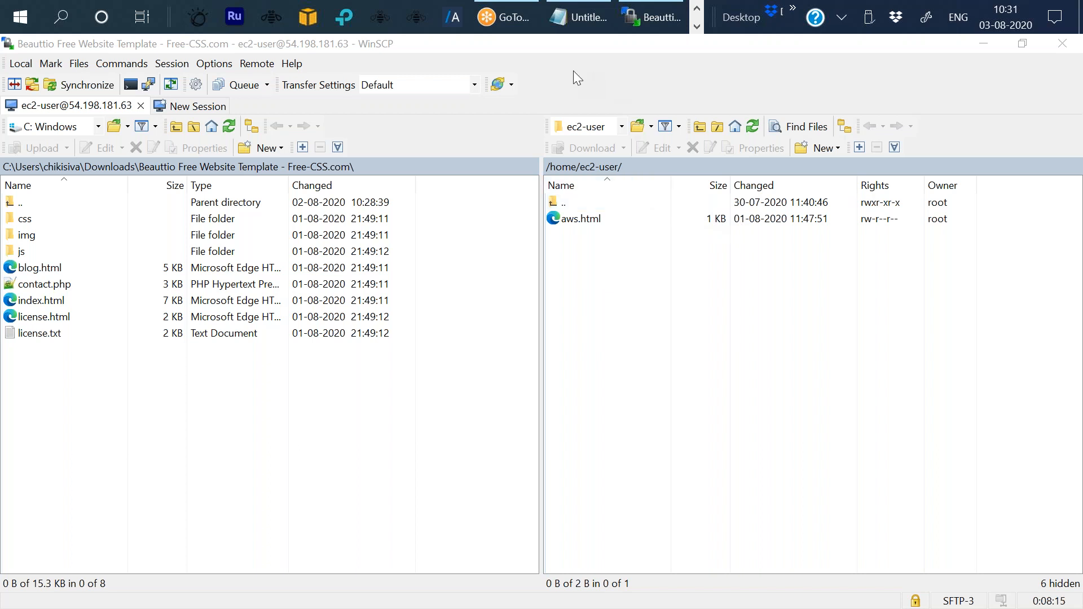
Switch to the browser, open a new tab and search the web for "free html templates".
left_click(971, 44)
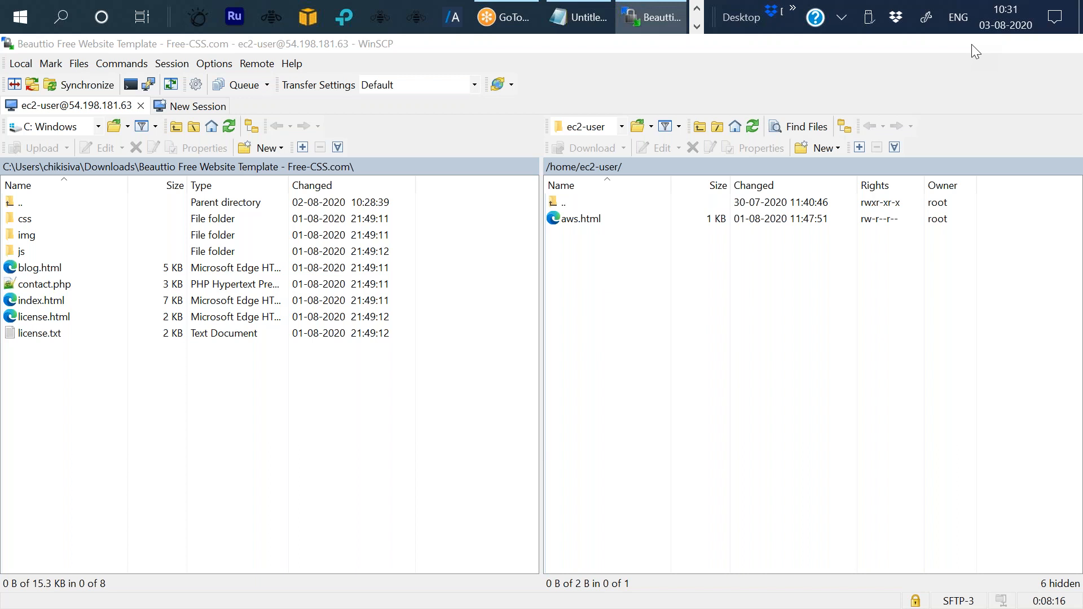
left_click(972, 44)
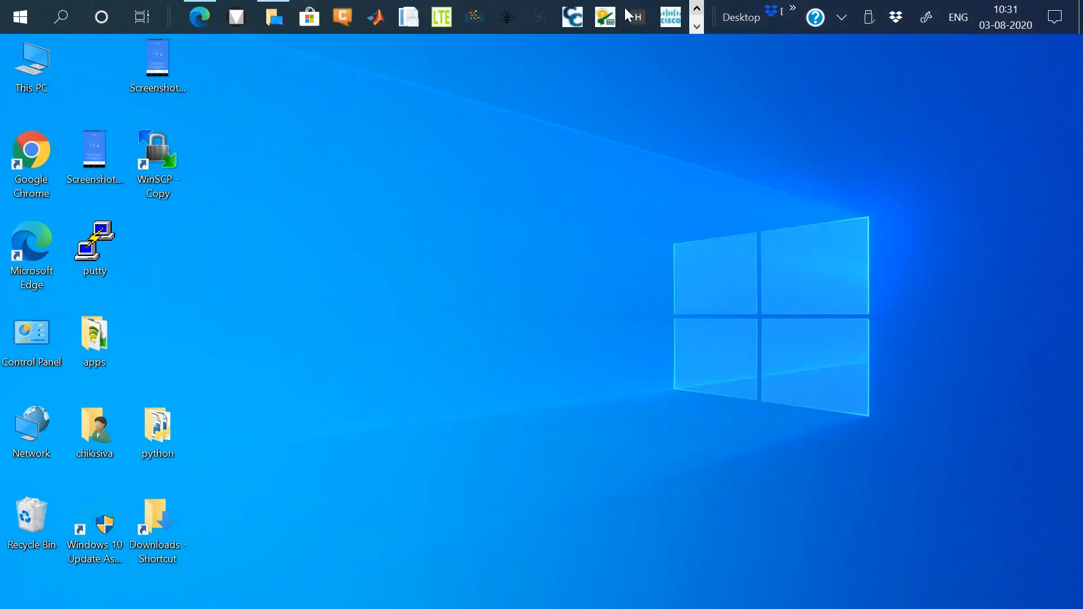
left_click(199, 17)
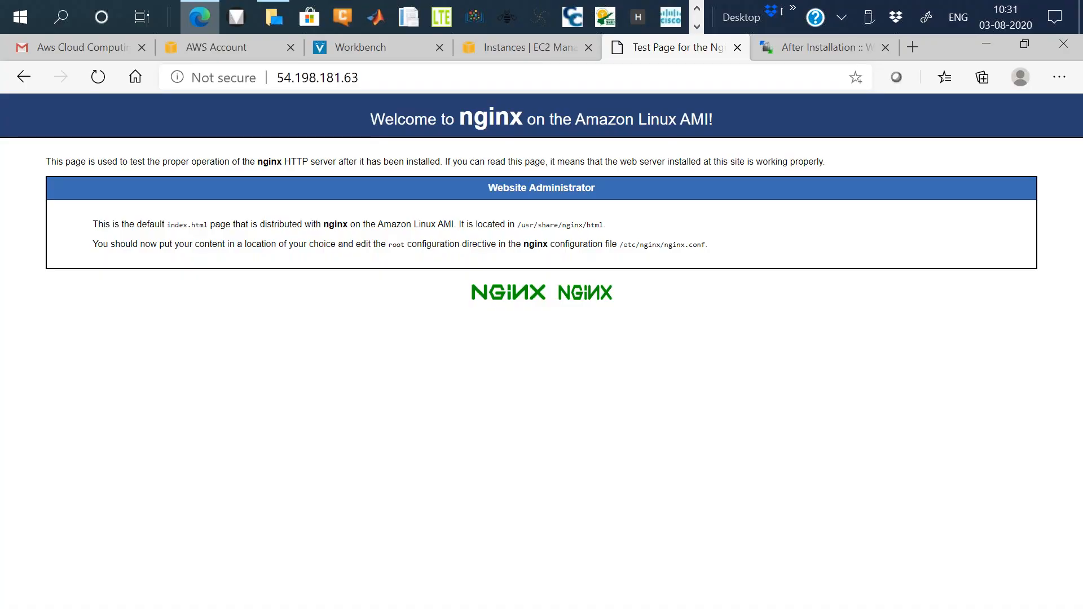
left_click(913, 51)
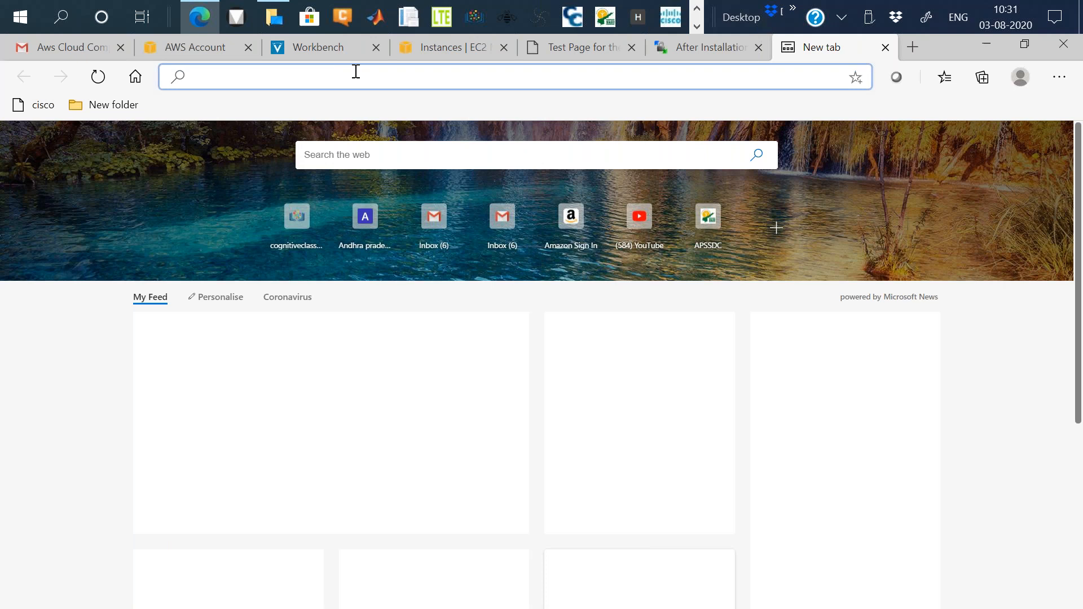
type("fr")
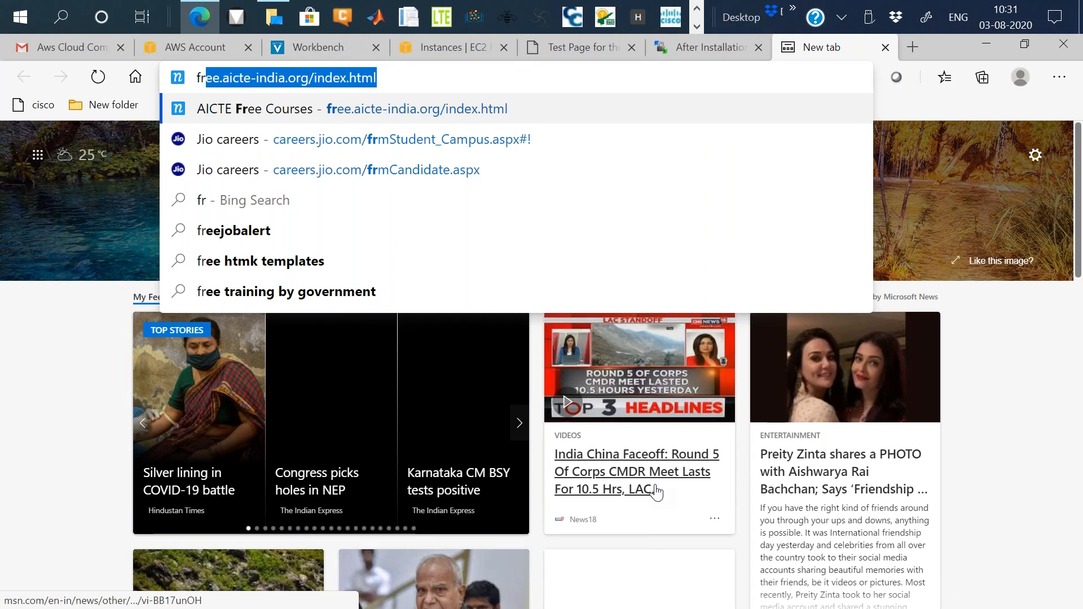
type("ee htm")
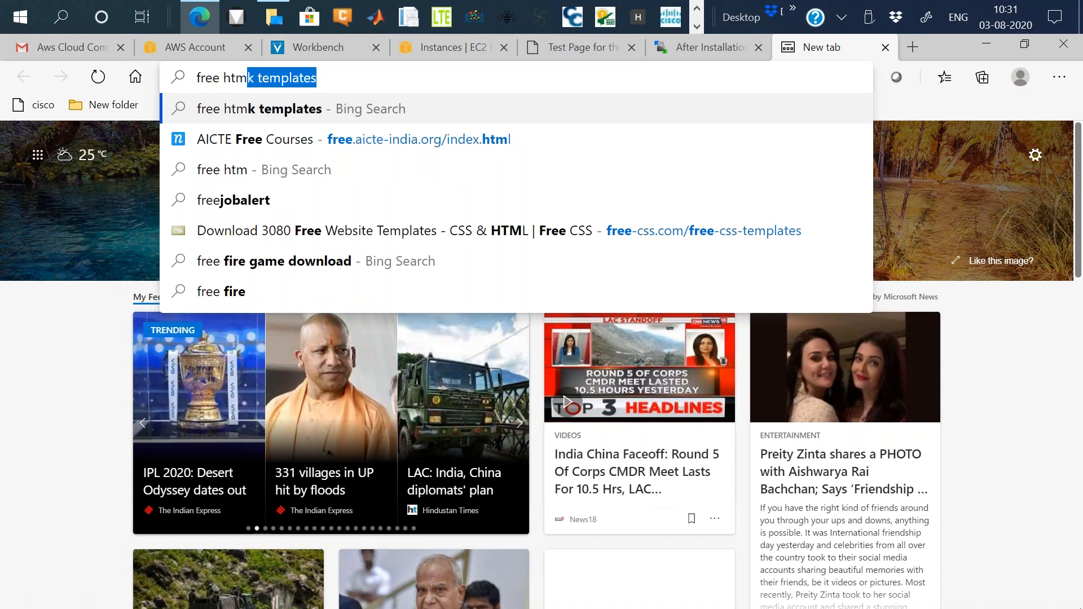
type("l templates")
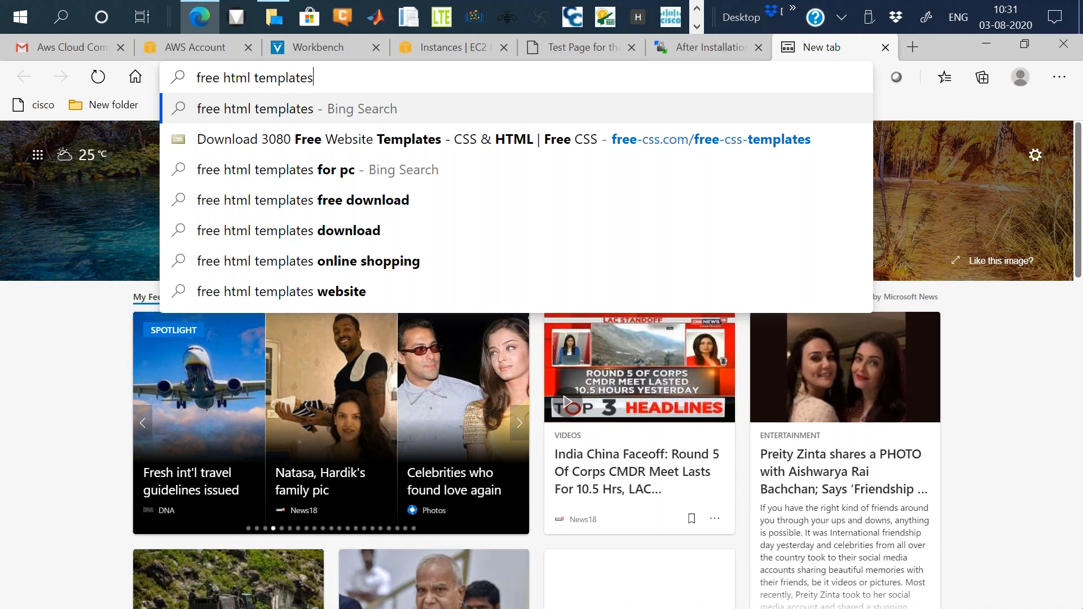
key("Return")
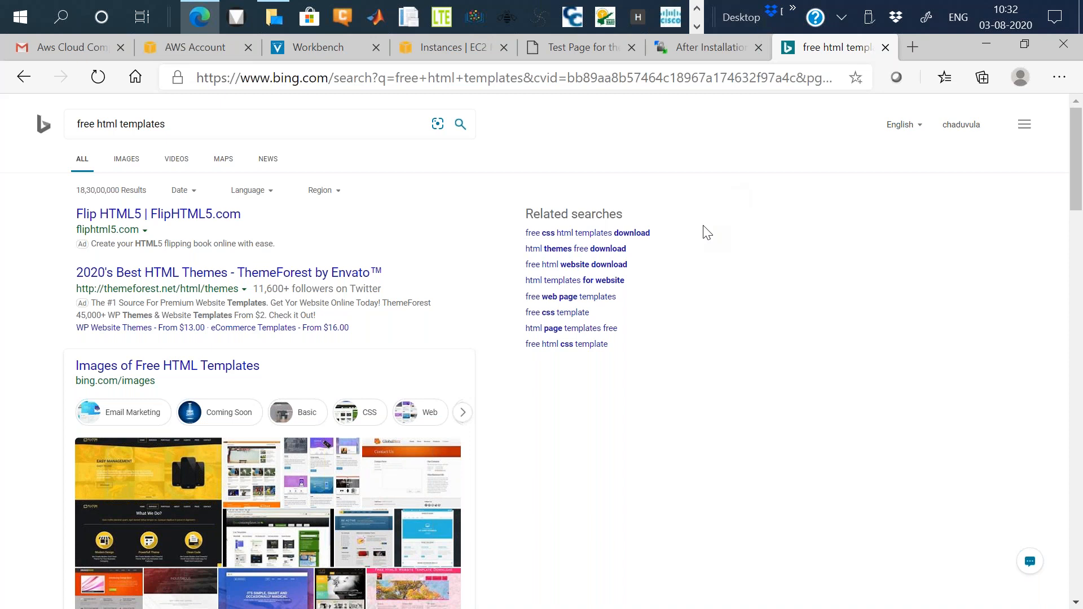
Open the free-css.com result offering free website templates from the search results.
scroll(706, 232, "down", 1)
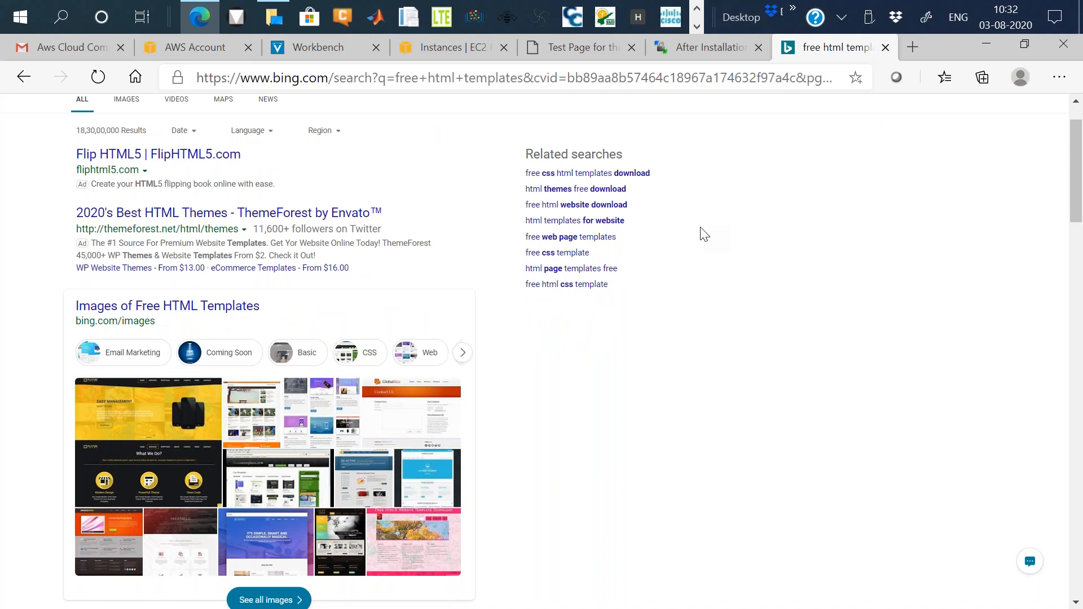
scroll(700, 243, "down", 8)
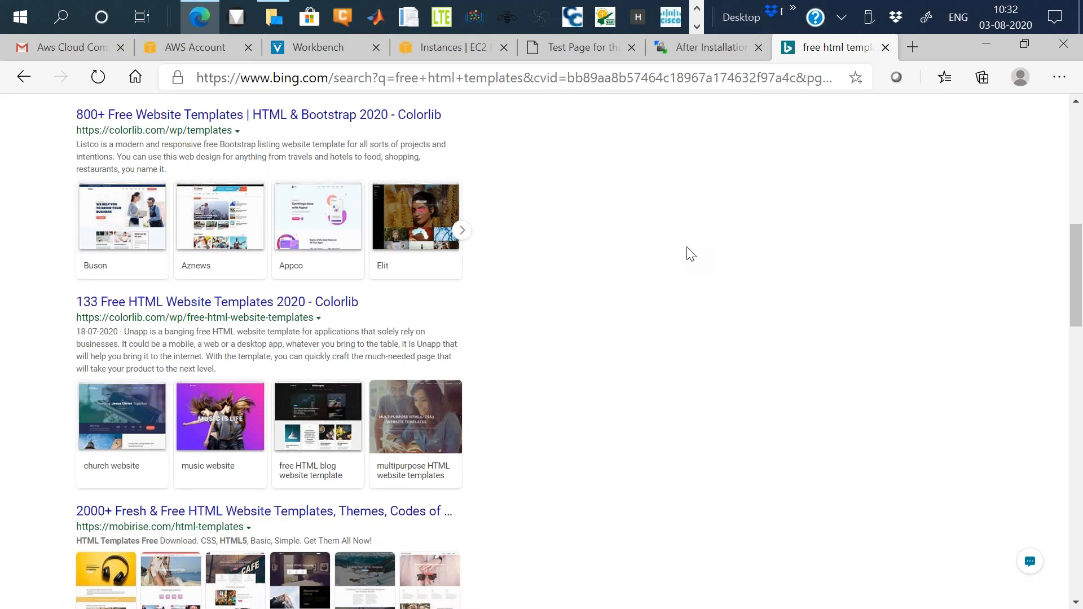
scroll(690, 254, "down", 6)
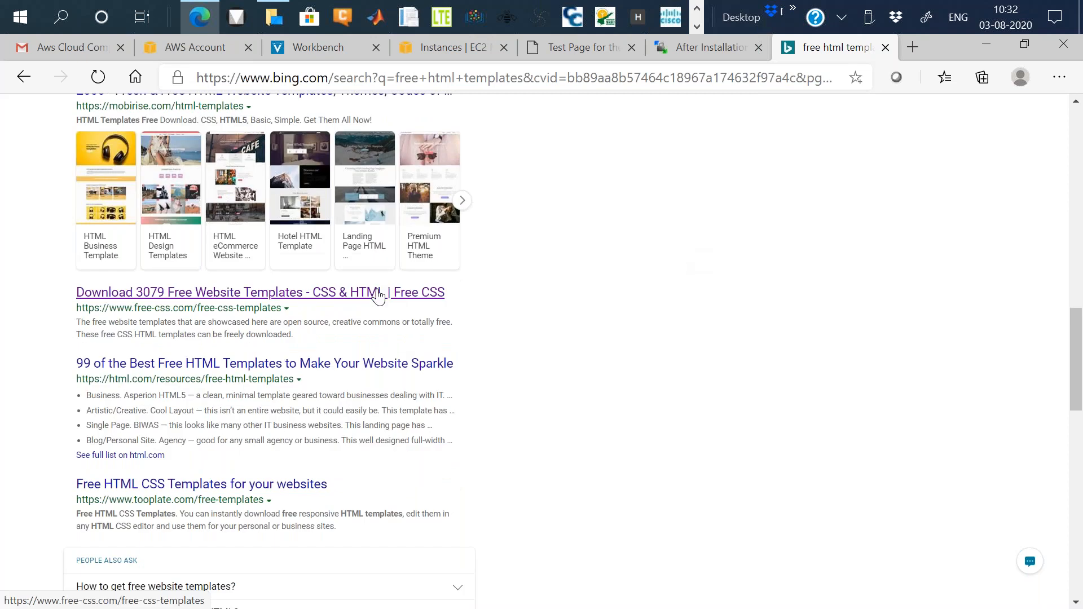
left_click(307, 292)
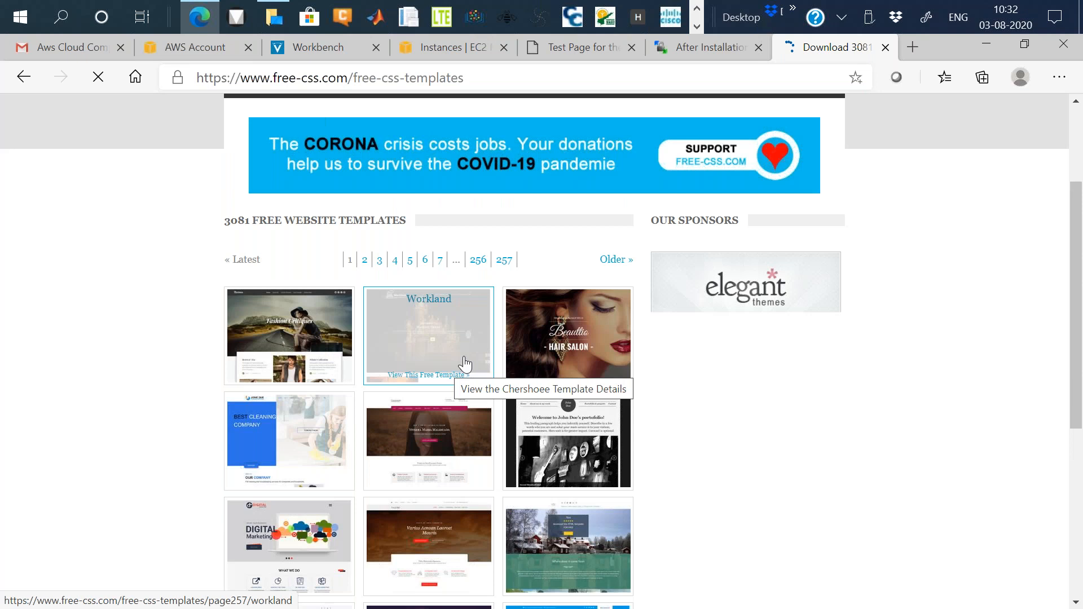
Open the Digital Marketing template's page and download its zip file.
scroll(311, 293, "down", 3)
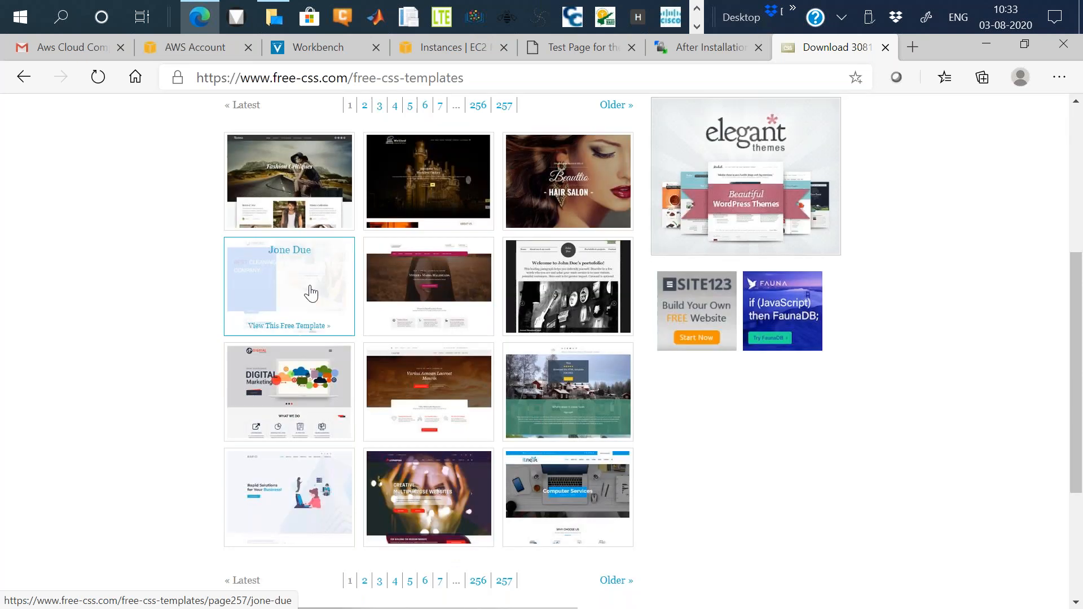
left_click(298, 388)
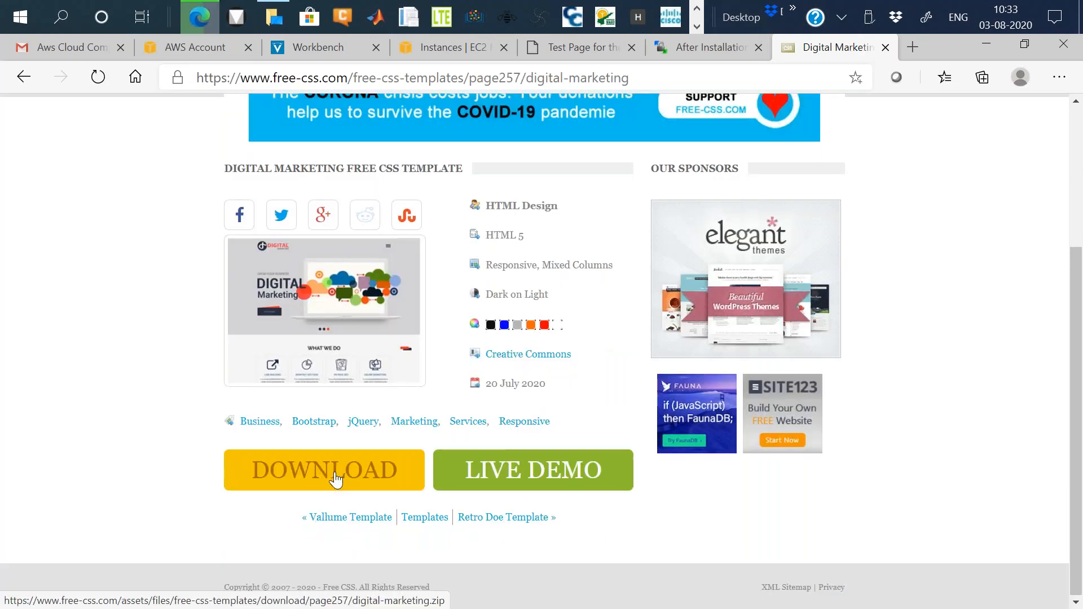
left_click(337, 480)
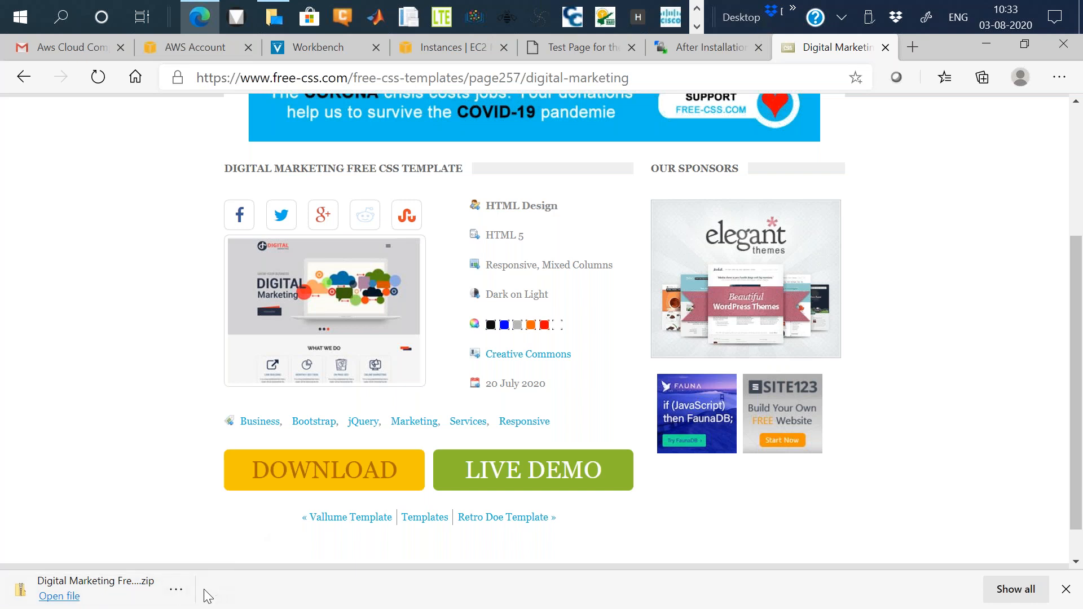
Open the downloaded Digital Marketing zip and browse into its digital-marketing folder.
left_click(176, 589)
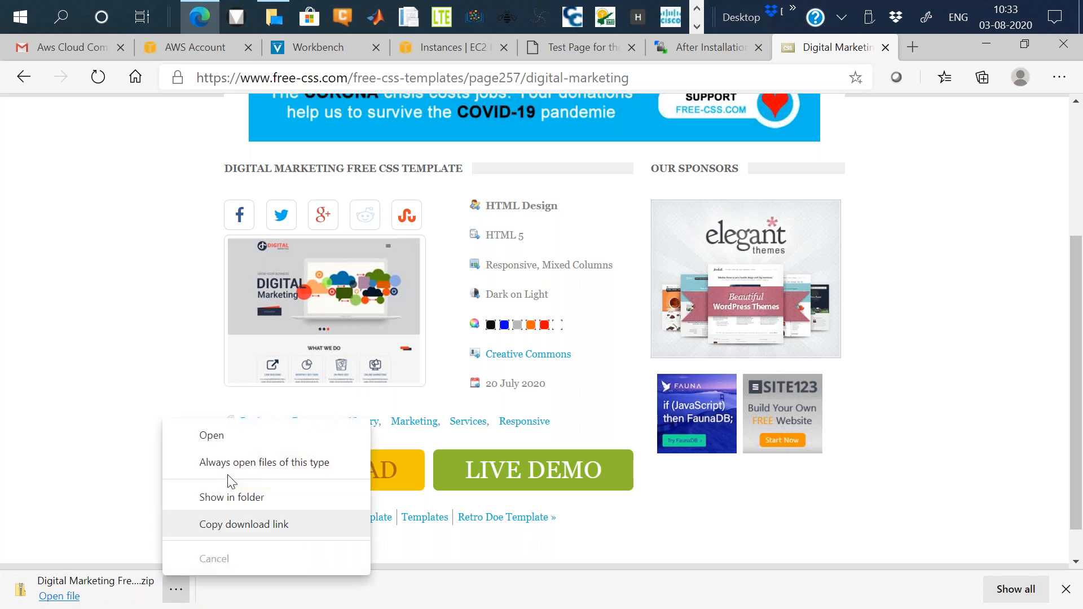
left_click(230, 441)
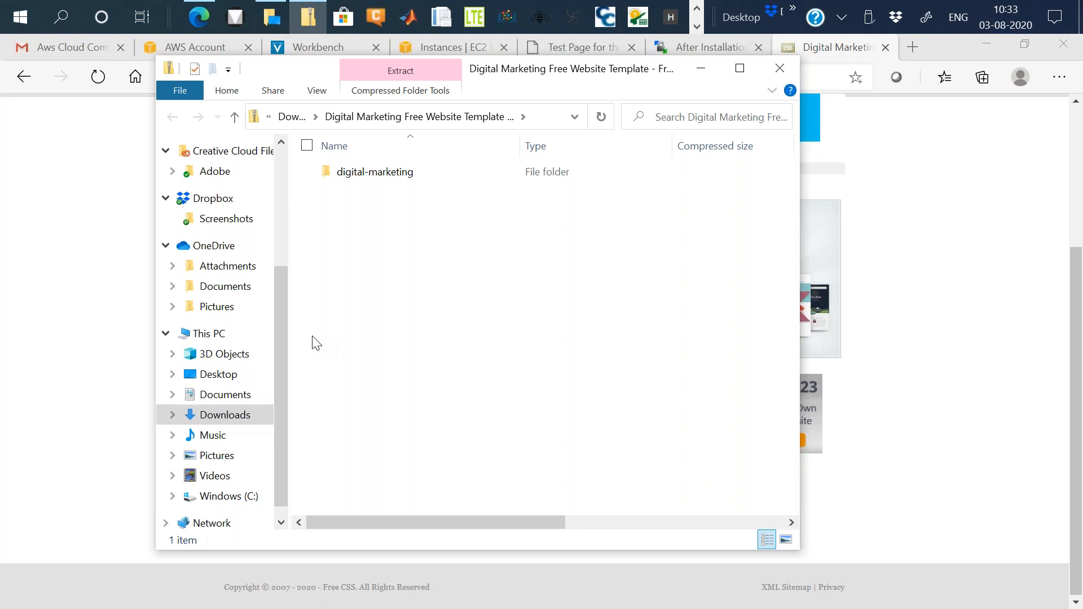
left_click(401, 174)
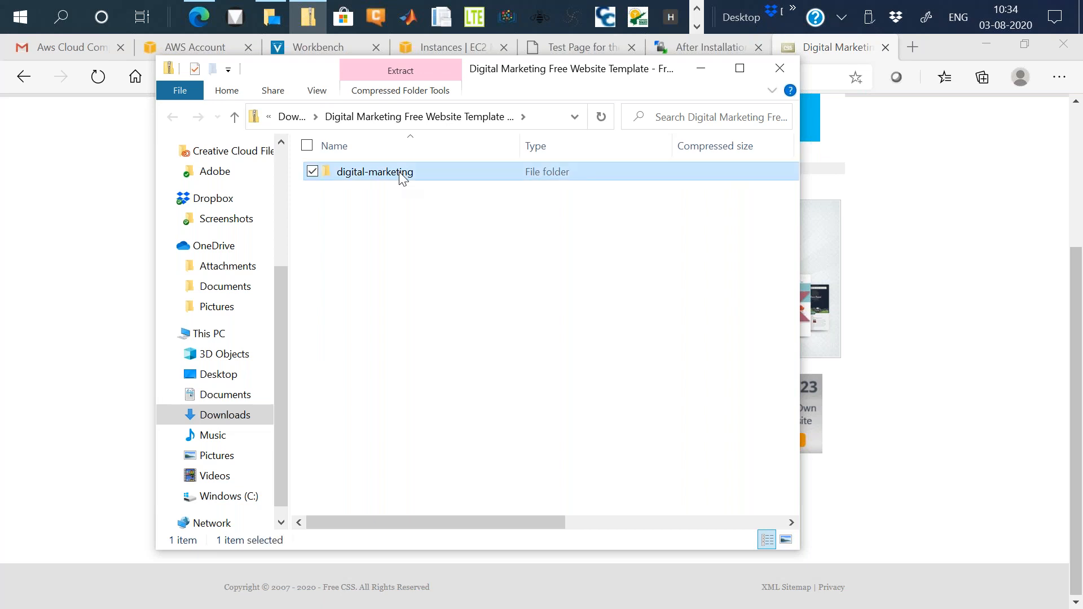
double_click(401, 174)
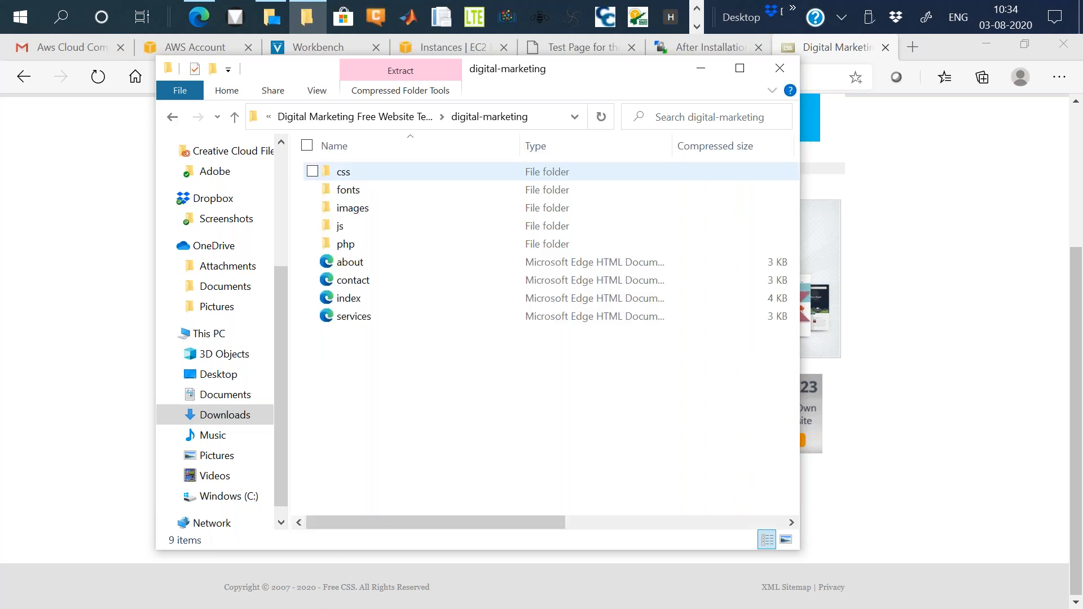
Extract all files of the Digital Marketing zip into its default folder in Downloads.
left_click(172, 117)
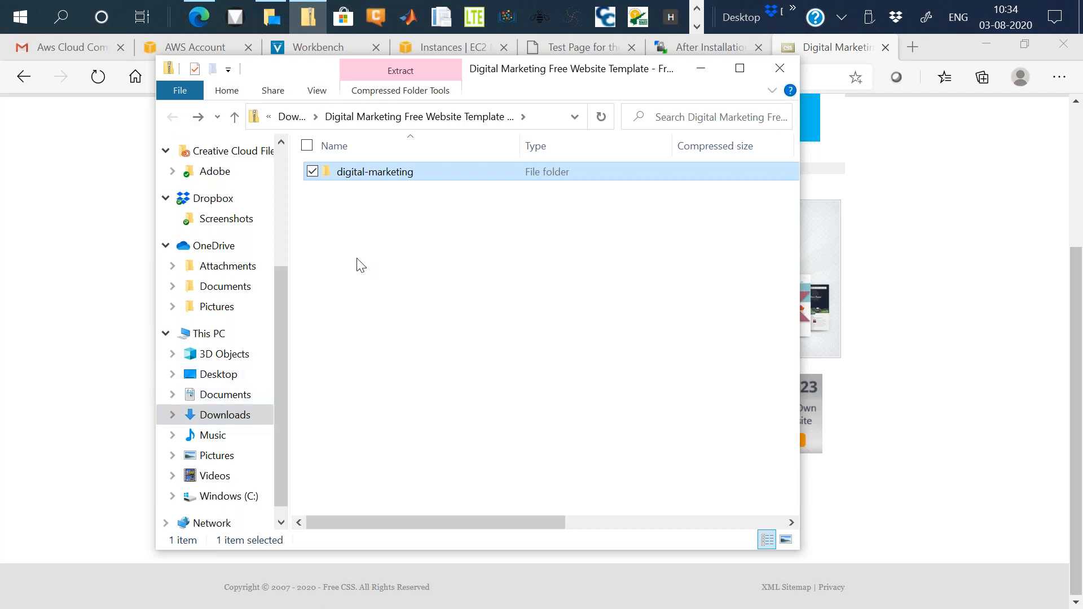
right_click(416, 172)
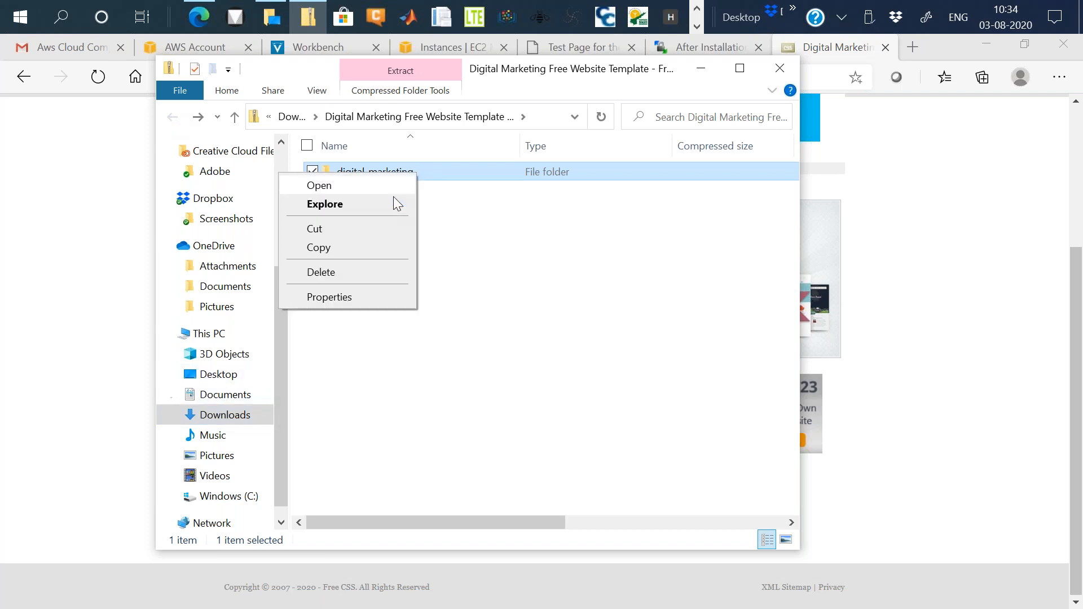
right_click(438, 177)
left_click(474, 260)
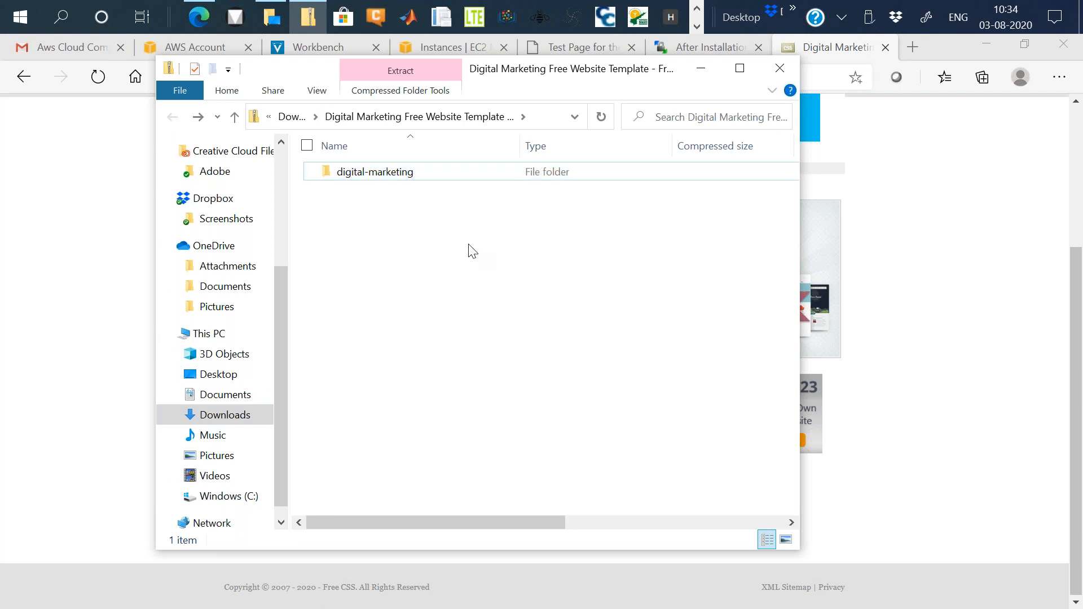
right_click(510, 173)
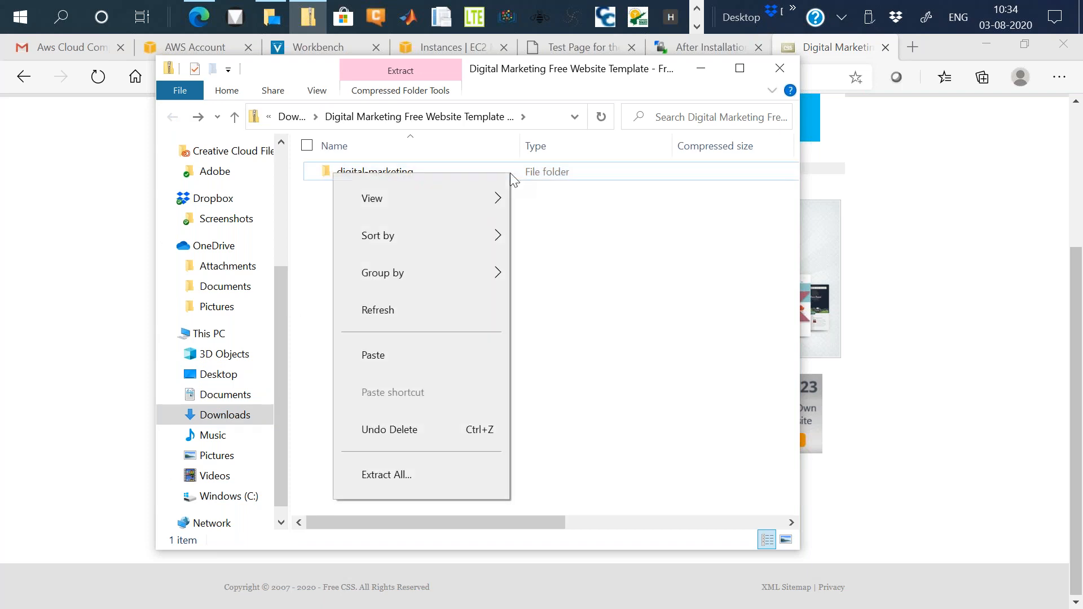
mouse_move(496, 215)
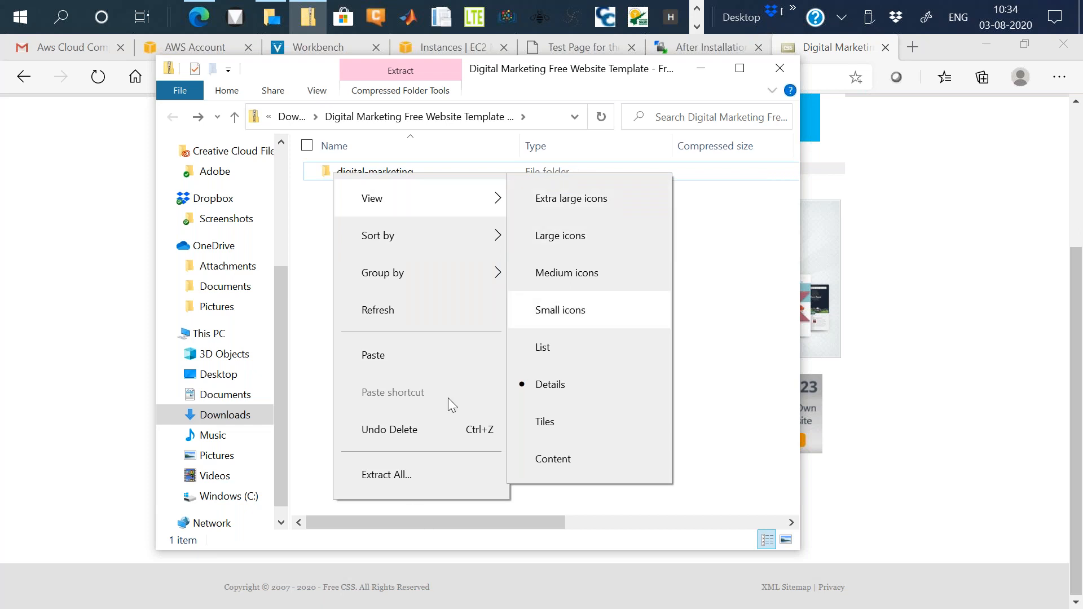
left_click(409, 476)
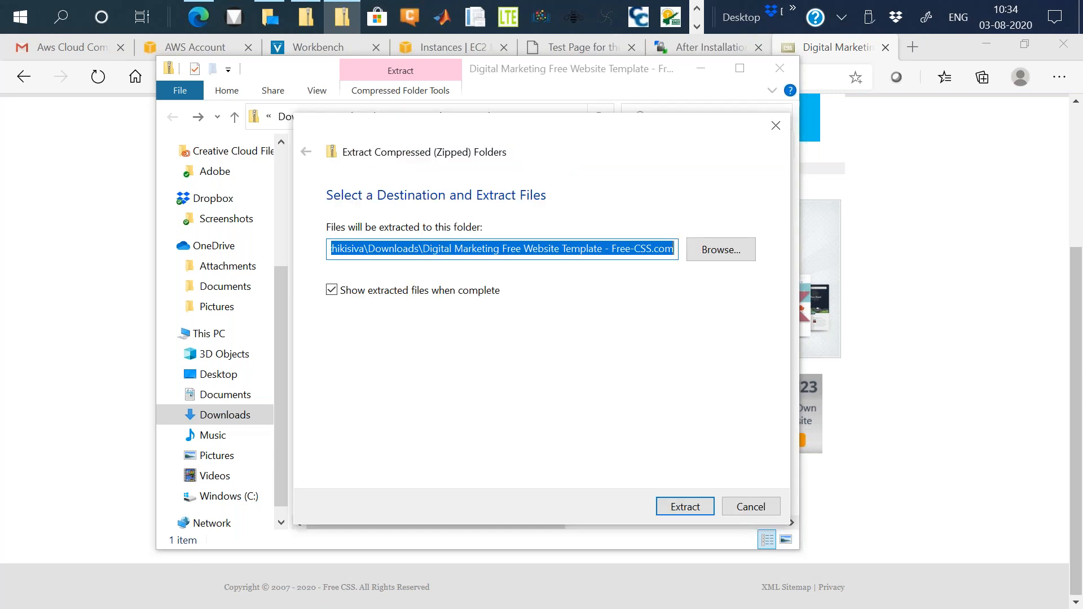
left_click(684, 507)
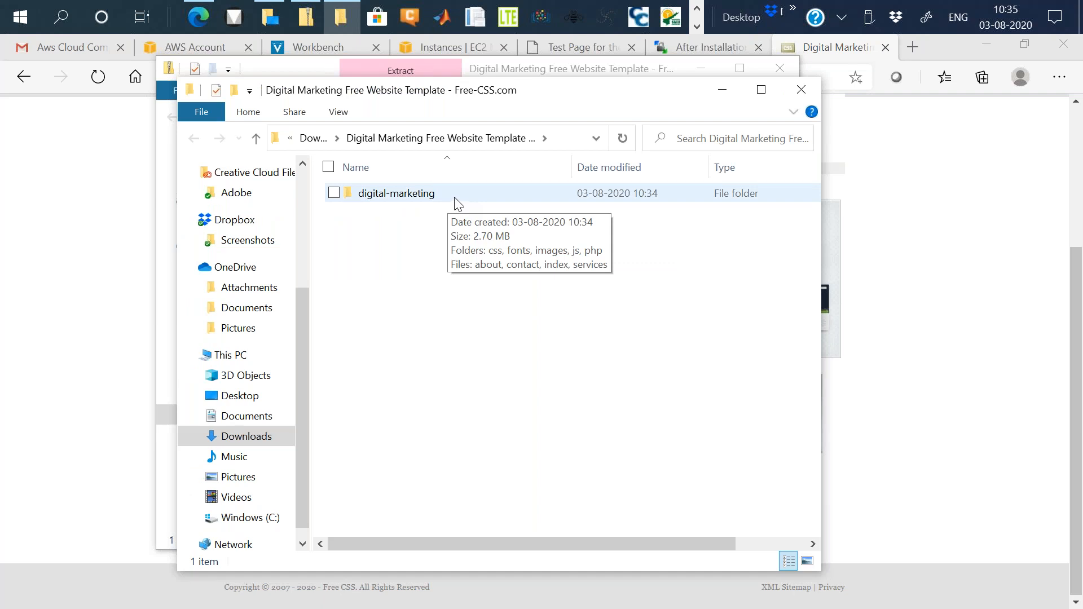
left_click(458, 204)
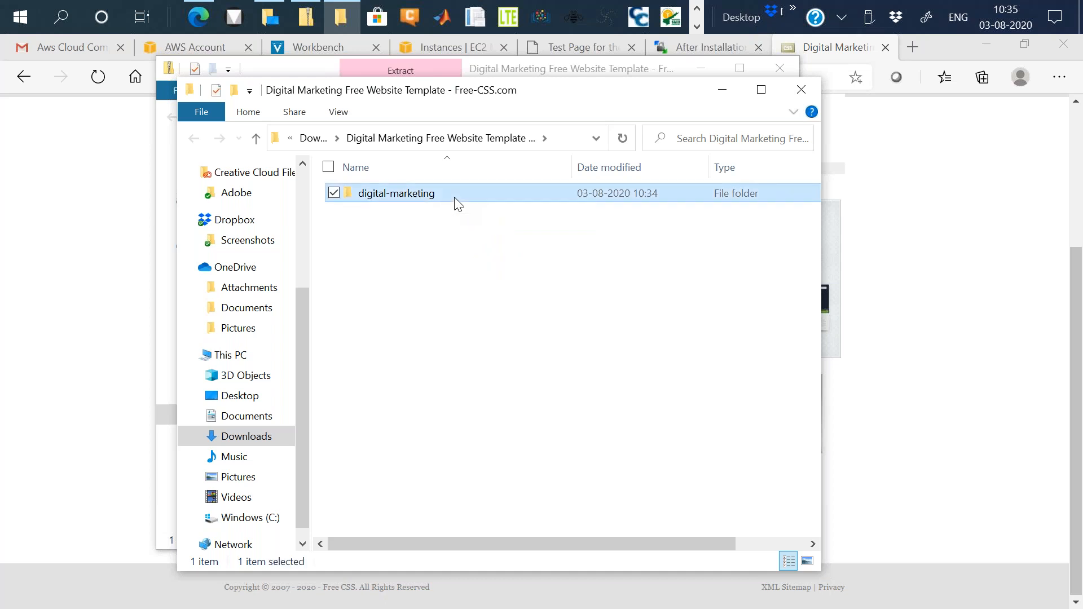
right_click(458, 205)
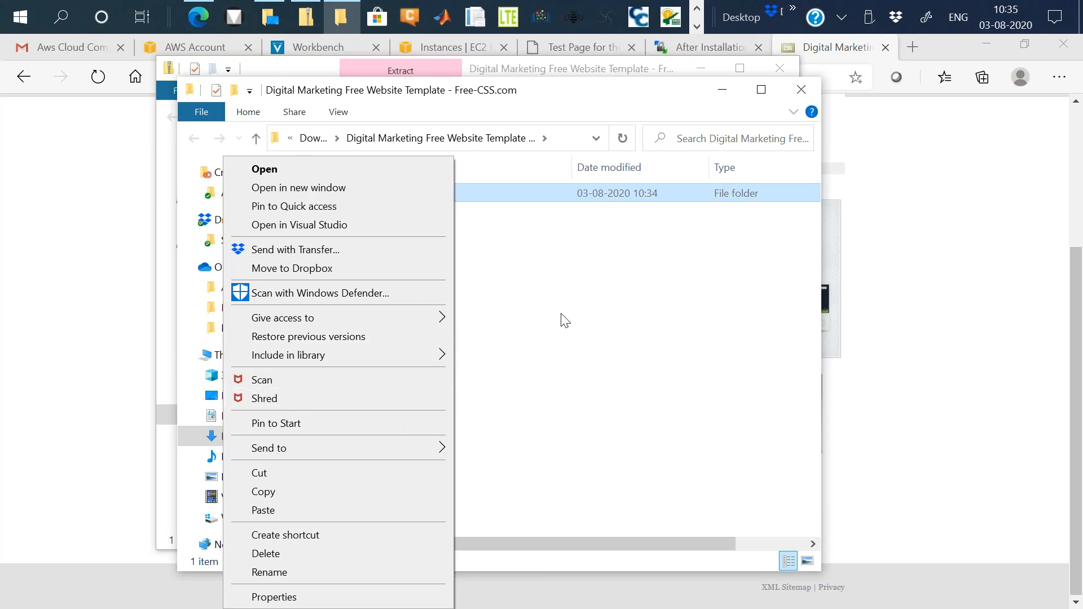
left_click(571, 285)
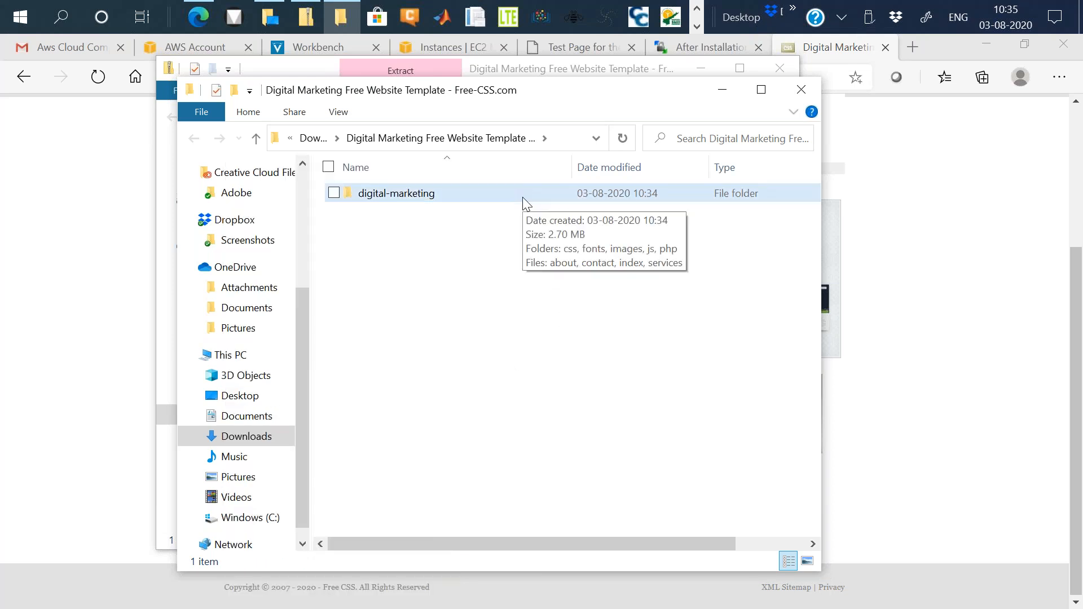
right_click(478, 188)
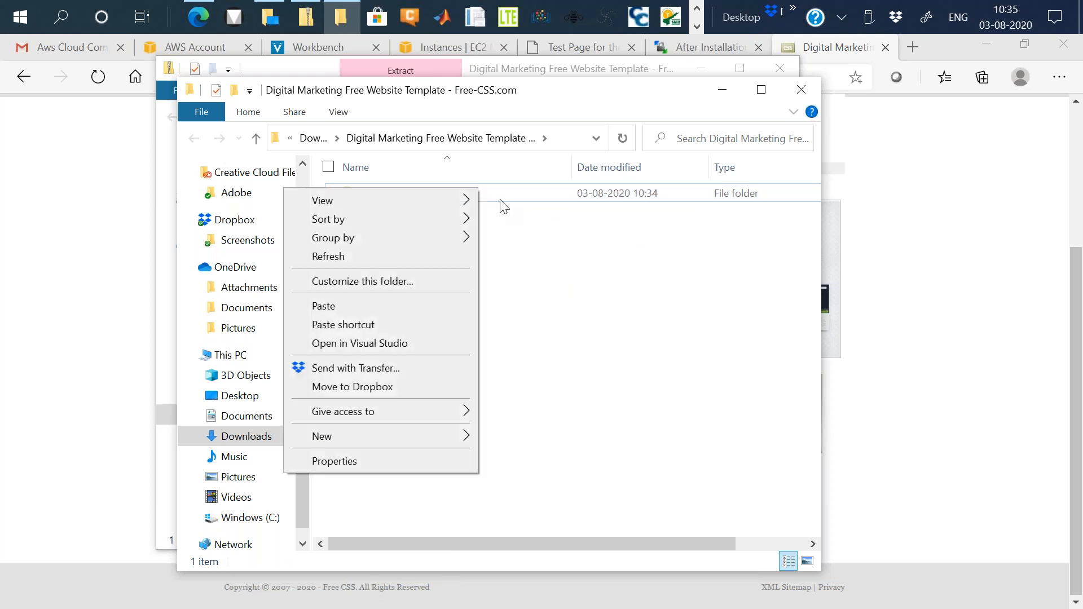
left_click(500, 203)
left_click(489, 200)
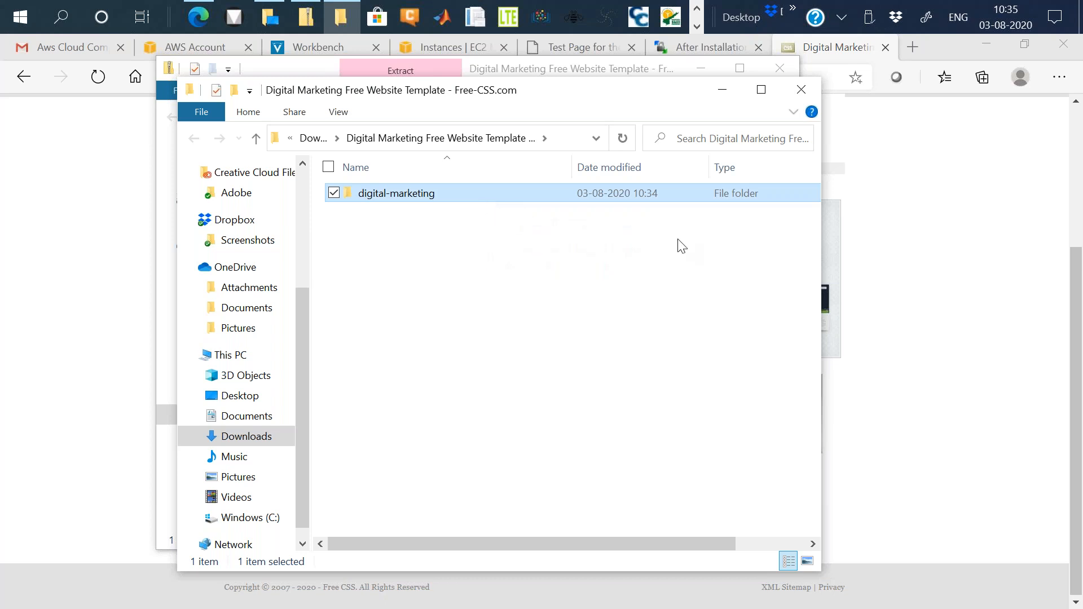
Minimize the browser and bring the WinSCP session window back to the front.
left_click(987, 340)
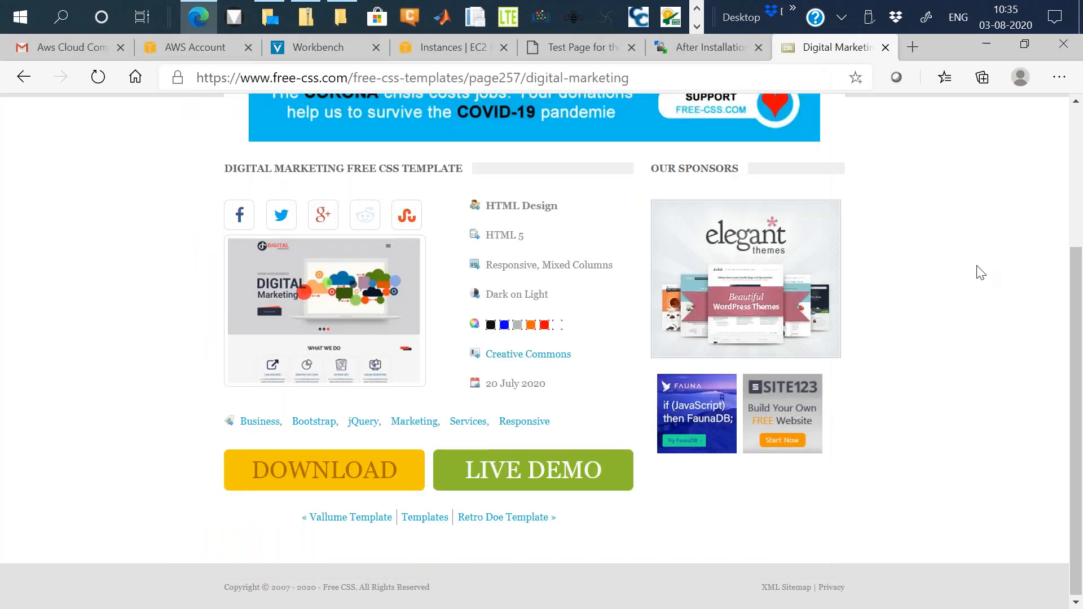
left_click(986, 44)
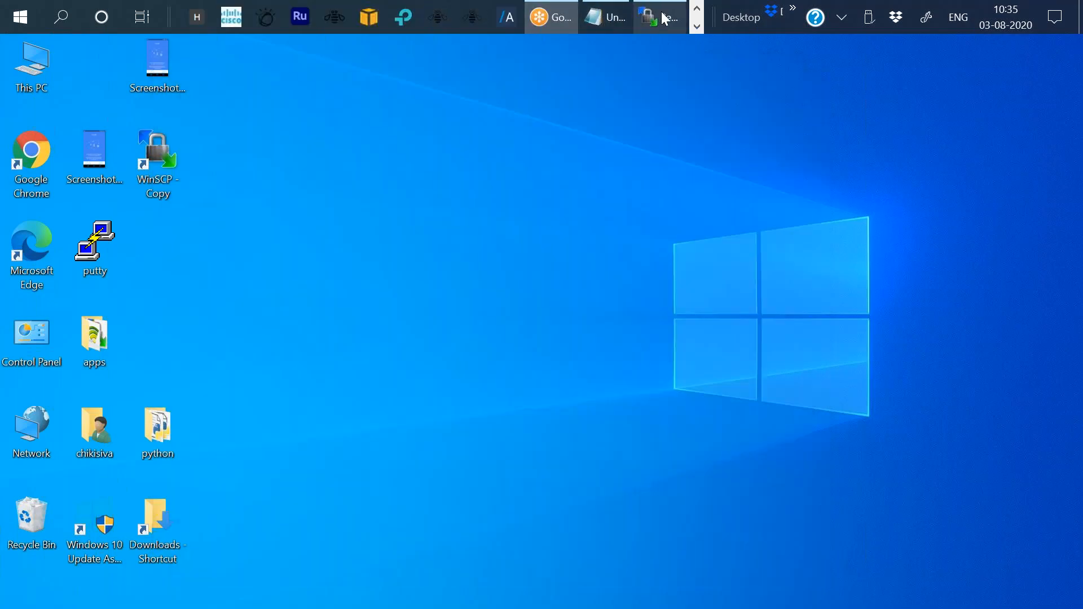
left_click(665, 19)
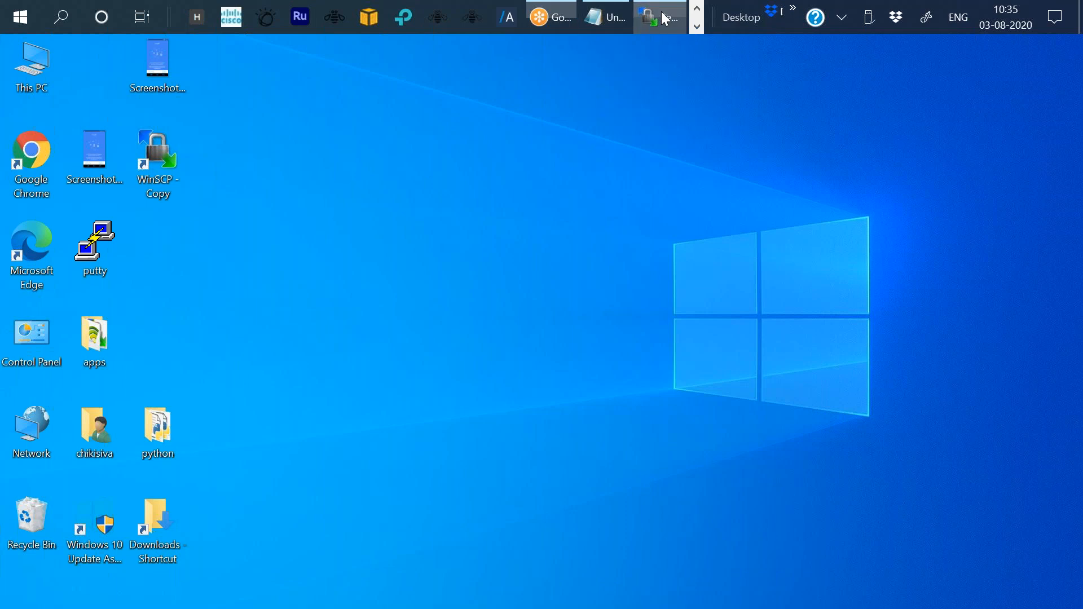
left_click(665, 19)
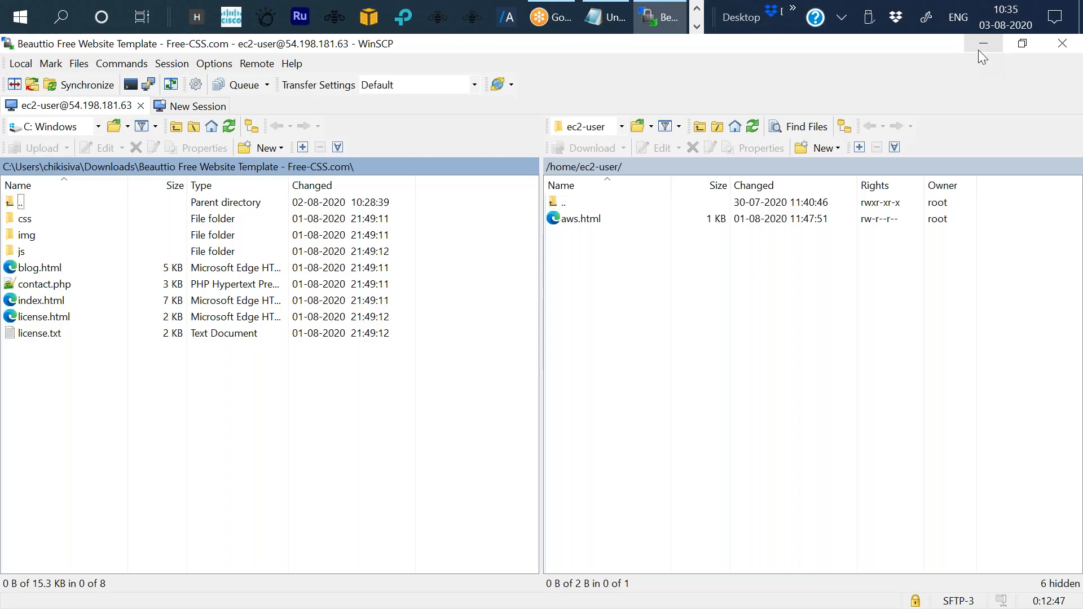
left_click(978, 50)
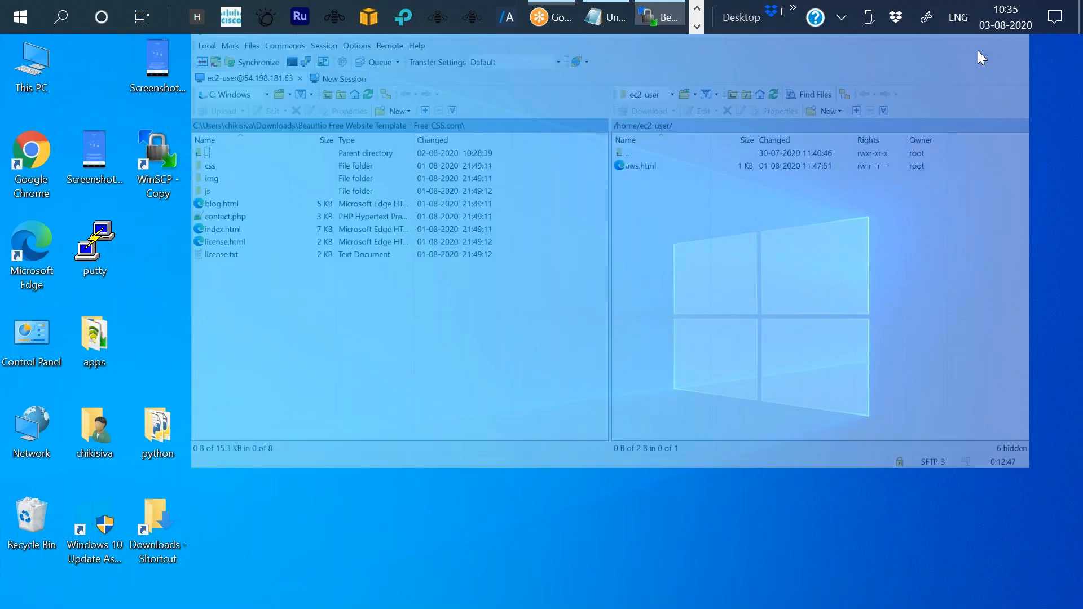
left_click(697, 26)
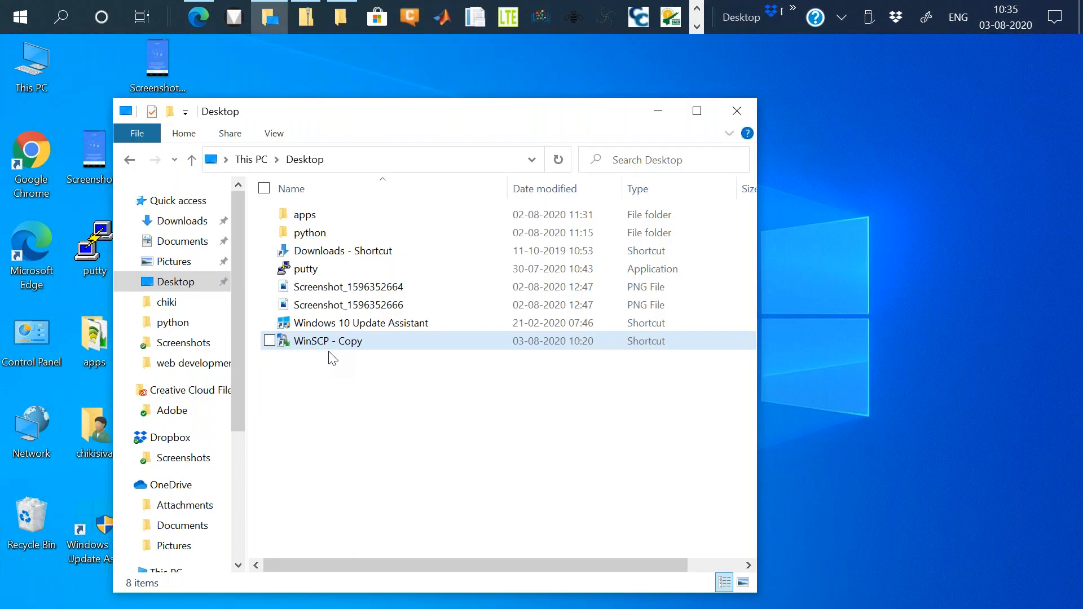
left_click(318, 16)
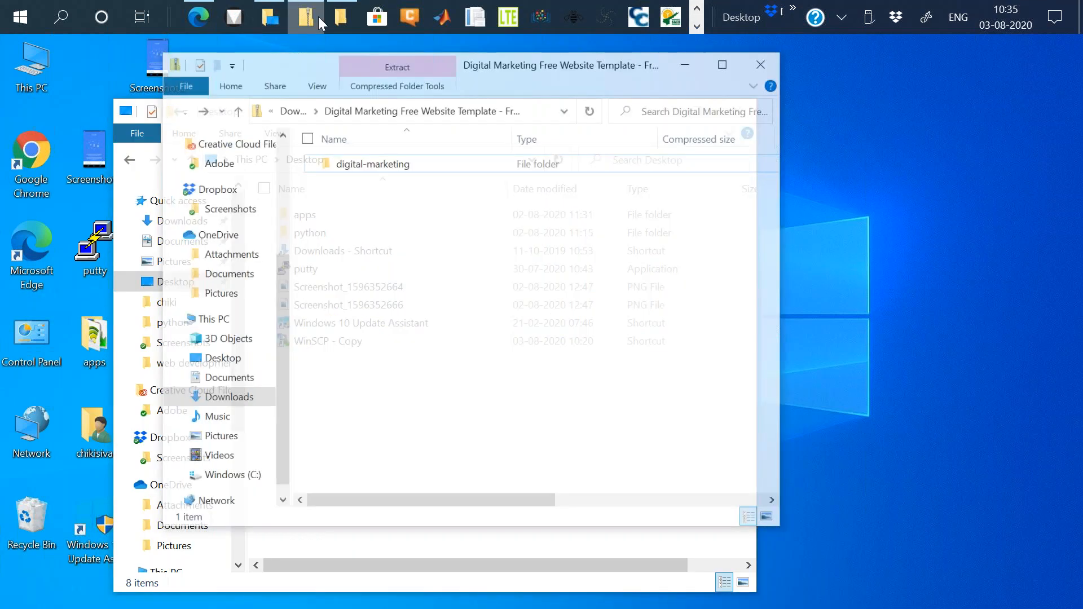
left_click(340, 17)
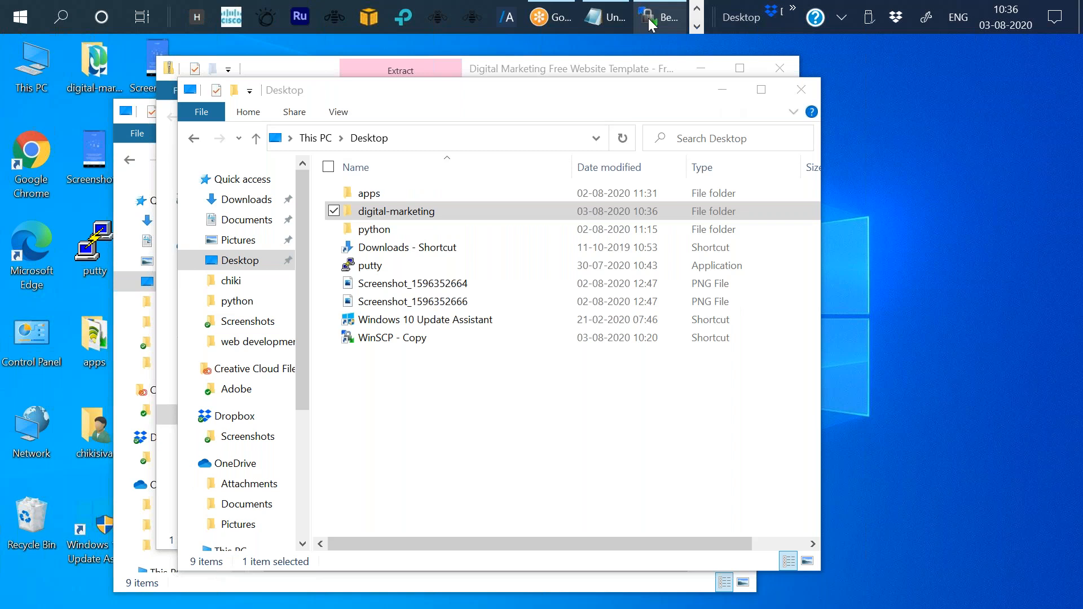
left_click(648, 18)
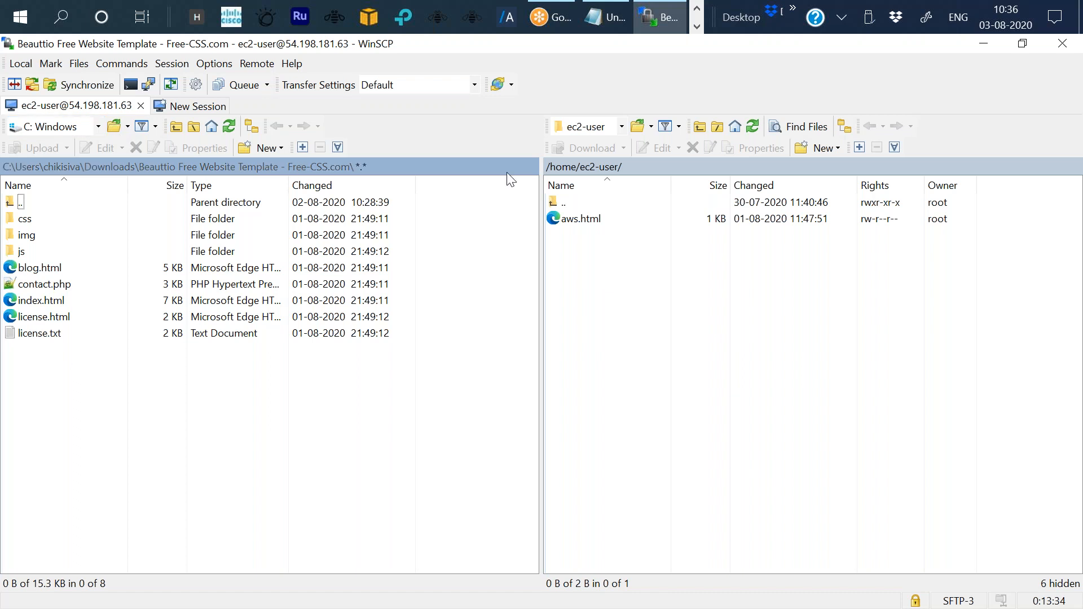
left_click(1027, 46)
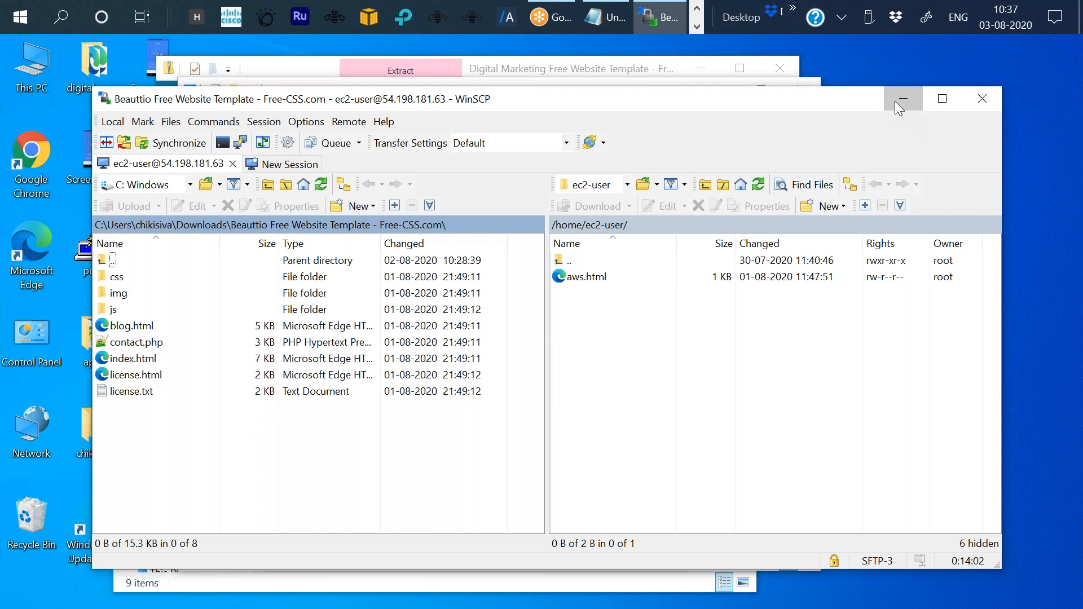
left_click(895, 102)
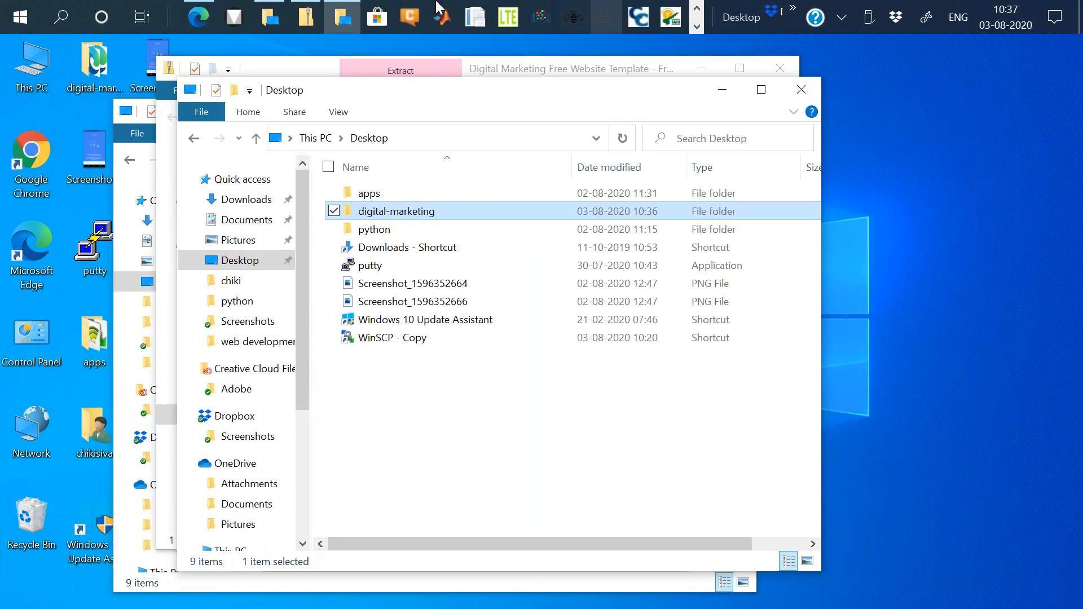
left_click(199, 17)
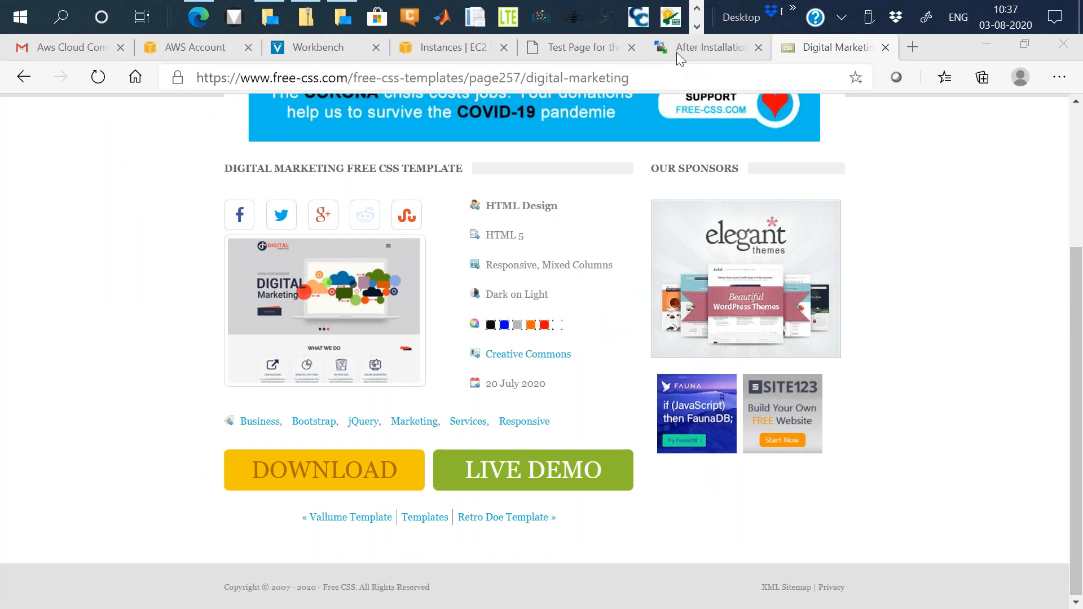
left_click(581, 48)
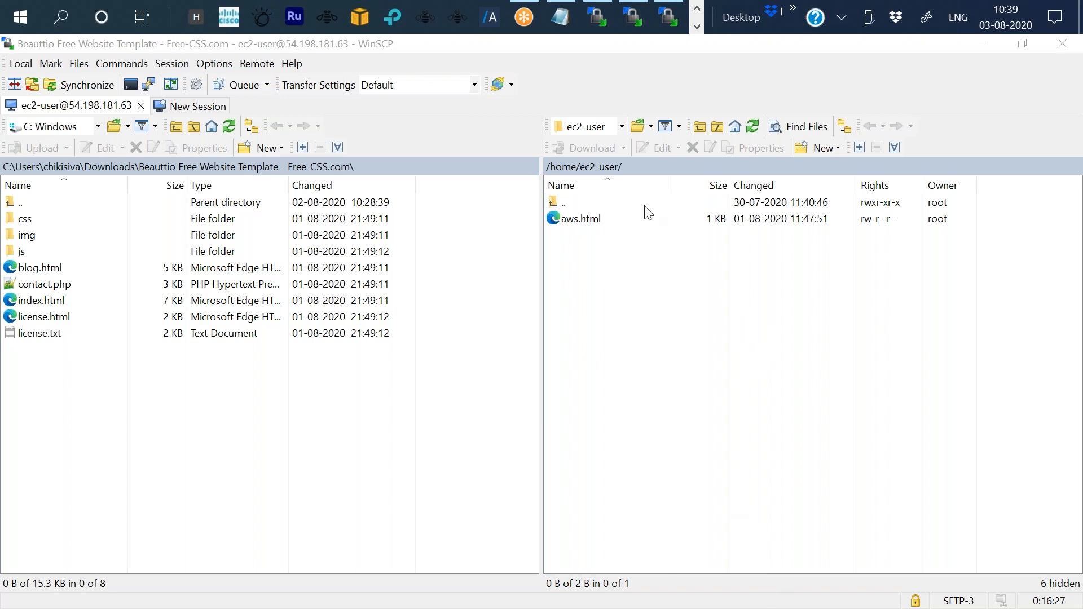
Try to switch the remote panel to the root directory.
left_click(624, 129)
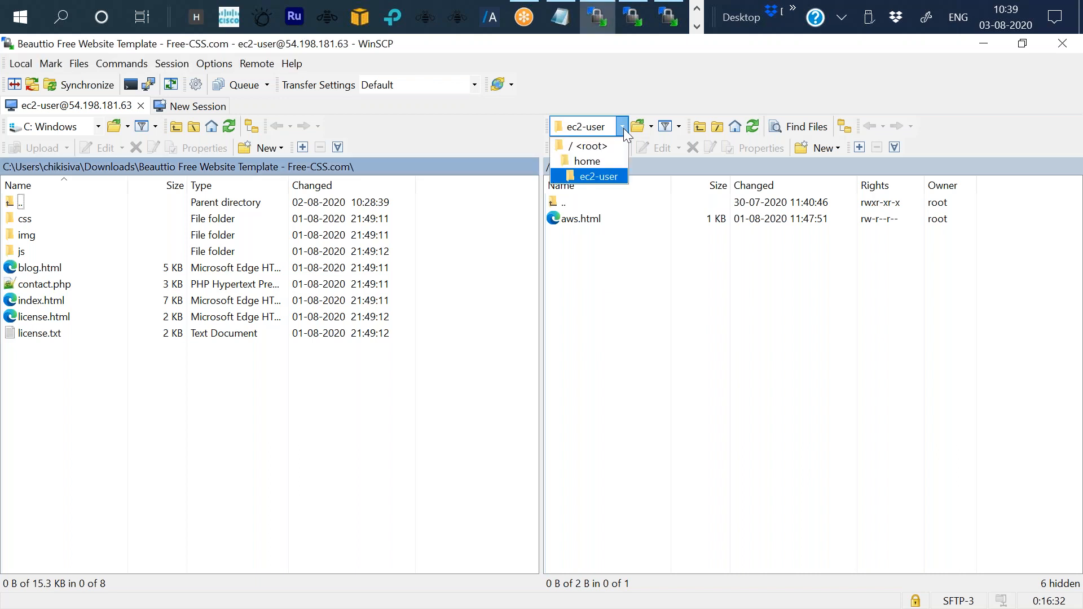
left_click(590, 146)
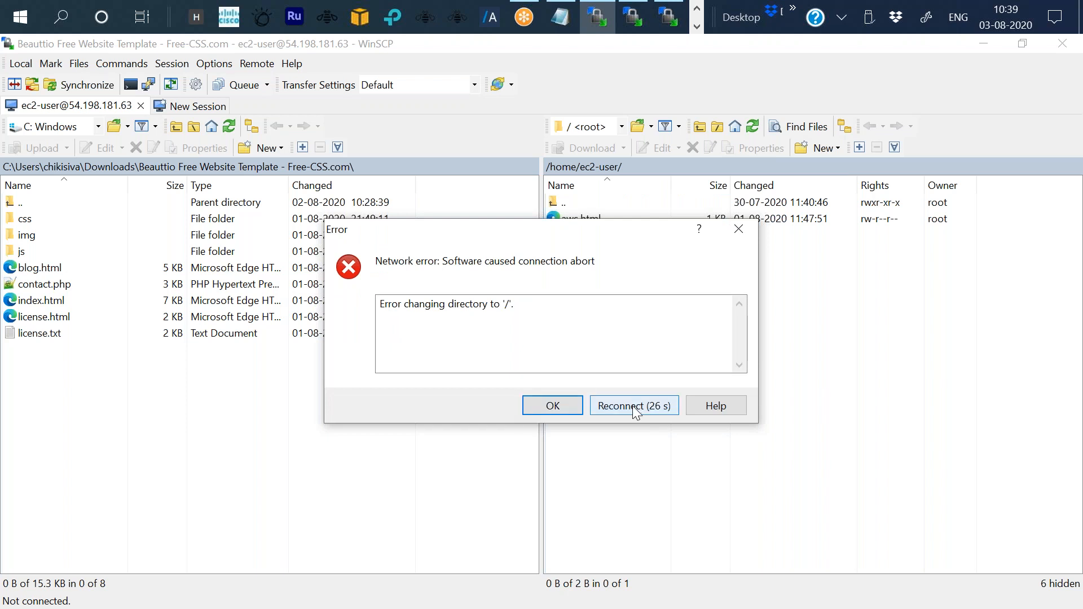
left_click(556, 404)
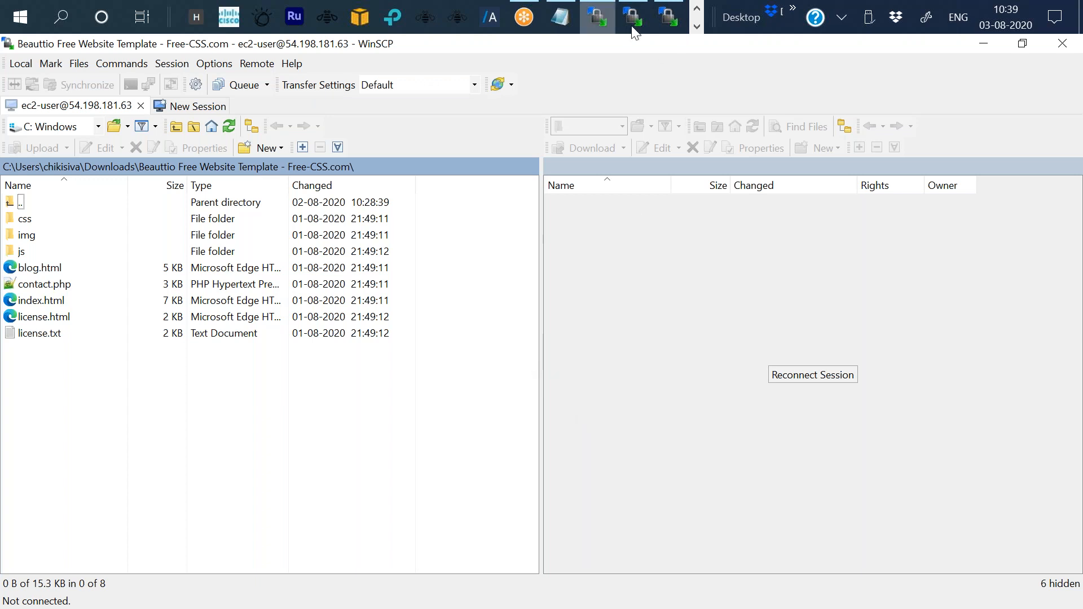
Close the extra WinSCP window and reconnect the remote session.
mouse_move(634, 17)
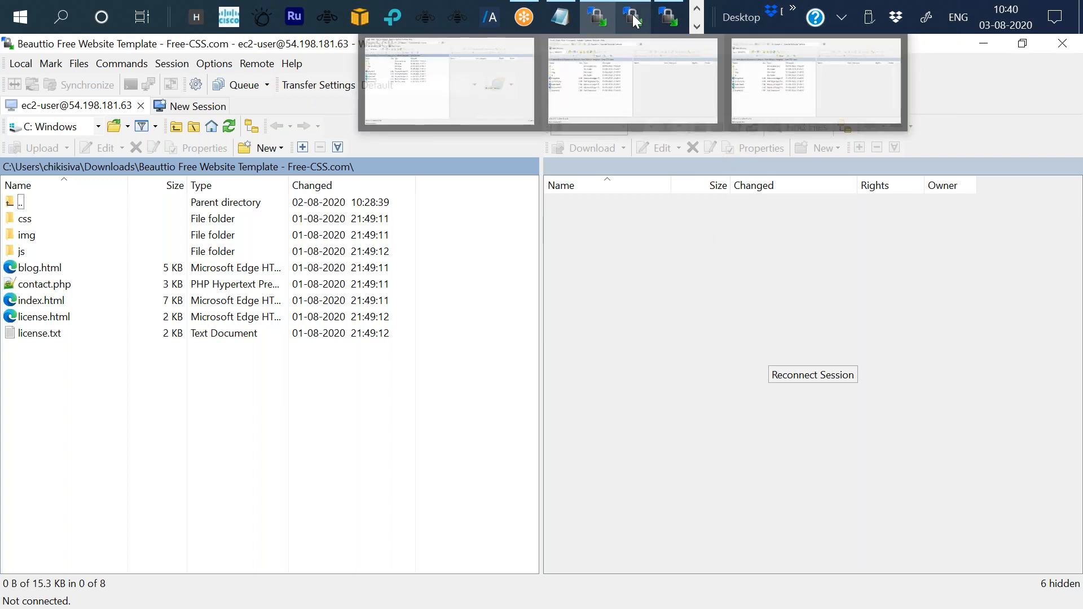
mouse_move(703, 61)
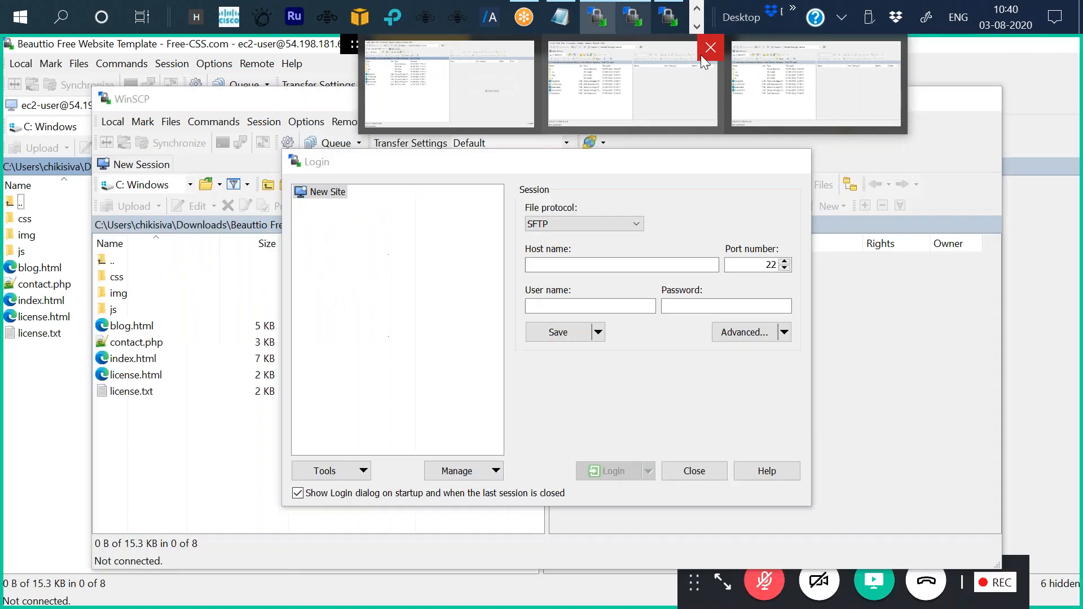
left_click(706, 52)
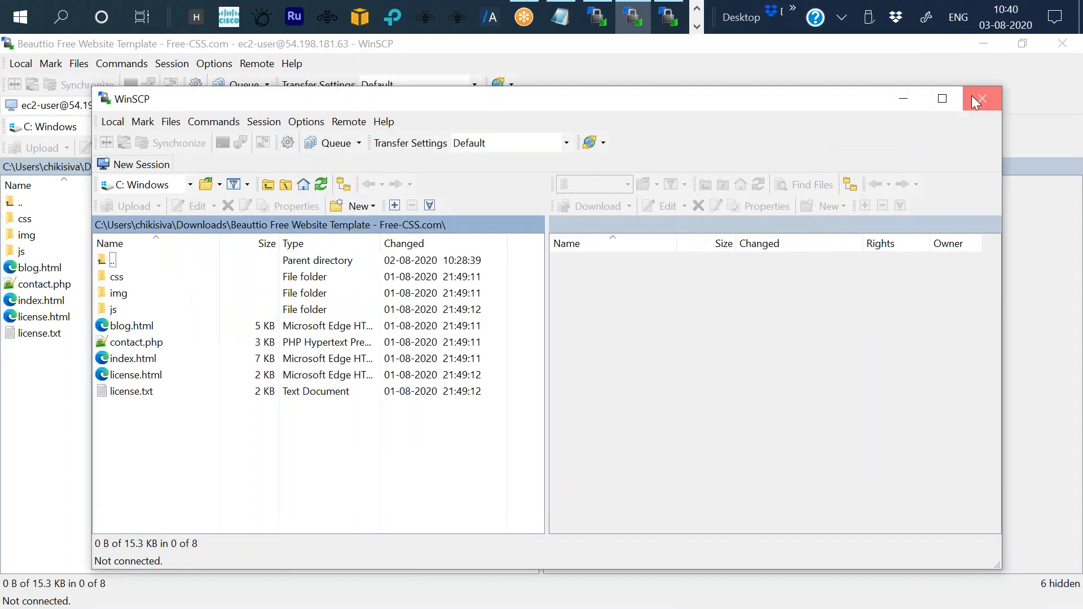
left_click(973, 99)
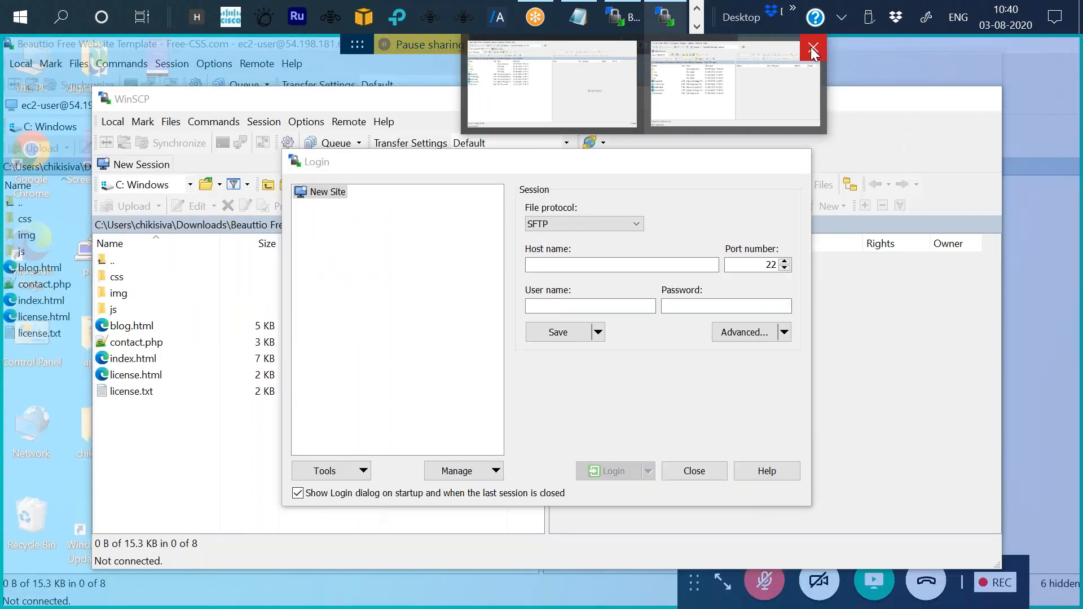
left_click(812, 47)
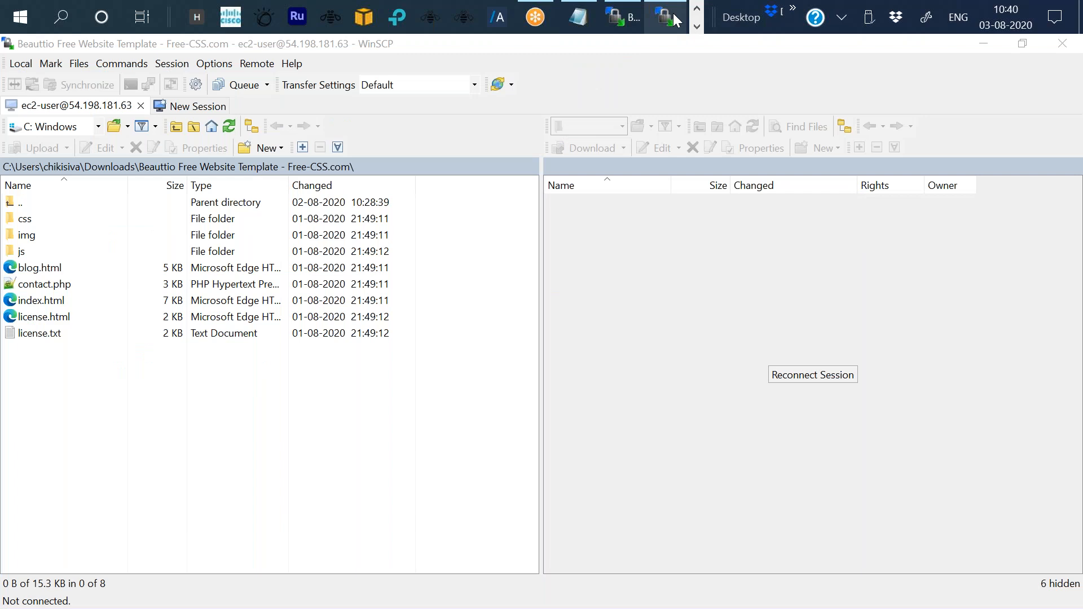
left_click(673, 12)
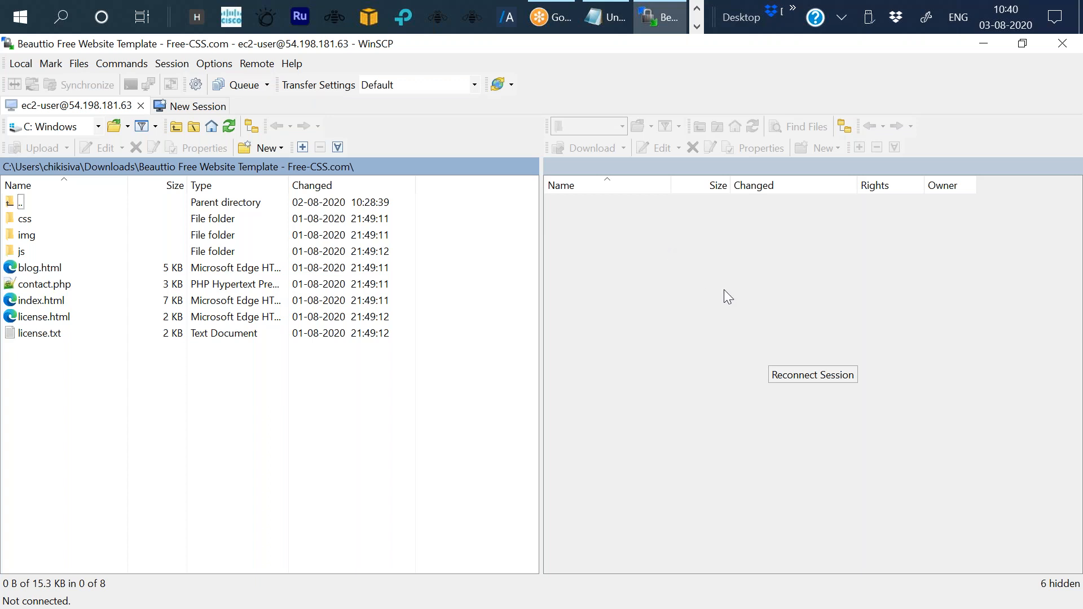
left_click(808, 373)
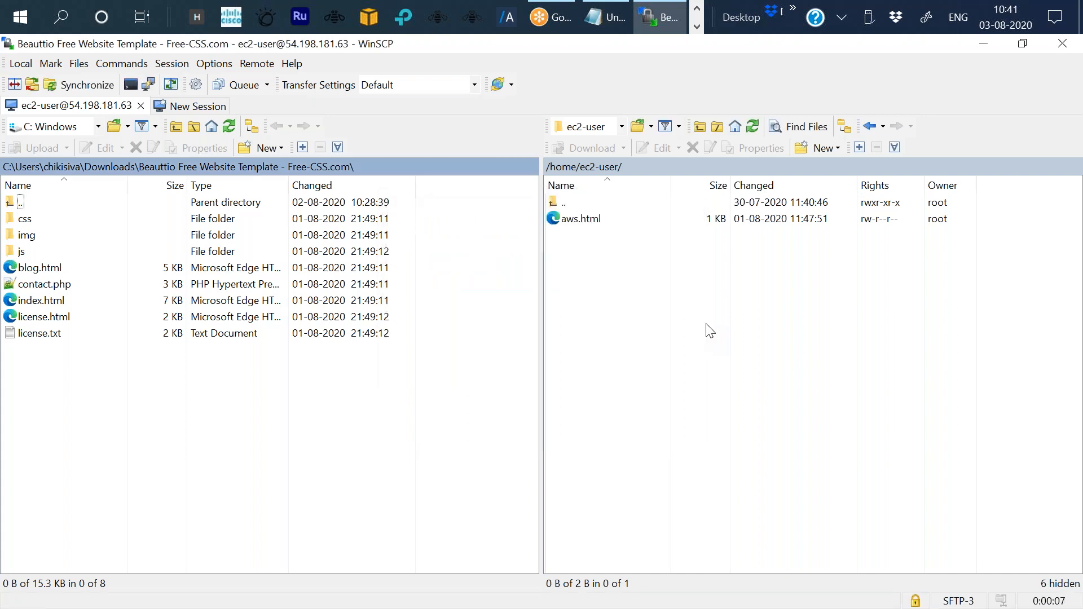
Switch the remote panel to the root directory and open the usr folder.
left_click(620, 129)
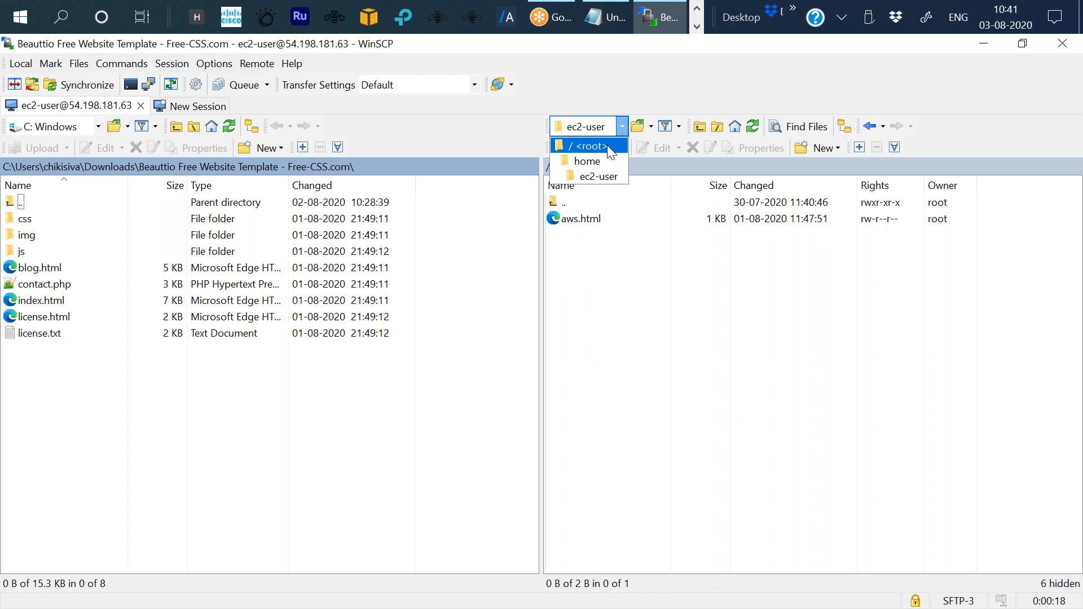
left_click(607, 144)
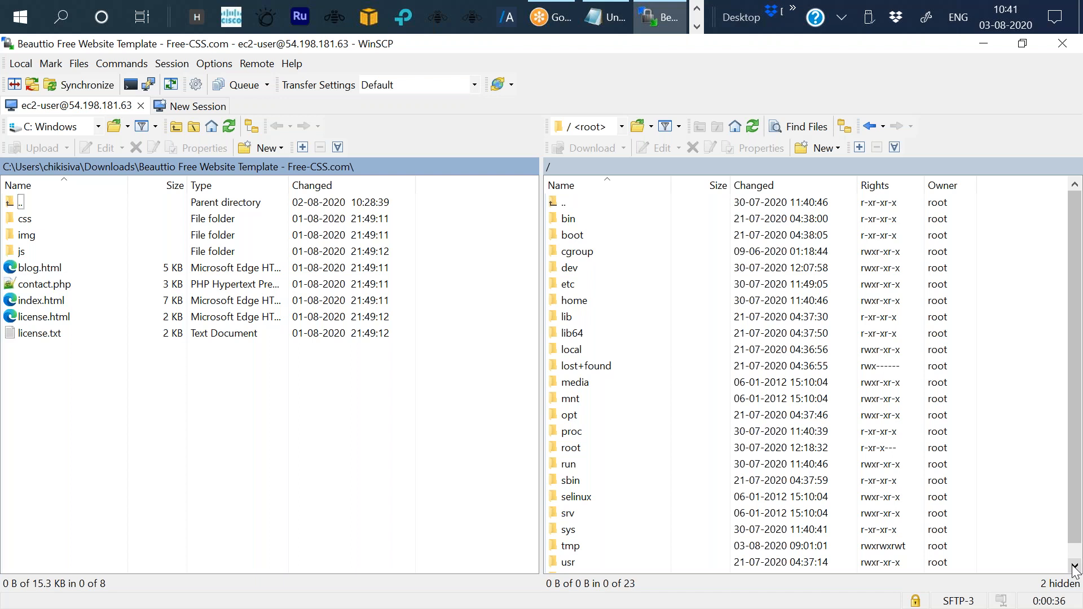
left_click(1074, 567)
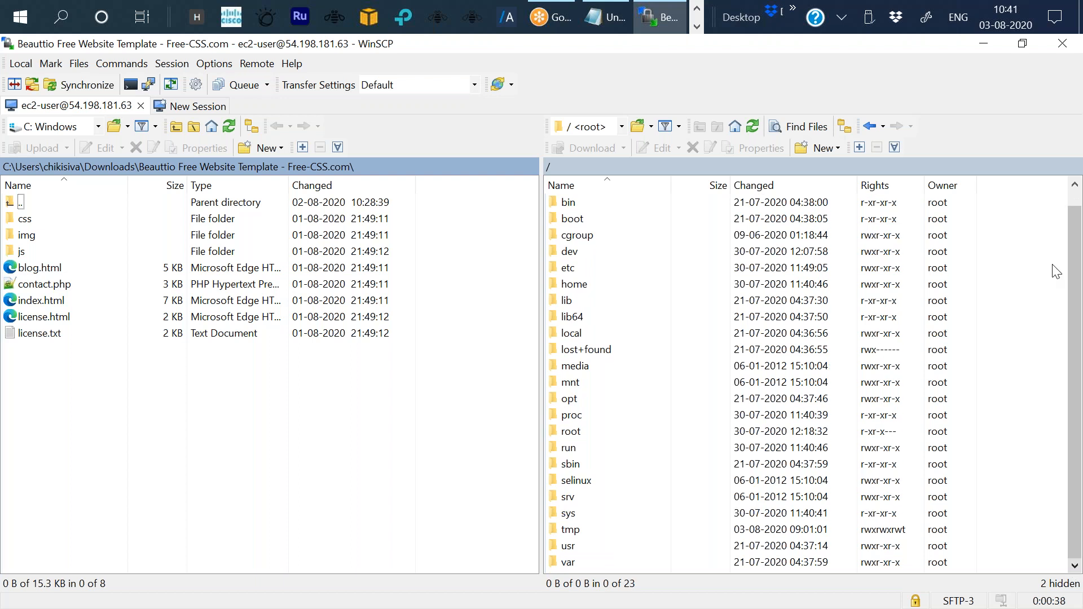
scroll(887, 563, "up", 1)
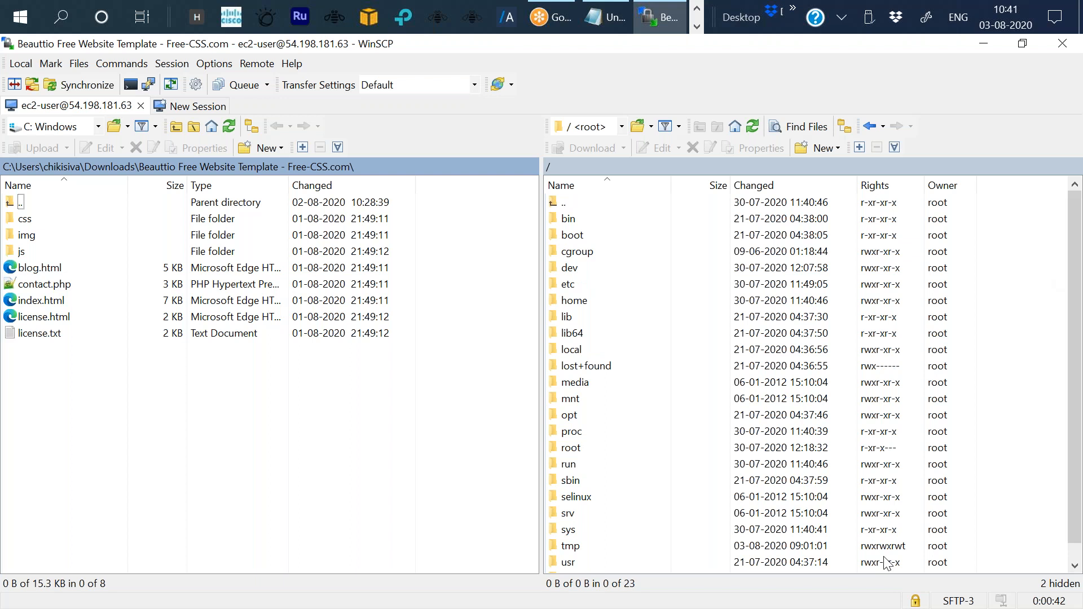
scroll(892, 567, "down", 1)
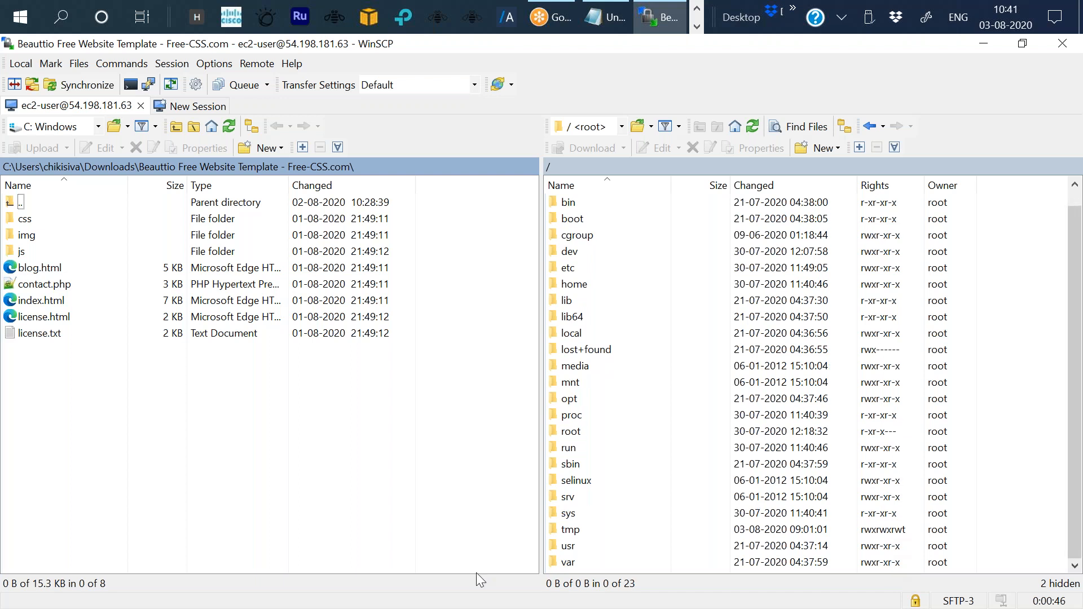
double_click(568, 546)
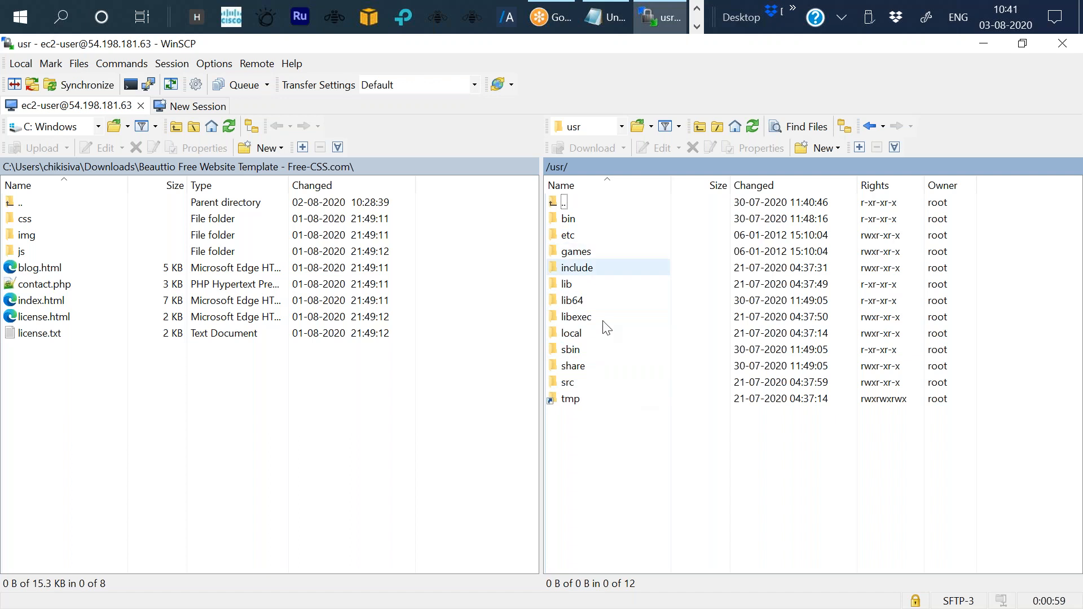
Open the share folder and then its nginx folder in the remote panel.
double_click(594, 372)
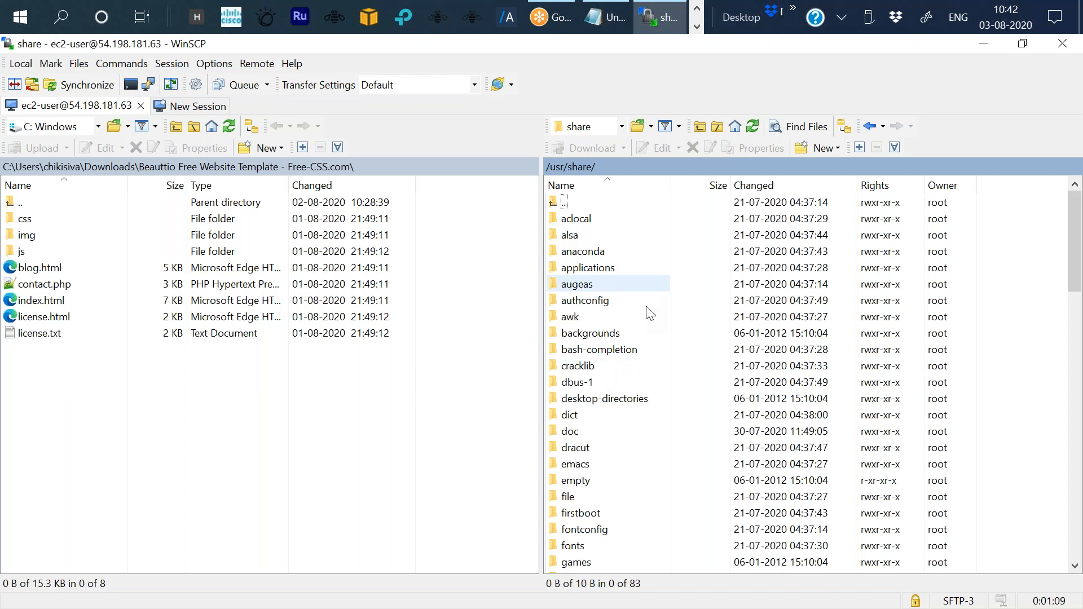
left_click(1074, 566)
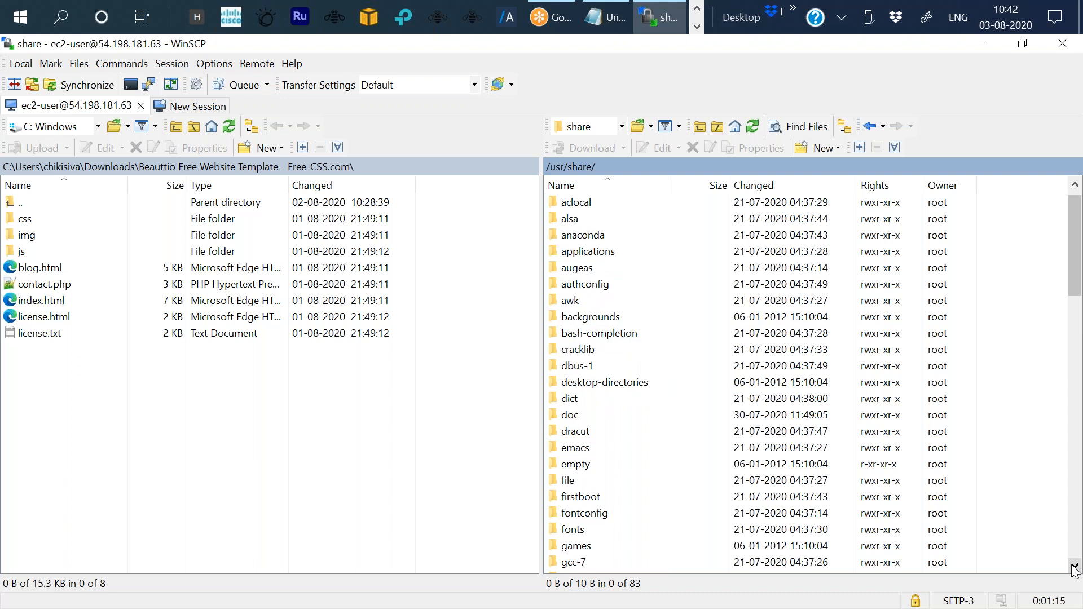
left_click(1075, 566)
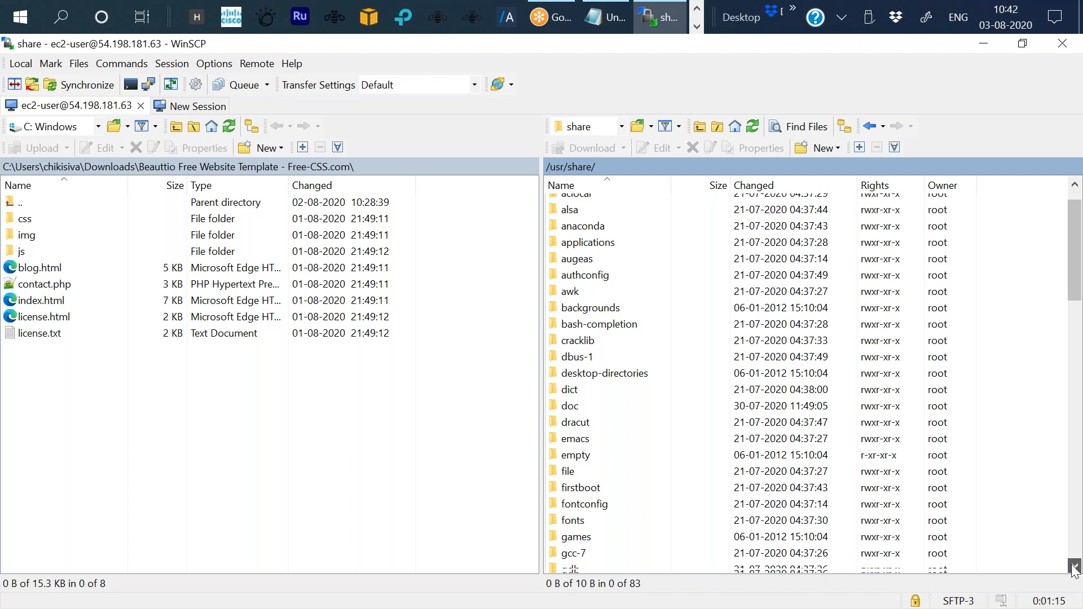
left_click(1075, 566)
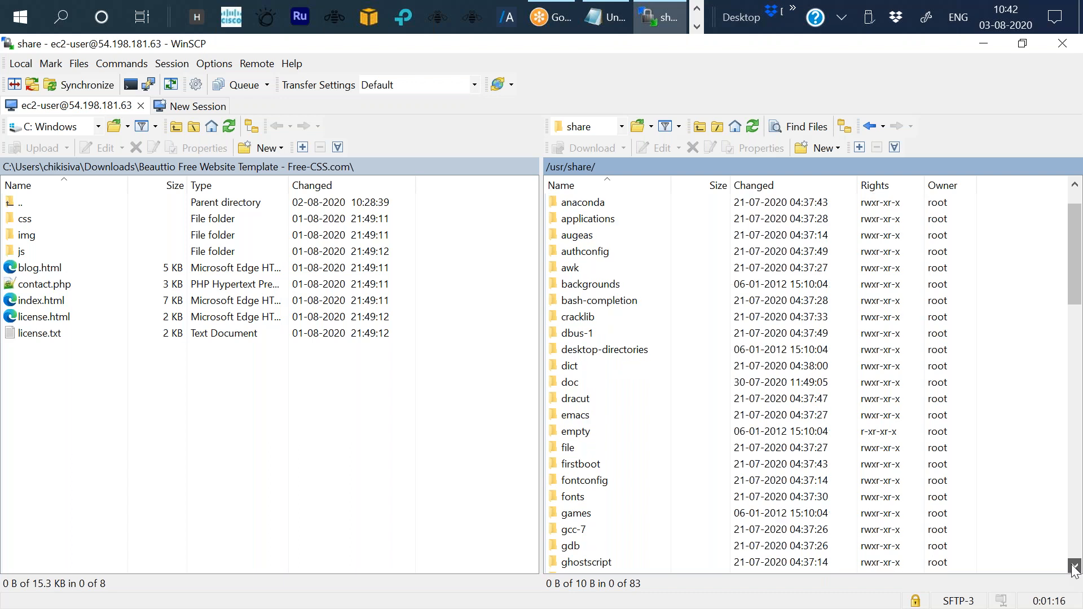
left_click(1075, 566)
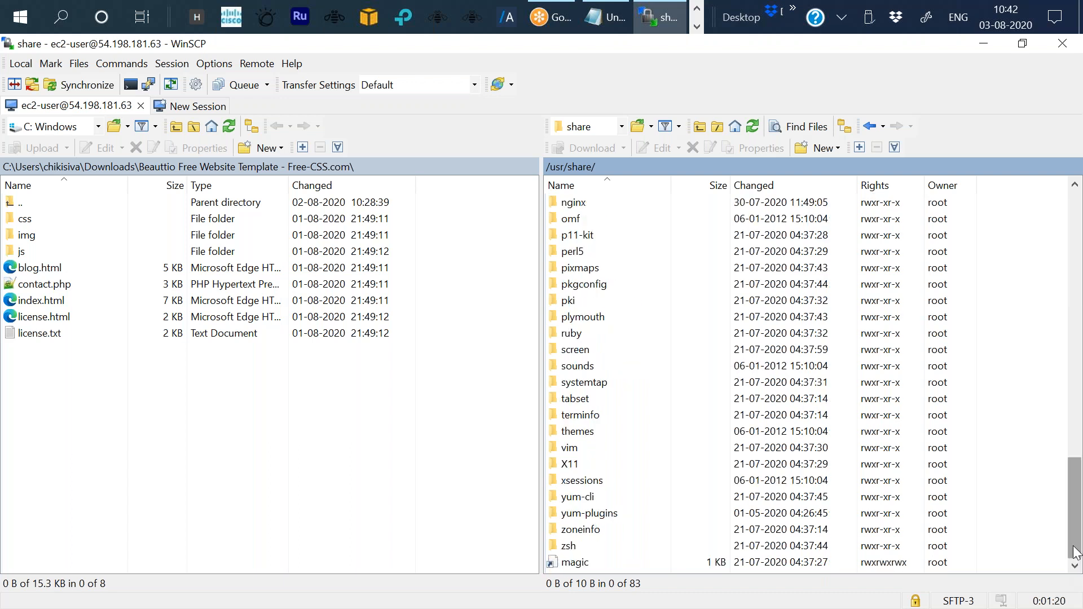
left_click(583, 209)
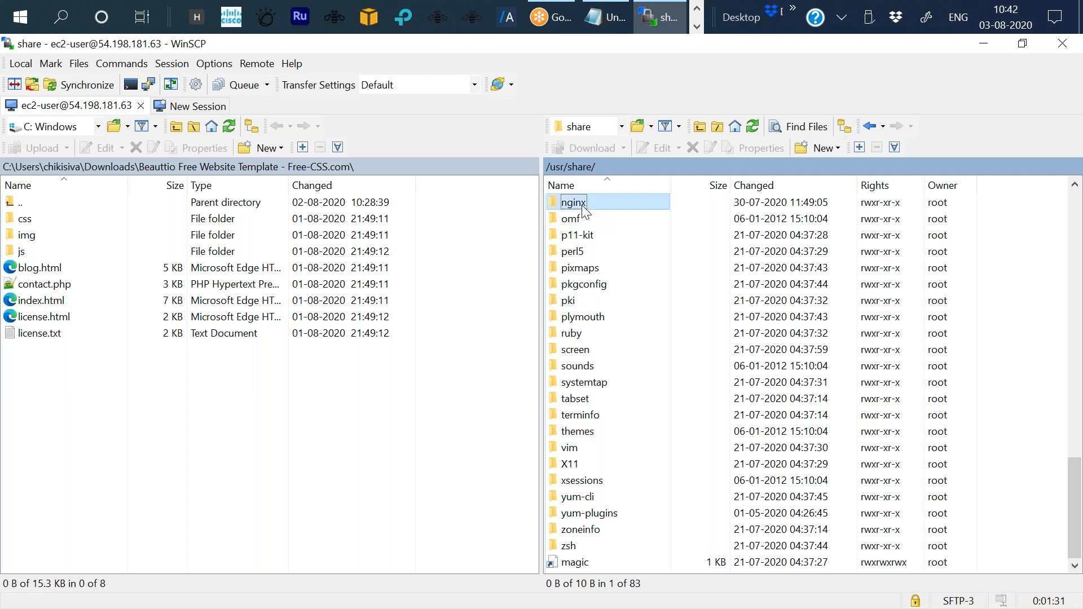
double_click(582, 206)
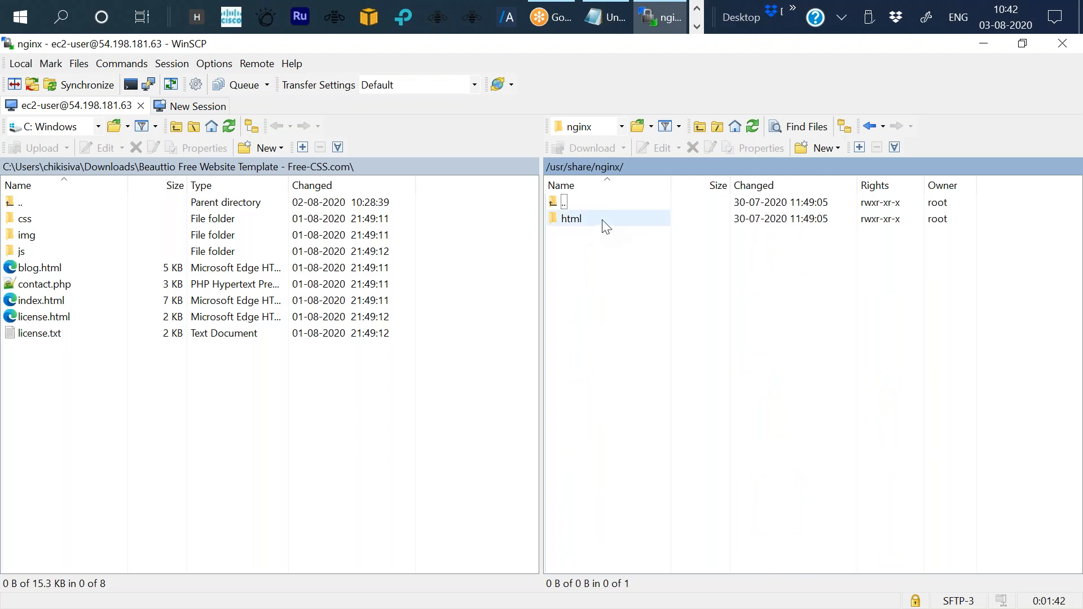
Open the html folder inside /usr/share/nginx in the remote panel.
double_click(605, 226)
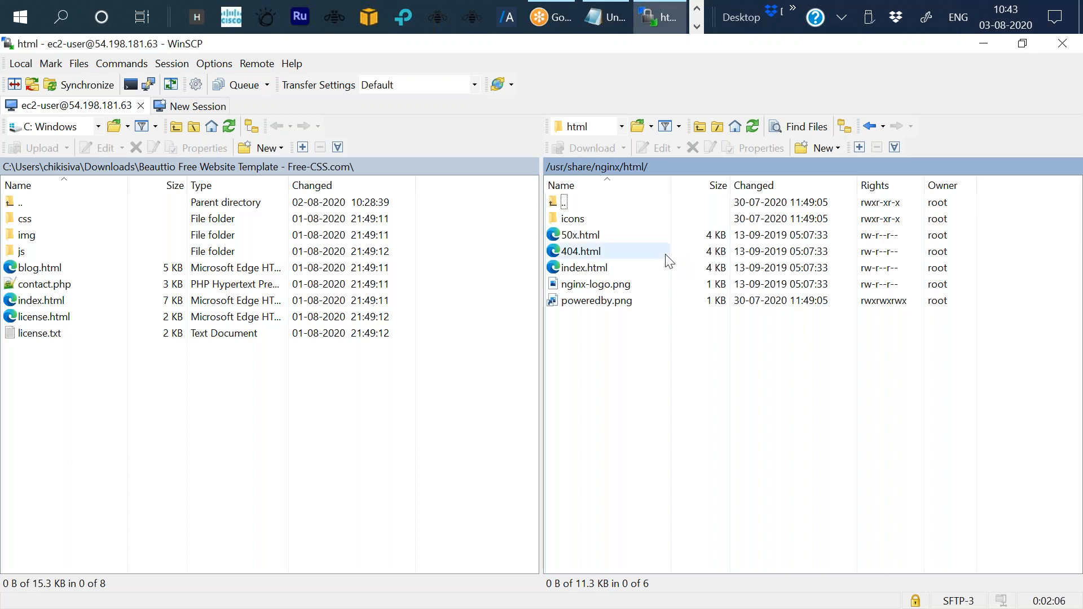
right_click(669, 262)
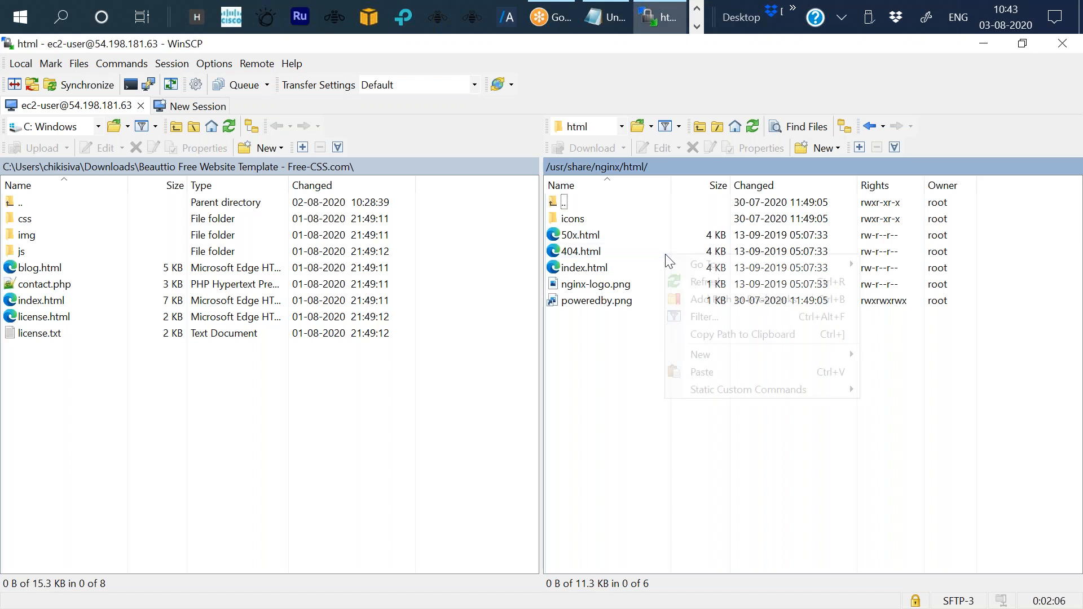
left_click(932, 456)
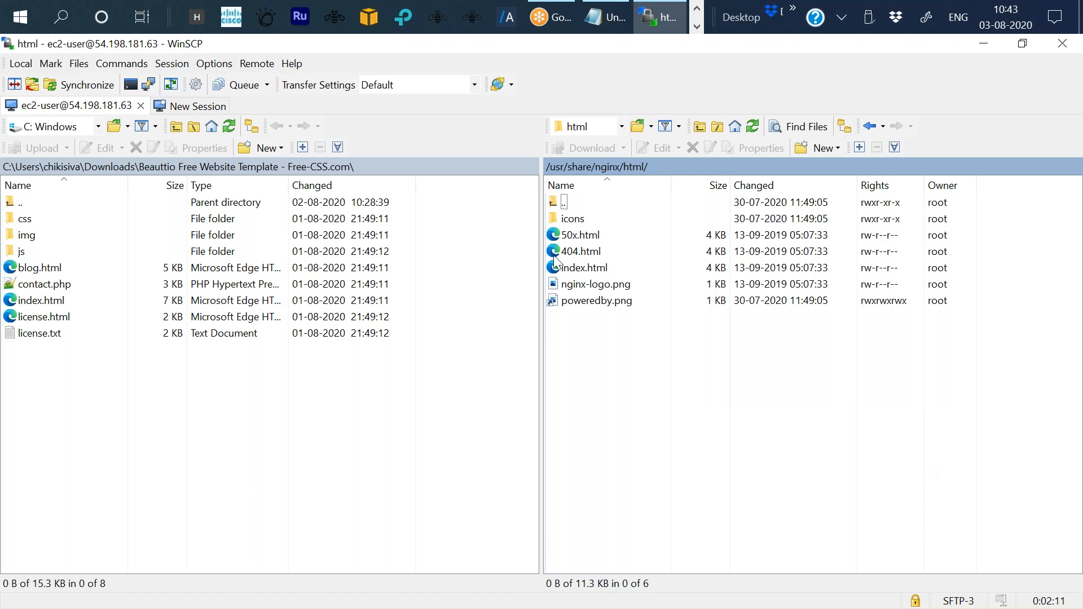
Try to delete 404.html from the remote /usr/share/nginx/html folder, then close the error dialog.
right_click(571, 251)
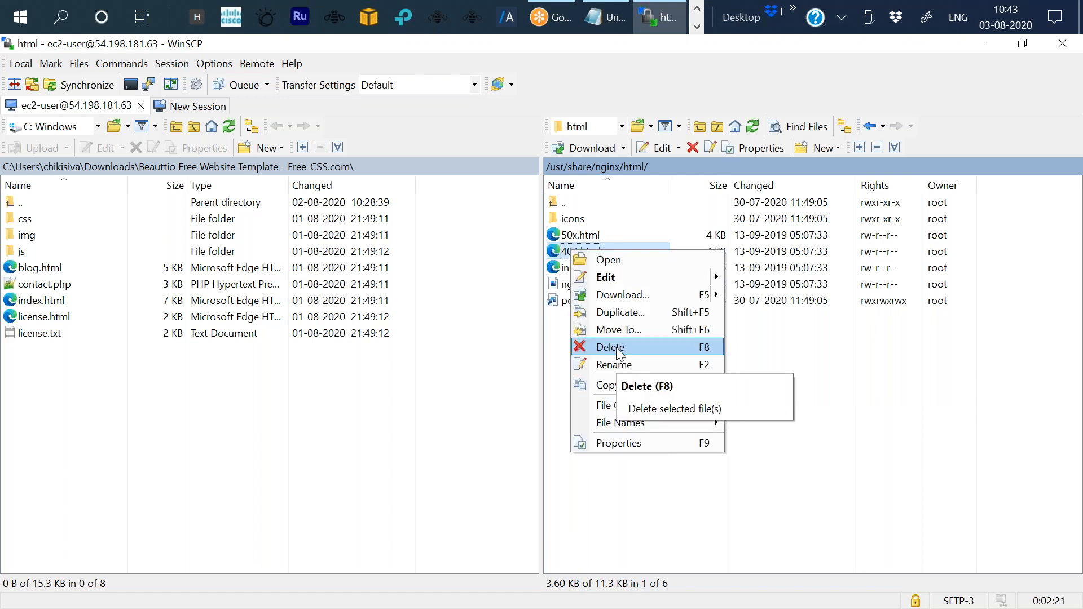
left_click(617, 347)
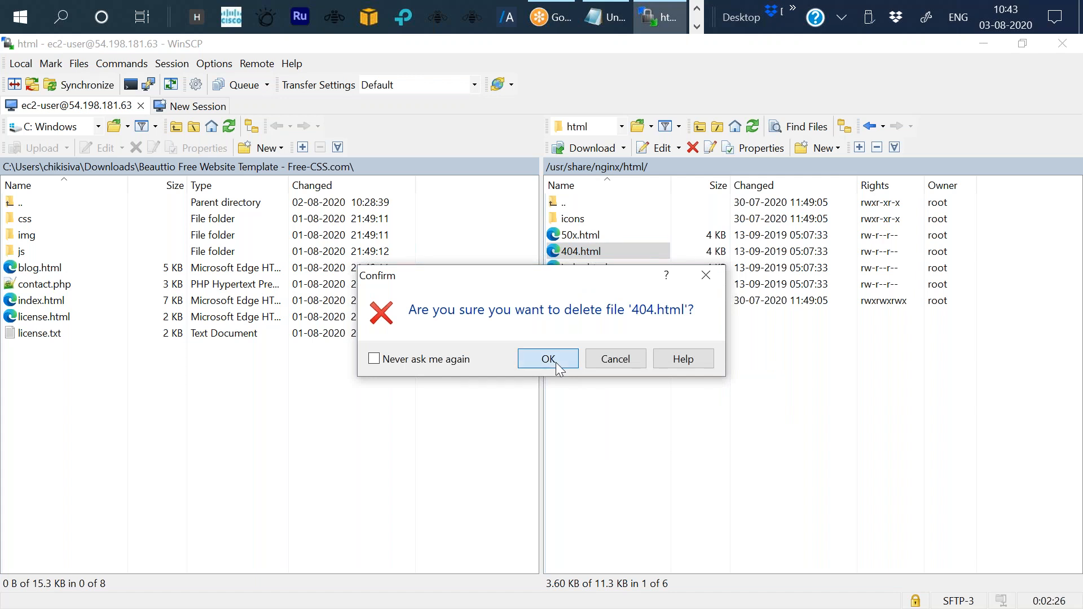
left_click(548, 359)
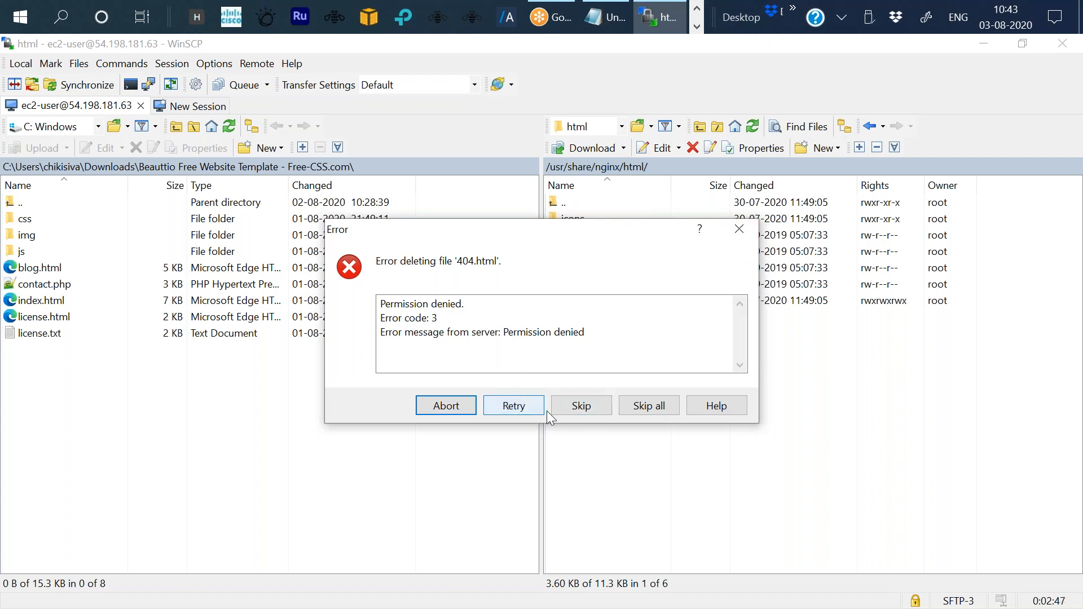
left_click(525, 413)
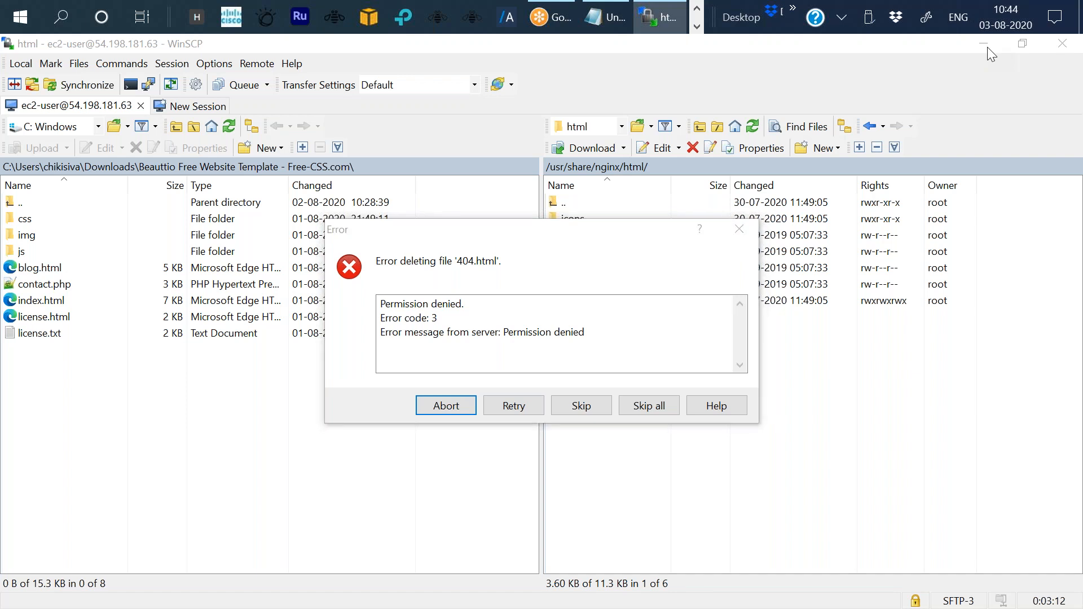
left_click(738, 228)
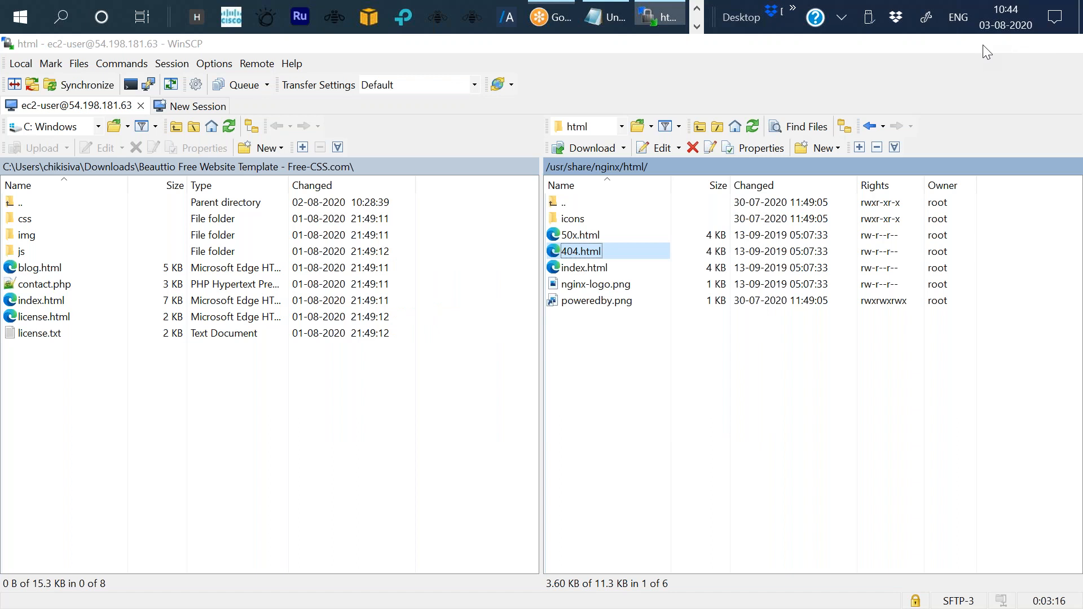
Minimize WinSCP and launch PuTTY from the desktop.
left_click(982, 45)
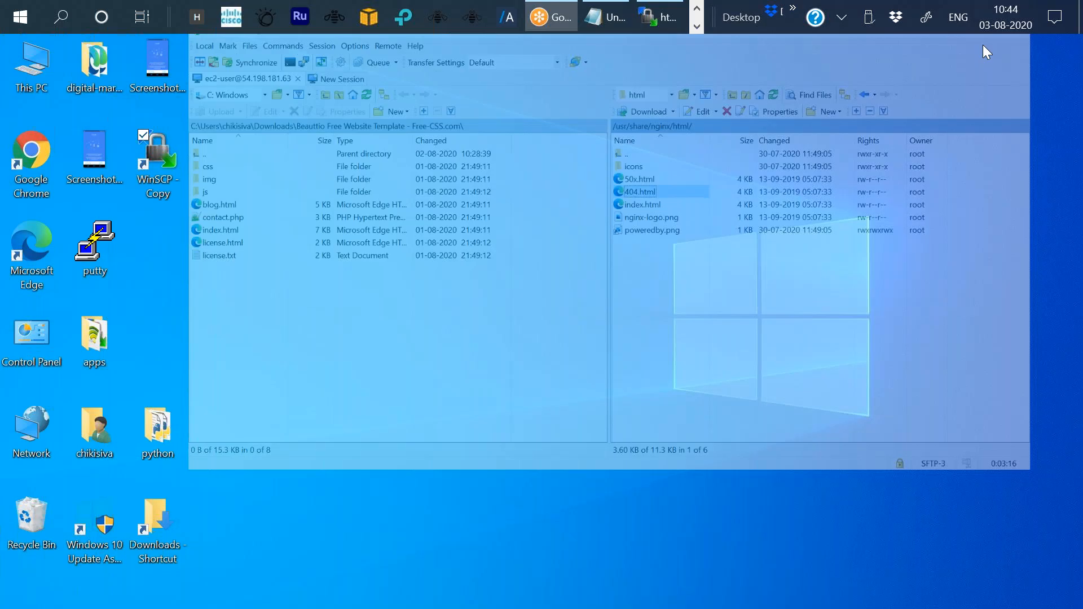
left_click(102, 270)
double_click(101, 271)
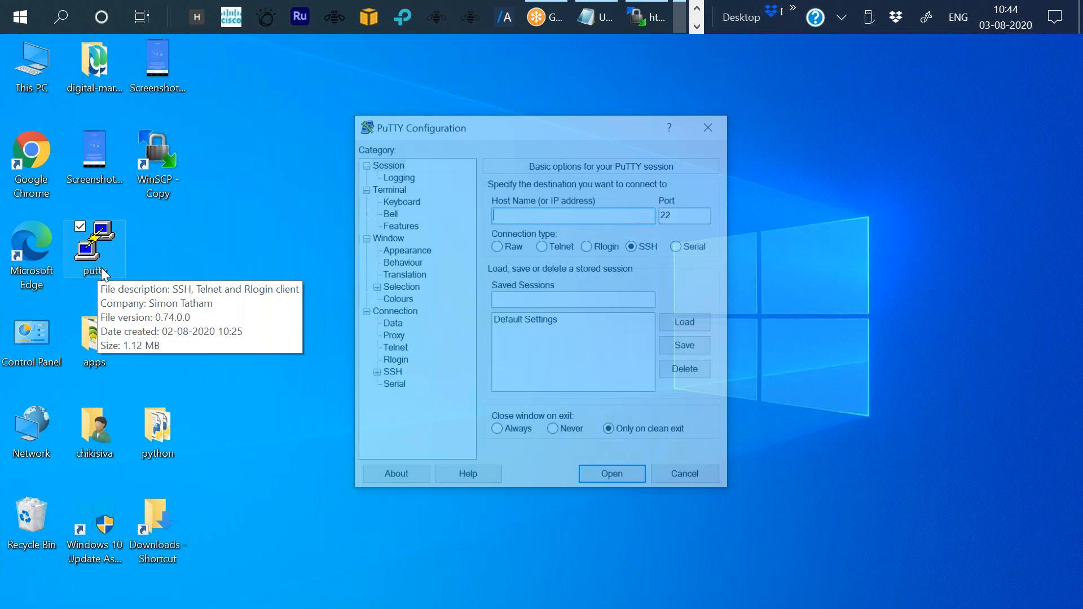
Switch to the browser's EC2 Instances tab to copy the linux_server public IPv4 address, then minimize the browser.
left_click(697, 9)
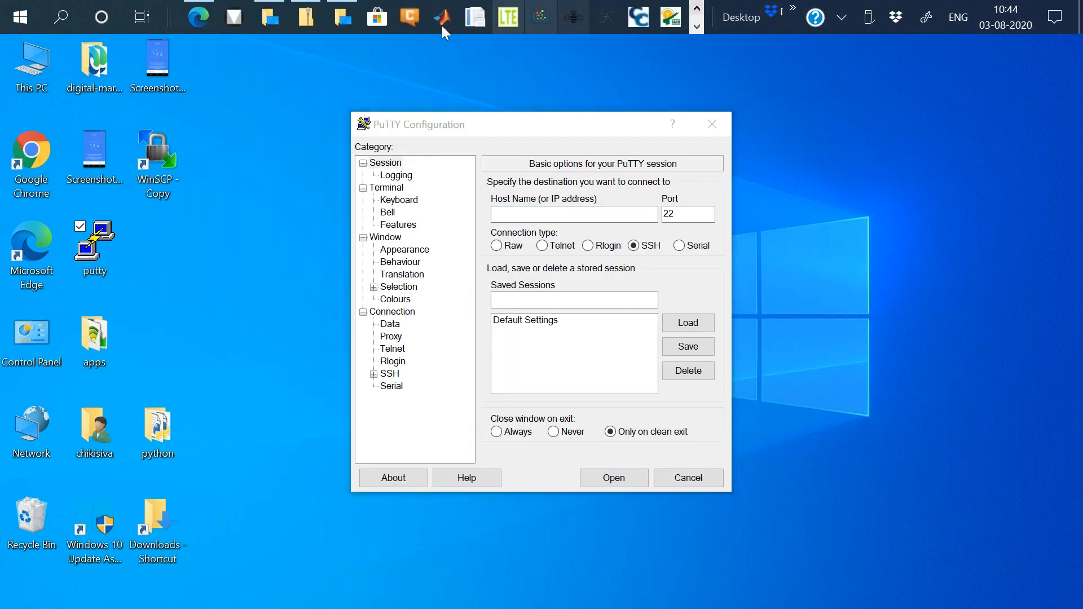
left_click(197, 18)
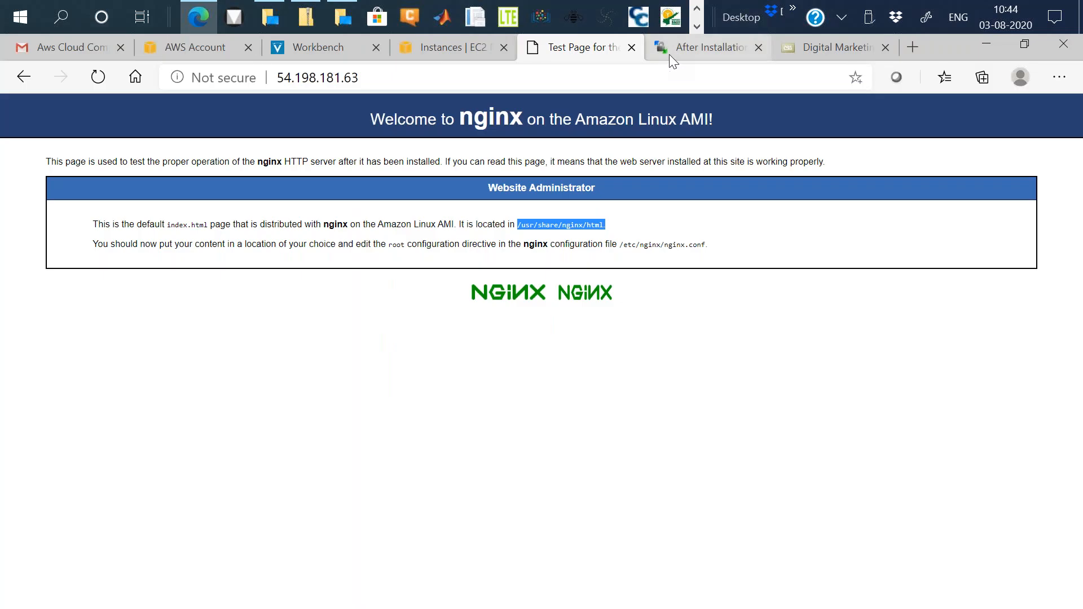
left_click(669, 55)
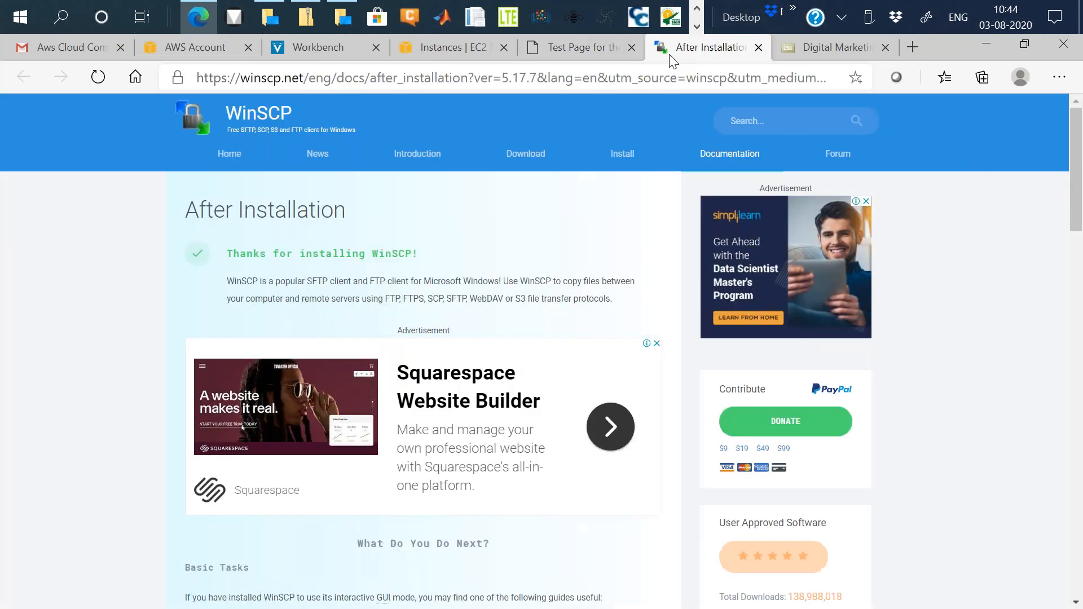
left_click(422, 66)
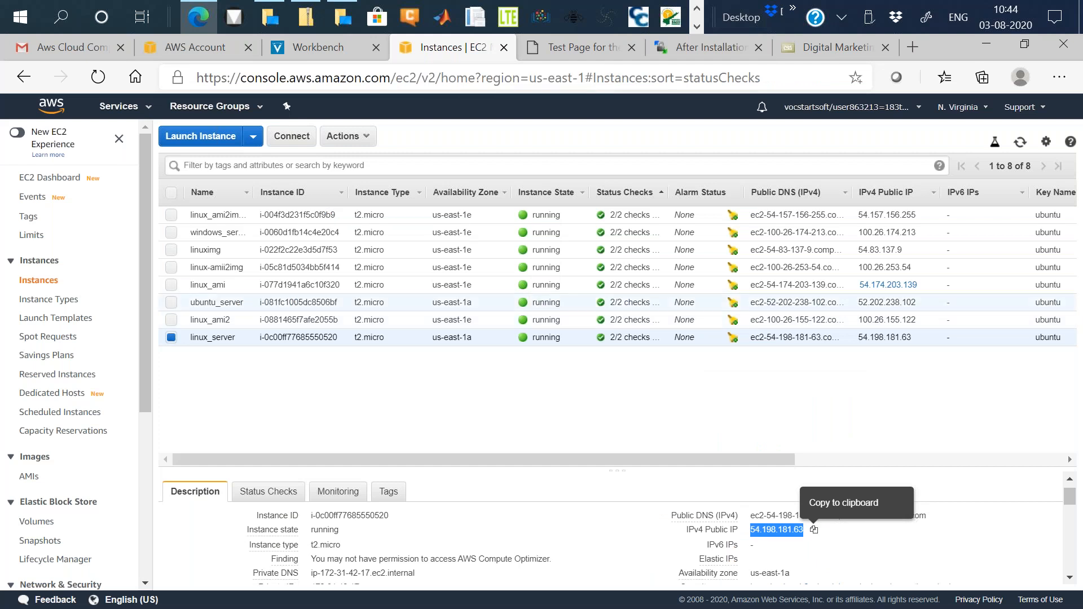
left_click(981, 42)
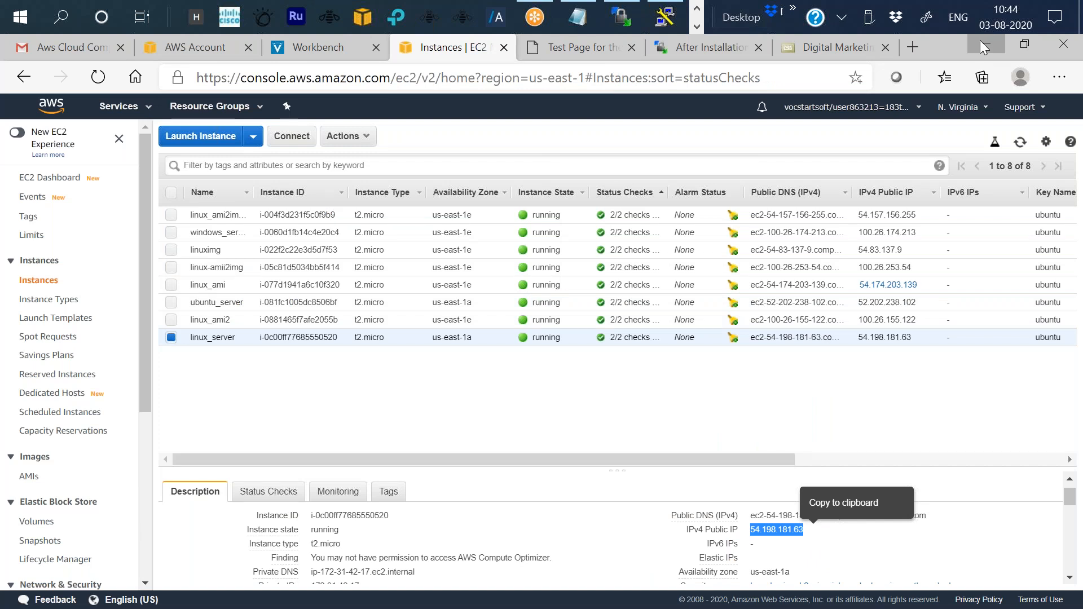
left_click(980, 40)
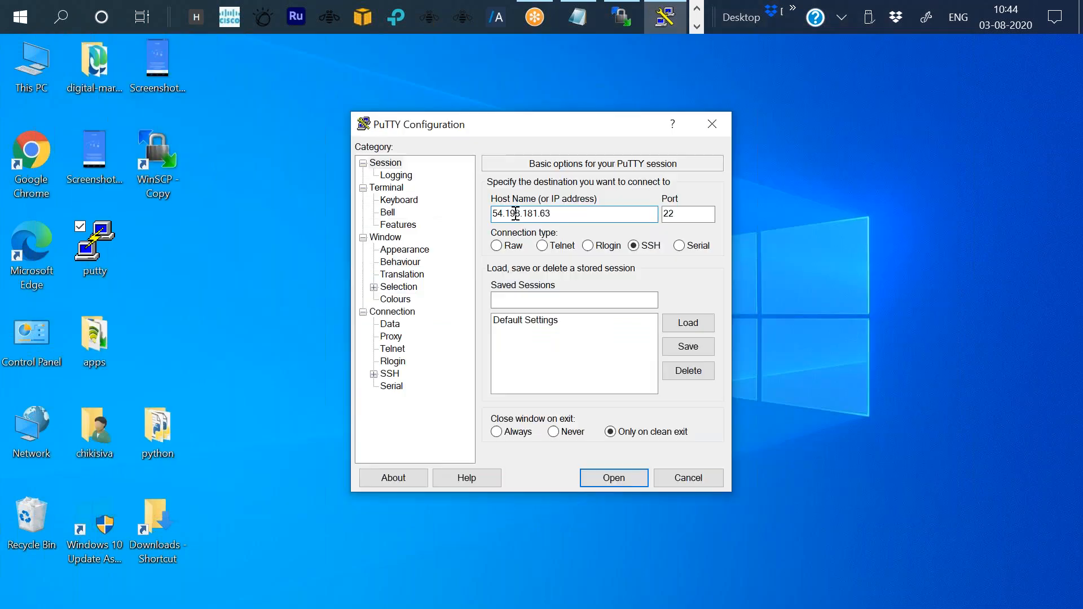
Set the host to 54.198.181.63 and load chikiaws.ppk as the SSH Auth private key file.
left_click(374, 374)
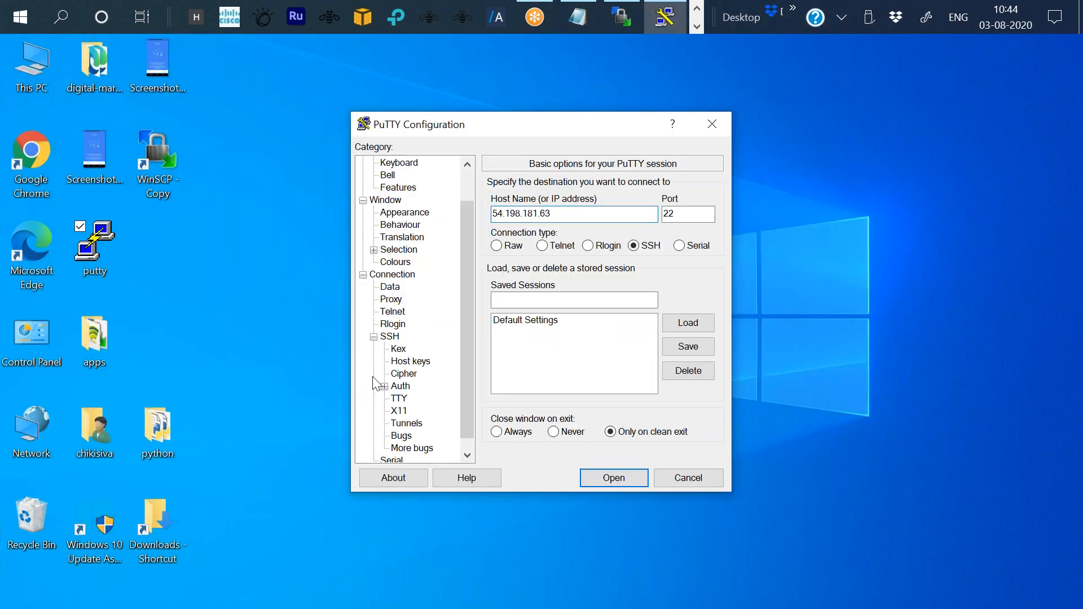
left_click(400, 386)
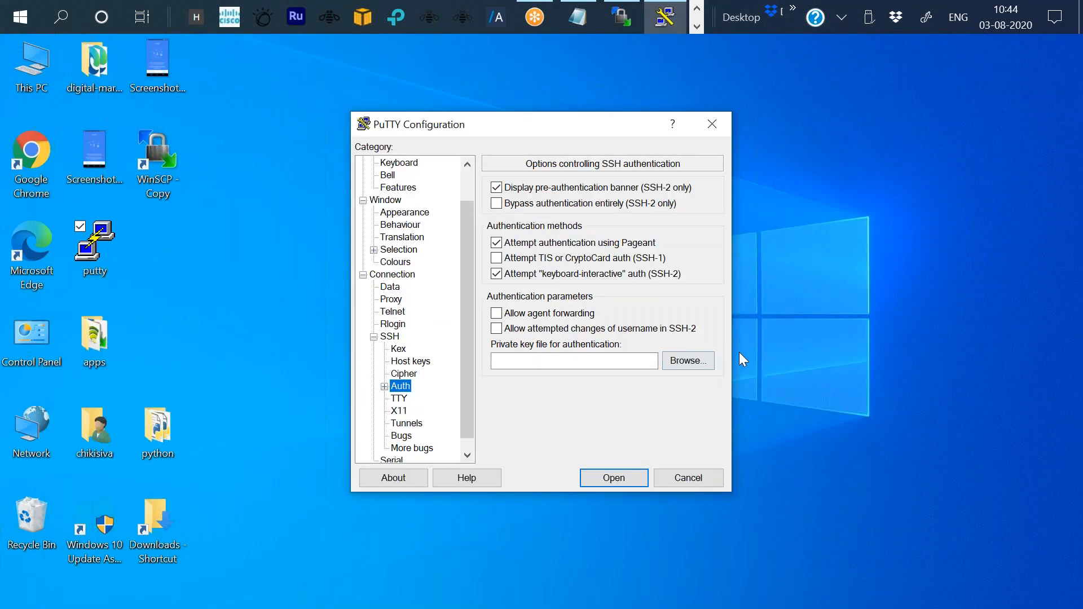
left_click(692, 364)
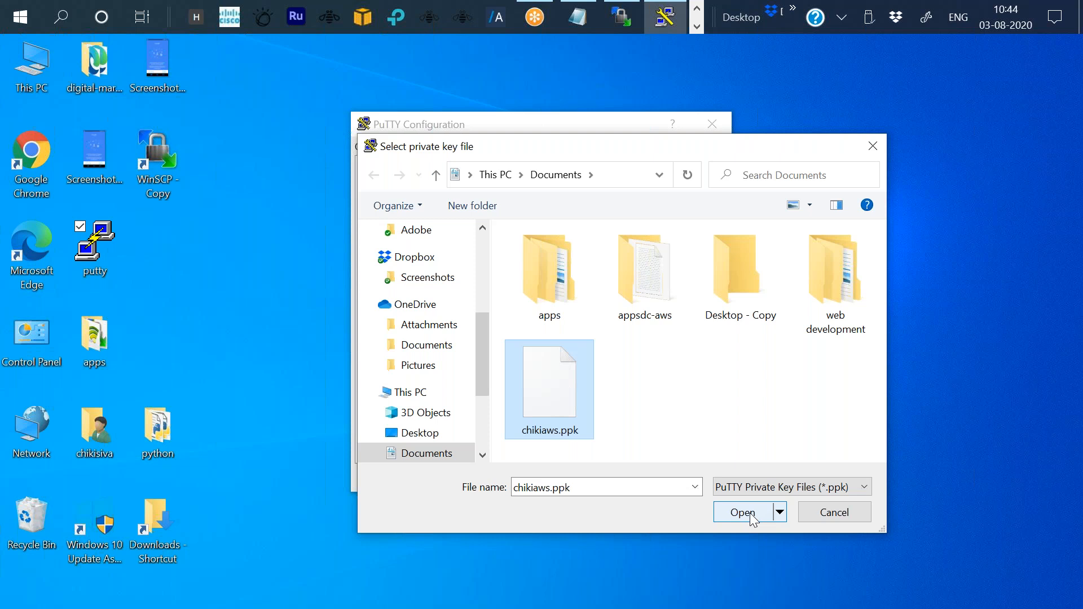
left_click(751, 518)
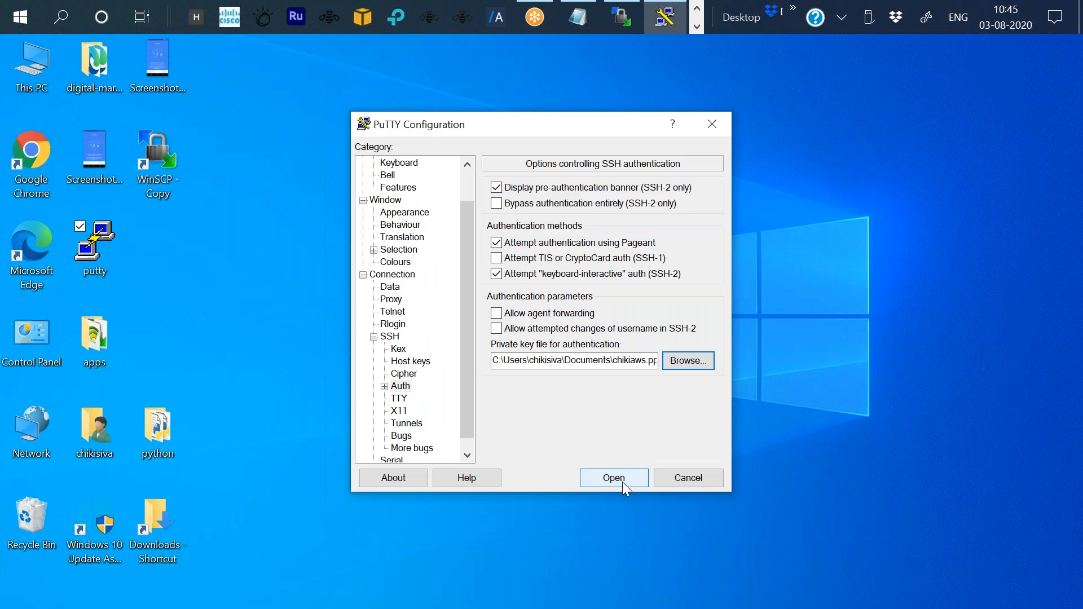
Open the SSH session, accept the server's host key, and log in as ec2-user.
left_click(622, 482)
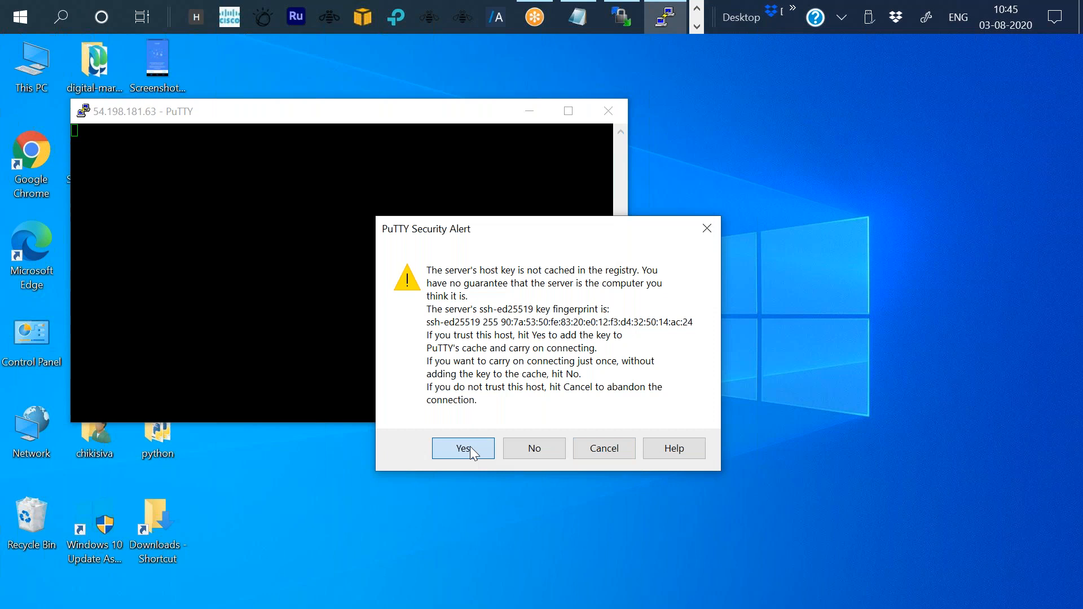
left_click(470, 446)
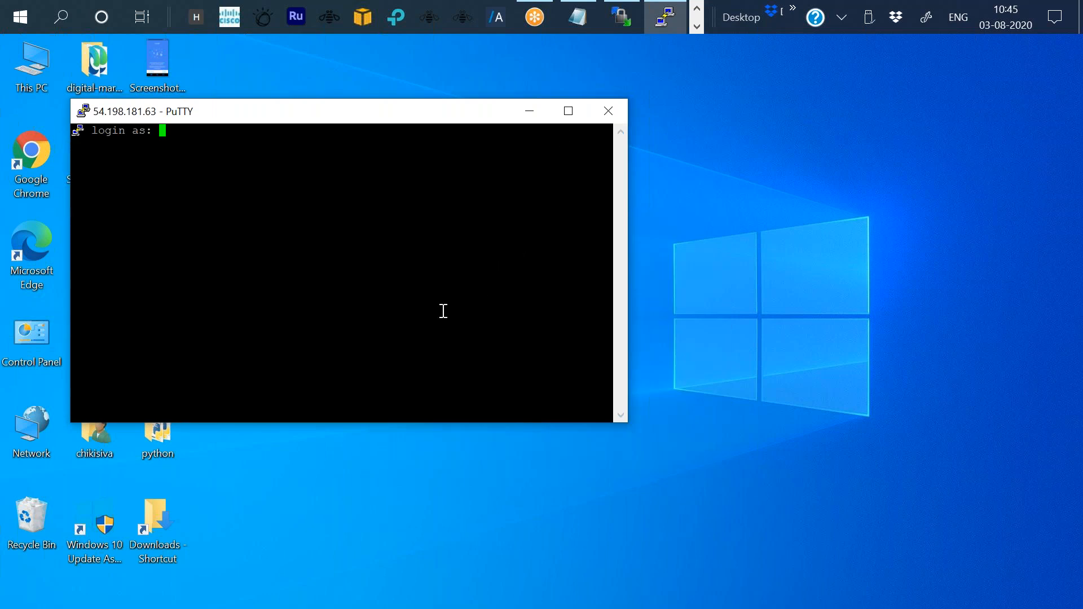
type("ec2-user")
key("Return")
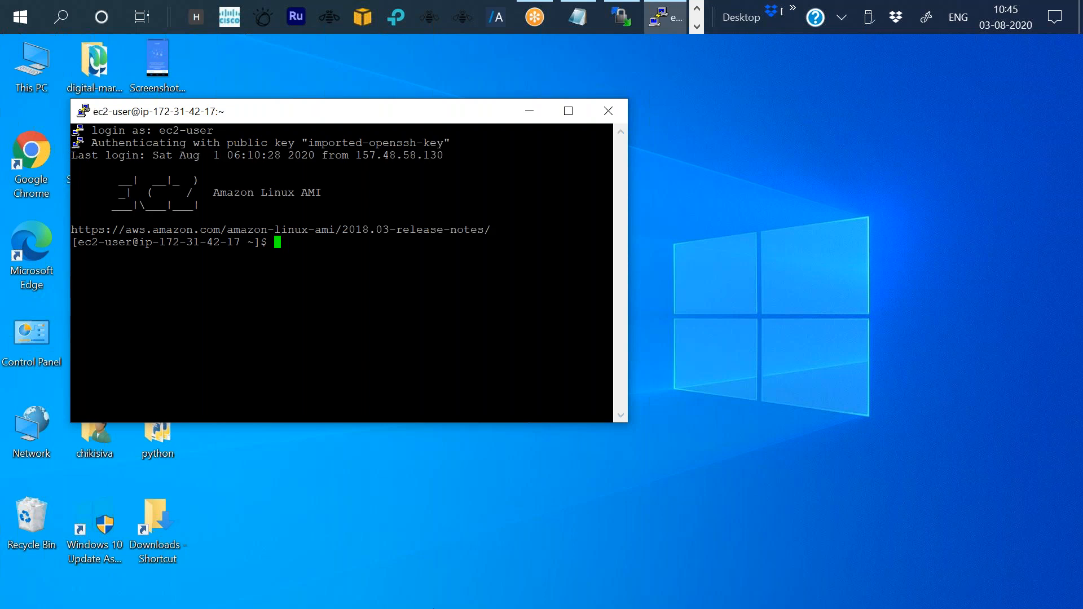
Switch to the root user with sudo su.
type("su")
key("XF86MonBrightnessUp")
key("XF86MonBrightnessUp")
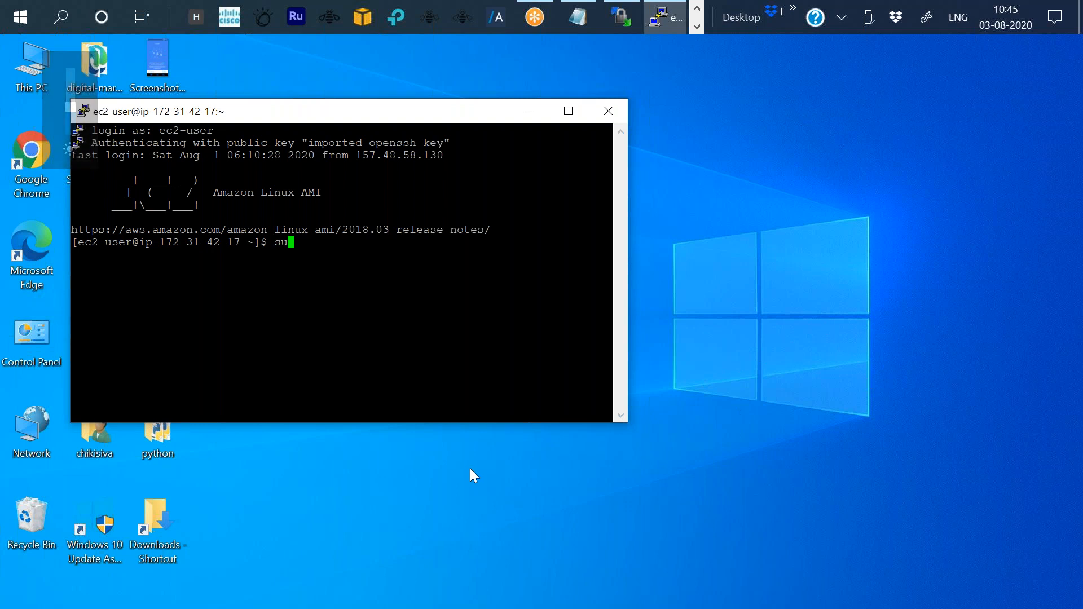
type("do ")
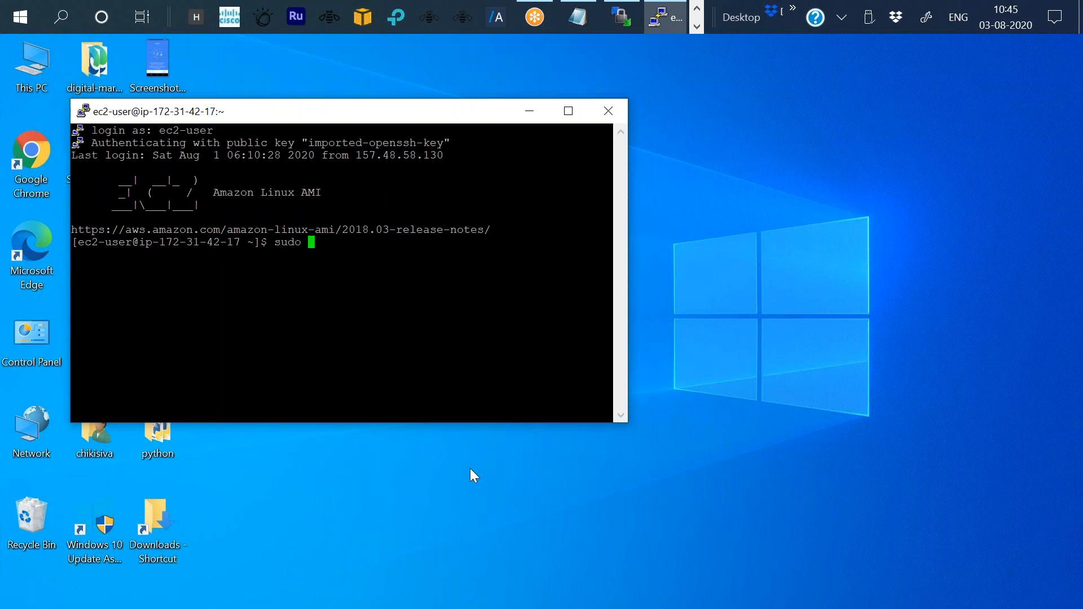
type("su")
key("Return")
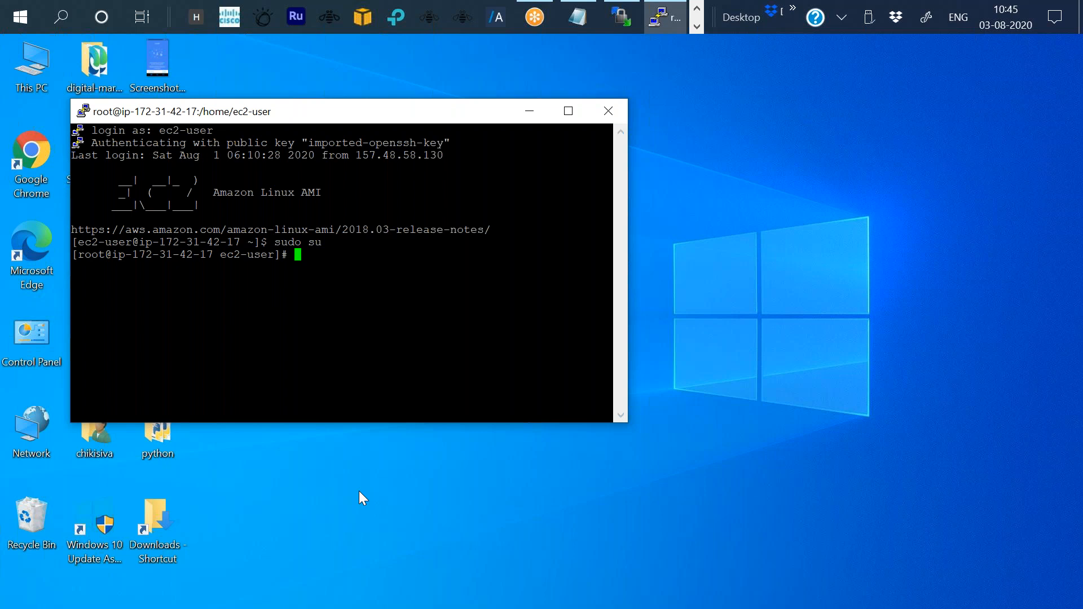
Run yum update -y to update the packages.
type("yum update -y")
key("Return")
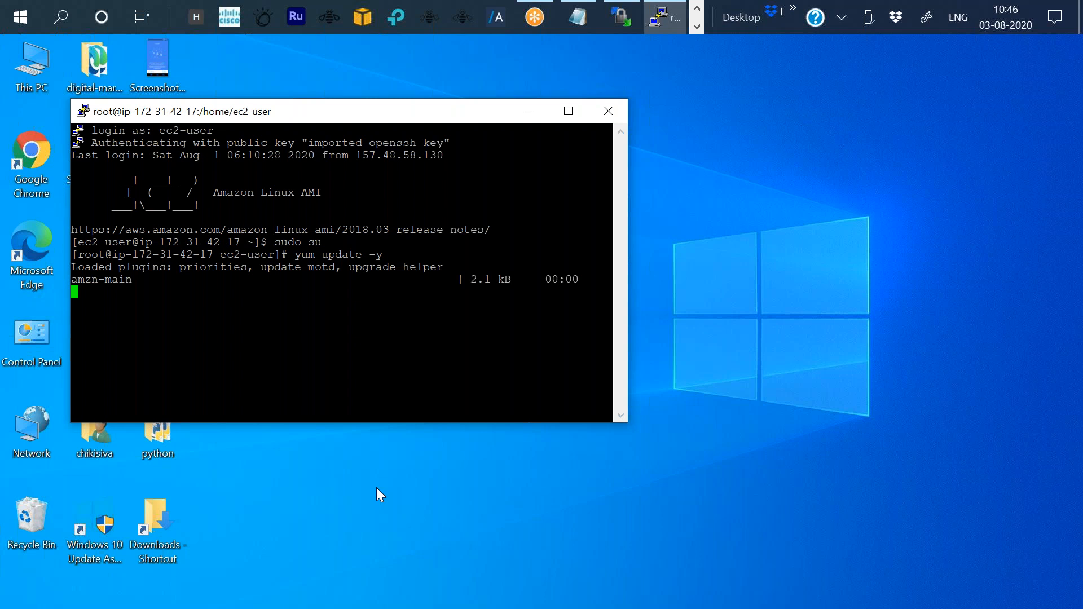
Install nginx with yum install nginx -y.
type("yum ")
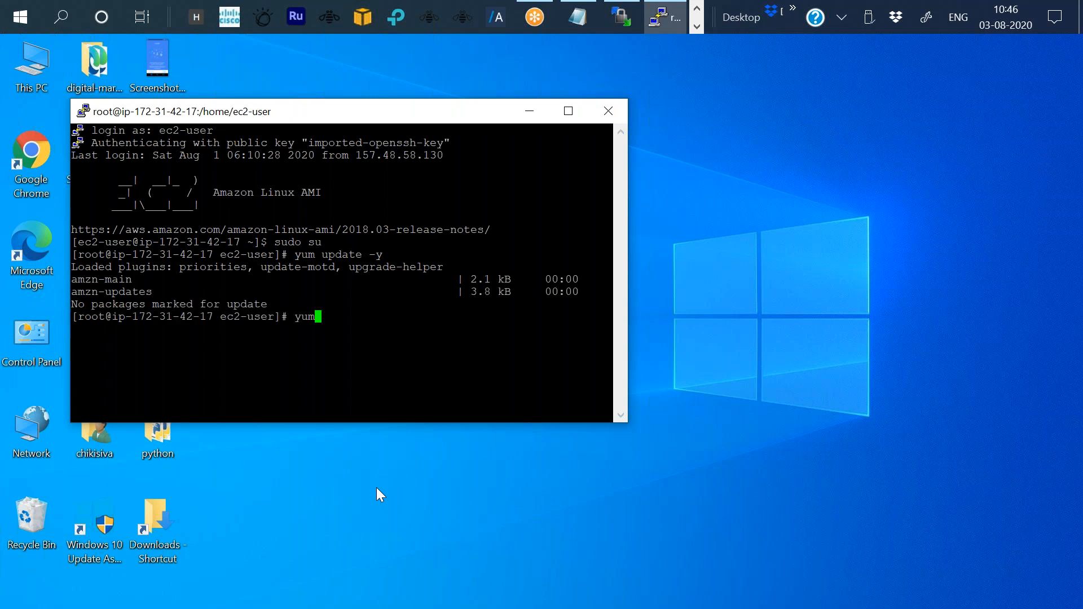
type("install nginx -y")
key("Return")
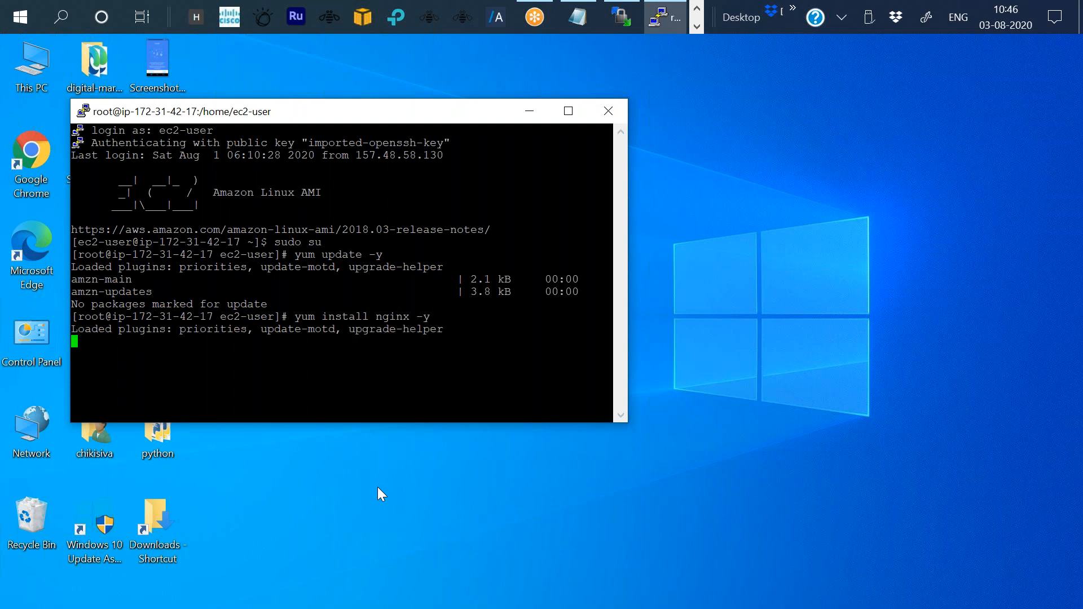
Start the web server with service nginx start.
type("service")
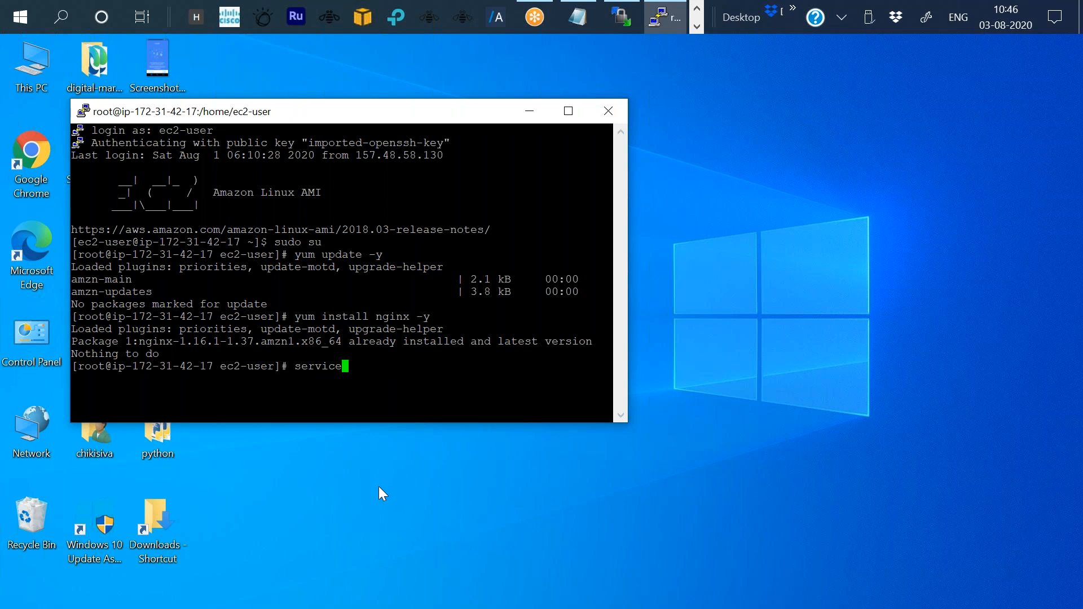
type(" nginx start")
key("Return")
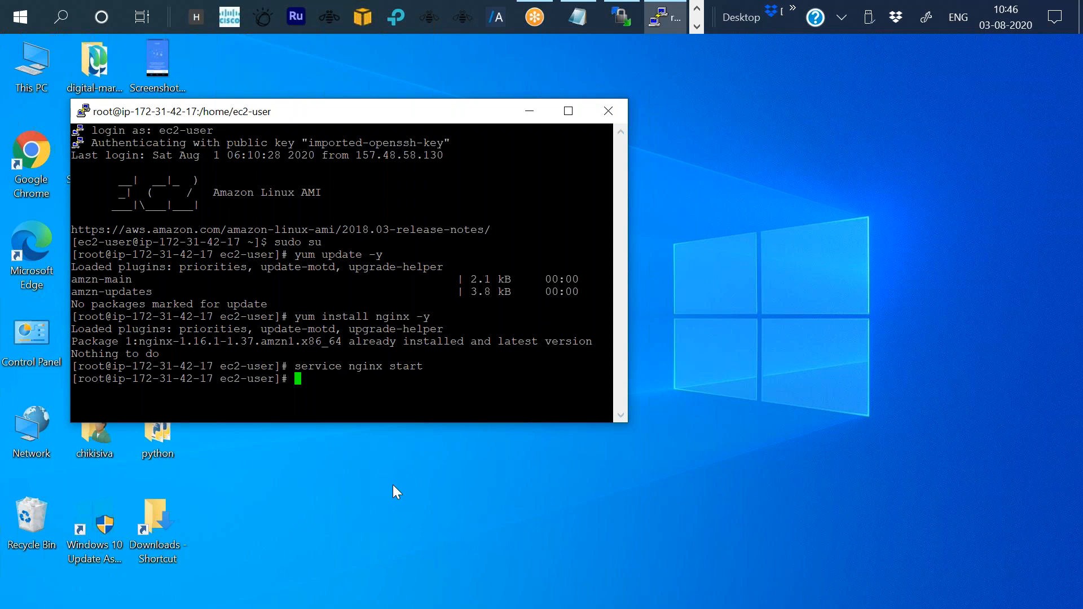
Type a chmod 777 command at the root prompt.
type("cd")
key("BackSpace")
key("BackSpace")
key("BackSpace")
type("ch")
key("BackSpace")
type("mode")
key("BackSpace")
type("777")
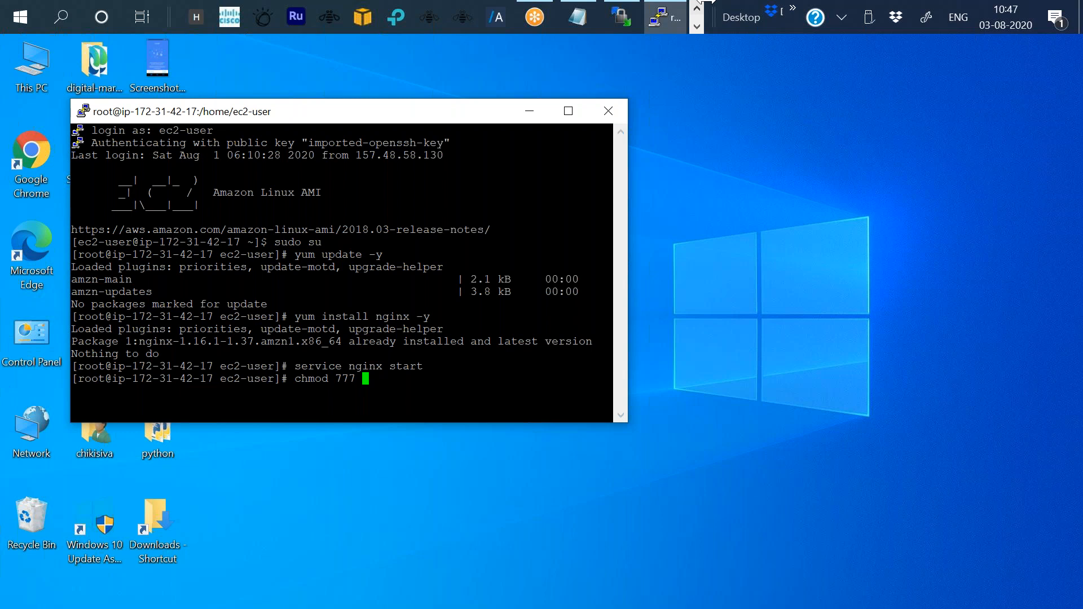
Copy the /usr/share/nginx/html path from the nginx test page in the browser and return to the terminal.
left_click(696, 7)
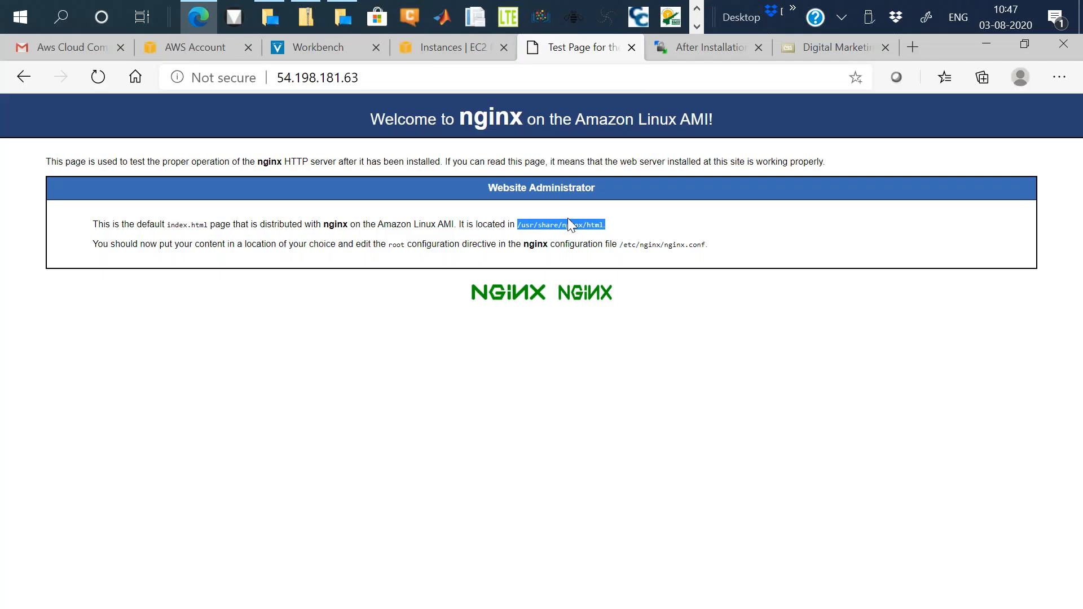
left_click(519, 223)
left_click_drag(518, 224, 605, 224)
key("super+c")
left_click(976, 49)
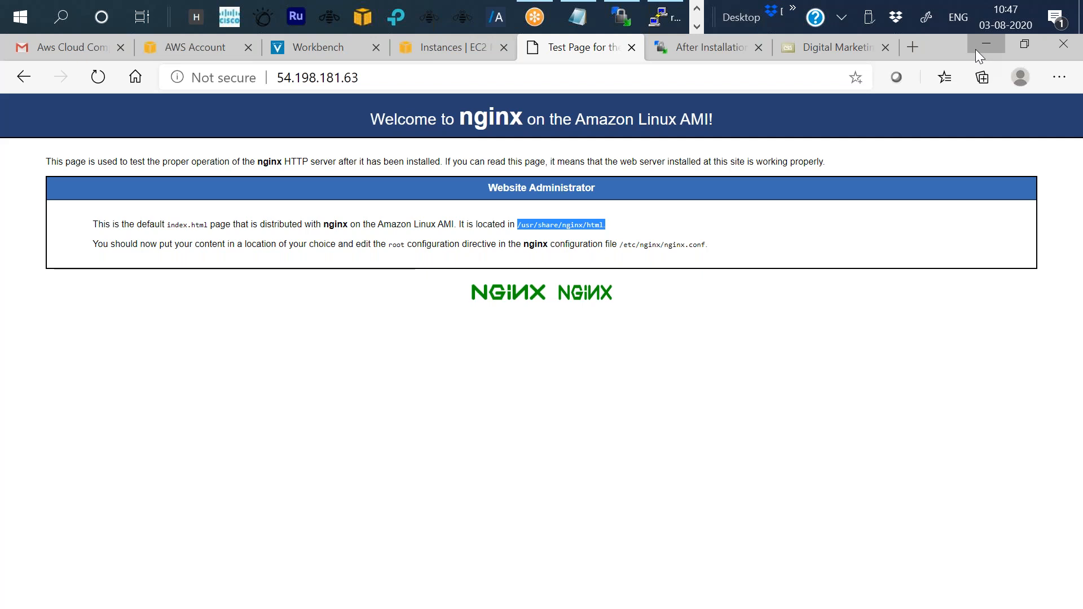
left_click(986, 44)
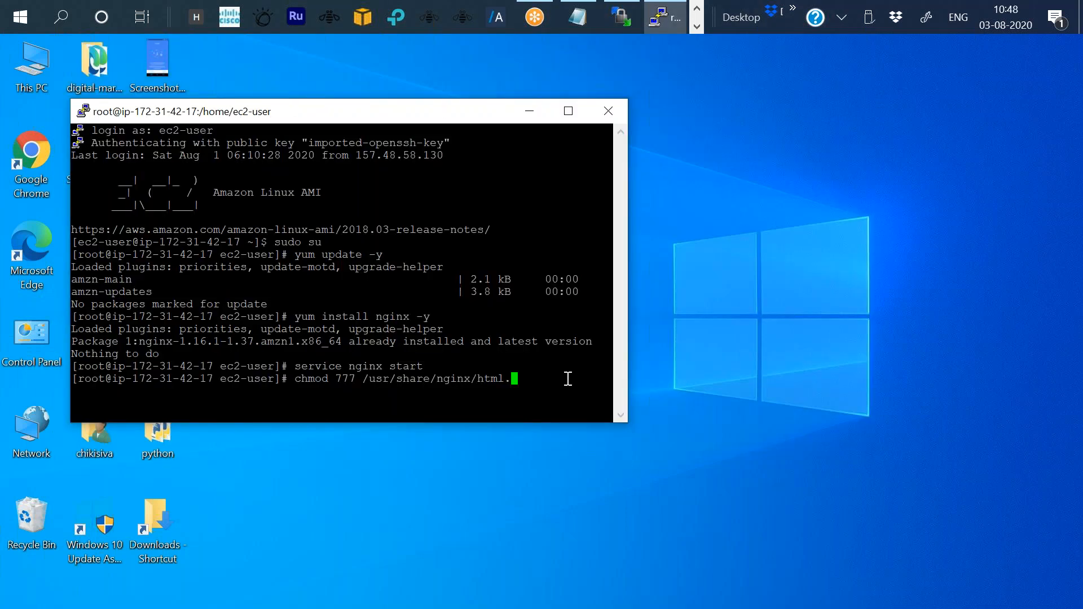
key("ctrl+w")
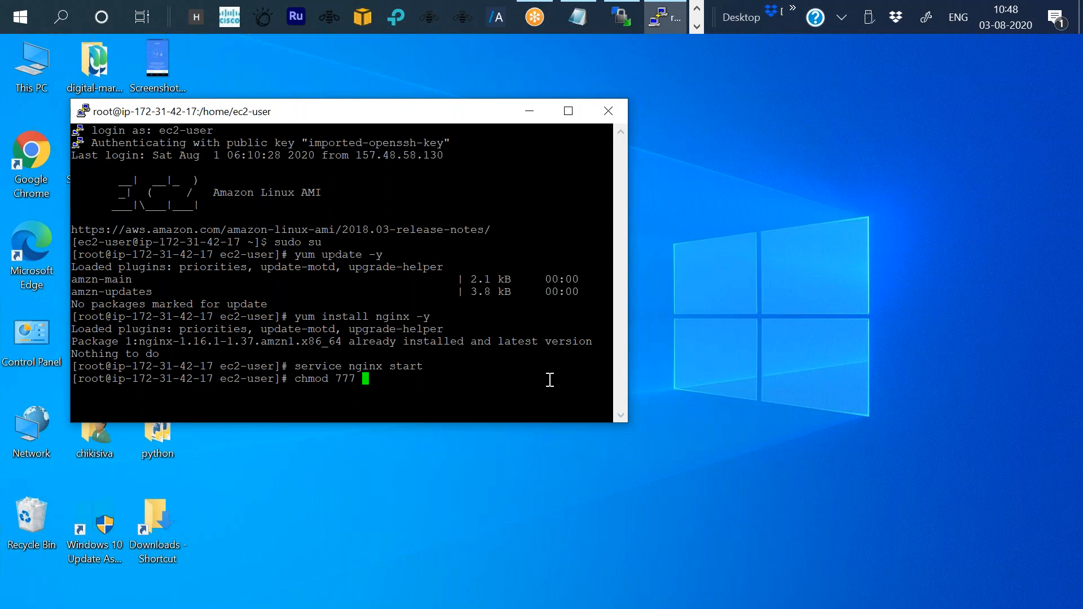
Paste the /usr/share/nginx/html path after chmod 777 and run the command.
right_click(550, 379)
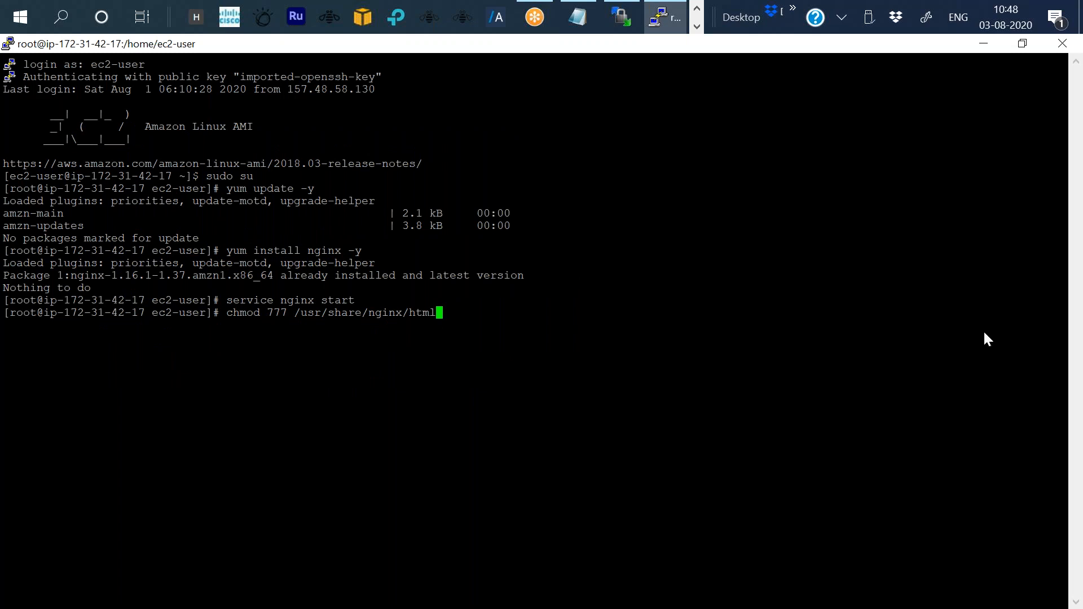
key("XF86MonBrightnessUp")
key("XF86MonBrightnessUp")
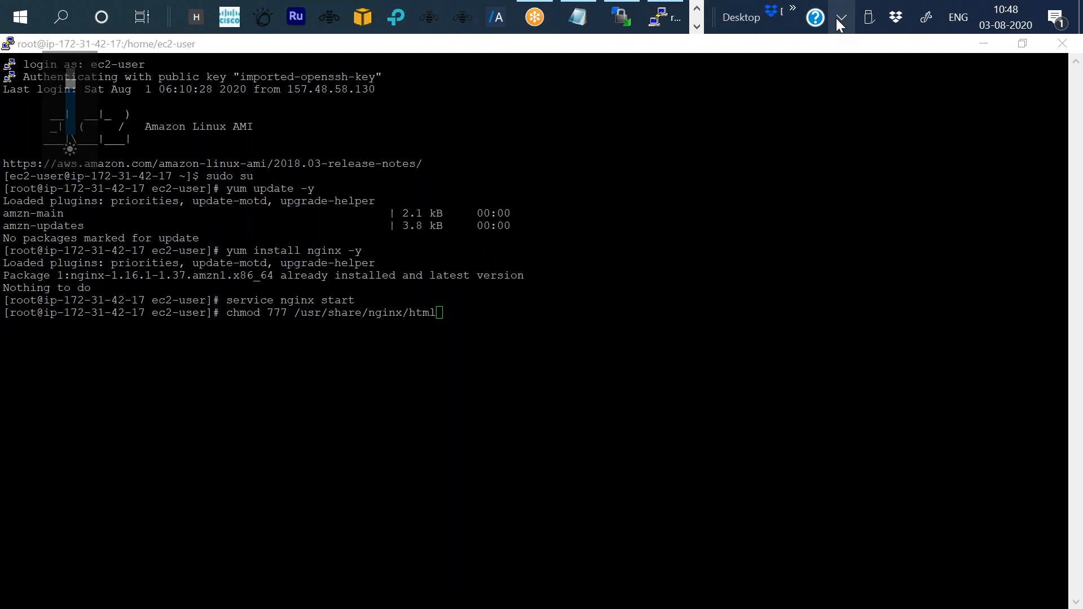
left_click(837, 20)
left_click(839, 21)
key("XF86MonBrightnessDown")
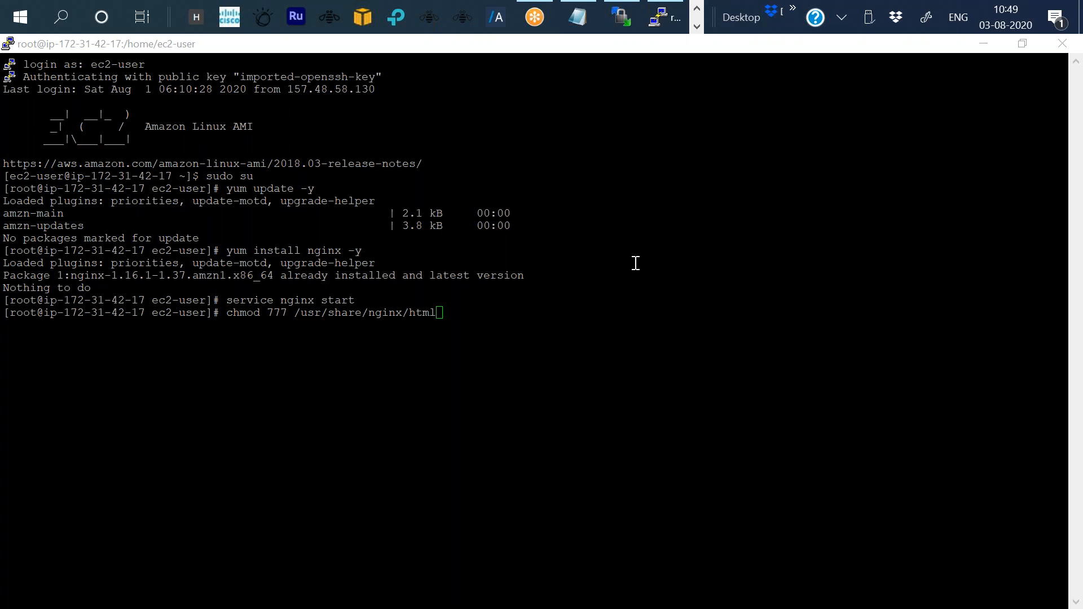
left_click(460, 308)
key("Return")
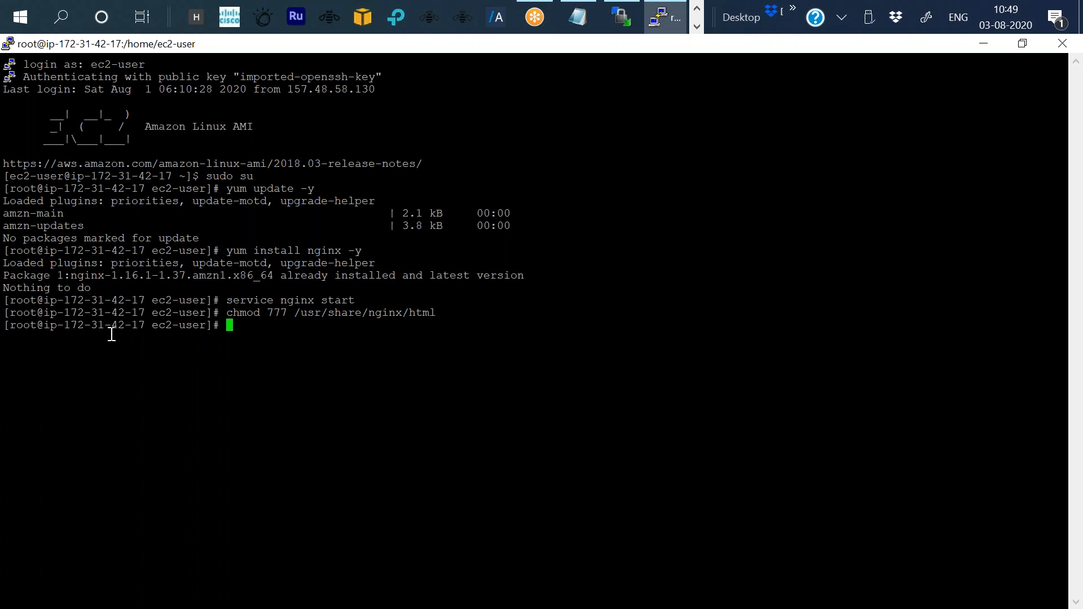
Try to delete 404.html from the remote html folder in WinSCP and reconnect the dropped session.
left_click(988, 45)
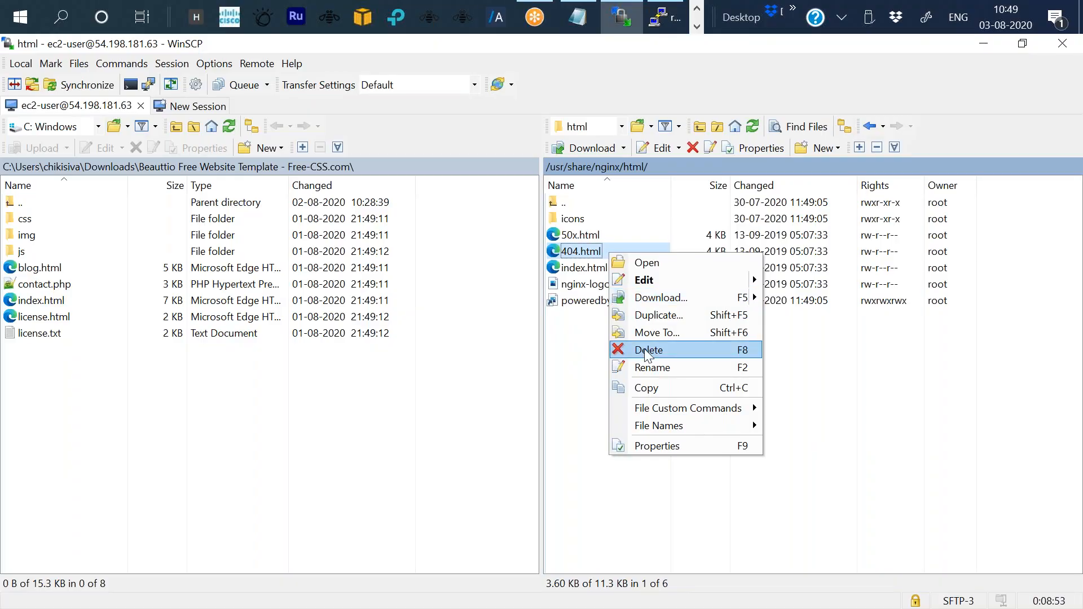
left_click(645, 349)
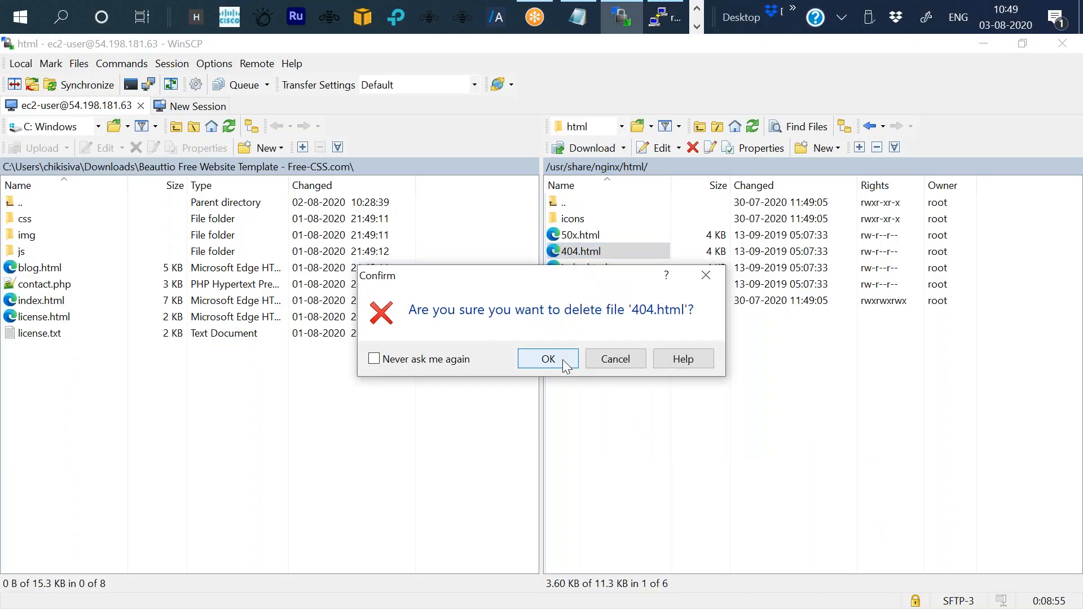
left_click(563, 360)
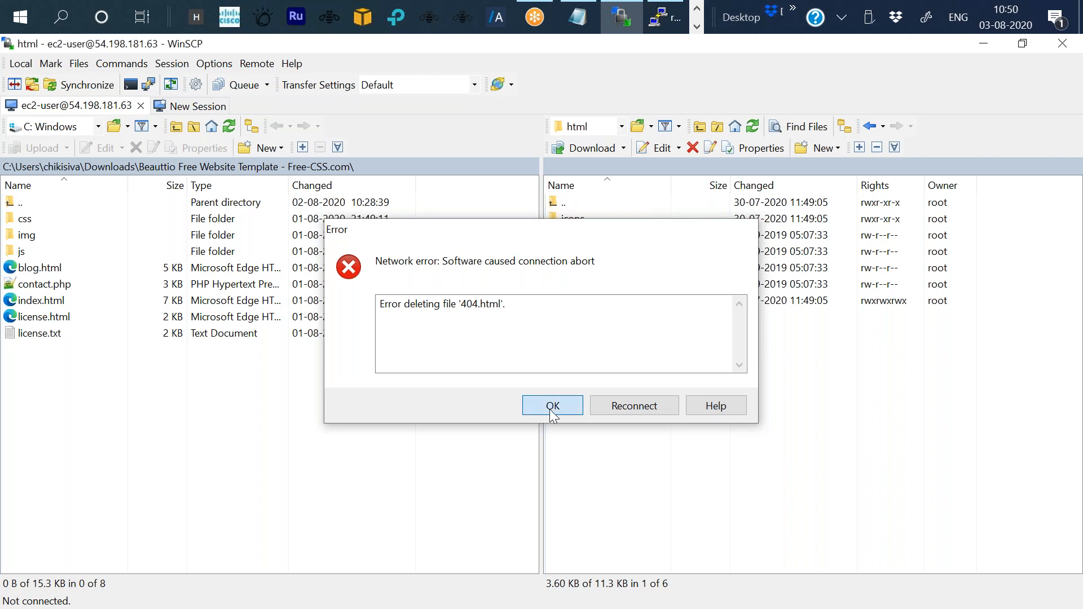
left_click(553, 406)
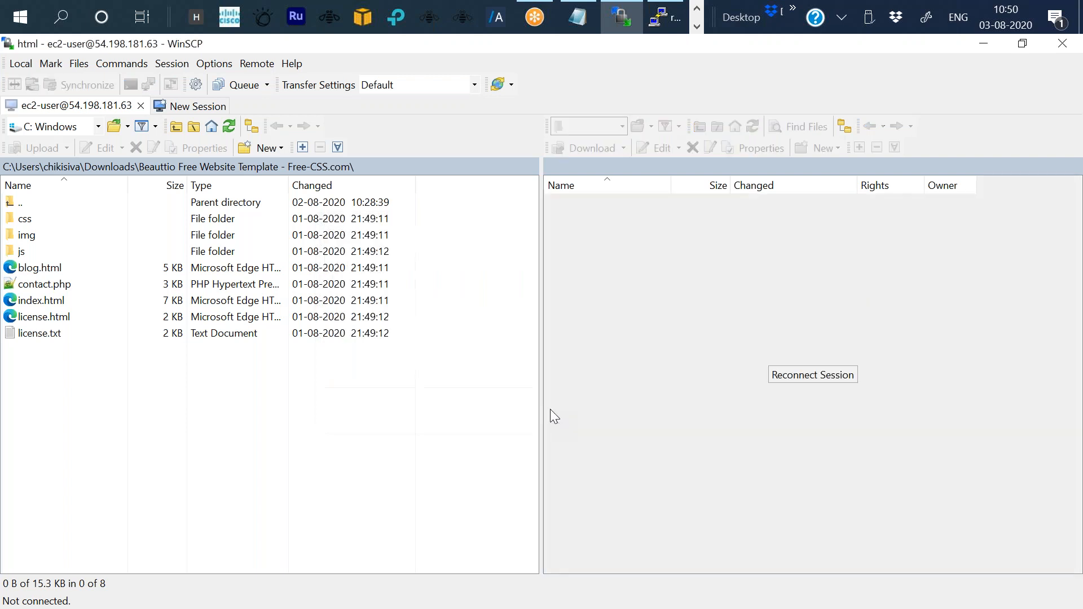
left_click(824, 375)
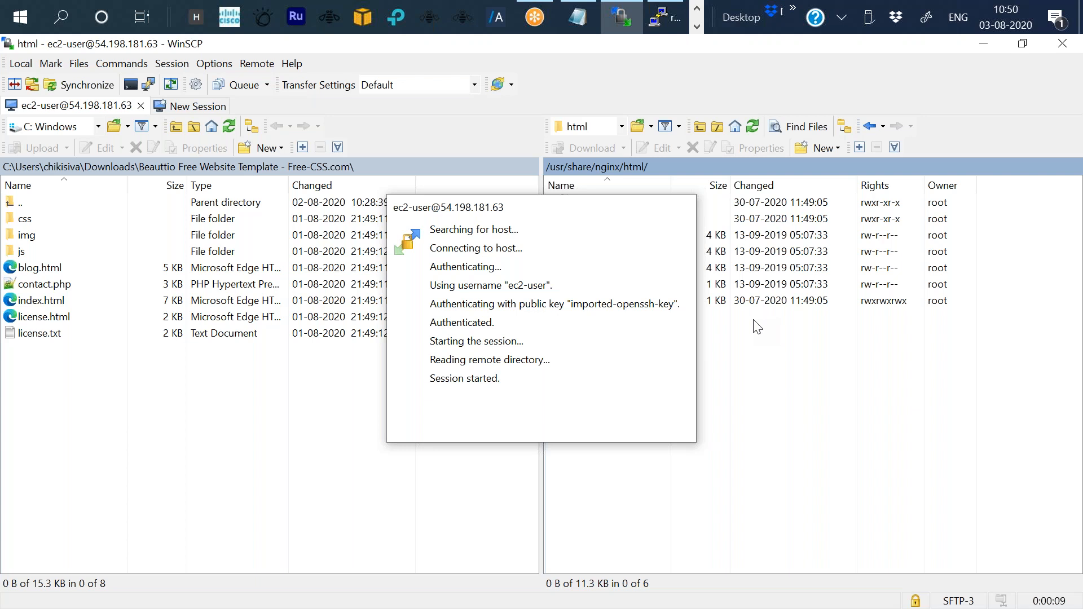
Delete the 404.html file from the remote /usr/share/nginx/html folder.
right_click(596, 256)
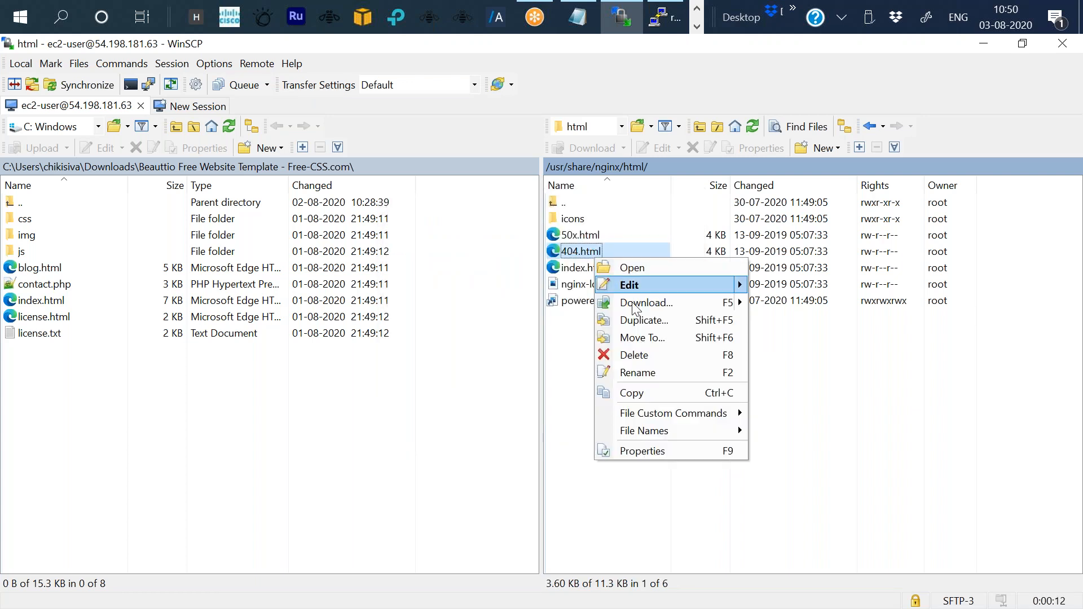
left_click(648, 365)
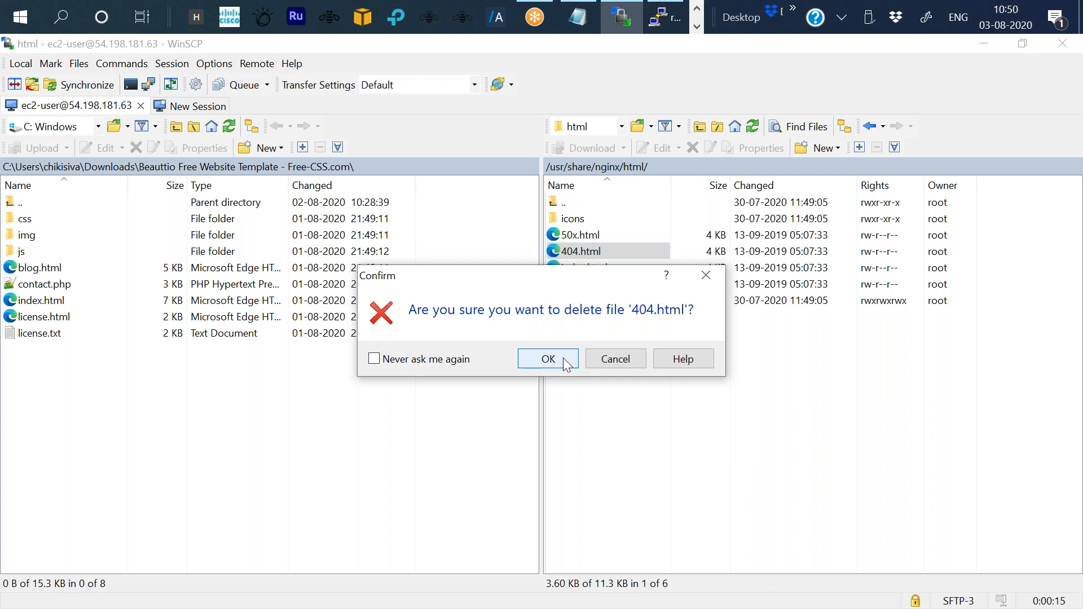
left_click(563, 358)
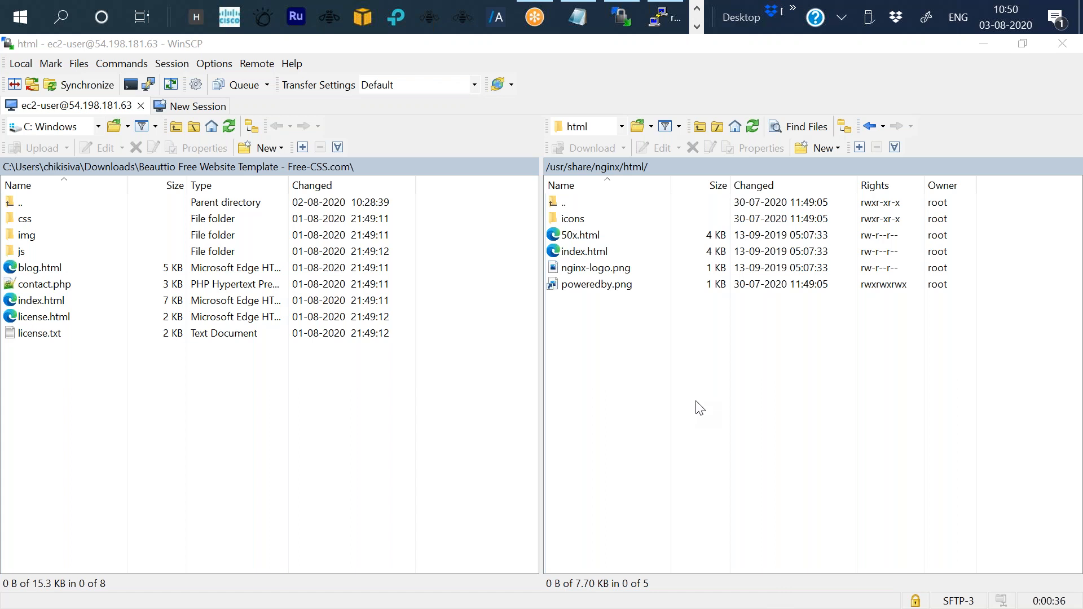
Delete the index.html file from the remote html folder.
right_click(583, 236)
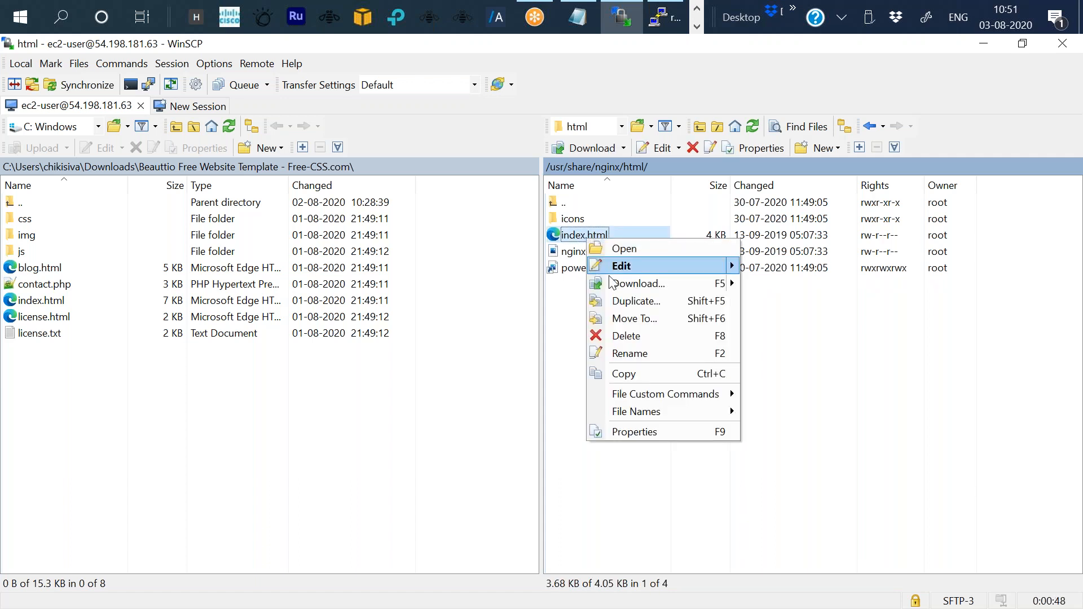
left_click(618, 338)
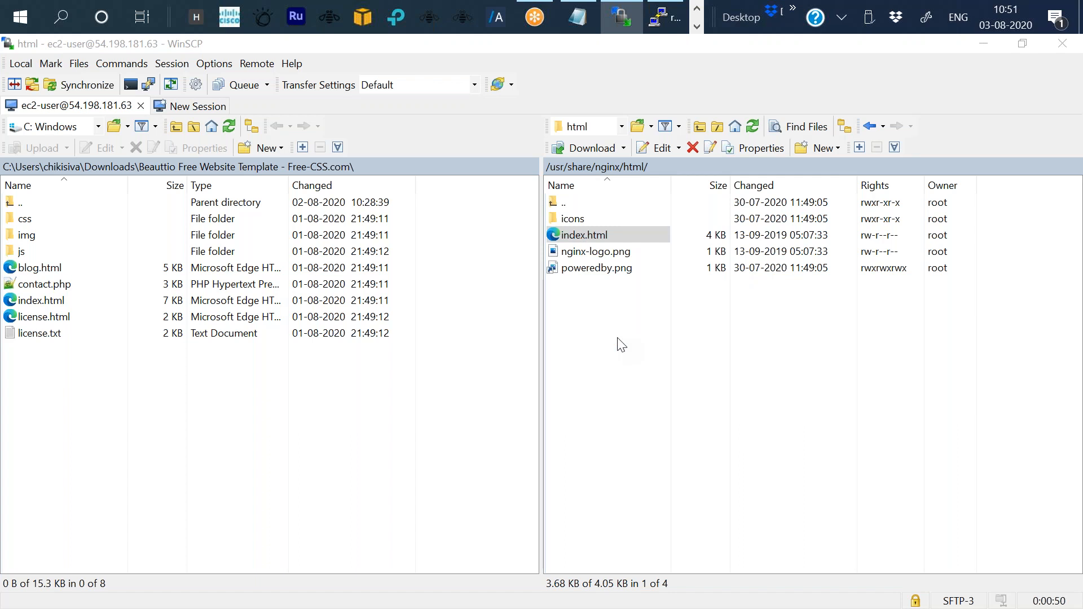
left_click(563, 345)
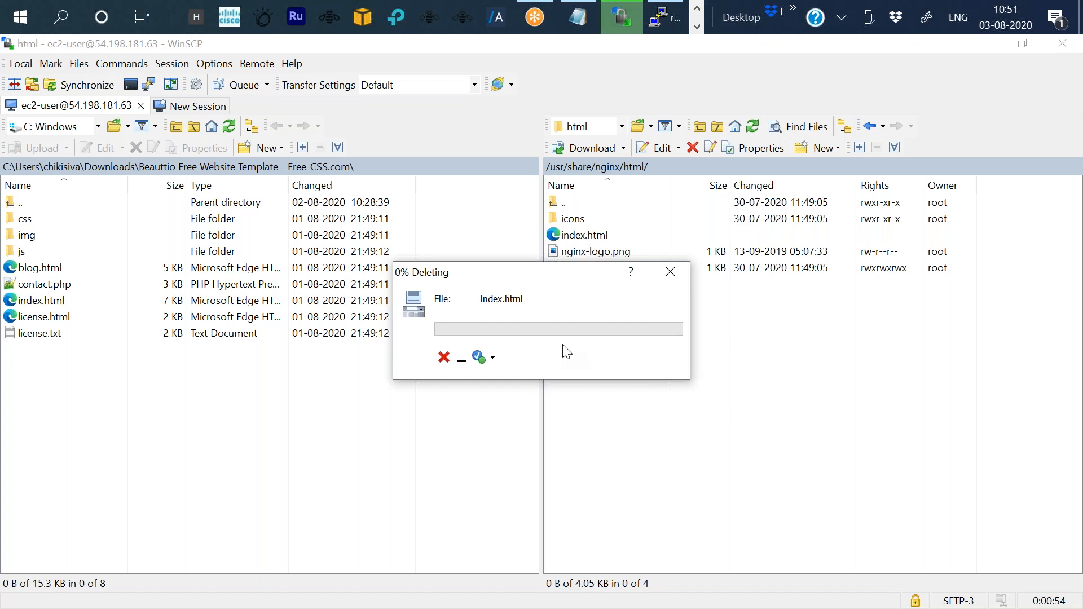
Delete nginx-logo.png and poweredby.png from the remote html folder.
left_click(596, 234)
key("Delete")
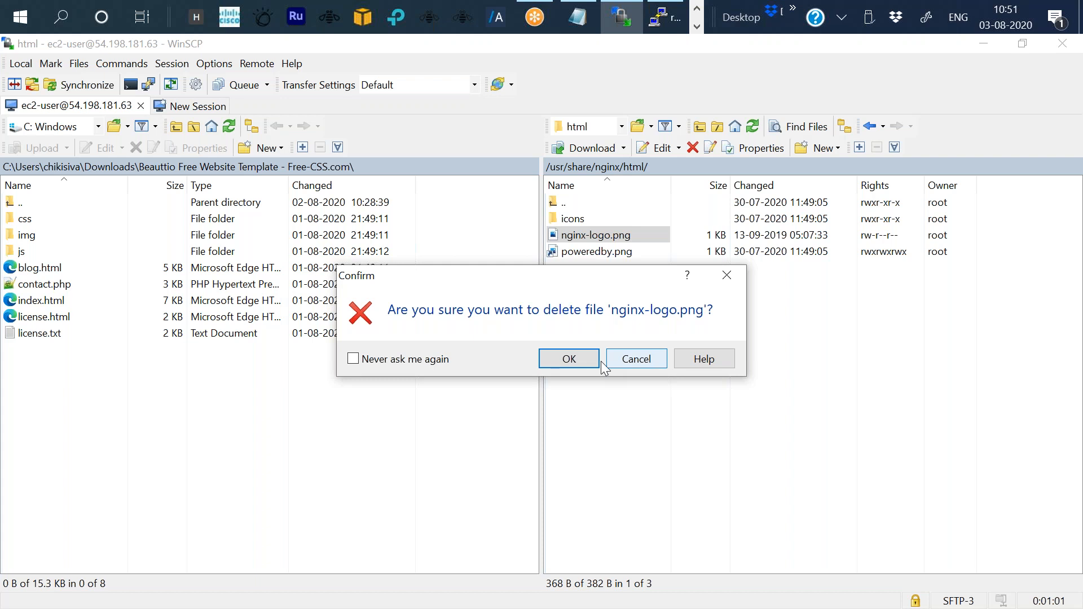
left_click(597, 359)
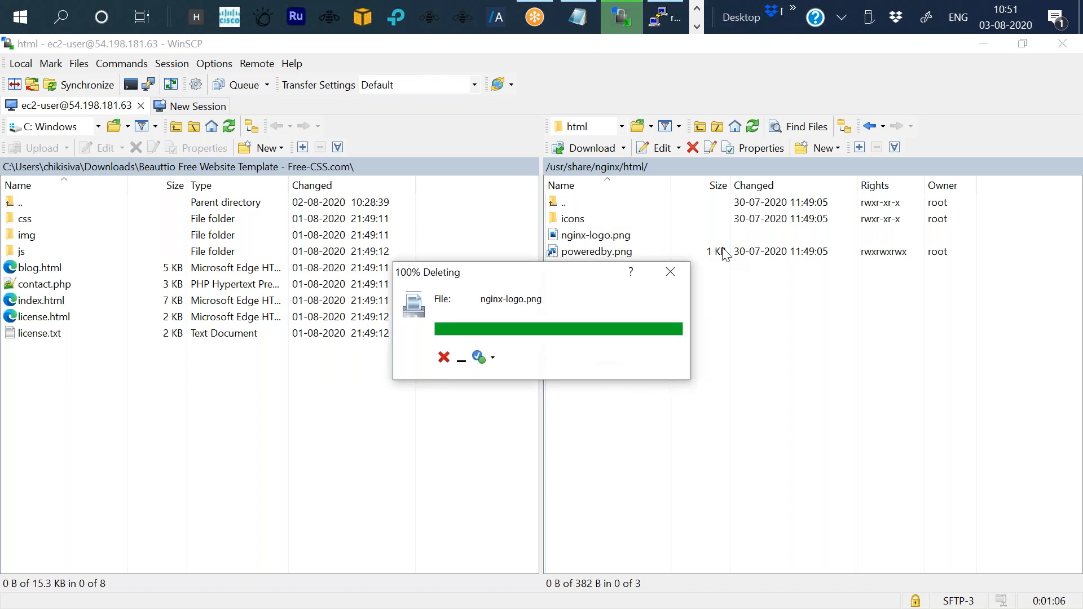
right_click(628, 237)
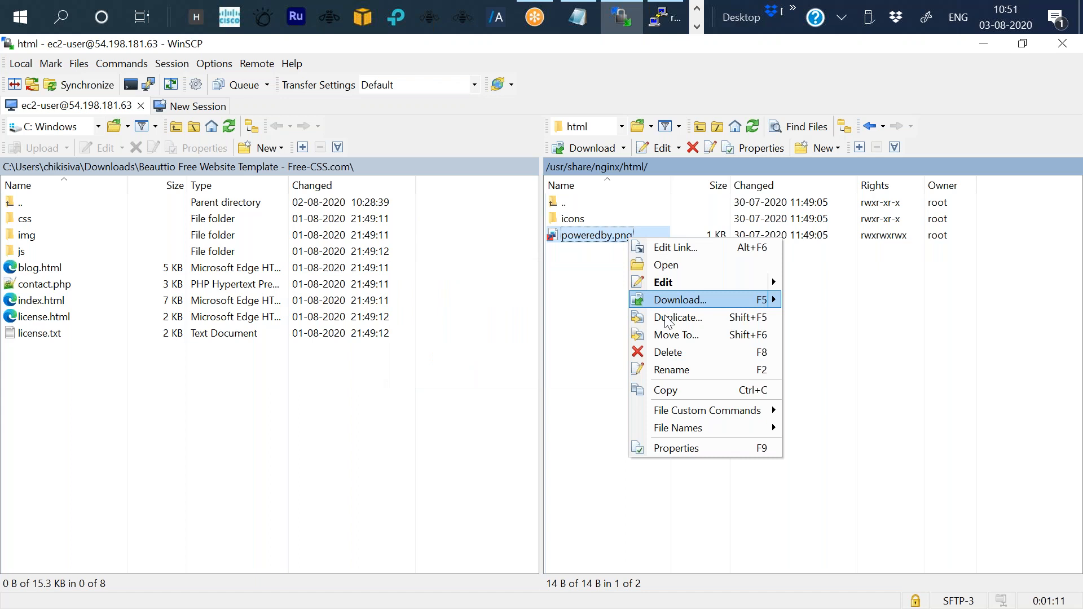
left_click(668, 352)
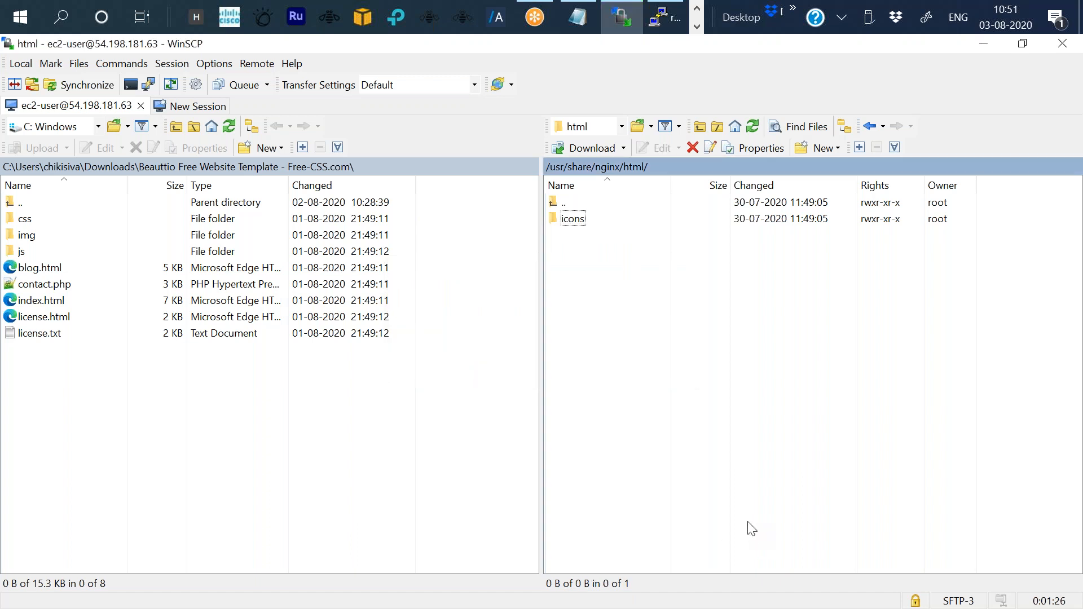
Try to delete the icons folder from the remote html folder.
right_click(585, 225)
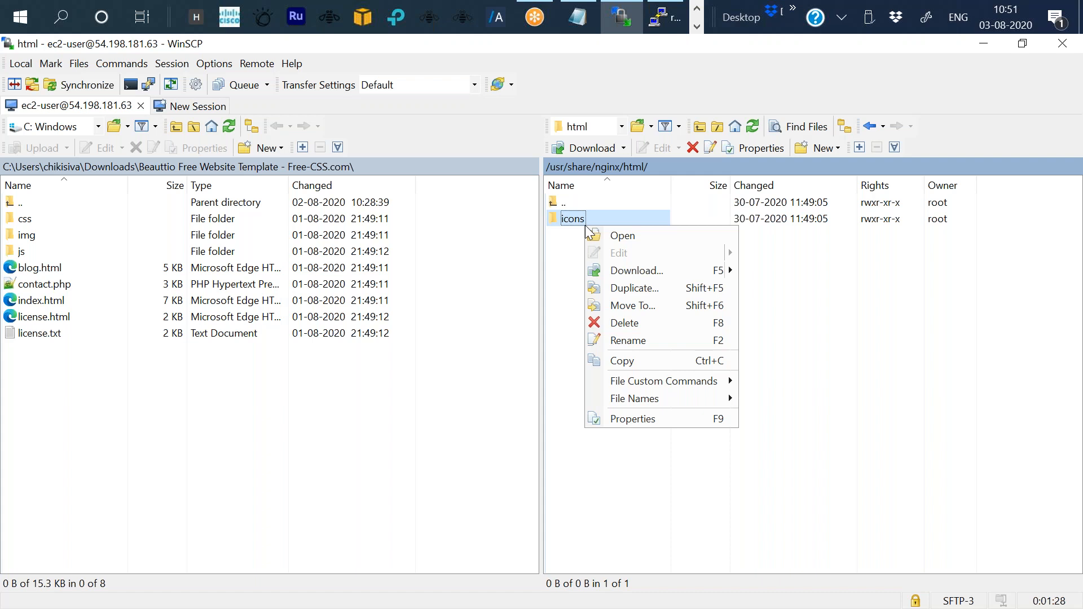
left_click(632, 325)
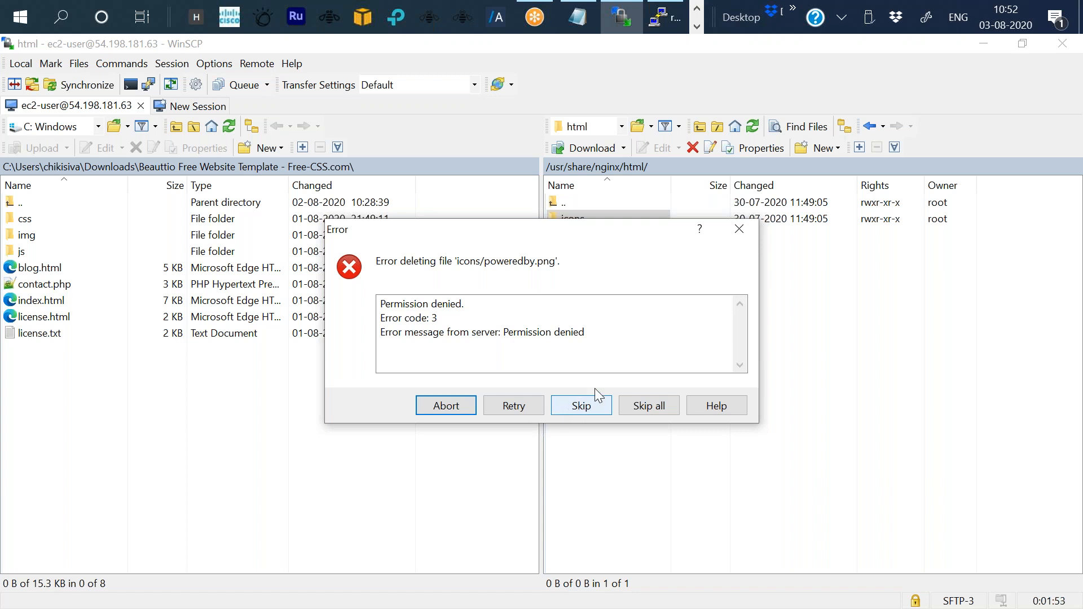
left_click(734, 234)
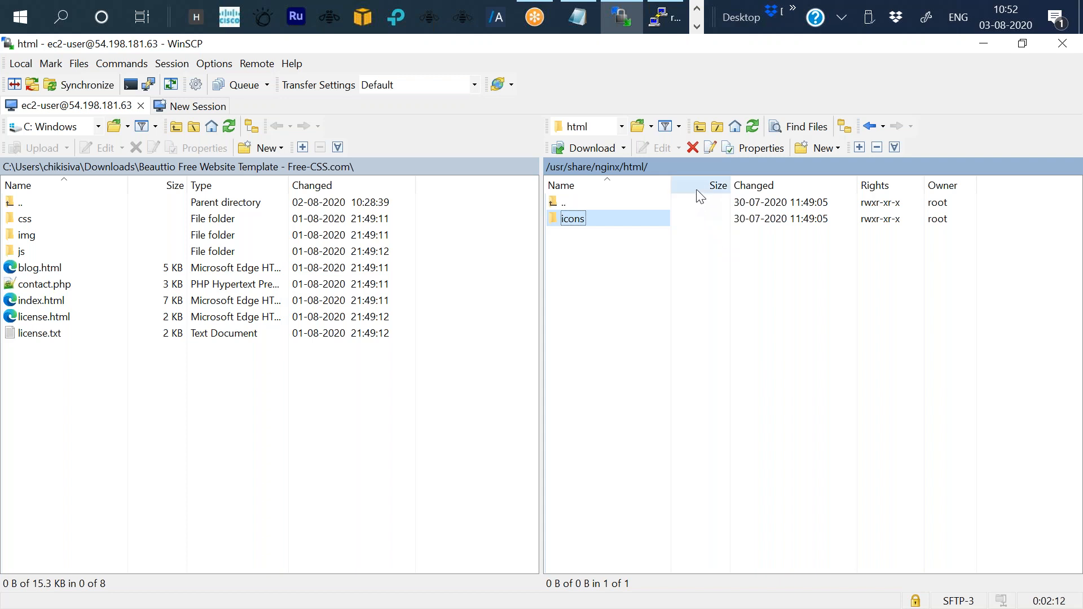
Return to the PuTTY terminal and start a new chmod 777 command at the root prompt.
left_click(666, 20)
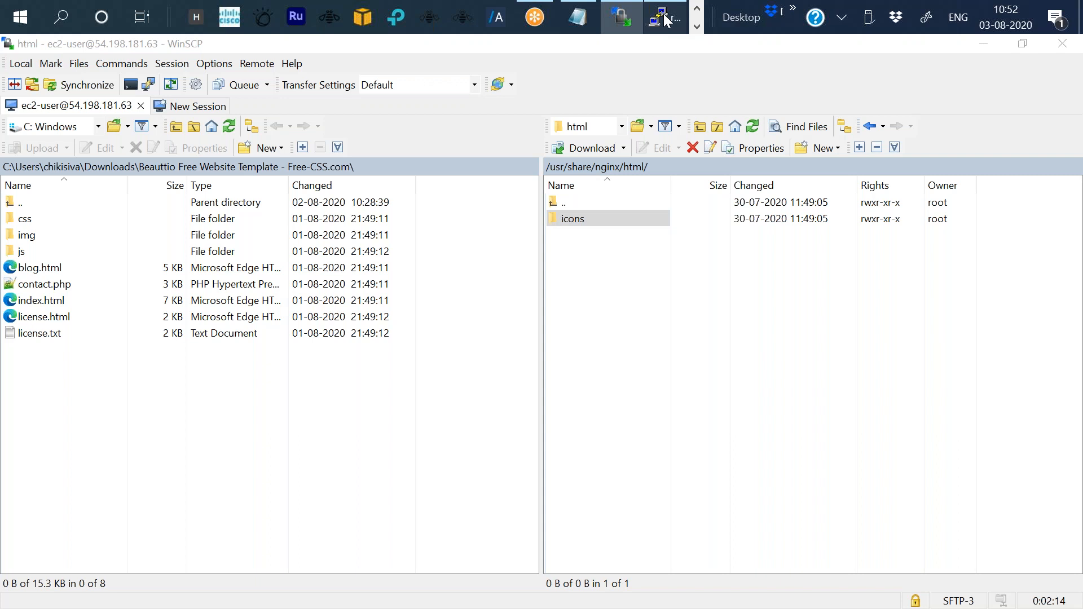
left_click(665, 19)
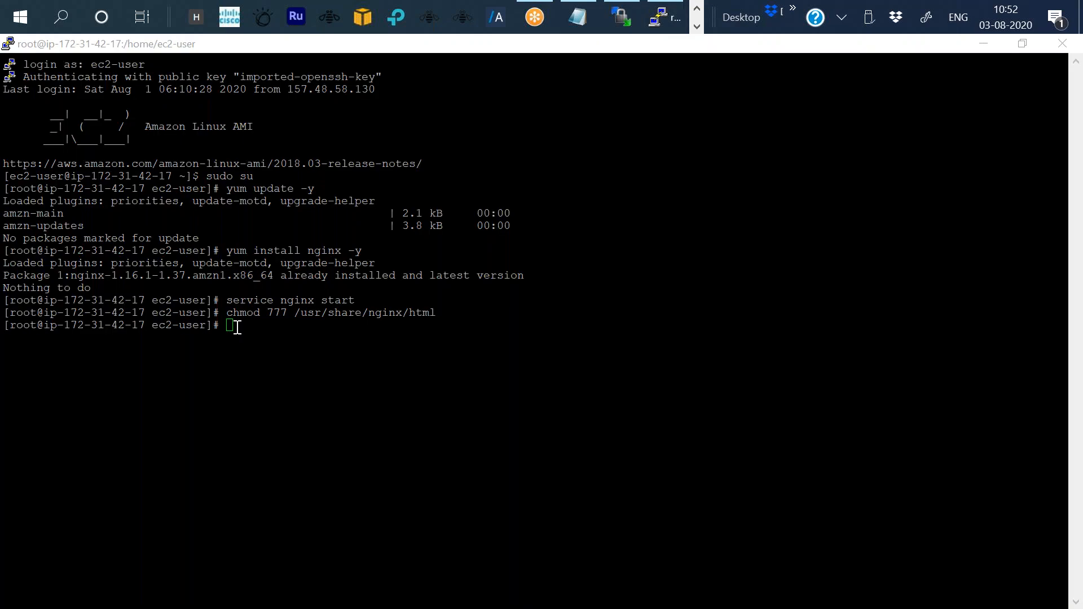
left_click(237, 327)
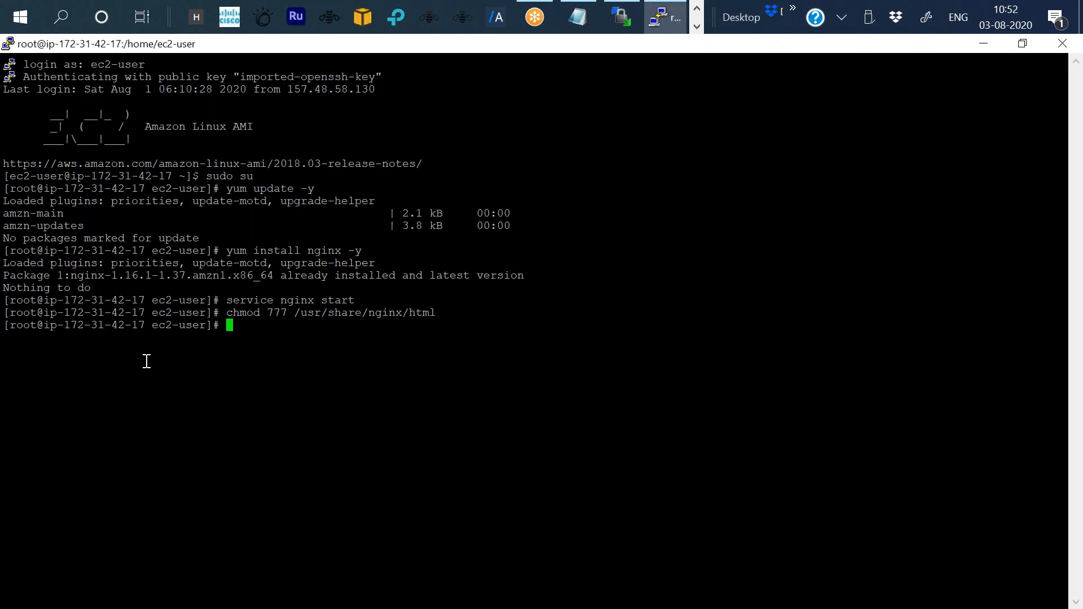
type("chmod 777")
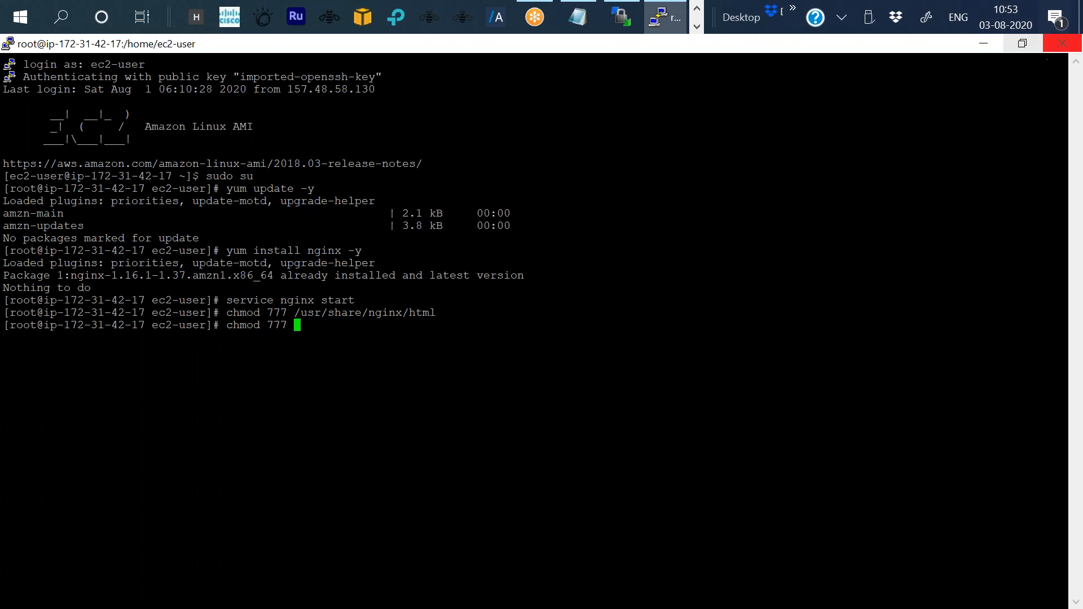
Complete and run chmod 777 /usr/share/nginx/html/icons, using the path copied from the nginx test page.
left_click(982, 44)
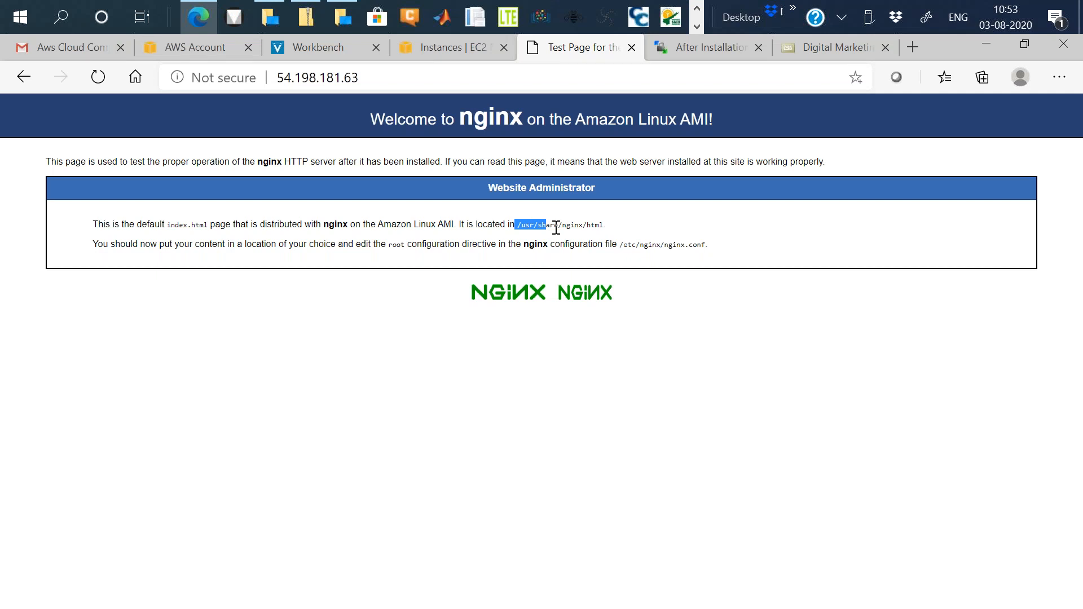
left_click_drag(555, 228, 594, 206)
key("super+c")
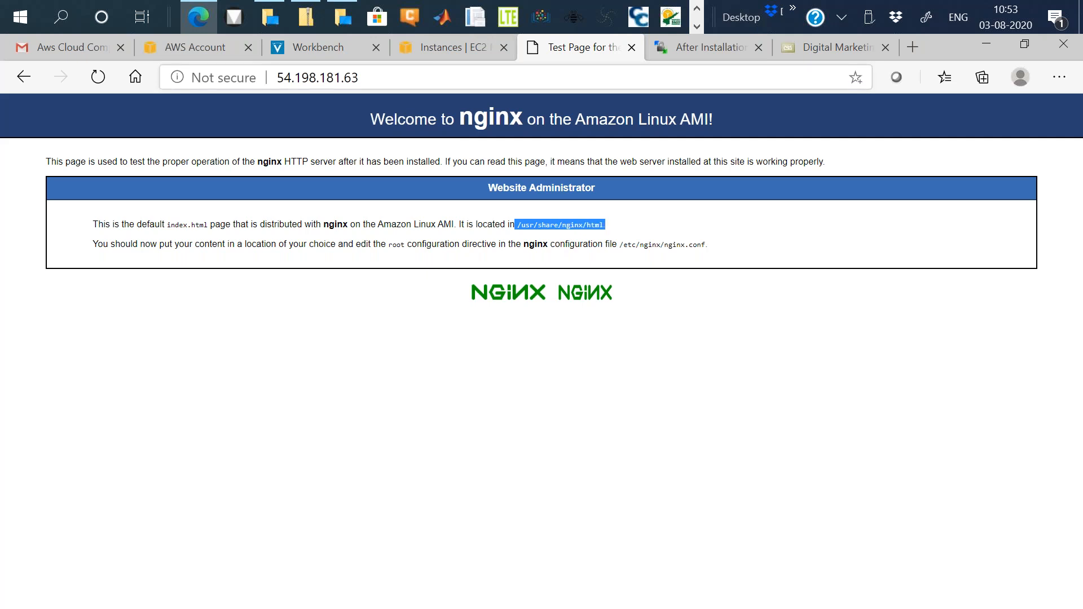
key("alt+Tab")
right_click(323, 329)
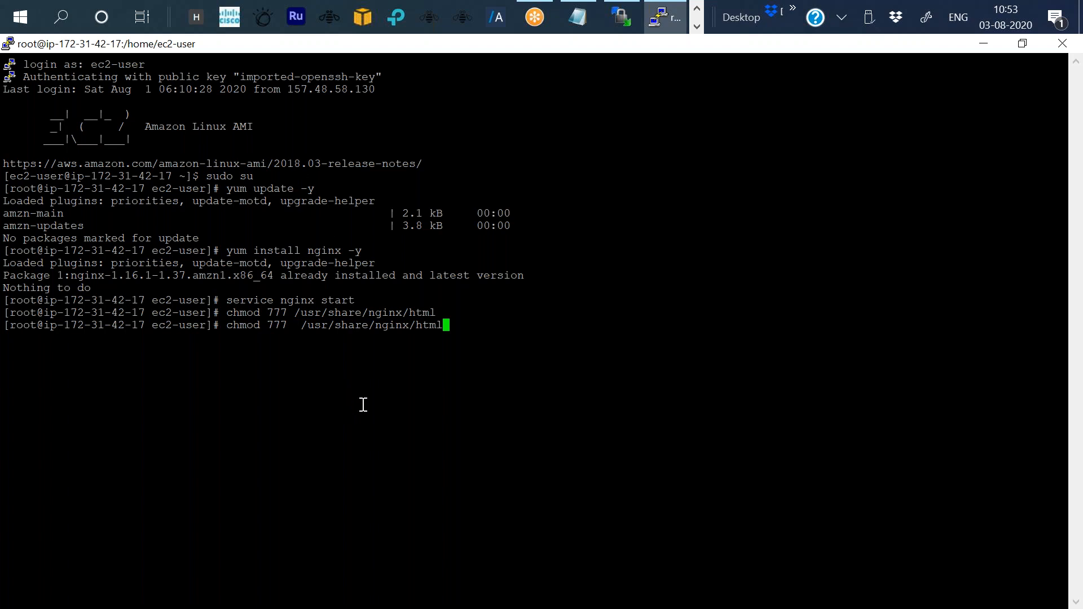
type("/")
type("icons")
key("Print")
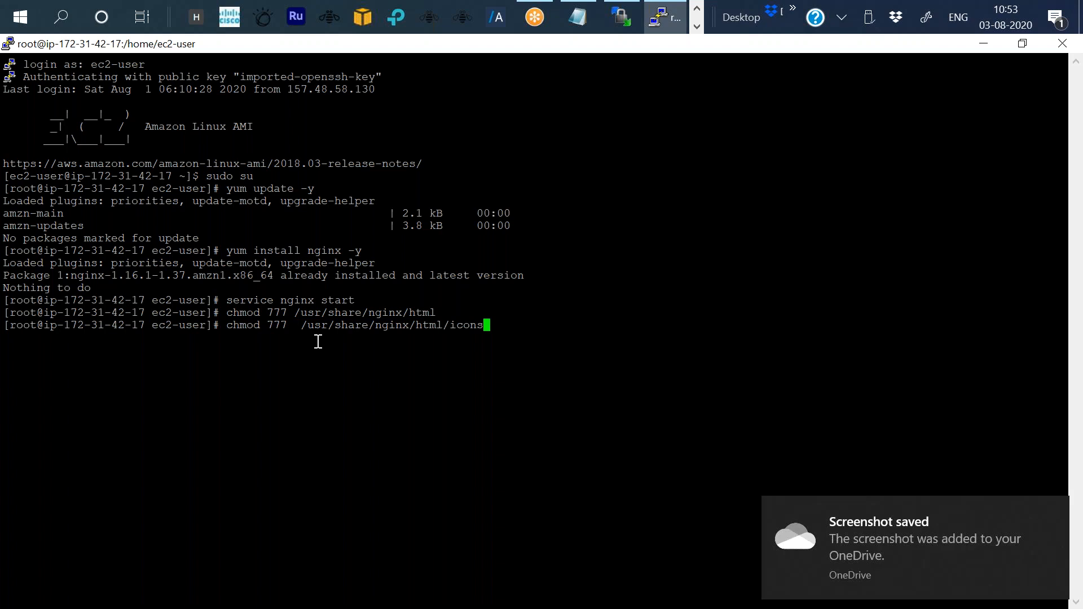
key("Return")
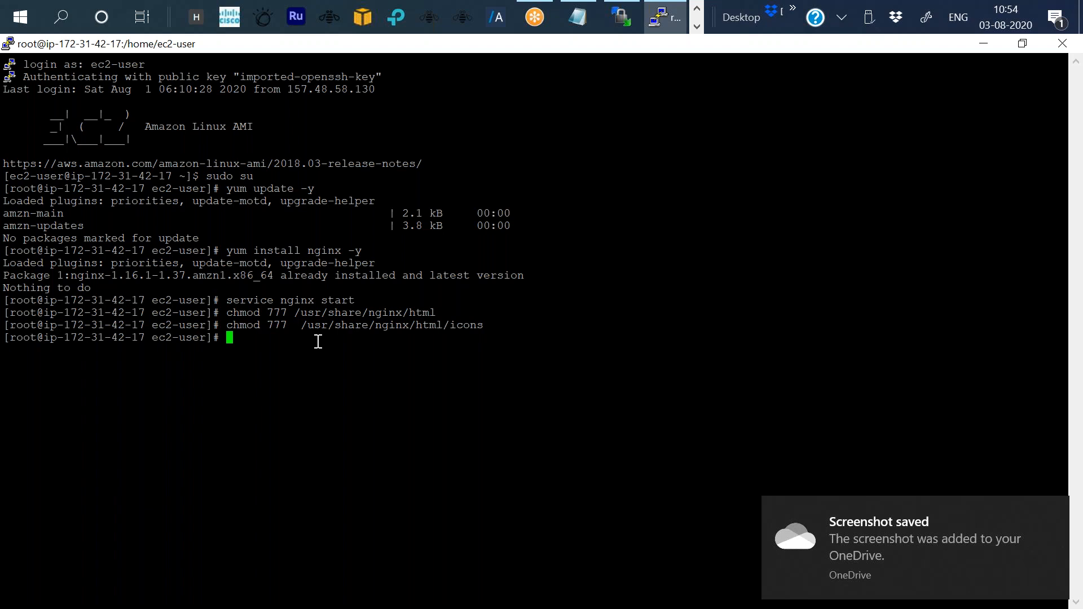
Switch to WinSCP and delete the icons folder from the remote html folder.
left_click(991, 47)
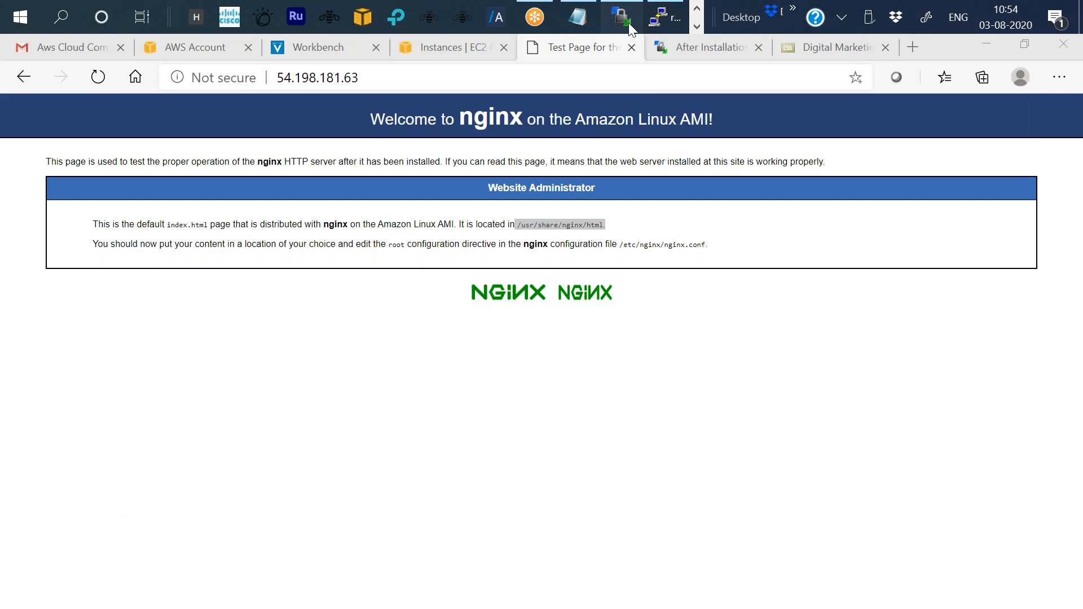
left_click(628, 22)
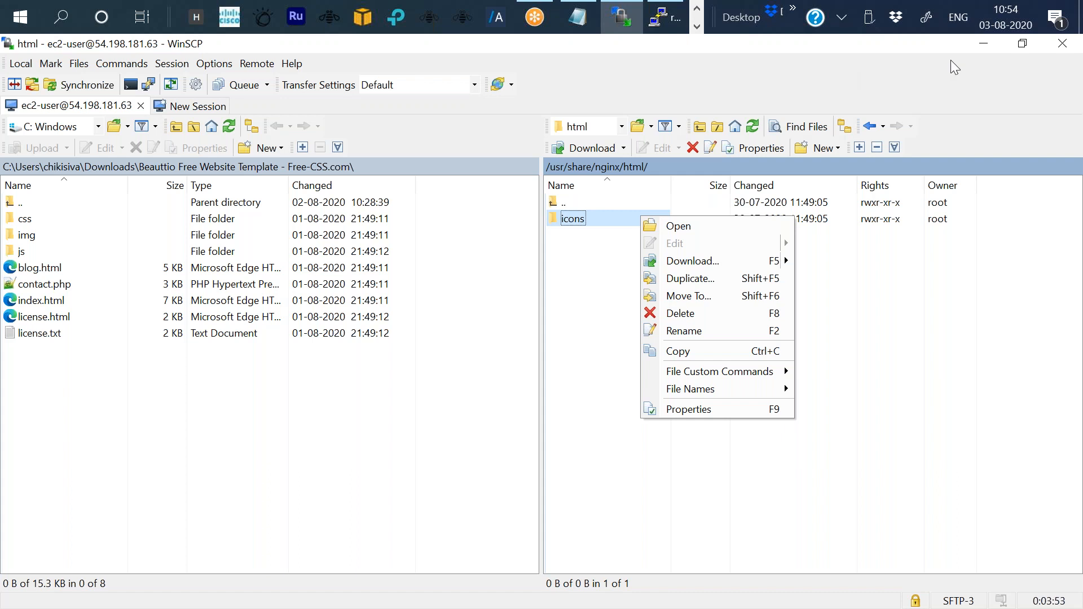
left_click(700, 313)
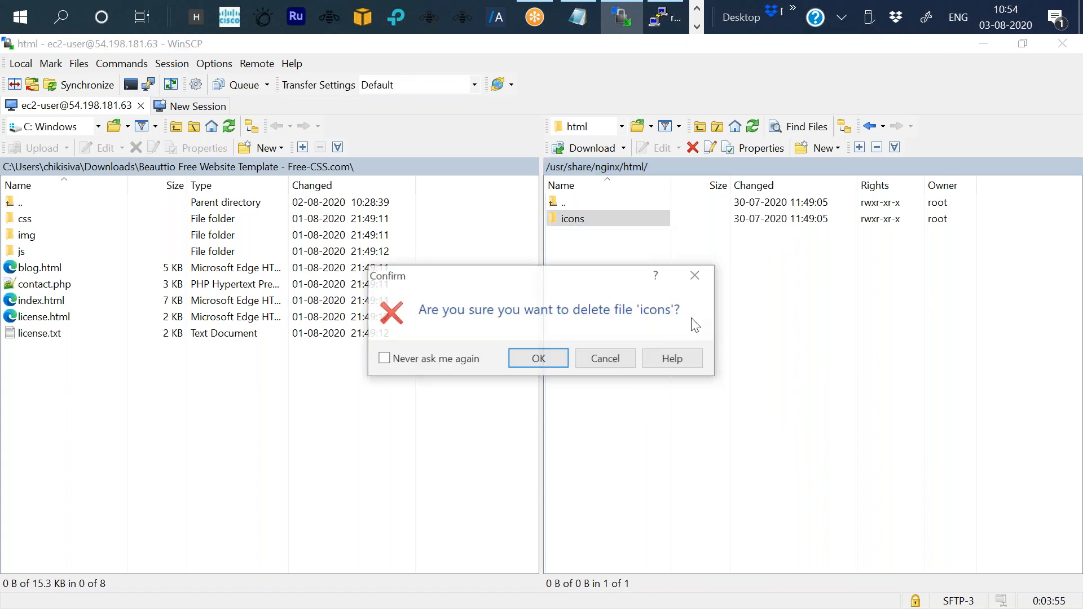
left_click(534, 363)
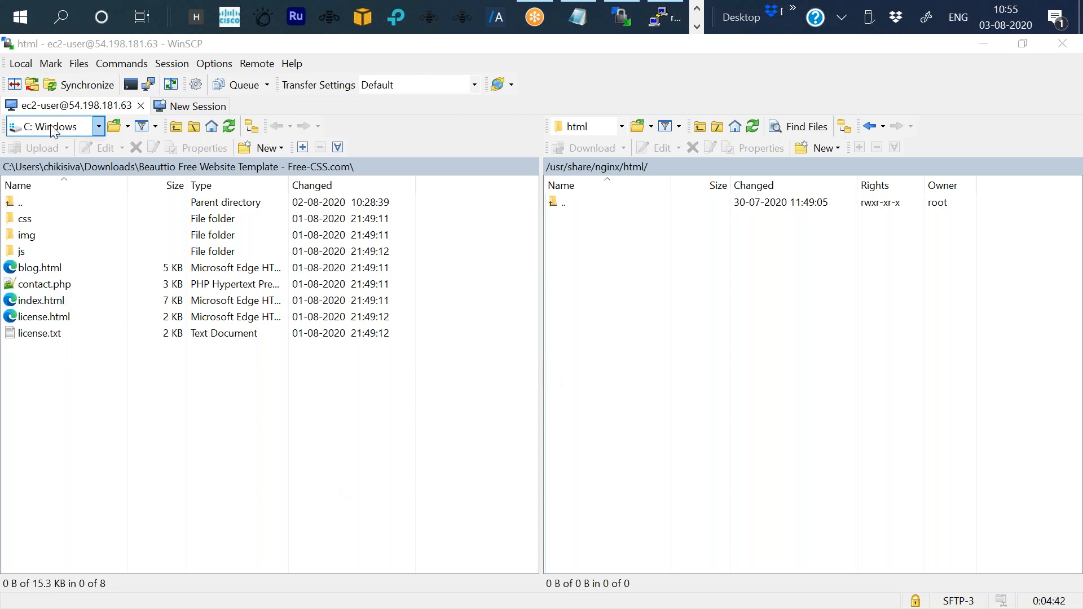
Browse the local pane to the Desktop and open the digital-marketing folder.
left_click(98, 126)
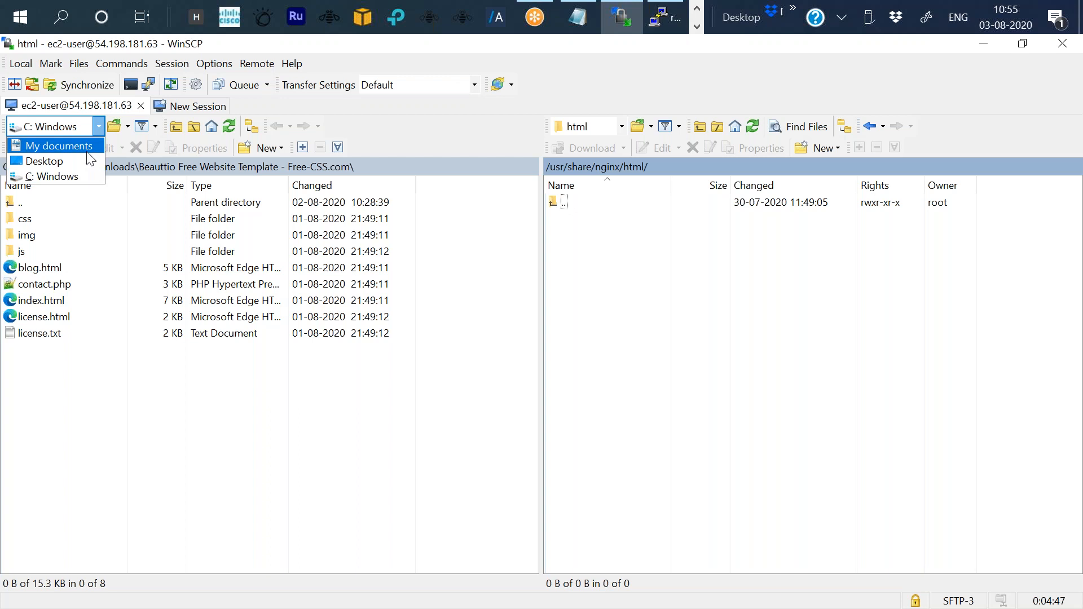
left_click(48, 160)
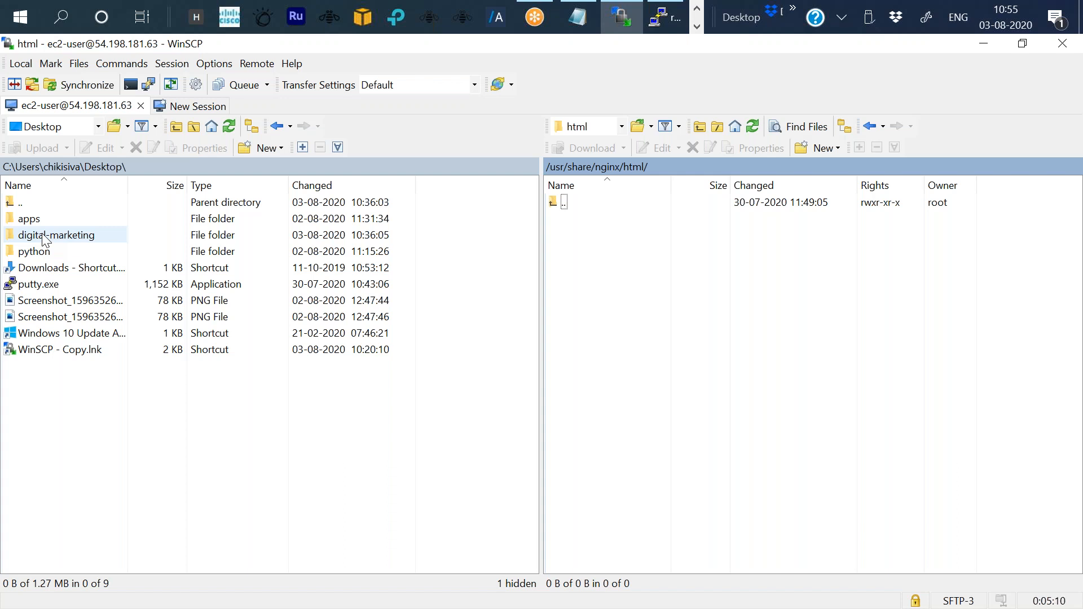
left_click(47, 240)
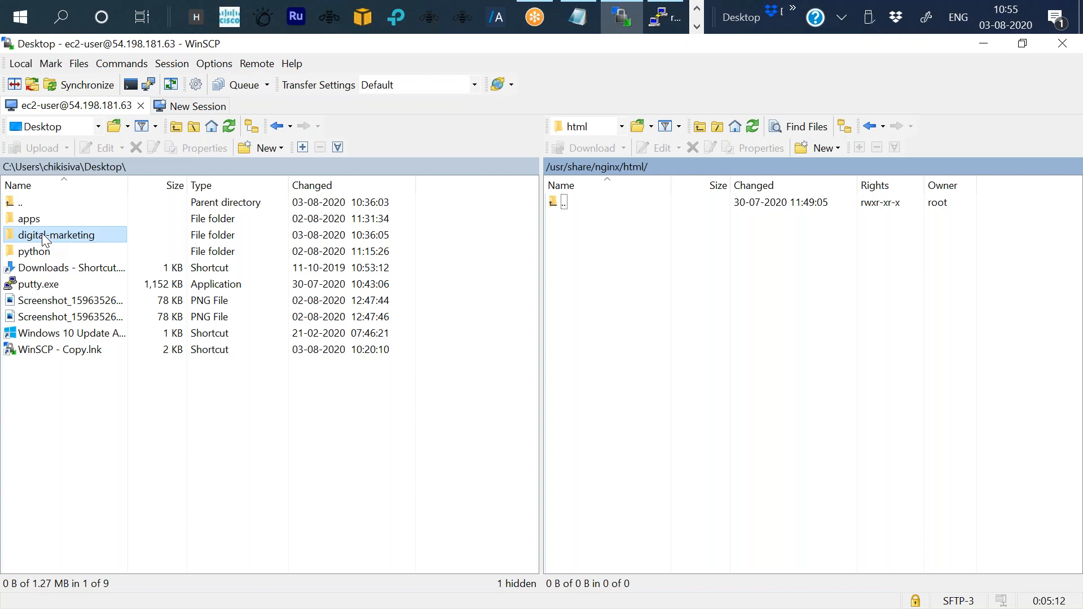
right_click(43, 234)
left_click(183, 230)
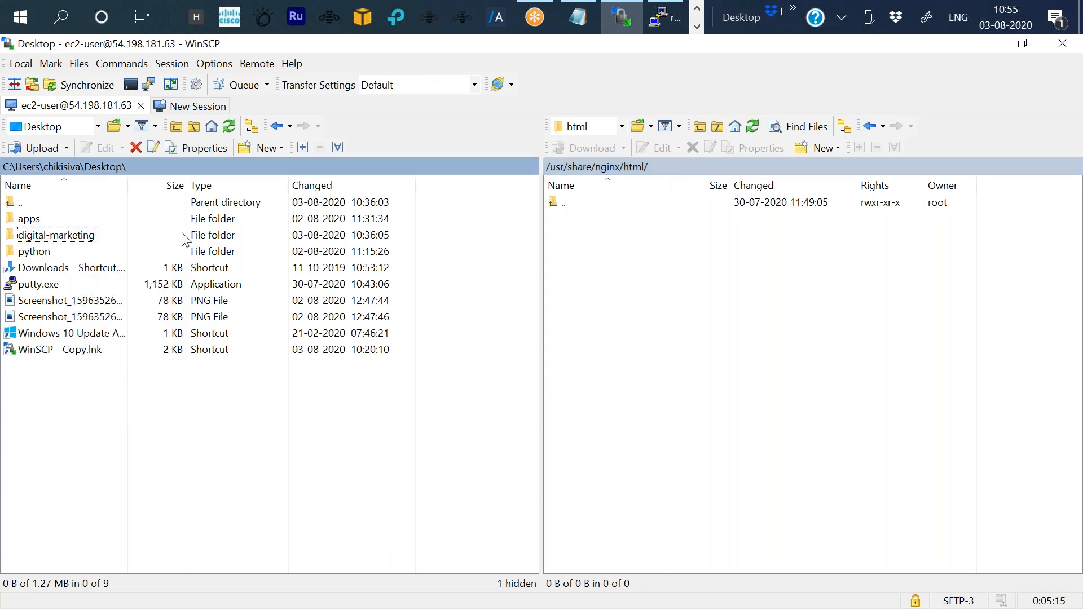
double_click(73, 235)
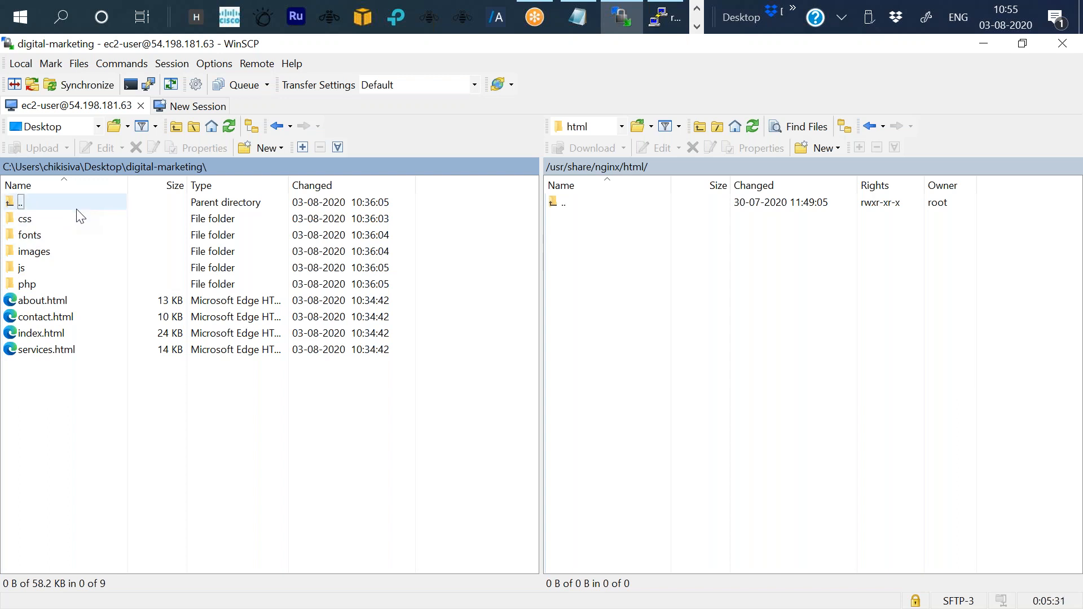
key("ctrl+a")
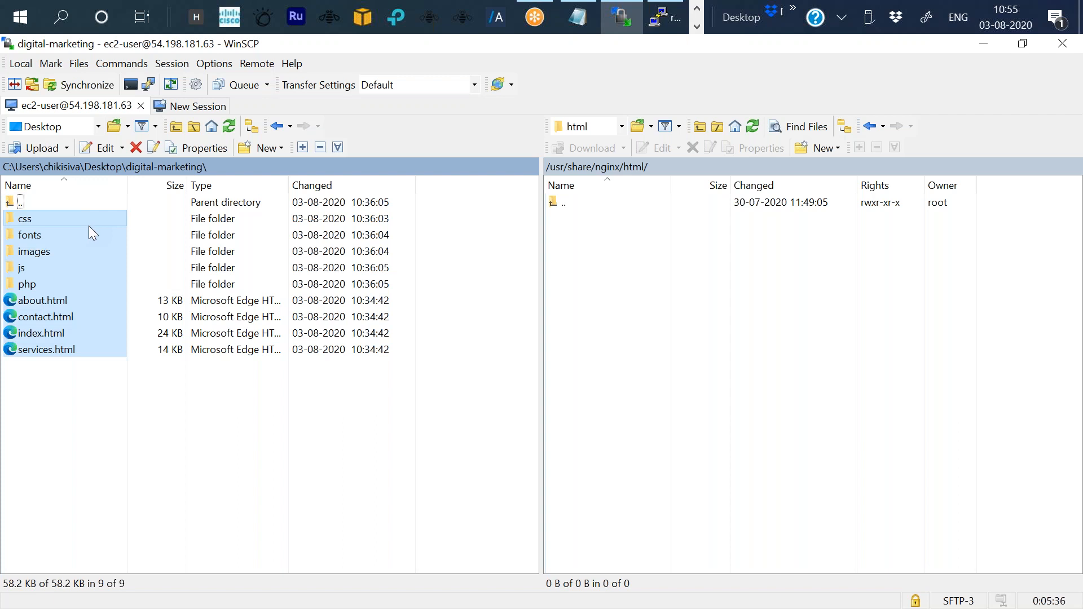
right_click(89, 225)
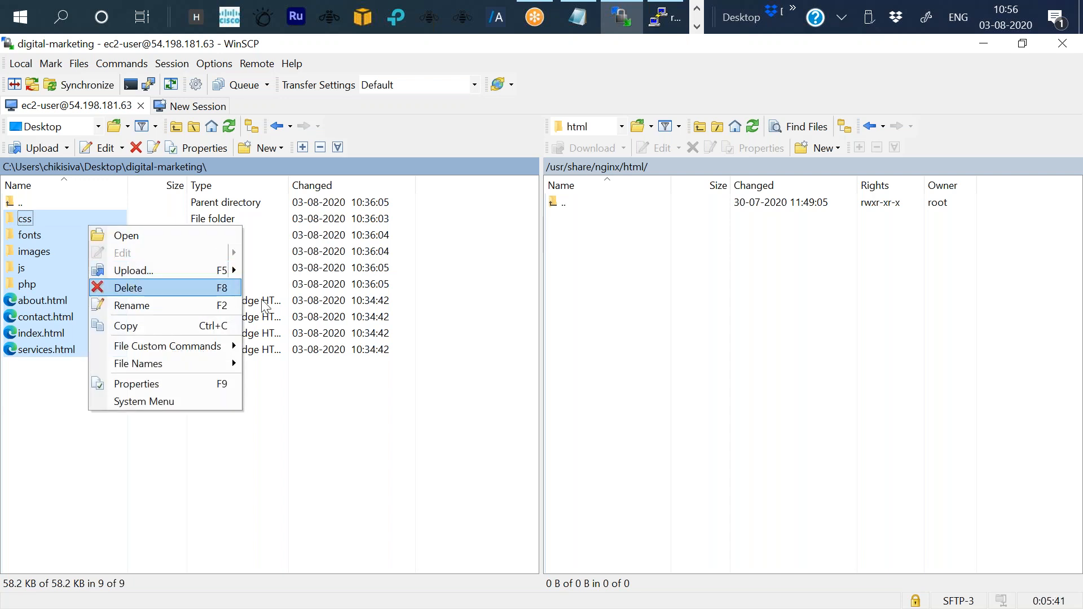
left_click(294, 396)
left_click(295, 396)
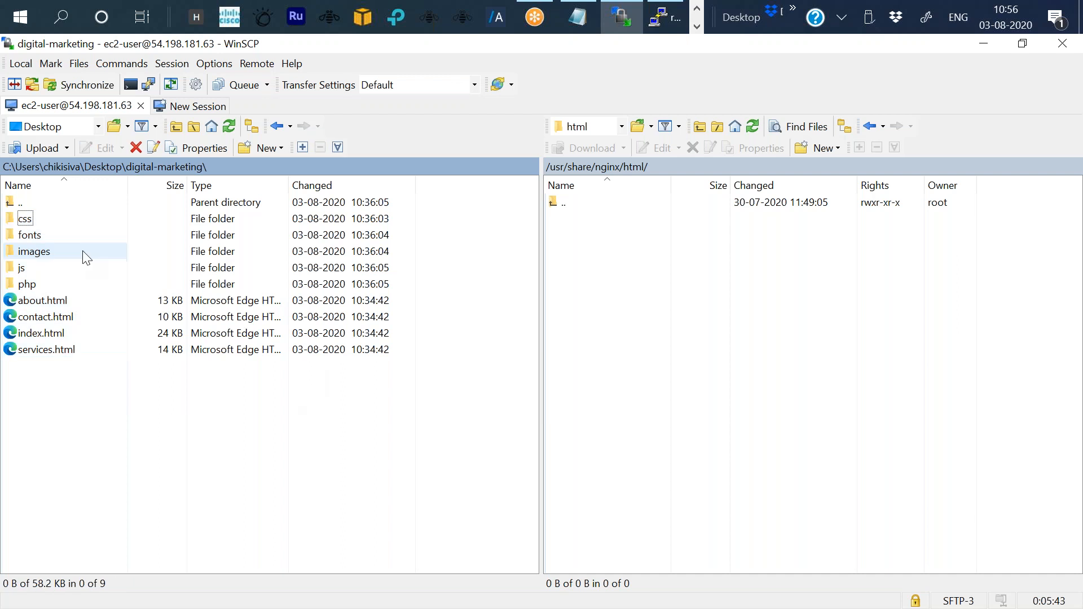
Upload all files and folders of digital-marketing to the remote /usr/share/nginx/html/ directory.
key("ctrl+a")
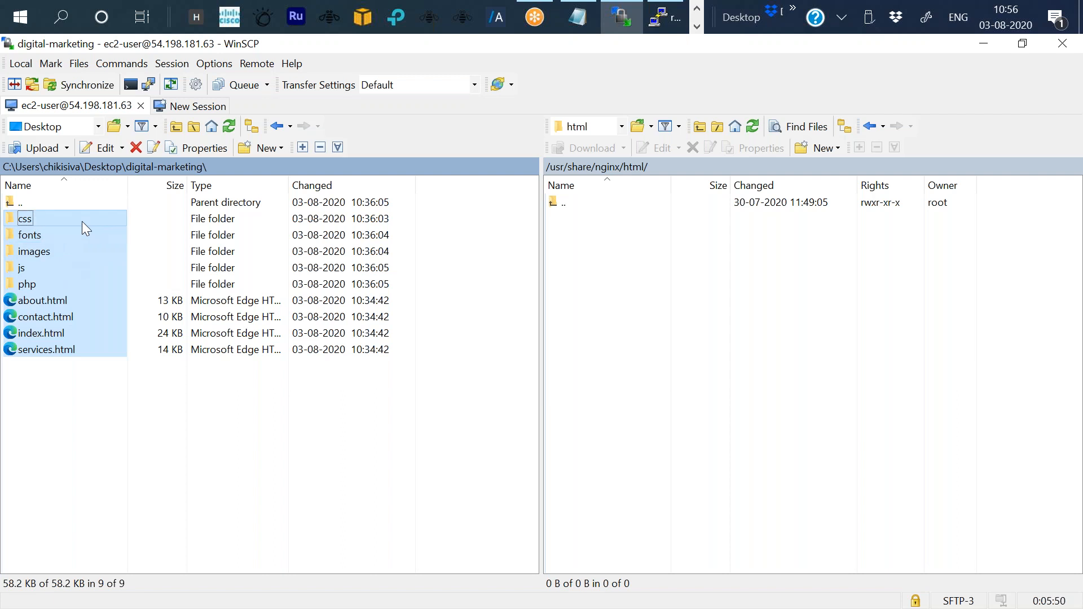
left_click_drag(87, 221, 632, 259)
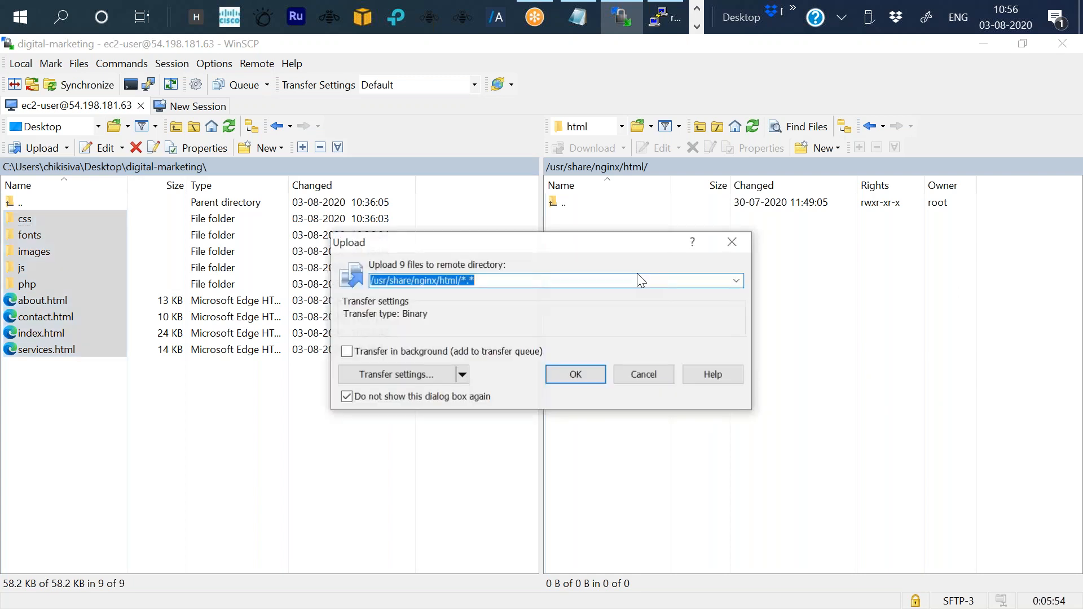
left_click(577, 379)
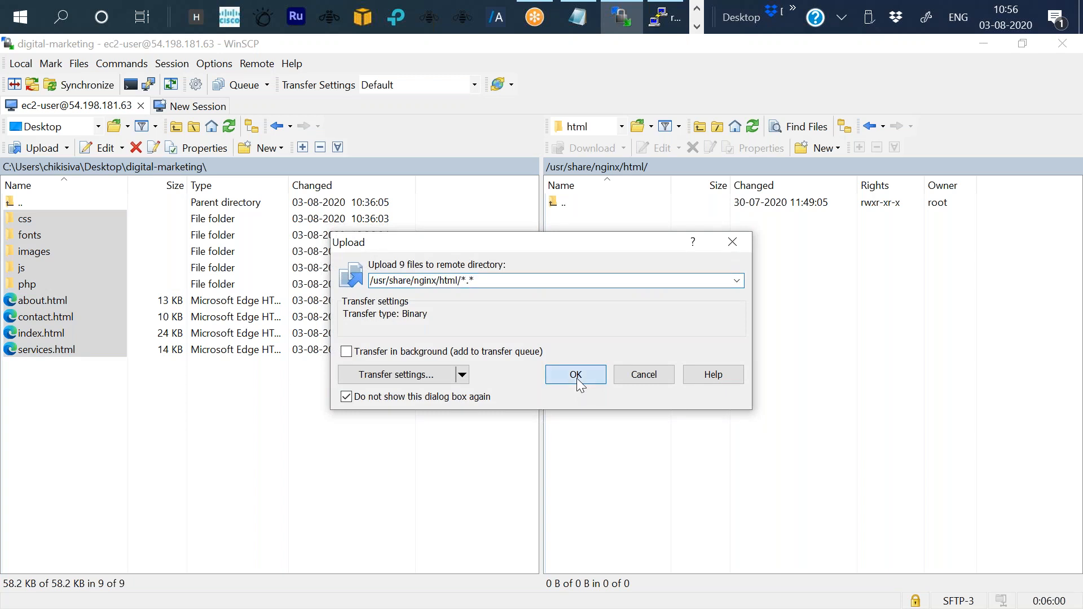
left_click(576, 377)
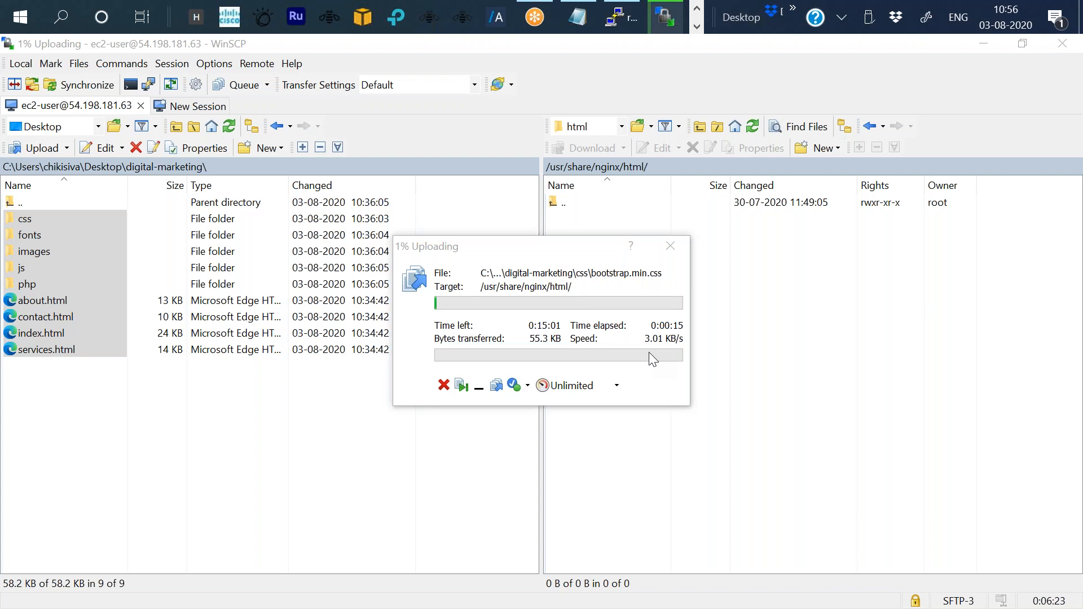
key("XF86MonBrightnessUp")
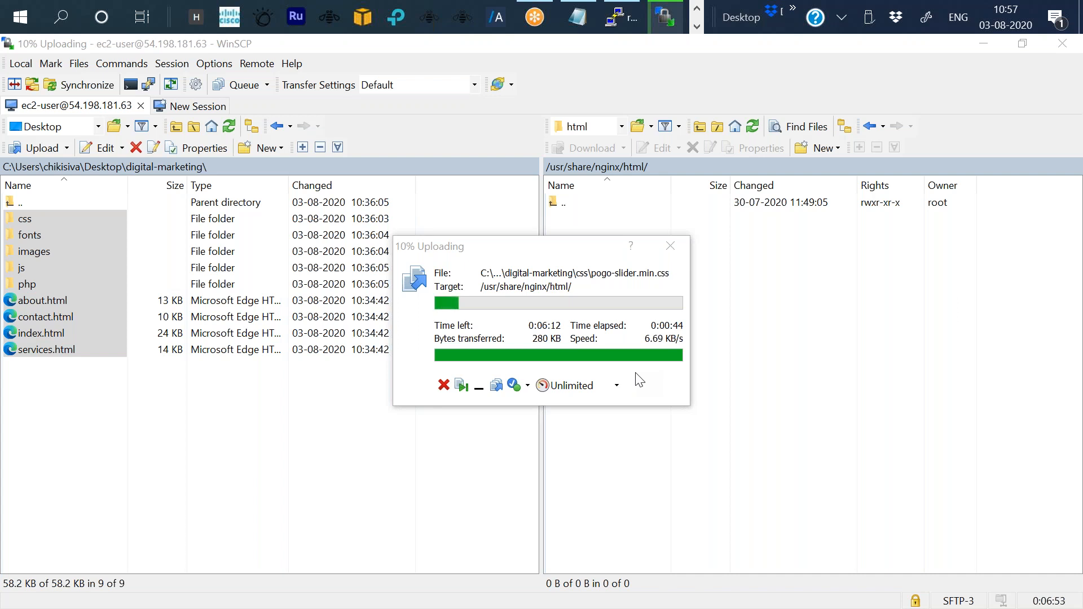
left_click(846, 14)
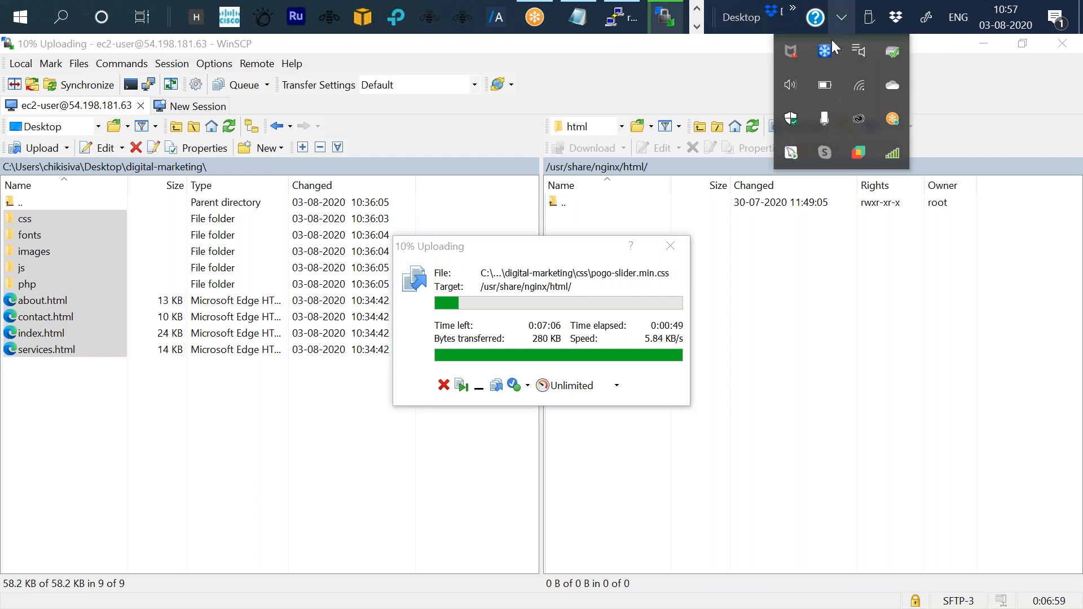
left_click(840, 18)
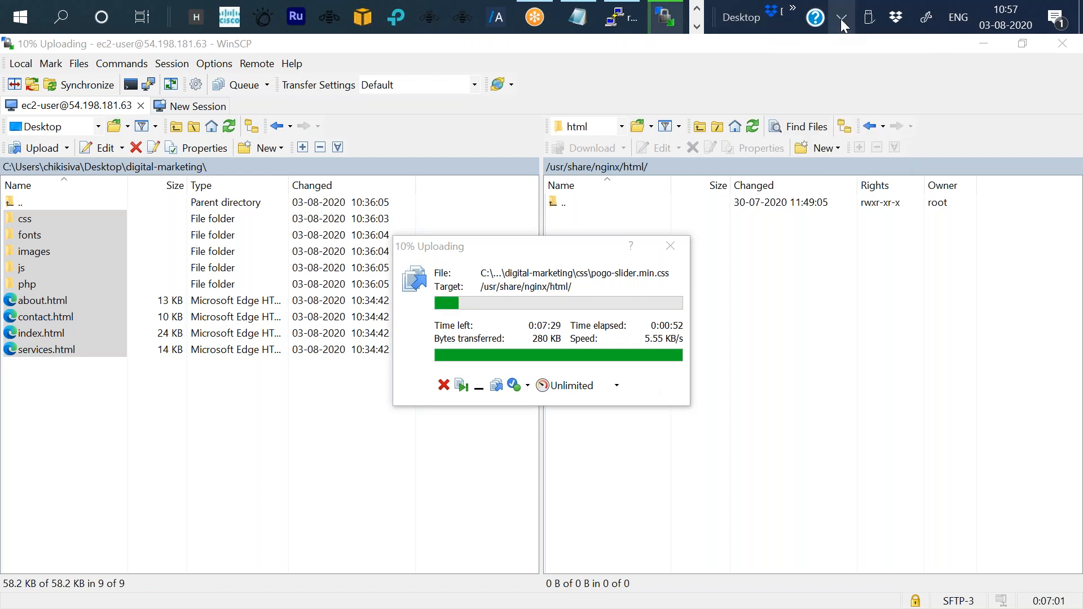
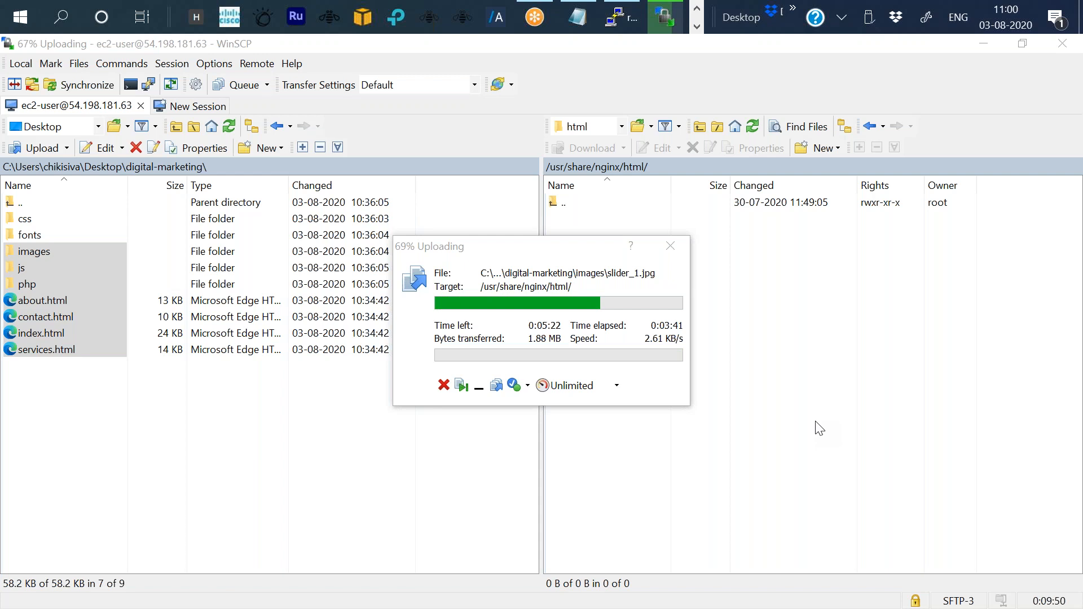
key("XF86MonBrightnessDown")
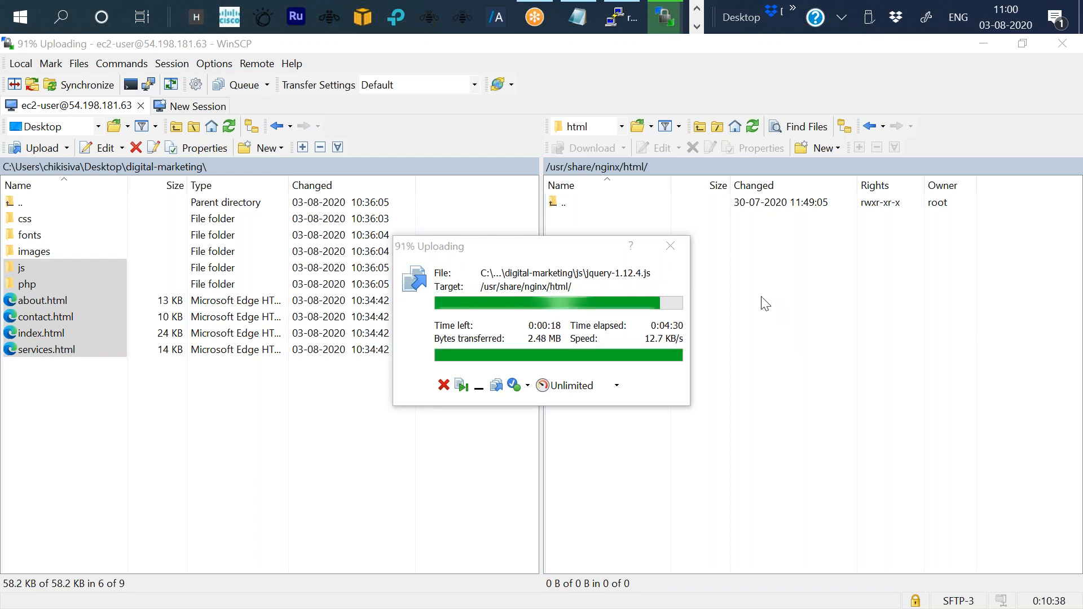
mouse_move(613, 20)
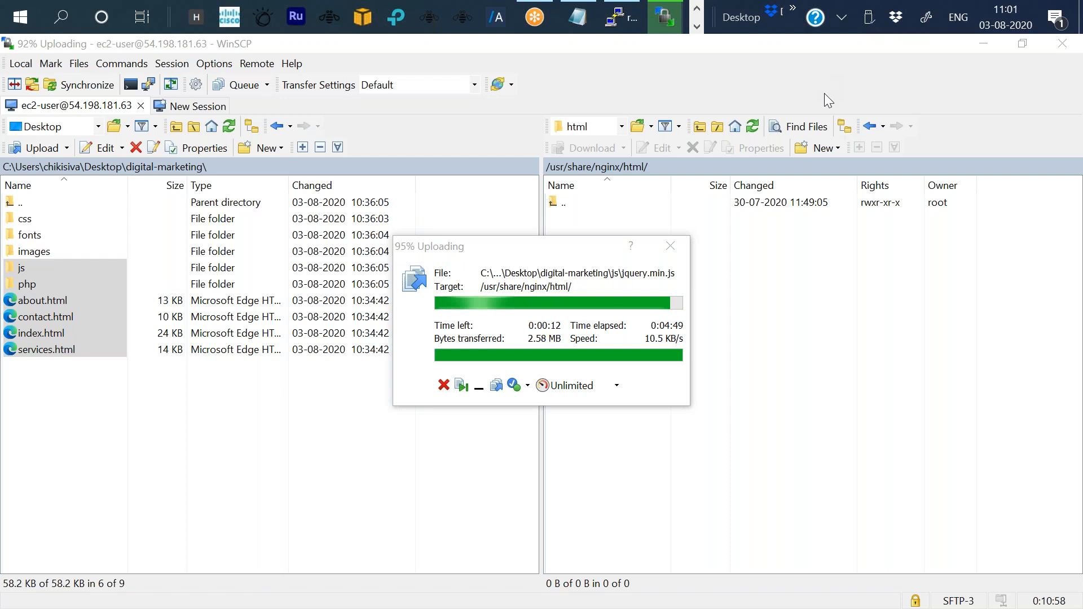
key("XF86MonBrightnessUp")
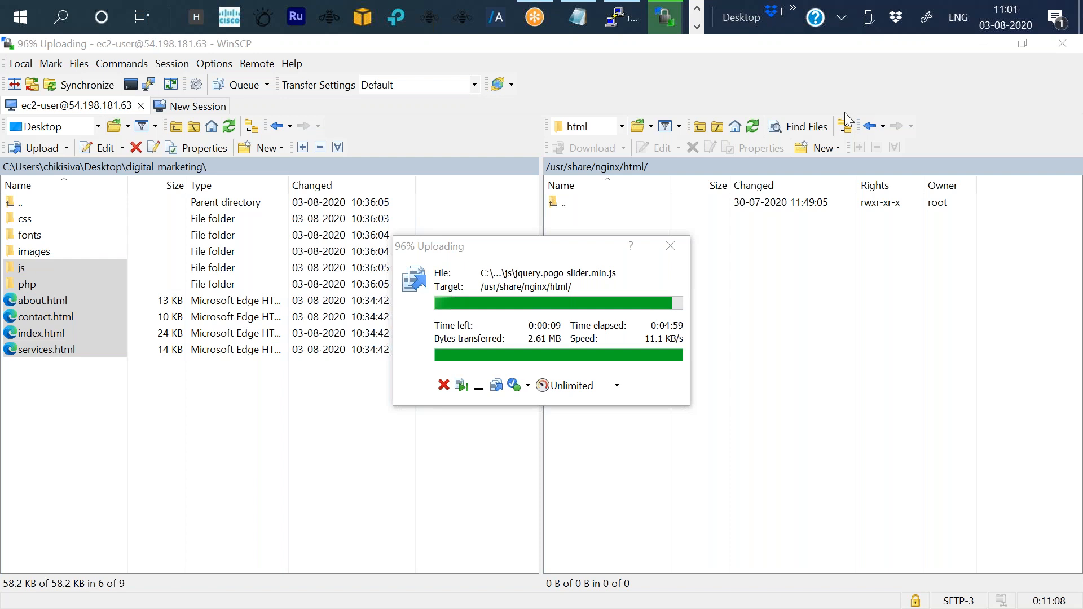
mouse_move(611, 25)
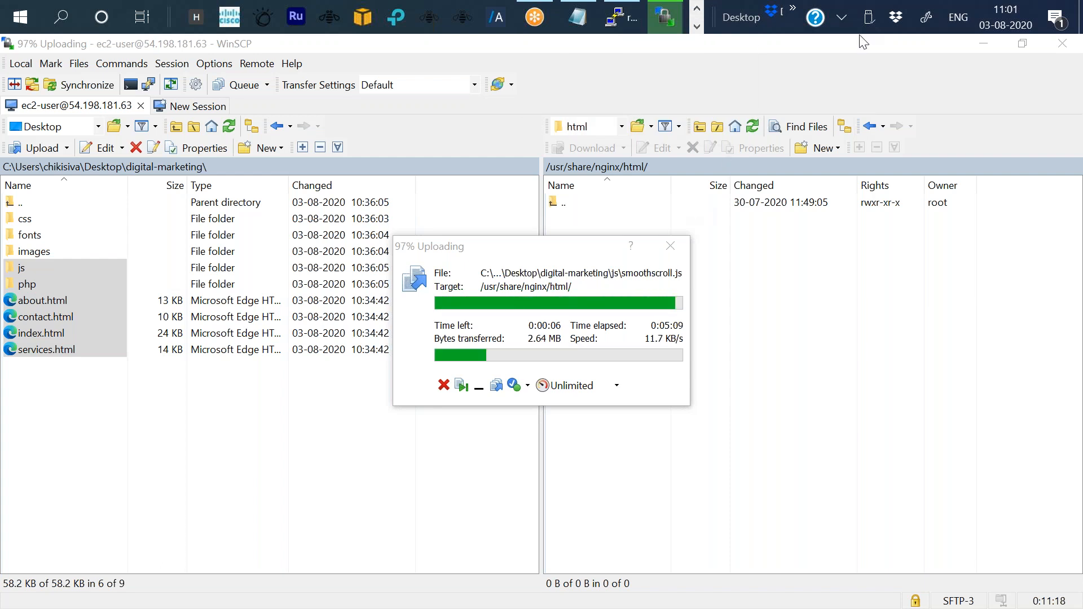
left_click(697, 10)
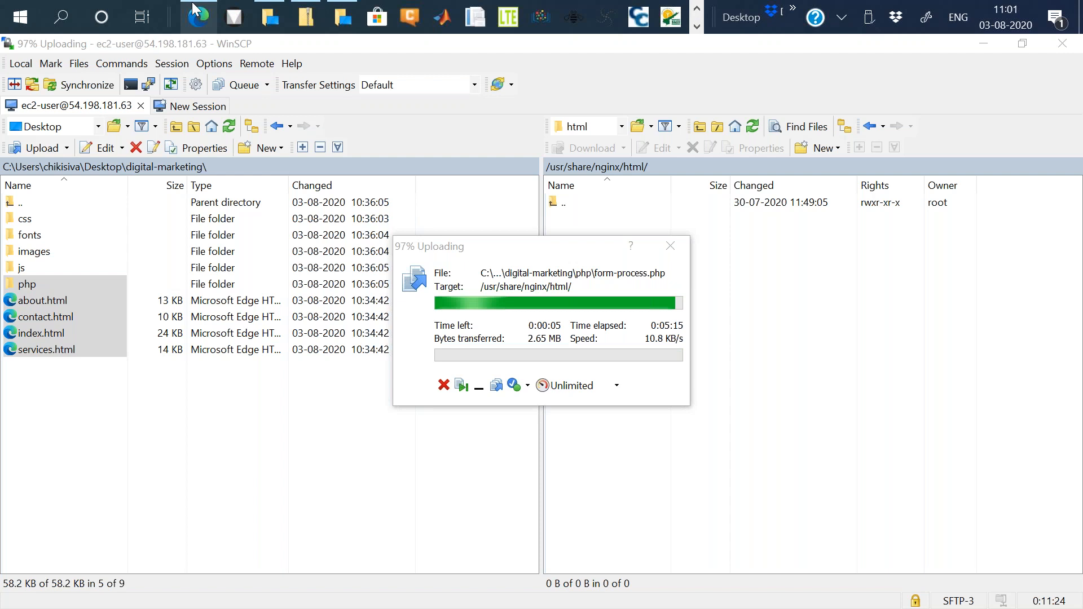
left_click(195, 11)
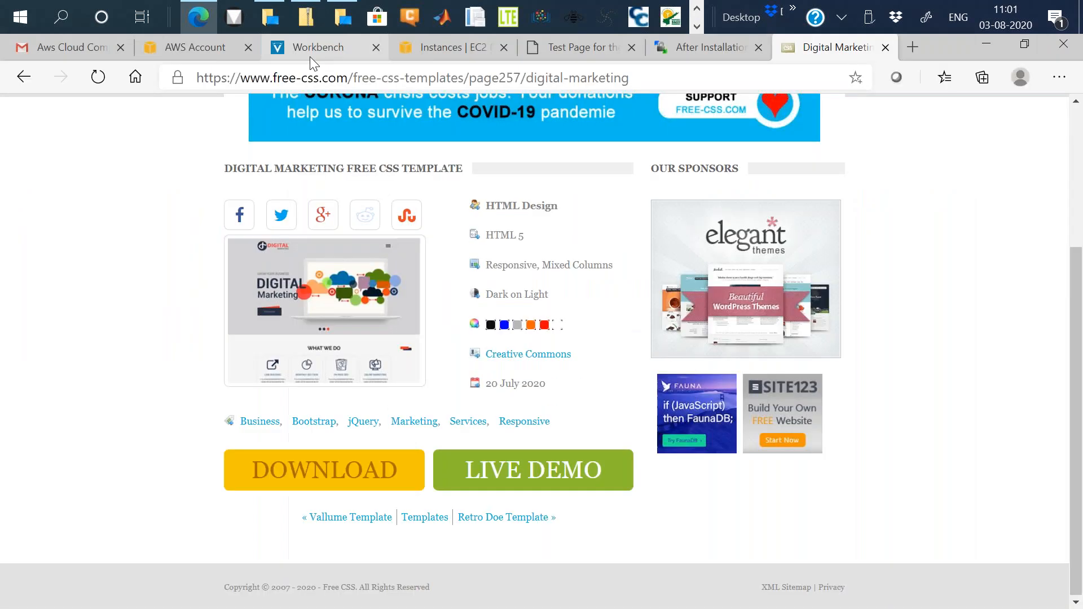
left_click(451, 57)
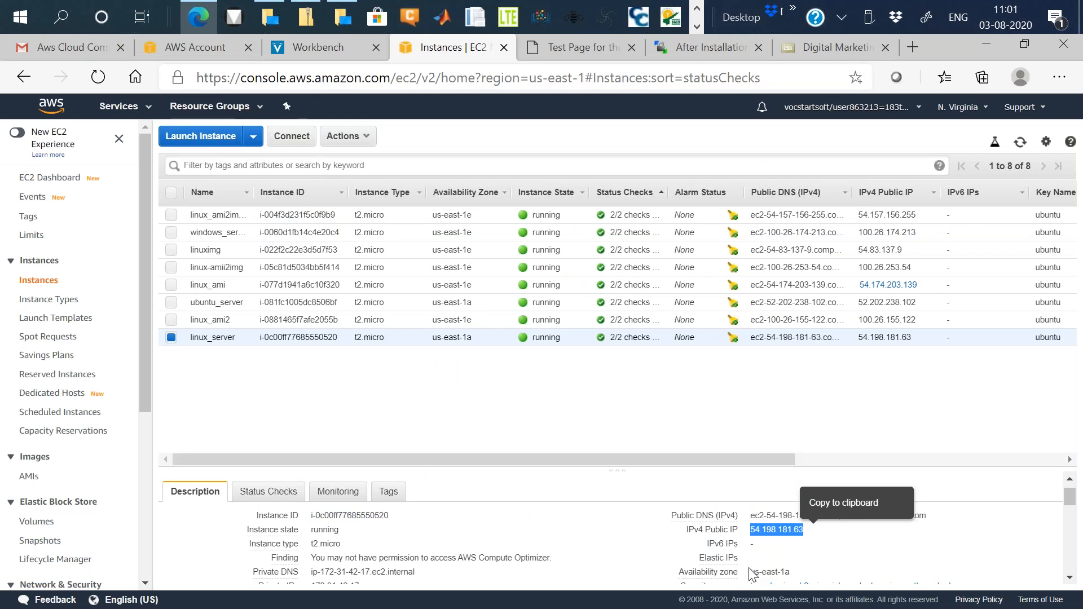
key("alt+Tab")
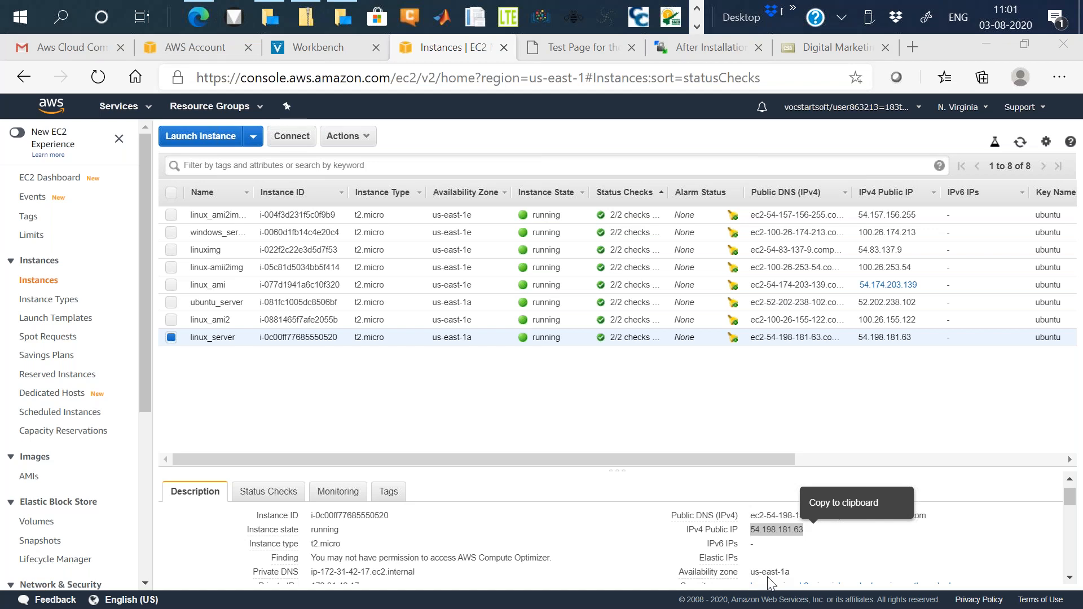
left_click(985, 43)
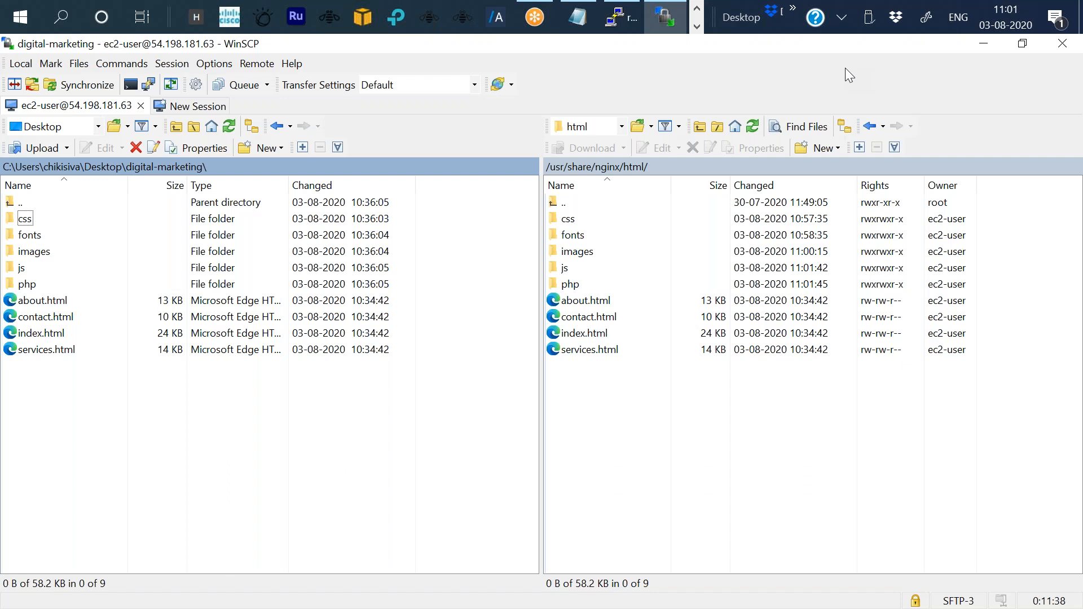
left_click(671, 17)
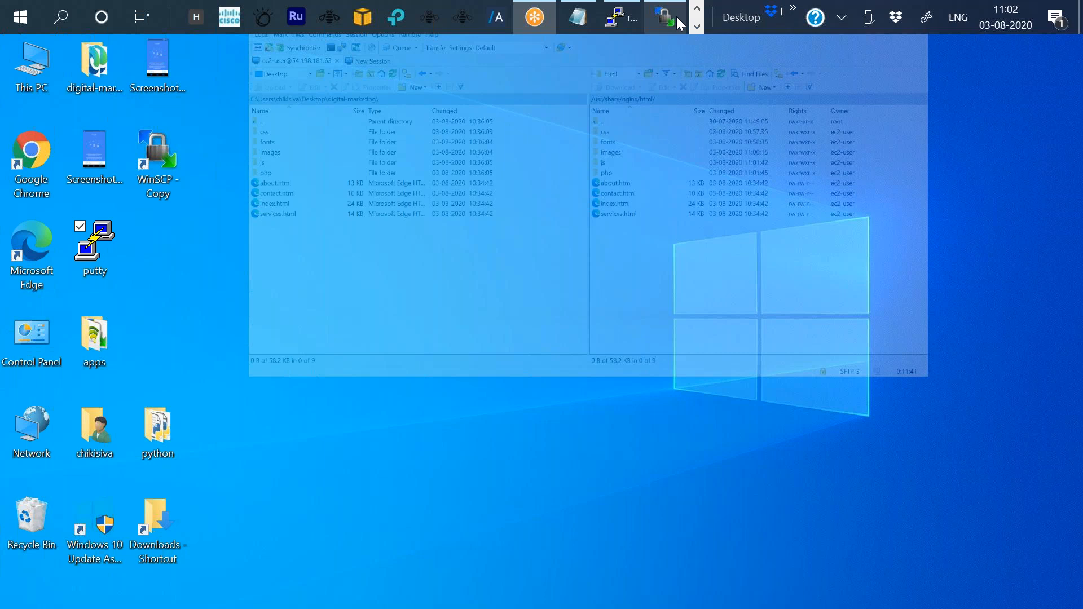
left_click(675, 16)
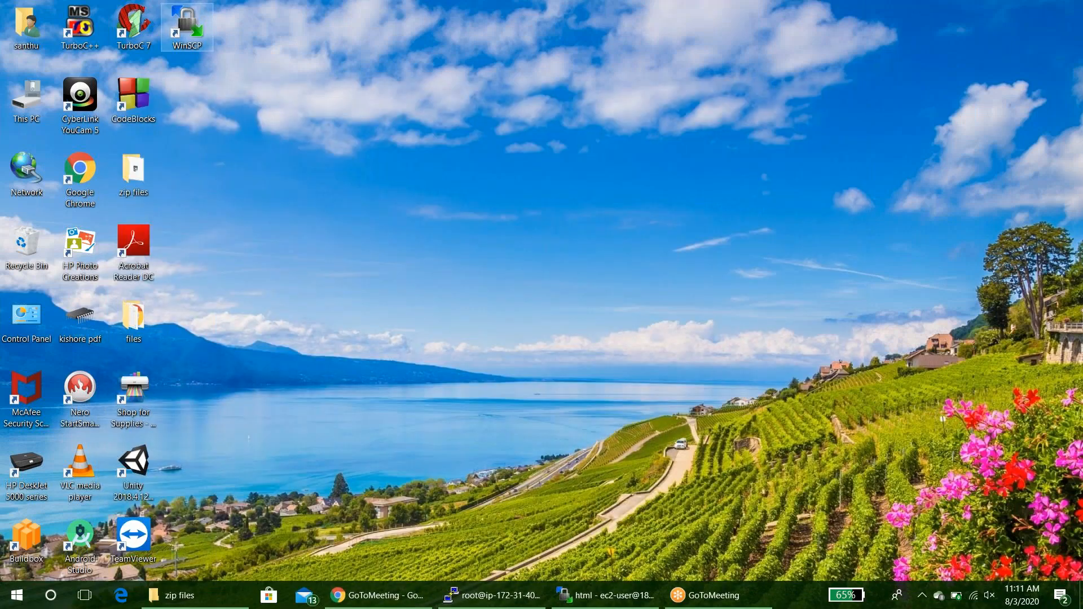
Return to WinSCP and dismiss the error dialog about deleting icons/poweredby.png.
left_click(1069, 55)
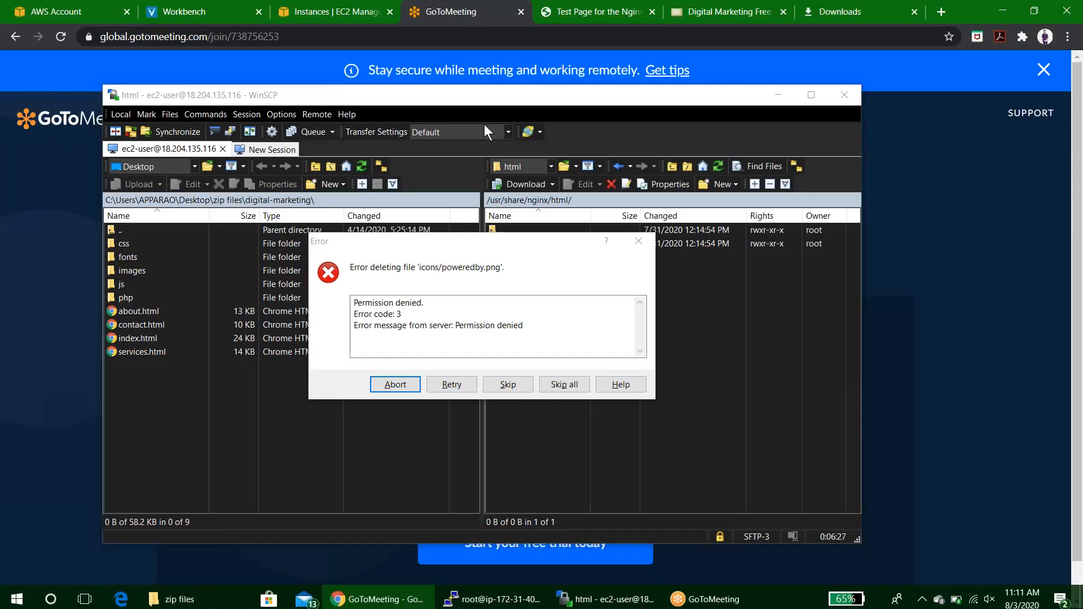
left_click(320, 15)
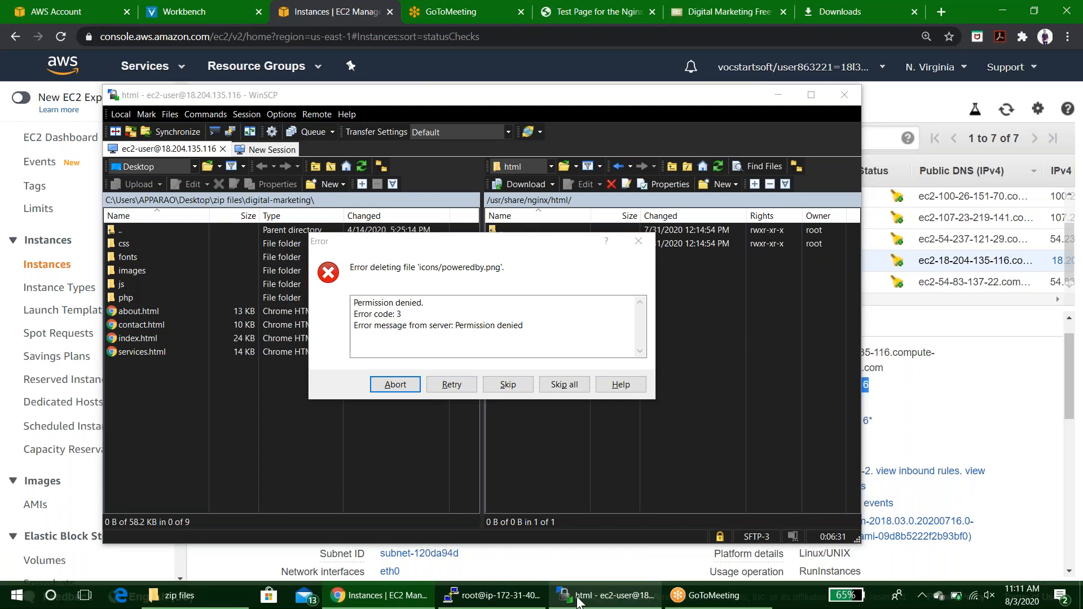
mouse_move(570, 602)
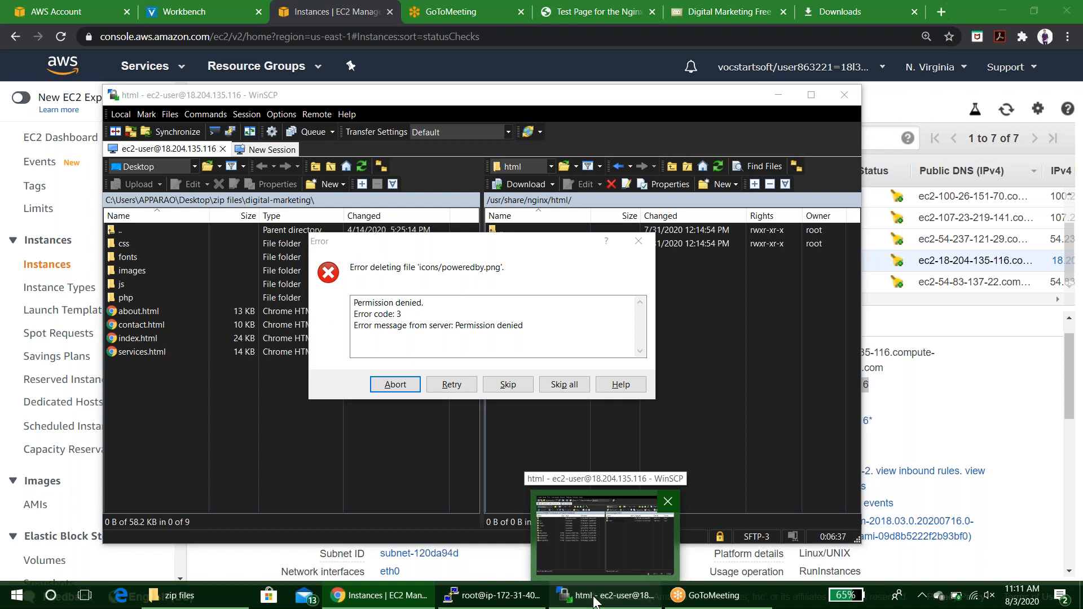
left_click(595, 602)
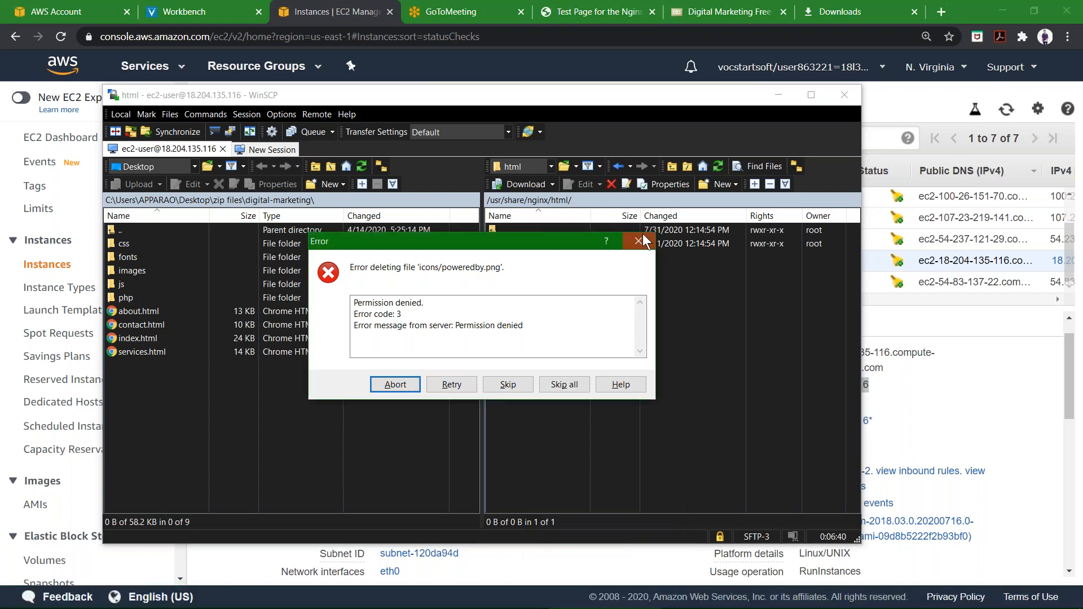
left_click(643, 239)
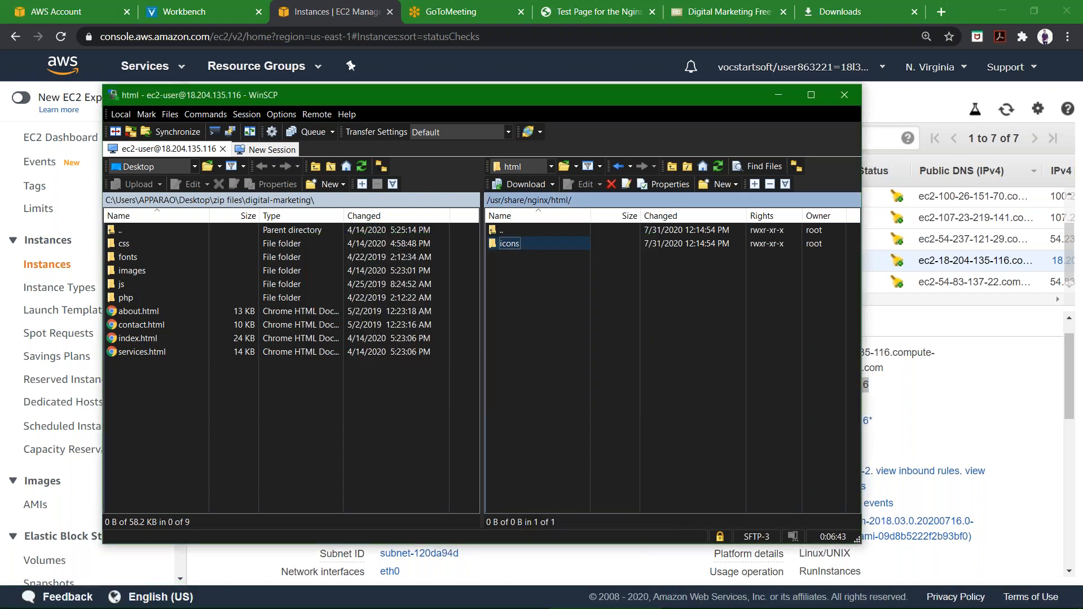
In the server terminal, run chmod 777 /usr/share/nginx/html/icons.
mouse_move(707, 597)
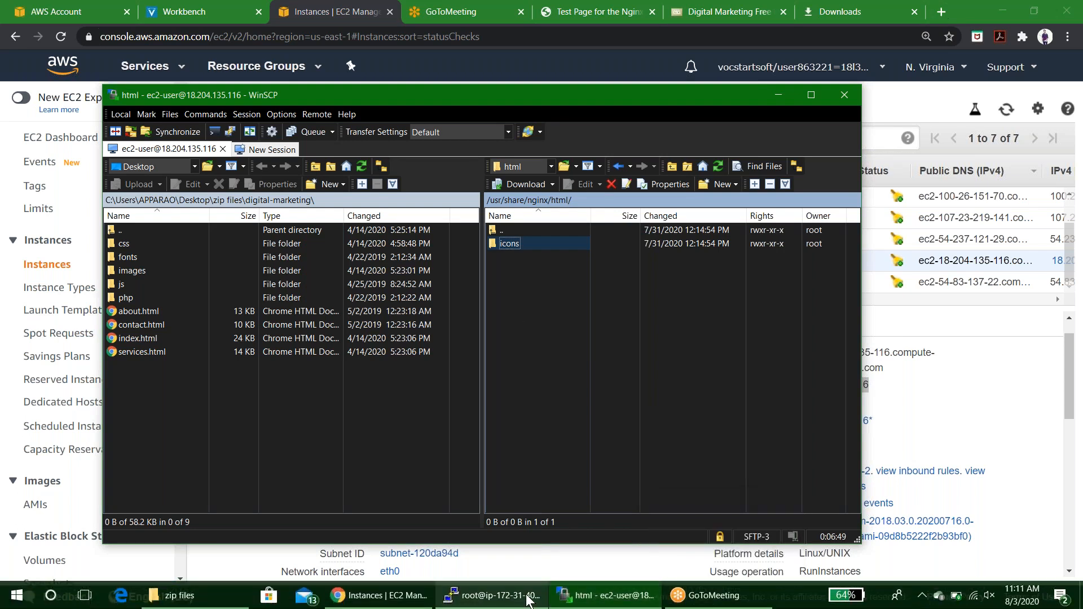
left_click(527, 596)
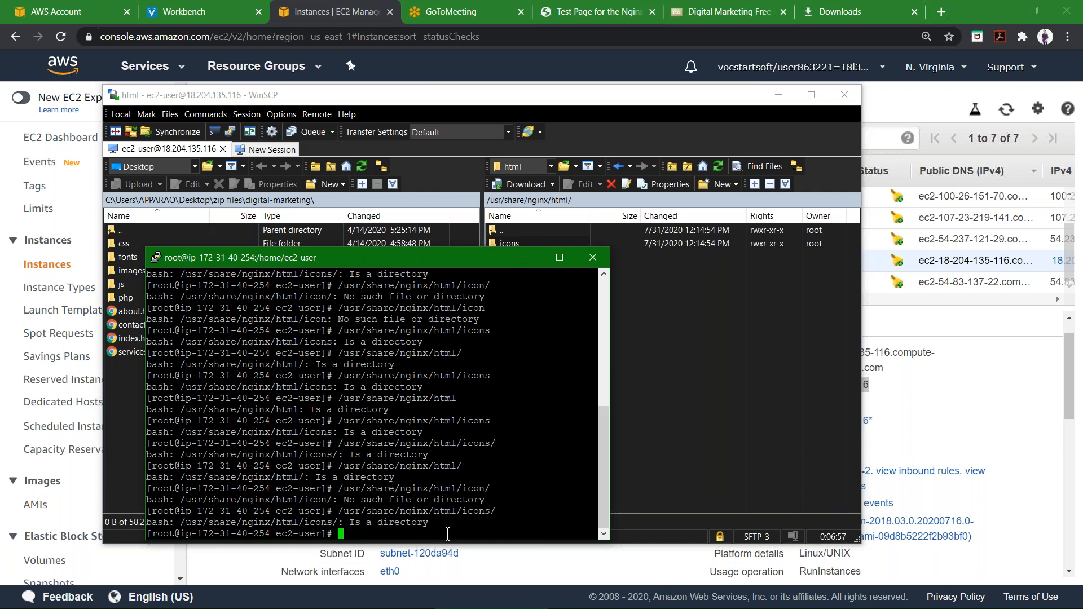
type("chmod 777 /usr/share/ngi")
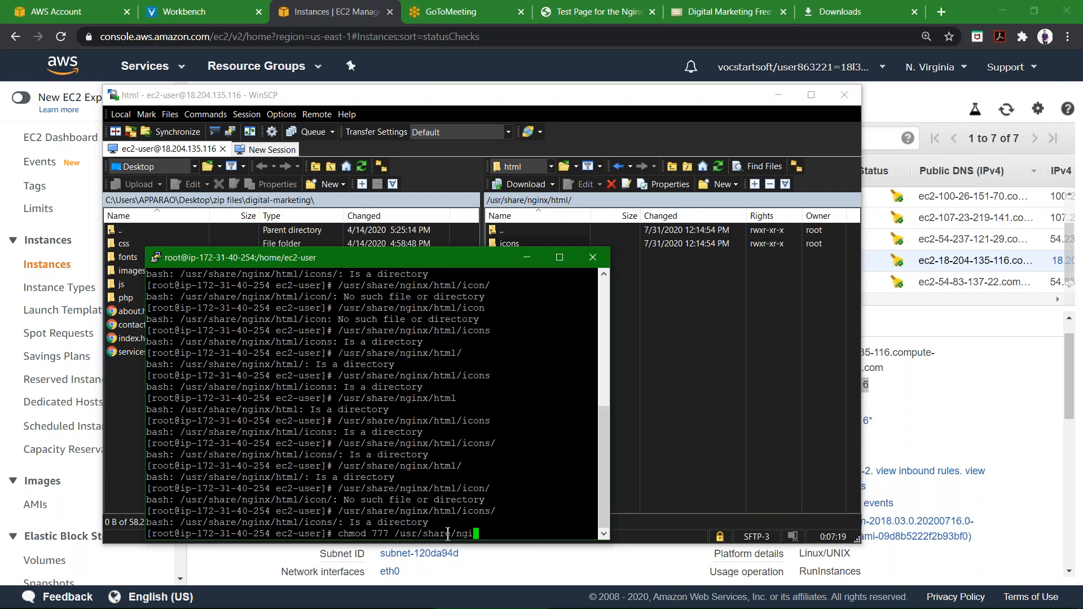
type("nx/html/icons")
key("Return")
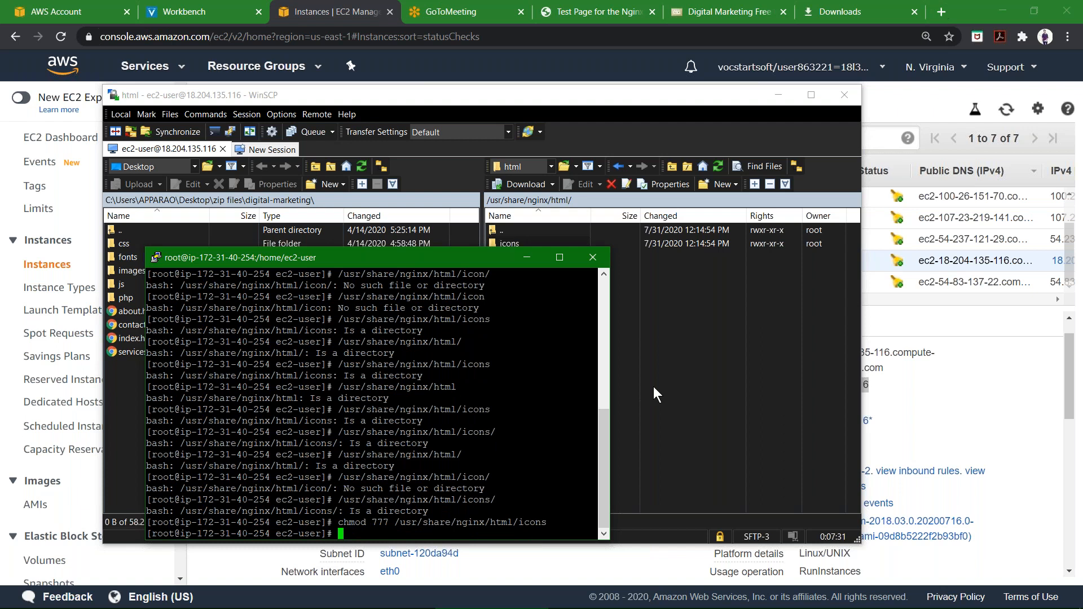
Delete the icons folder from the remote /usr/share/nginx/html/ folder.
left_click(522, 246)
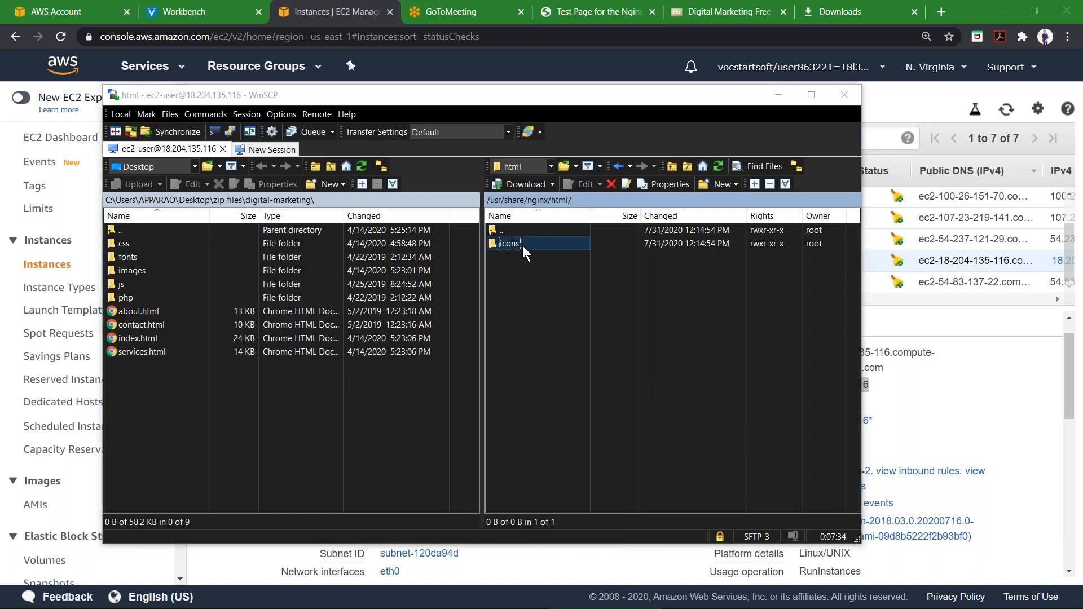
key("Delete")
key("Return")
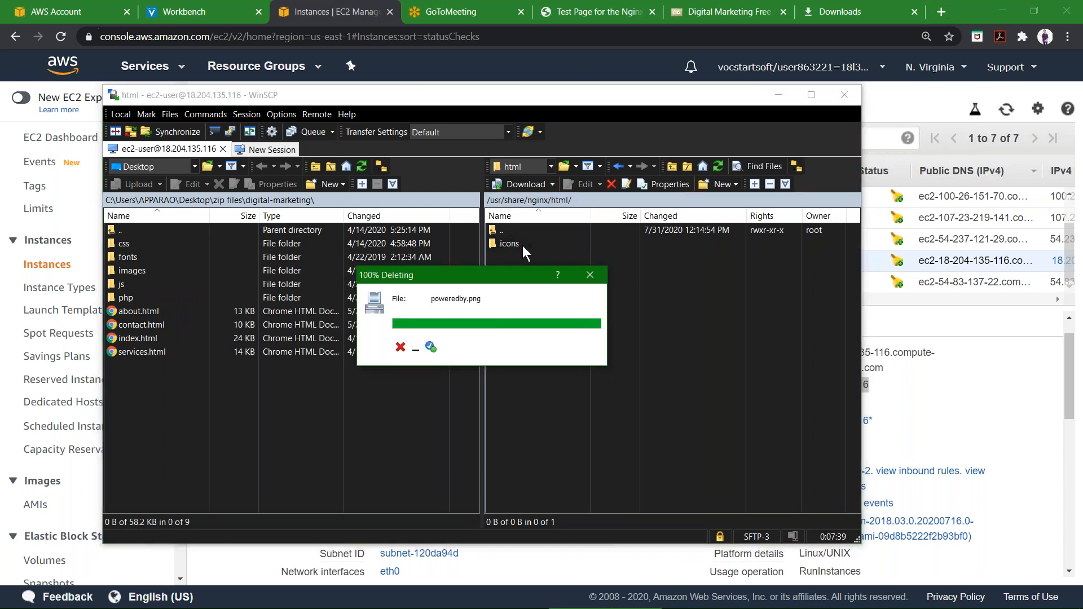
Upload all local digital-marketing files and folders to the remote /usr/share/nginx/html/ directory.
left_click(200, 290)
key("ctrl+a")
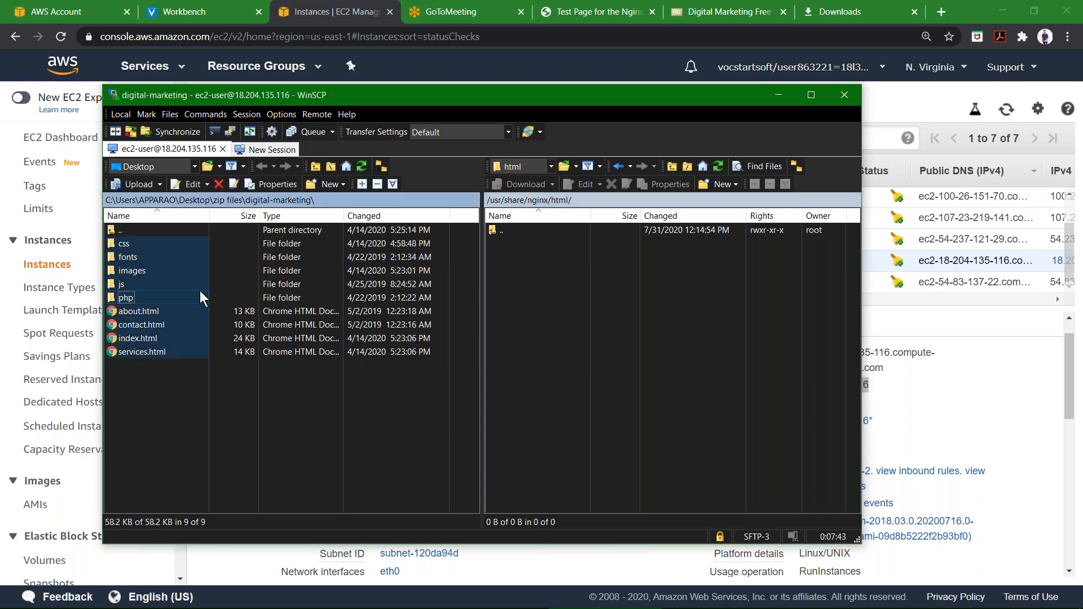
left_click(499, 265)
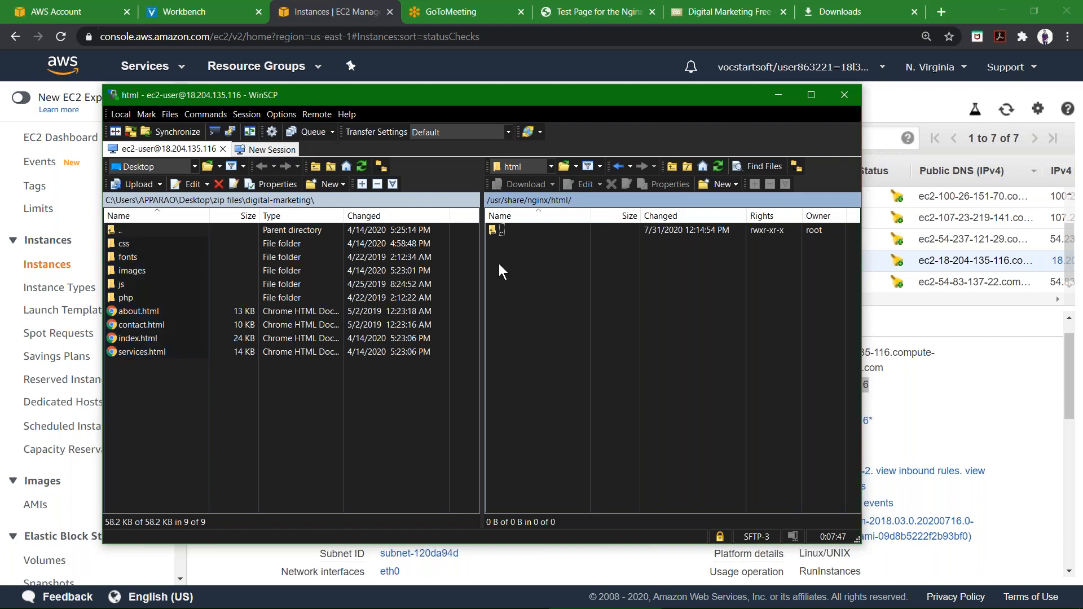
key("ctrl+v")
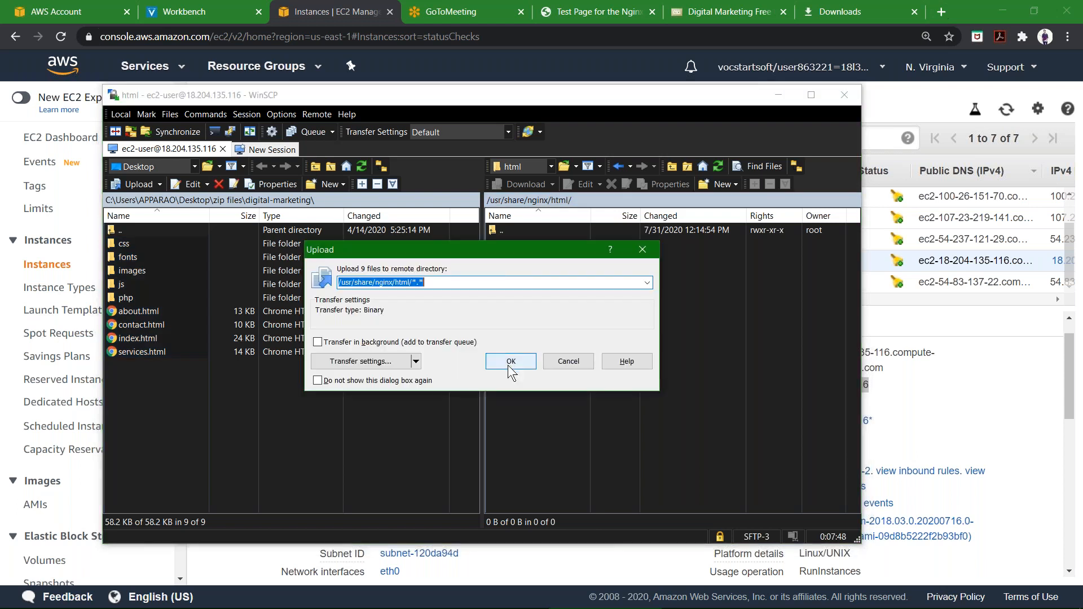
left_click(508, 364)
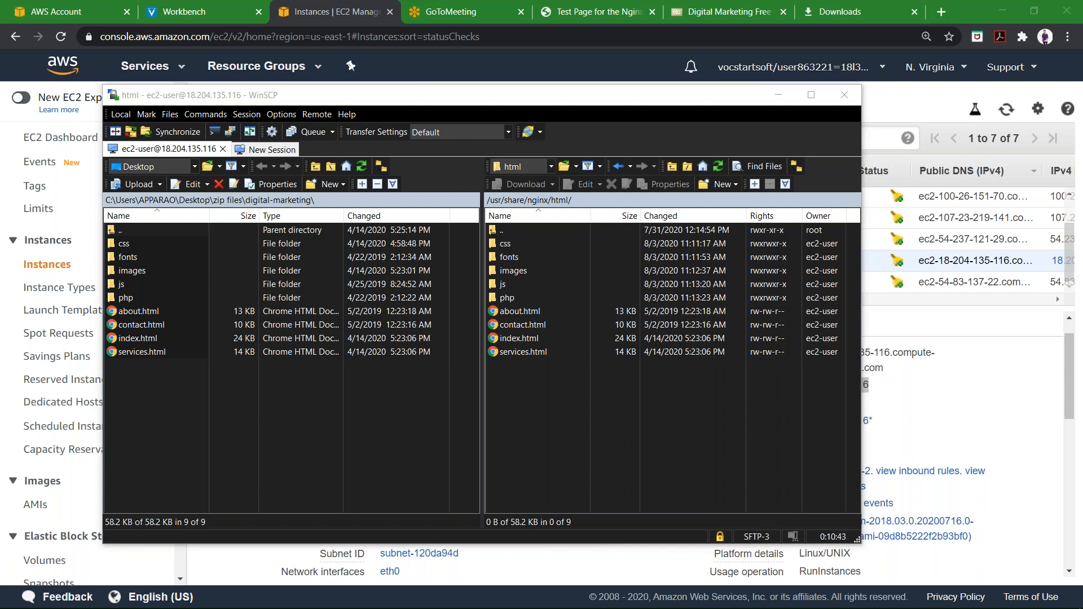
Copy the instance's IPv4 public IP from the EC2 console and open it in a new browser tab.
left_click(590, 51)
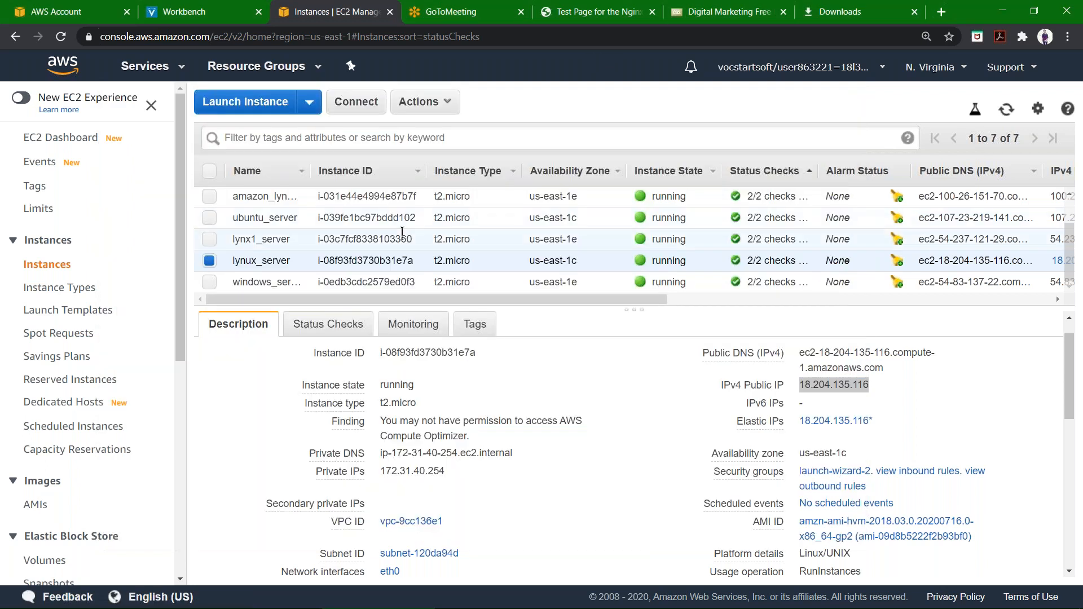
mouse_move(890, 390)
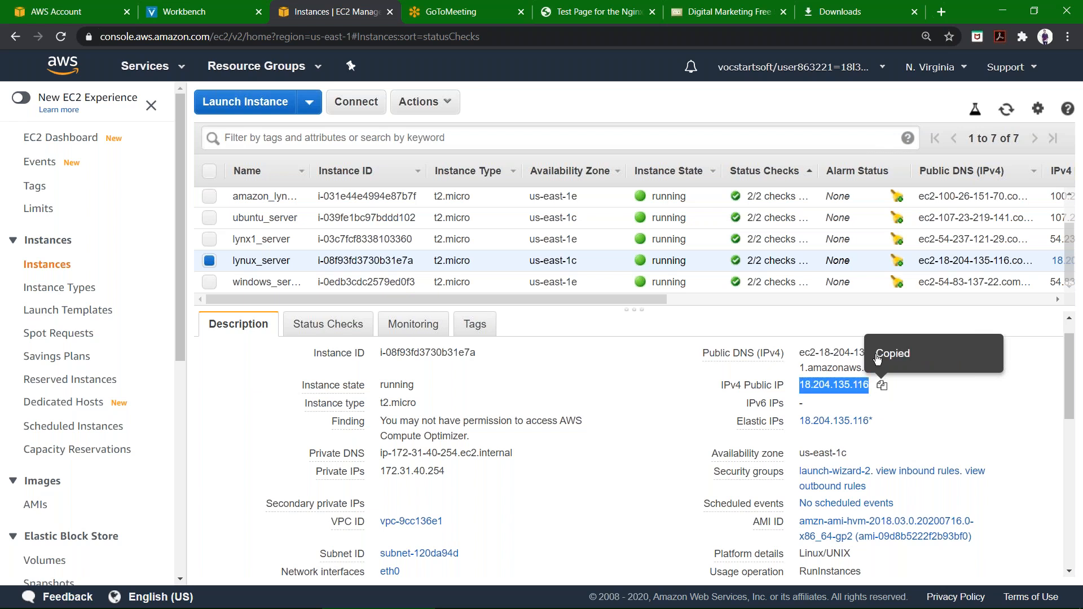
left_click(941, 11)
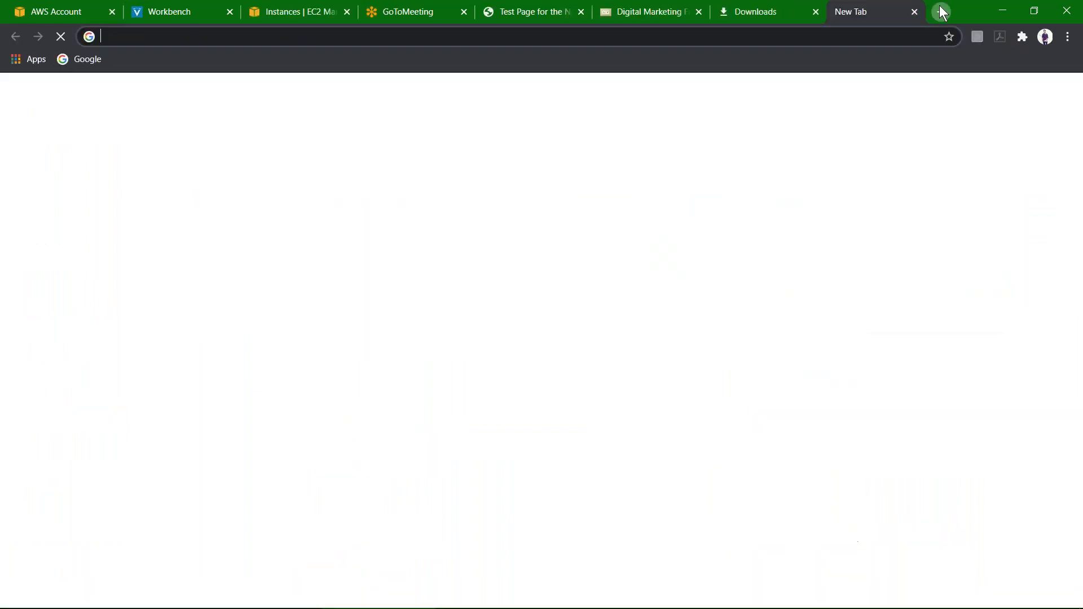
key("ctrl+v")
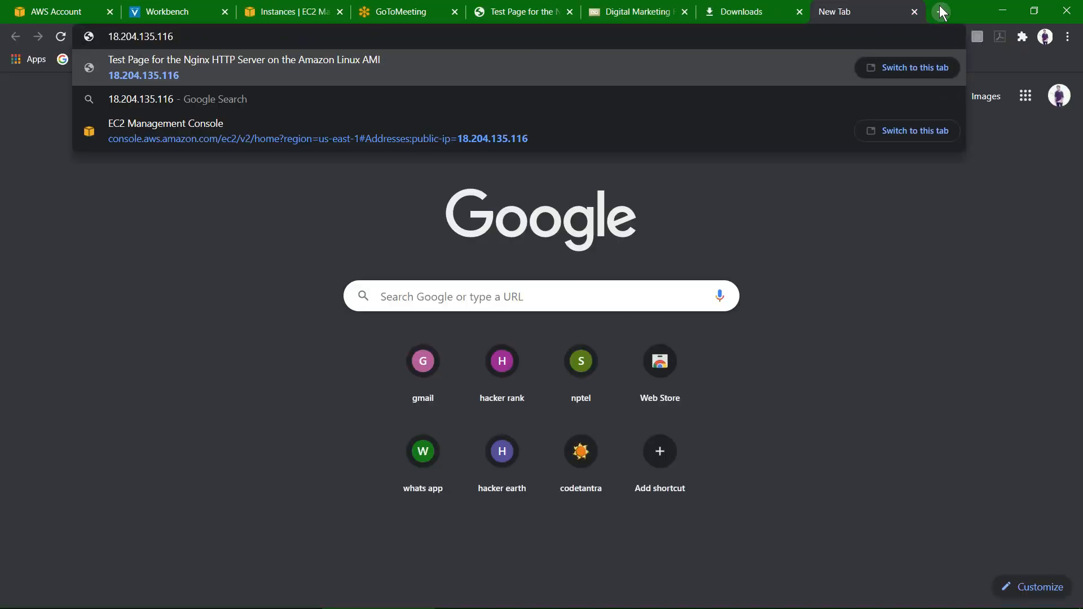
key("Return")
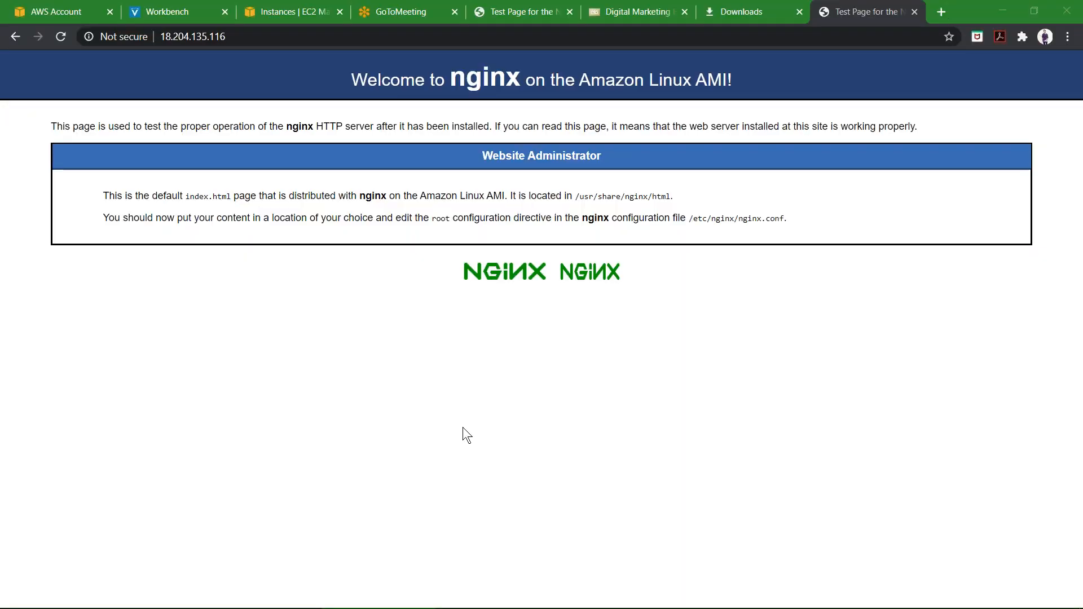
key("super+Tab")
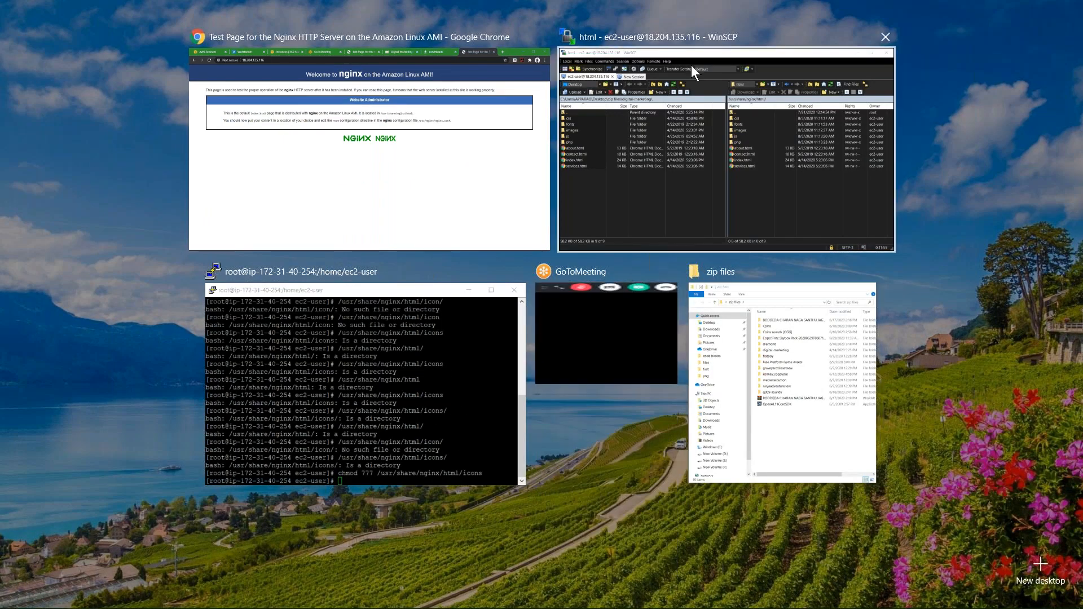
left_click(691, 79)
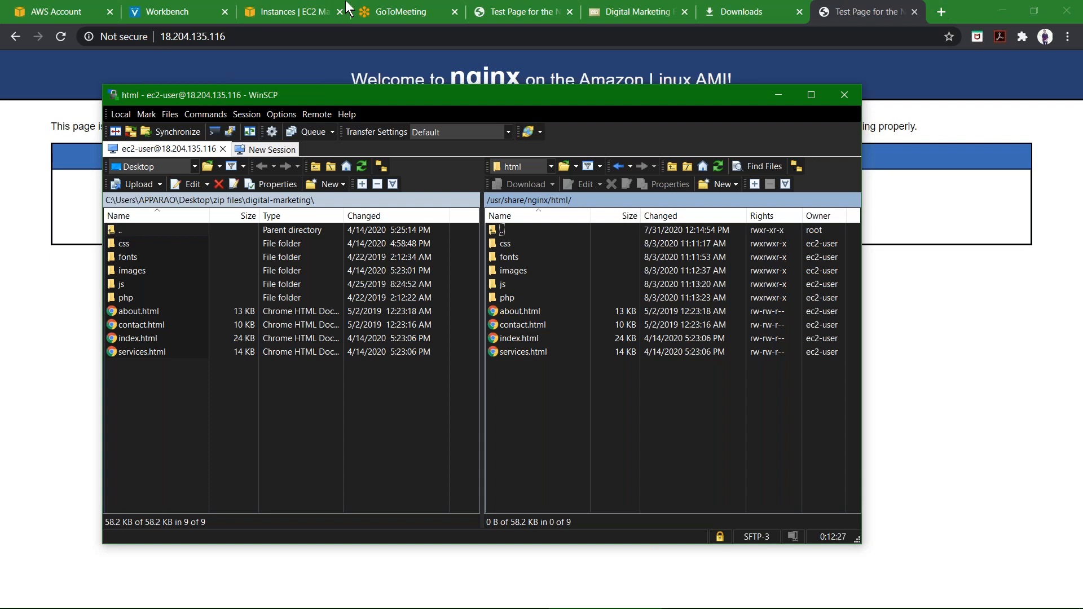
left_click(280, 12)
left_click(280, 11)
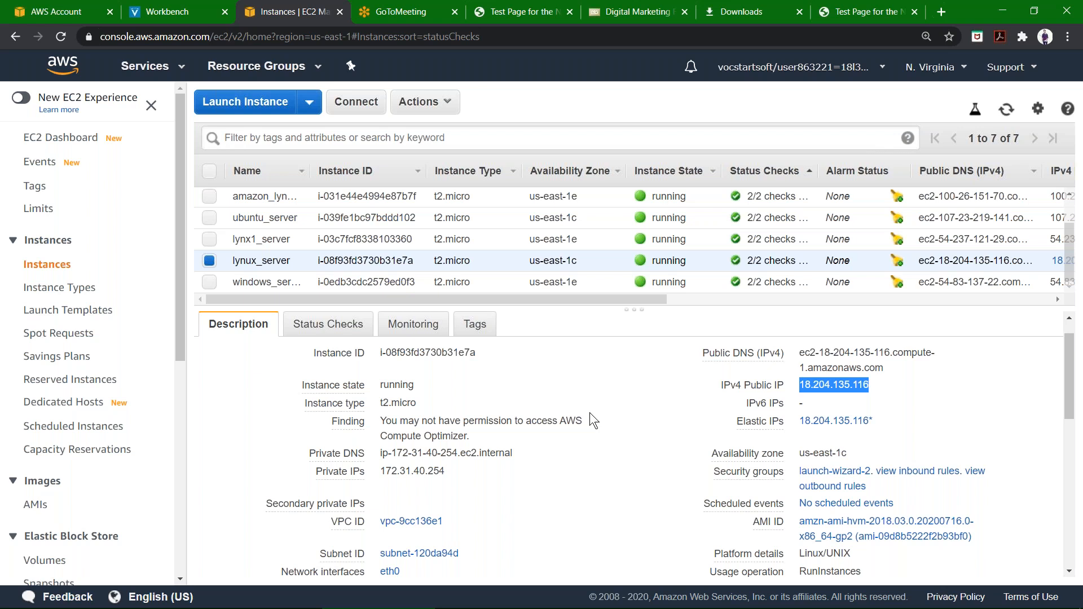
key("super+Tab")
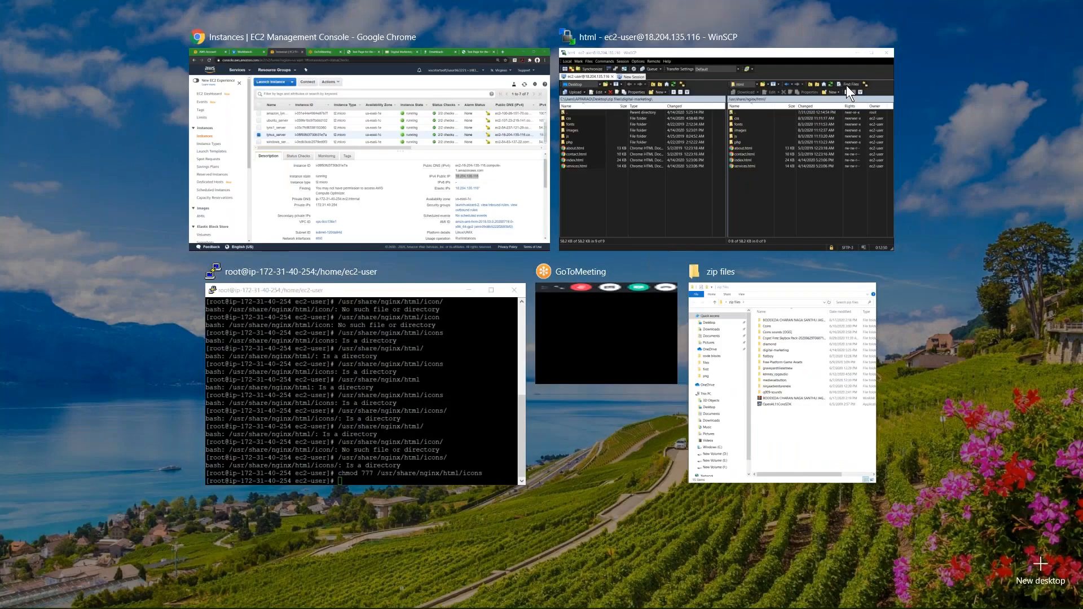
left_click(846, 85)
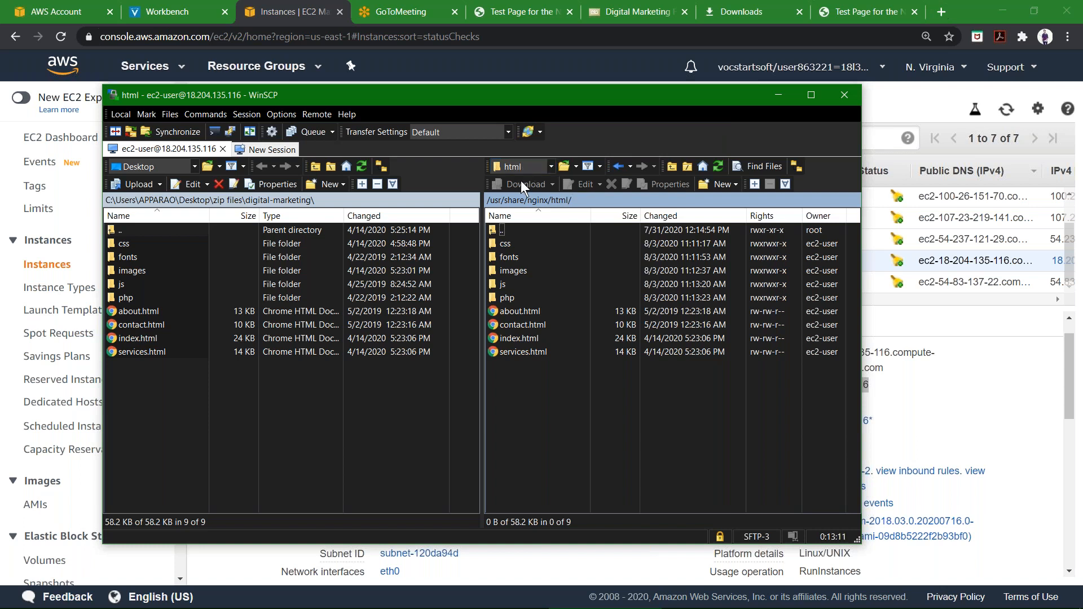
Reload the instance's IP page in the browser and scroll through the deployed digital marketing website.
left_click(514, 167)
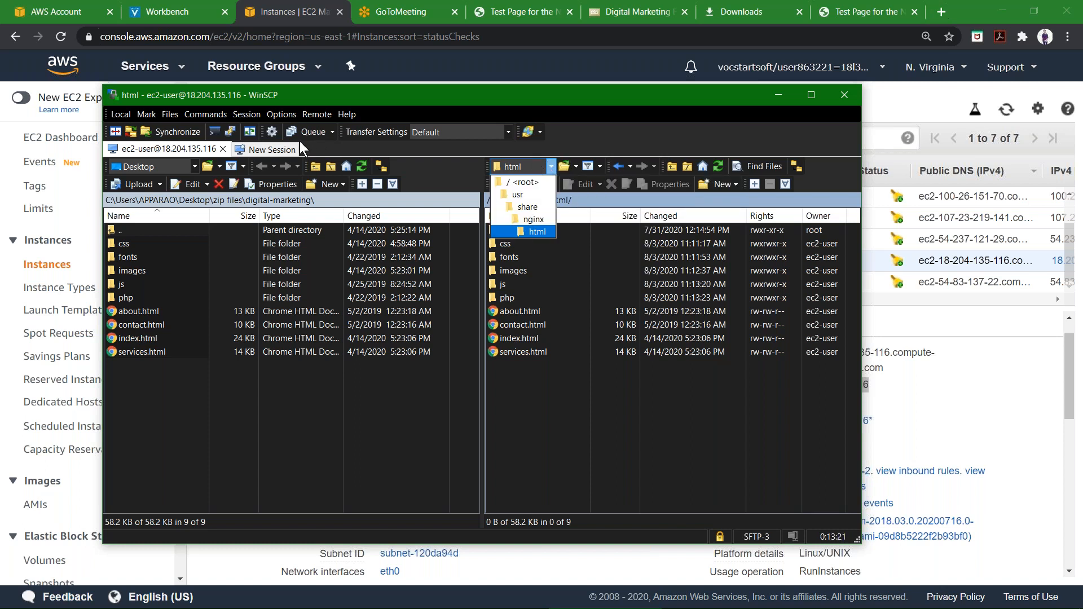
left_click(716, 164)
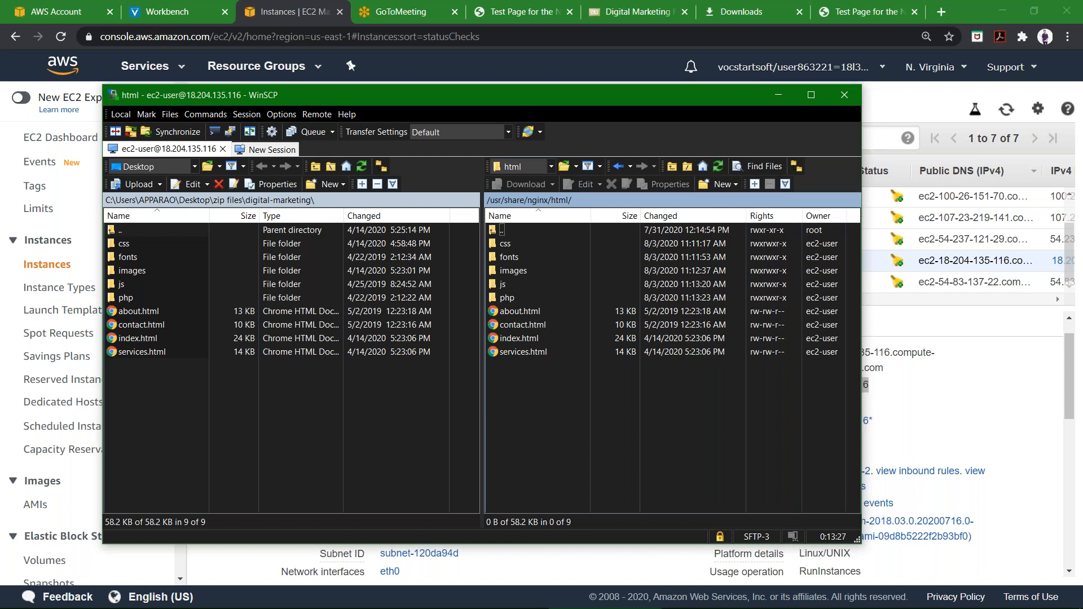
left_click(863, 11)
key("F5")
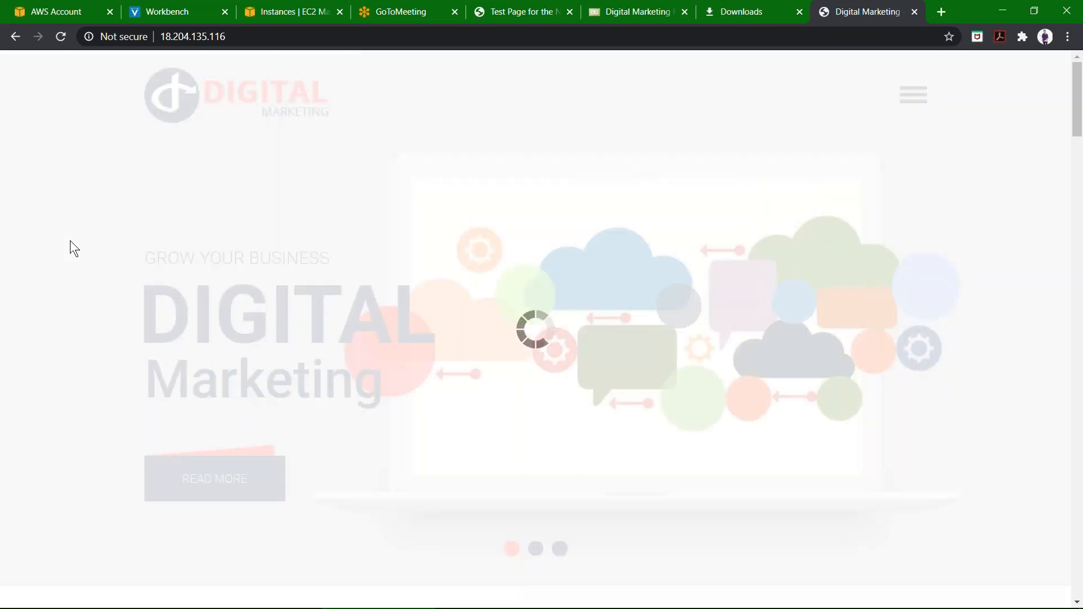
scroll(397, 238, "down", 1)
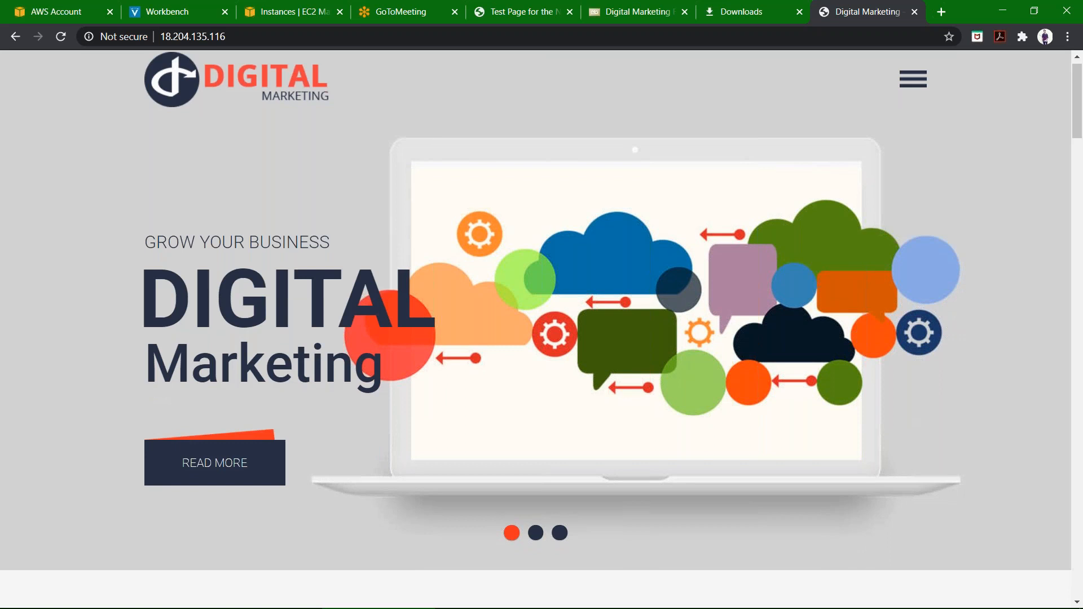
scroll(397, 238, "down", 5)
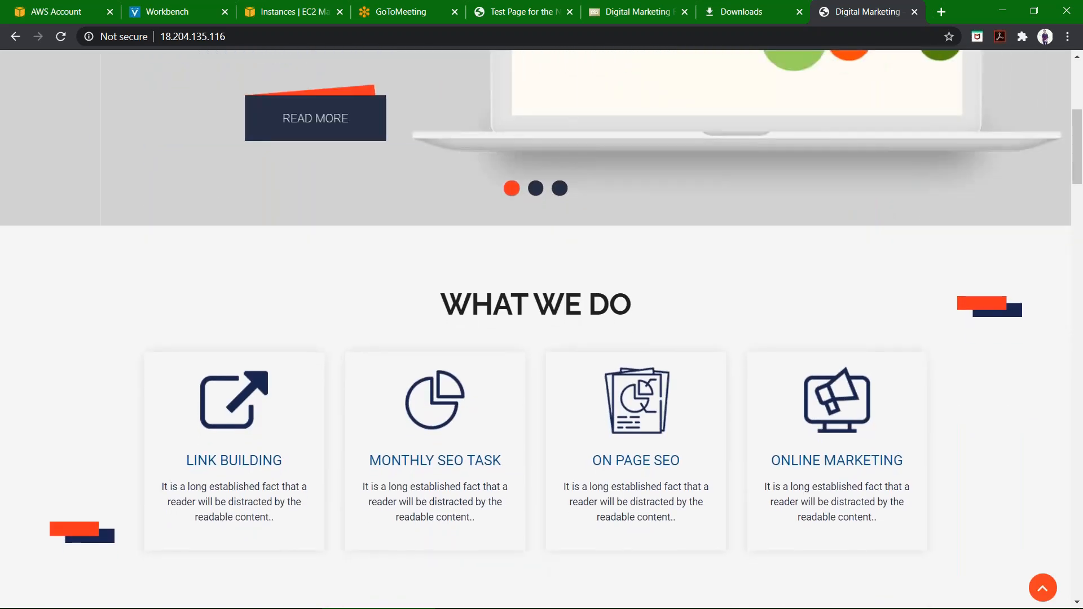
scroll(397, 225, "down", 5)
scroll(397, 225, "down", 7)
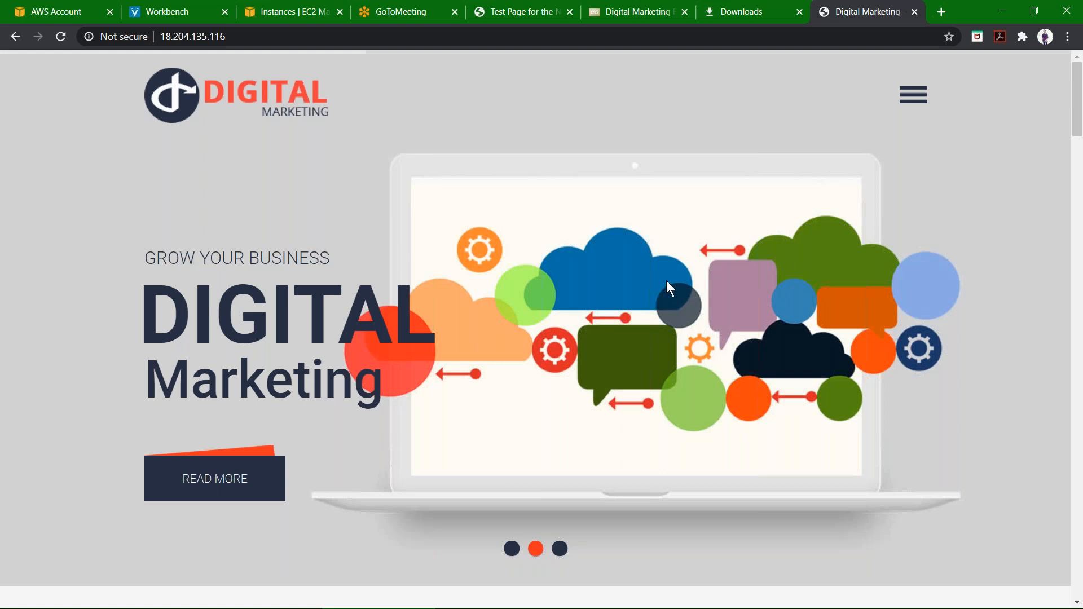
scroll(670, 289, "down", 5)
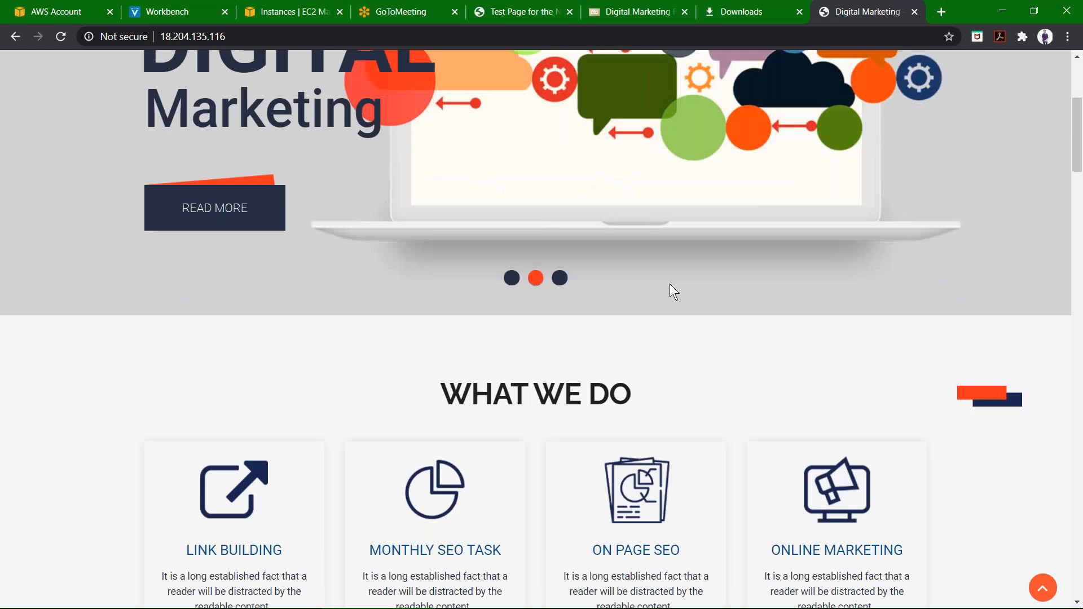
scroll(670, 289, "down", 15)
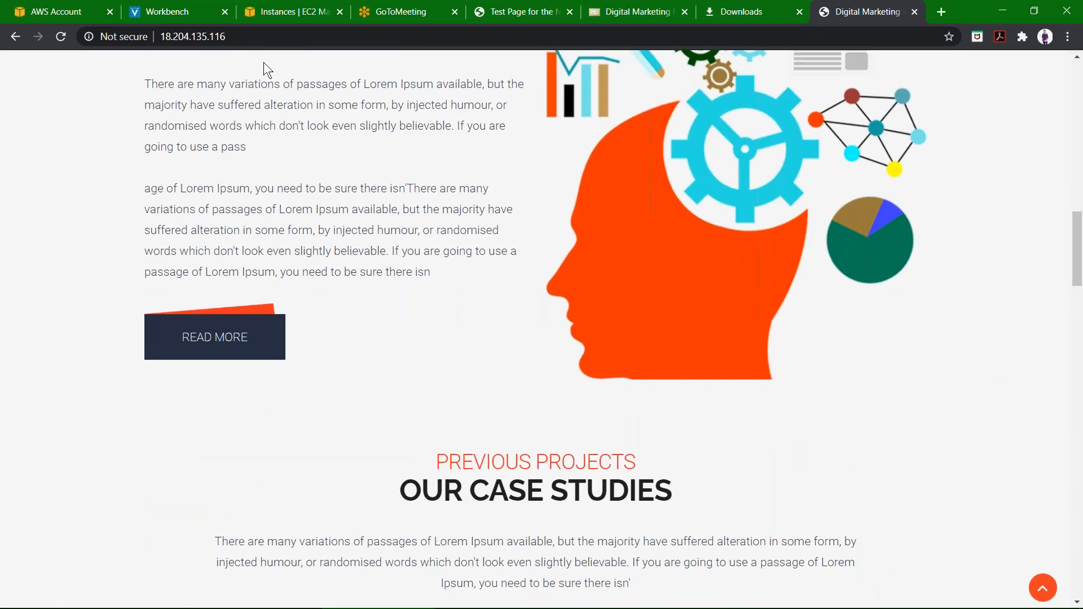
left_click(284, 17)
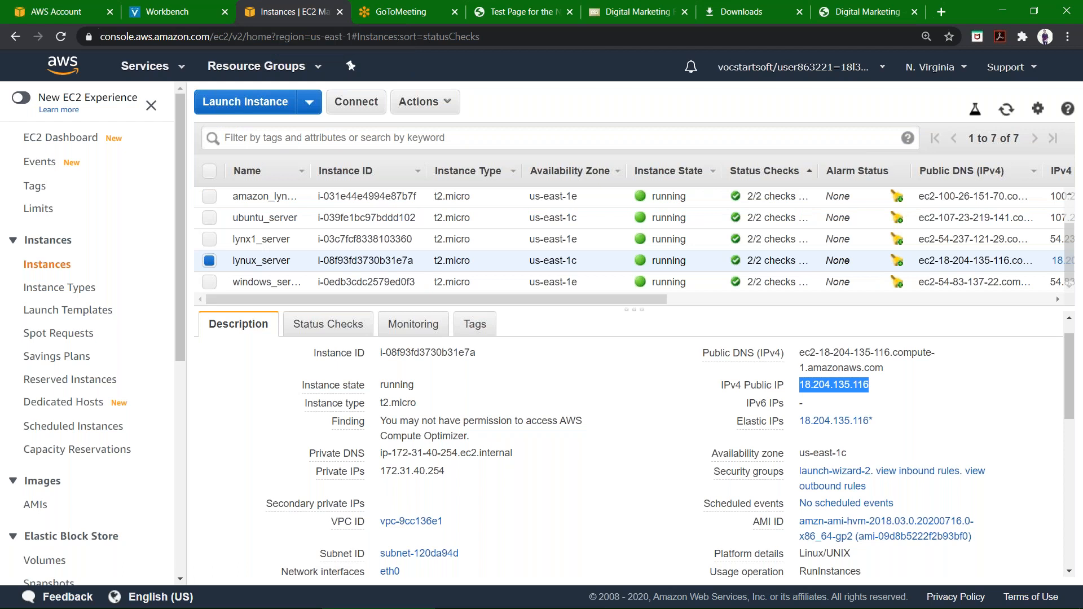
key("super+Tab")
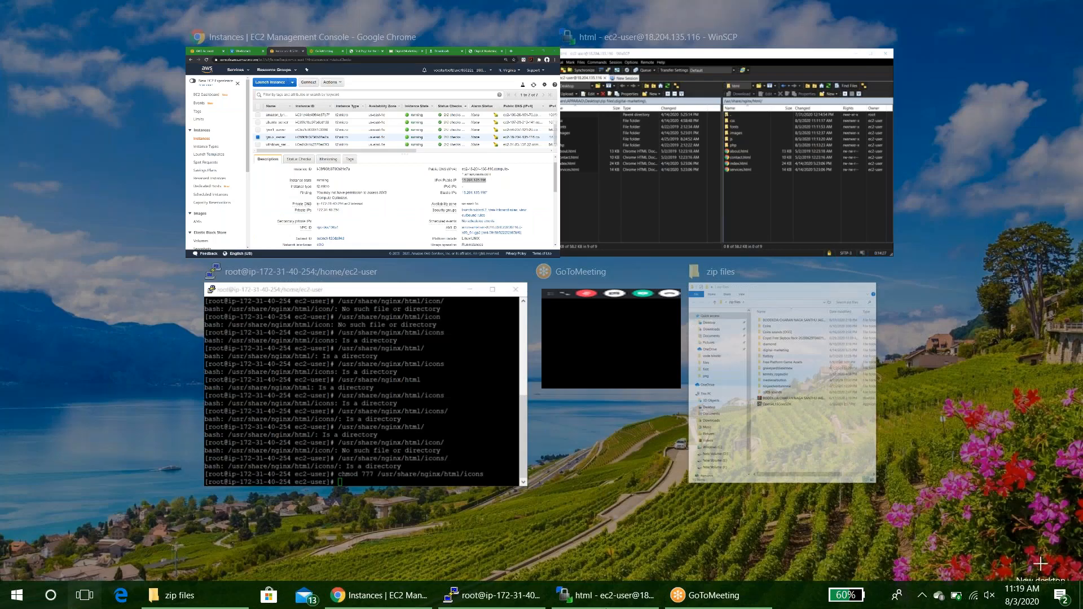
left_click(724, 162)
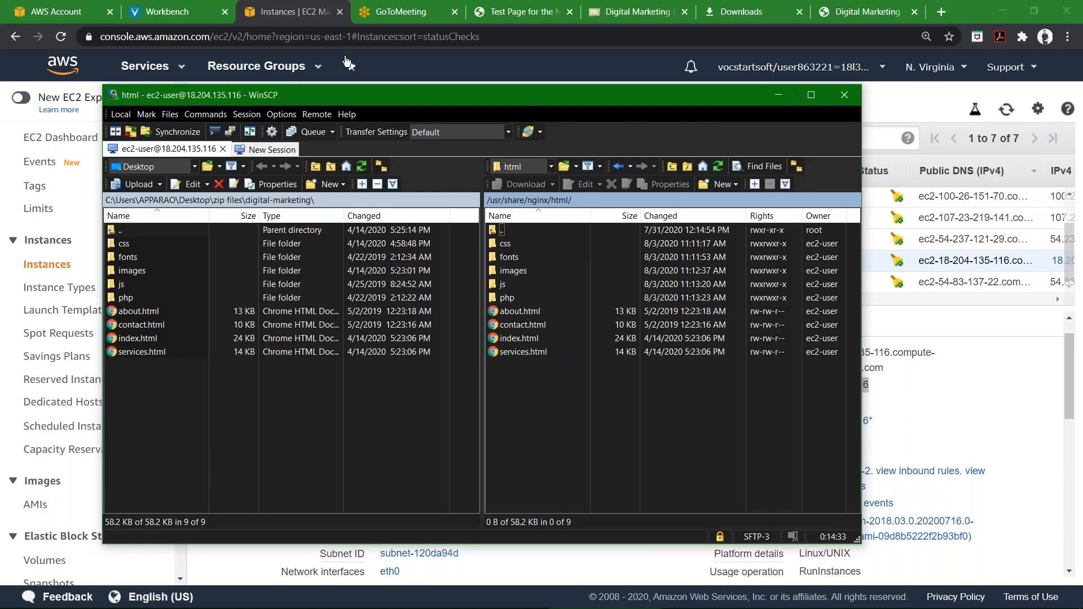
left_click(298, 9)
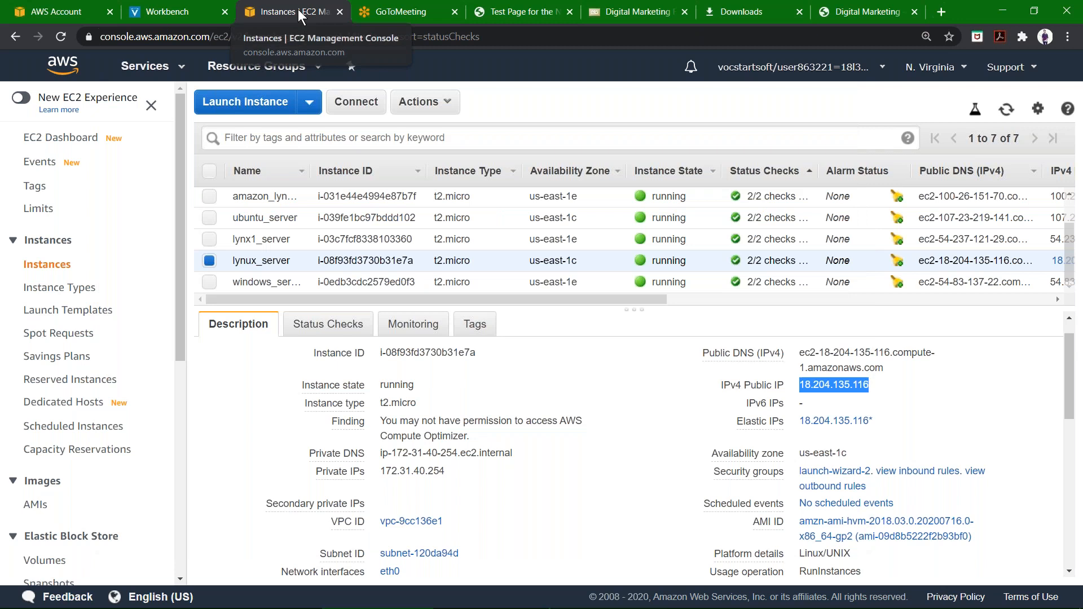
Log out of the expired AWS session, reopen the AWS Console from the workbench and open the running EC2 instances.
left_click(340, 264)
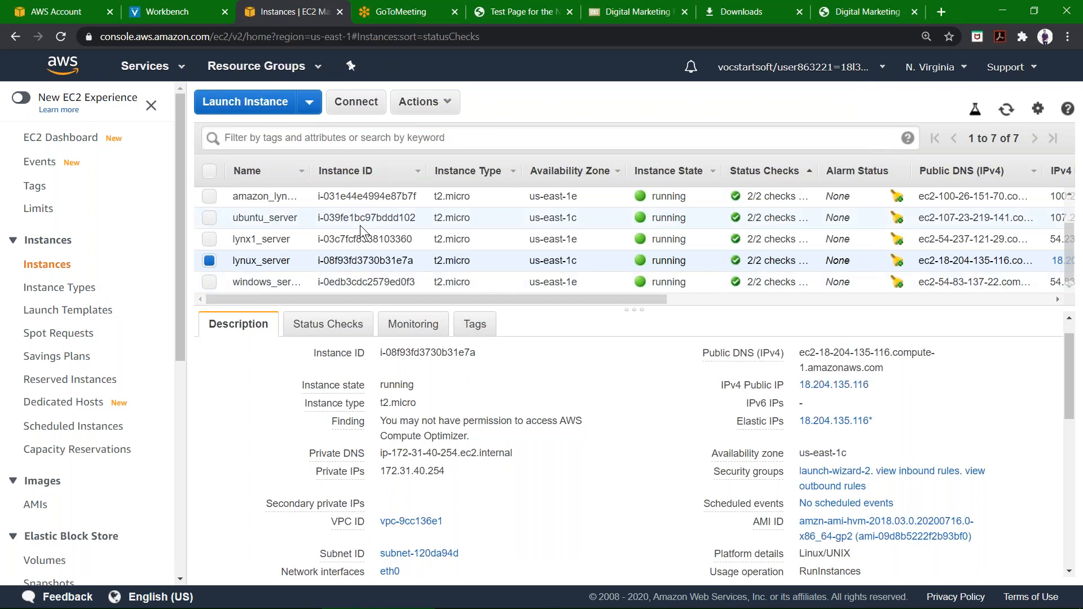
left_click(360, 225)
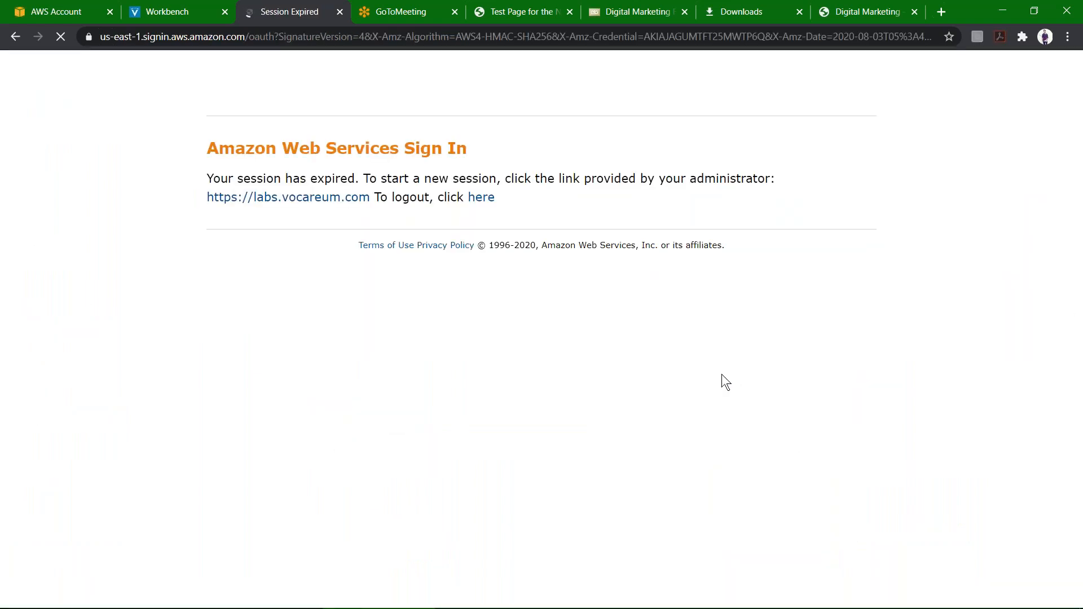
left_click(481, 197)
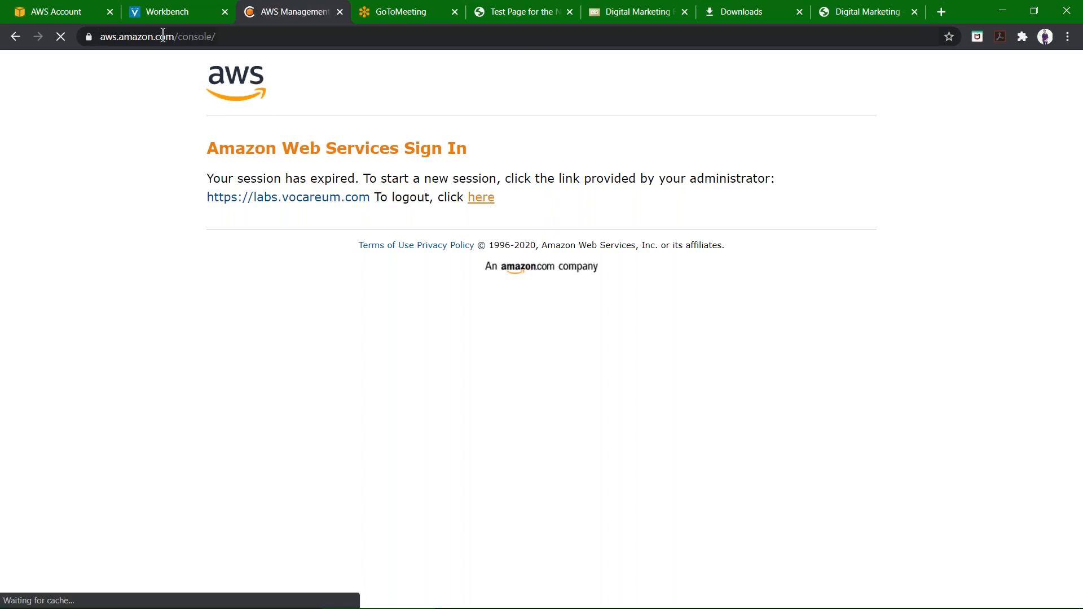
left_click(168, 12)
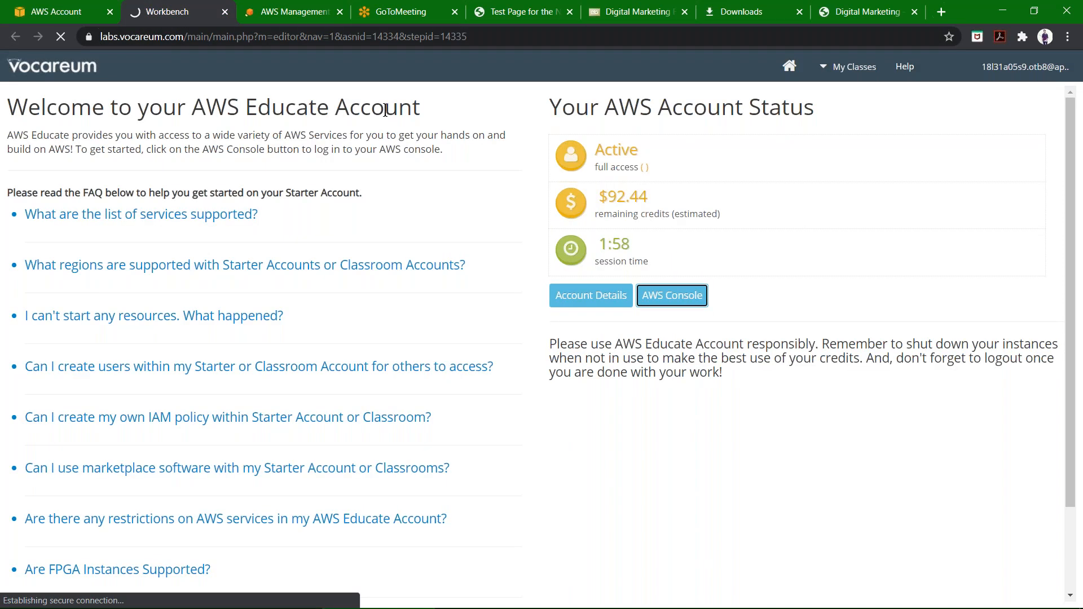
left_click(339, 12)
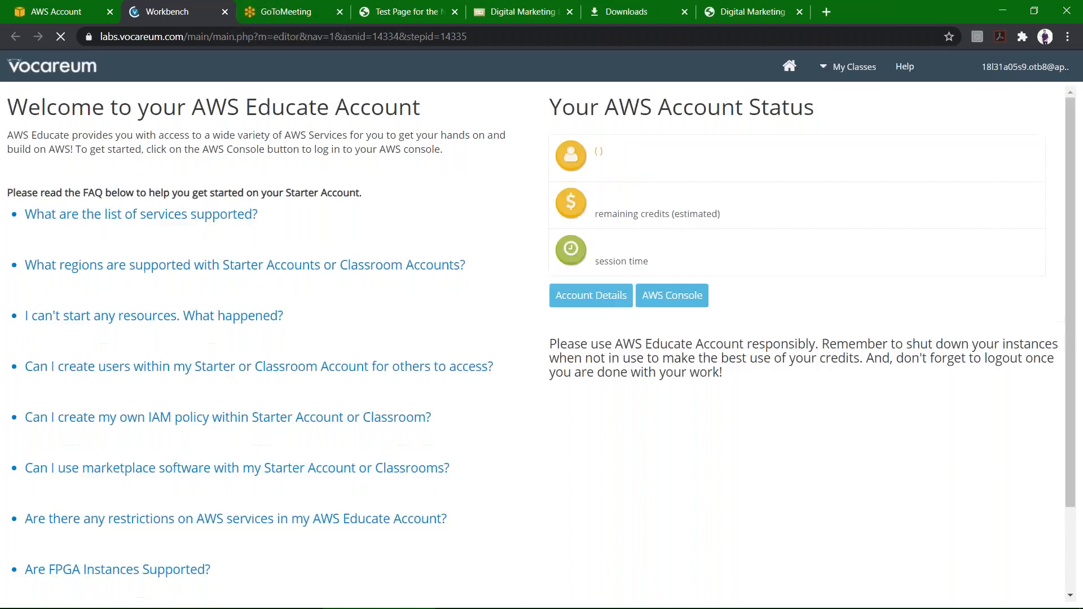
left_click(669, 295)
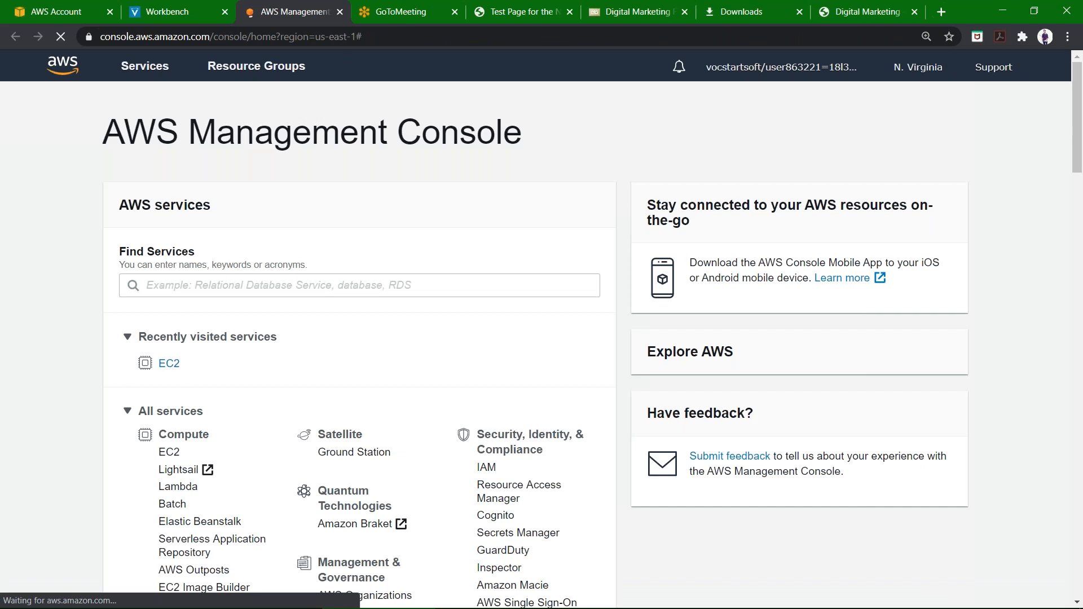
left_click(165, 363)
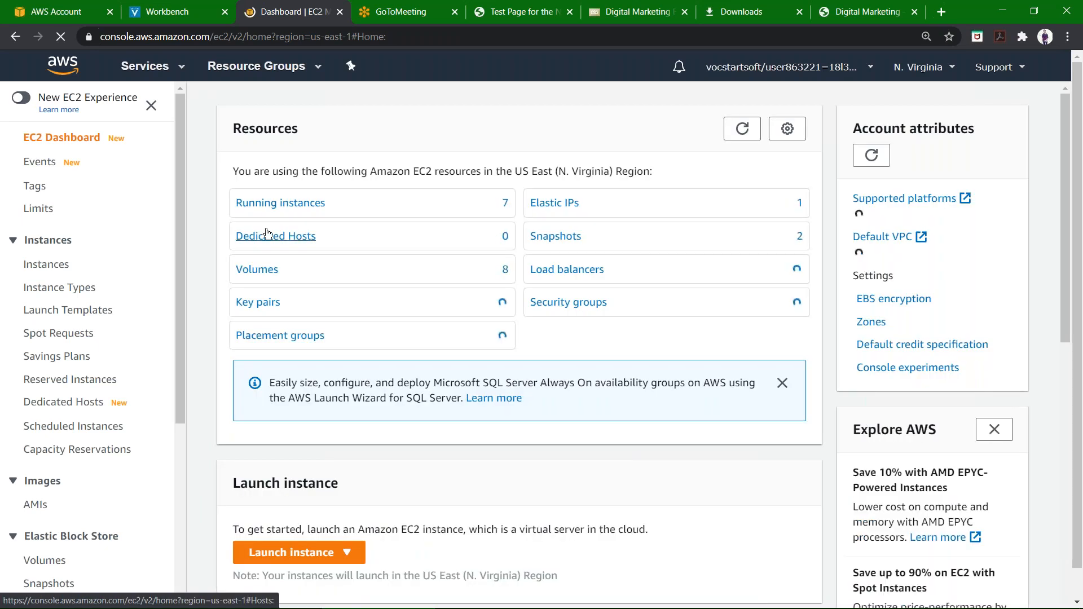
left_click(280, 203)
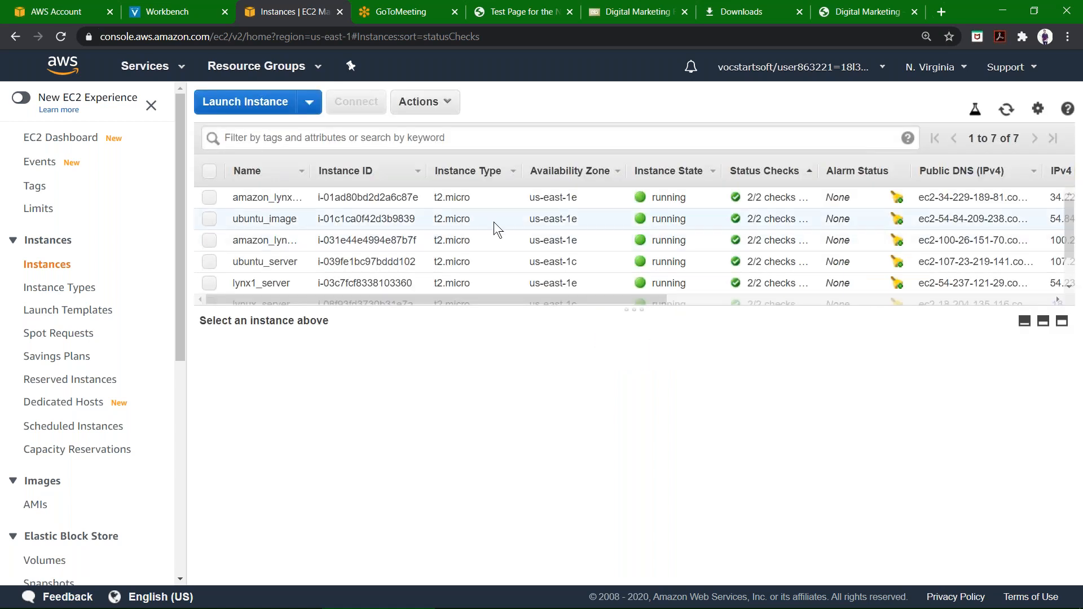
Copy the ubuntu_server instance's IPv4 public IP and open it in a new browser tab.
left_click(493, 222)
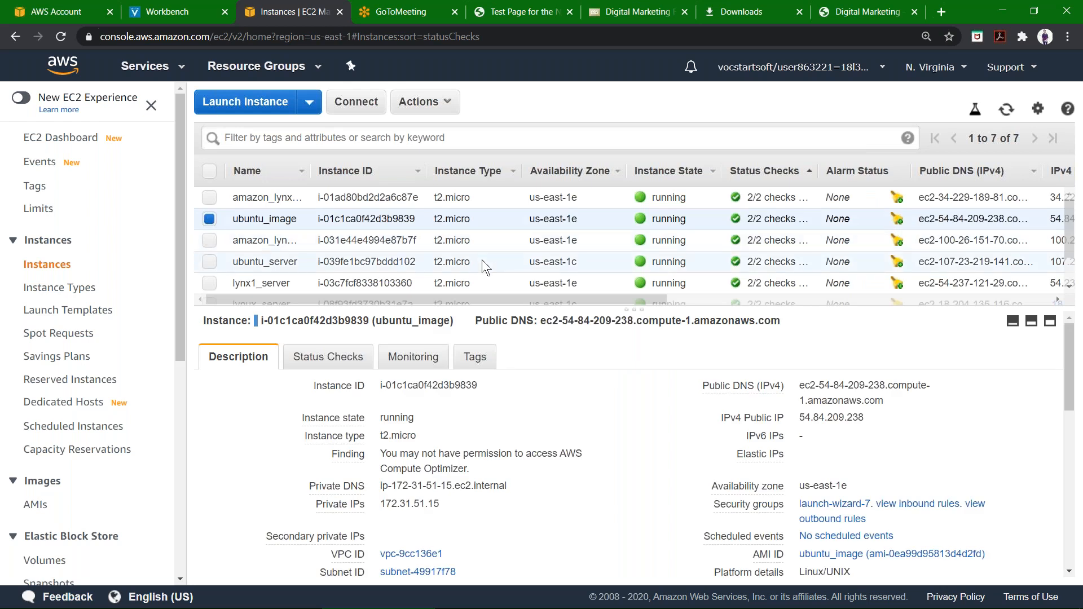
left_click(482, 259)
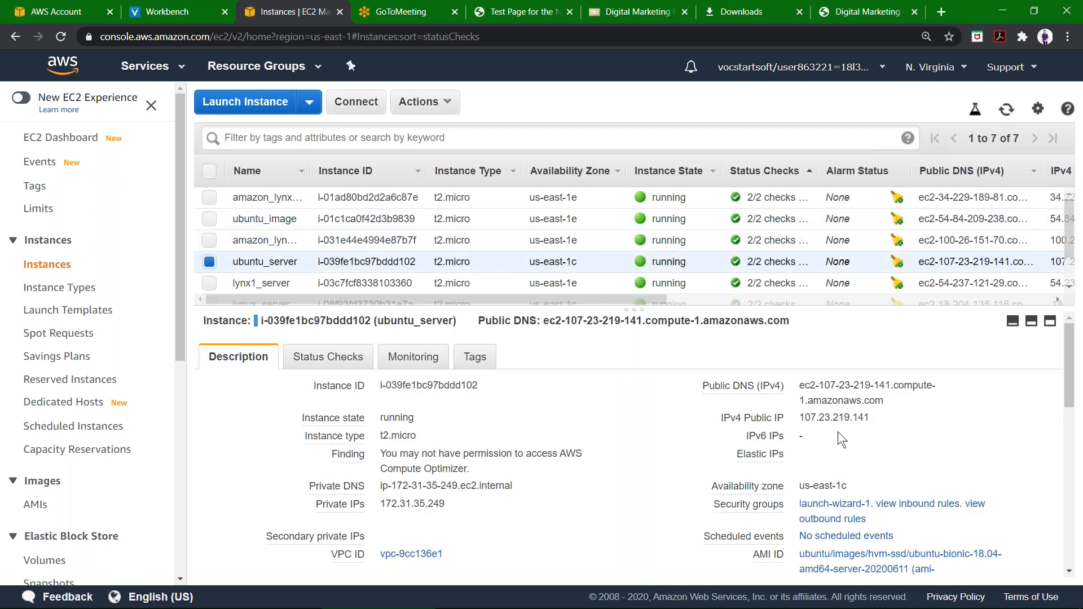
left_click(882, 421)
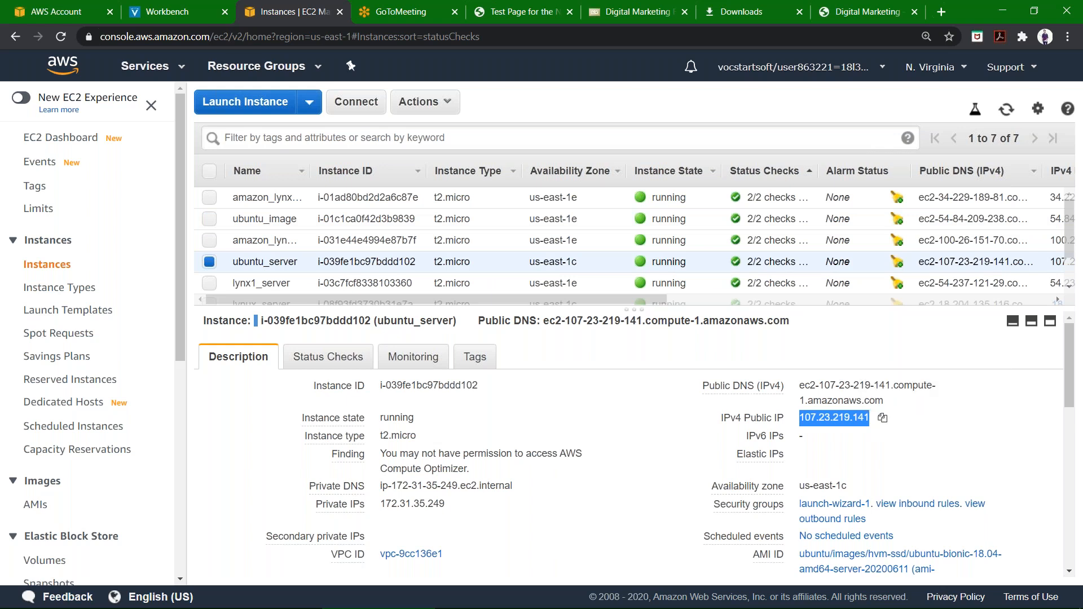
mouse_move(617, 585)
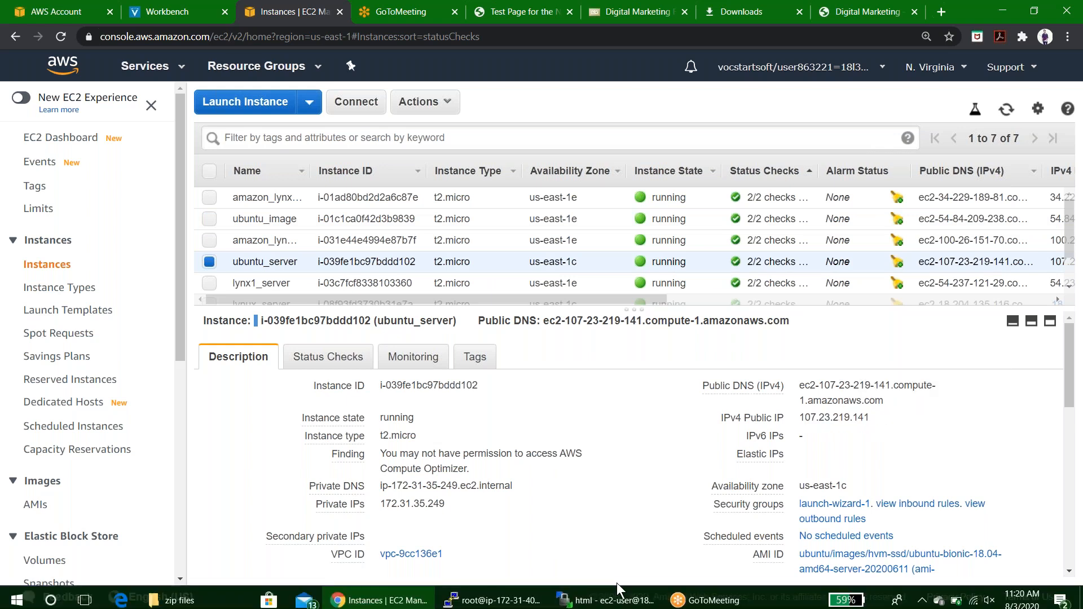
left_click(608, 608)
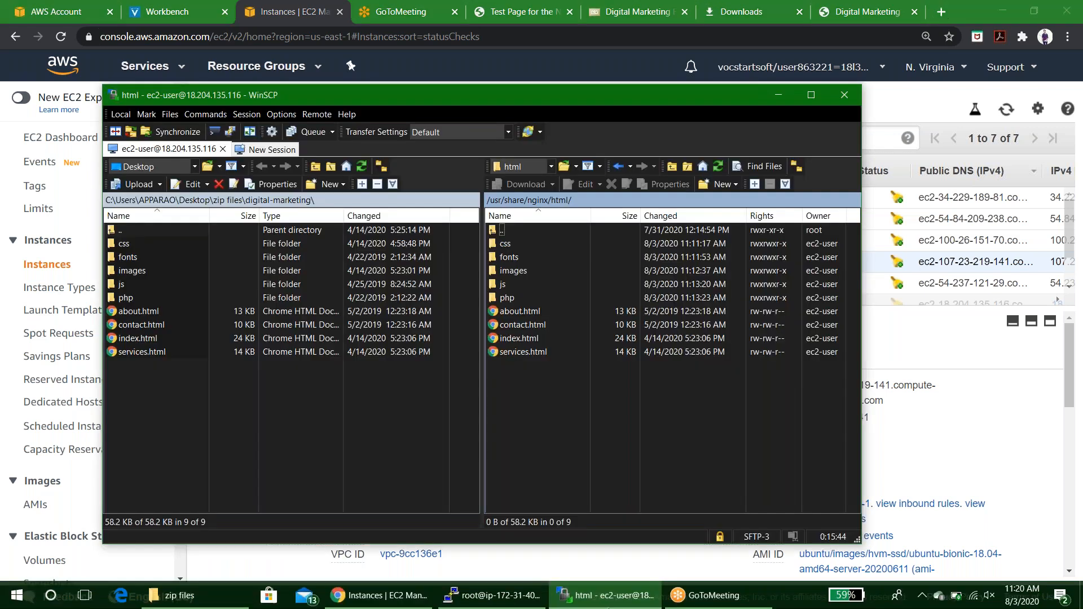
left_click(939, 12)
key("ctrl+v")
key("Return")
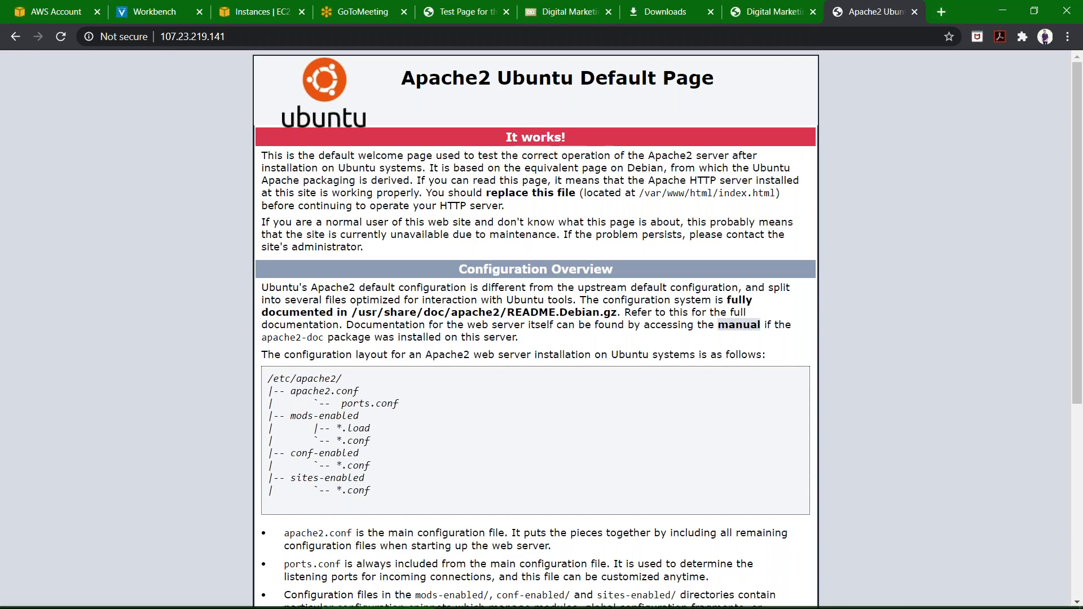
Start a new WinSCP session with host name 107.23.219.141 and user name ubuntu.
left_click(607, 595)
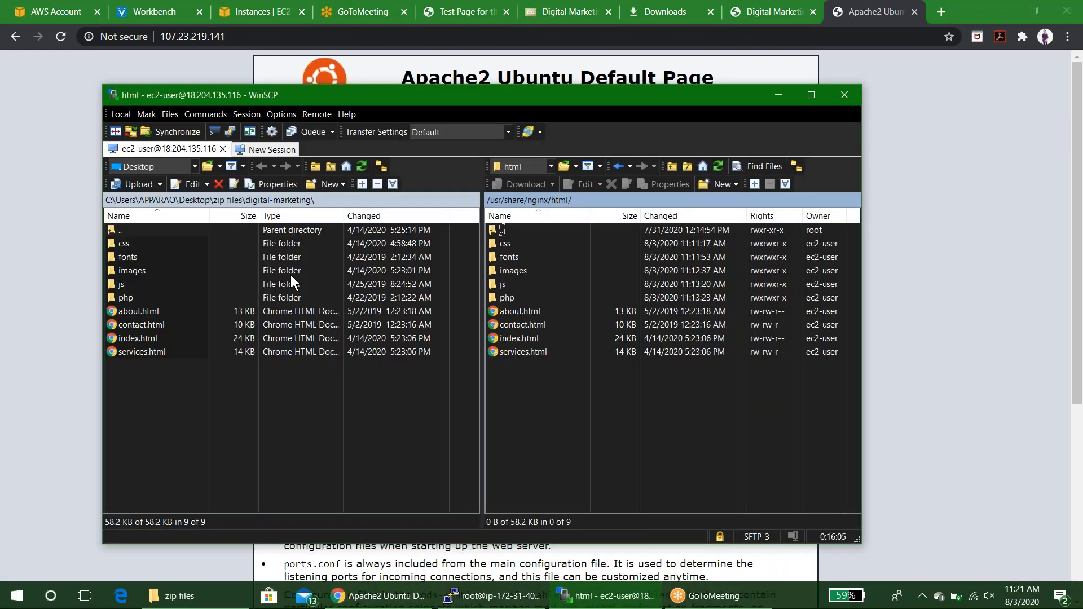
left_click(256, 151)
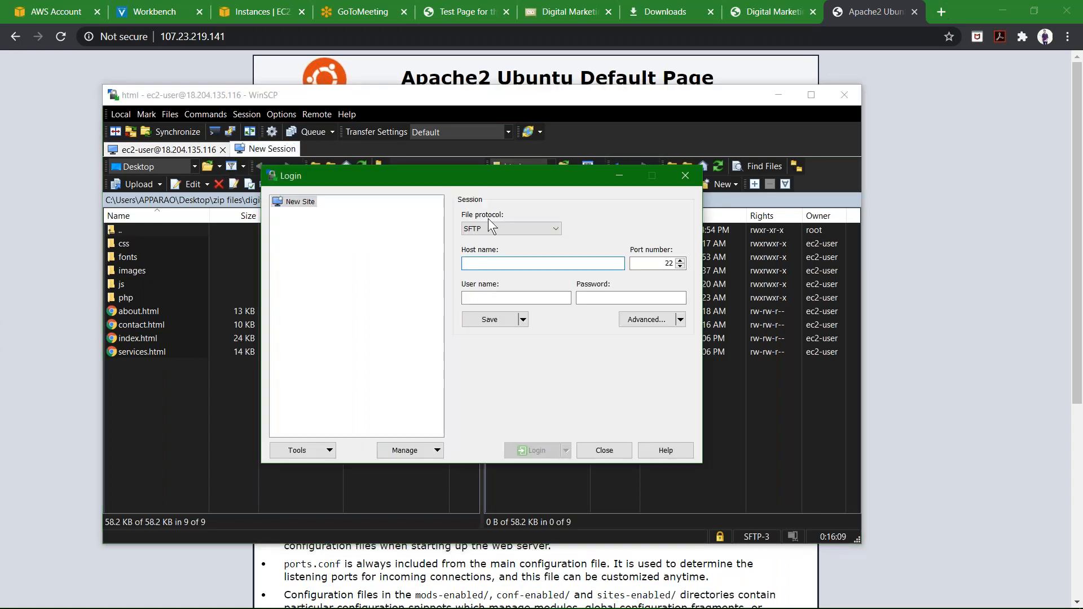
key("ctrl+v")
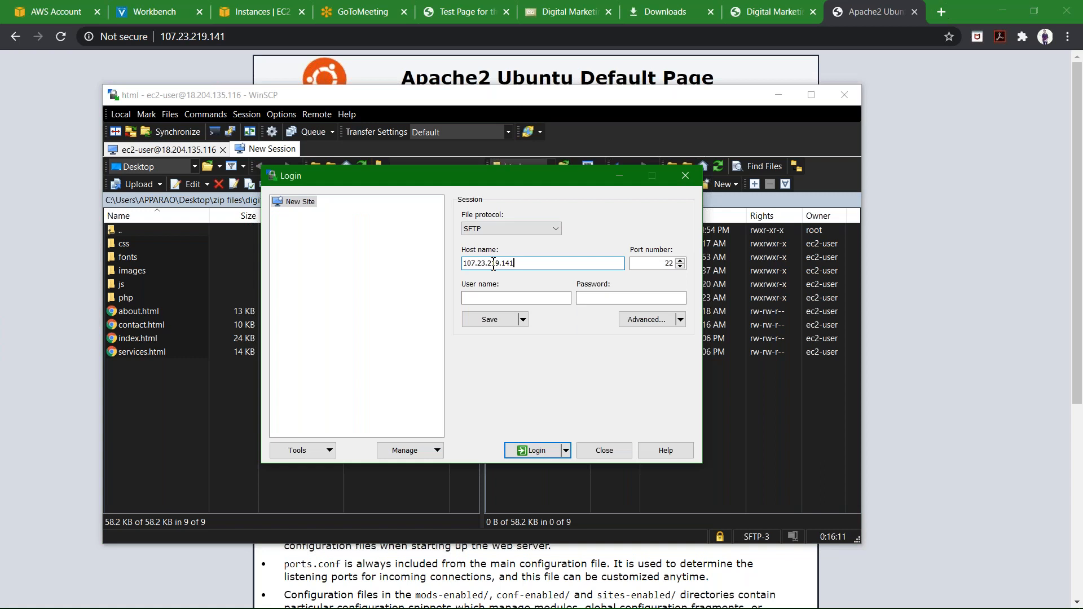
left_click(492, 297)
type("ec2-")
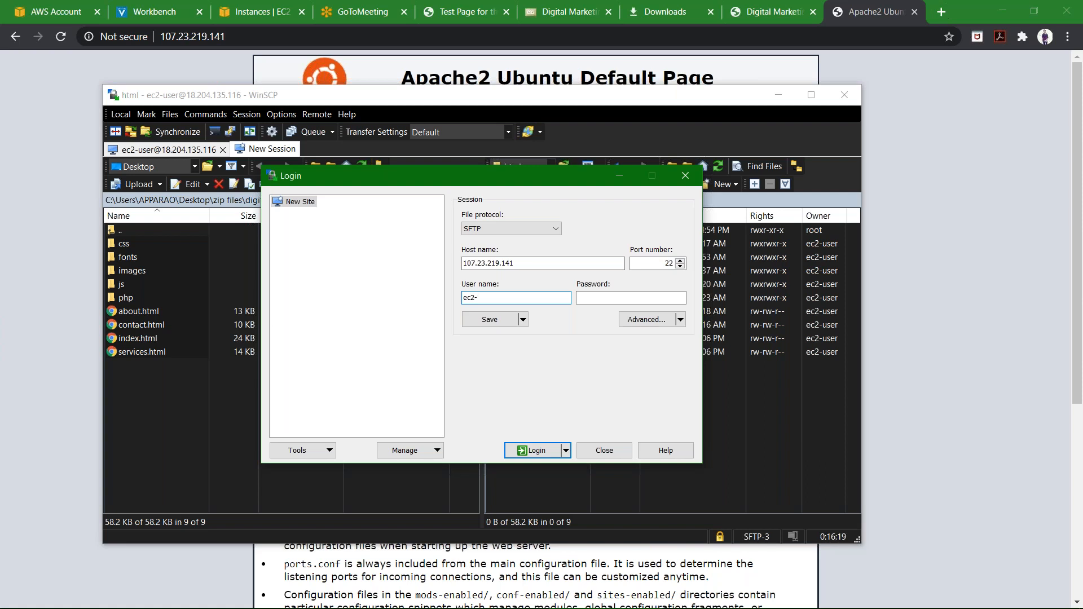
key("BackSpace")
key("BackSpace")
key("BackSpace")
type("ubuntu")
In the advanced SSH authentication settings, choose ubuntu1.ppk from Downloads as the private key file.
left_click(665, 321)
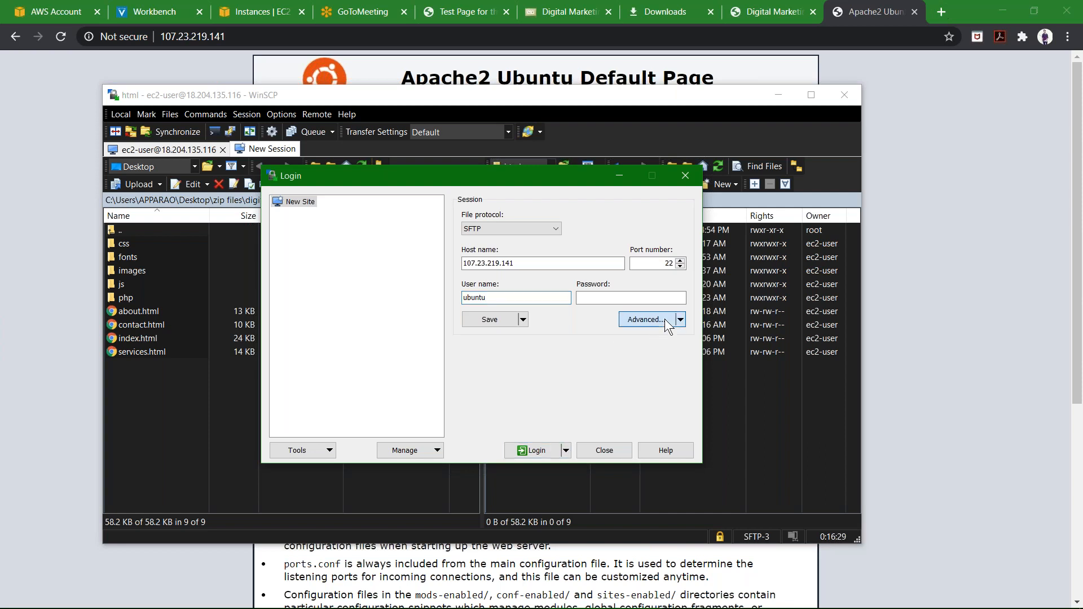
left_click(666, 320)
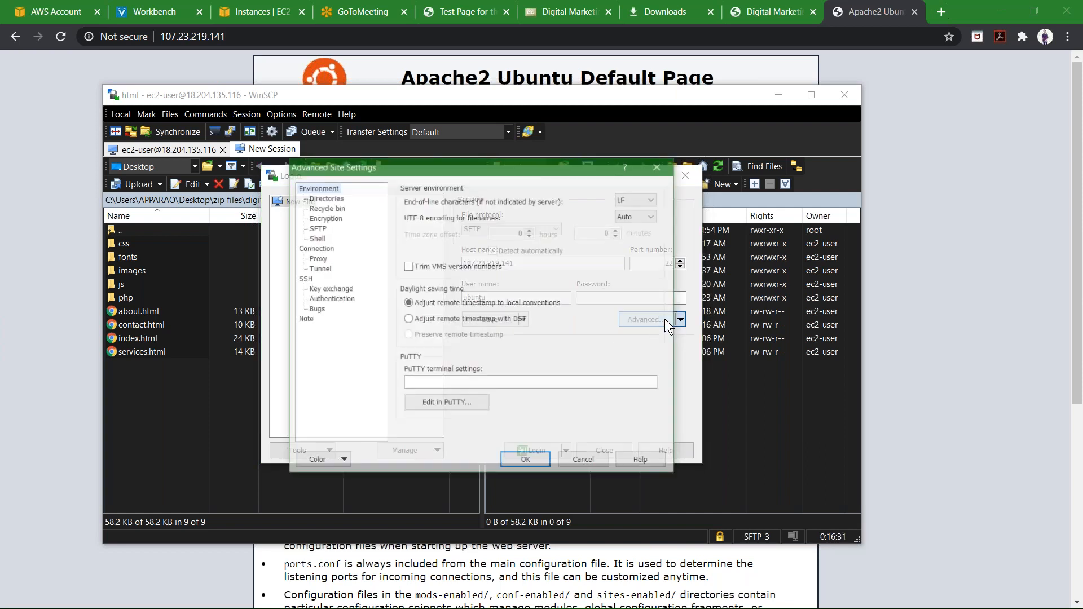
left_click(341, 303)
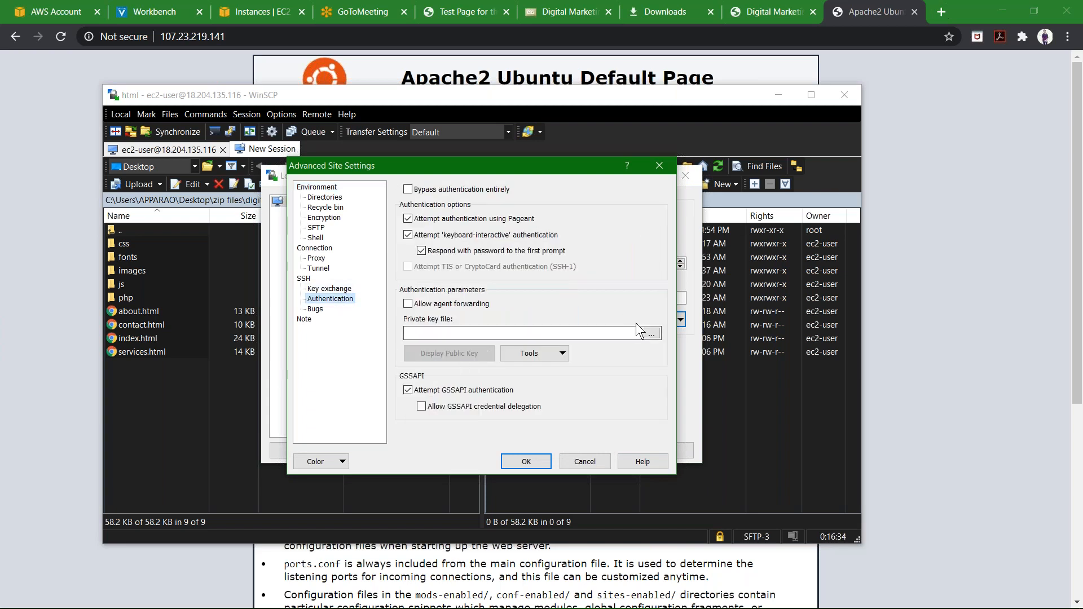
left_click(650, 333)
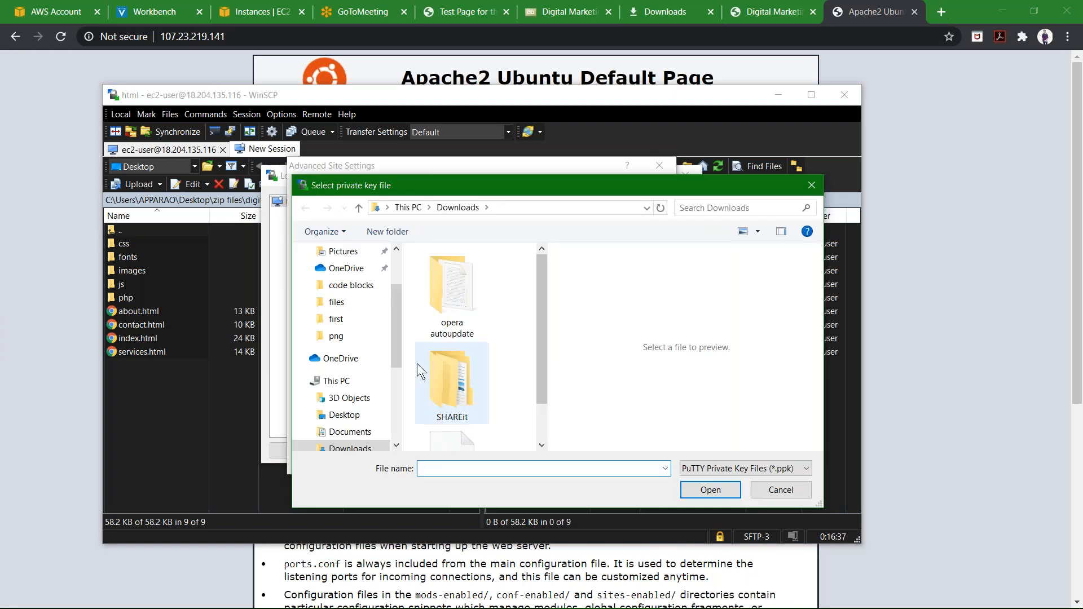
scroll(417, 364, "down", 1)
double_click(455, 418)
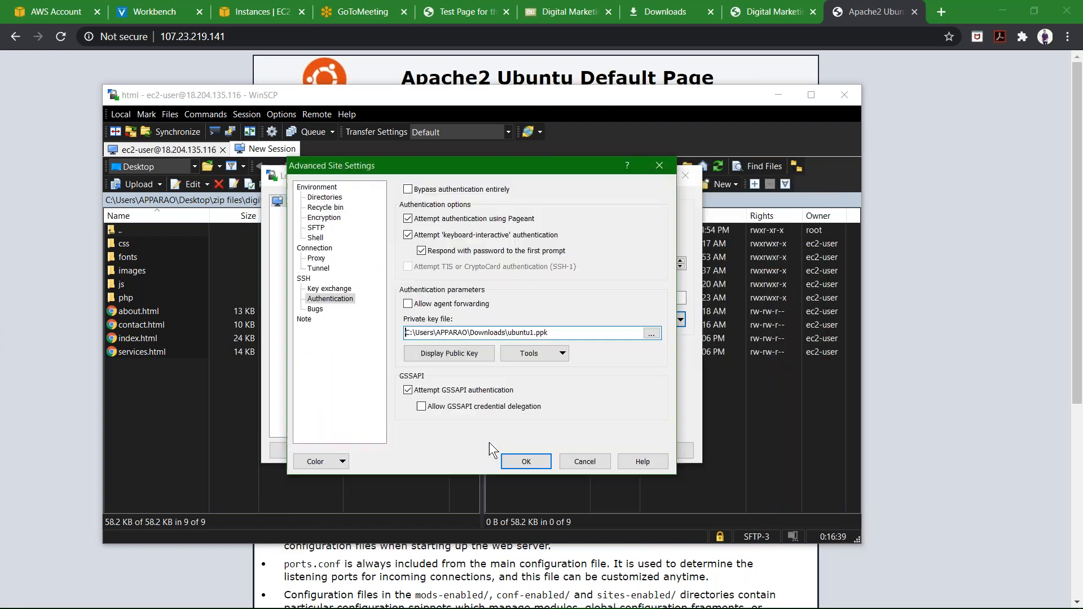
Confirm the advanced settings, log in to the Ubuntu server session and accept the server's host key.
left_click(515, 462)
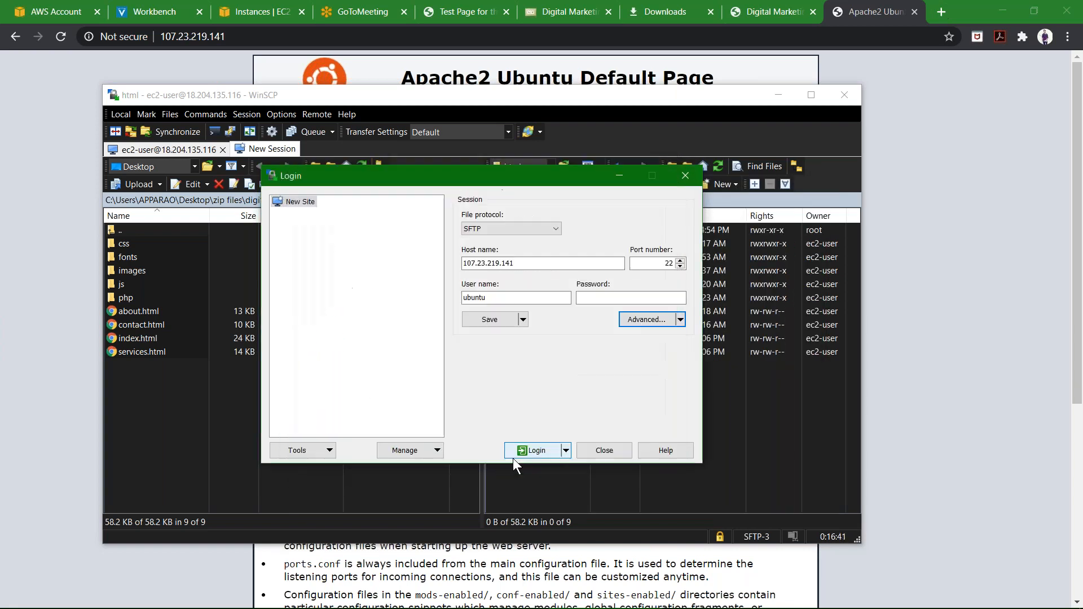
left_click(519, 452)
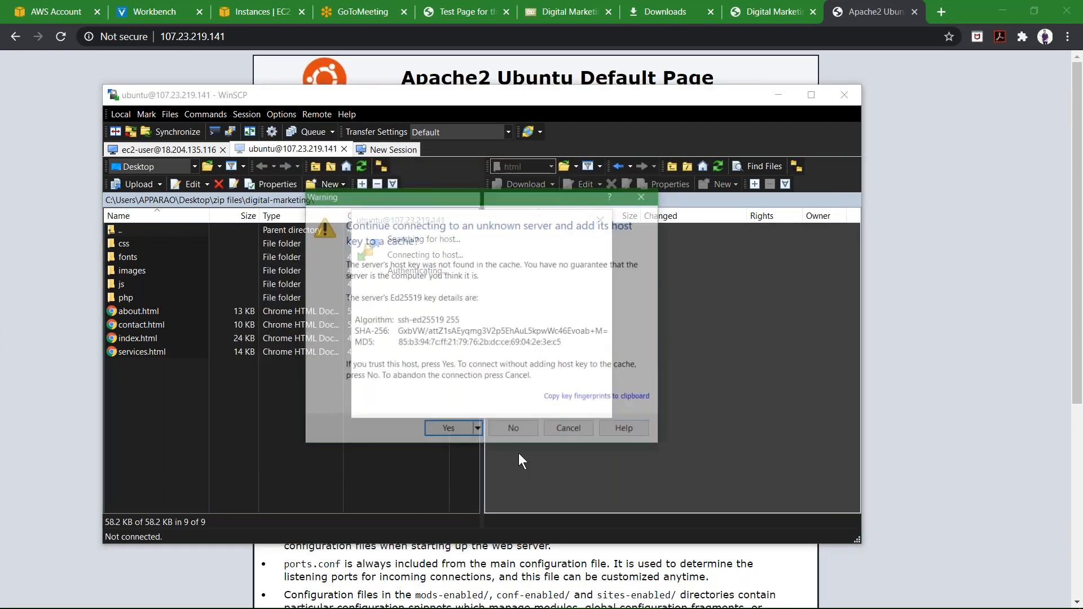
left_click(460, 430)
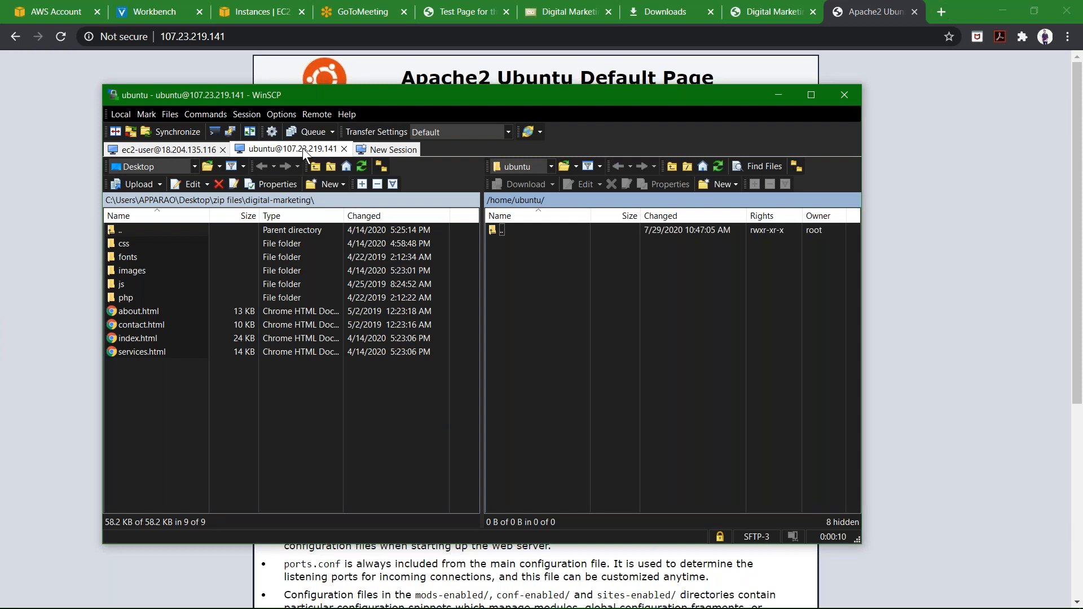
Go back to the free-css.com template list and download the IT Next free template.
left_click(556, 11)
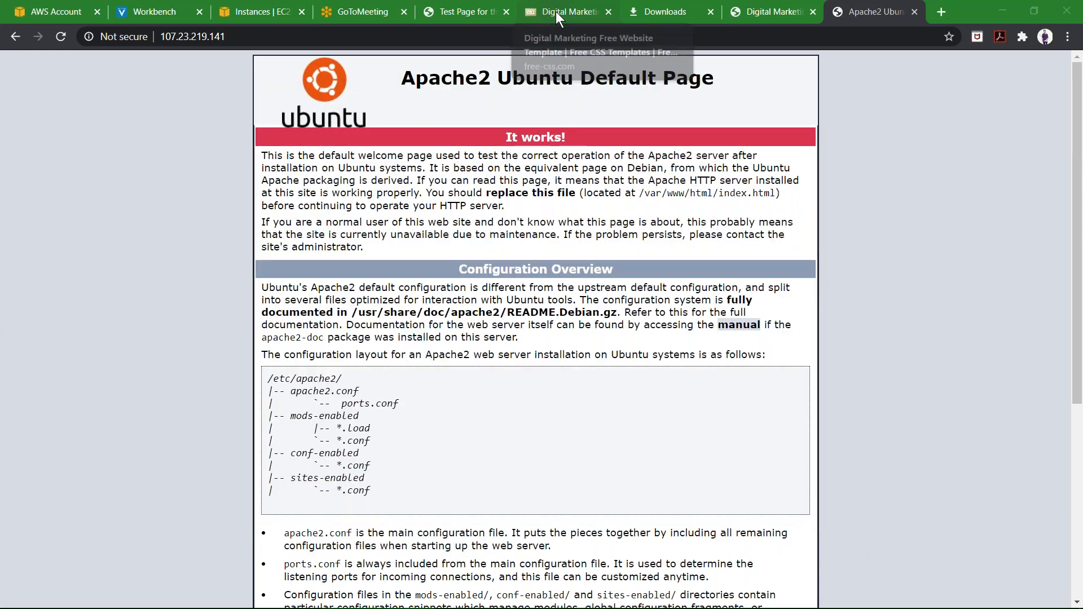
left_click(556, 11)
scroll(41, 60, "up", 4)
left_click(13, 38)
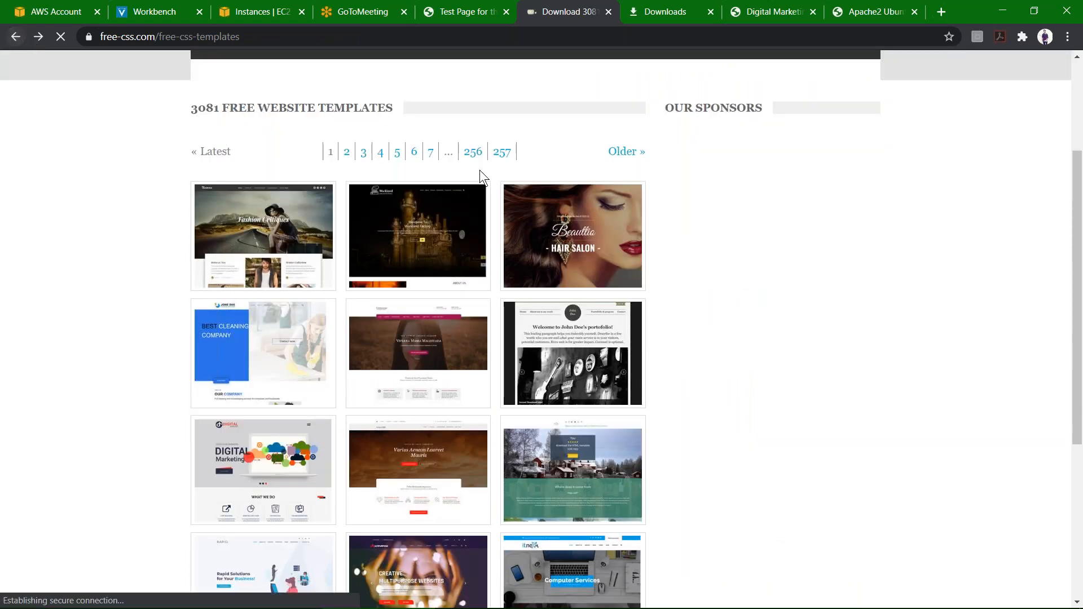
scroll(445, 252, "down", 1)
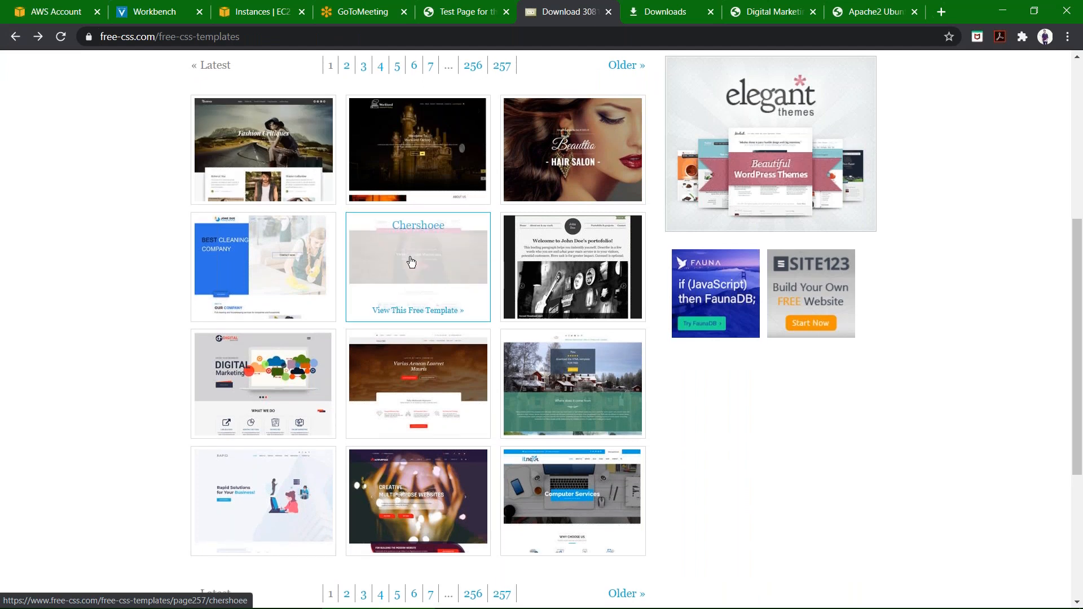
scroll(411, 261, "down", 3)
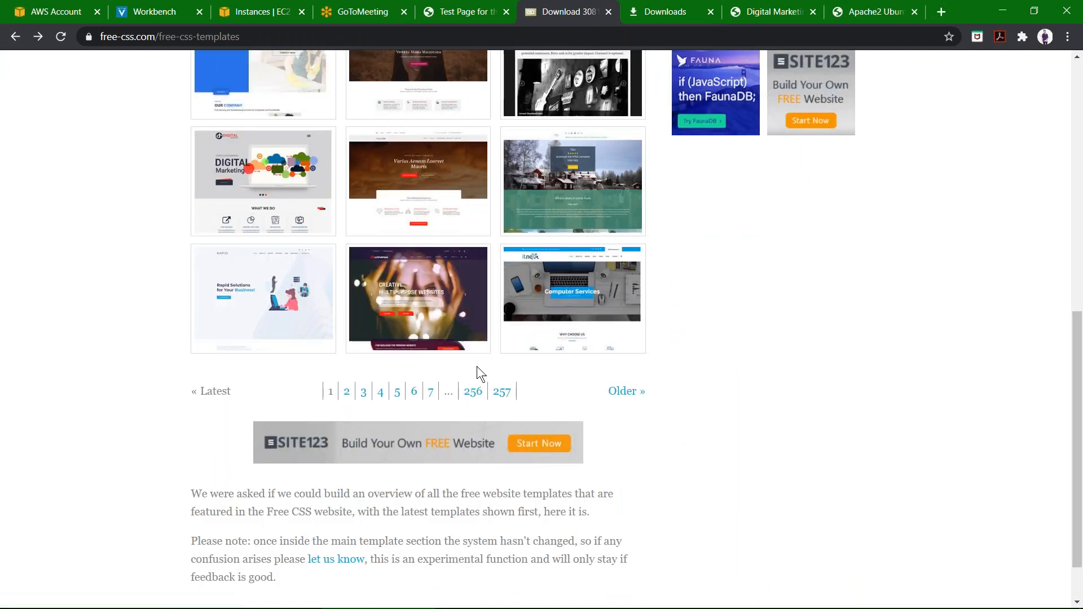
left_click(531, 327)
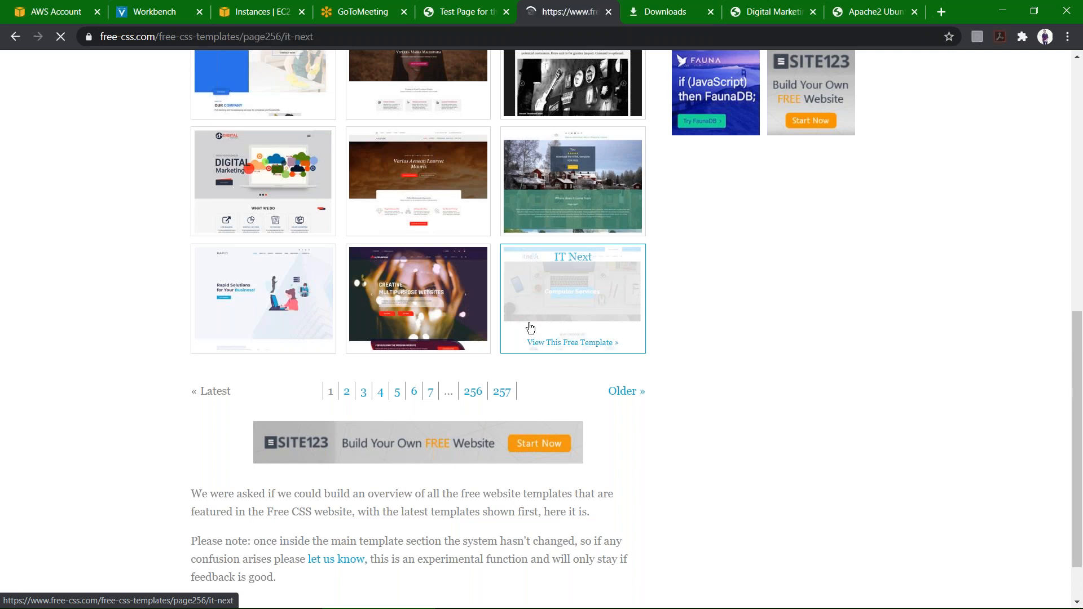
scroll(527, 326, "down", 3)
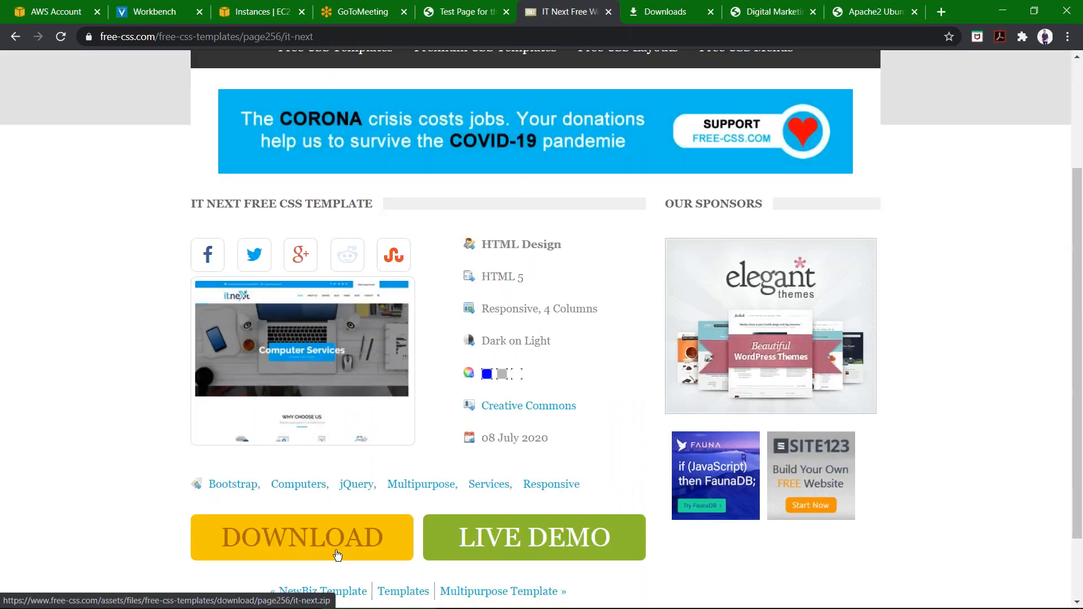
left_click(337, 554)
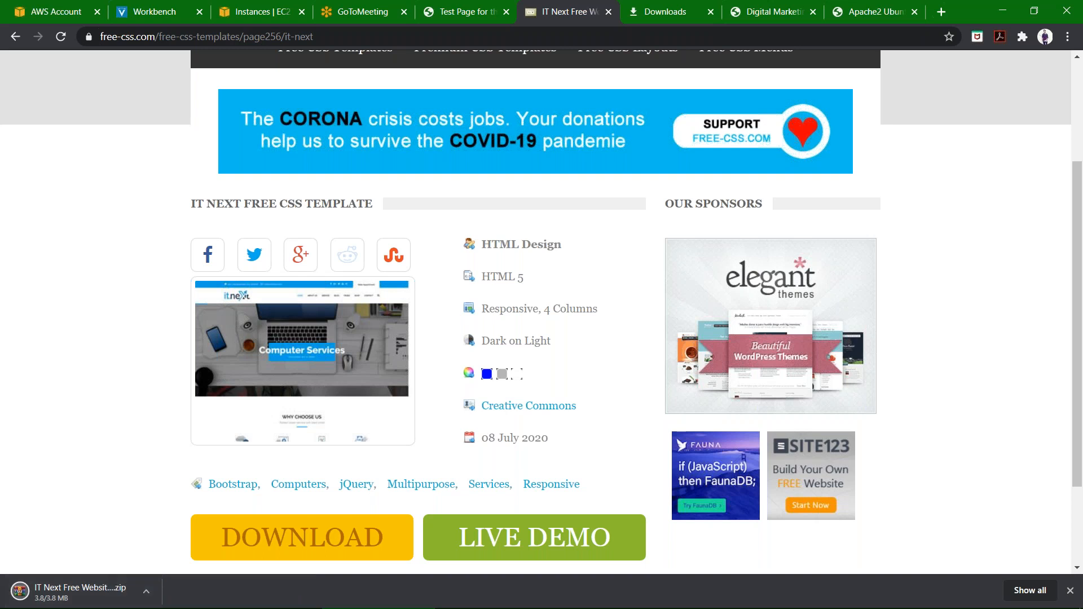
Extract the IT Next template zip into the Desktop zip files folder and close the archive.
mouse_move(763, 608)
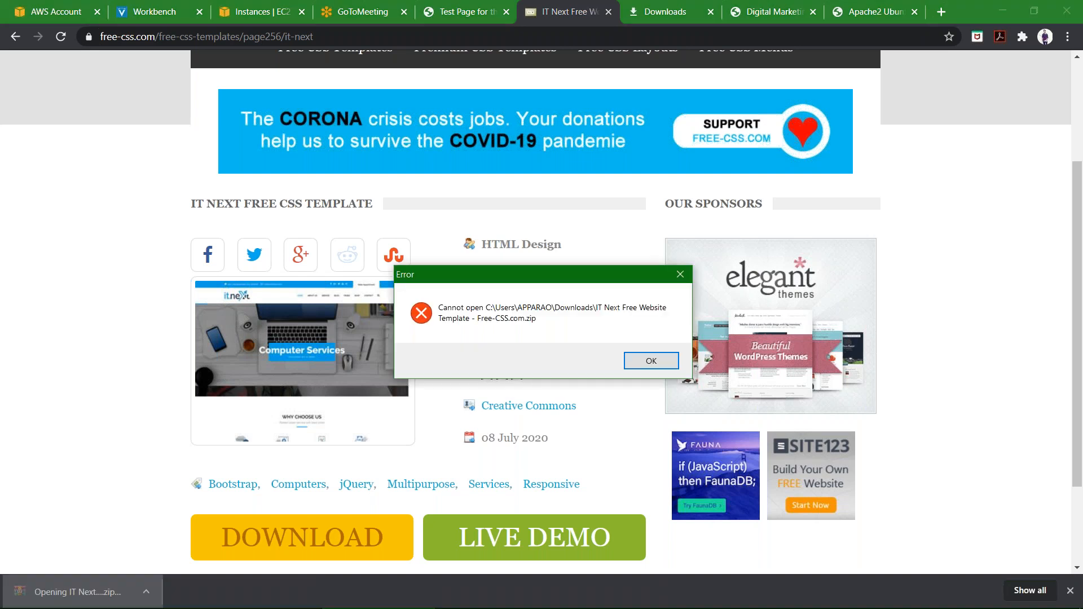
key("Return")
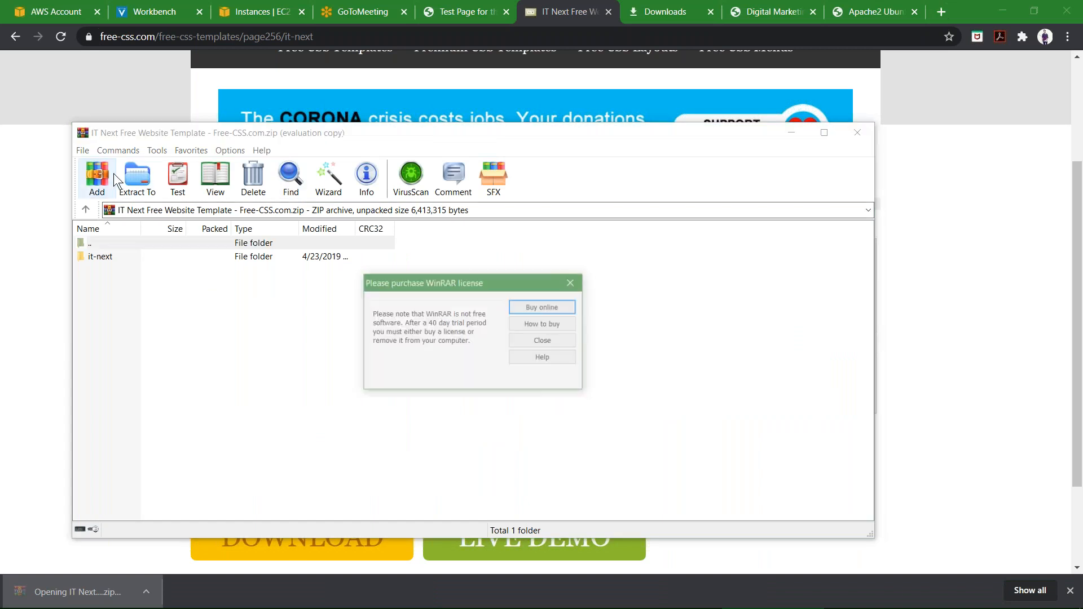
left_click(570, 283)
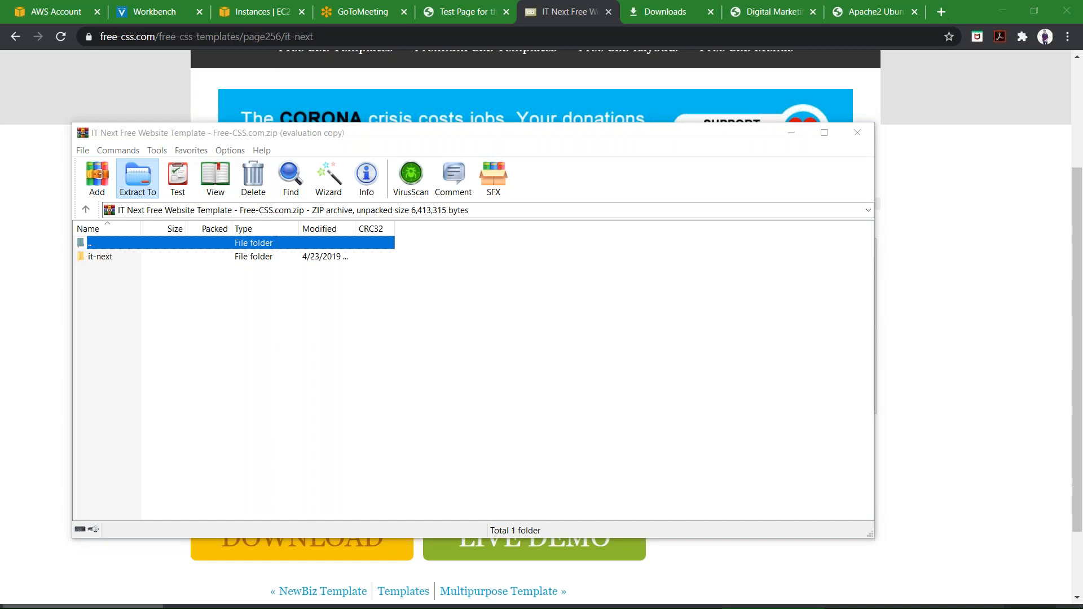
left_click(146, 176)
scroll(559, 341, "down", 1)
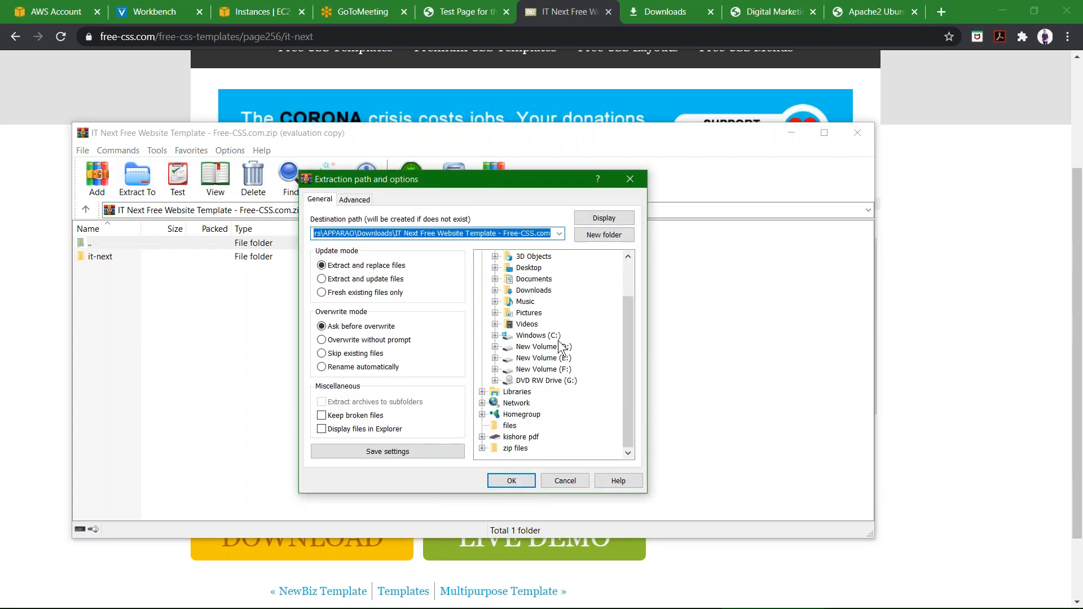
left_click(518, 449)
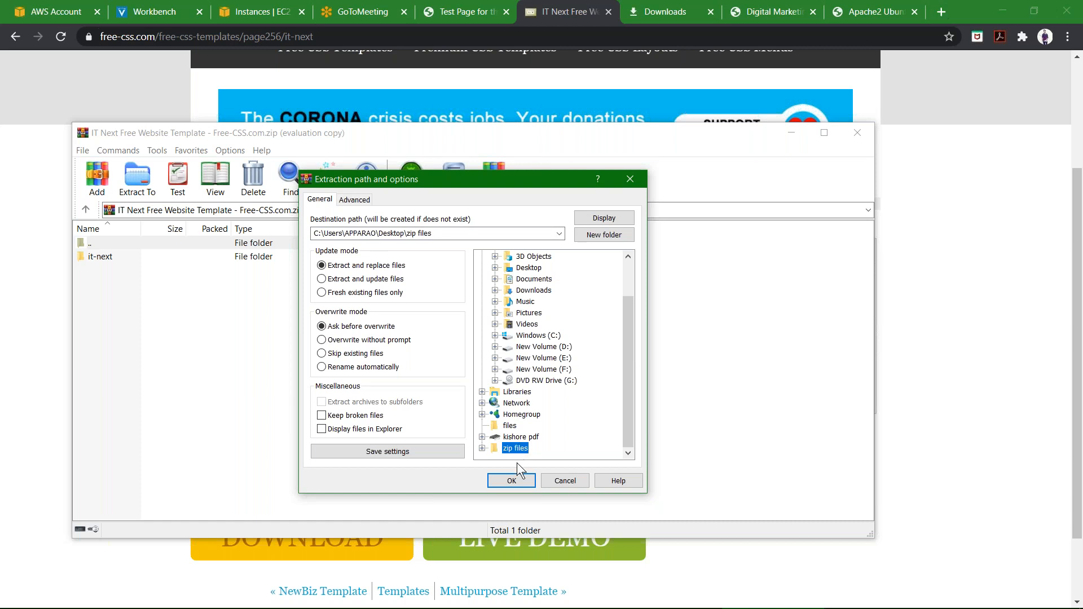
left_click(511, 480)
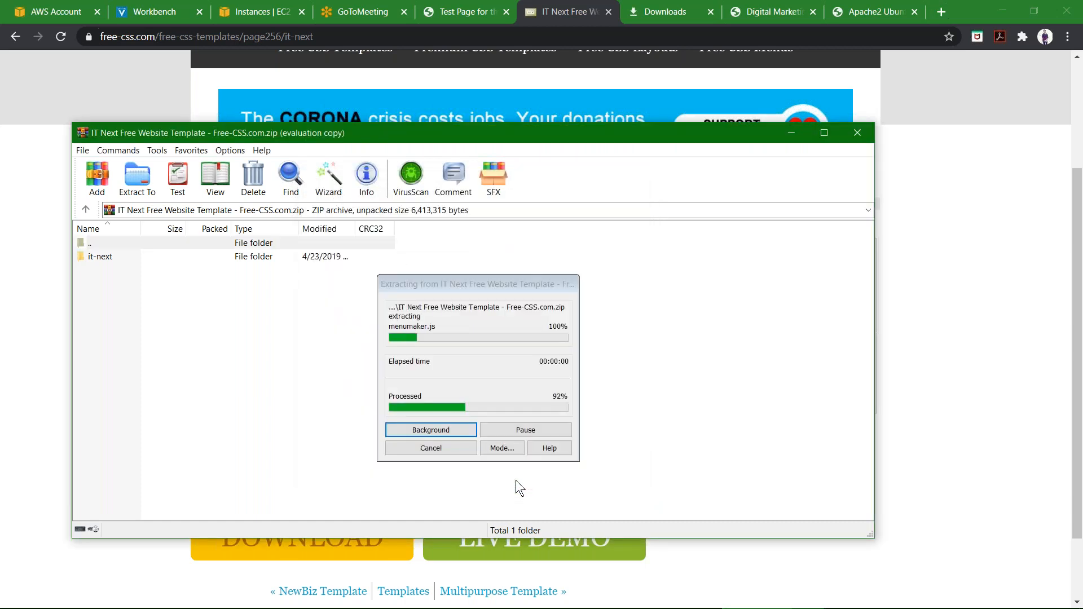
left_click(857, 134)
In WinSCP, open the local zip files\it-next folder and select all of its contents.
mouse_move(623, 603)
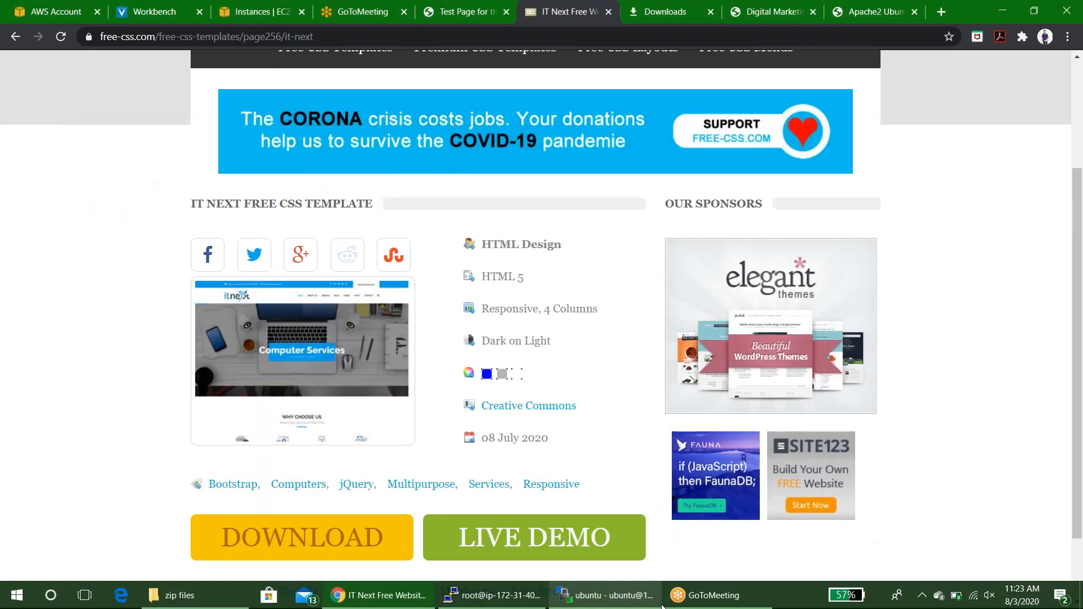
left_click(624, 602)
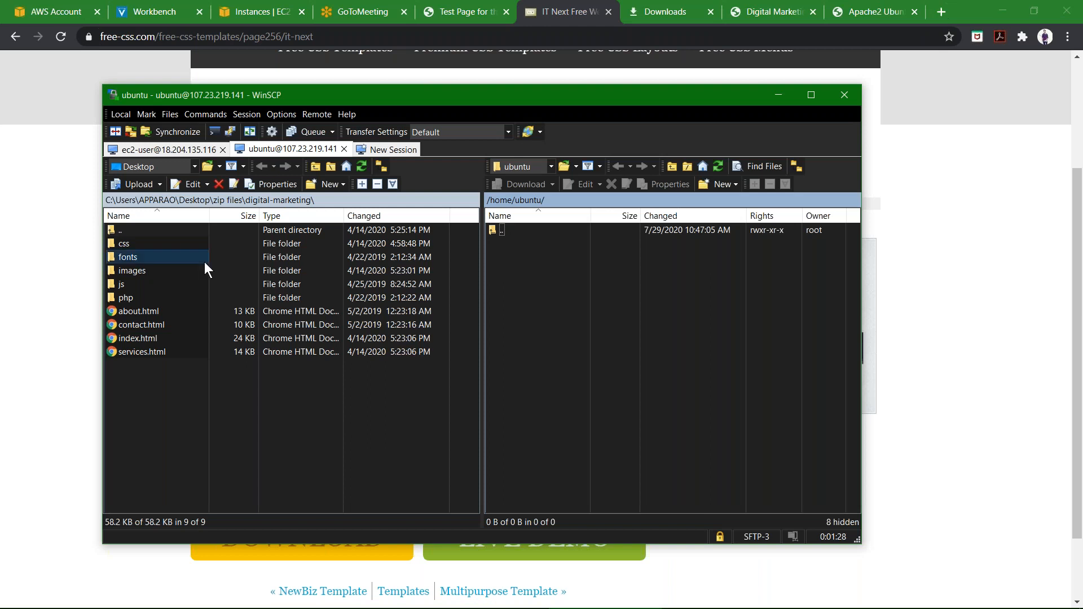
left_click(233, 200)
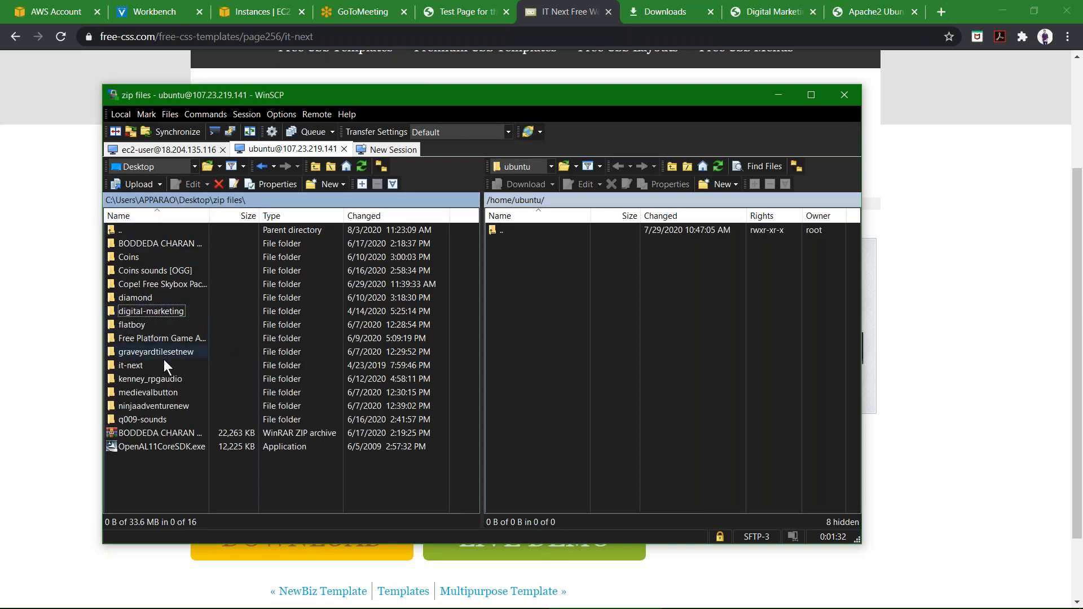
double_click(155, 362)
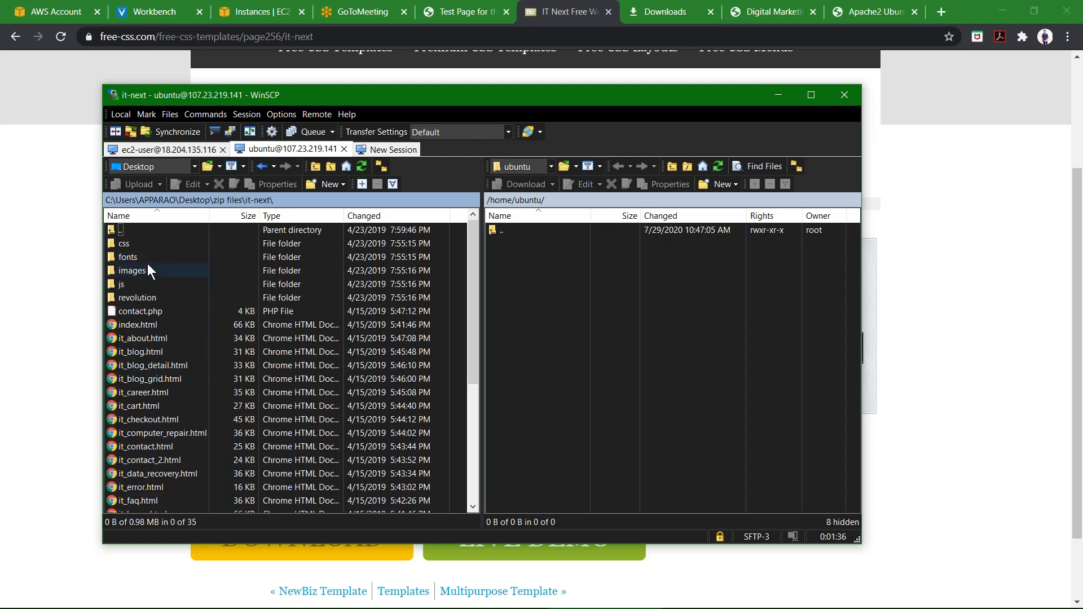
key("ctrl+a")
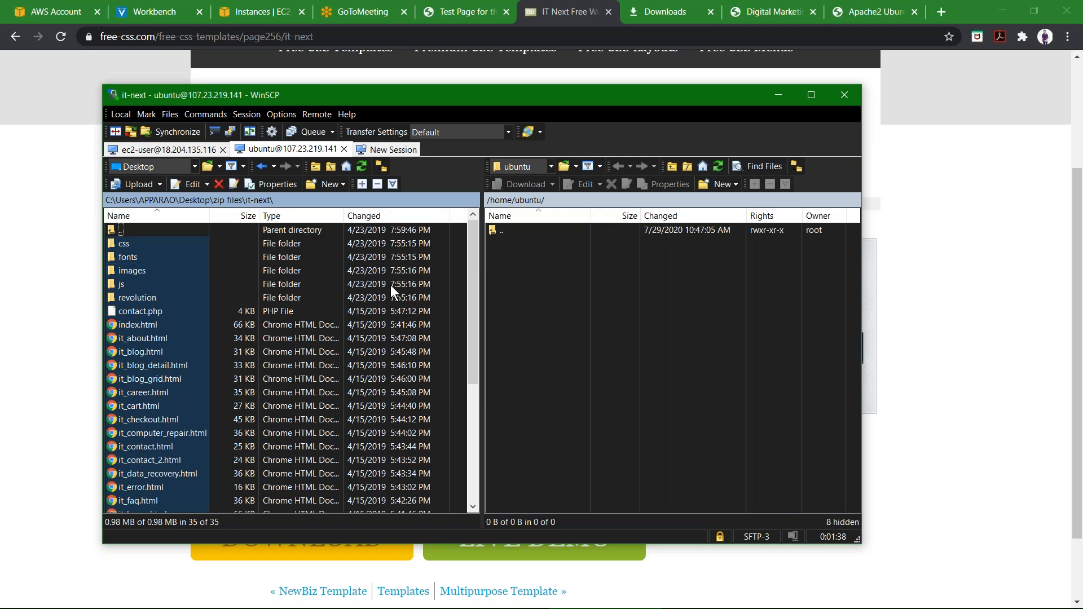
Start uploading the selected files to /home/ubuntu on the server and cancel the transfer.
left_click(492, 272)
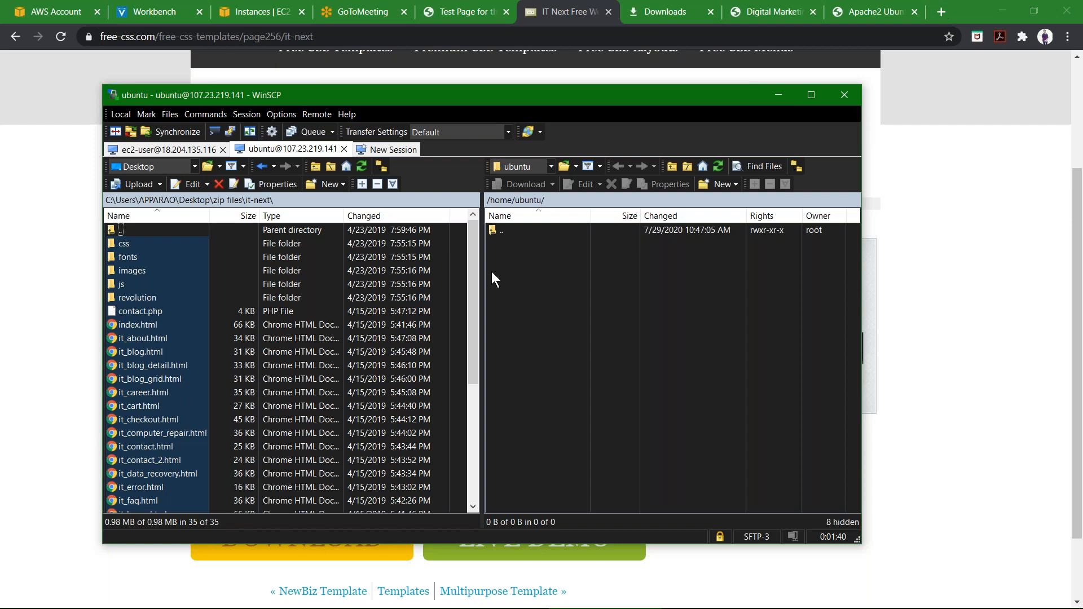
left_click(491, 272)
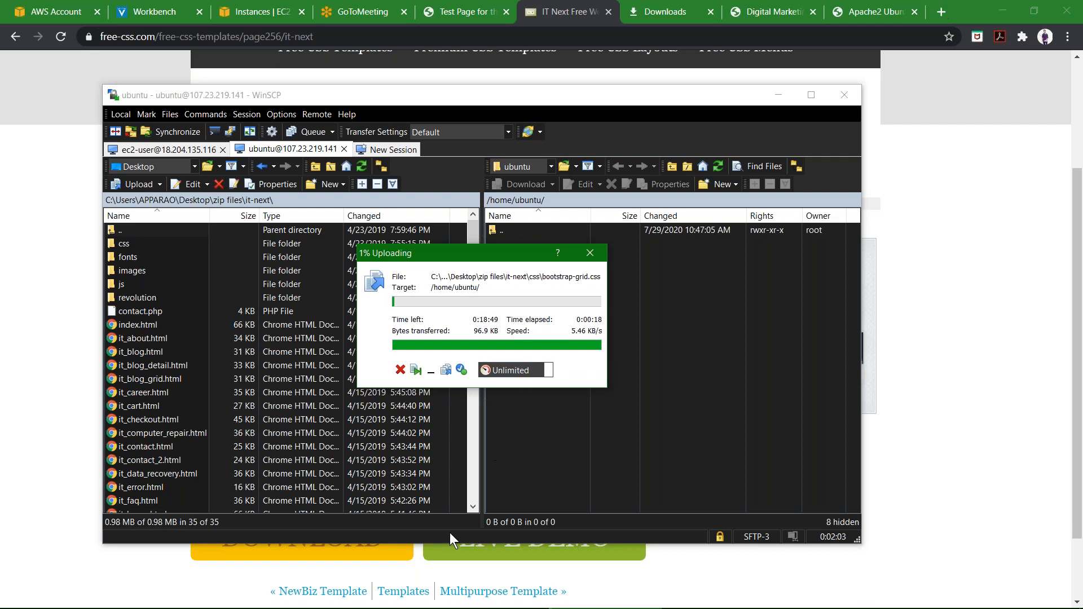
left_click(590, 253)
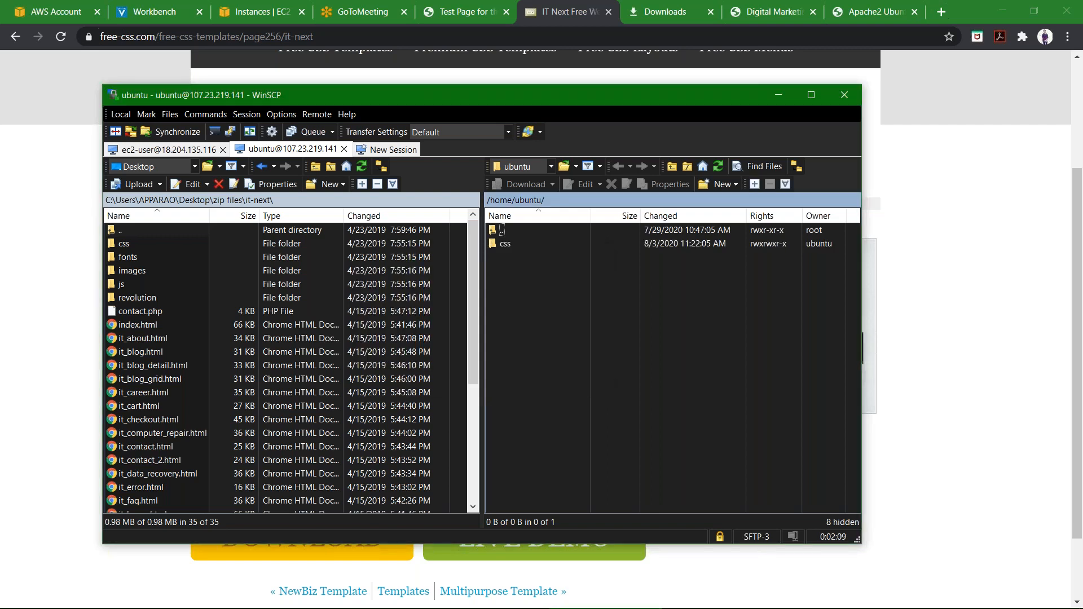
Delete the partially uploaded css folder from /home/ubuntu.
left_click(565, 247)
key("Delete")
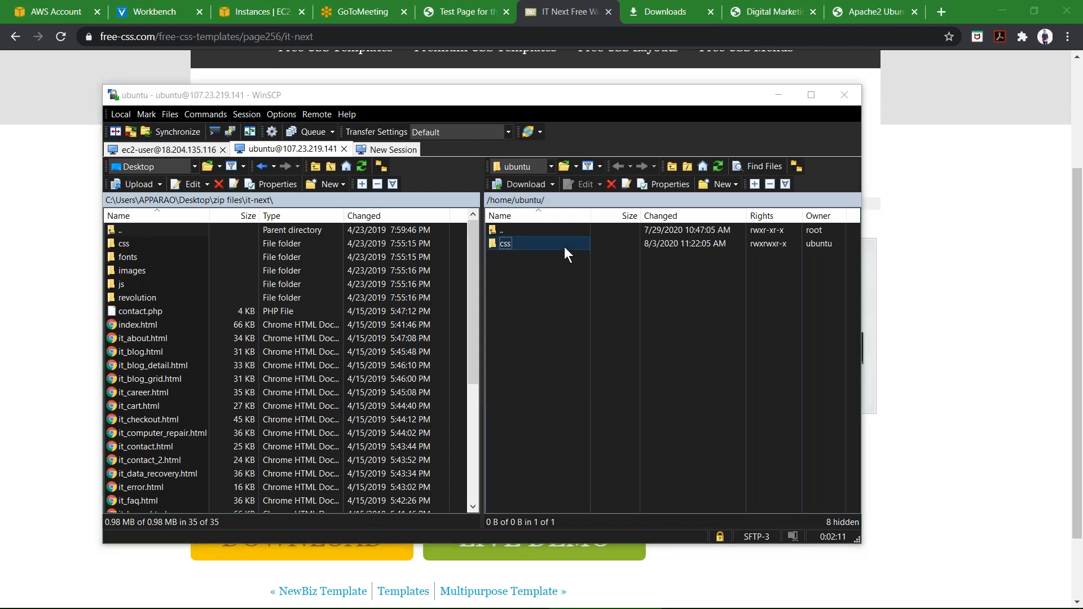
key("Return")
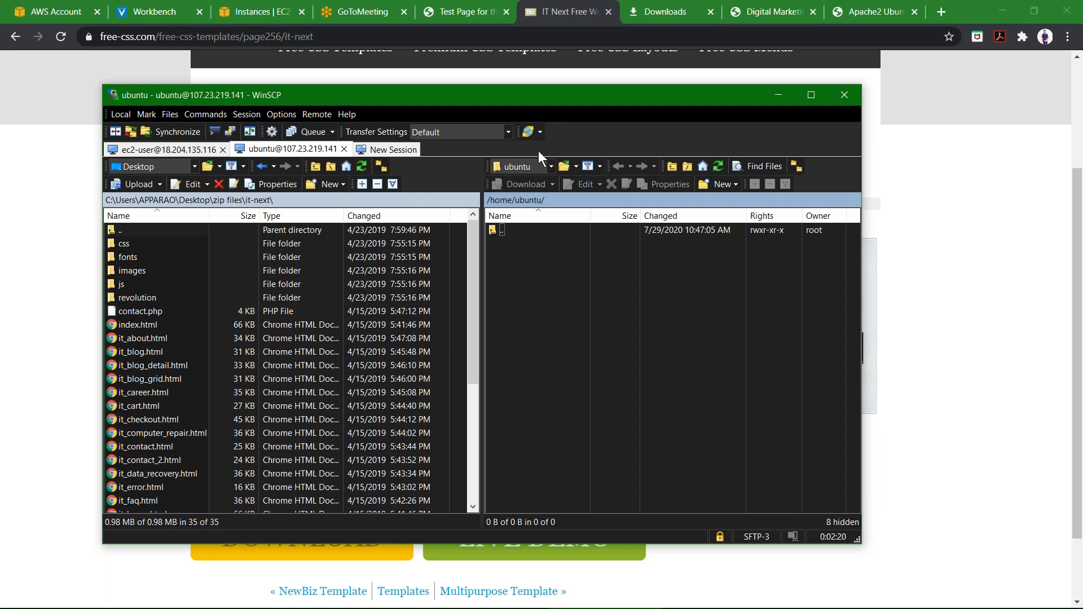
Switch the remote panel to the server's root directory.
left_click(550, 164)
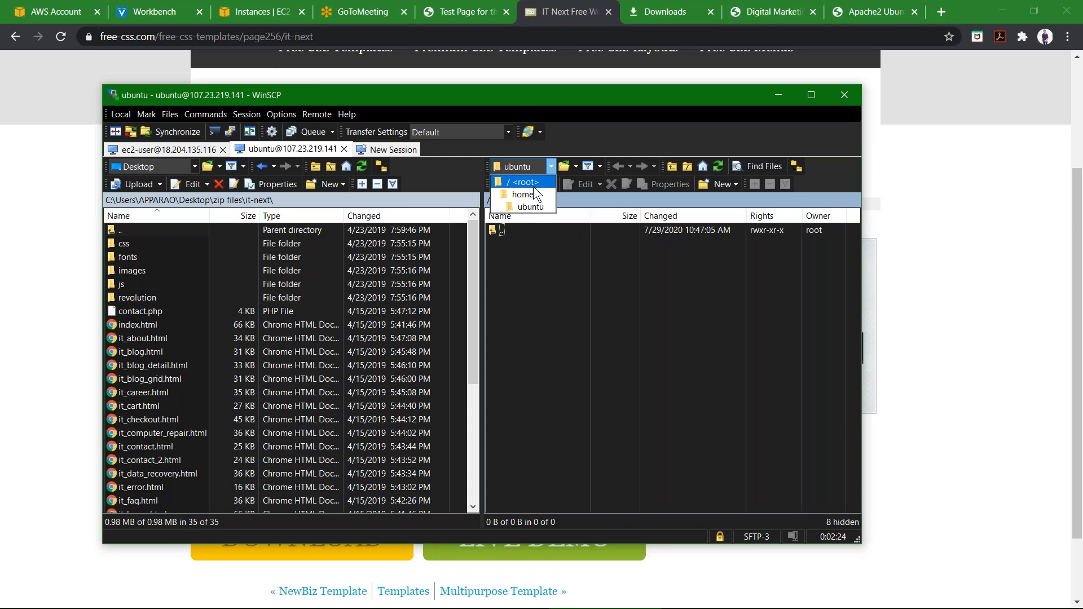
left_click(535, 186)
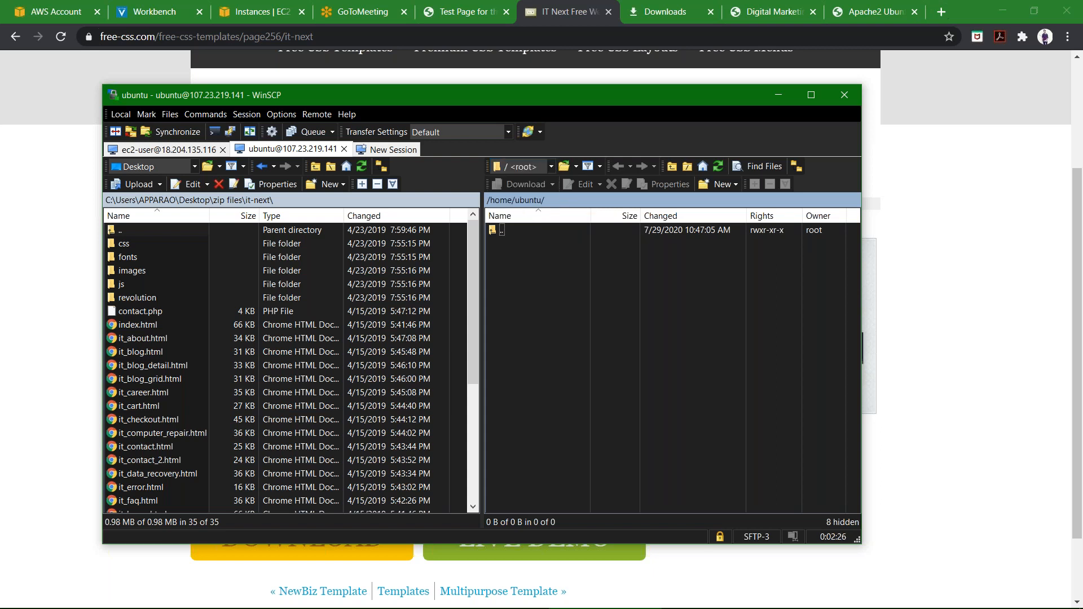
left_click(551, 166)
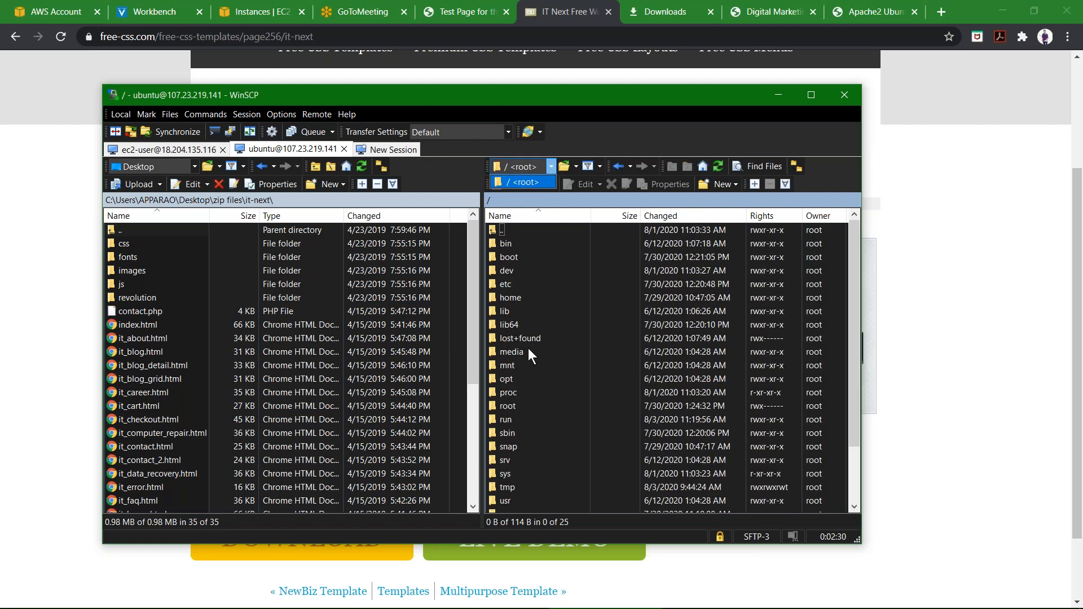
On the Apache2 default page, select the document path /var/www/html/index.html.
left_click(886, 12)
left_click(887, 12)
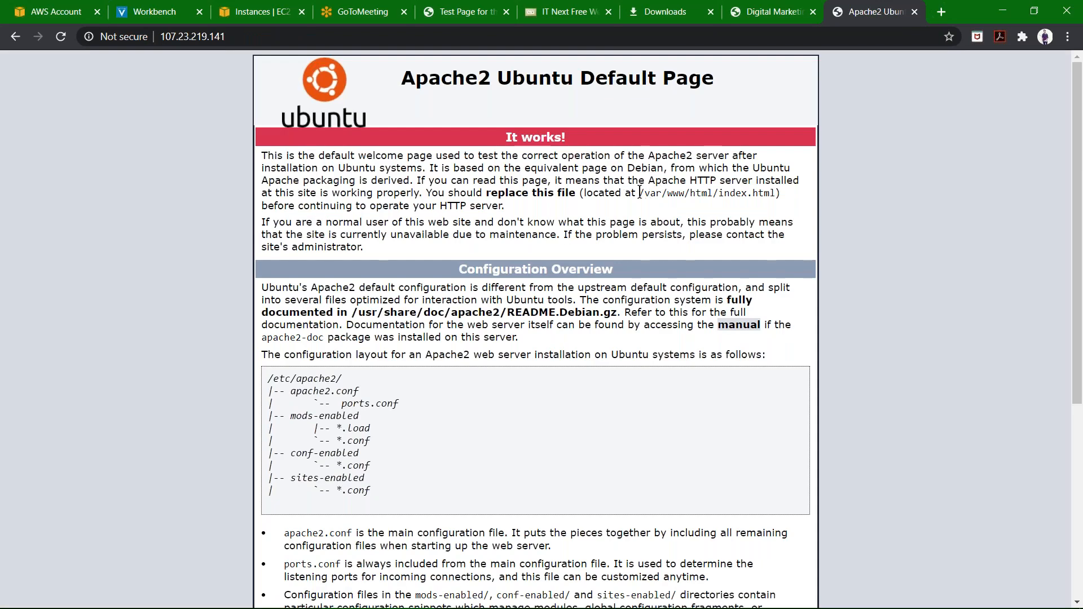
left_click_drag(639, 193, 756, 198)
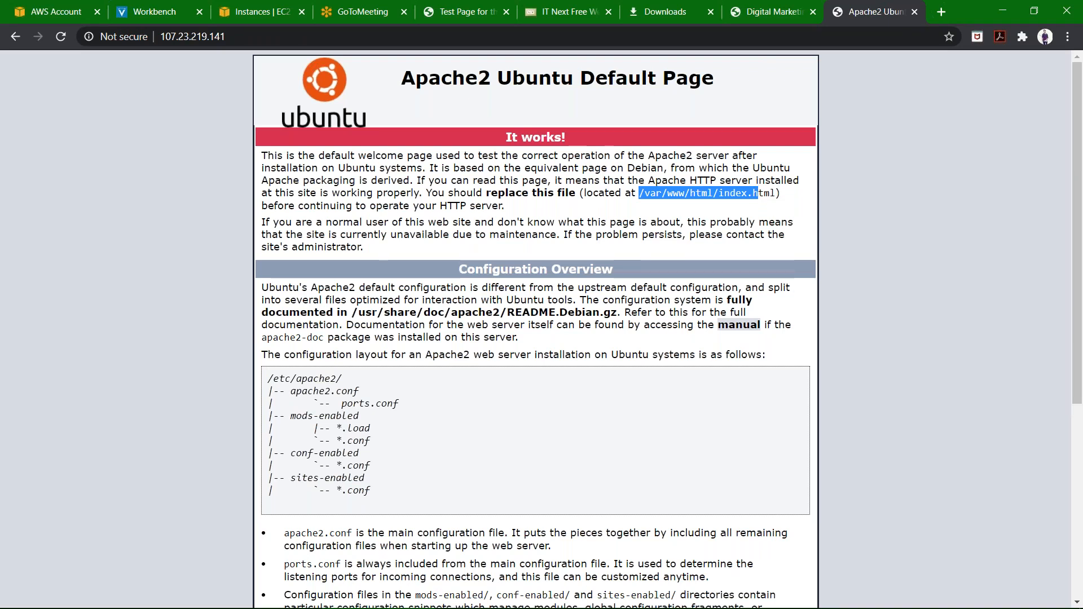
Open /var/www/html in the server panel and try to delete its index.html file.
left_click(576, 601)
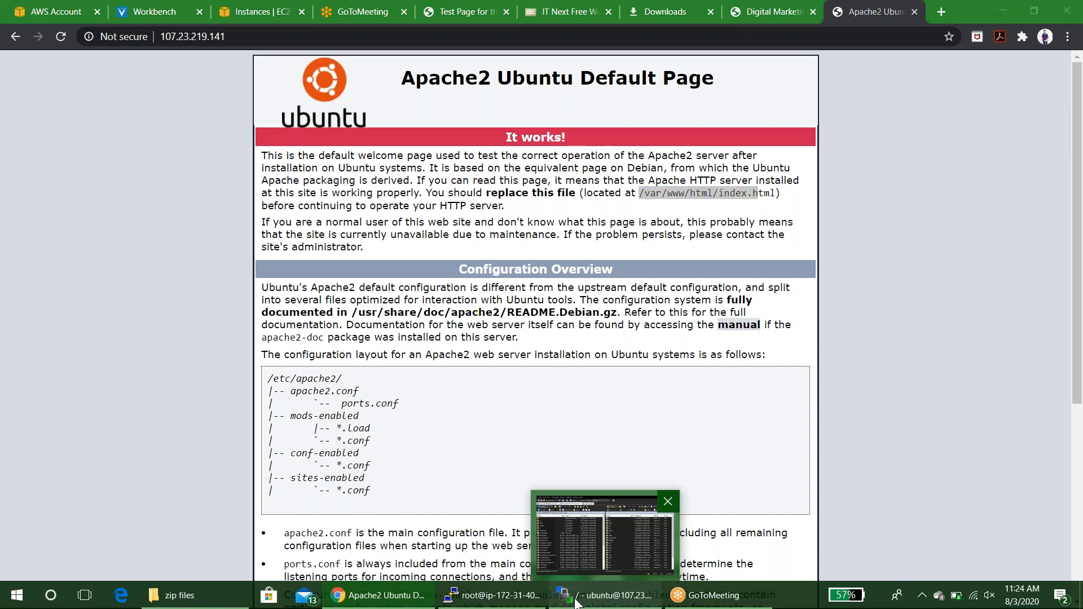
left_click(576, 602)
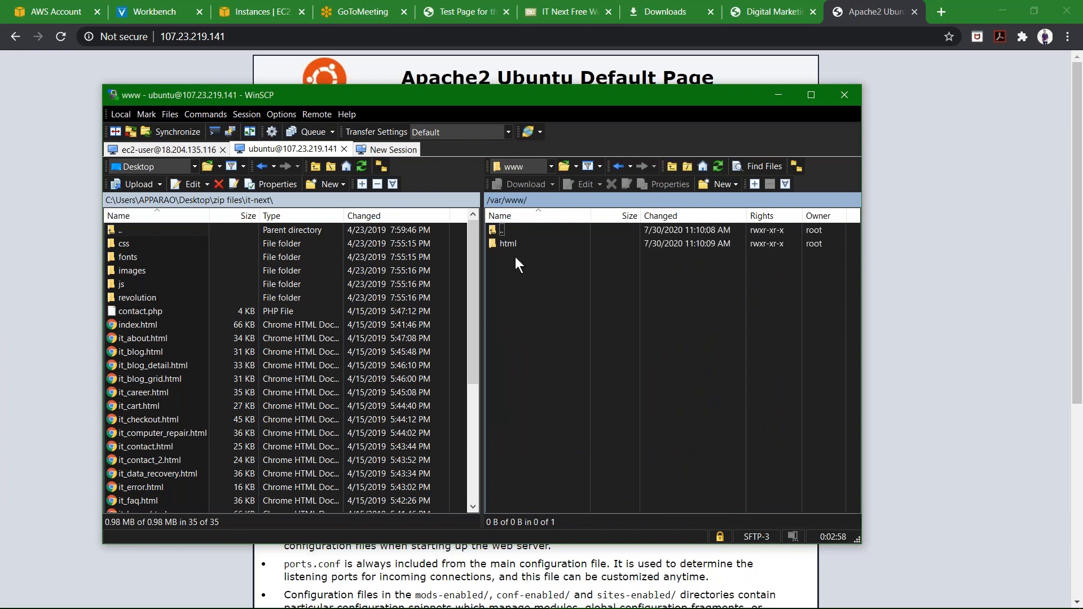
double_click(516, 245)
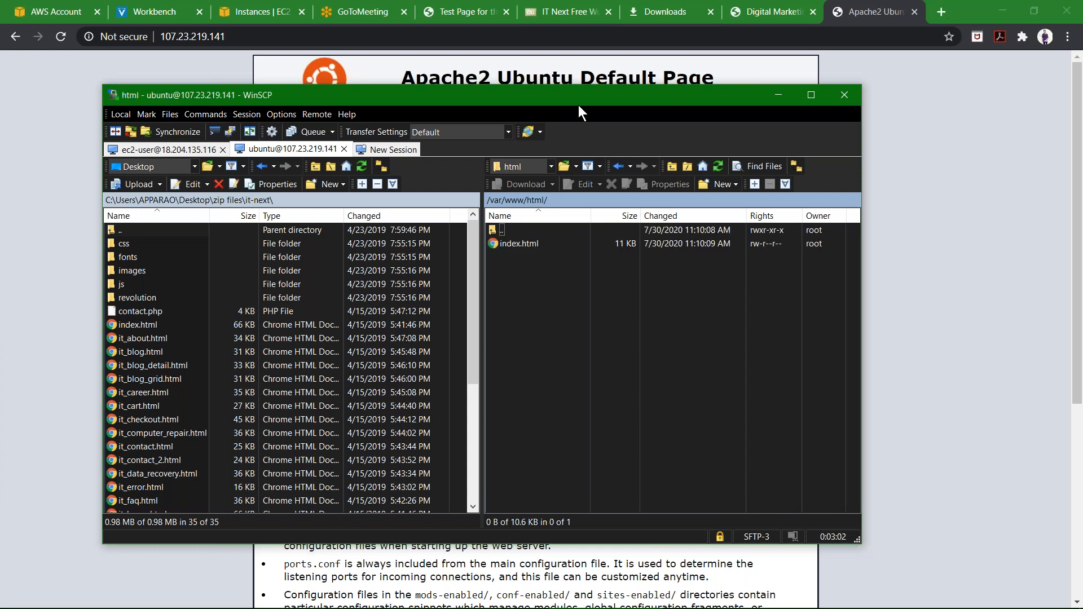
left_click(495, 201)
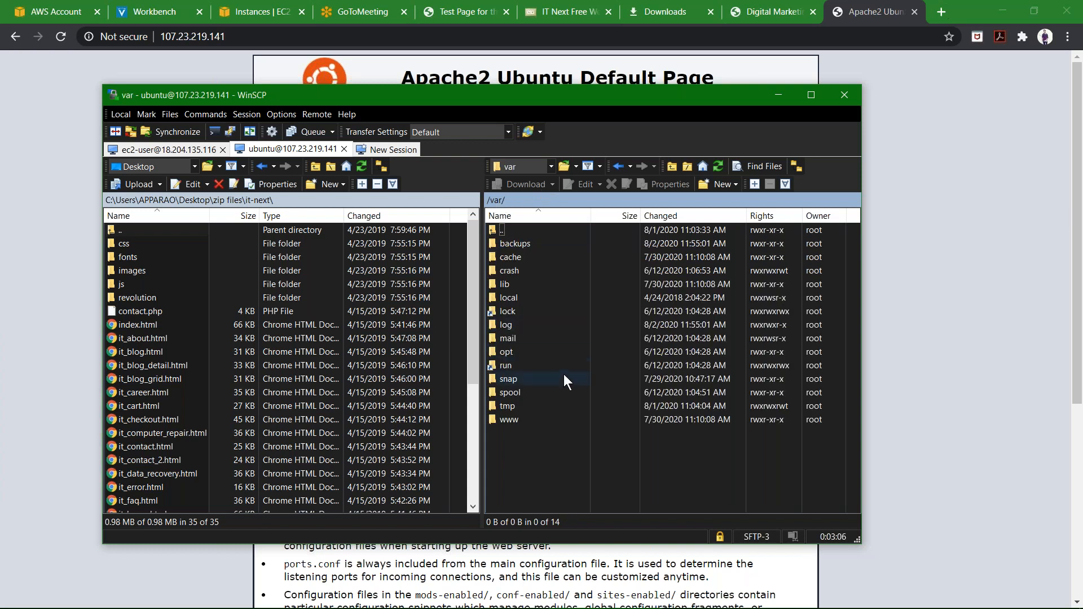
left_click(515, 165)
left_click(518, 177)
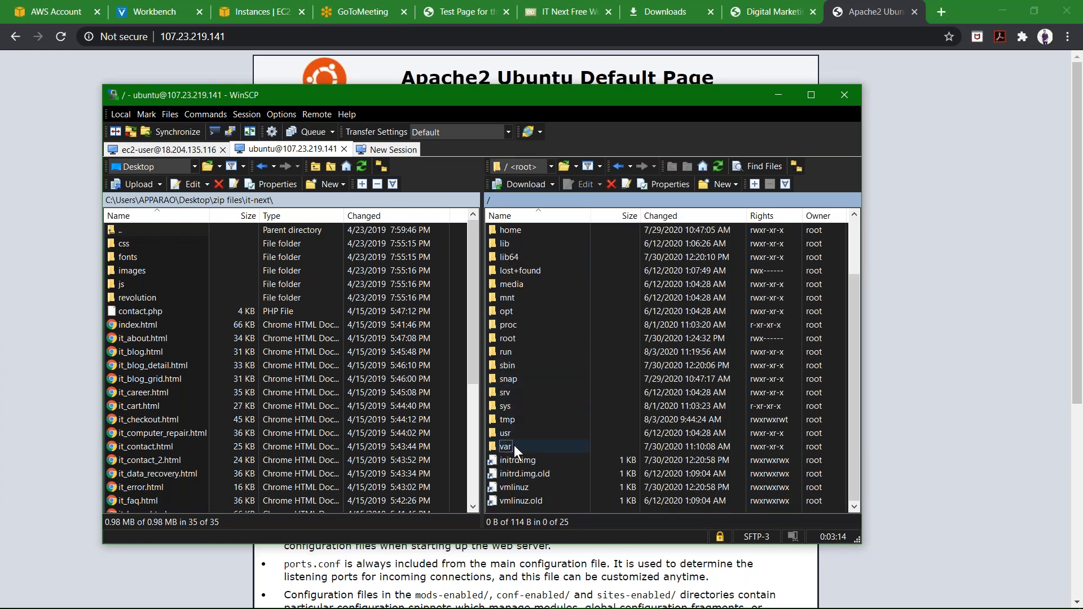
double_click(513, 445)
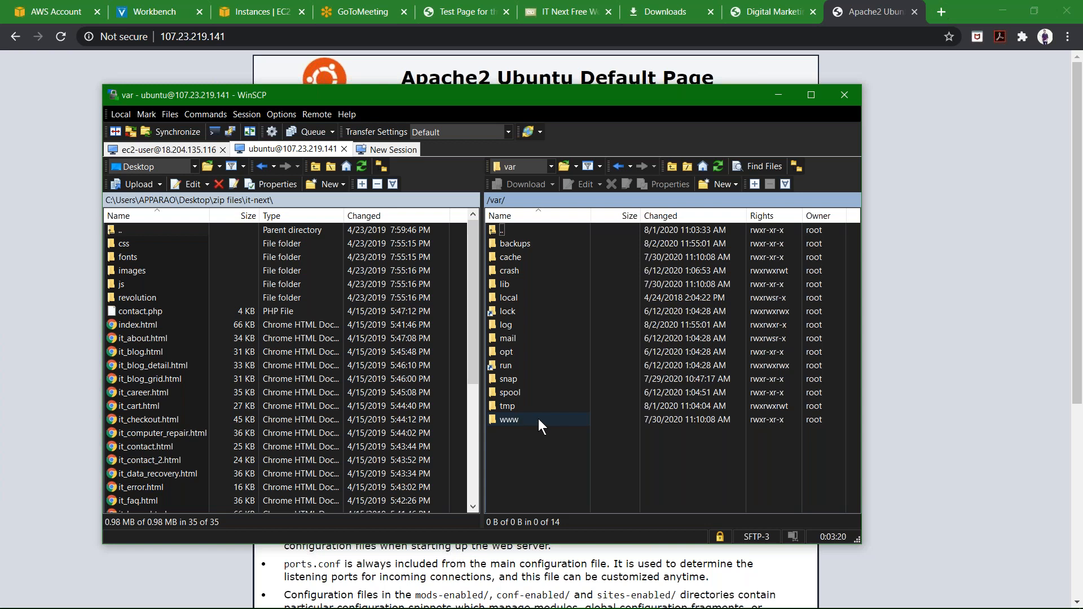
double_click(539, 419)
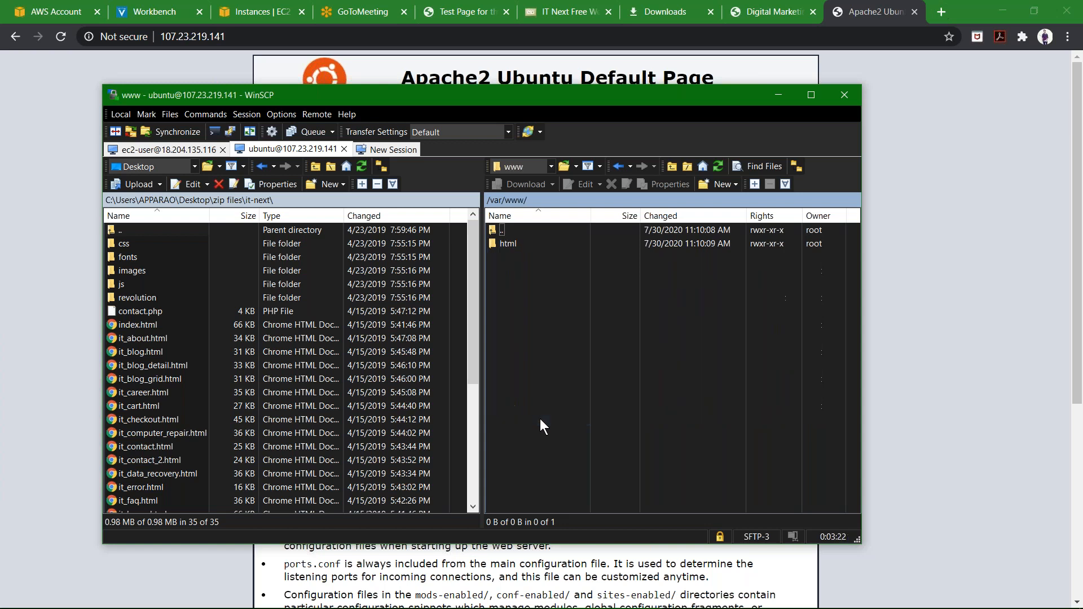
double_click(556, 242)
left_click_drag(601, 96, 580, 155)
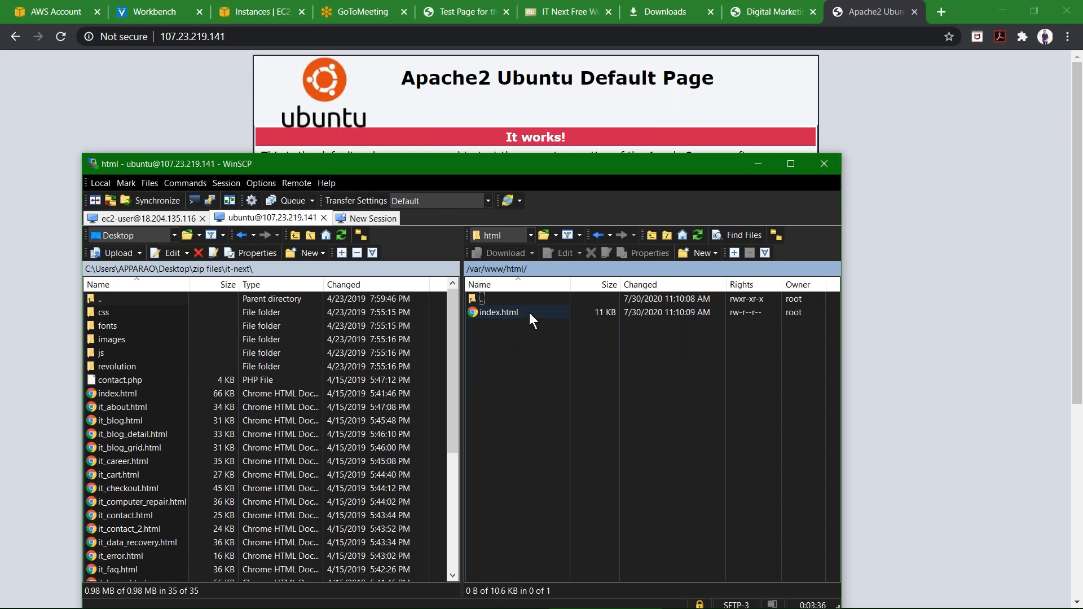
left_click(529, 312)
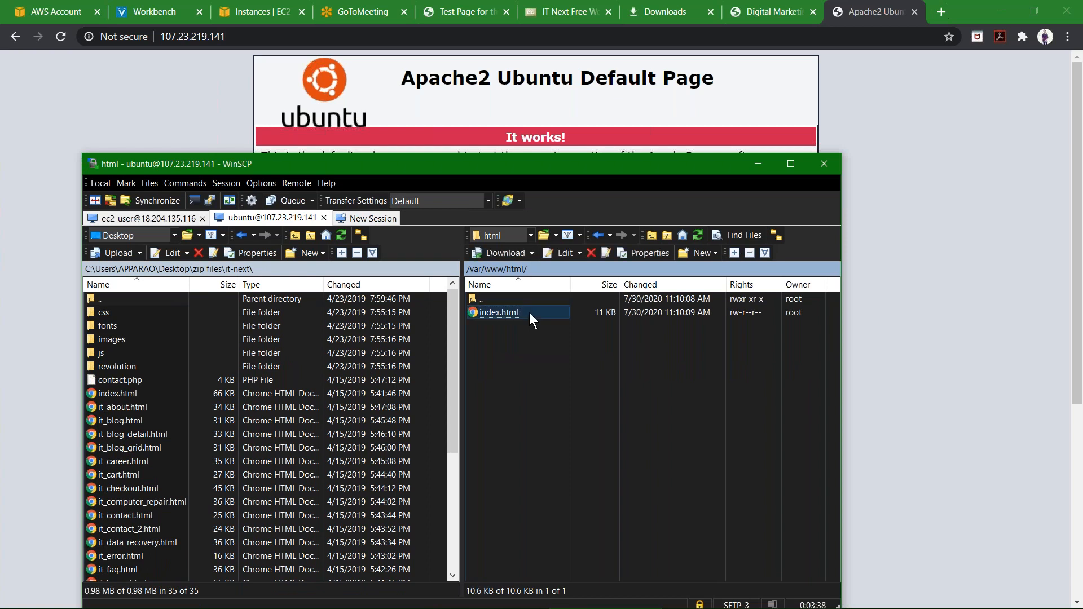
key("Delete")
key("Escape")
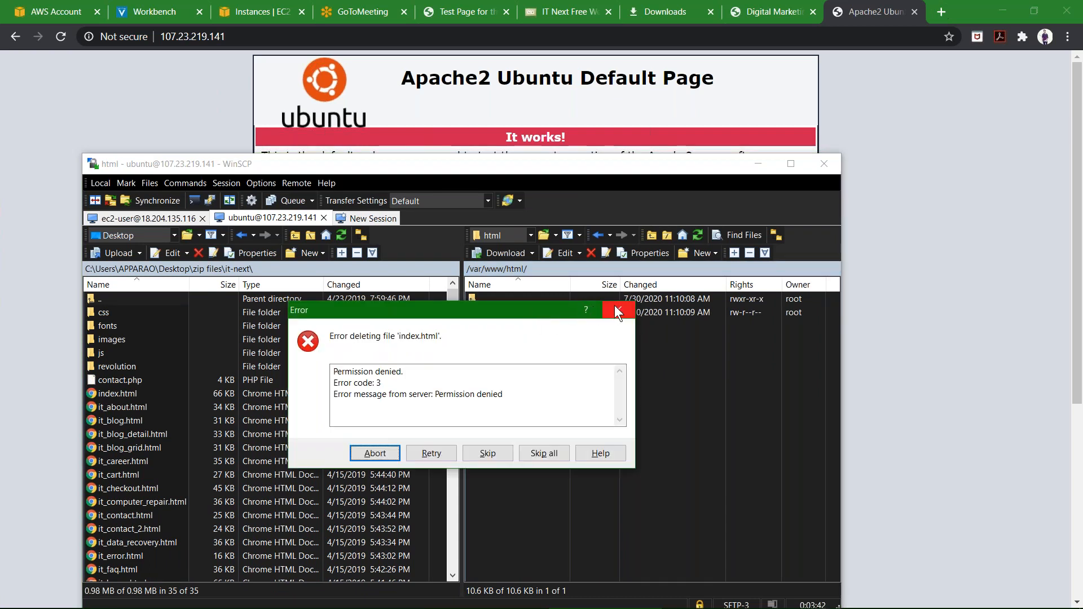
left_click(614, 306)
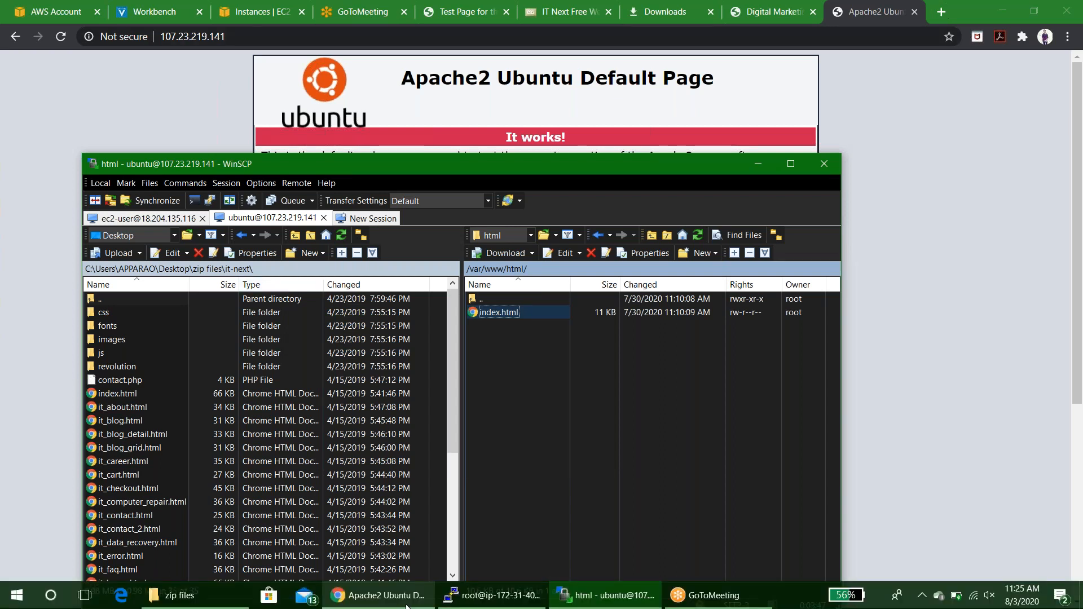
Close the PuTTY session connected to the Amazon Linux server.
left_click(470, 597)
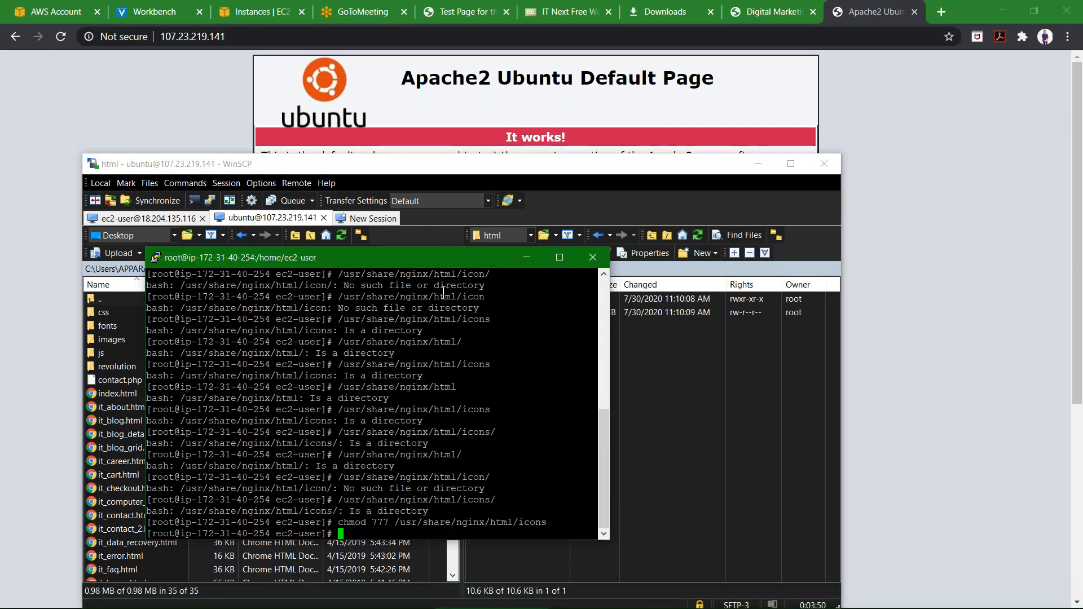
left_click_drag(451, 258, 485, 124)
left_click(630, 124)
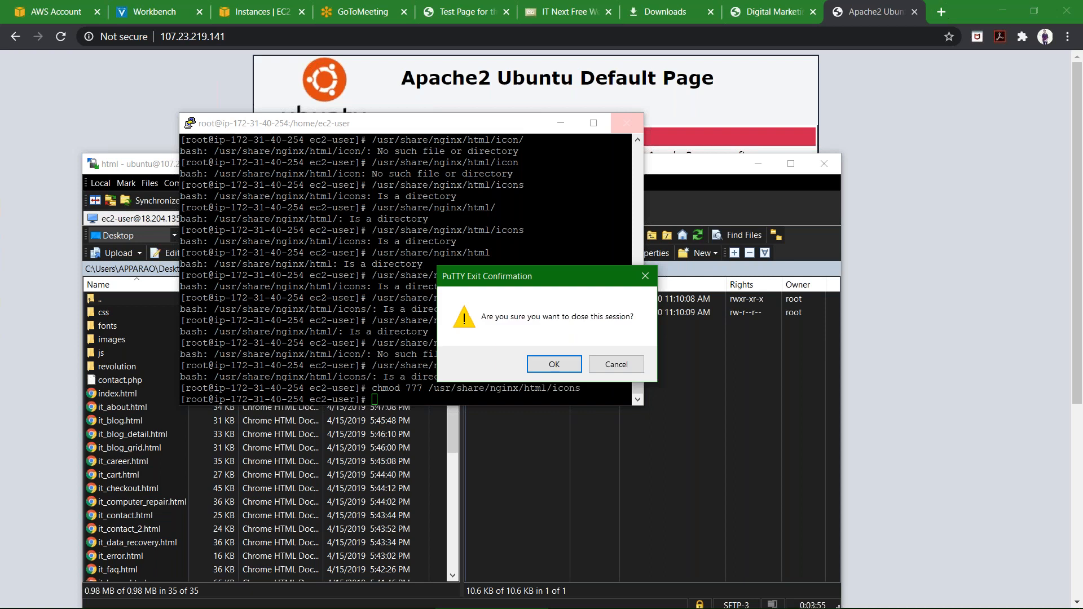
left_click(554, 364)
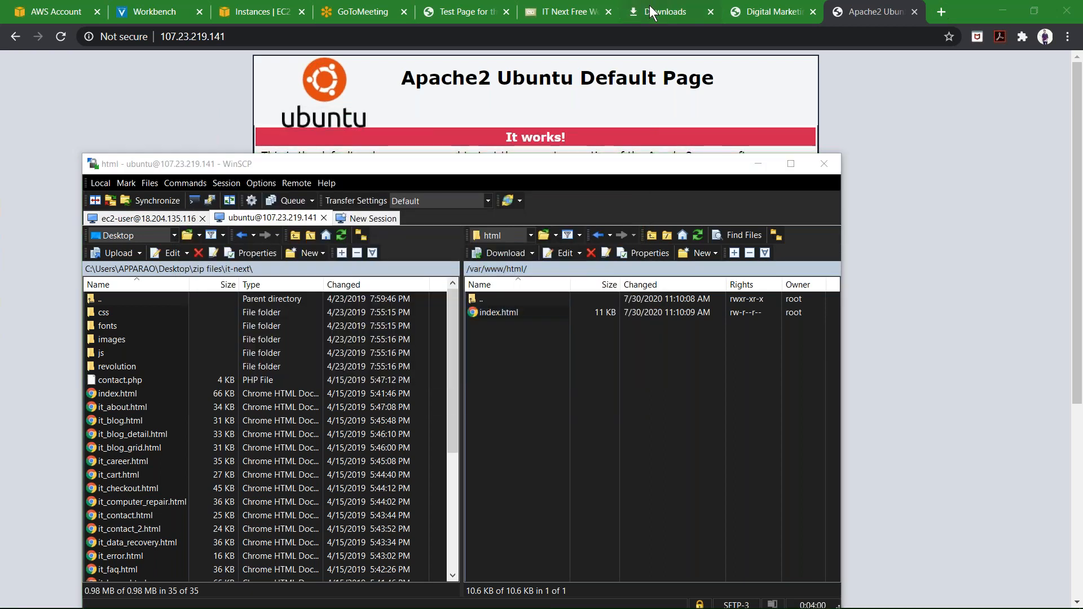
Launch PuTTY from the browser's downloads list.
left_click(649, 5)
scroll(540, 247, "down", 2)
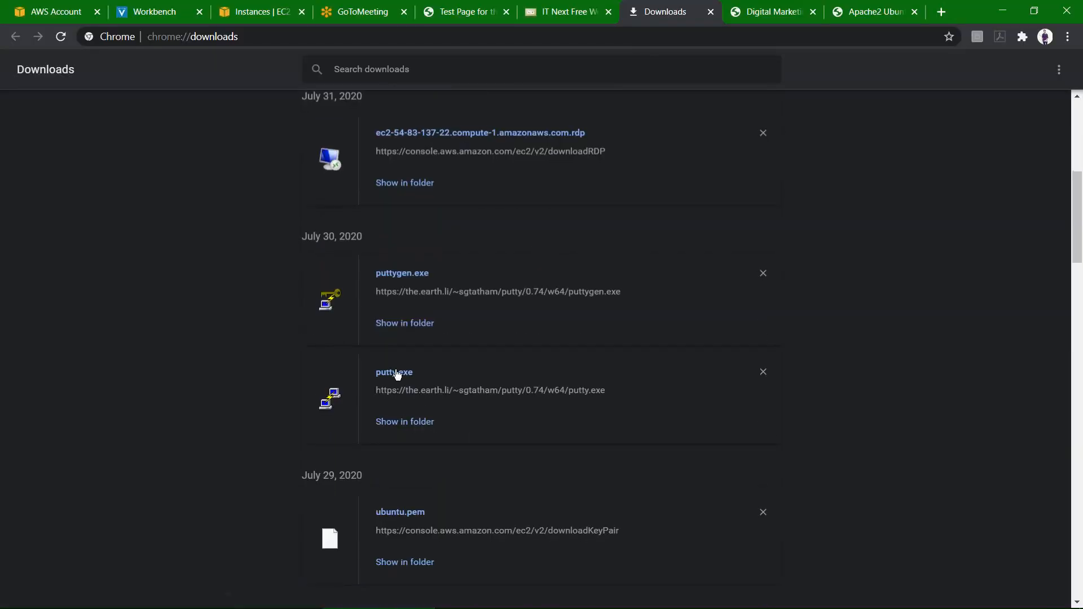
left_click(397, 372)
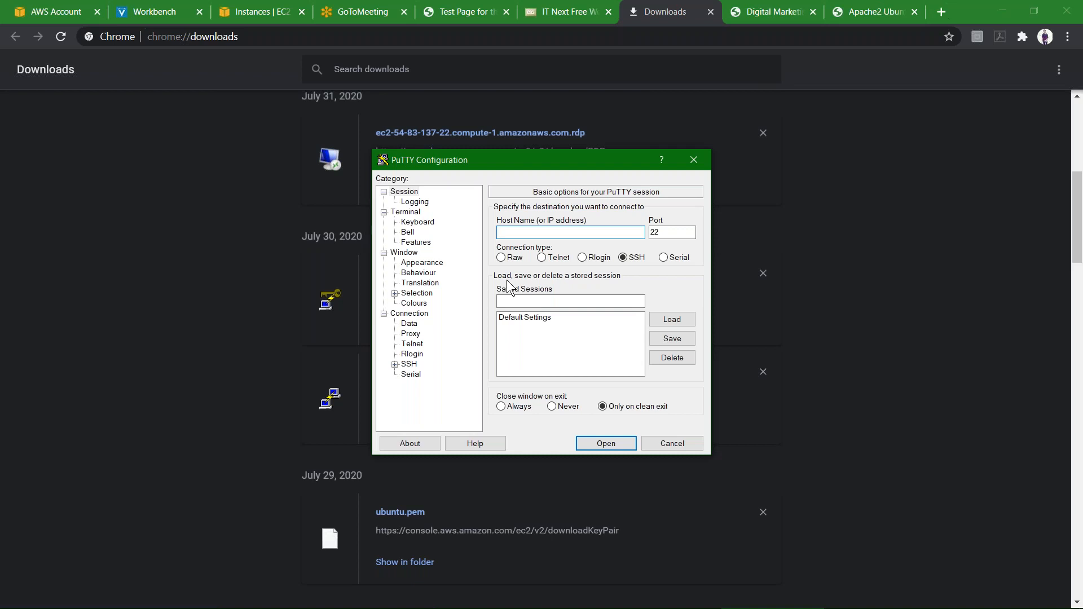
Copy the server address 107.23.219.141 from the browser and paste it as PuTTY's host name, trimming the pasted text.
left_click(855, 10)
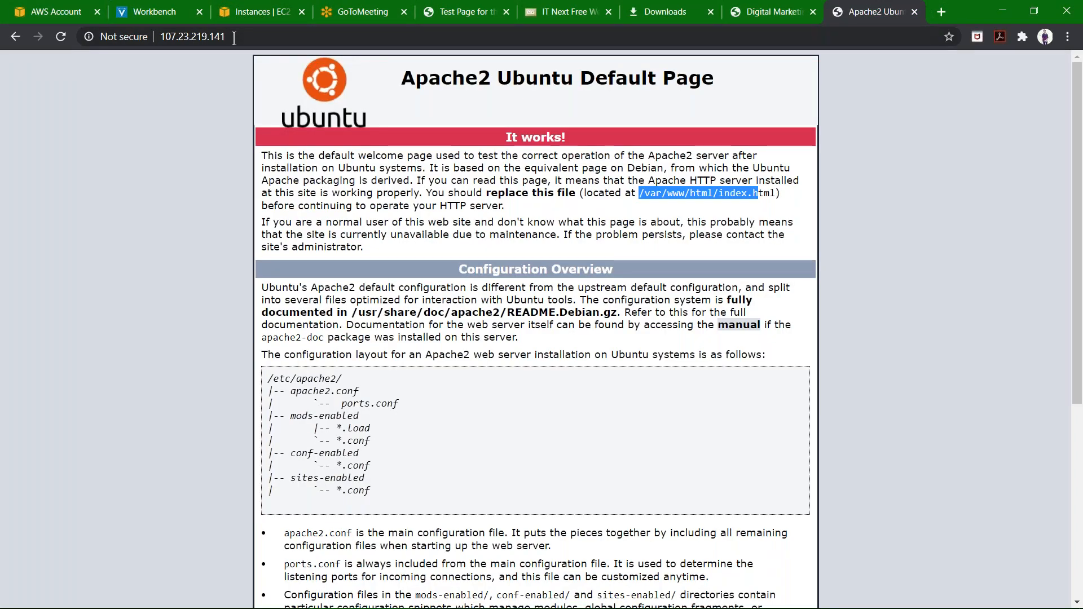
left_click(234, 37)
key("ctrl+c")
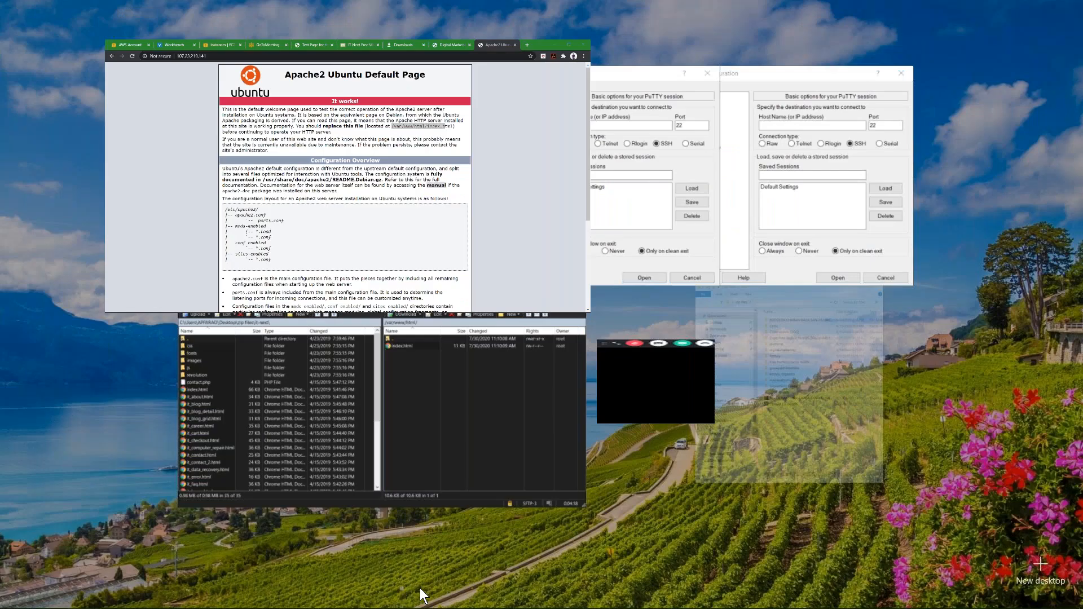
key("super+Tab")
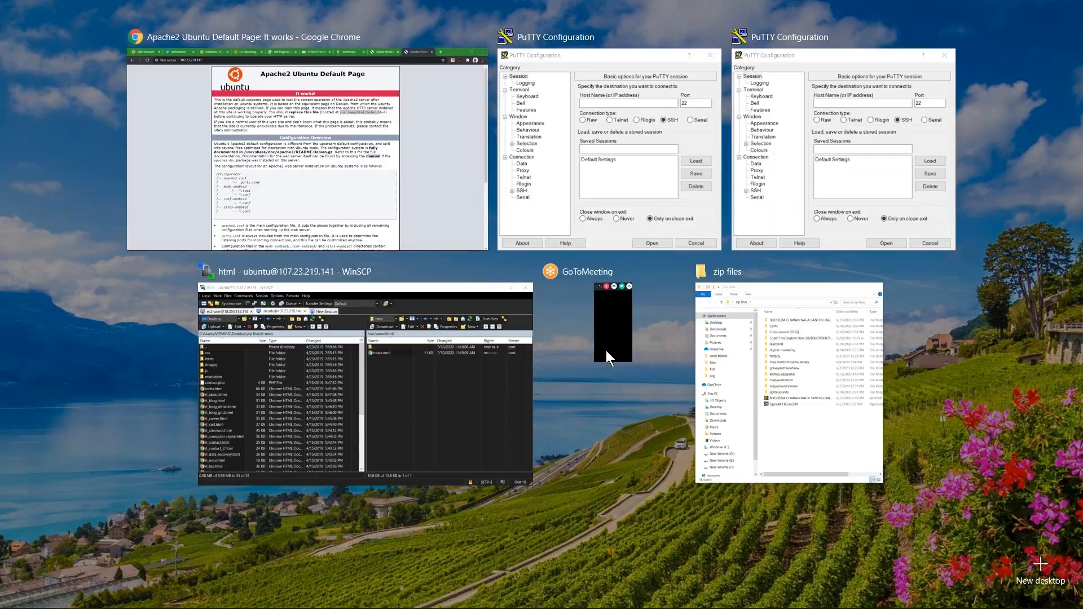
left_click(573, 155)
key("ctrl+v")
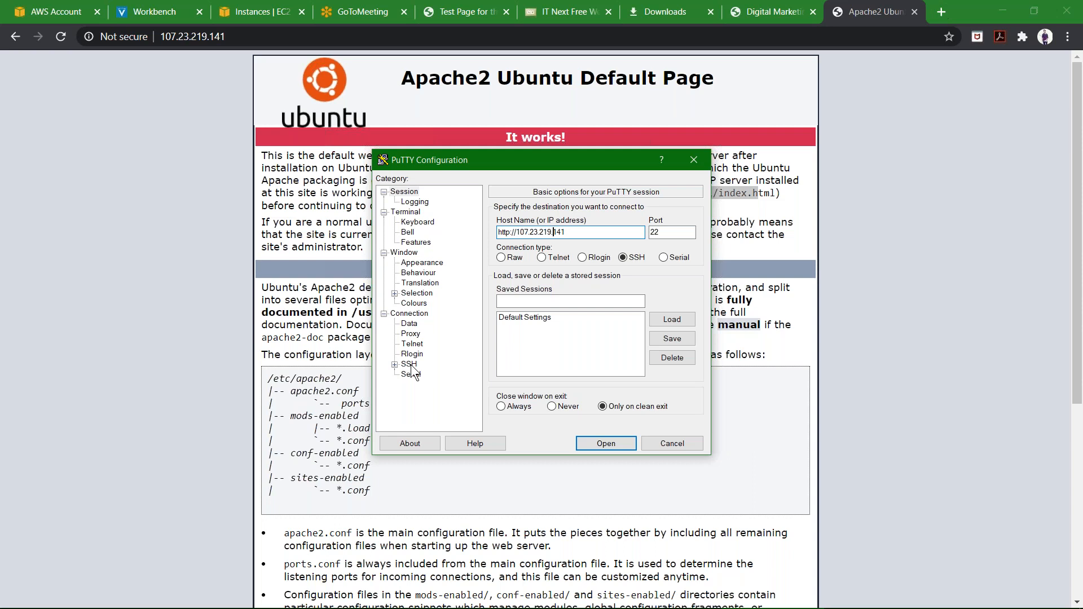
key("Left")
key("Left")
key("Left")
key("Left")
key("Left")
key("Left")
key("Left")
key("BackSpace")
key("BackSpace")
key("BackSpace")
key("BackSpace")
key("BackSpace")
key("BackSpace")
key("BackSpace")
Set ubuntu1.ppk from Downloads as the private key file for SSH authentication.
left_click(410, 365)
left_click(394, 365)
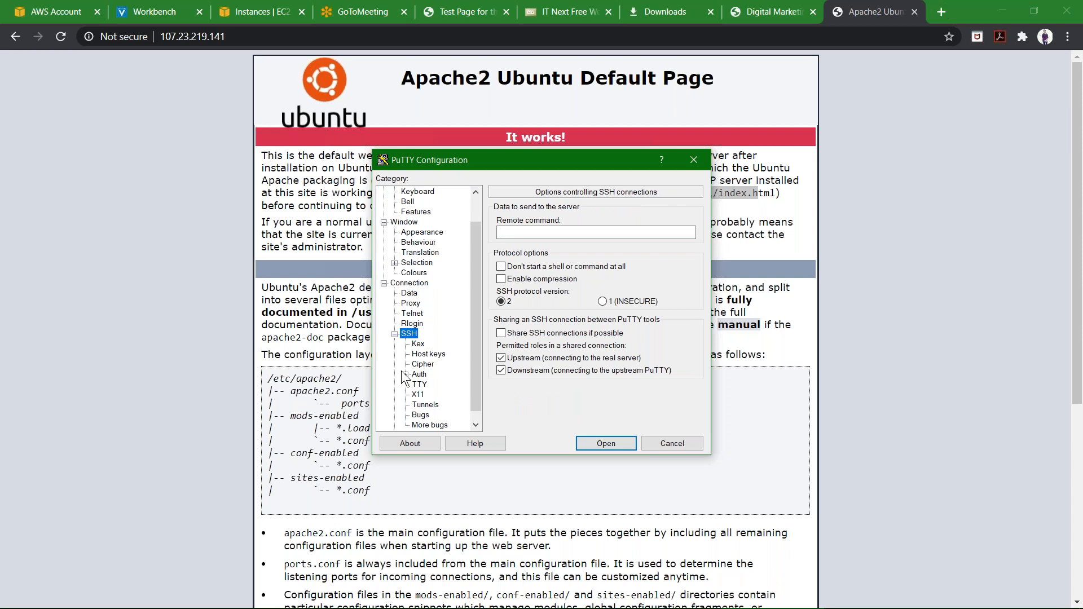
left_click(418, 375)
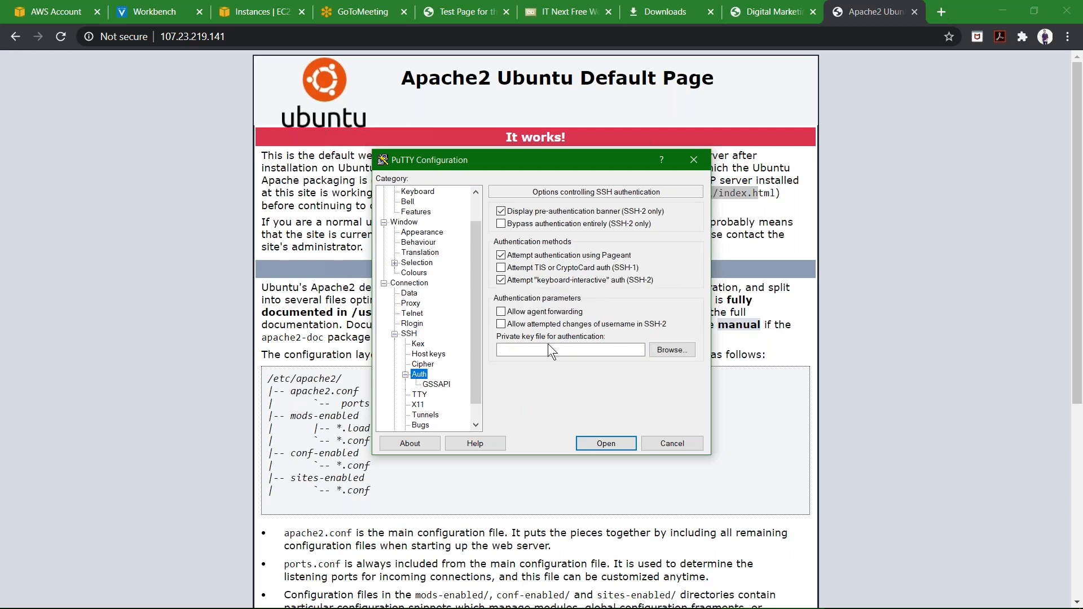
left_click(685, 351)
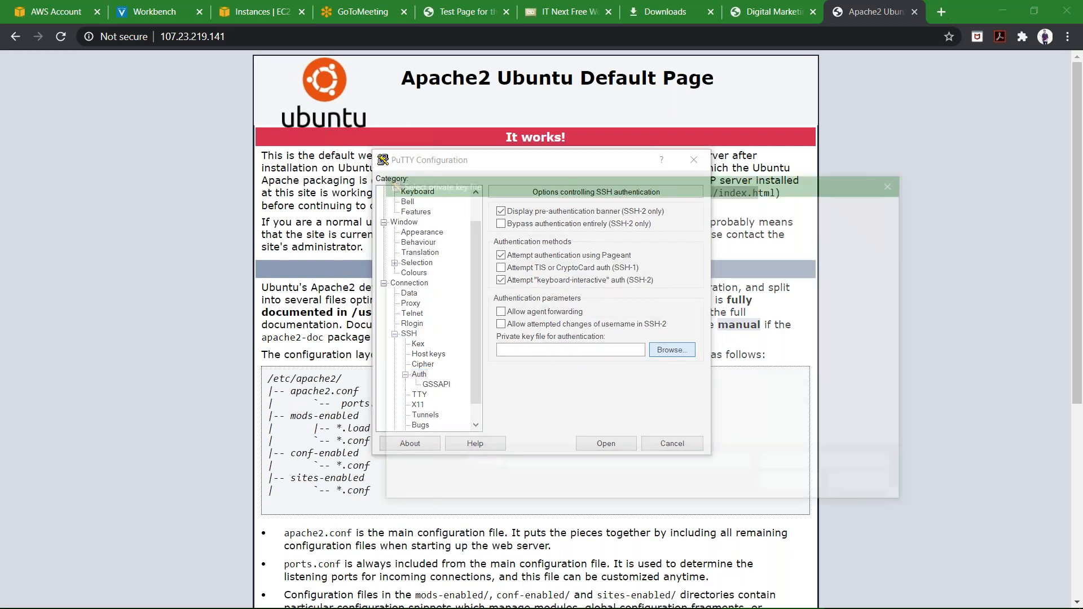
scroll(591, 354, "down", 2)
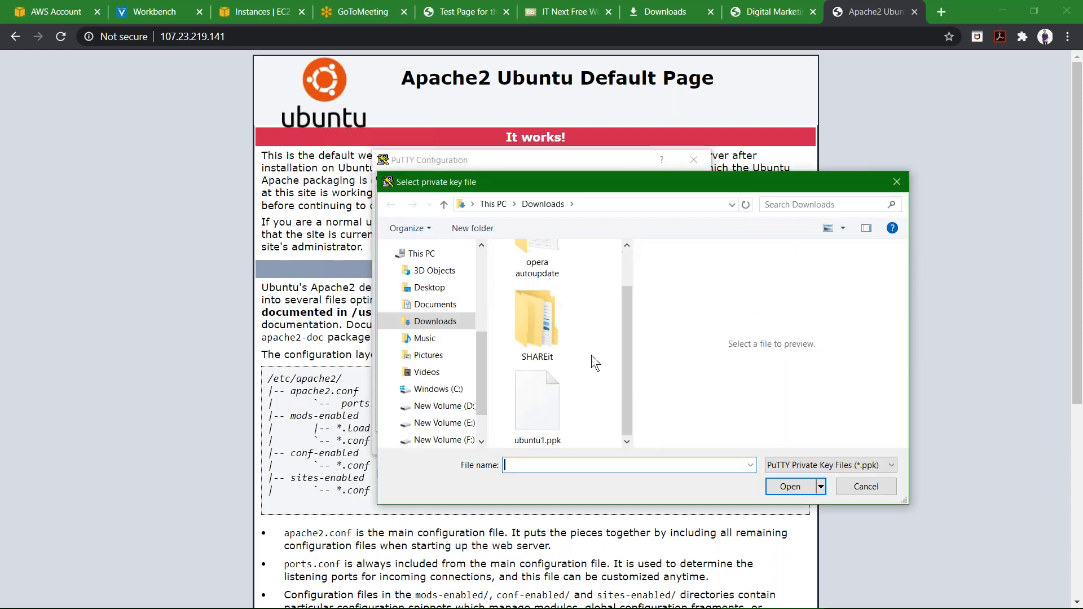
double_click(513, 419)
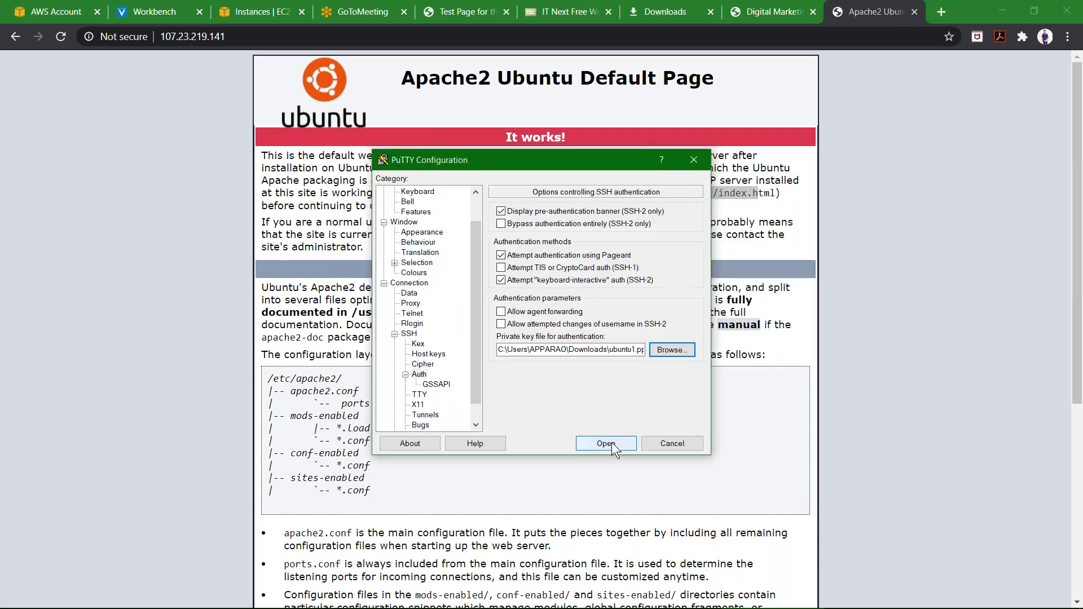
Open the SSH connection and log in as ubuntu.
left_click(611, 442)
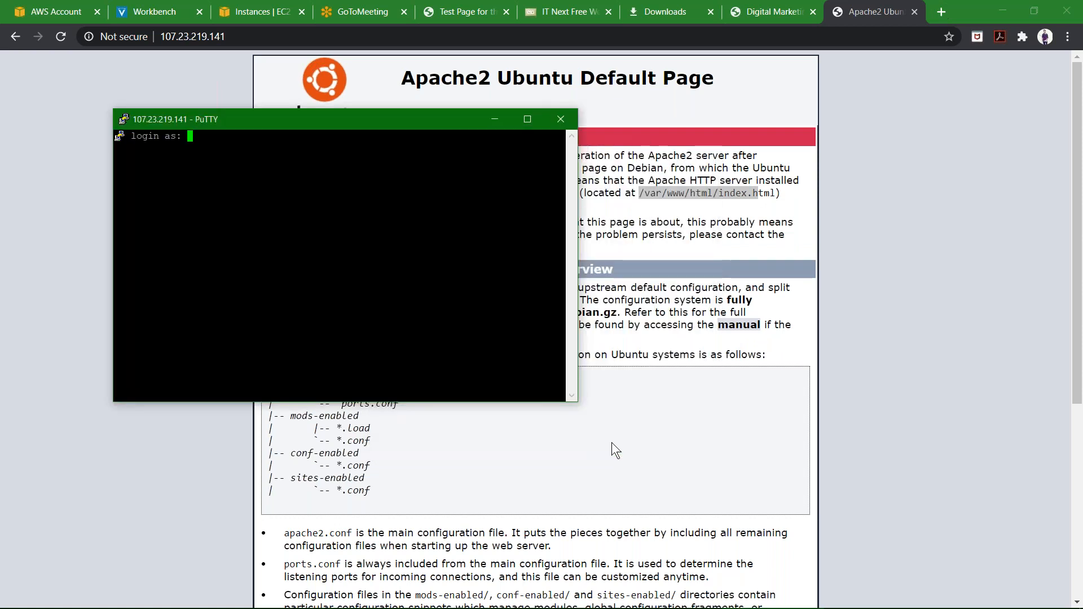
type("ubuntu")
key("Return")
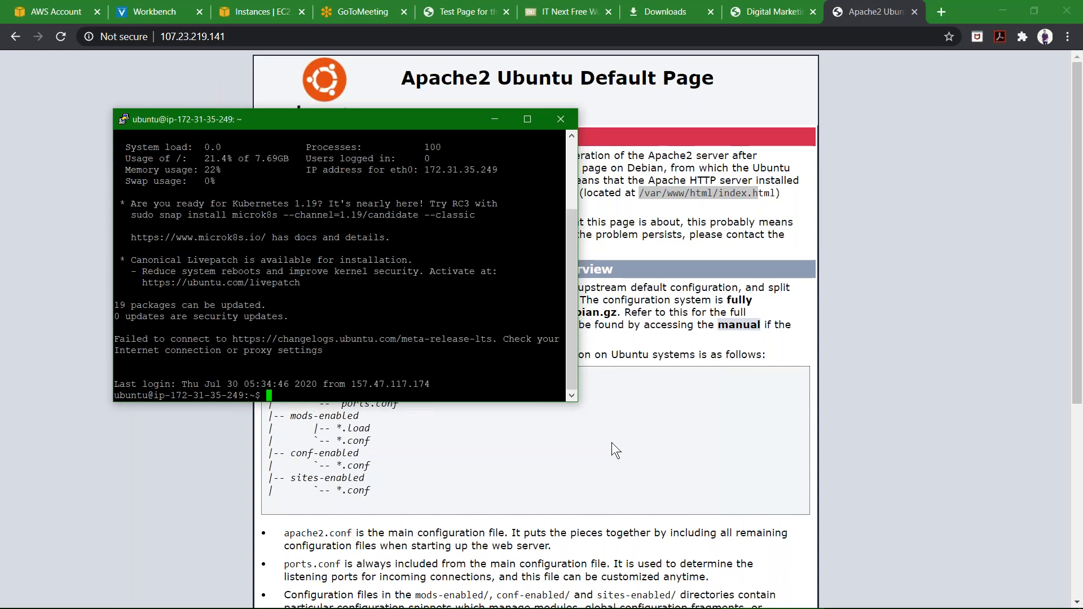
Switch to the root user with sudo su.
type("sudo su")
key("Return")
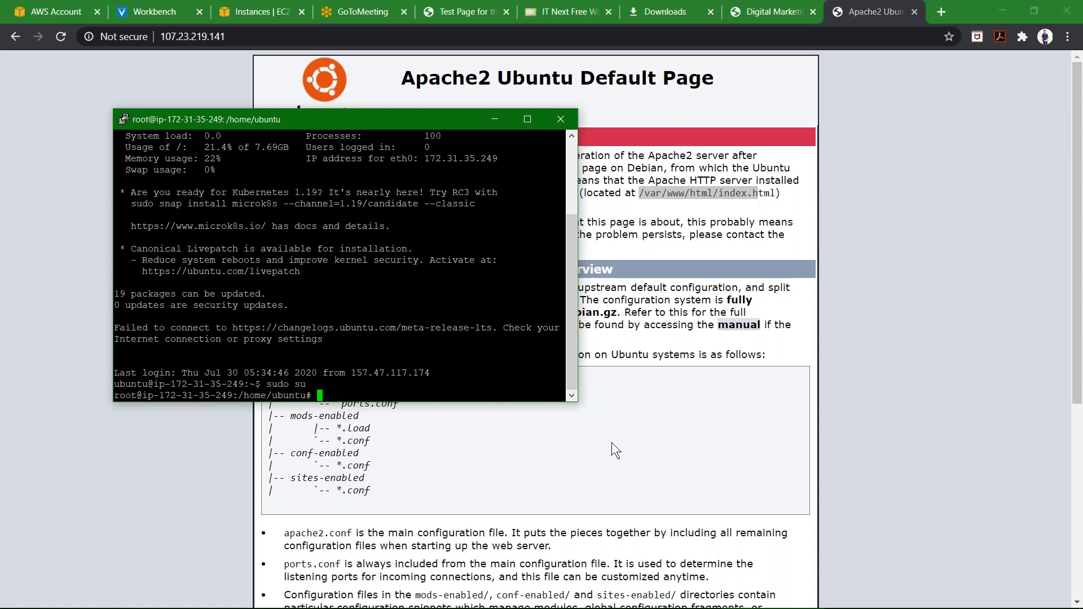
Select the path /var/www/html/index.html on the Apache default page.
left_click(638, 193)
left_click_drag(637, 193, 773, 194)
key("super+c")
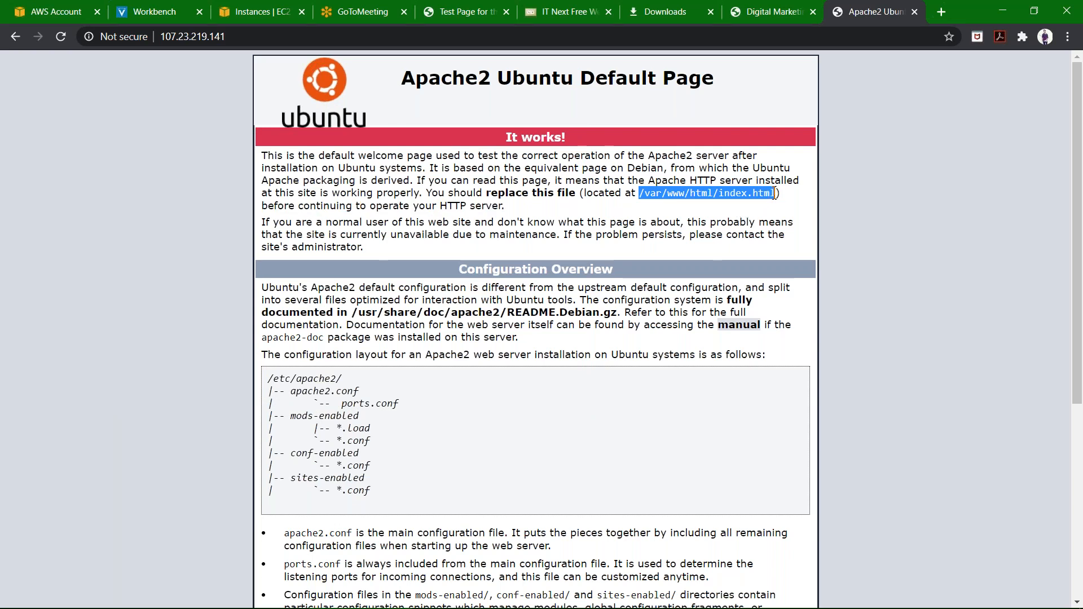
Close the extra PuTTY Configuration window and return to the browser's downloads page.
mouse_move(643, 607)
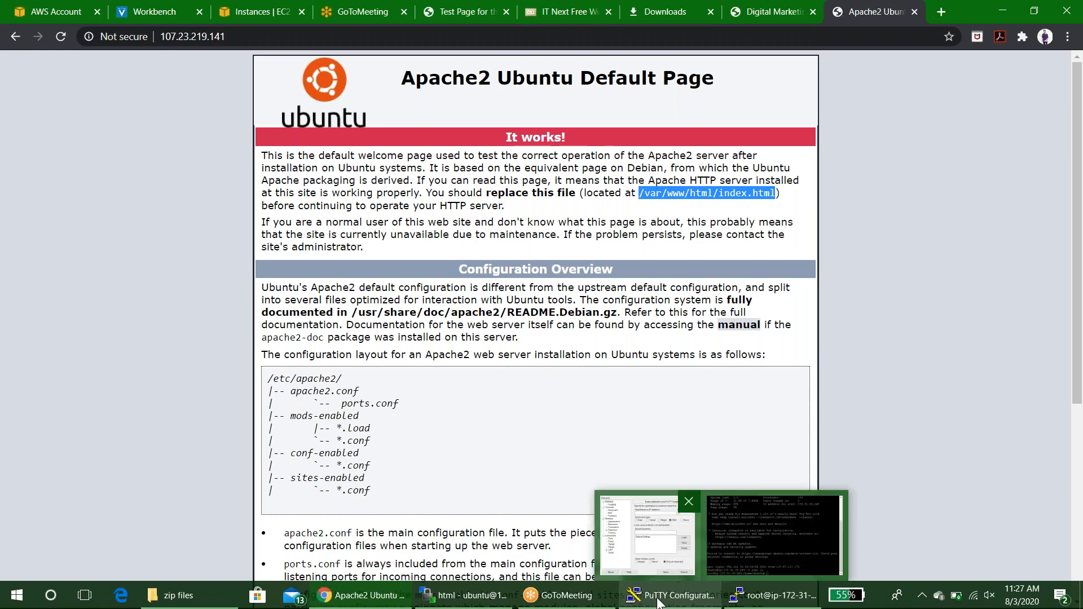
left_click(657, 602)
left_click(648, 536)
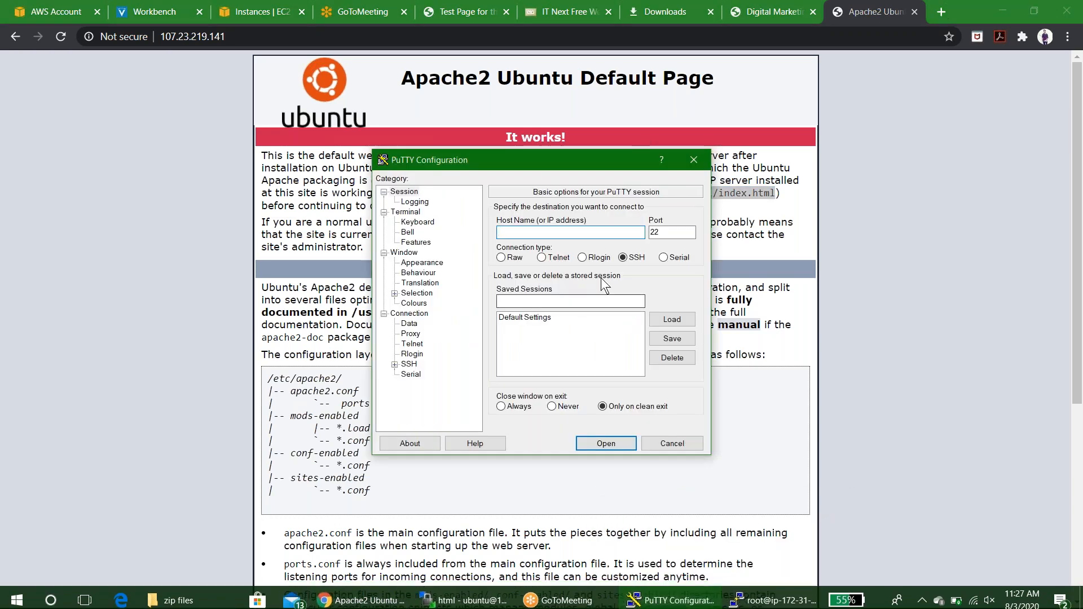
left_click(694, 160)
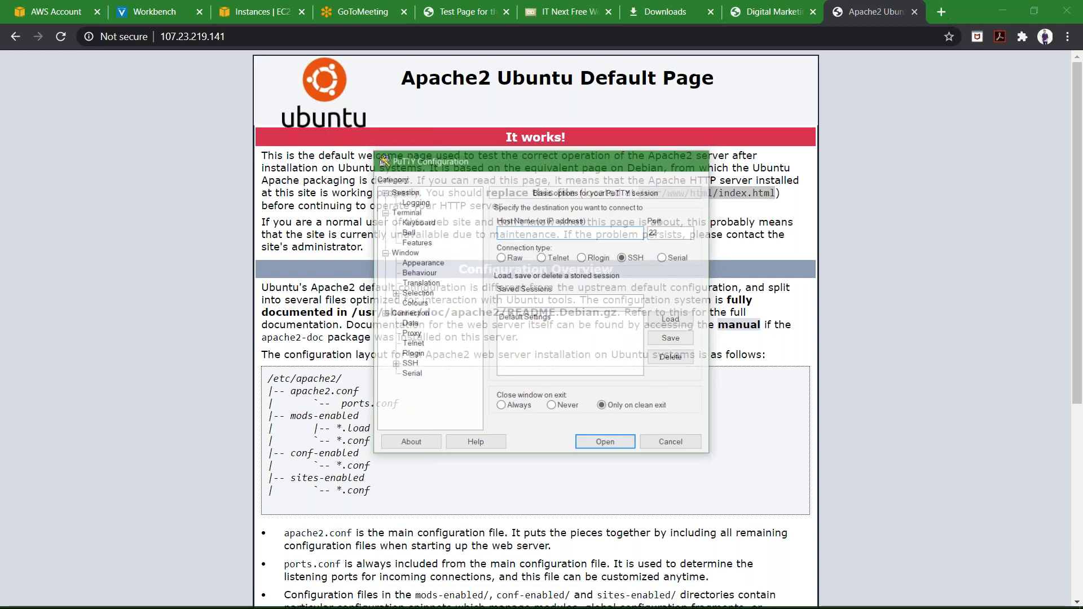
mouse_move(537, 606)
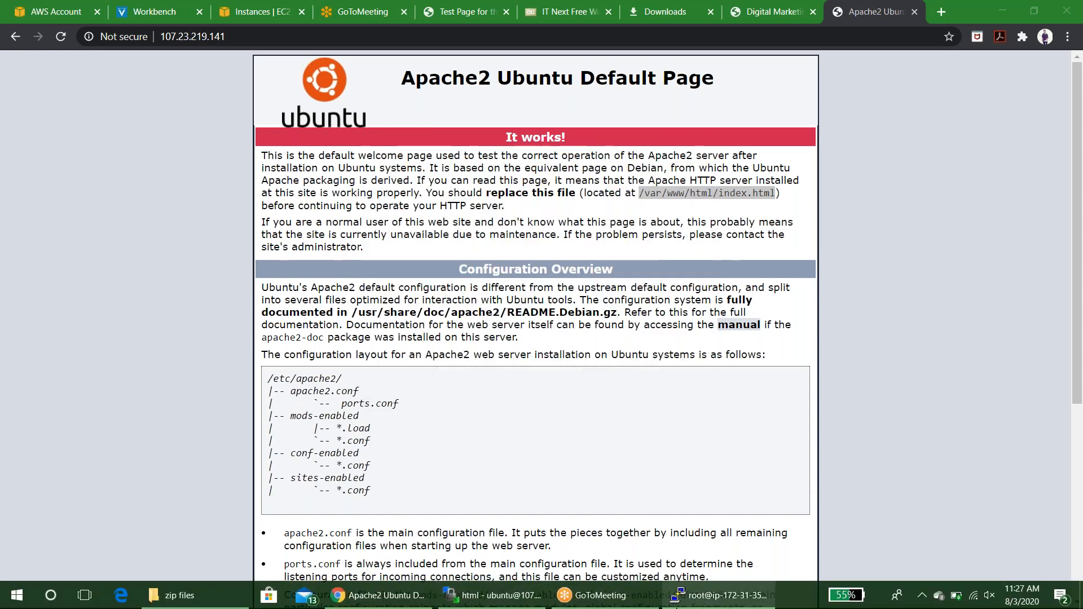
mouse_move(716, 595)
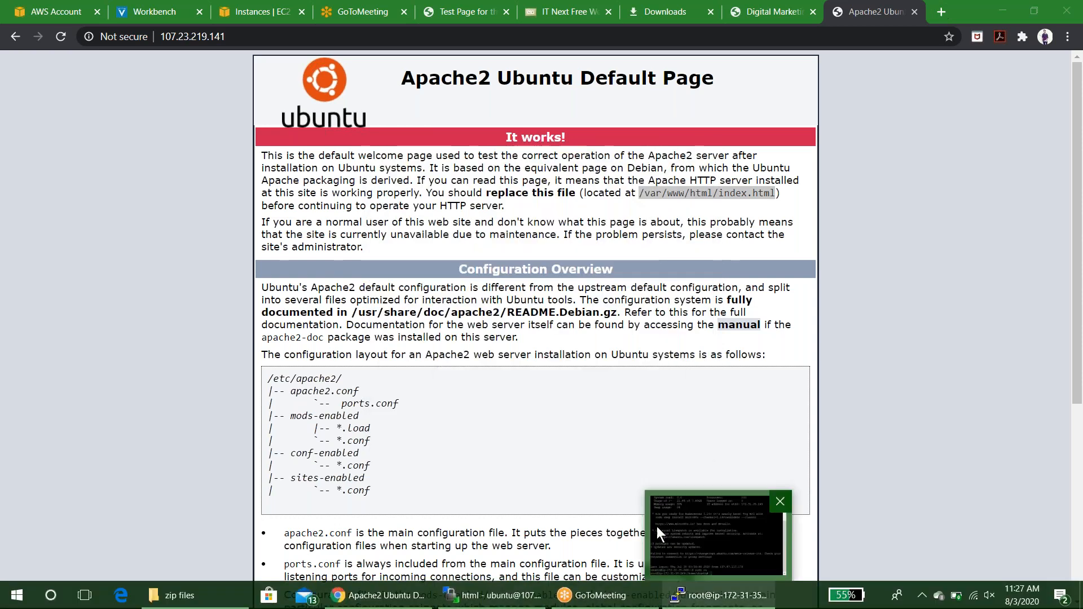
left_click(651, 12)
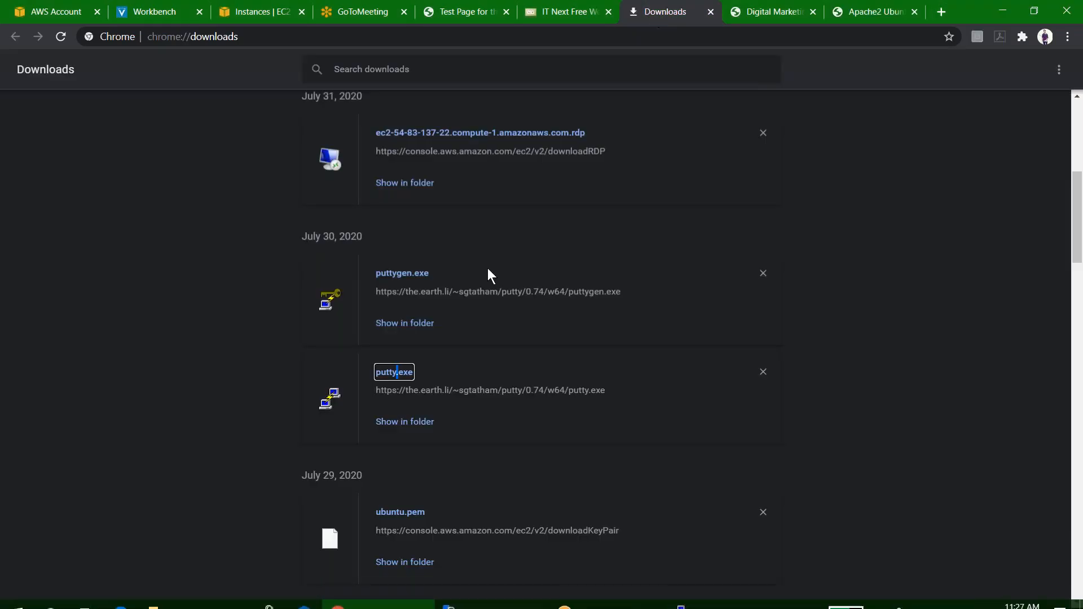
left_click(405, 373)
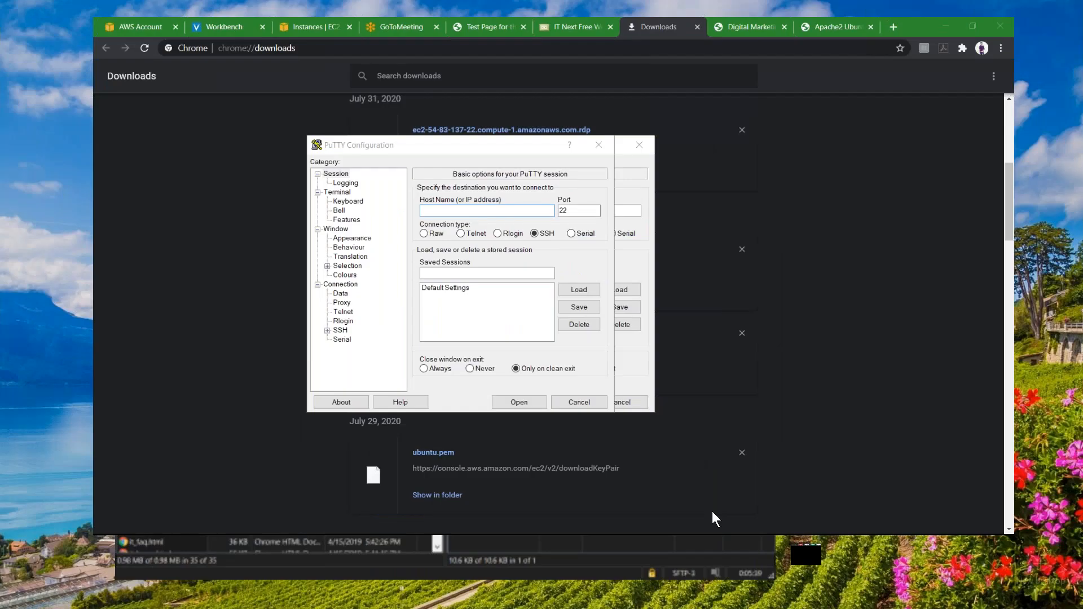
key("super+Tab")
left_click(898, 211)
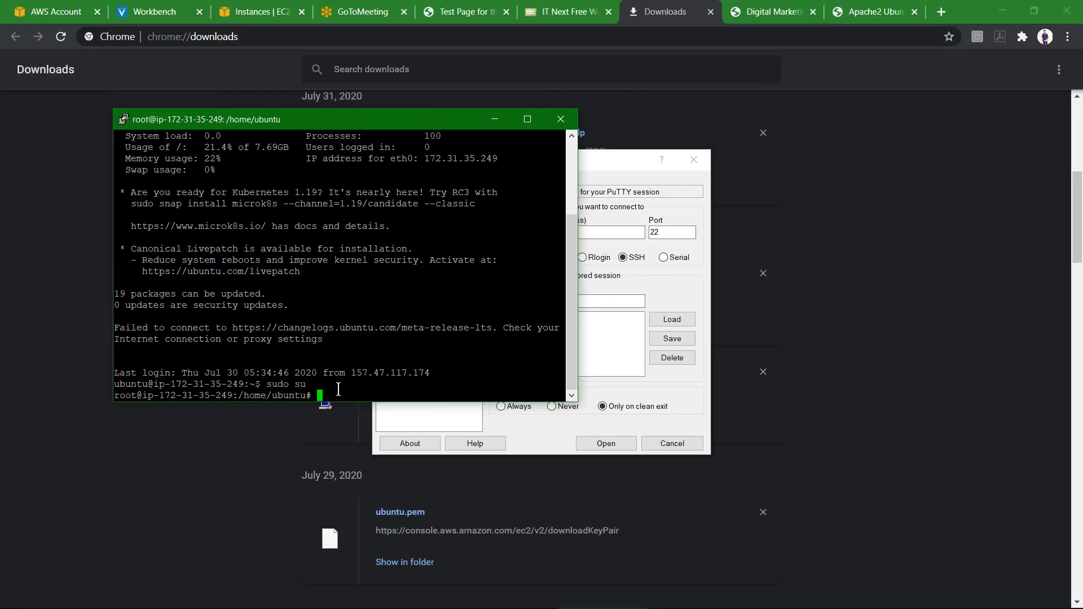
Give the /var/www/html/ folder full permissions by running chmod 777 on it as root.
left_click(697, 162)
type("chmod 777")
right_click(390, 377)
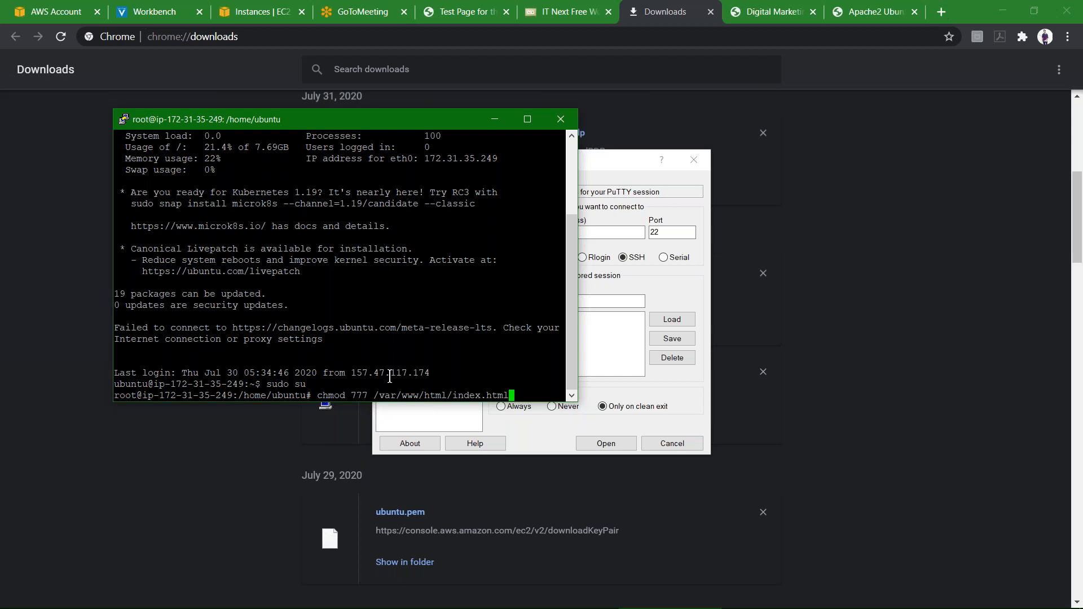
key("BackSpace")
key("BackSpace")
key("BackSpace")
key("BackSpace")
key("BackSpace")
key("BackSpace")
key("BackSpace")
key("BackSpace")
key("BackSpace")
key("BackSpace")
key("Return")
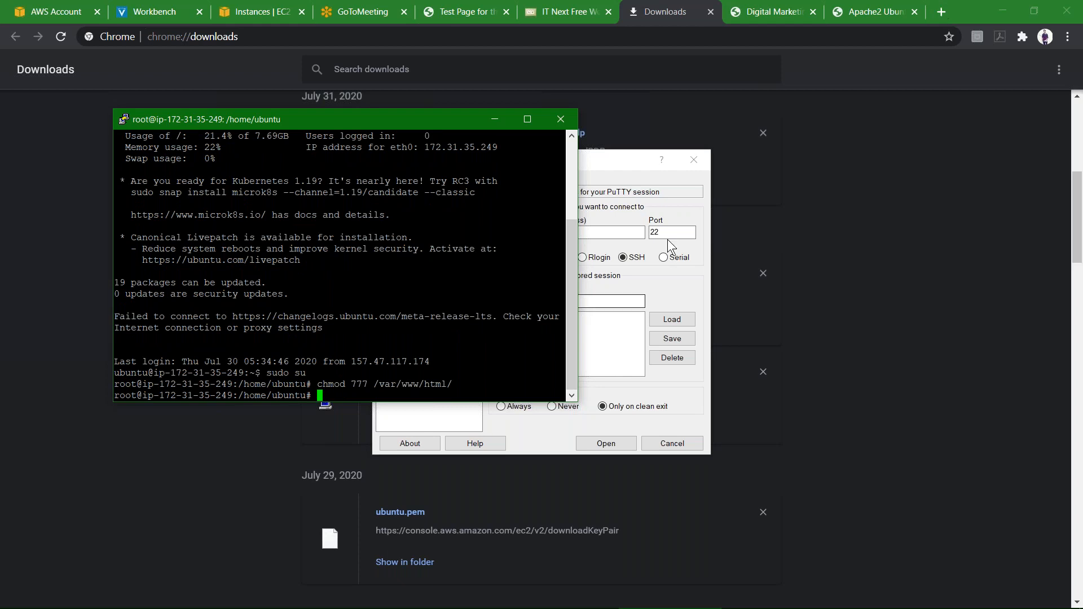
Close the extra PuTTY Configuration window and delete the default index.html from the remote /var/www/html folder in WinSCP.
left_click(693, 162)
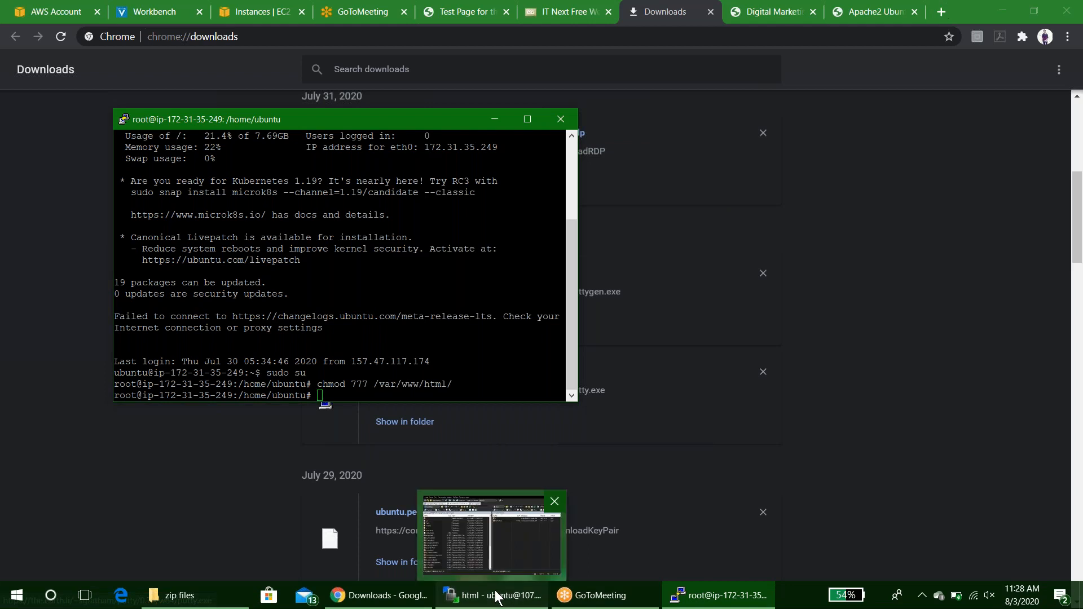
left_click(497, 595)
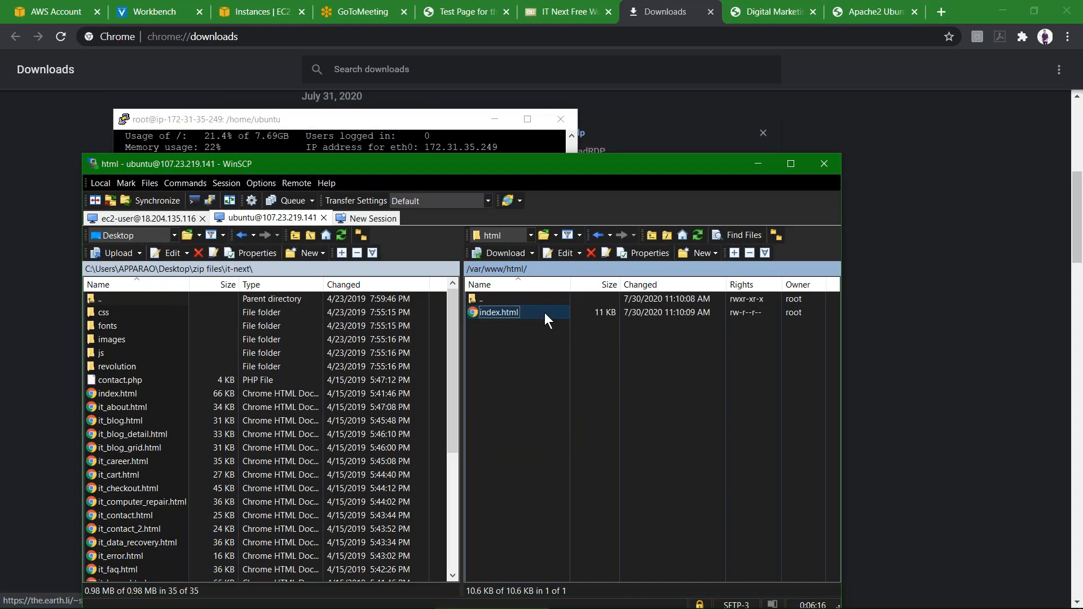
key("Delete")
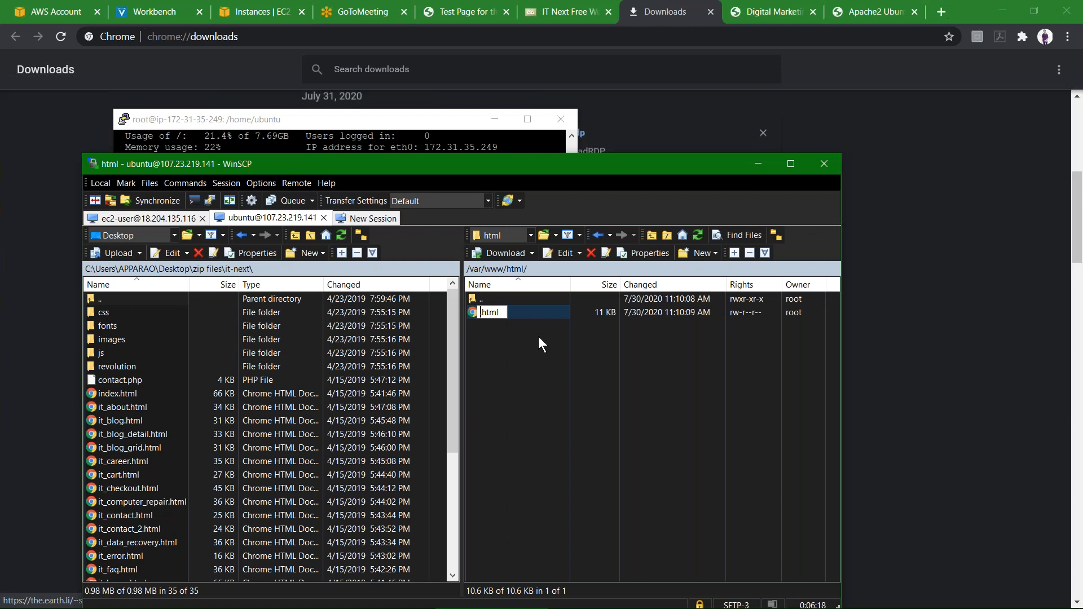
left_click(538, 336)
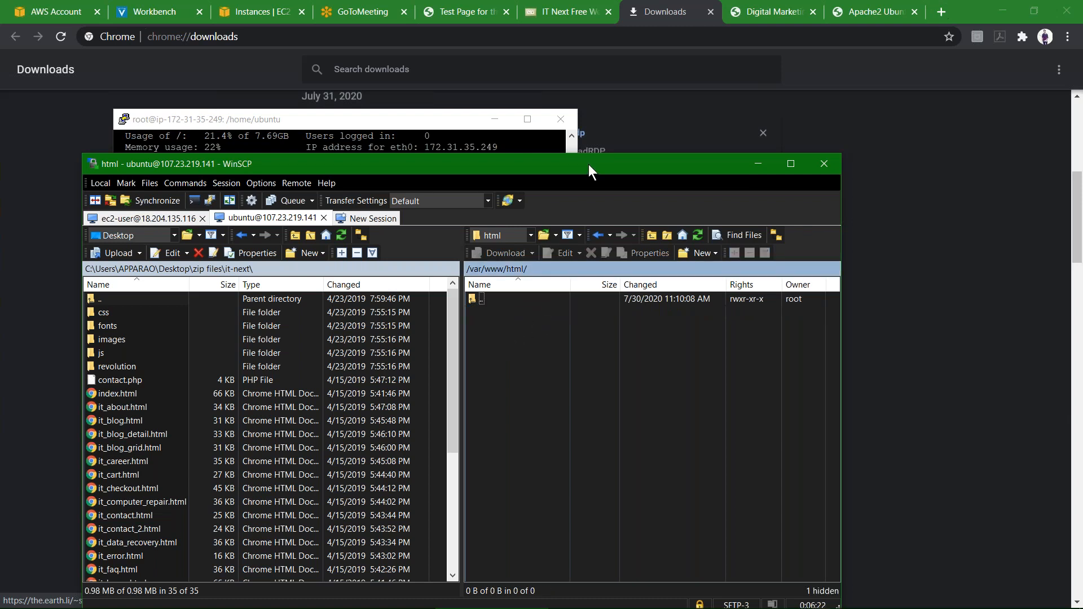
Upload all files and folders from the local it-next folder to the remote /var/www/html folder.
left_click_drag(595, 139, 607, 94)
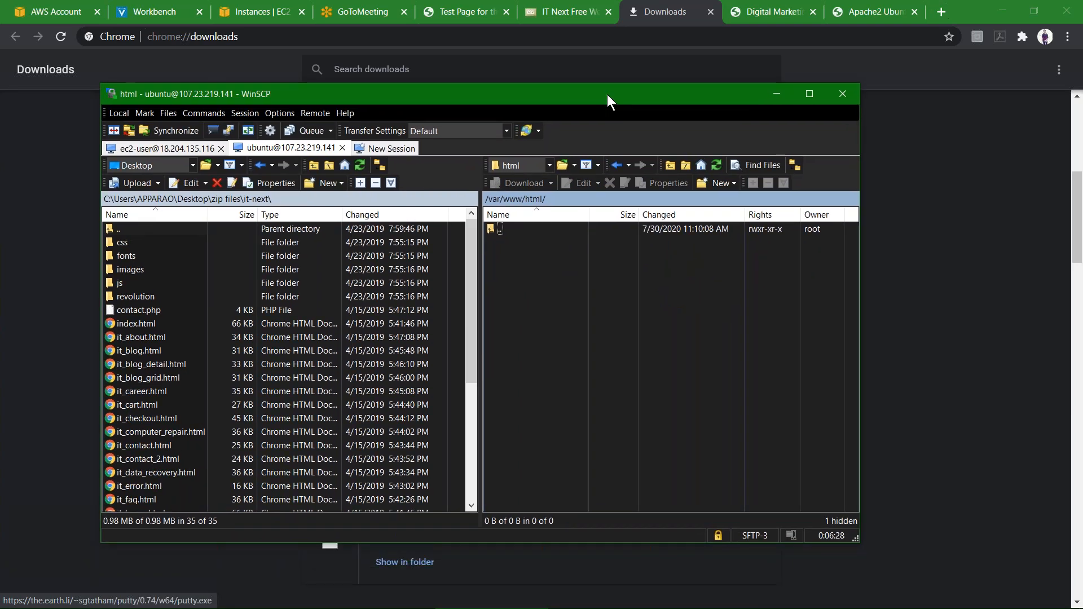
left_click(804, 97)
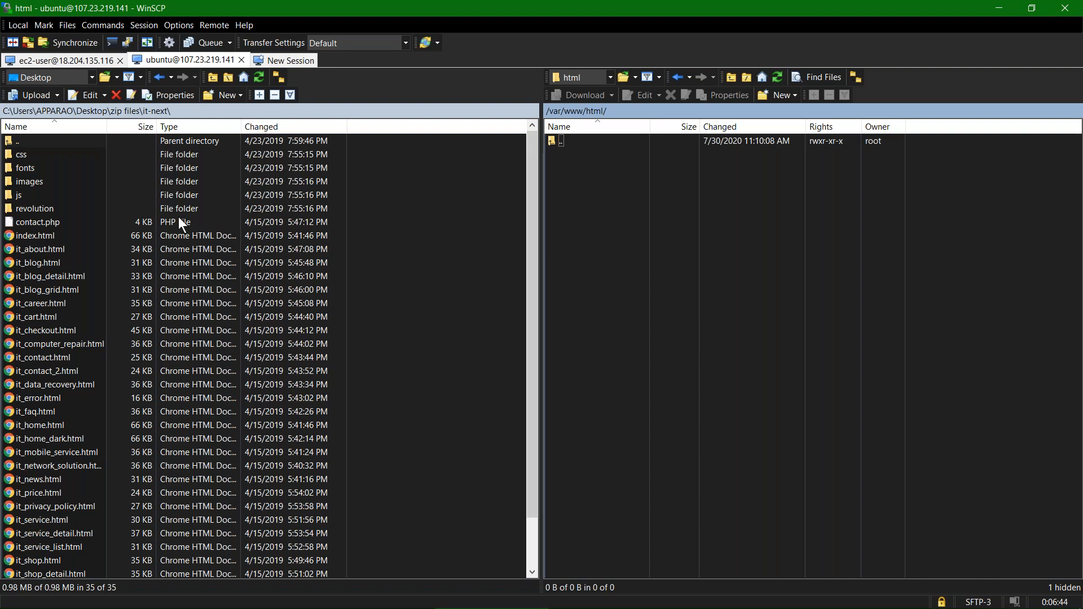
key("Tab")
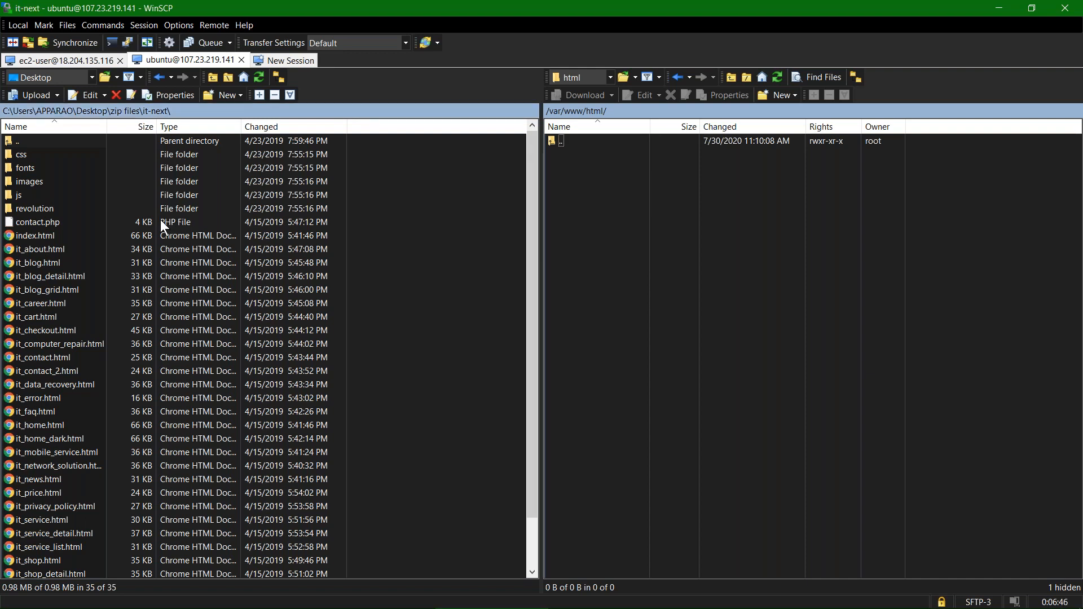
key("ctrl+a")
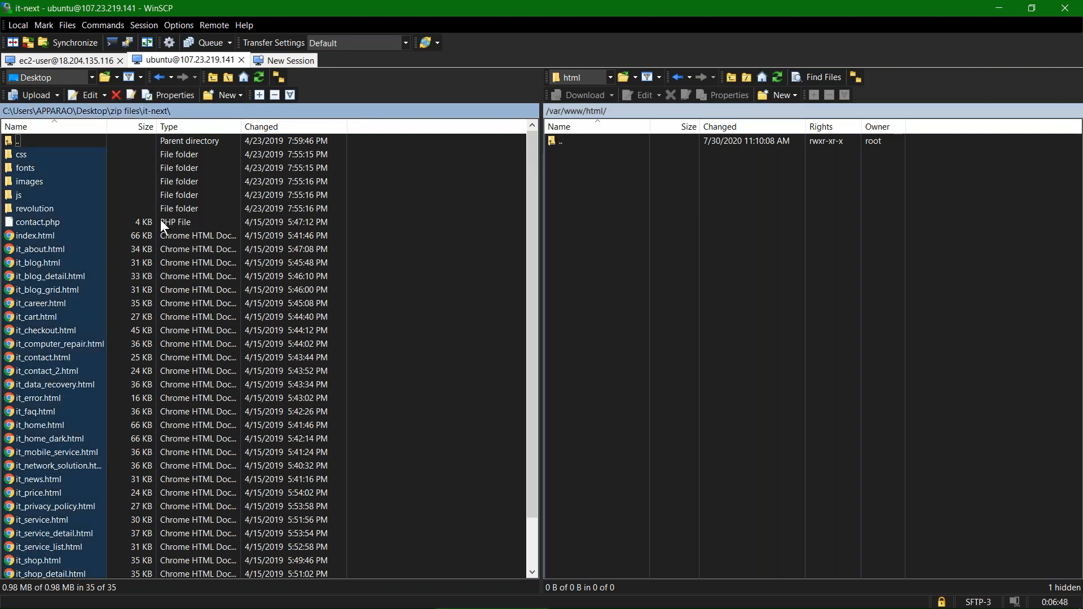
left_click(612, 187)
key("ctrl+v")
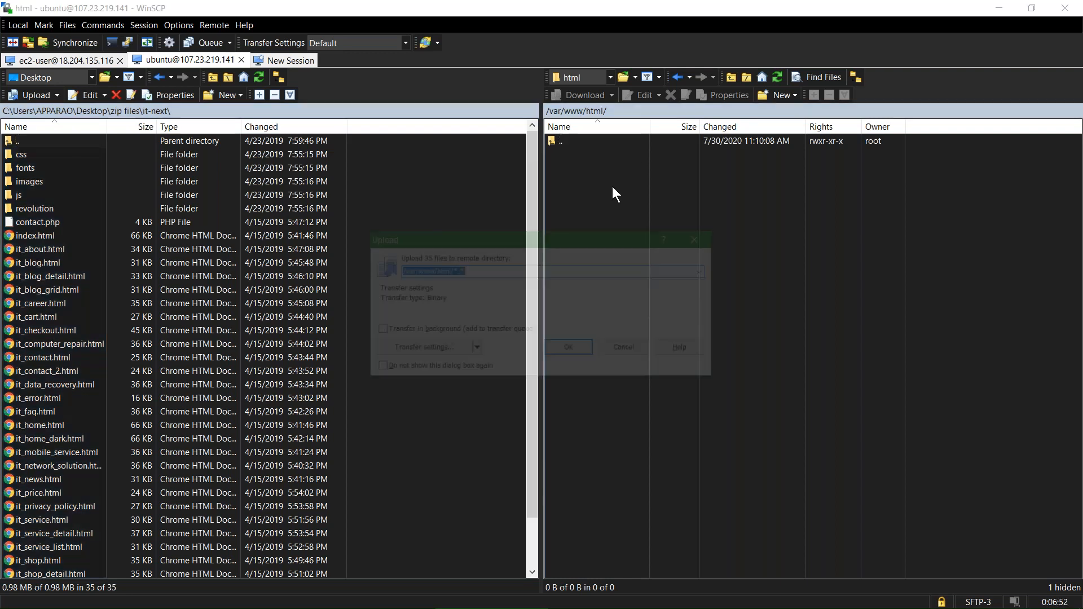
left_click(575, 349)
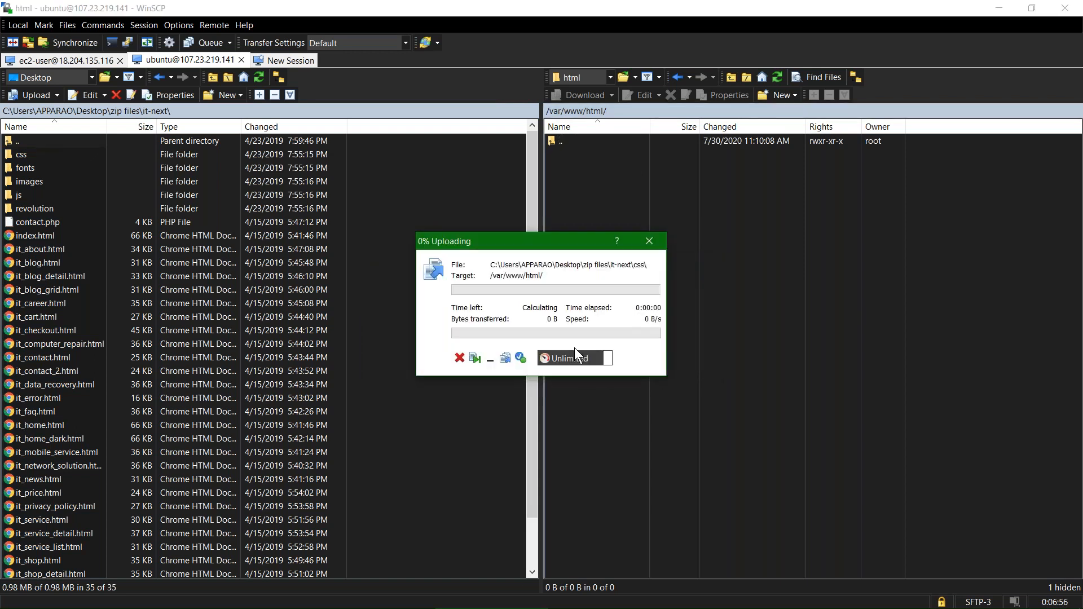
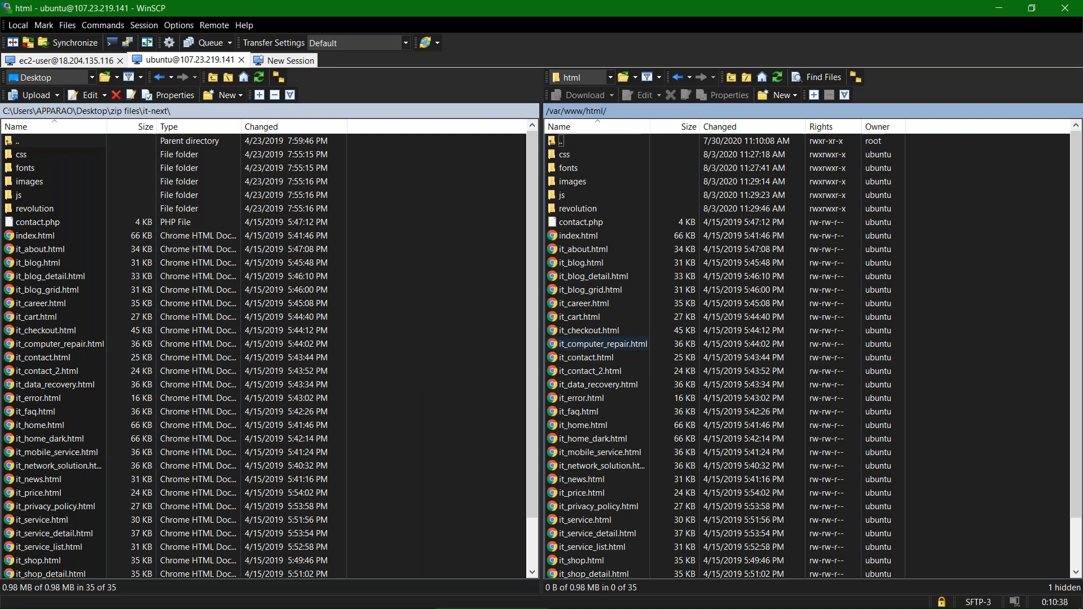
Switch to the browser and reload the 107.23.219.141 tab to load the deployed IT Next site.
key("alt+Tab")
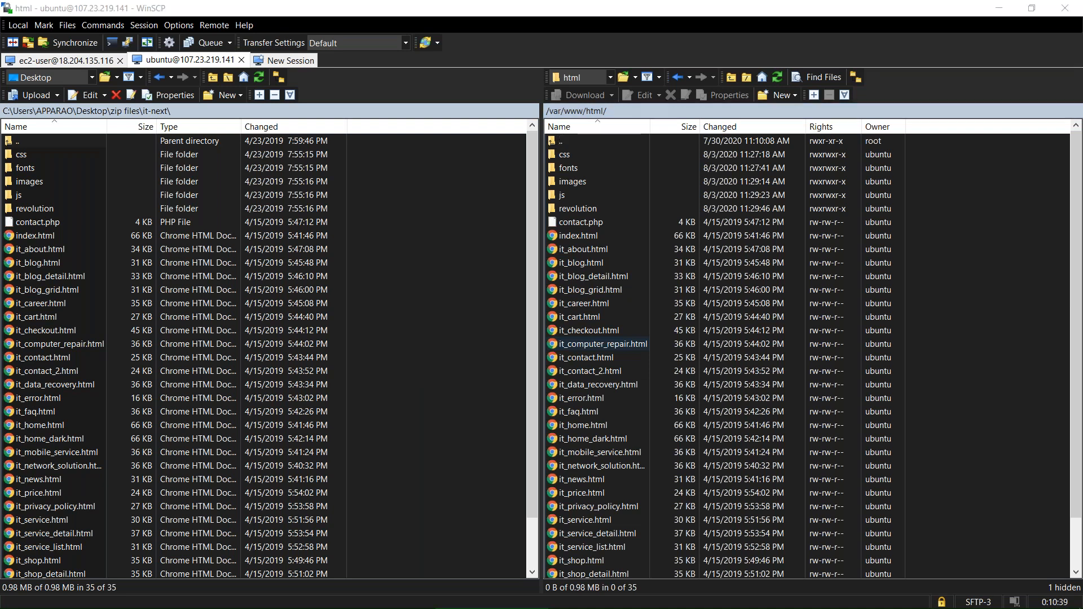
key("super+Tab")
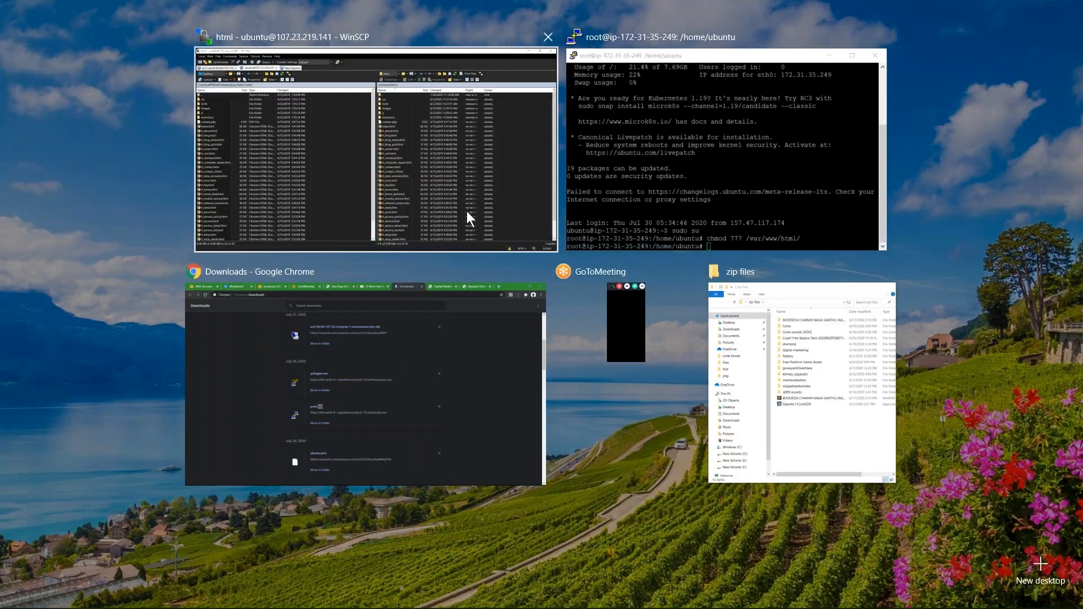
left_click(467, 213)
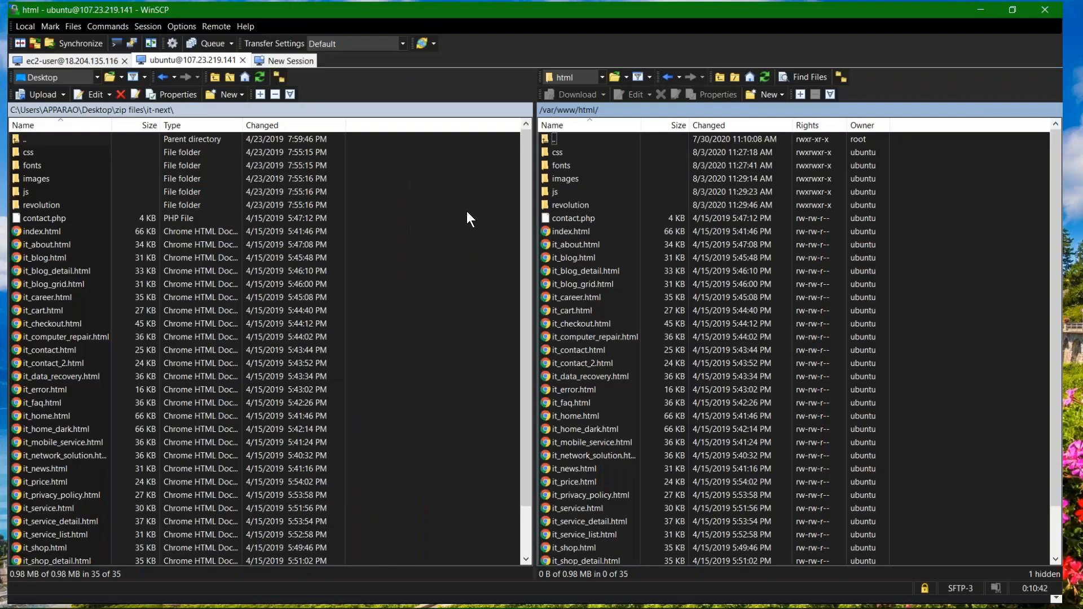
key("super+Tab")
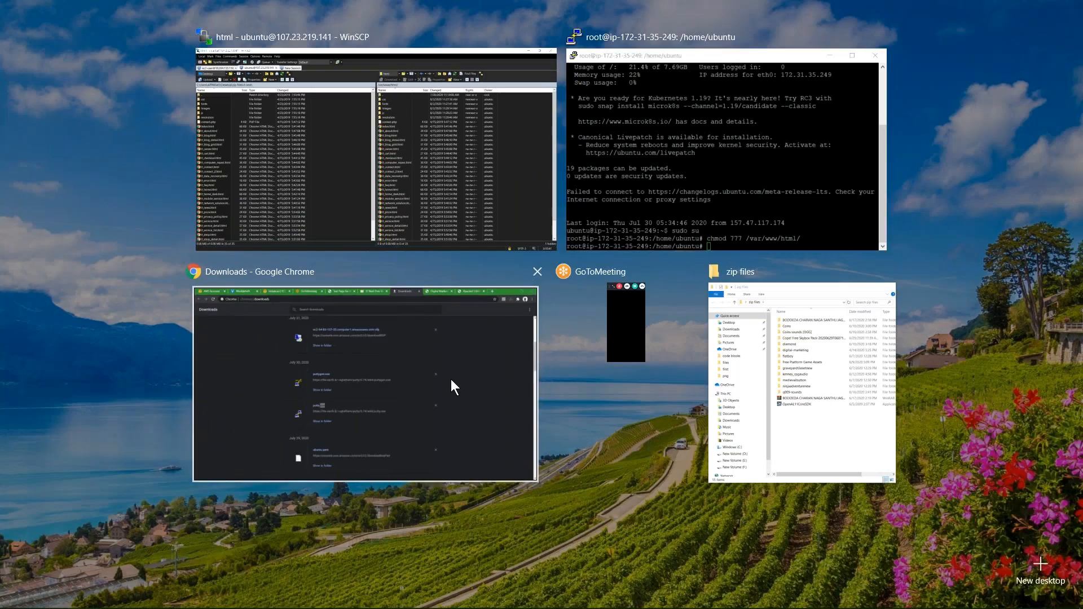
left_click(451, 379)
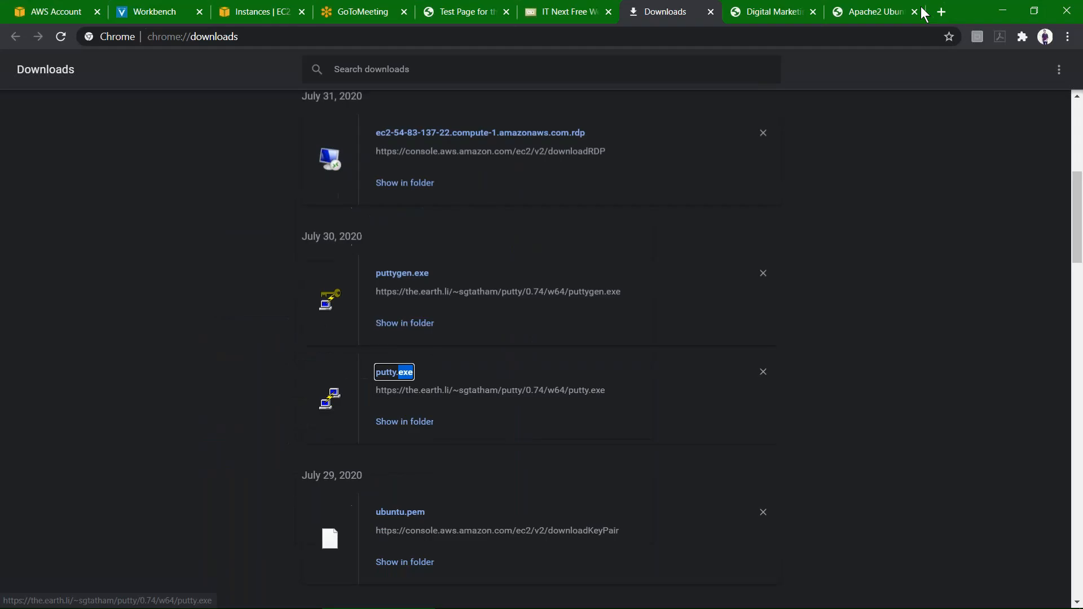
left_click(889, 12)
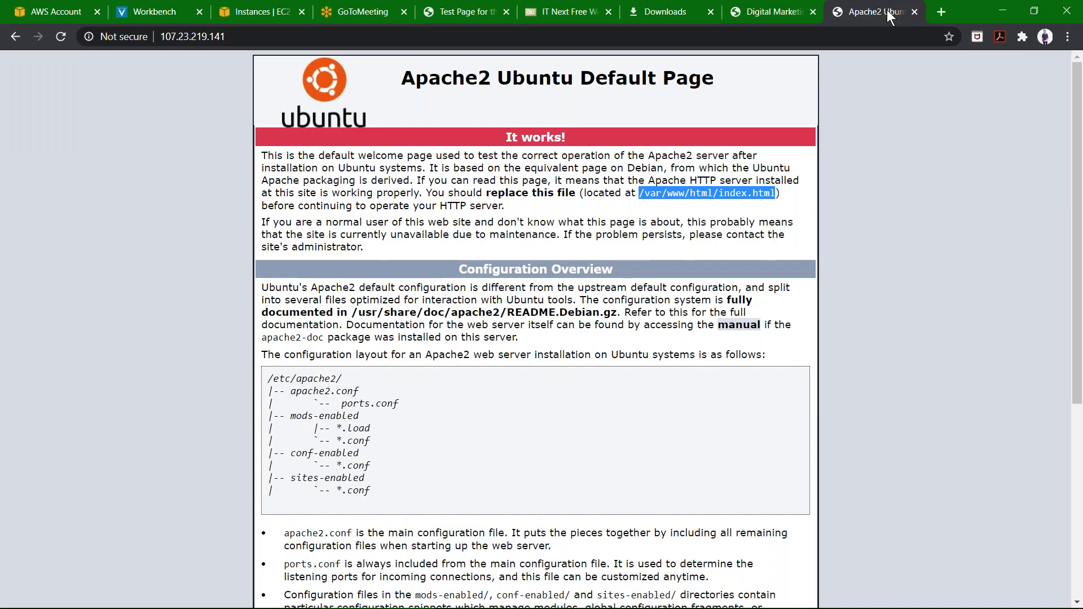
key("F5")
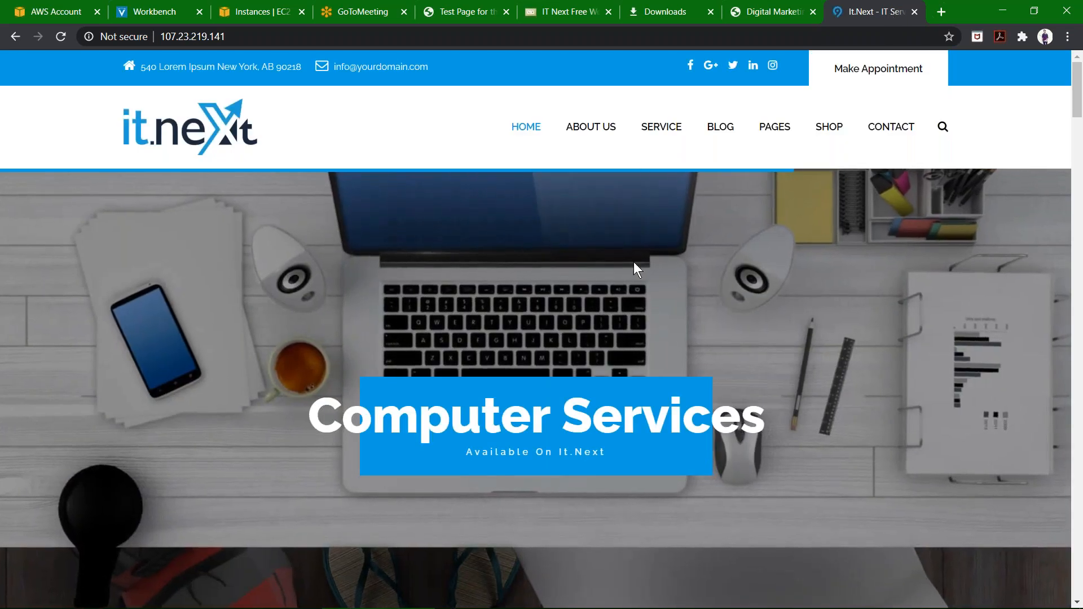
Scroll through the deployed IT Next homepage to check its sections.
scroll(633, 262, "down", 15)
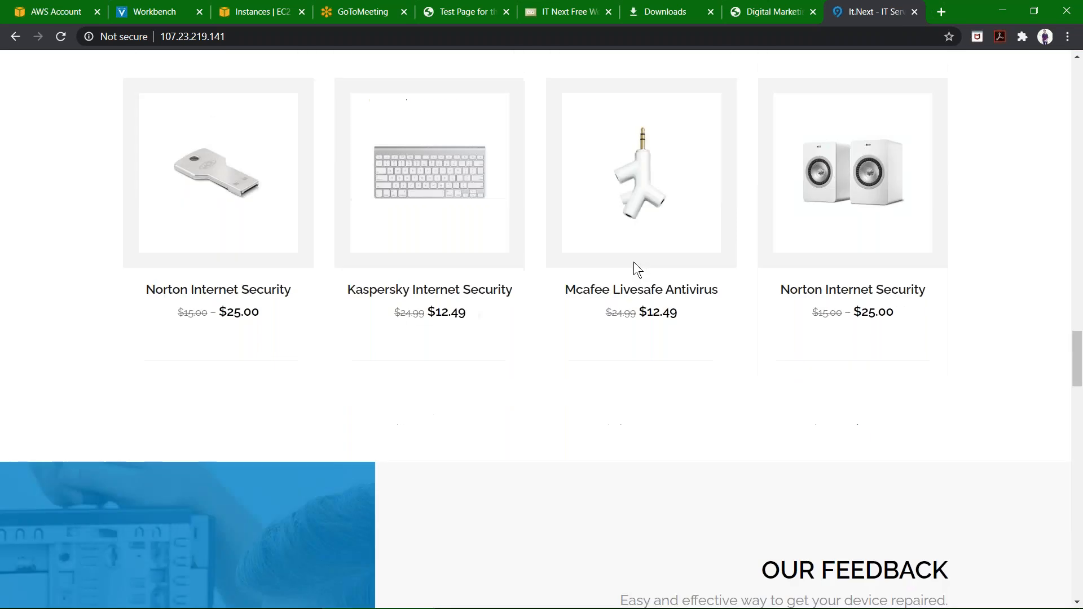
scroll(634, 262, "down", 15)
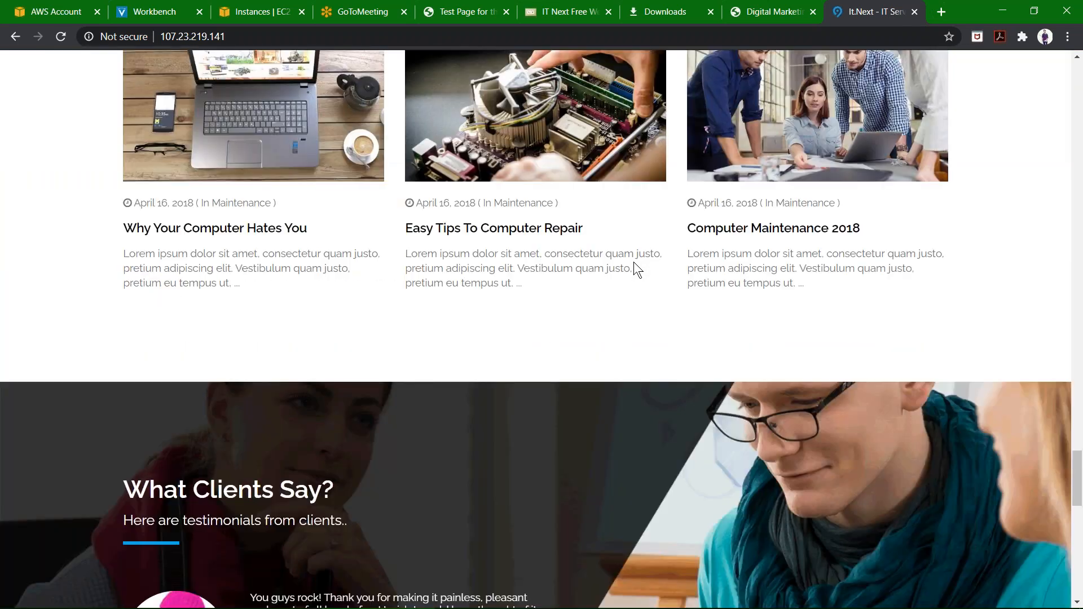
scroll(634, 262, "up", 20)
scroll(634, 262, "up", 3)
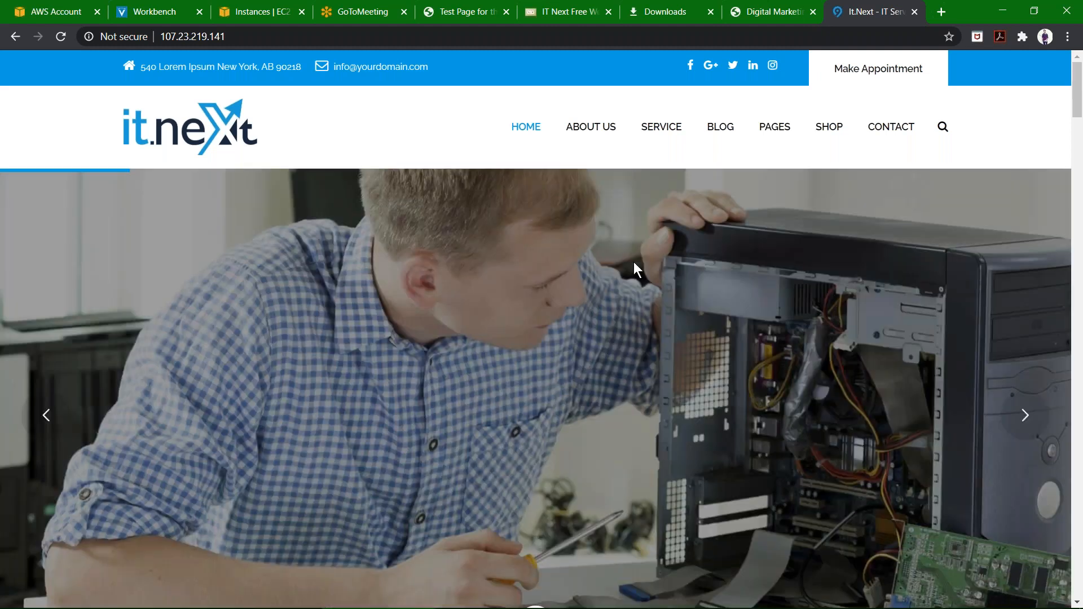
scroll(634, 262, "down", 8)
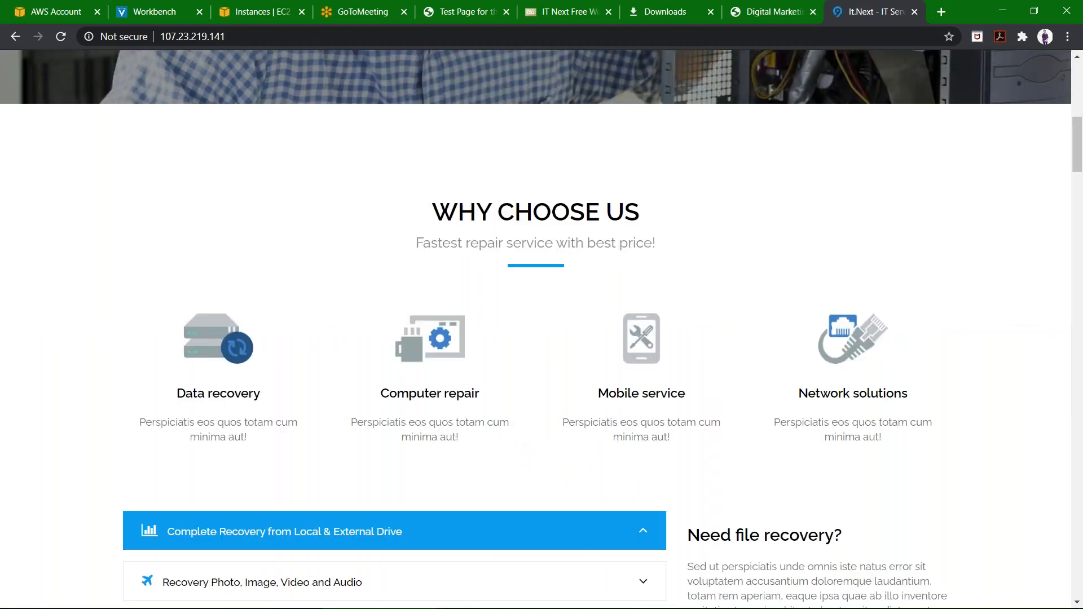
scroll(634, 261, "down", 10)
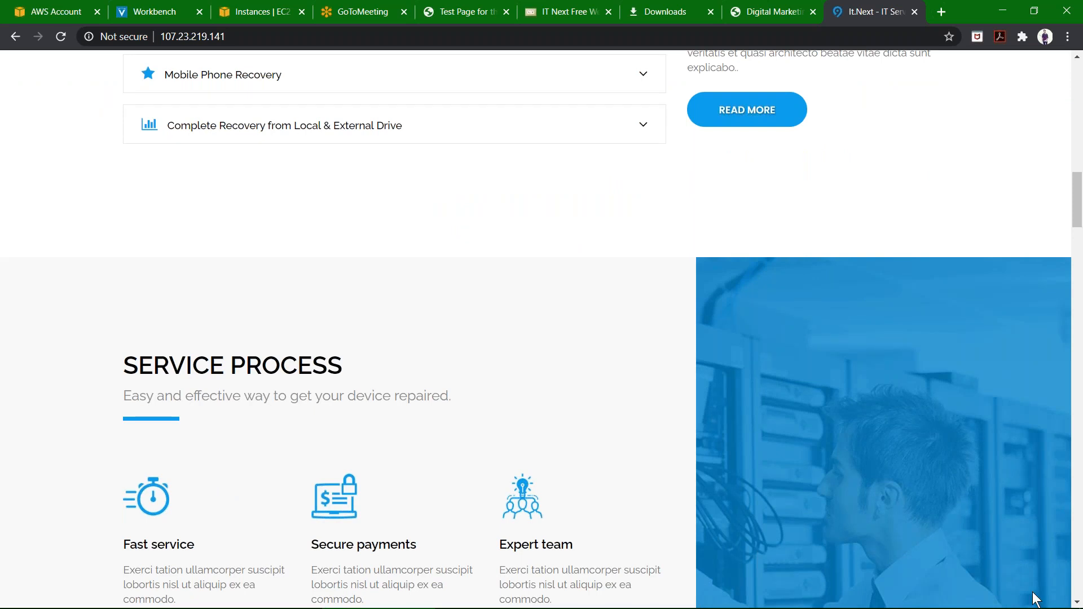
Clear all notifications from the action center and close it.
mouse_move(1050, 606)
left_click(1065, 605)
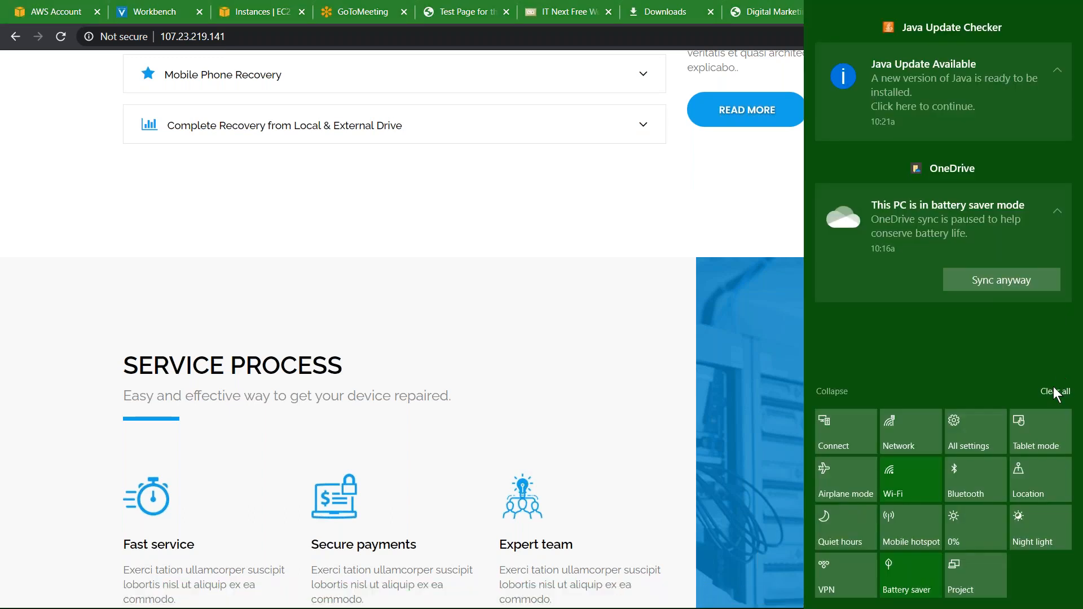
left_click(1057, 392)
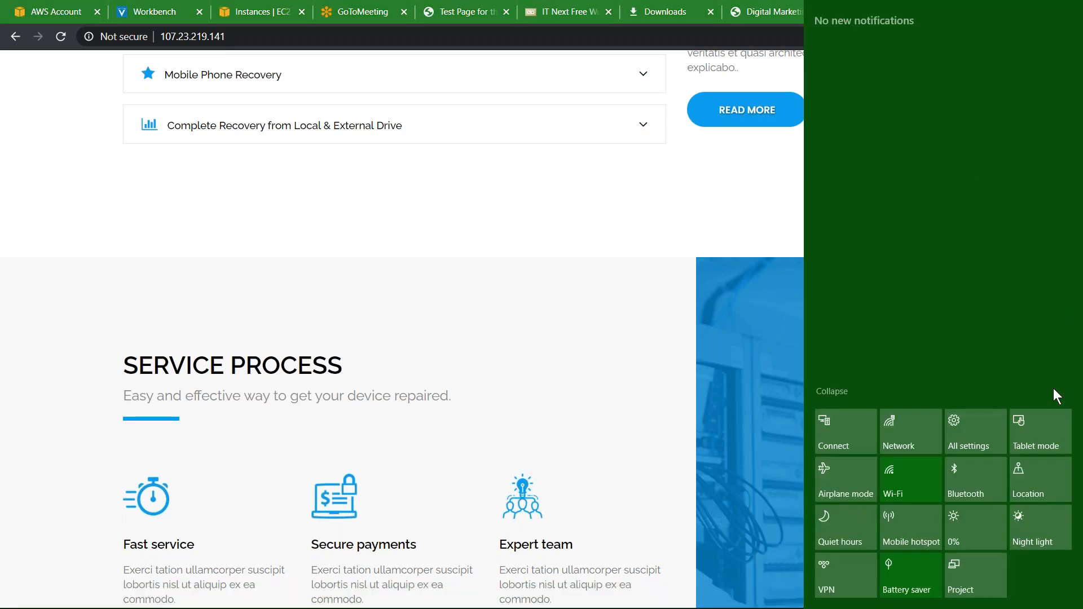
left_click(636, 397)
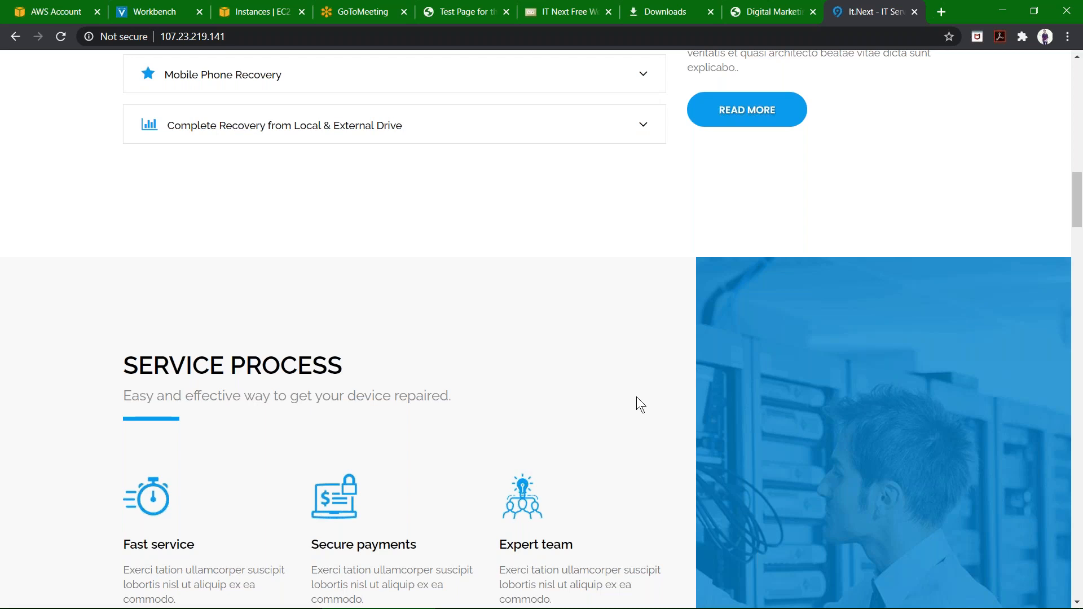
Dismiss the PuTTY network error dialog and minimize the inactive PuTTY window.
mouse_move(589, 604)
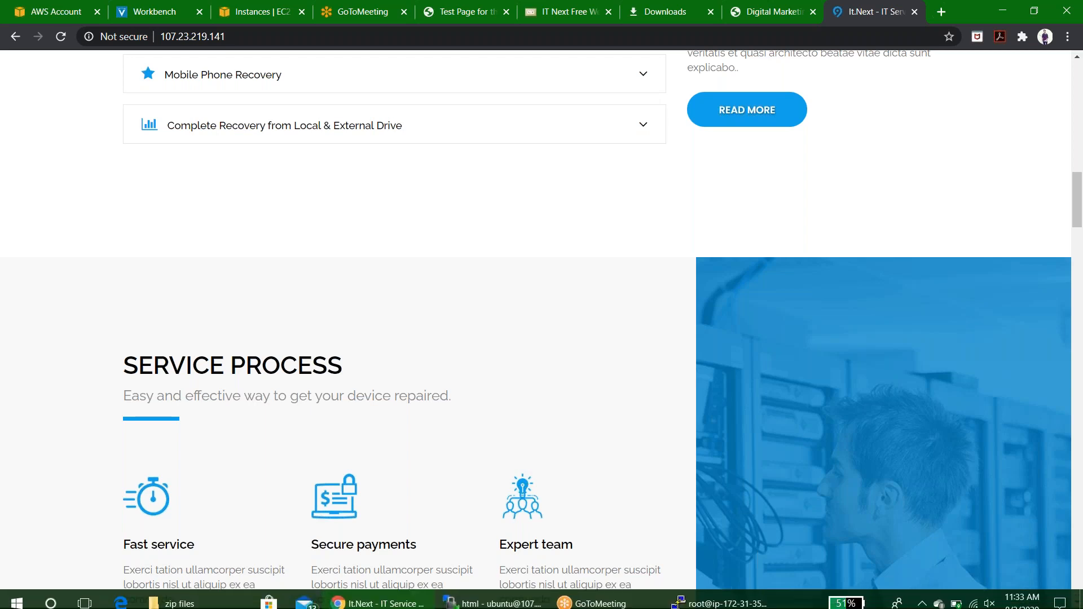
left_click(690, 606)
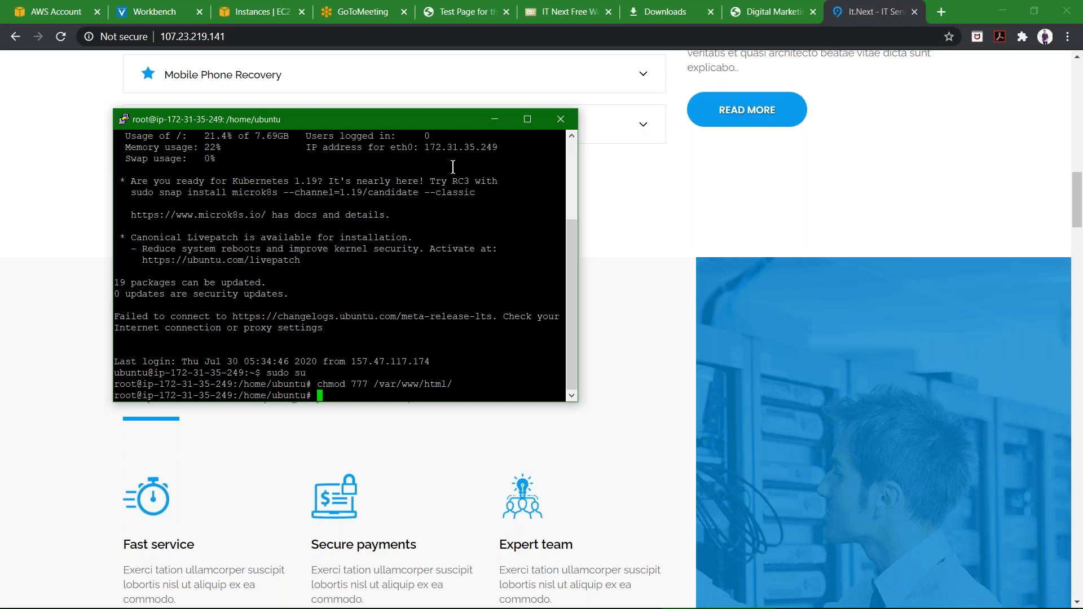
left_click(540, 119)
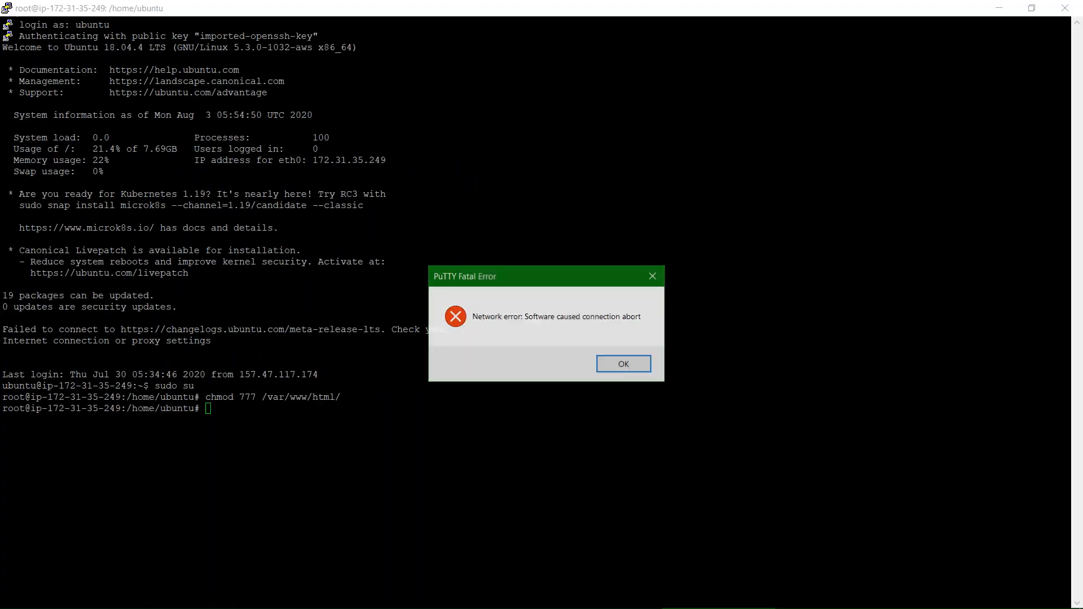
left_click(634, 367)
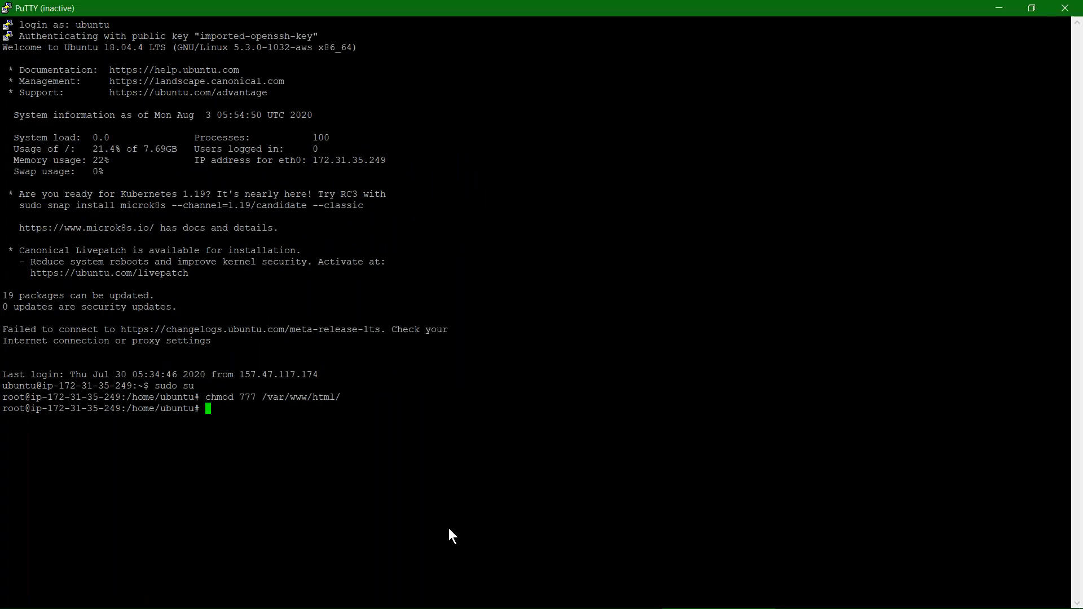
key("alt+Tab")
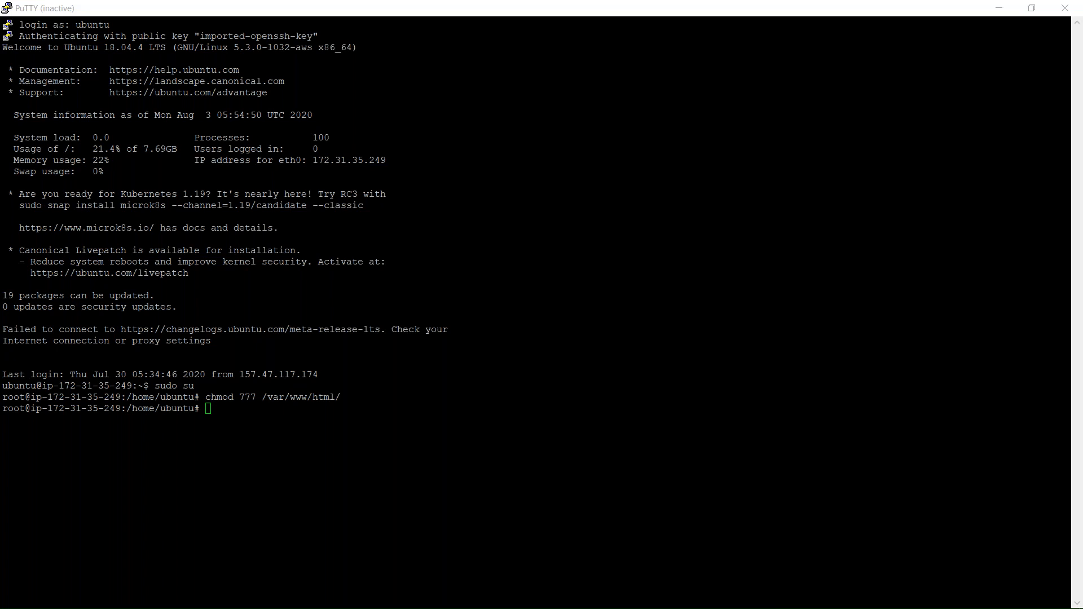
key("ctrl")
left_click(1024, 6)
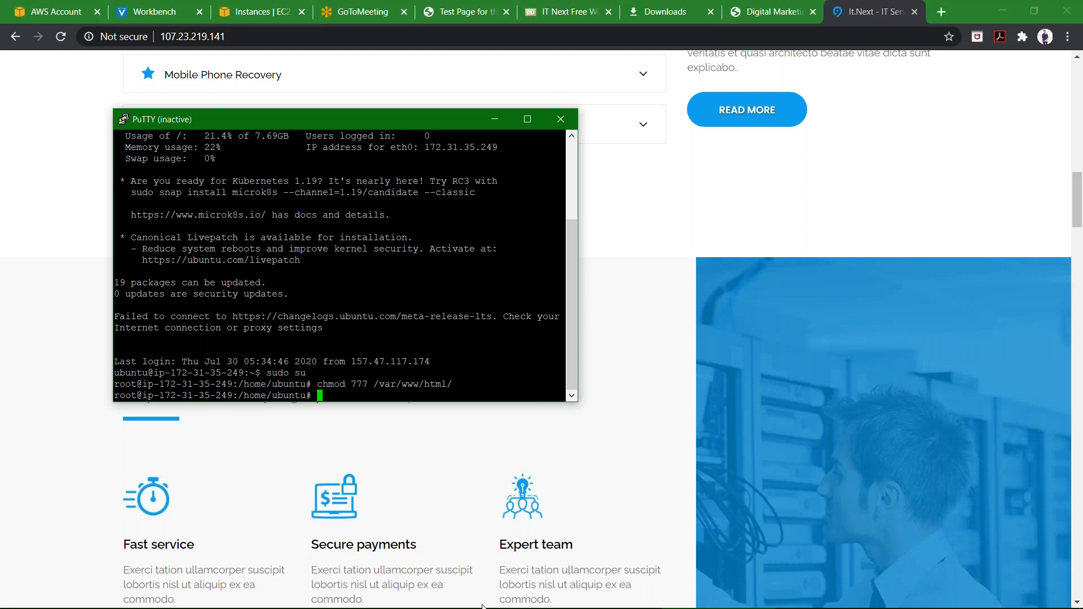
left_click(496, 120)
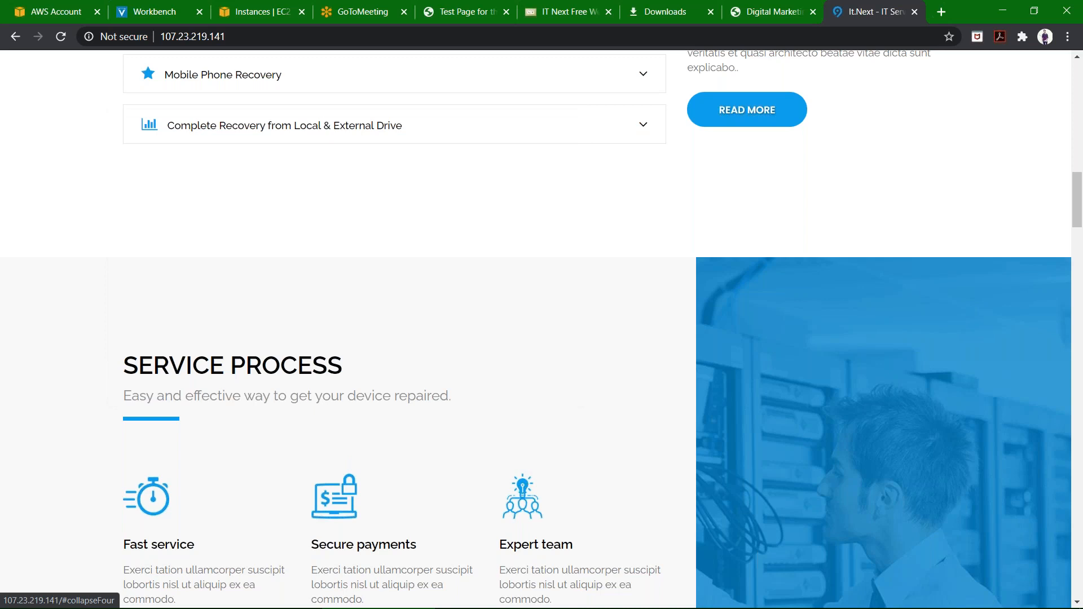
Terminate all seven instances in the EC2 Instances console.
left_click(250, 12)
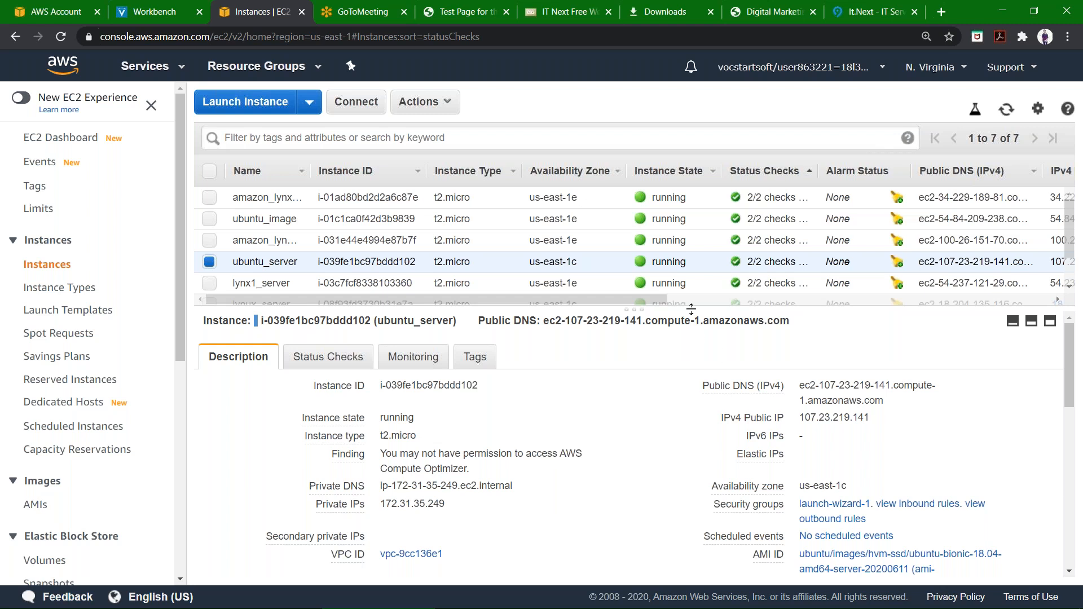
left_click_drag(691, 320, 681, 384)
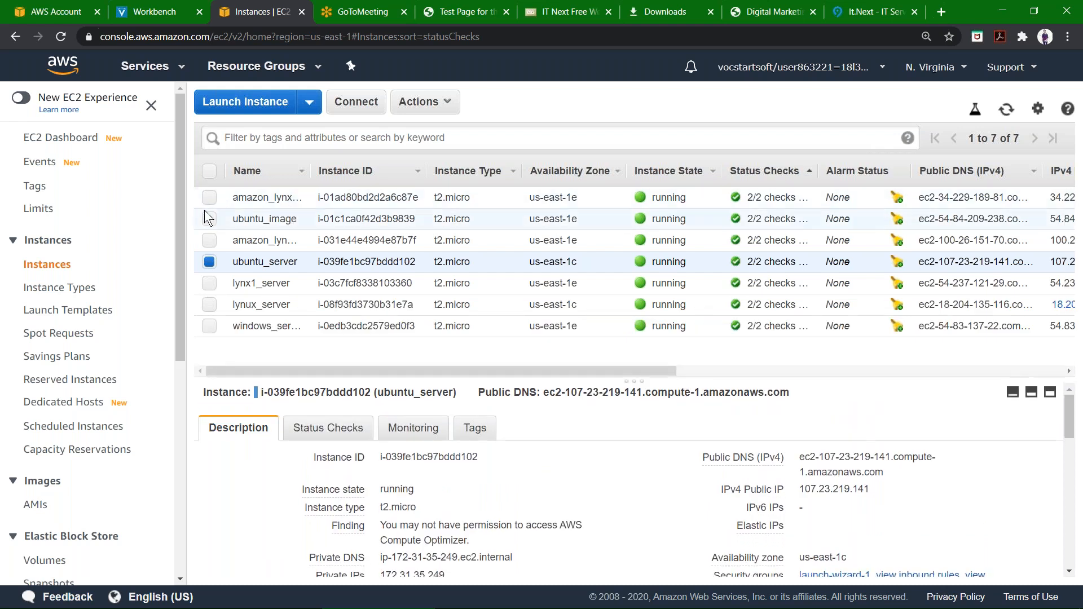
left_click(209, 171)
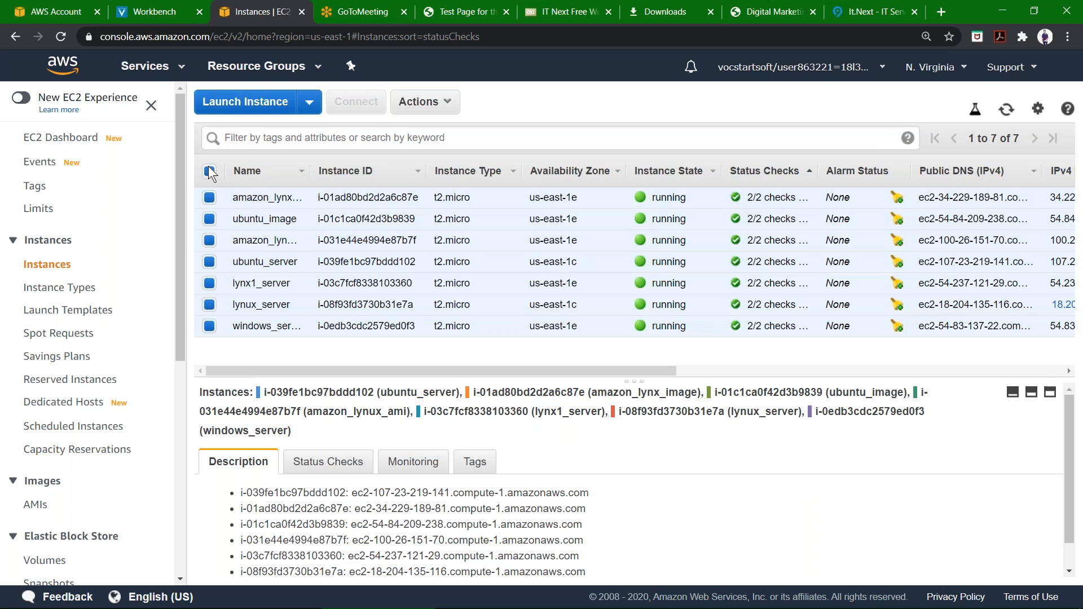
left_click(413, 105)
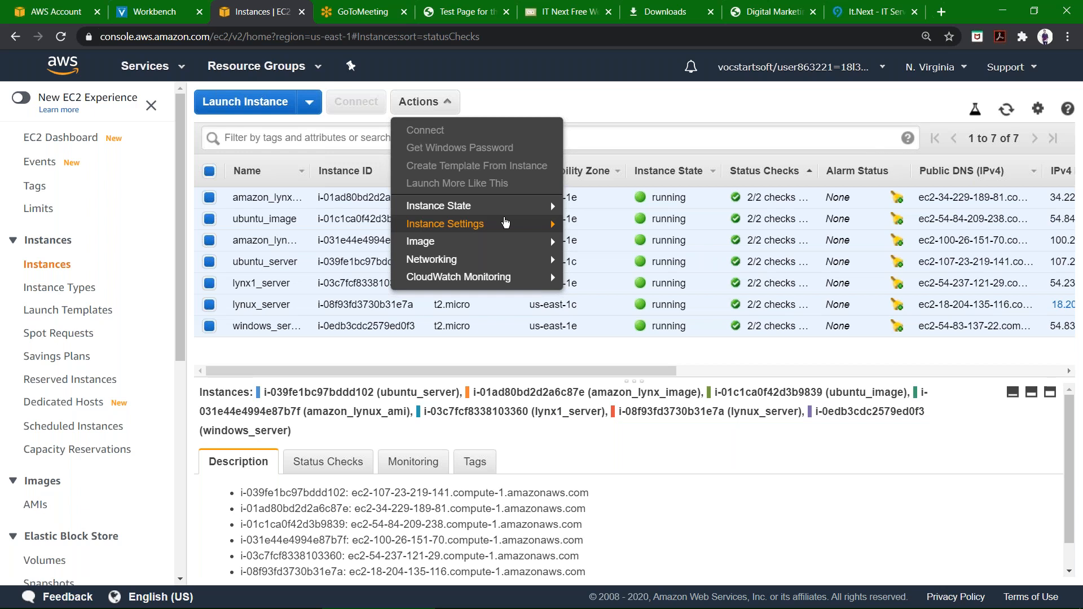
mouse_move(550, 217)
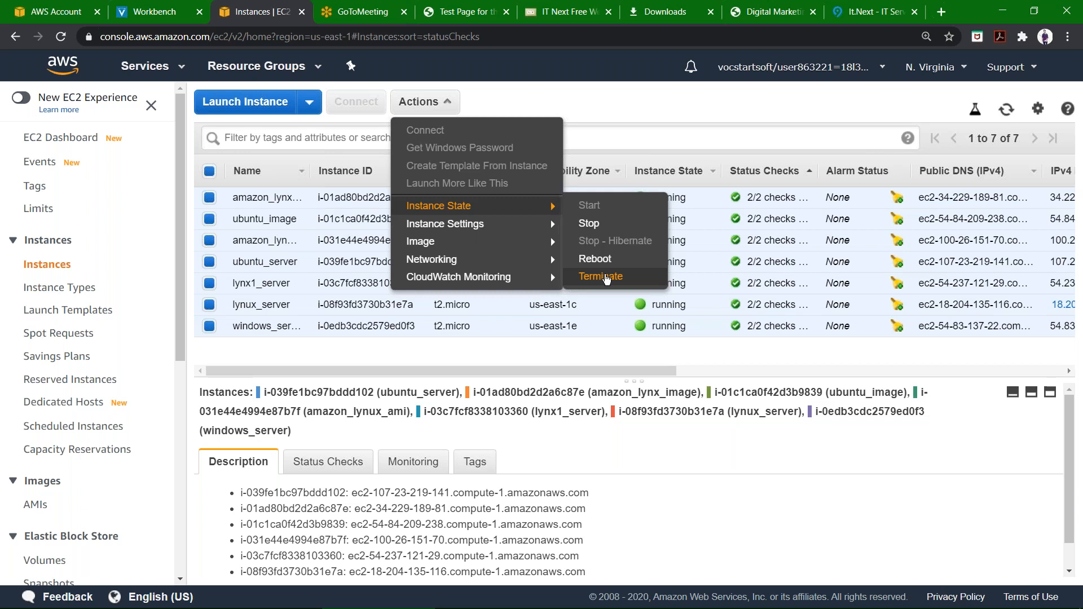
left_click(602, 276)
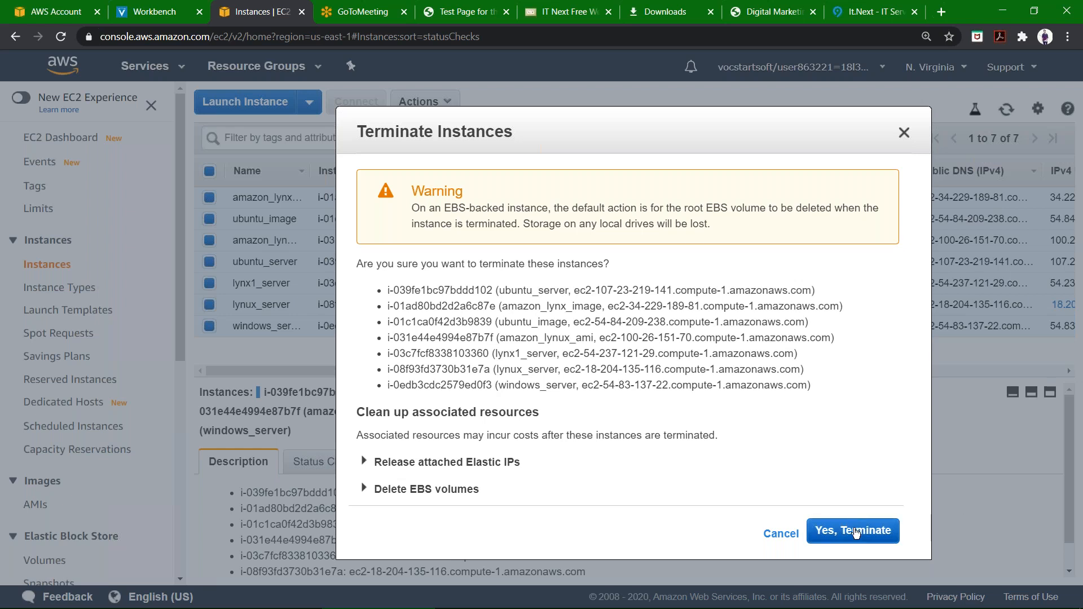
left_click(856, 531)
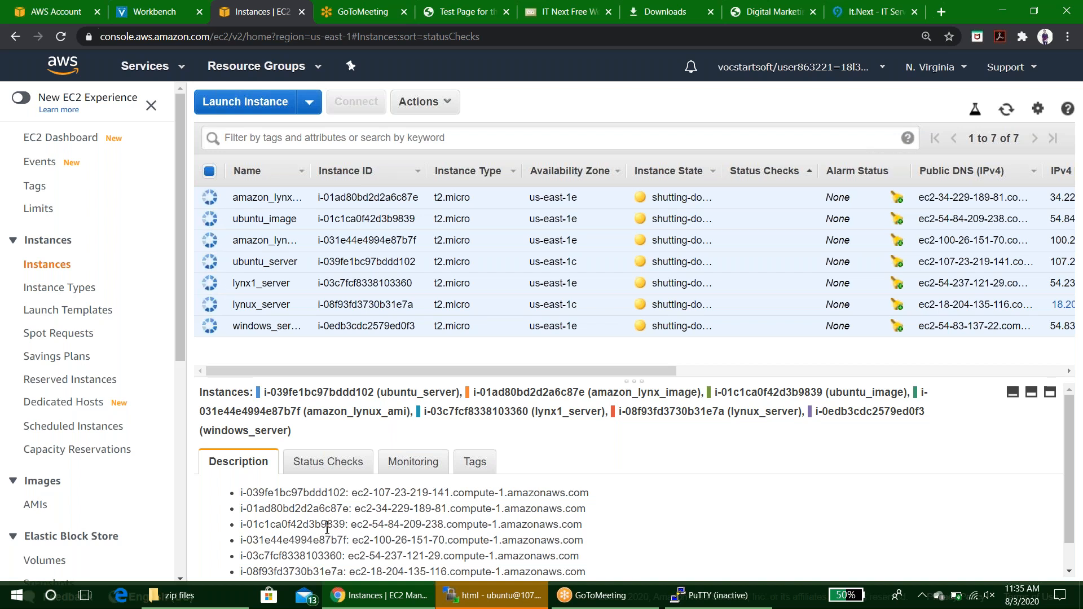
Monitor the instance states in the EC2 instance list.
scroll(87, 350, "down", 1)
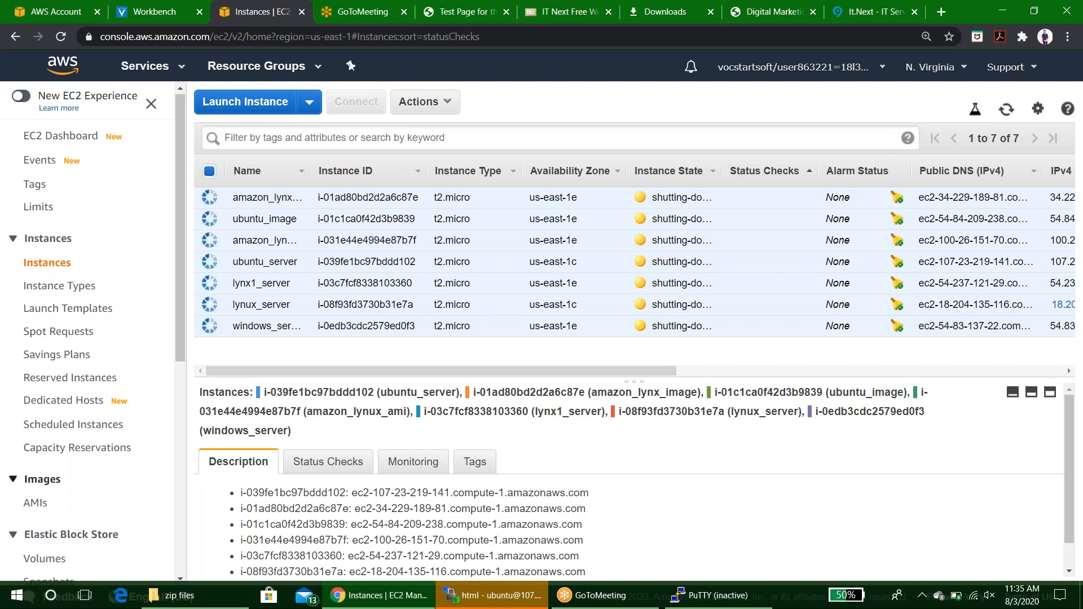
scroll(88, 333, "down", 4)
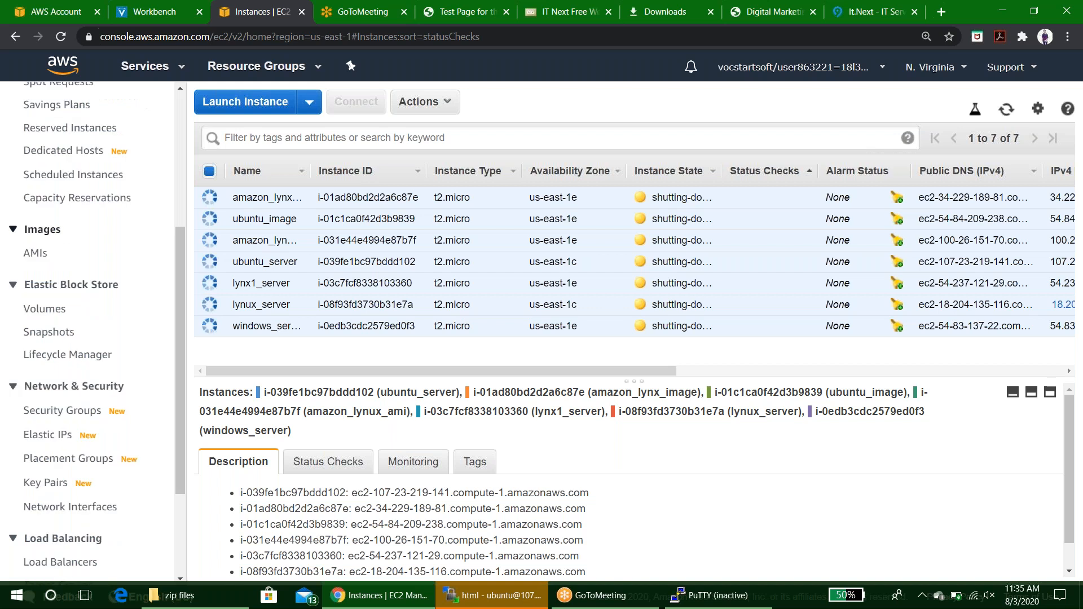
scroll(87, 332, "down", 3)
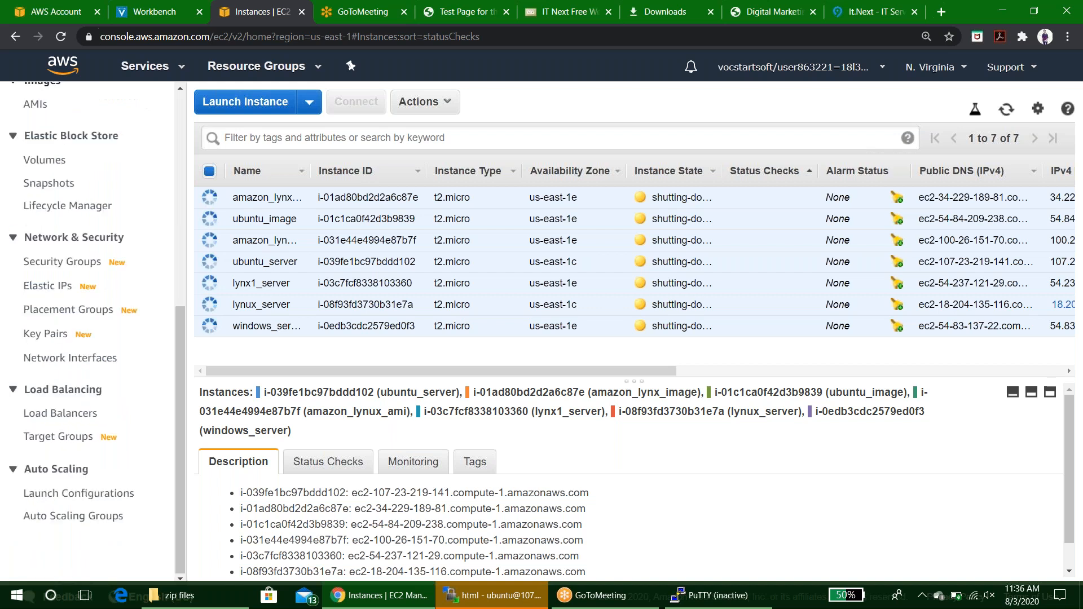
scroll(87, 333, "up", 6)
scroll(87, 333, "down", 1)
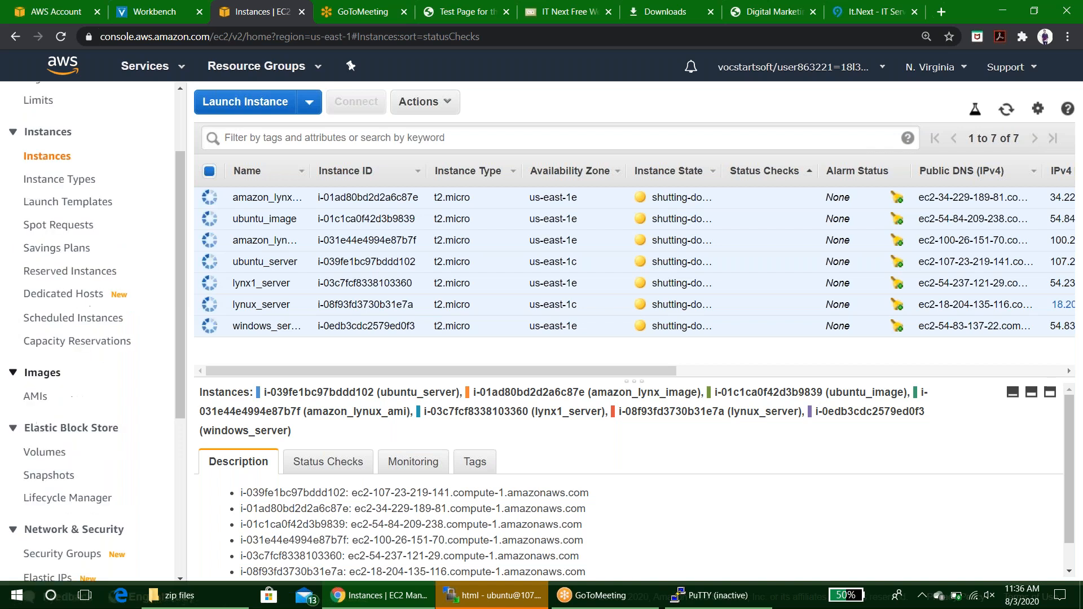
scroll(79, 493, "down", 5)
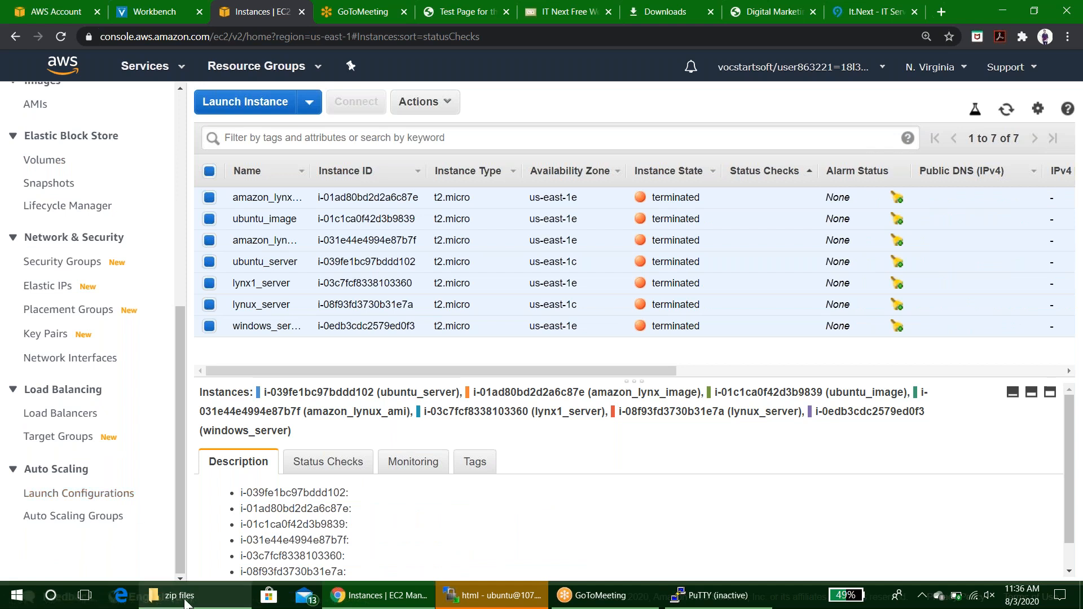
mouse_move(175, 595)
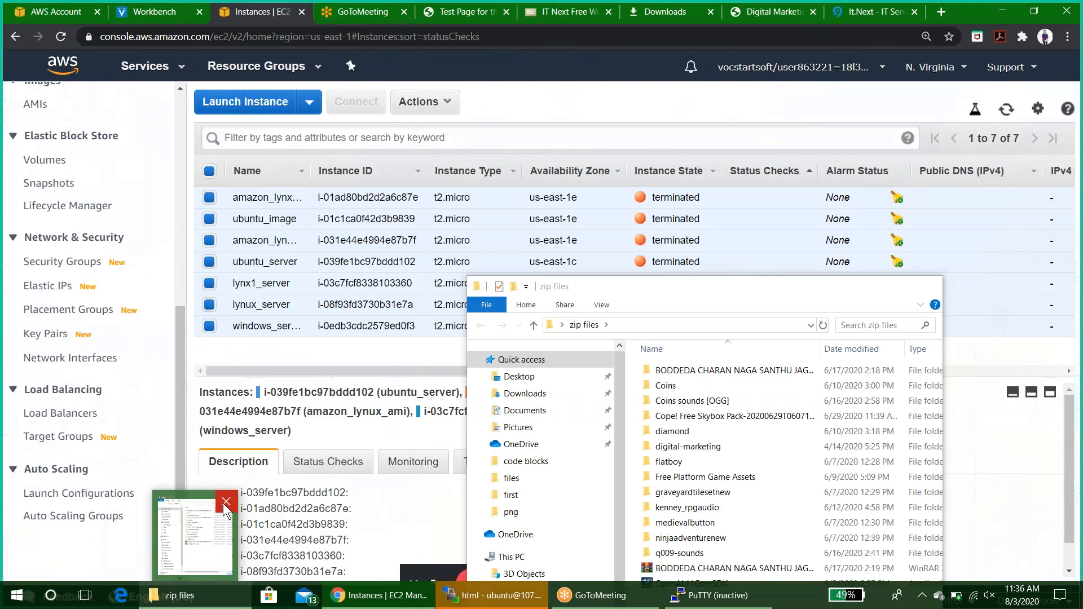
Close the zip files Explorer window and return to the EC2 instances browser window.
left_click(226, 502)
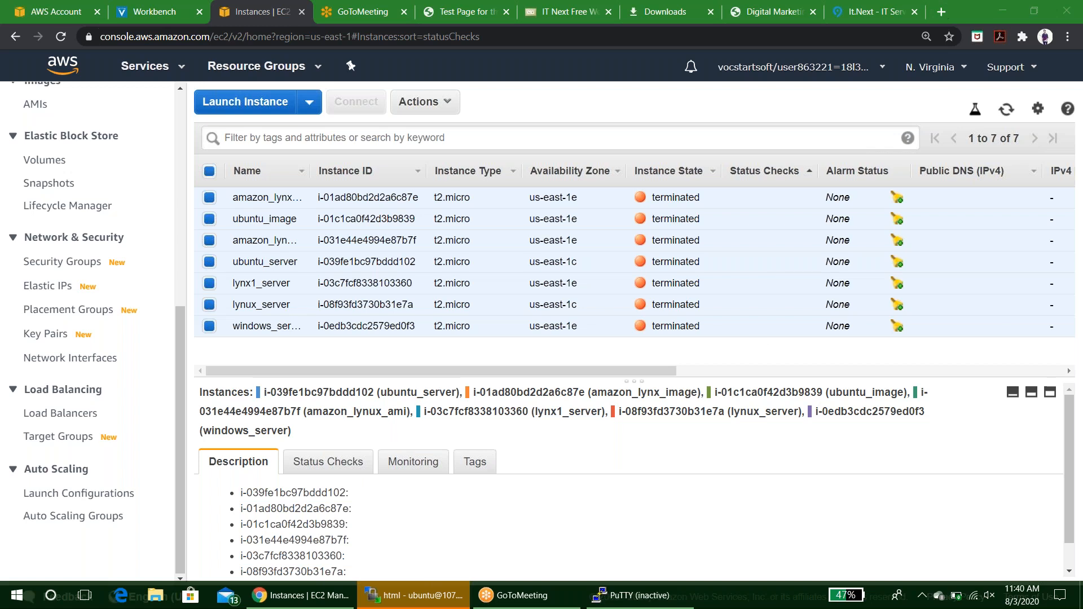
left_click(724, 432)
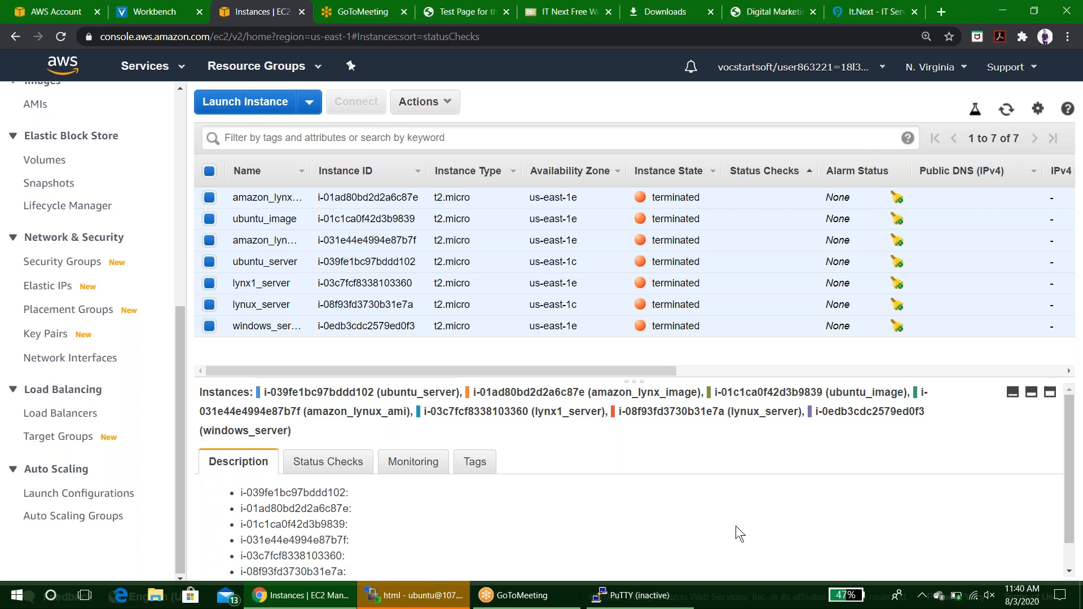
key("super+Tab")
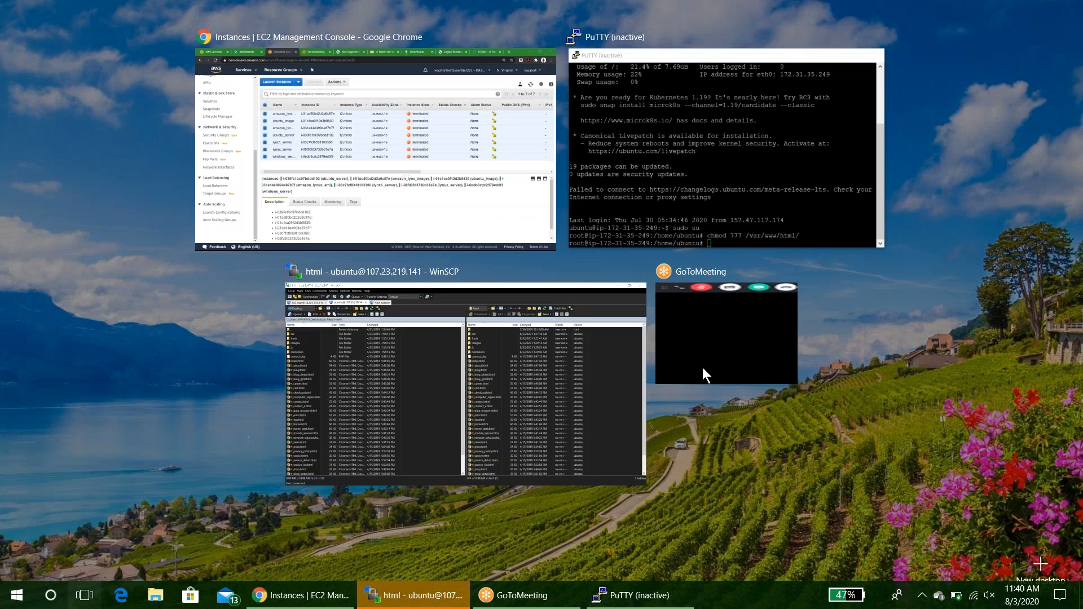
left_click(522, 199)
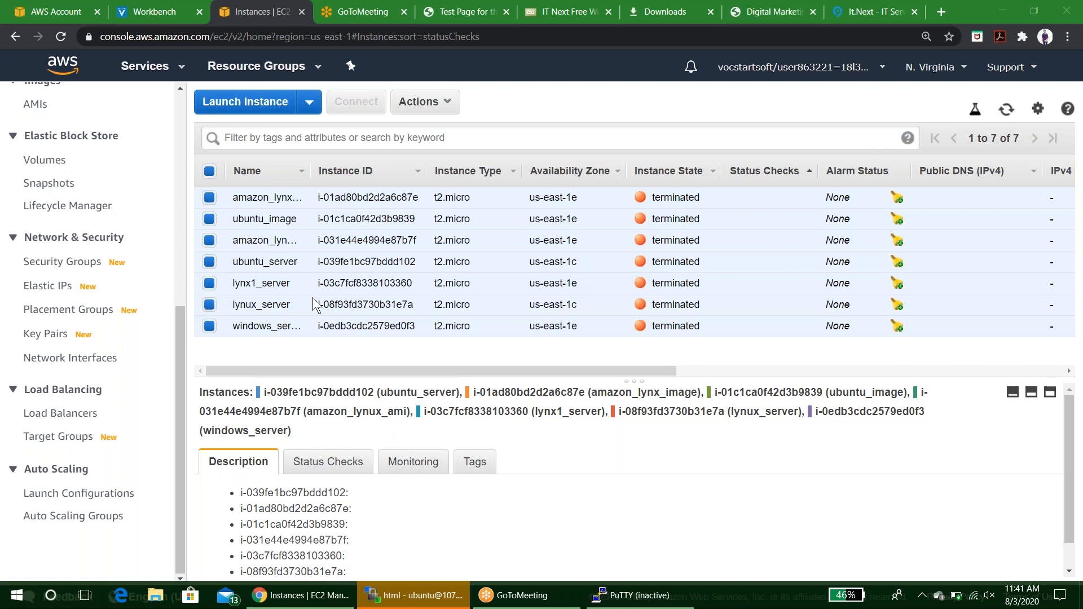
scroll(53, 234, "up", 7)
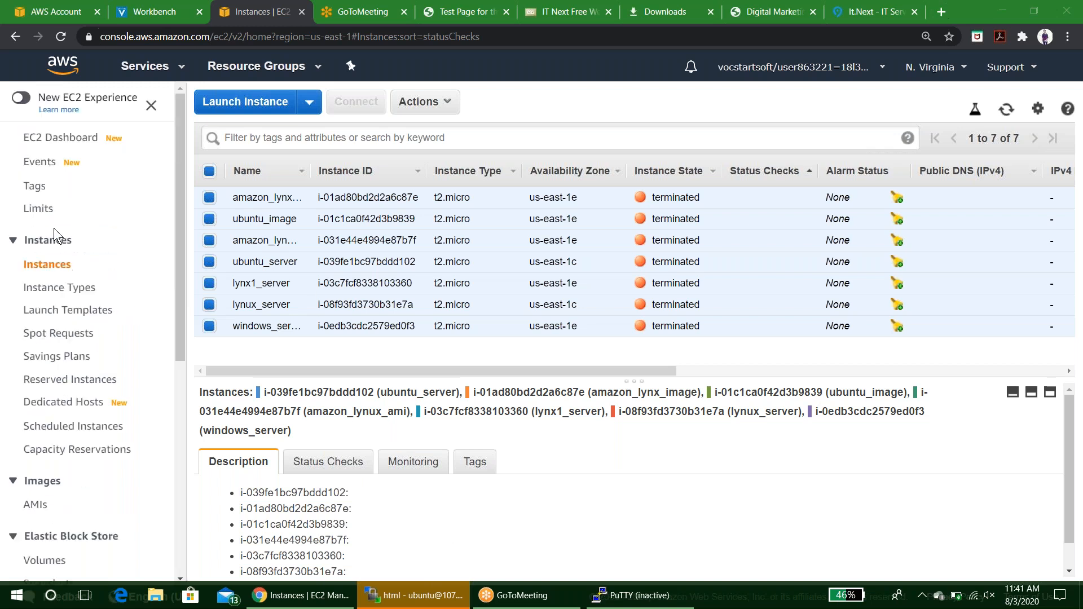
left_click(154, 64)
left_click(153, 63)
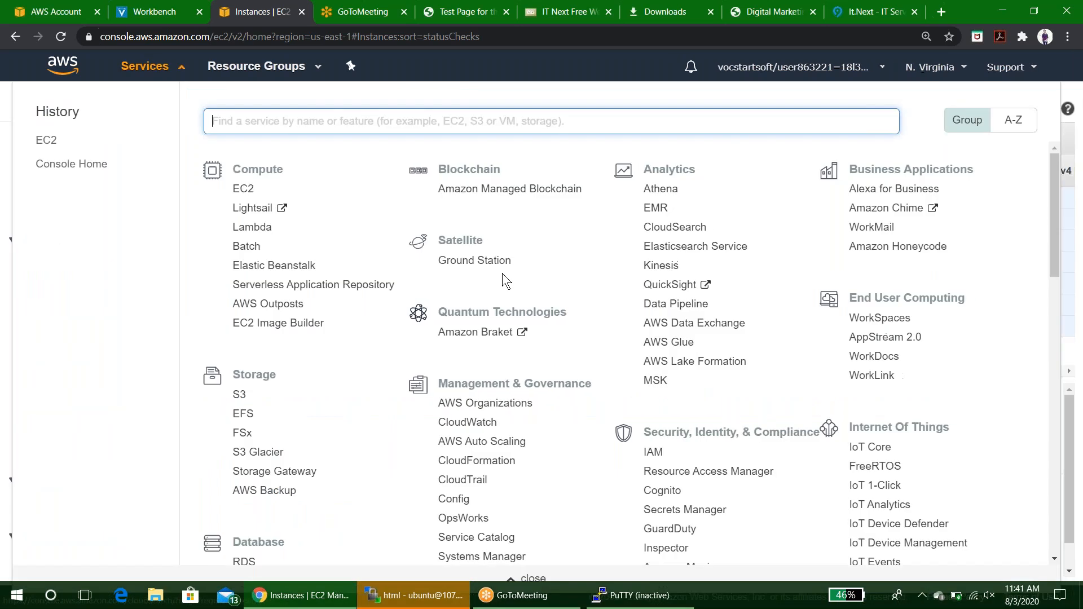
left_click(238, 396)
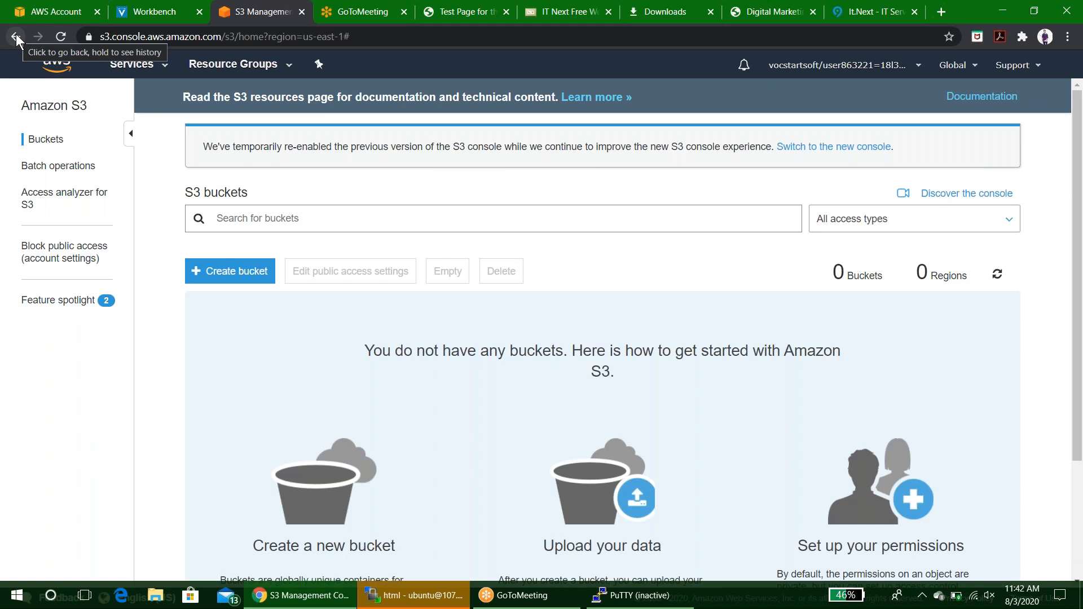
left_click(15, 37)
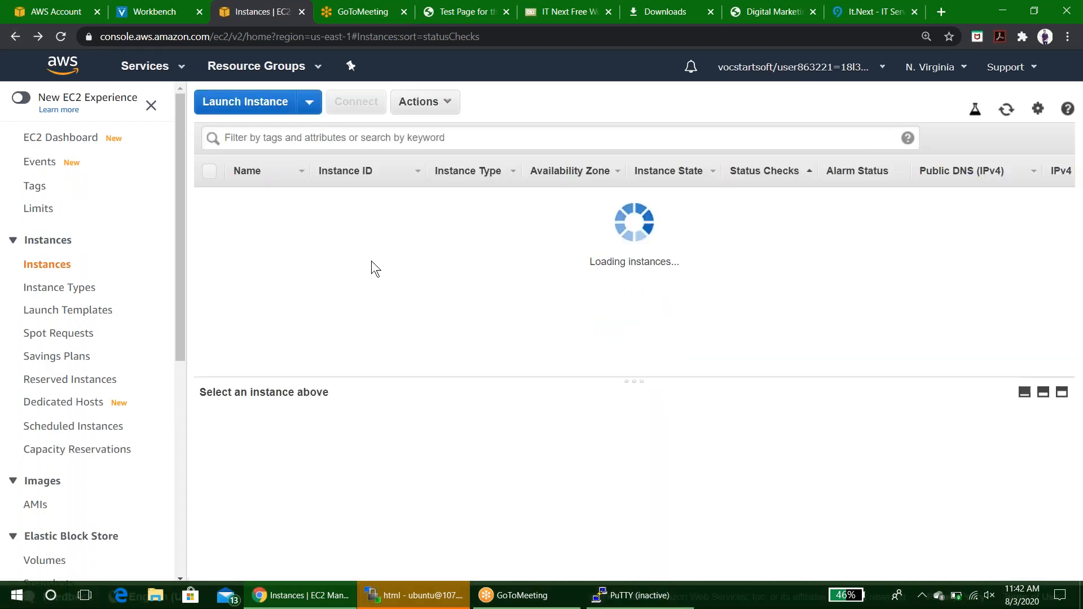
Open the S3 console and create a bucket named santhu1 in the US East (N. Virginia) region.
left_click(158, 70)
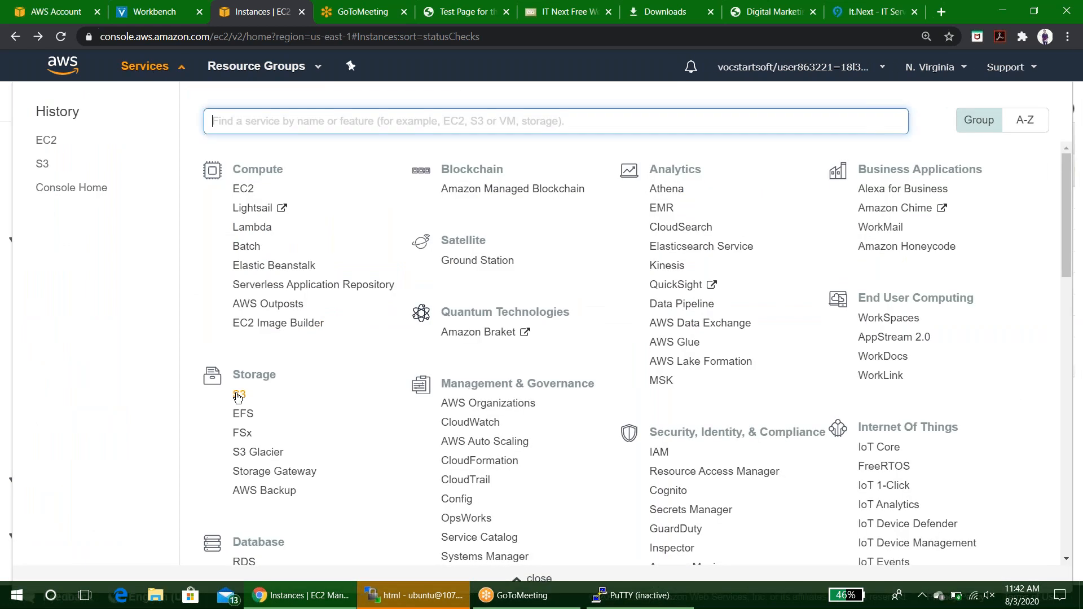
left_click(238, 399)
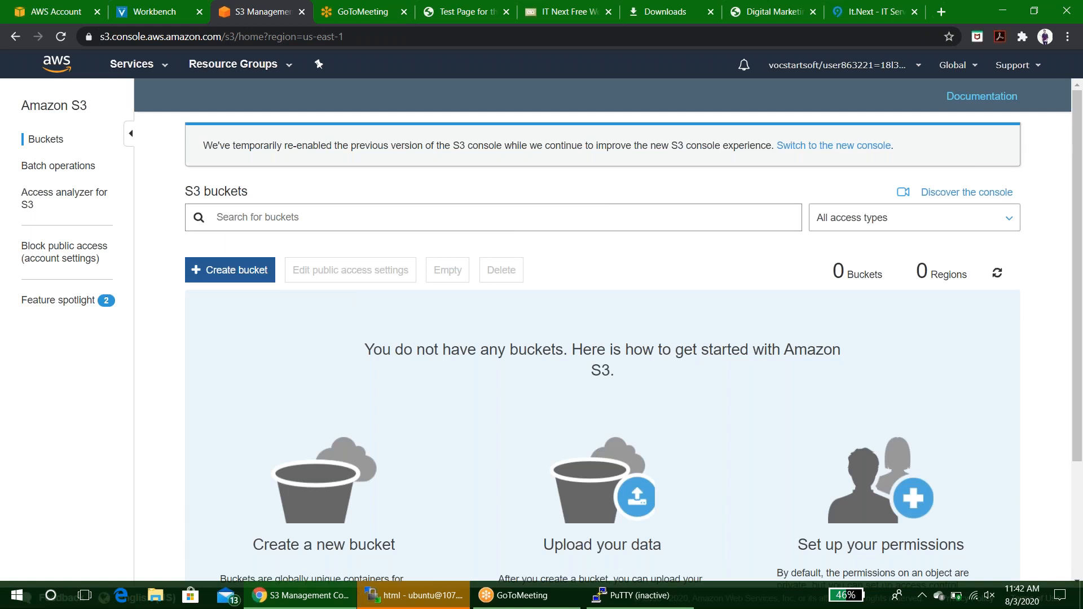
left_click(229, 279)
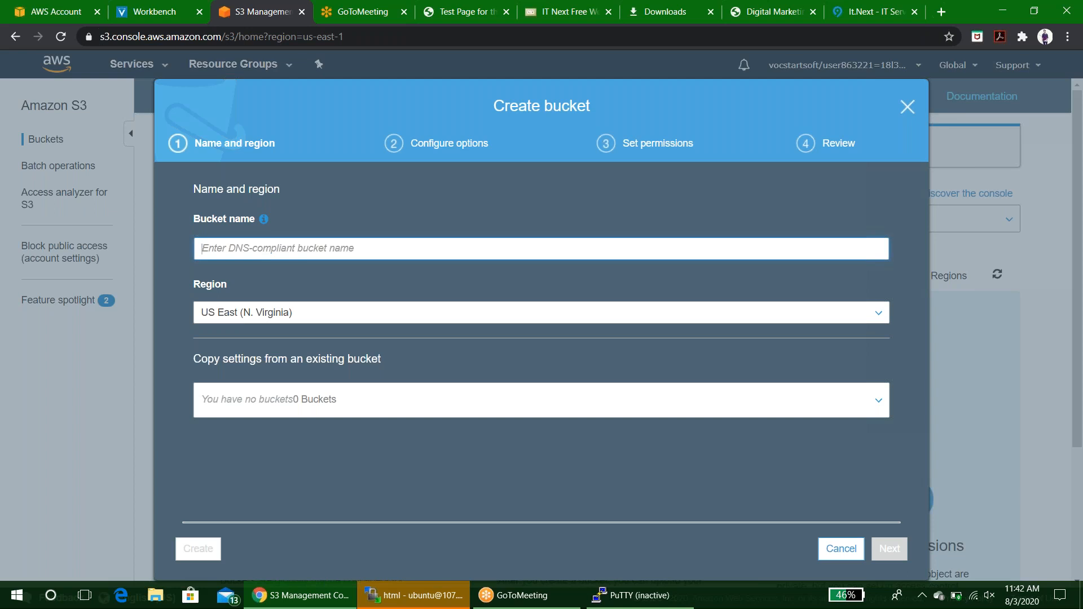
type("a")
key("BackSpace")
type("sa")
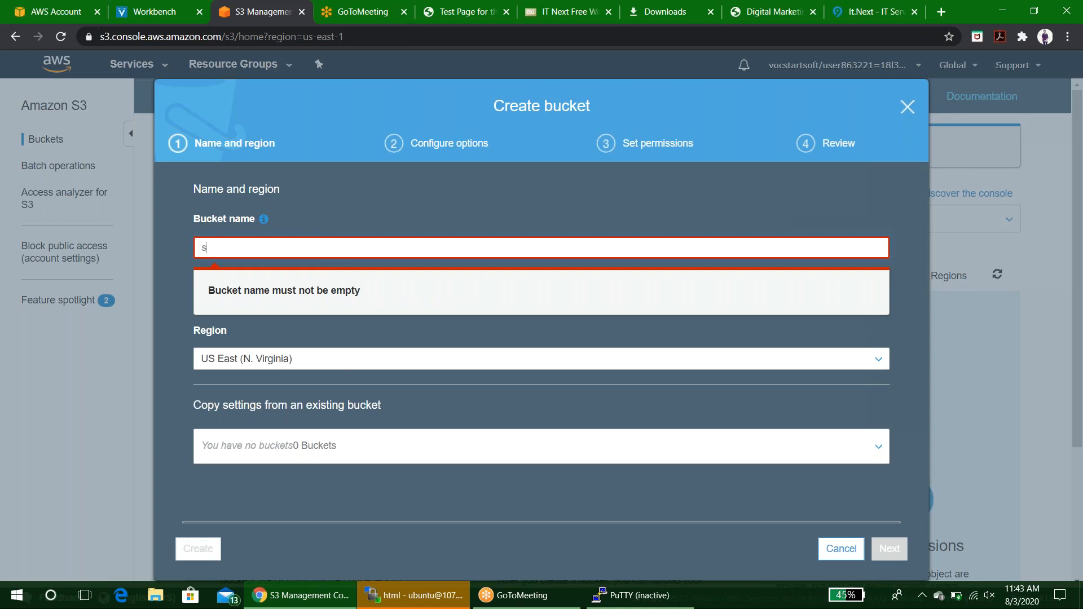
type("u")
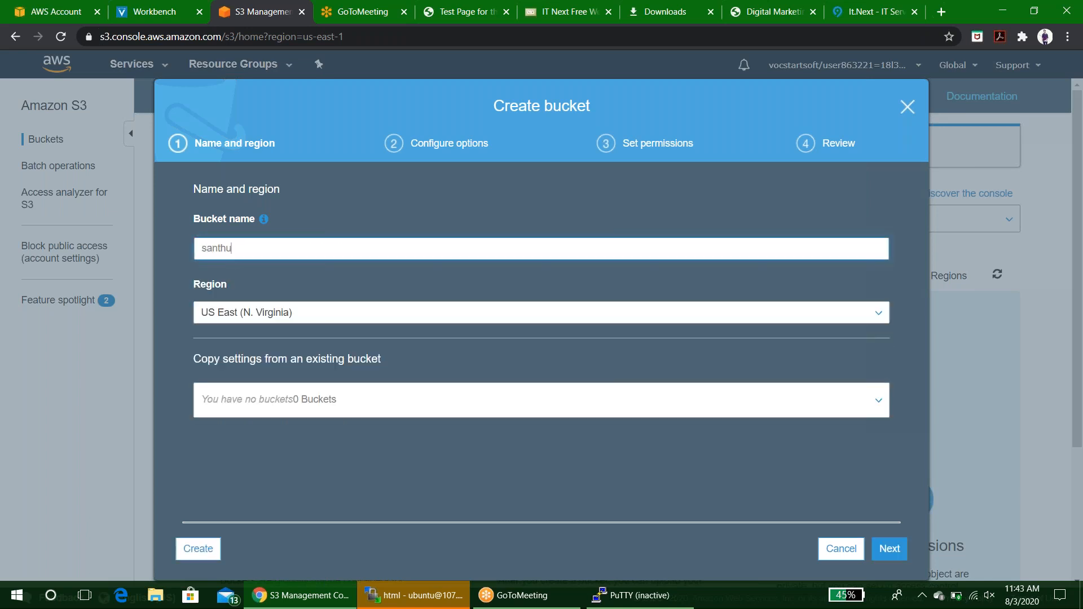
type("1")
left_click(198, 548)
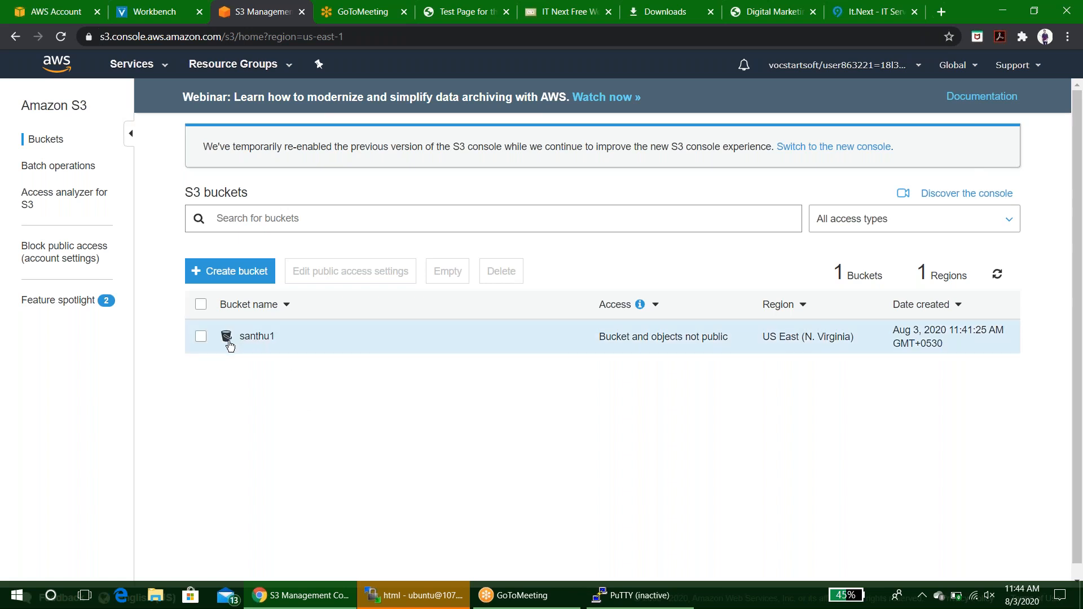
Open the santhu1 bucket and upload water.png from the Downloads folder.
left_click(256, 337)
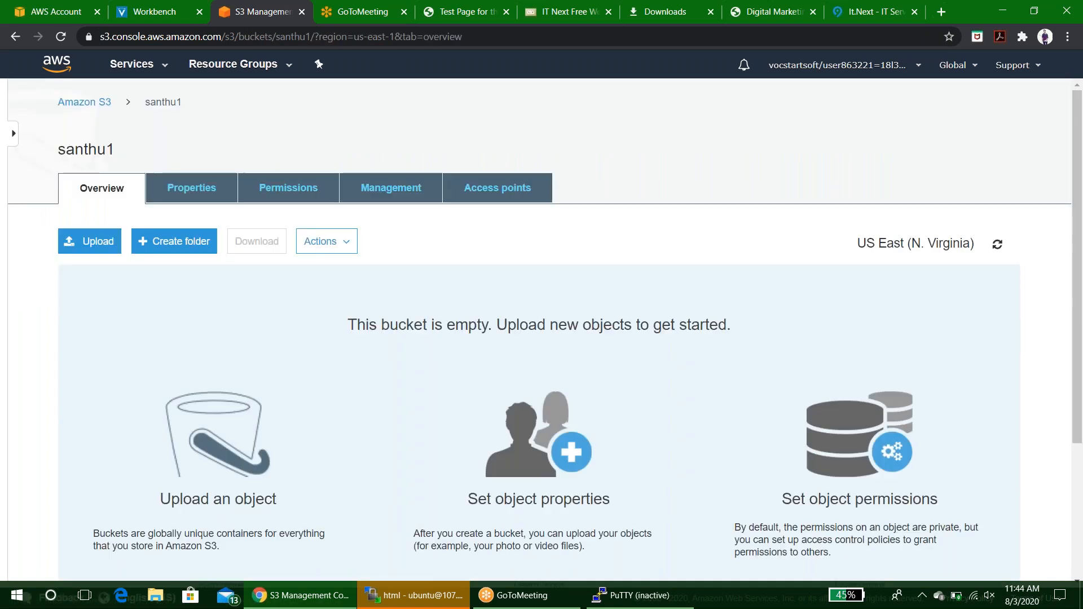
scroll(101, 178, "down", 1)
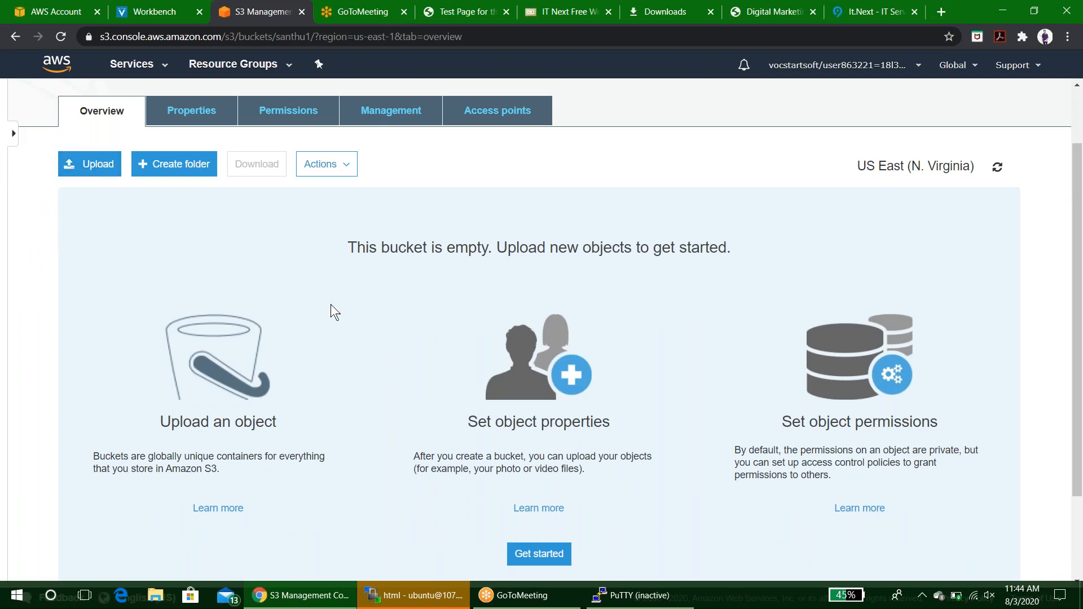
scroll(354, 330, "down", 2)
scroll(356, 333, "up", 2)
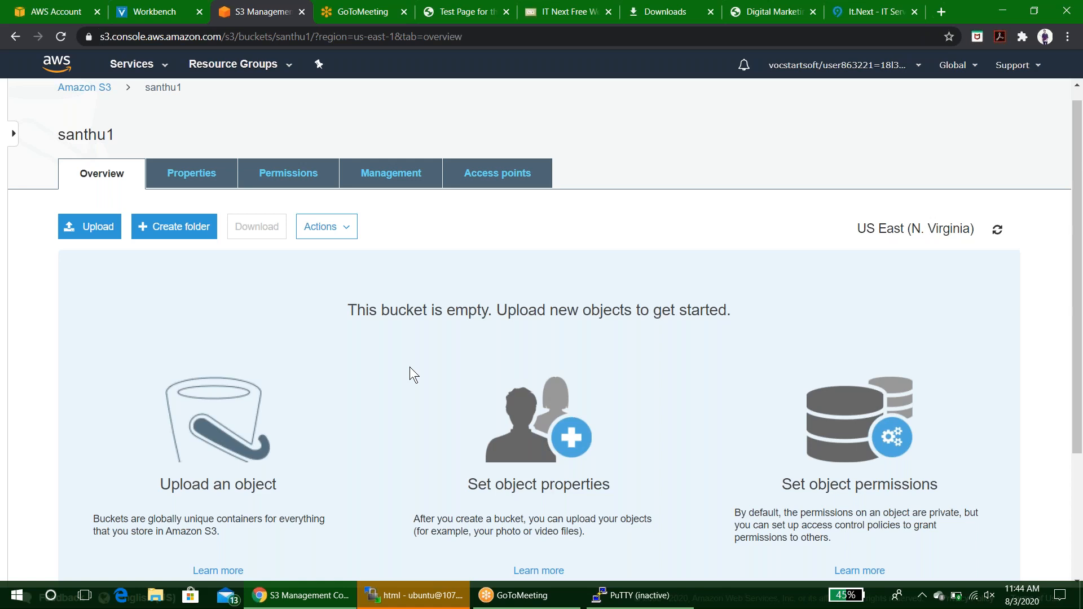
scroll(410, 367, "down", 1)
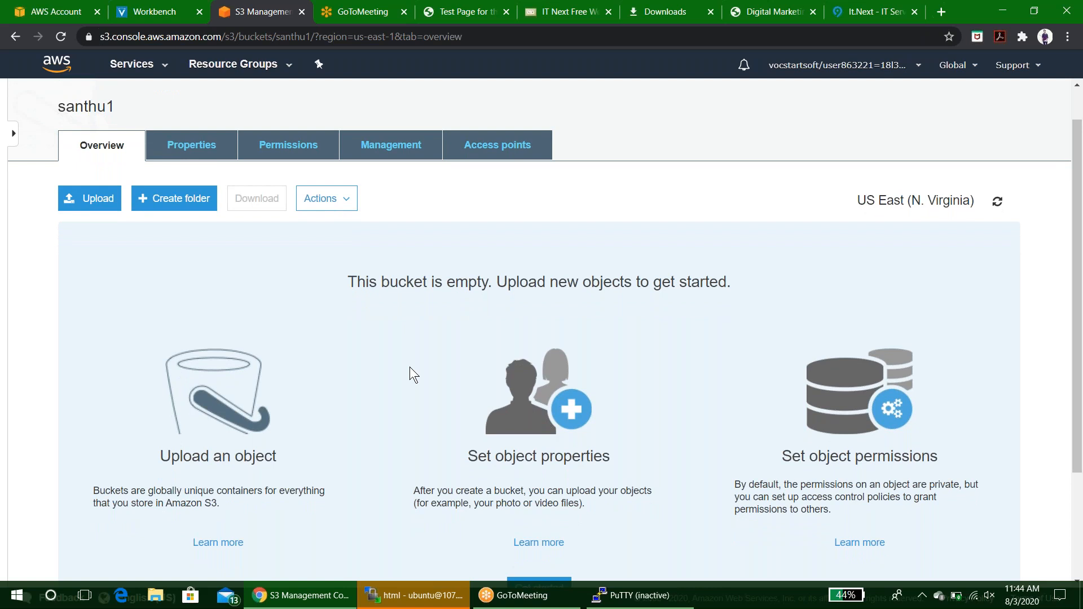
left_click(89, 207)
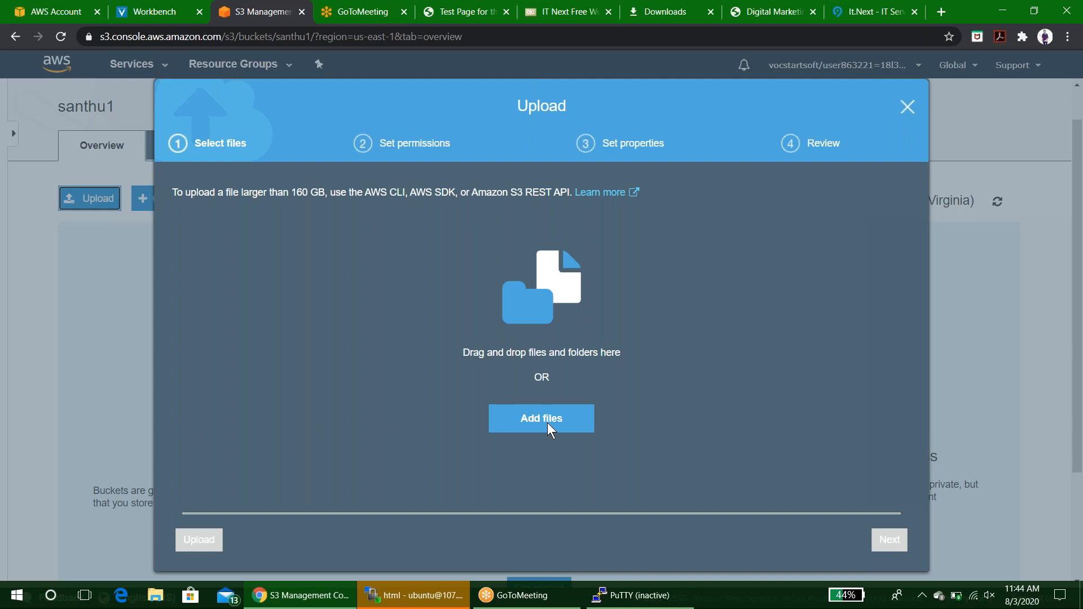
left_click(548, 424)
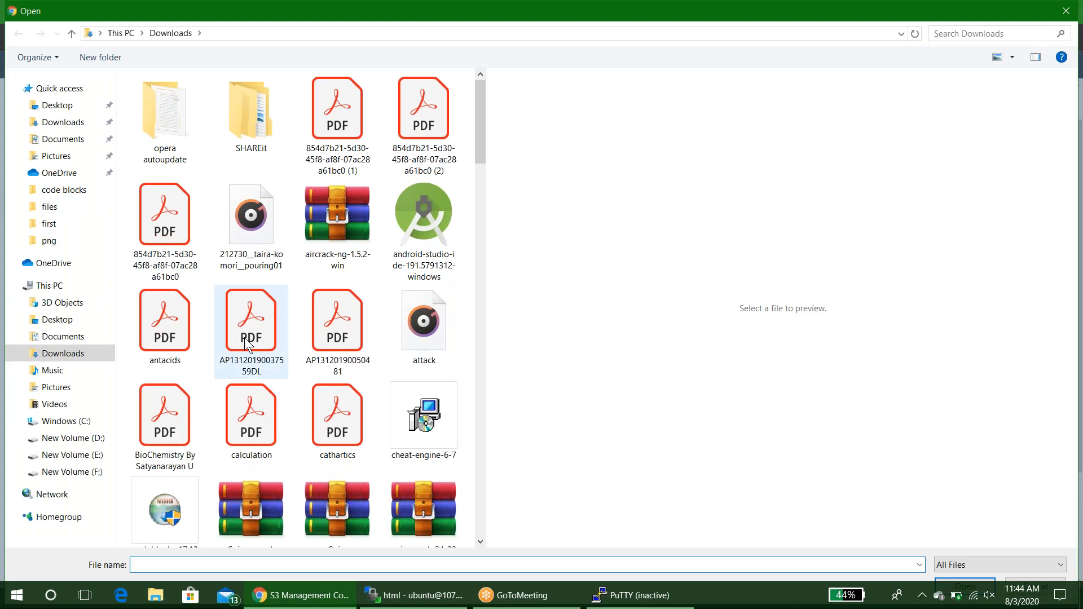
scroll(245, 337, "down", 10)
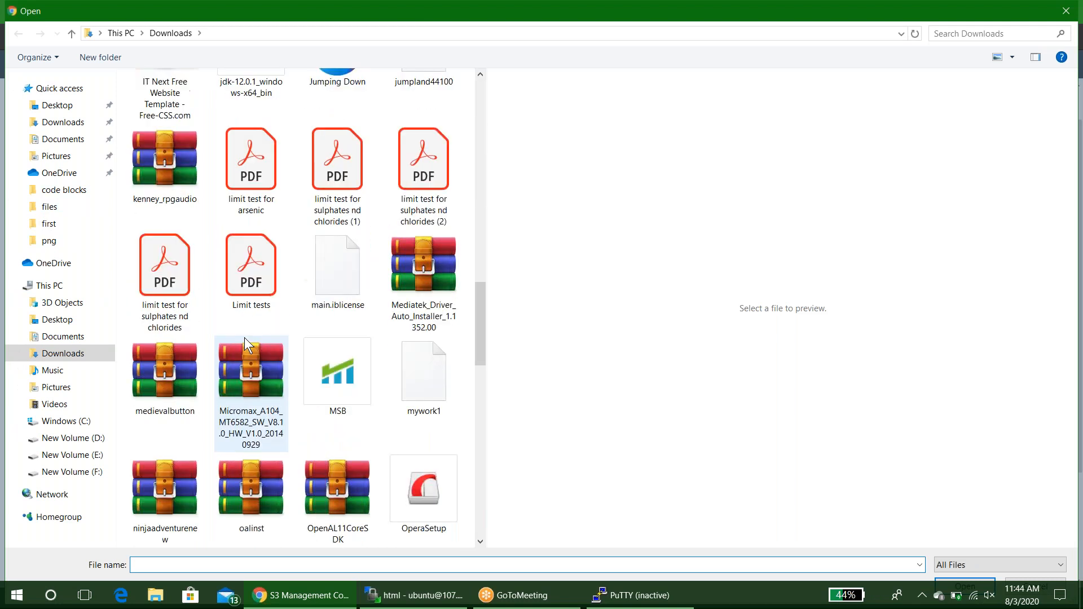
left_click(64, 125)
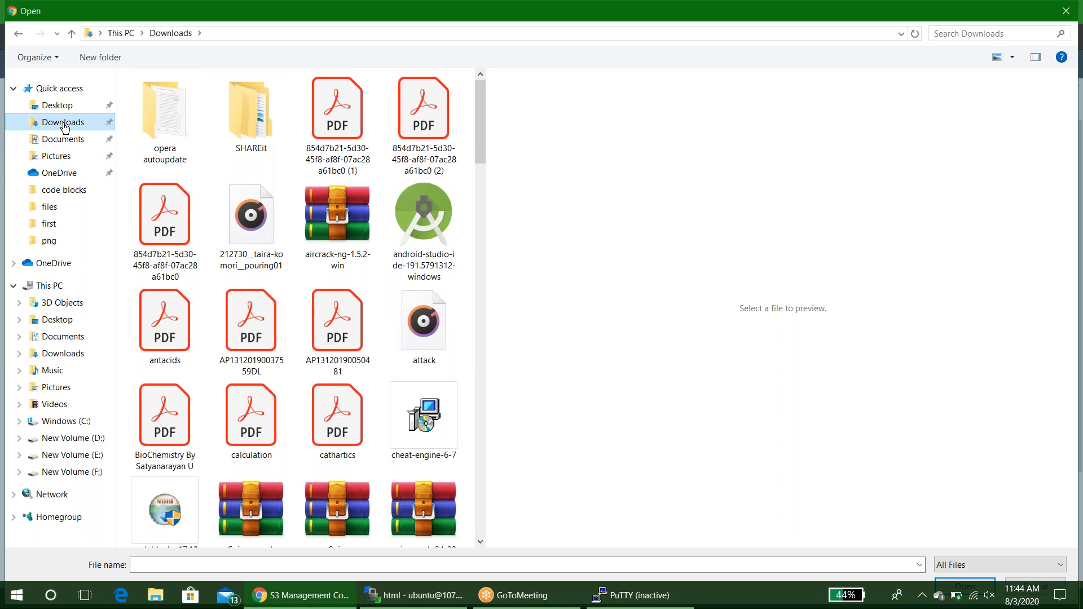
scroll(333, 242, "down", 15)
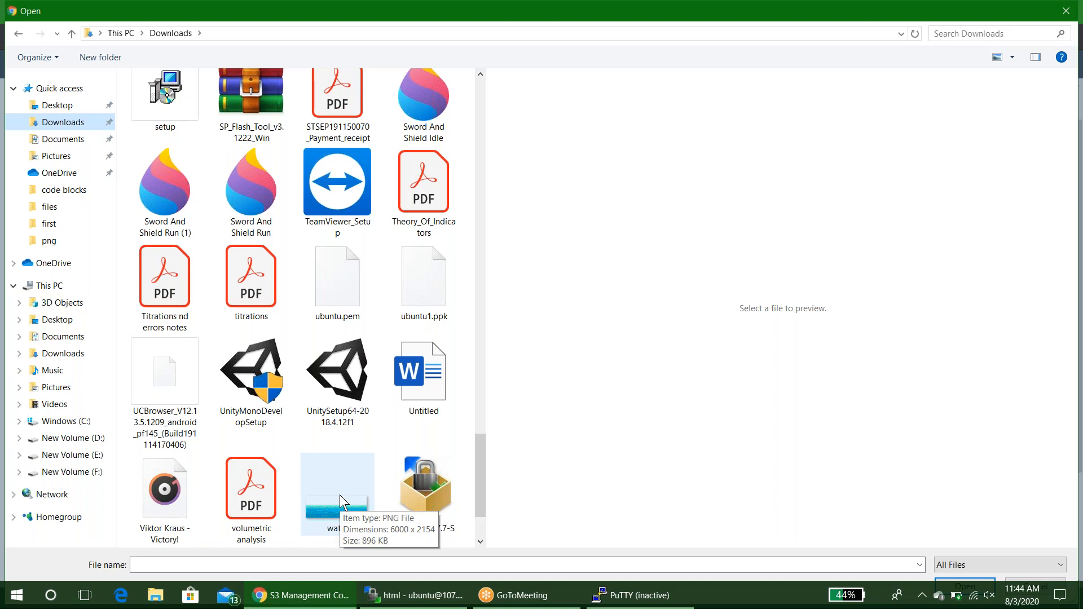
double_click(339, 495)
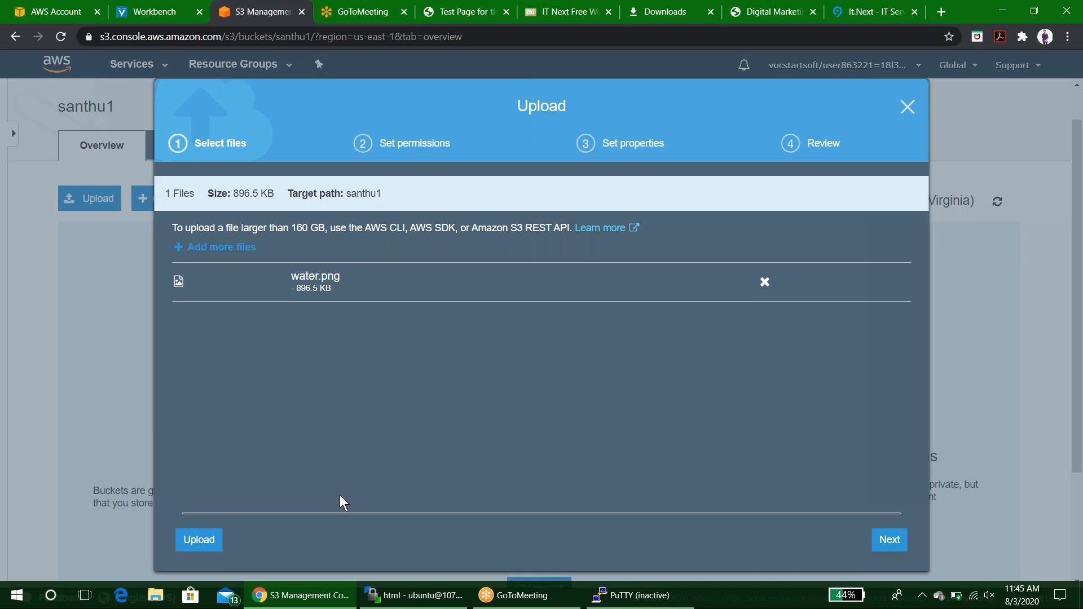
left_click(213, 535)
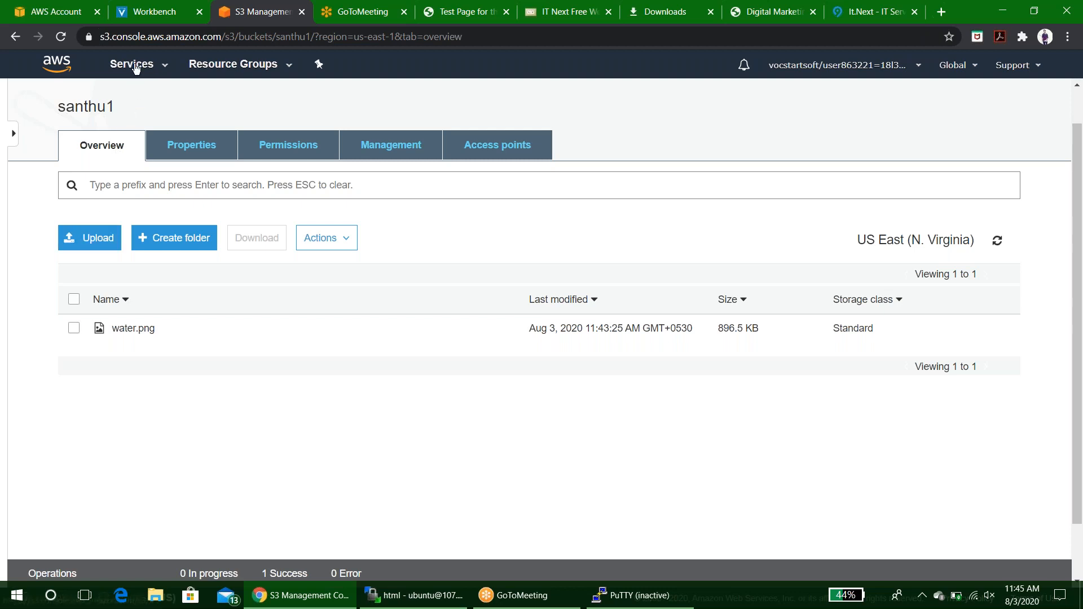
Return to the S3 bucket list and create a second bucket named santhu2.
scroll(74, 97, "up", 1)
left_click(80, 105)
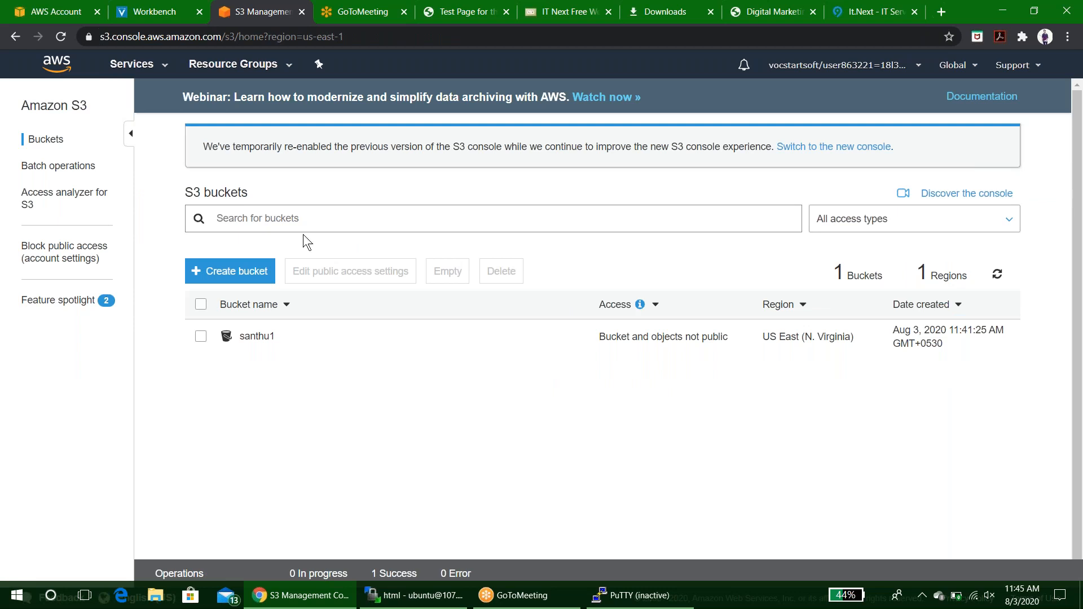
left_click(229, 271)
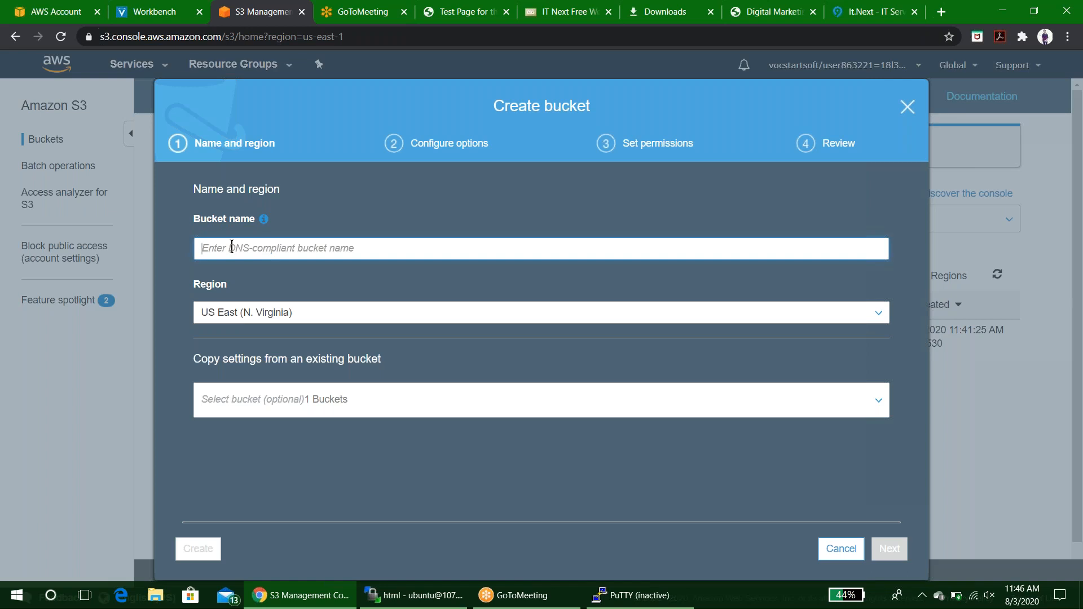
type("sa")
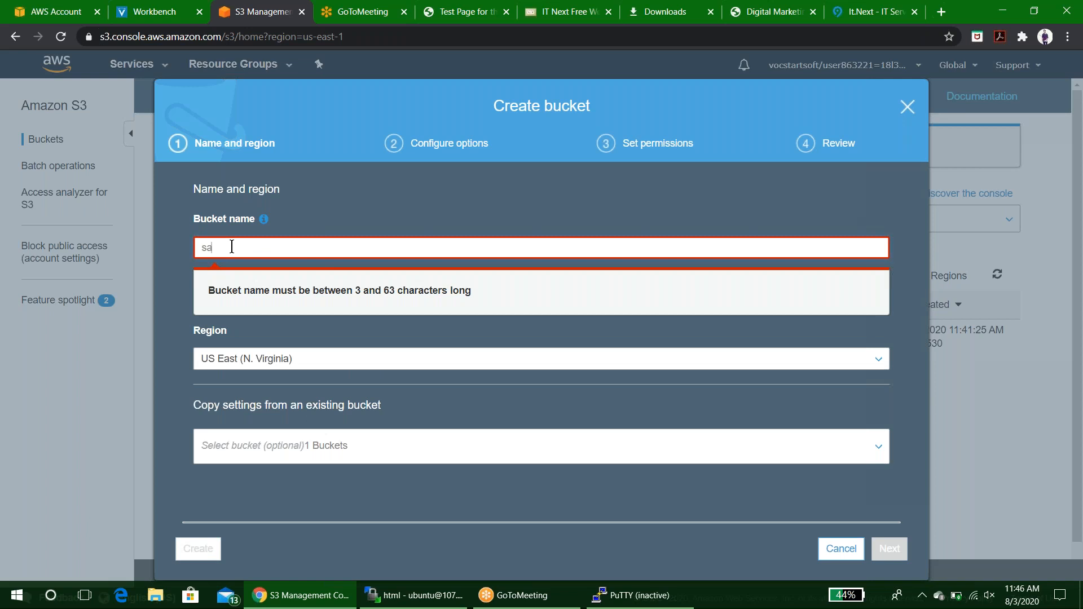
type("nthu")
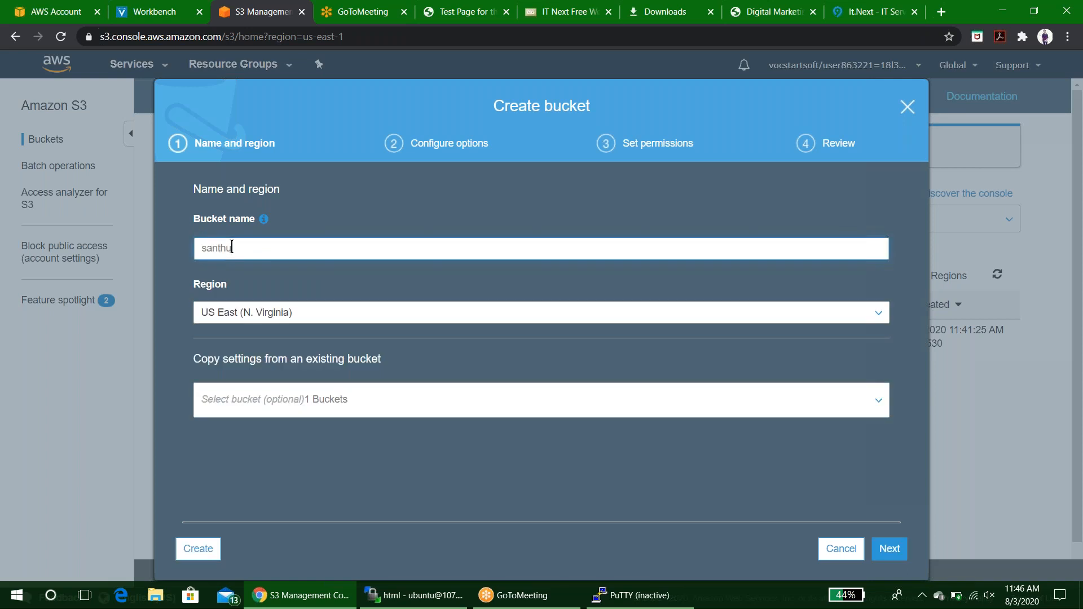
type("2")
left_click(203, 554)
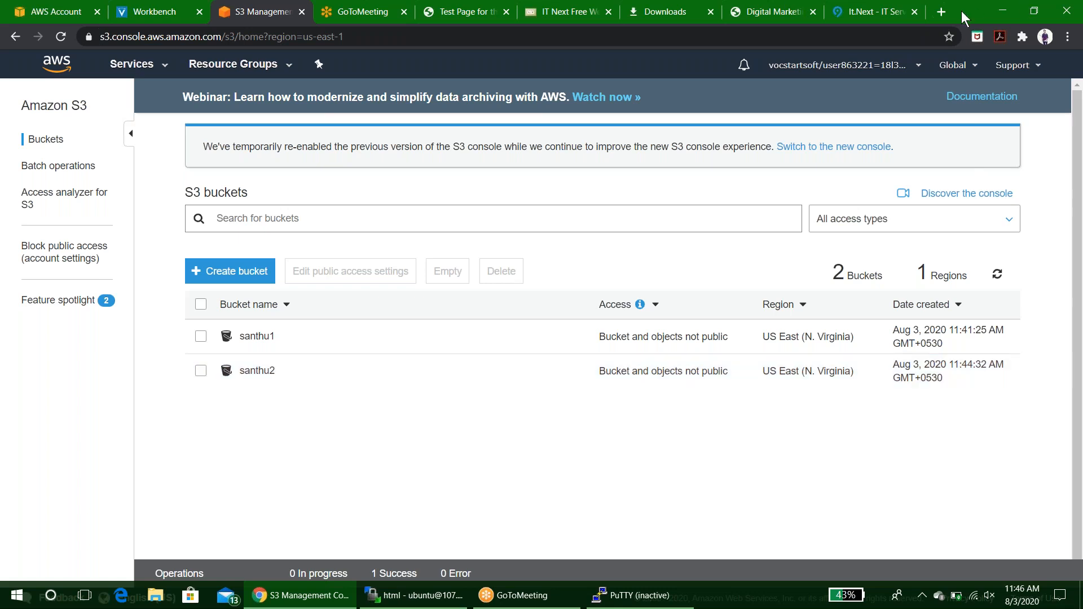
Open a new browser tab and go to Google Images.
left_click(939, 12)
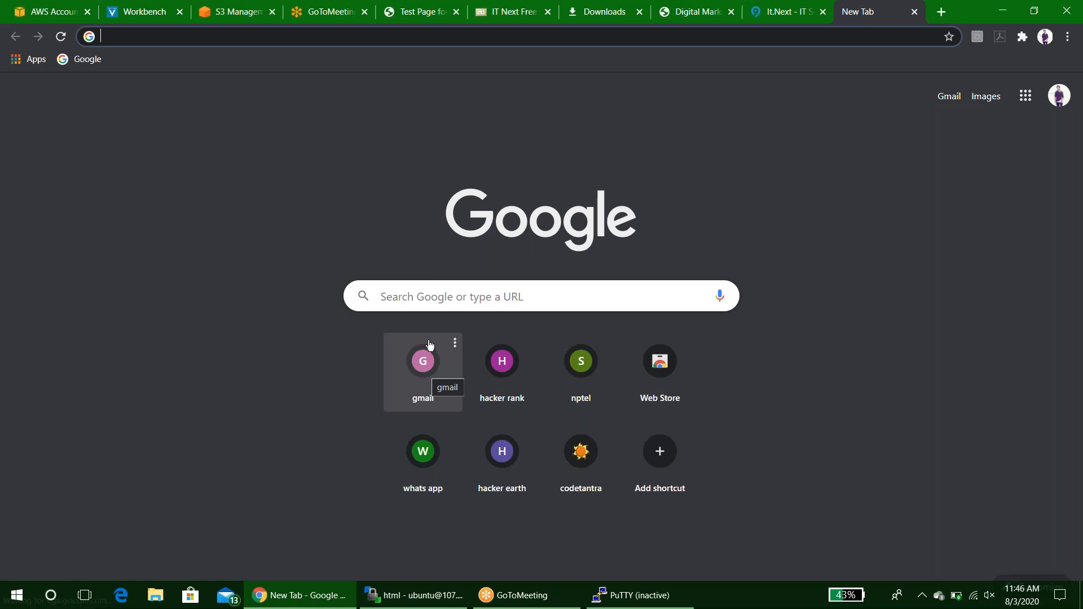
left_click(431, 295)
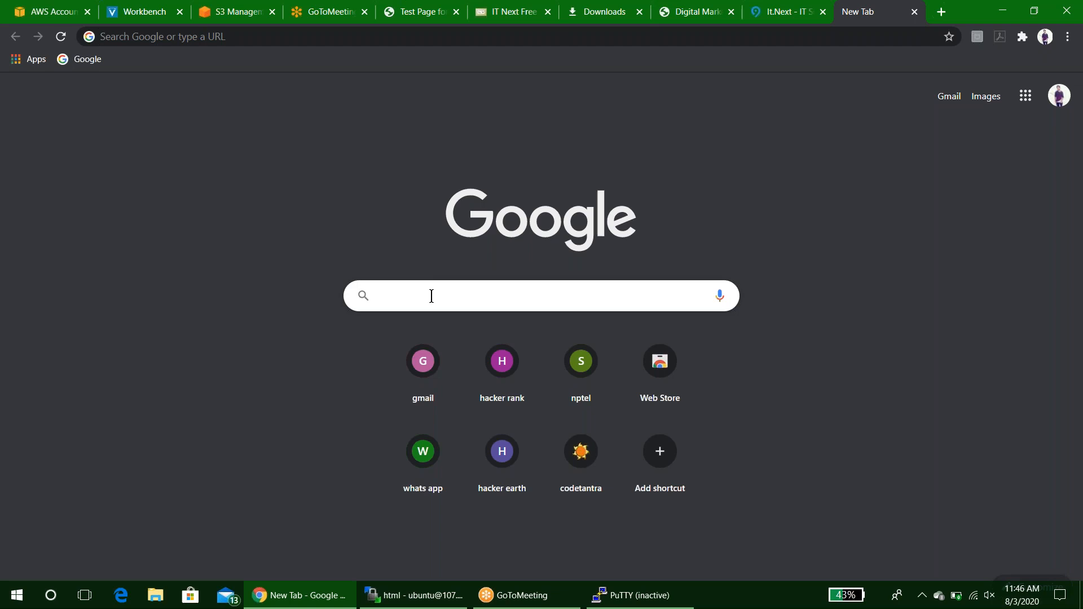
left_click(231, 15)
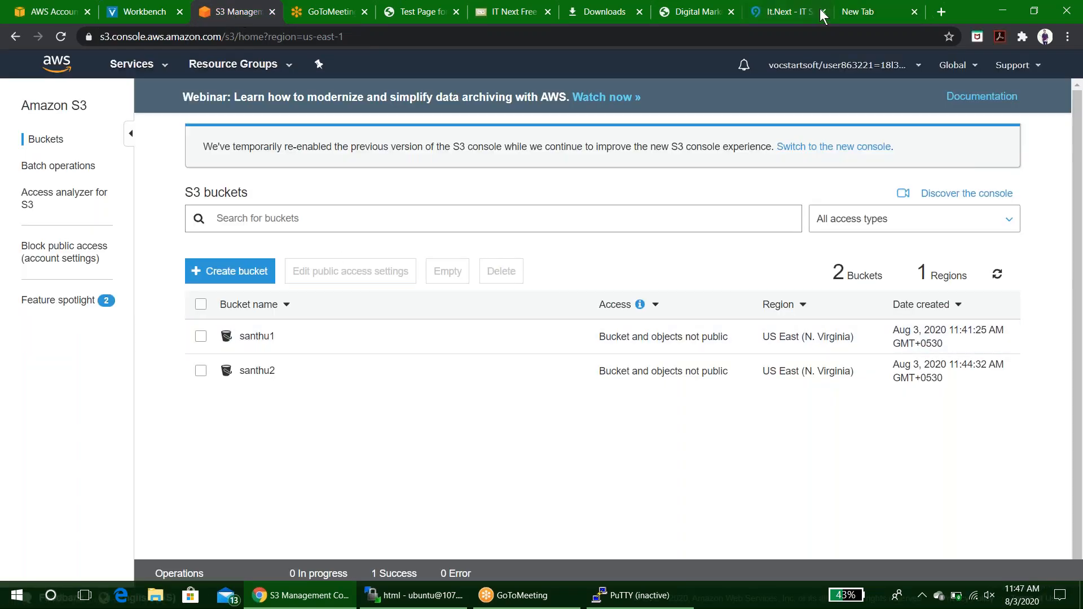
left_click(861, 15)
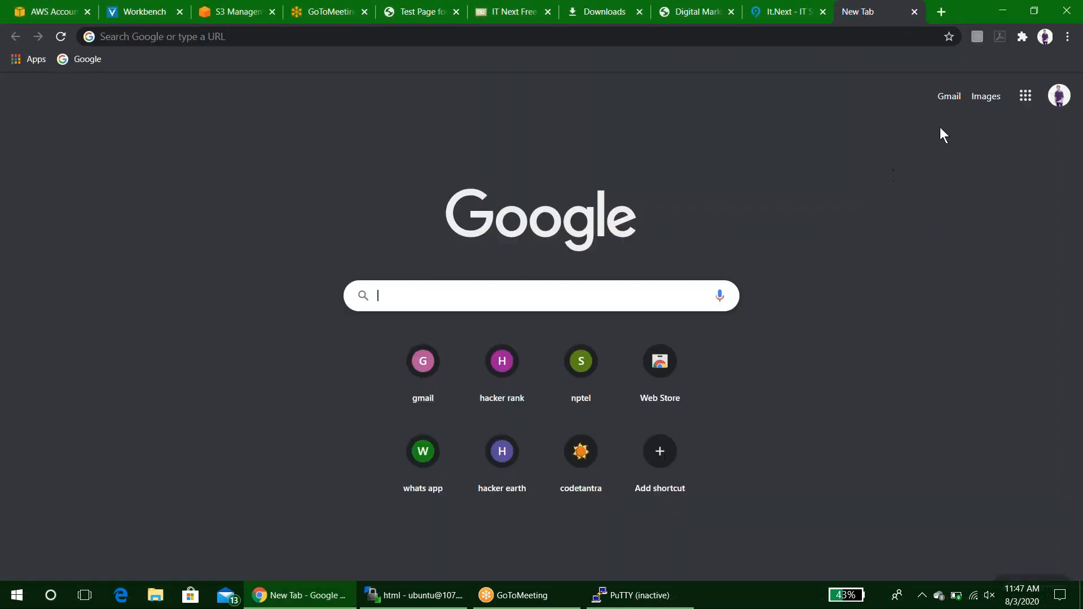
left_click(985, 97)
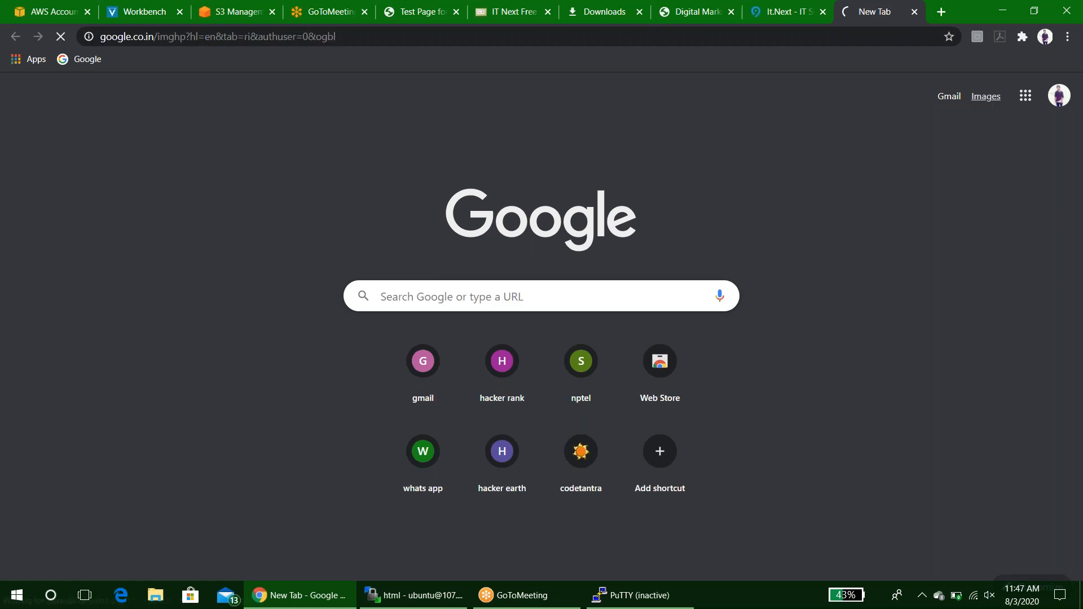
Search Google Images for cricket and save the ball-on-bat image as cricket in the Downloads folder.
type("crick")
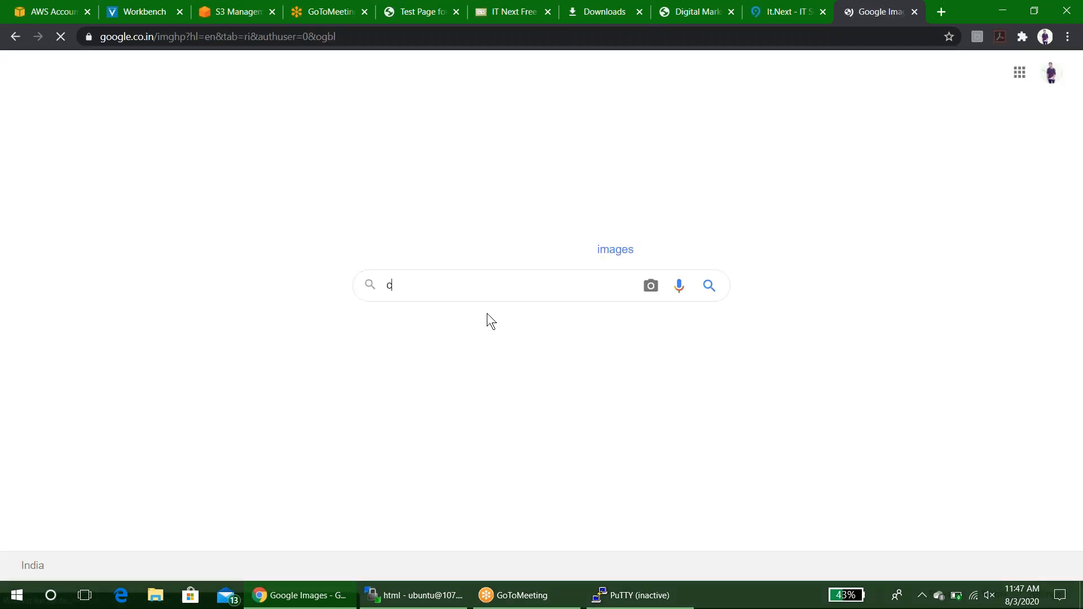
type("et")
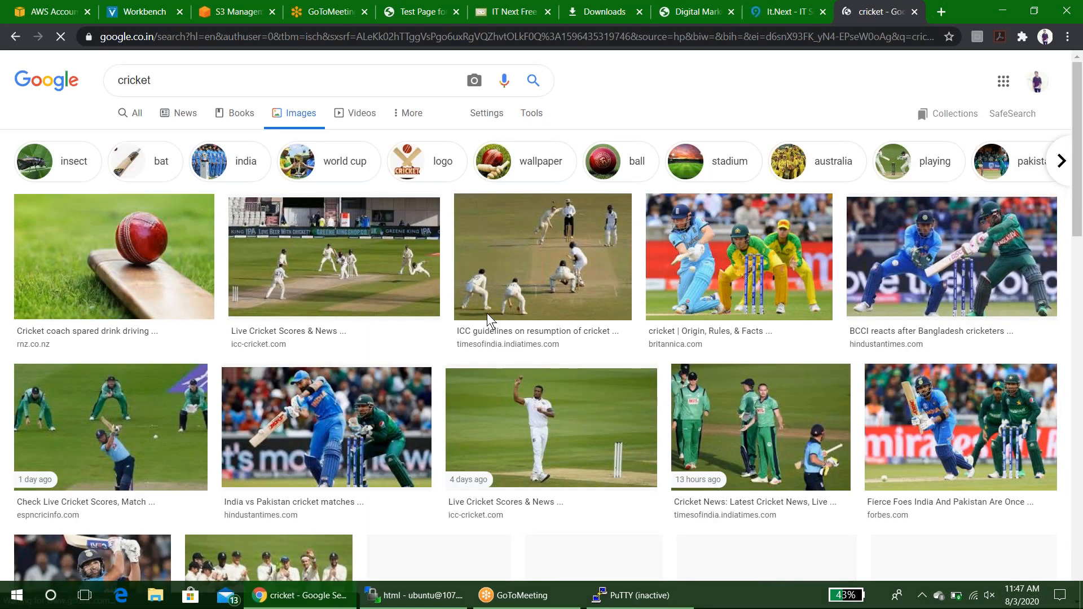
left_click(165, 235)
right_click(165, 231)
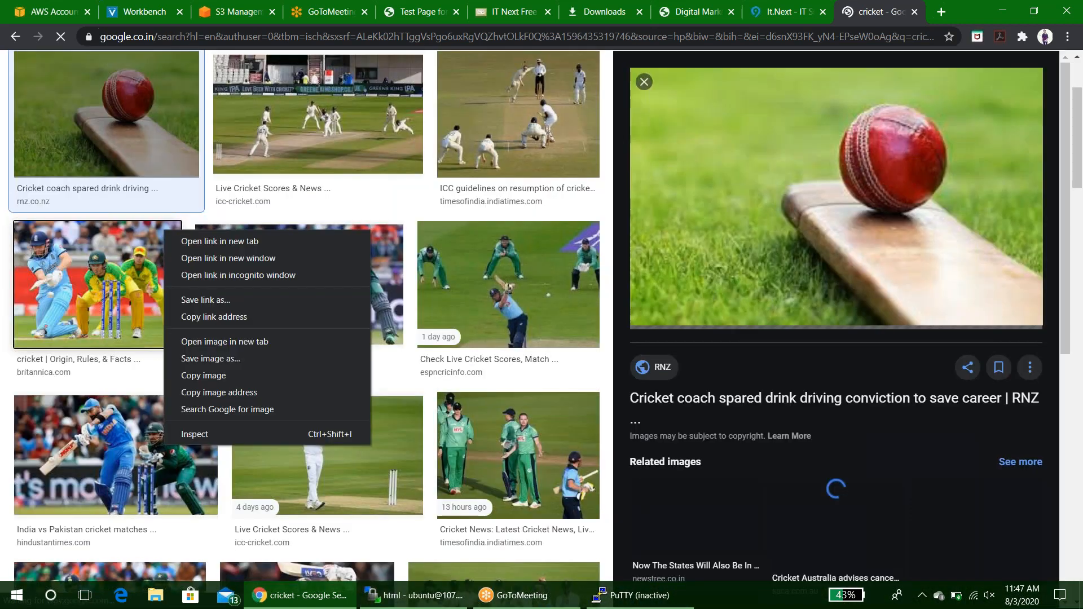
right_click(121, 94)
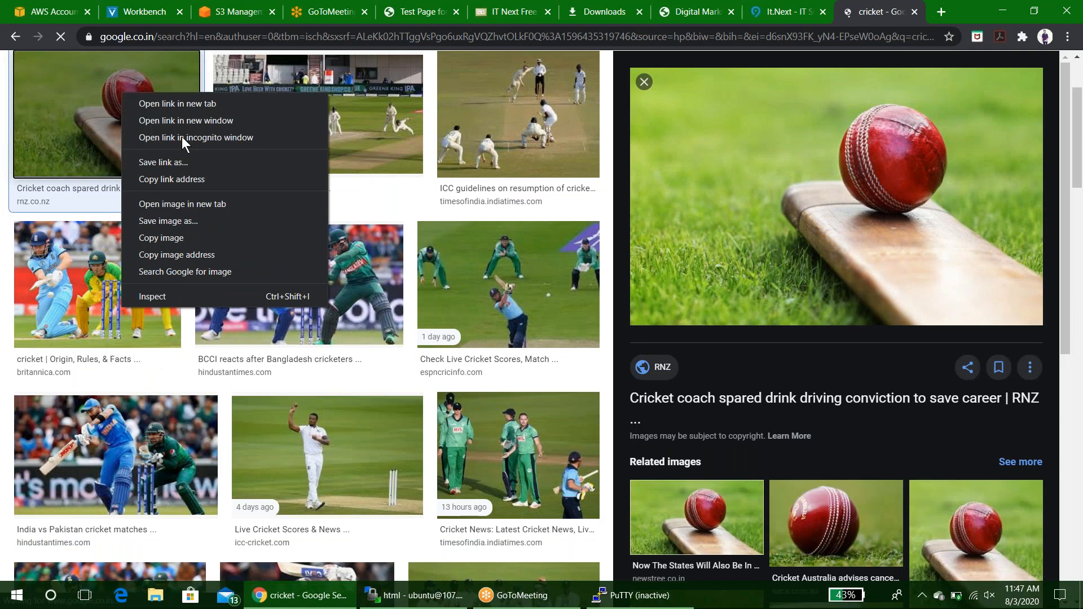
left_click(196, 221)
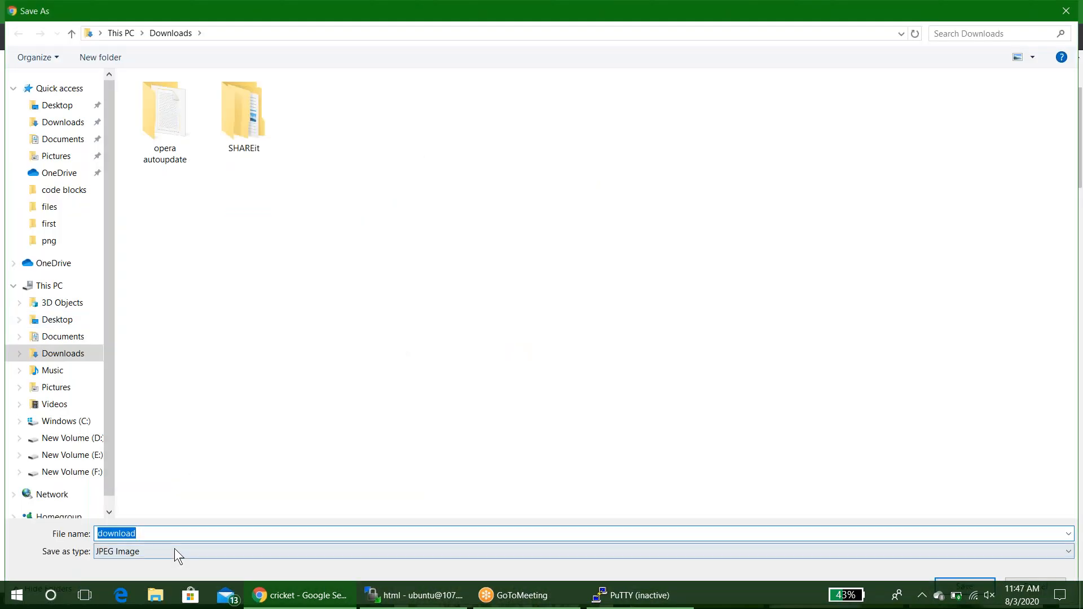
type("cricke")
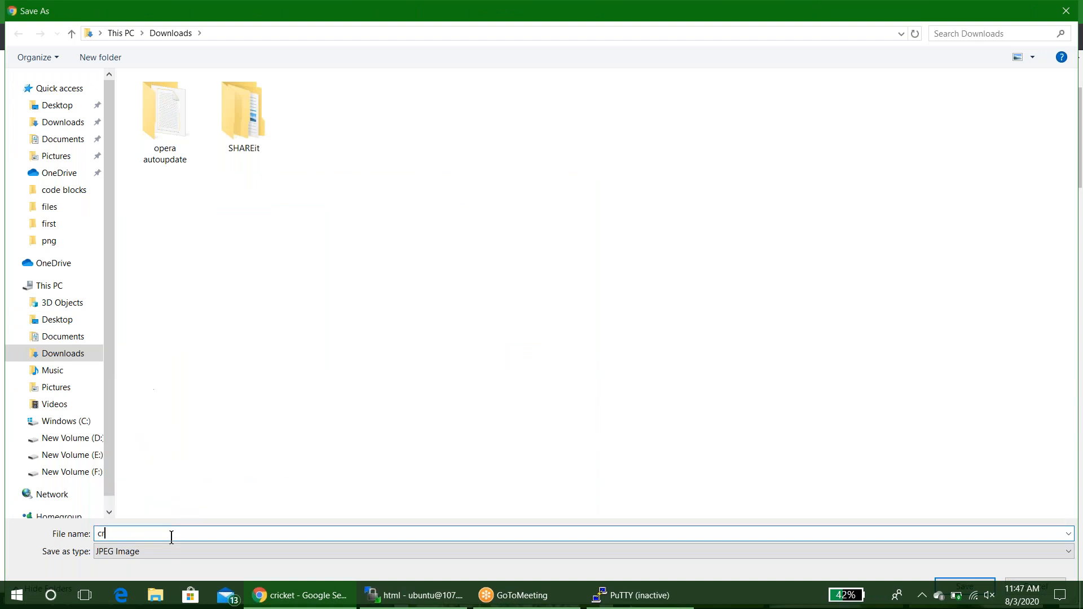
type("t")
key("Return")
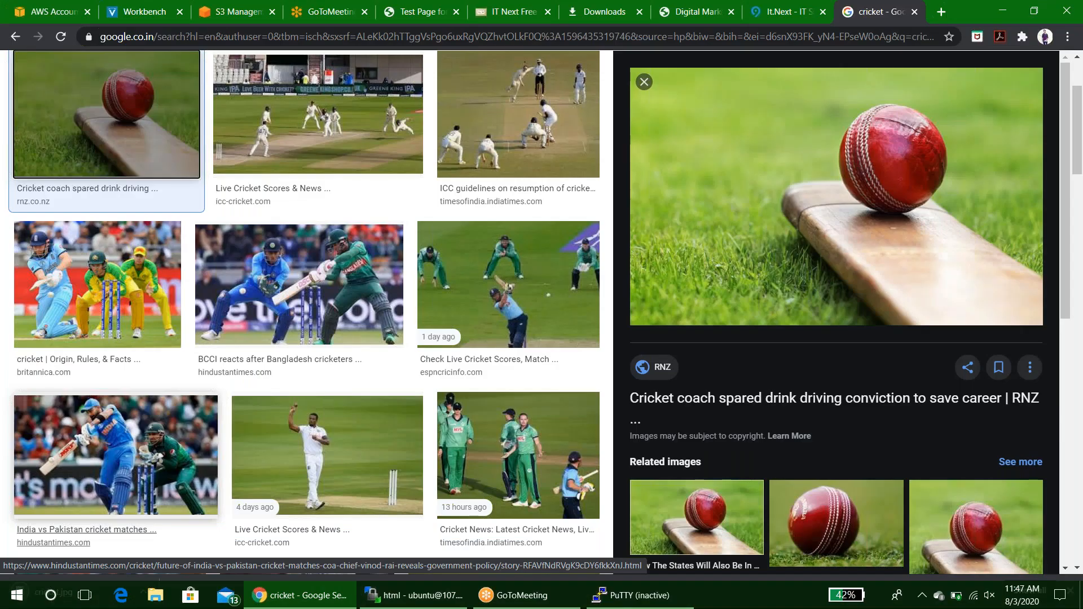
Open the santhu2 bucket and upload cricket.jpg from the Downloads folder.
key("ctrl+3")
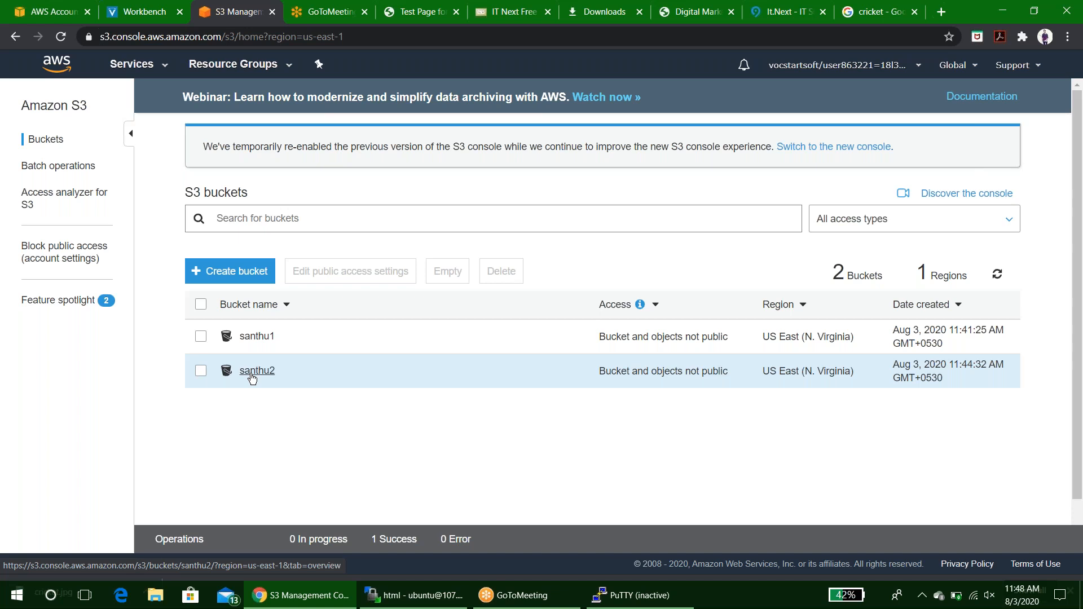
left_click(254, 371)
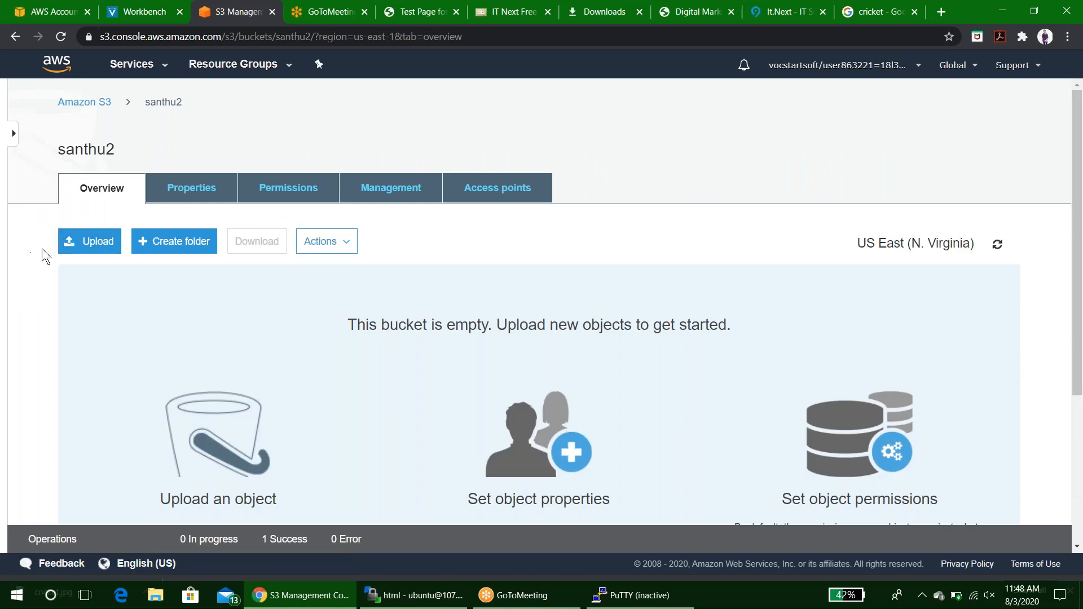
left_click(76, 247)
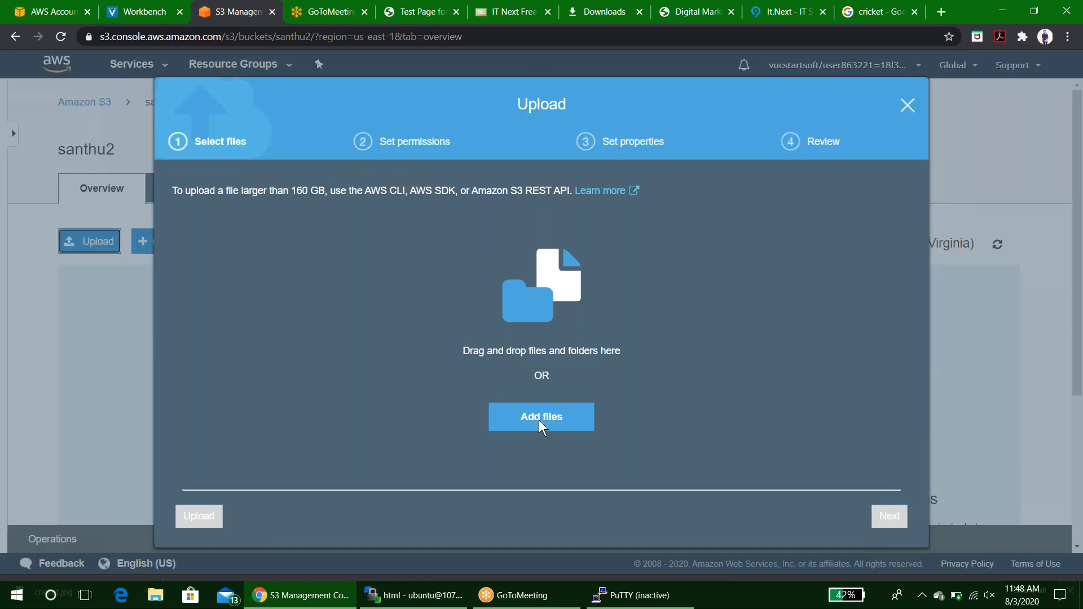
left_click(540, 417)
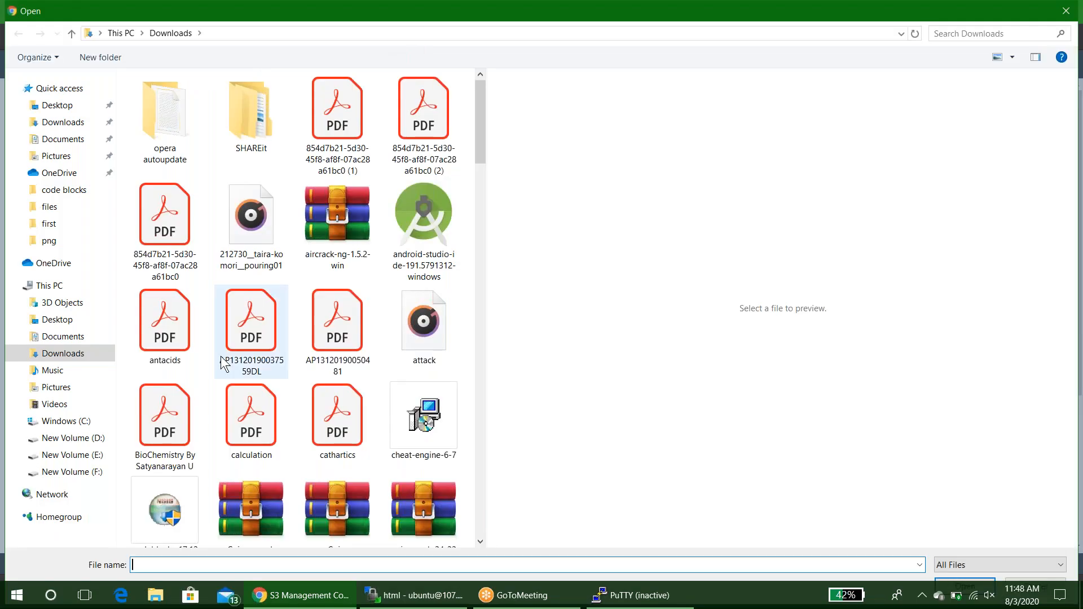
scroll(221, 357, "down", 15)
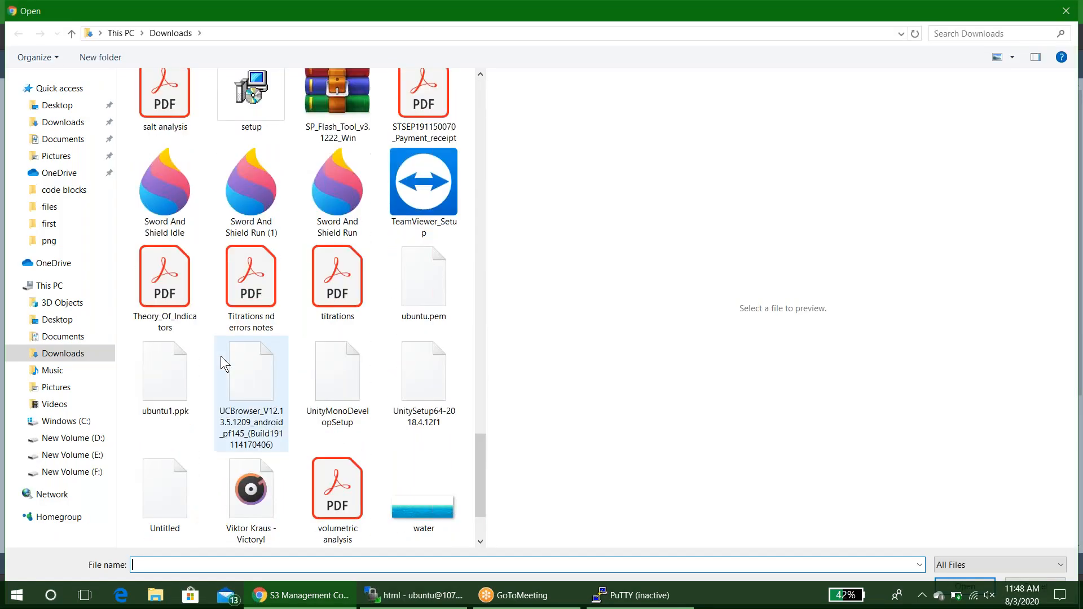
scroll(221, 357, "down", 2)
scroll(221, 356, "up", 10)
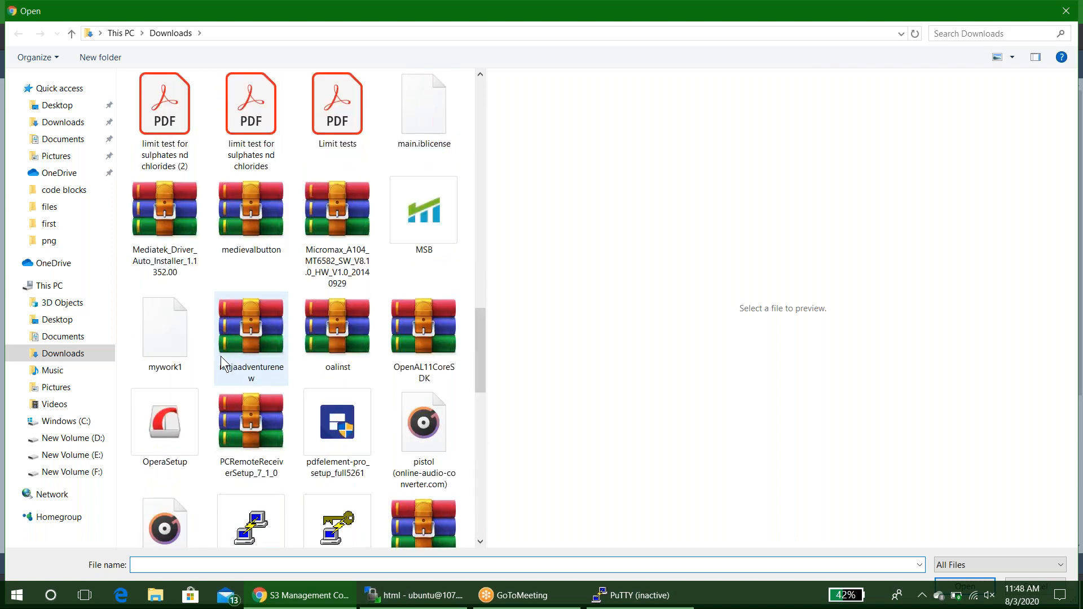
scroll(221, 357, "up", 5)
scroll(221, 356, "up", 10)
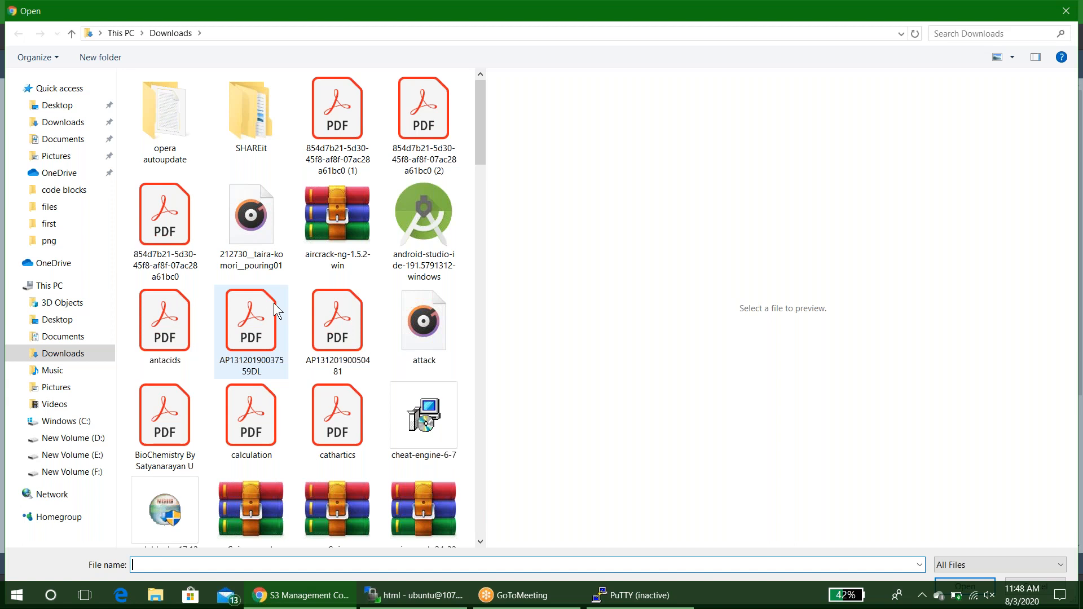
left_click_drag(482, 147, 477, 199)
left_click(412, 313)
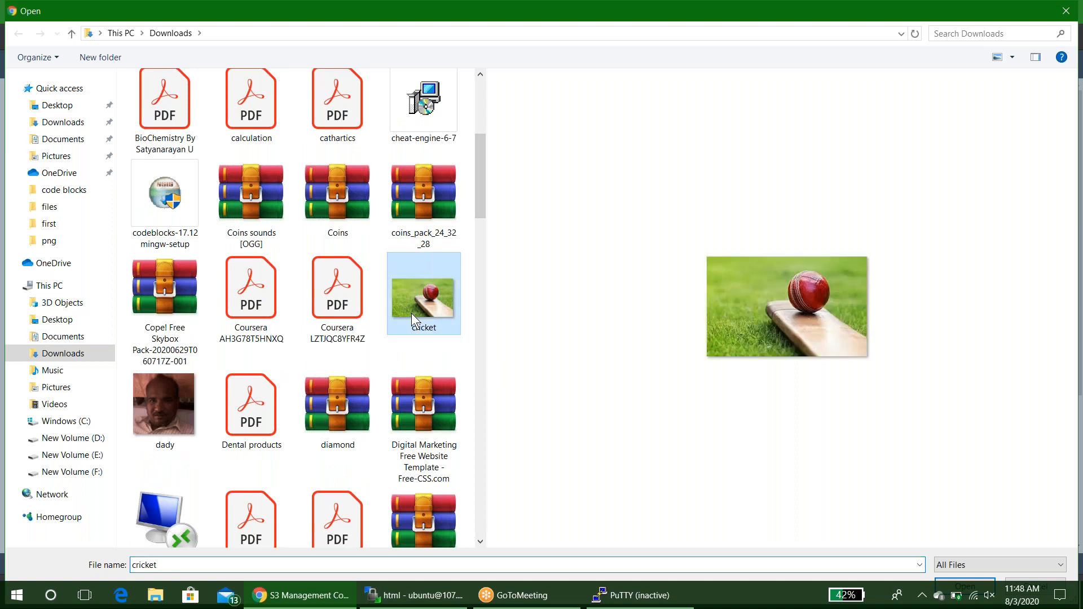
double_click(412, 313)
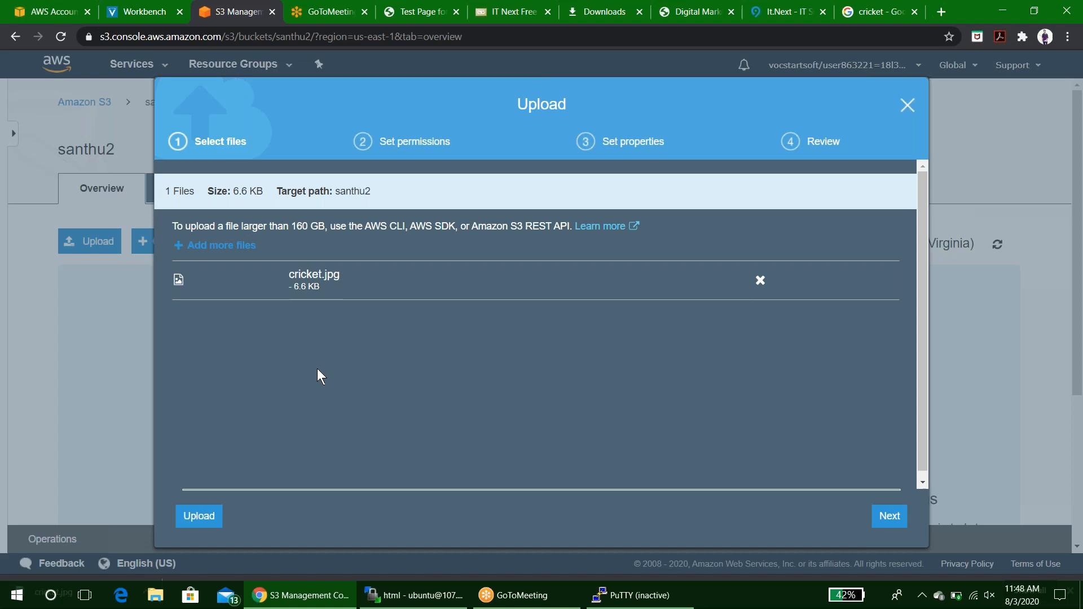
left_click(193, 516)
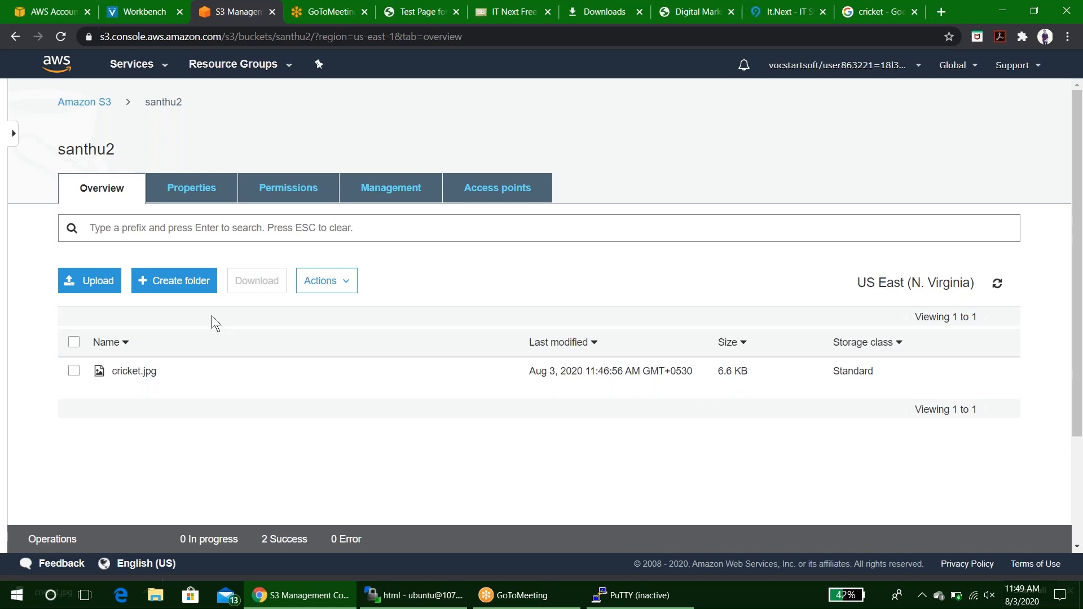
Open the uploaded cricket.jpg object's details and copy its S3 path.
left_click(146, 376)
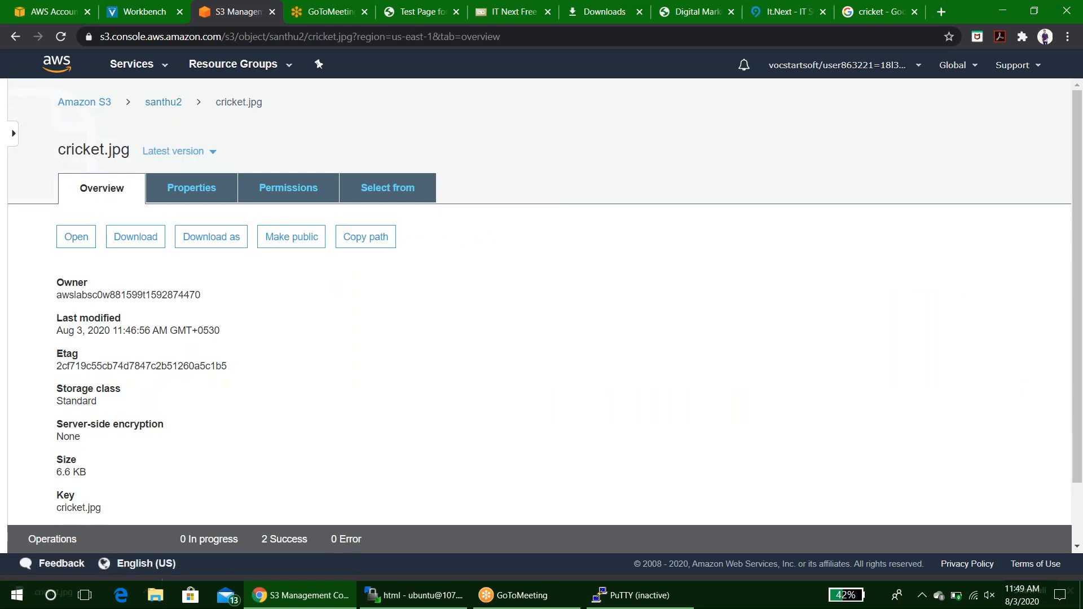
scroll(140, 389, "down", 1)
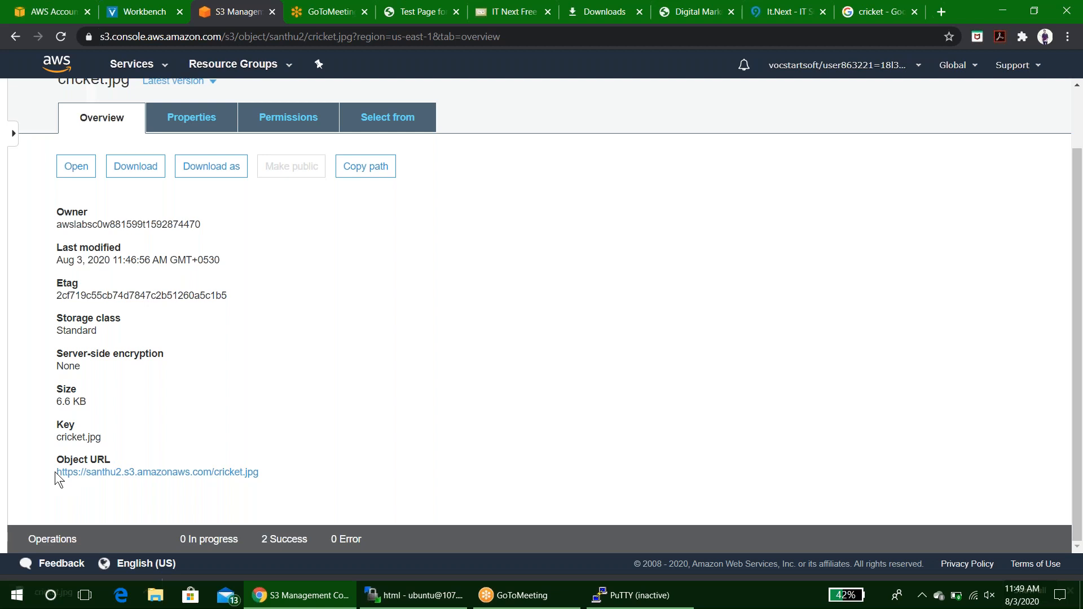
left_click_drag(57, 473, 130, 472)
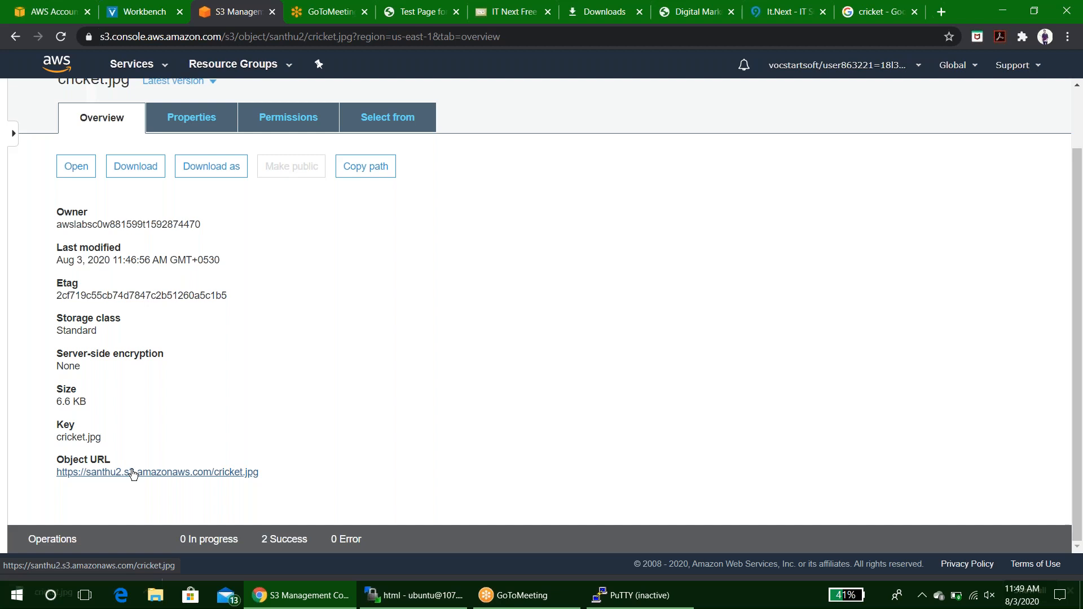
left_click(365, 172)
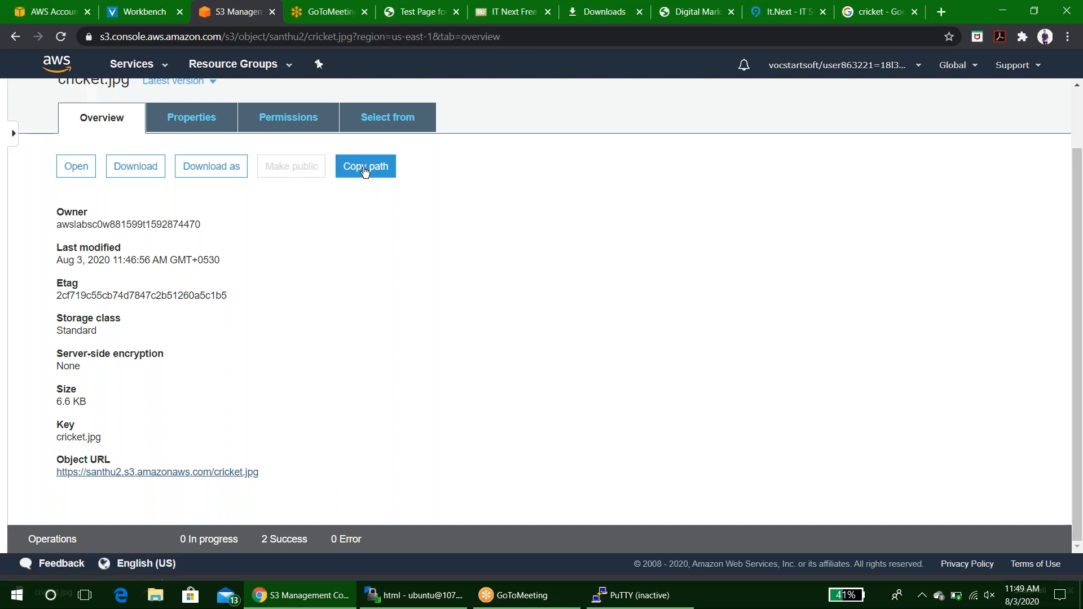
Try to open the copied S3 path in a new tab, launching WinSCP, then close its dialog.
left_click(939, 11)
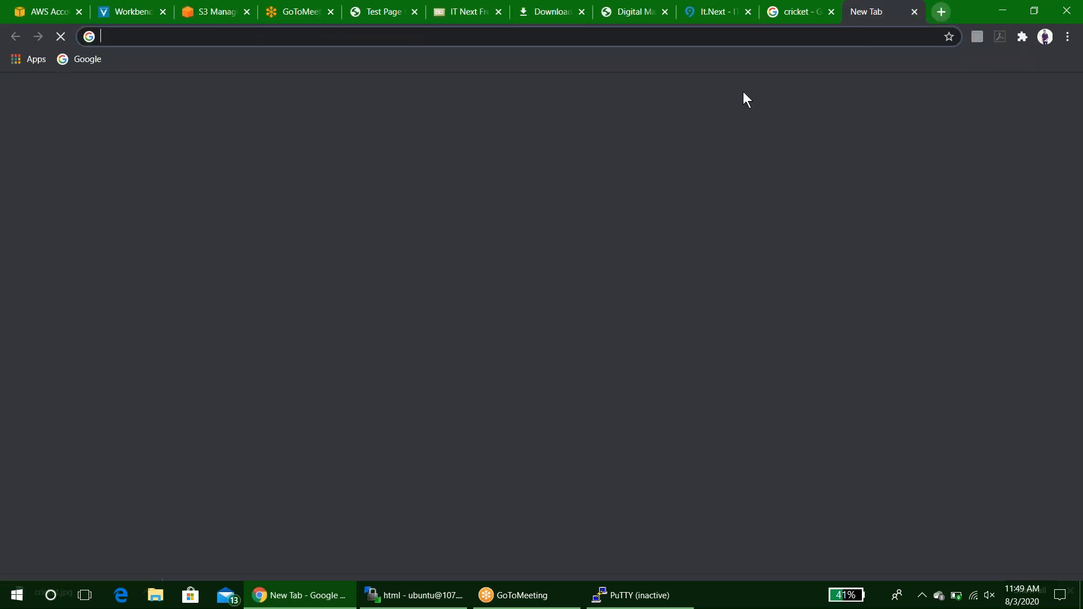
type("s3://santhu2/cricket.jpg")
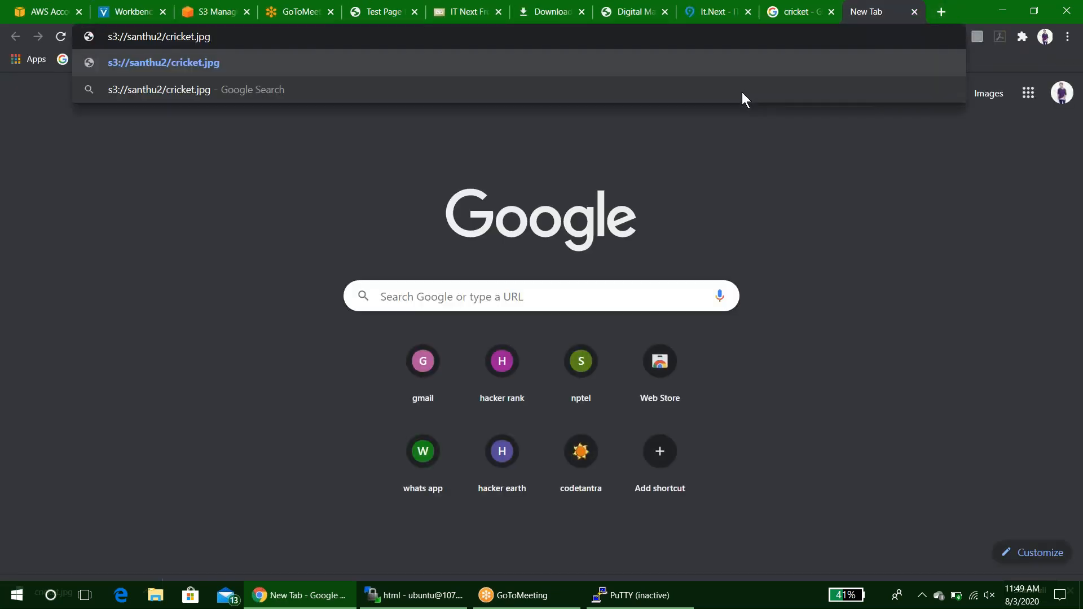
key("Return")
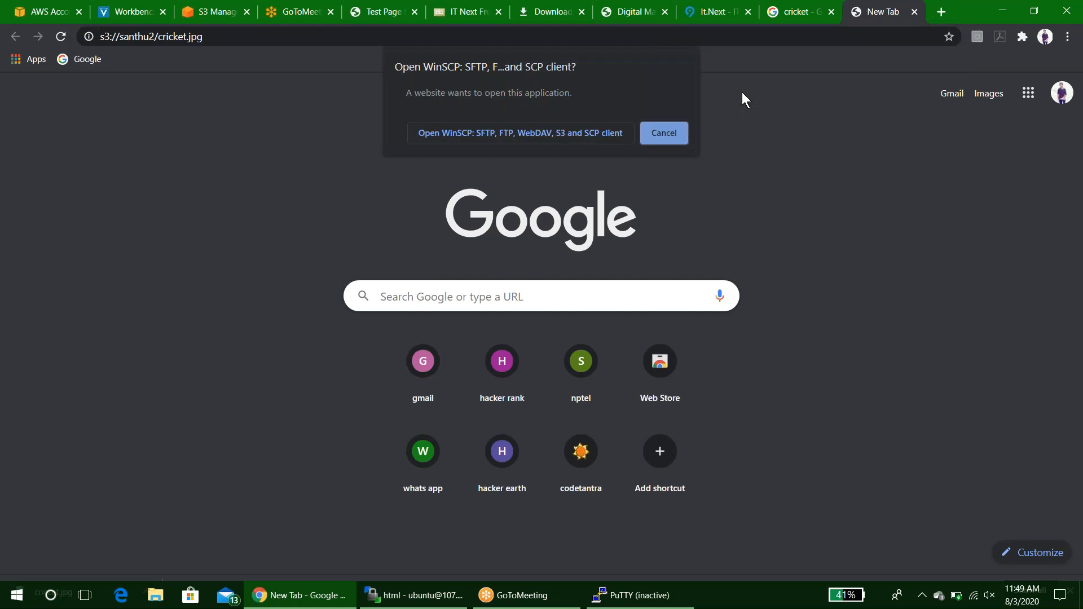
left_click(580, 132)
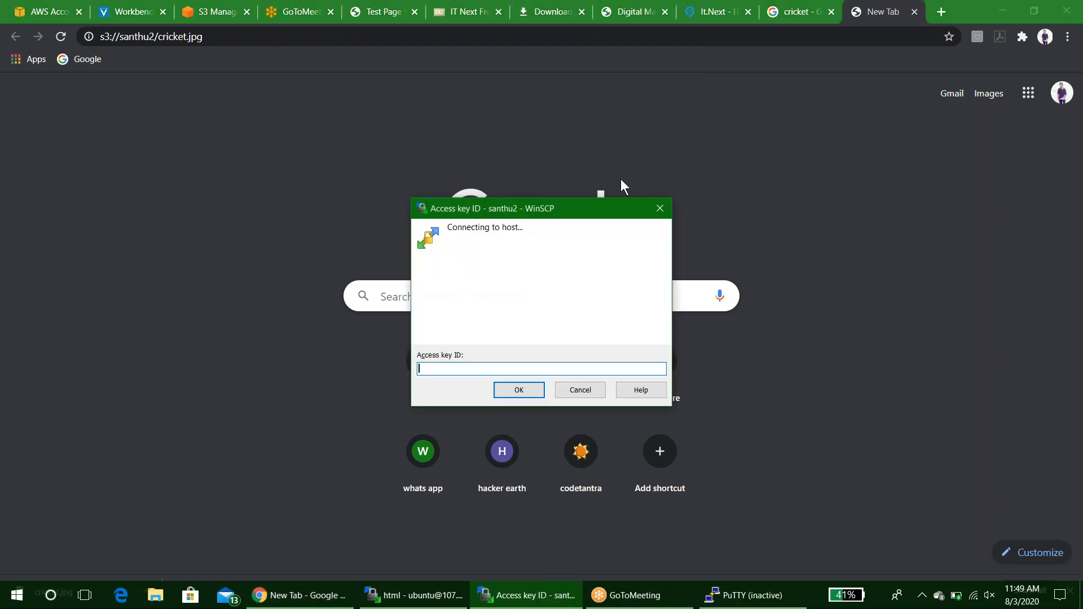
left_click(661, 214)
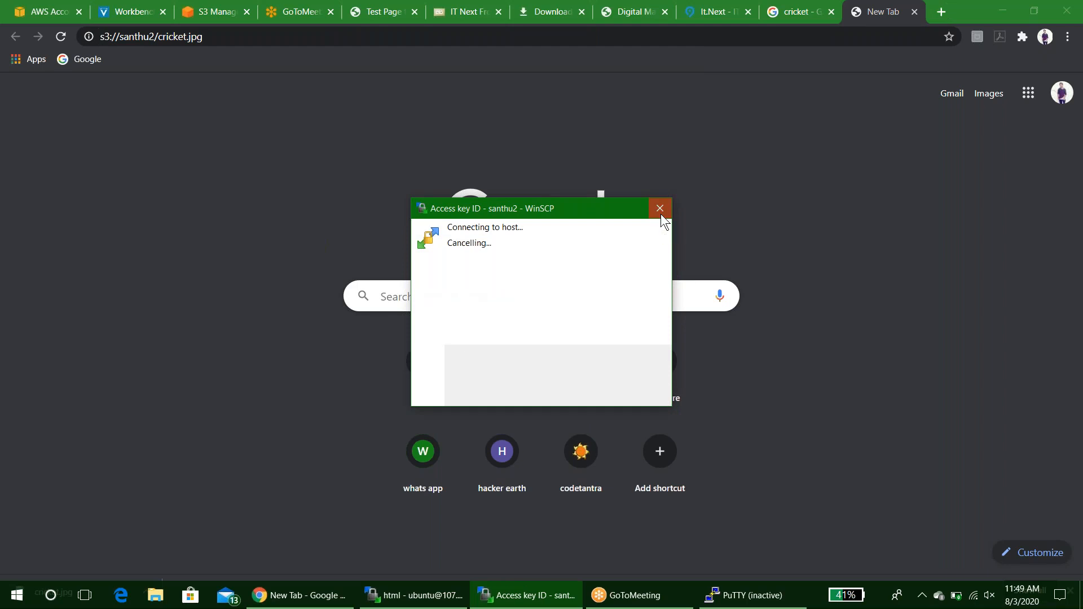
Close the WinSCP application, terminating its ec2-user session without saving the workspace.
left_click(214, 11)
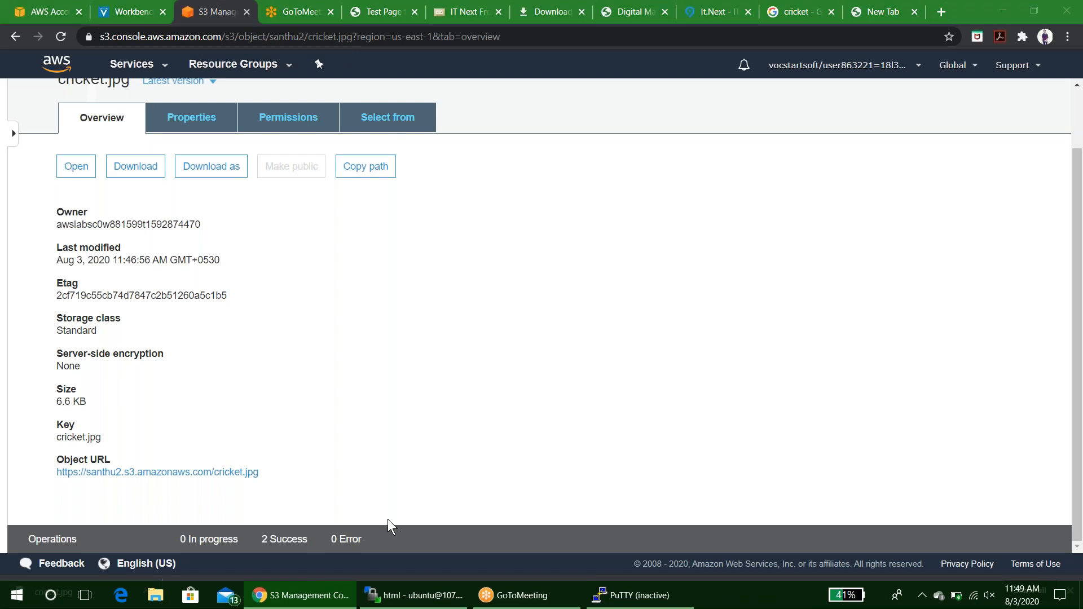
key("super+Tab")
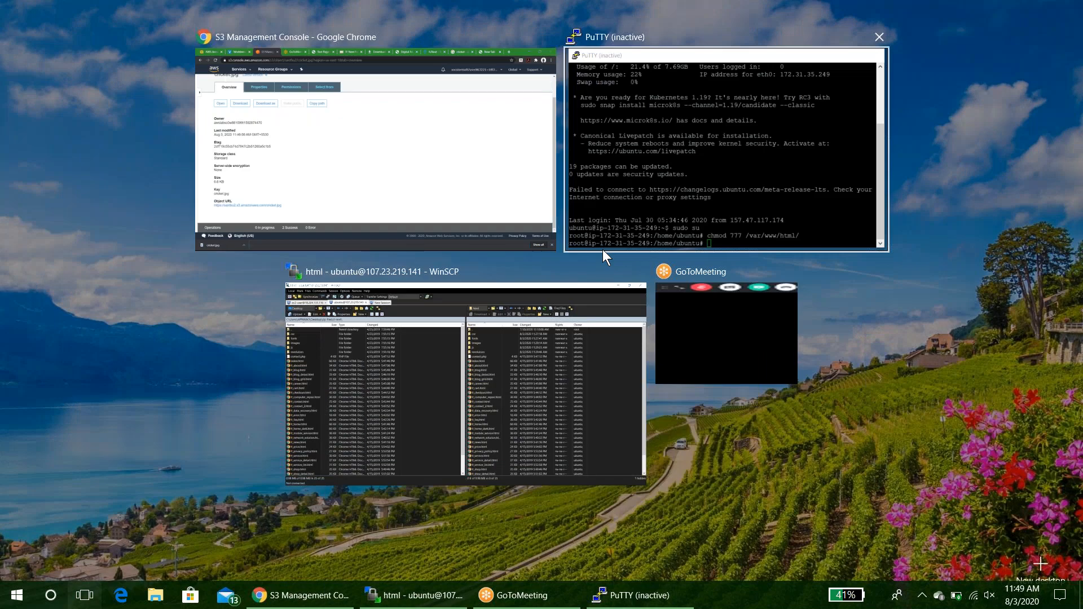
left_click(565, 363)
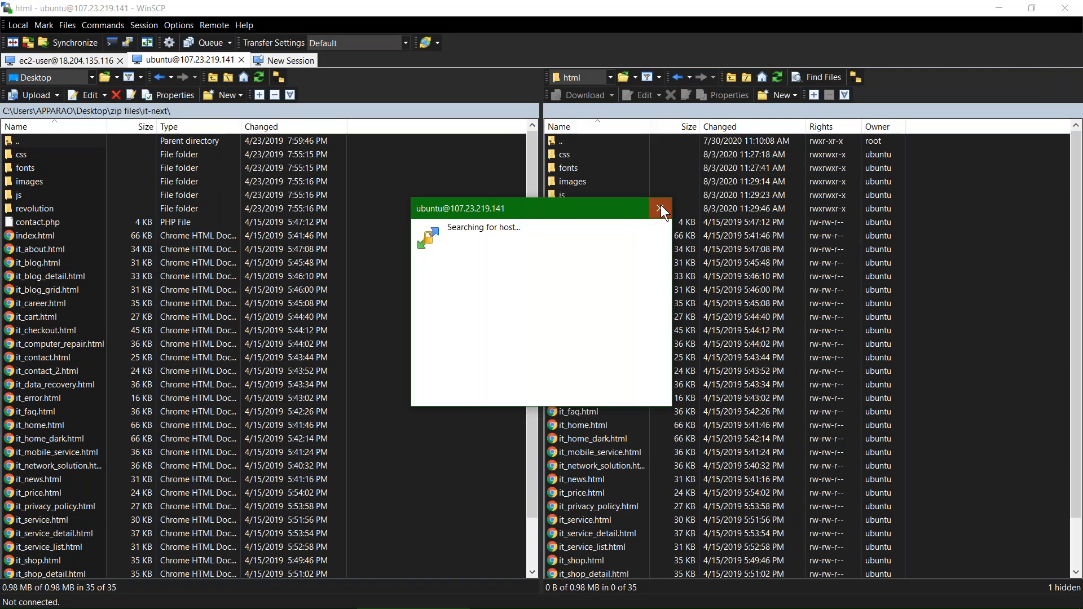
left_click(661, 207)
left_click(1059, 8)
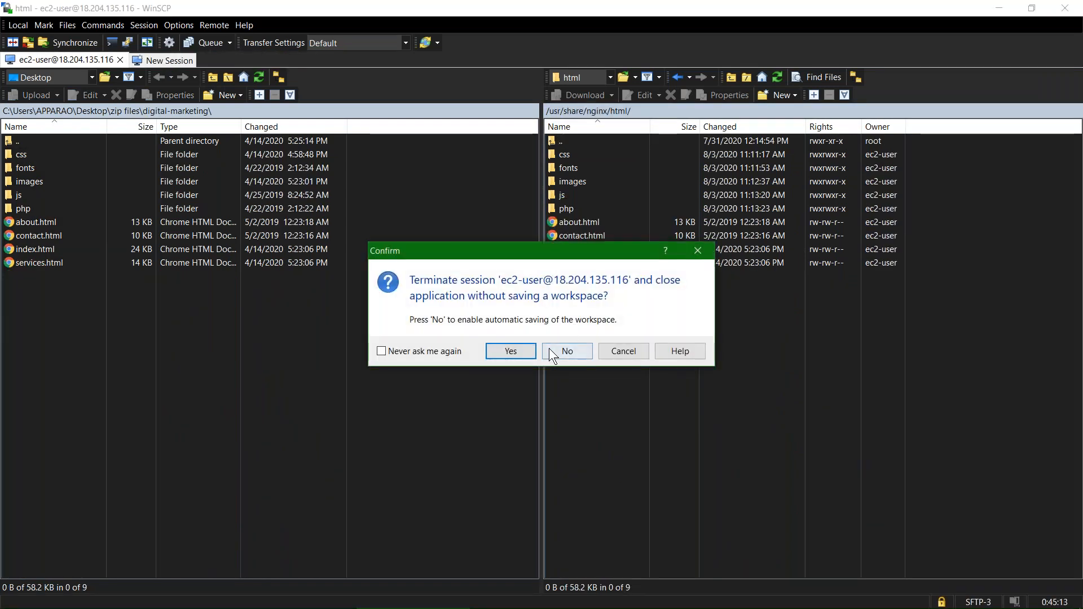
left_click(555, 350)
left_click(517, 355)
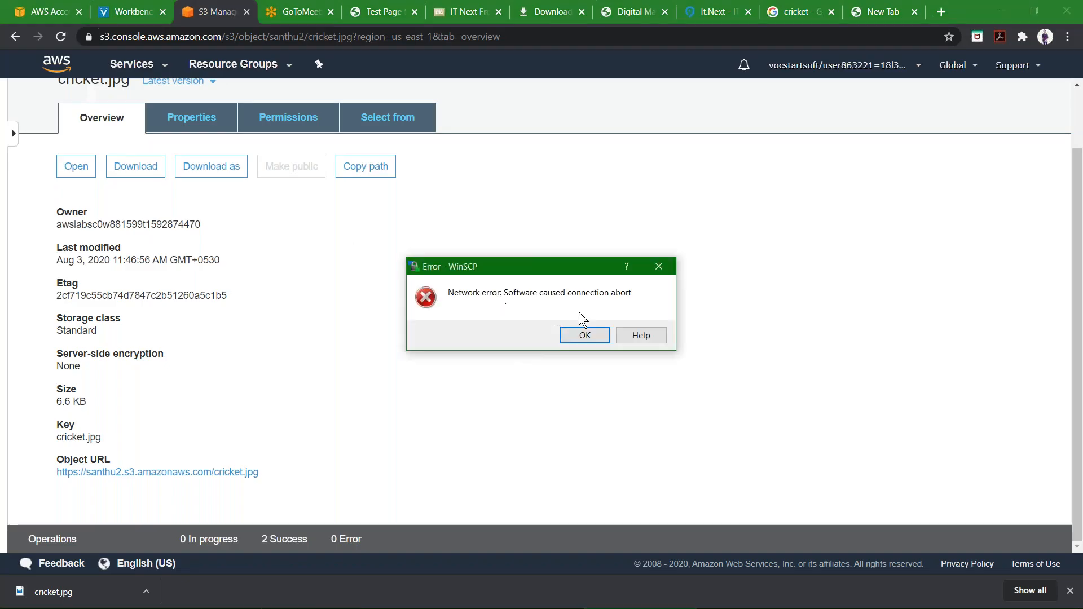
left_click(650, 263)
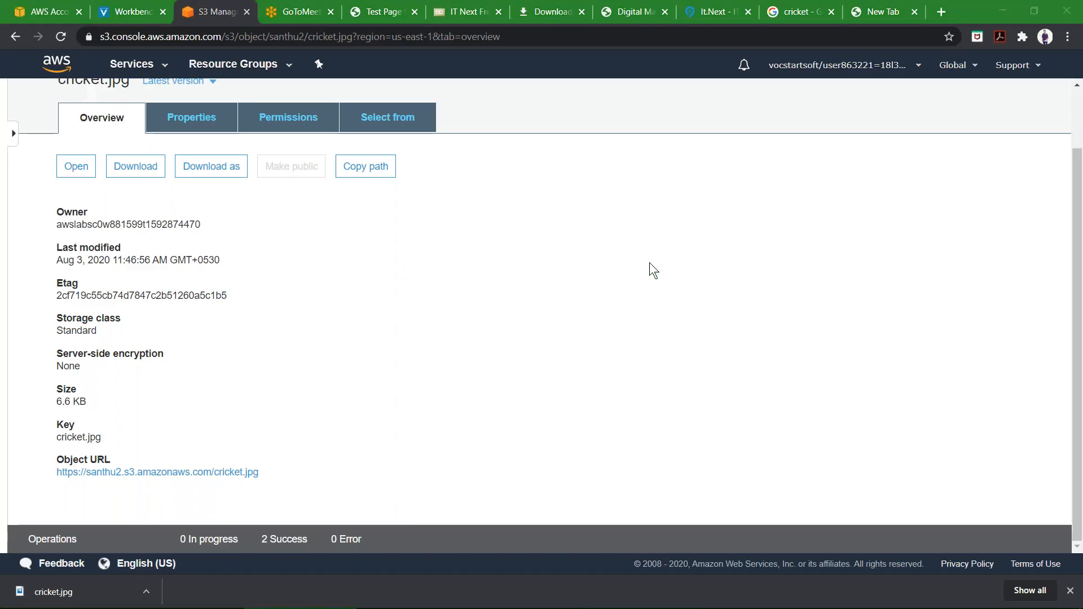
Return to the browser and open cricket.jpg's object URL.
key("super+Tab")
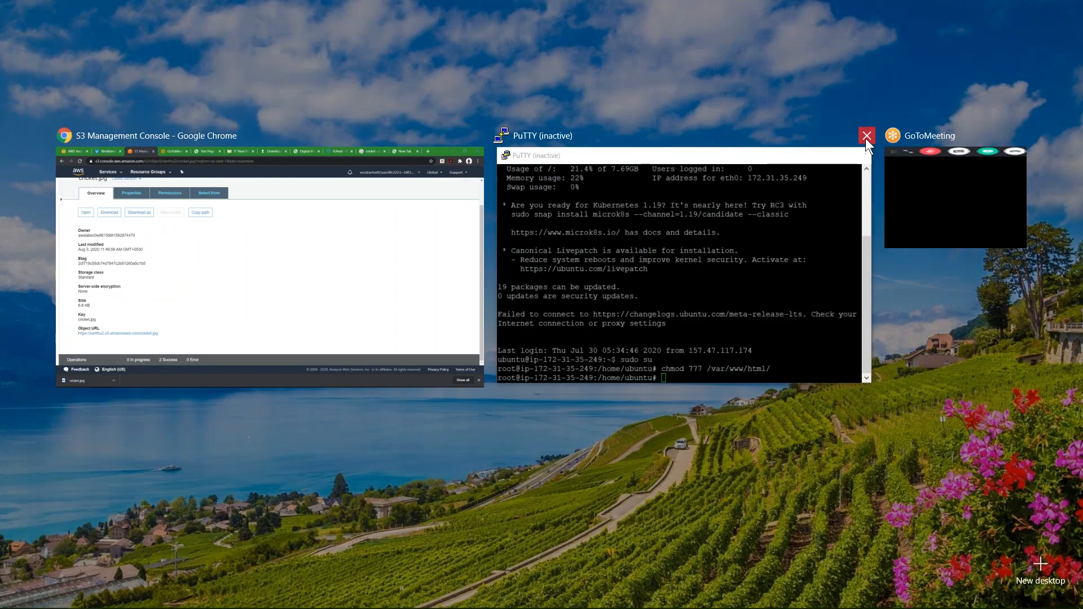
left_click(866, 138)
left_click(648, 226)
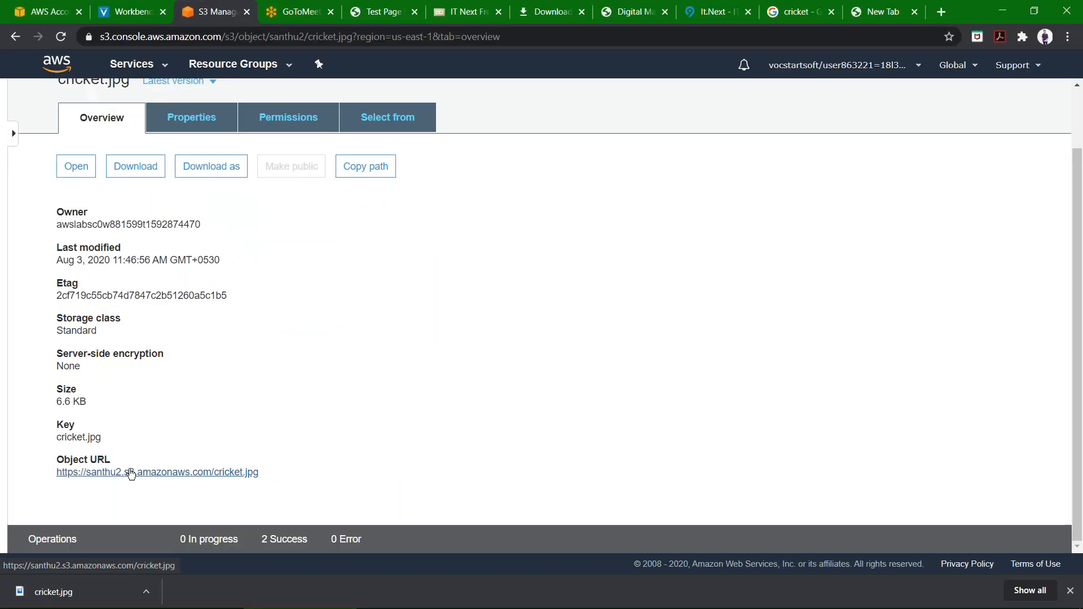
left_click(130, 472)
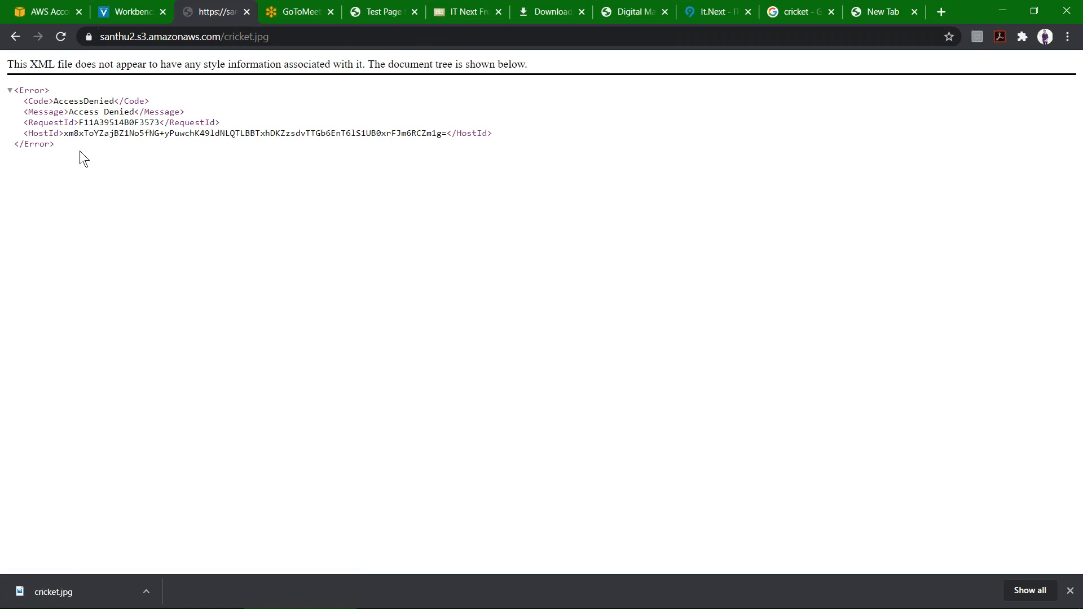
Close the extra empty tab and zoom in to read the error returned by cricket.jpg's object URL.
left_click(913, 15)
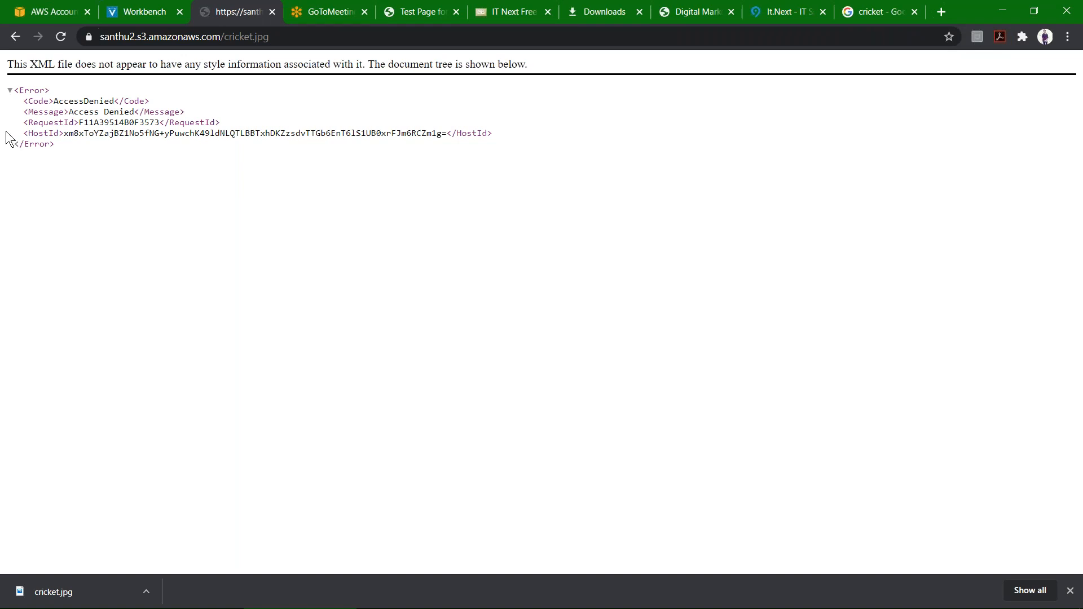
scroll(59, 130, "up", 2)
scroll(58, 129, "up", 3)
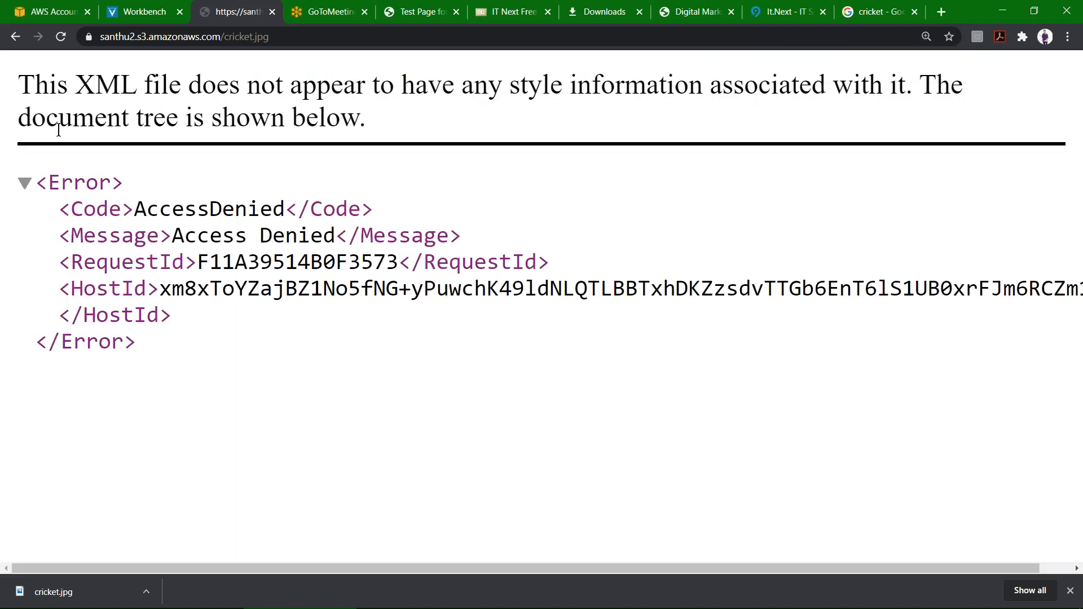
scroll(59, 130, "down", 4)
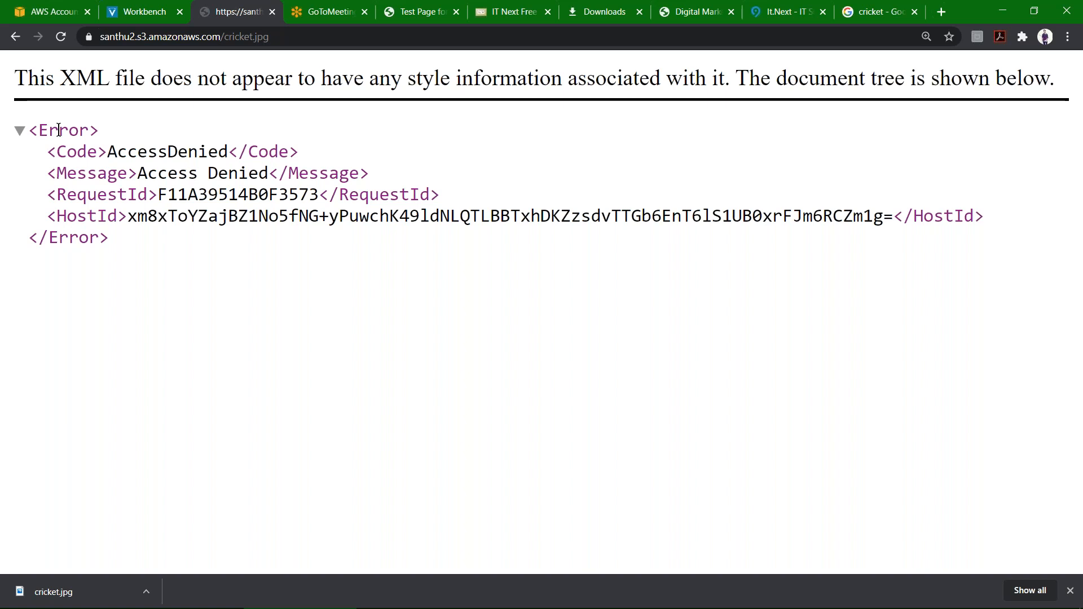
scroll(59, 129, "up", 2)
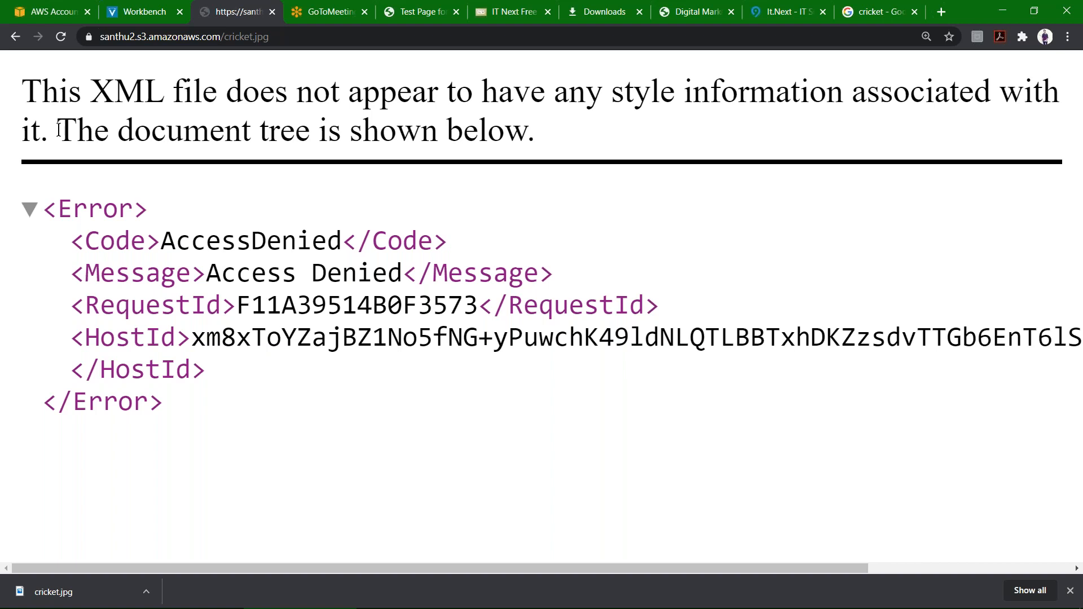
Return to the S3 console, open the santhu1 bucket's Permissions, and review its block public access settings.
left_click(14, 38)
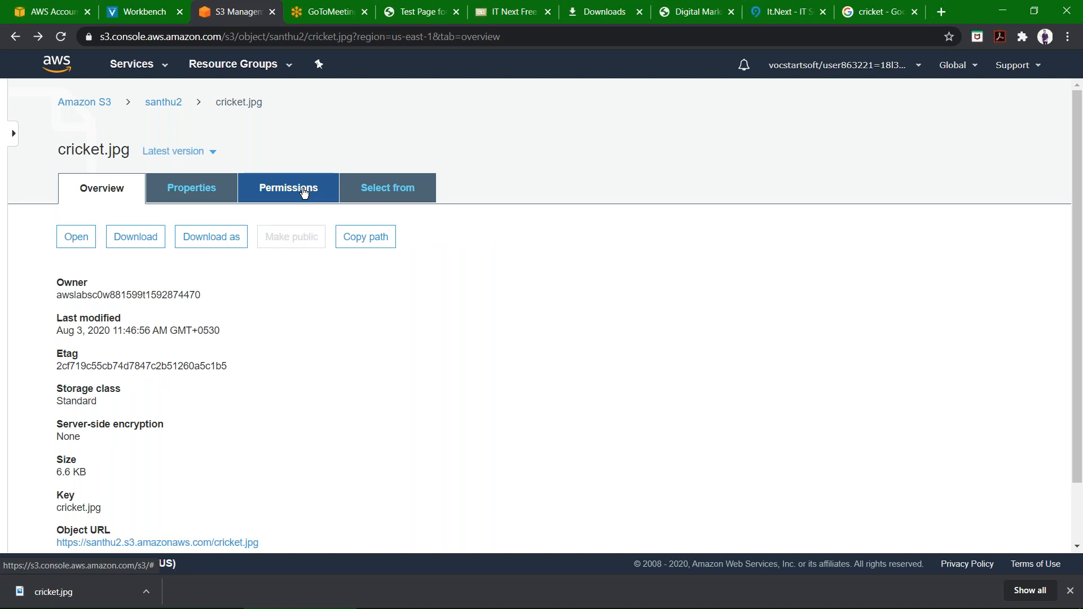
left_click(150, 106)
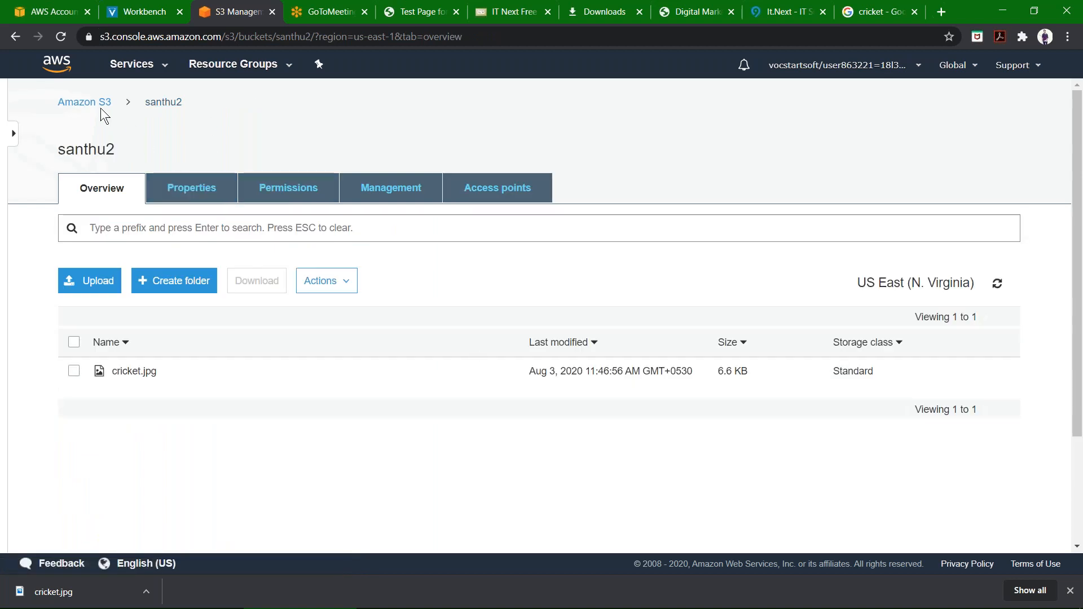
left_click(78, 104)
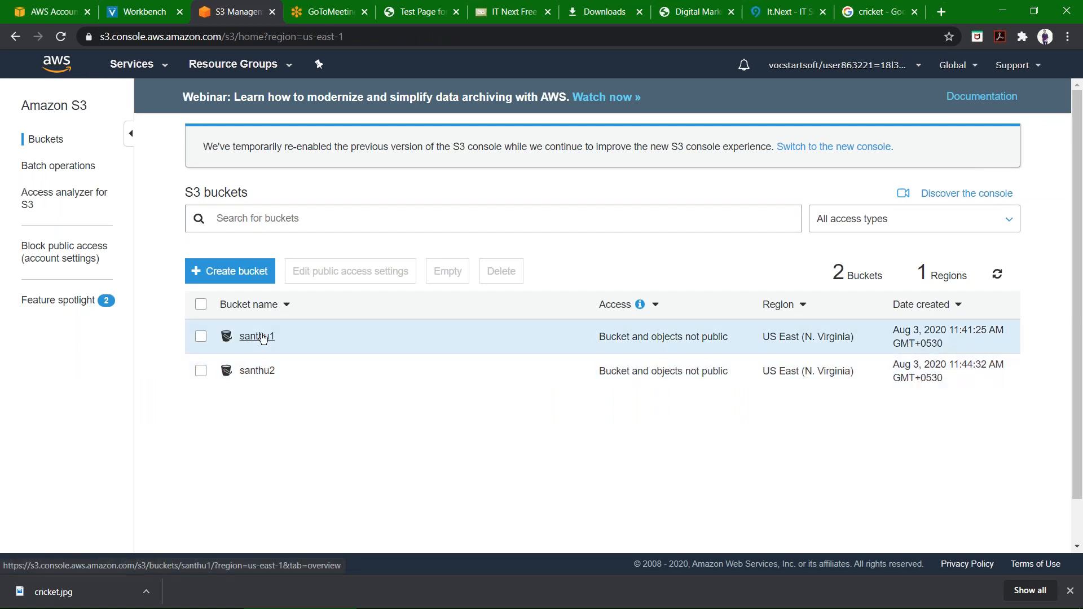
left_click(262, 337)
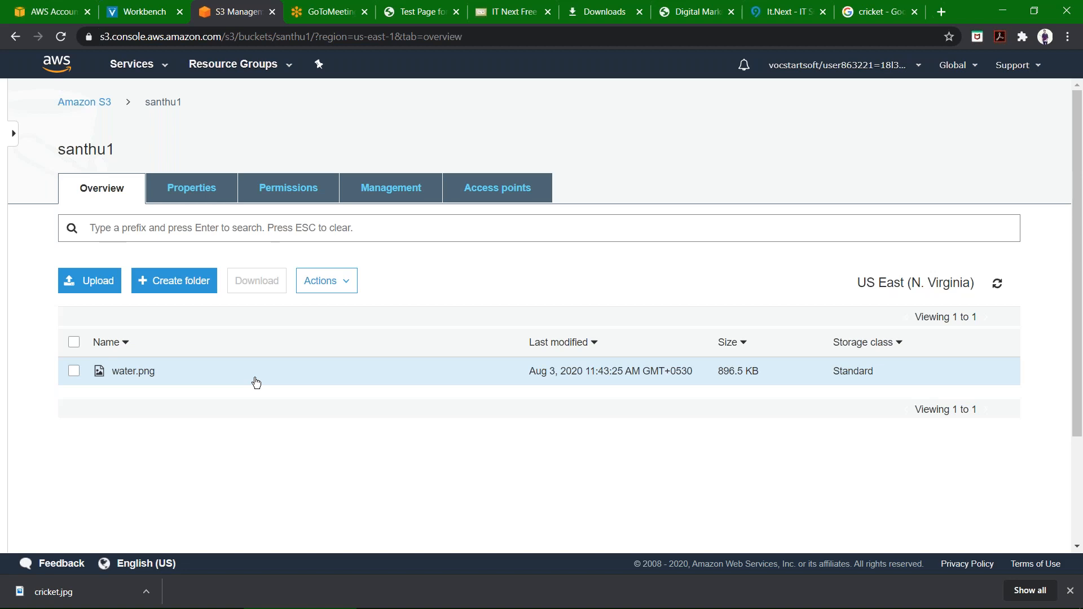
left_click(293, 183)
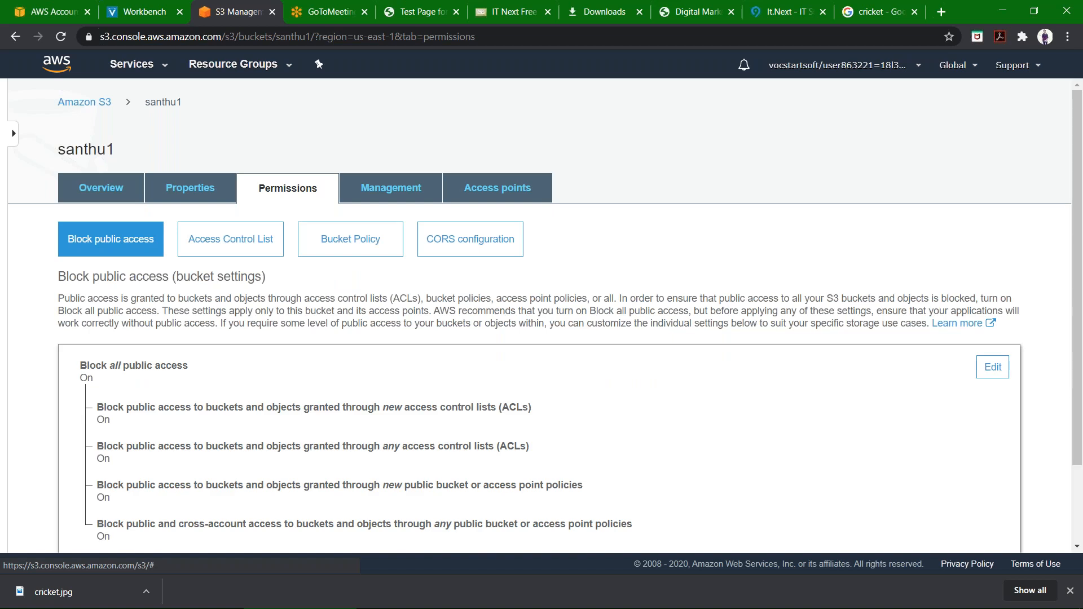
scroll(293, 184, "down", 1)
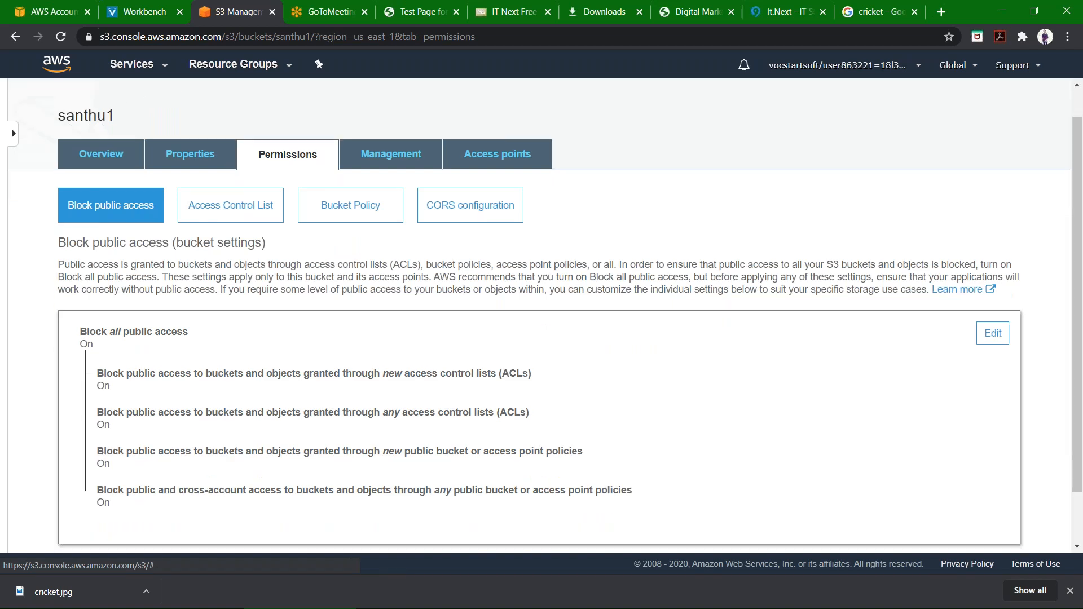
key("ctrl+plus")
key("ctrl+plus")
key("ctrl+plus")
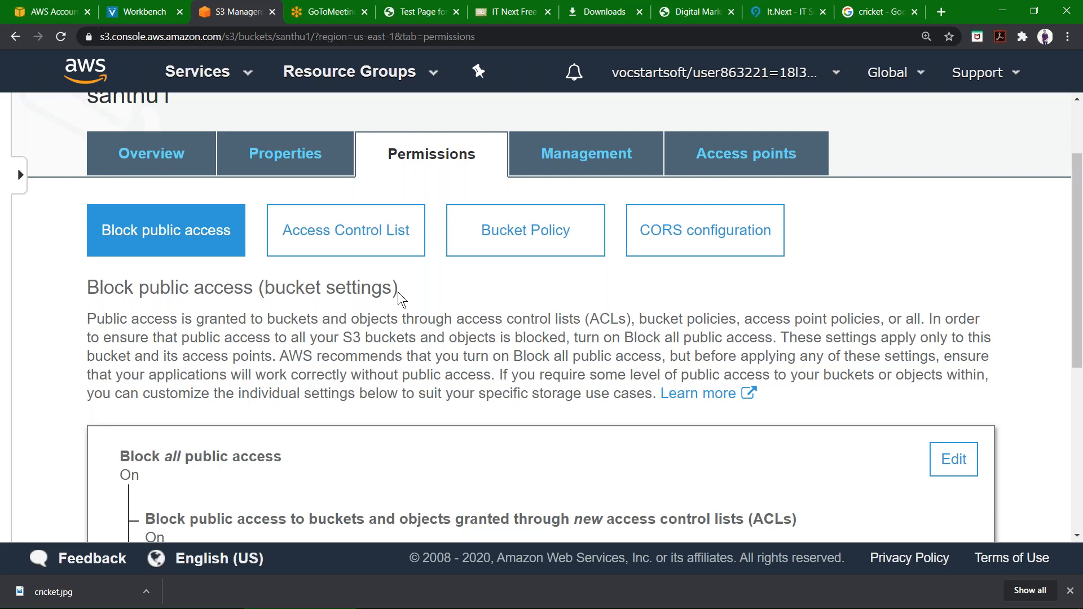
scroll(398, 292, "down", 1)
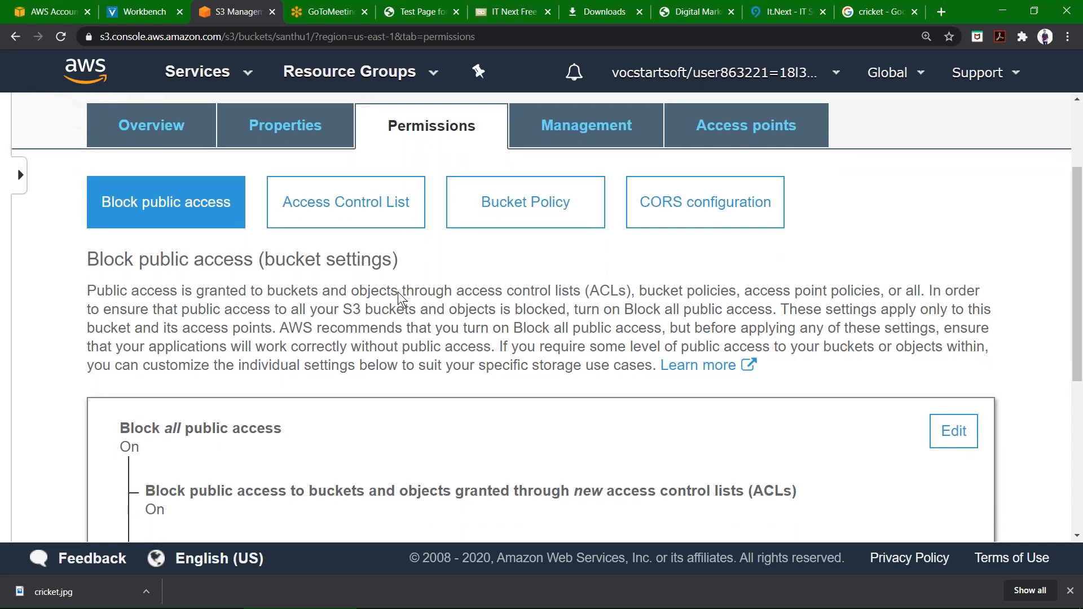
scroll(397, 293, "down", 4)
scroll(397, 292, "up", 2)
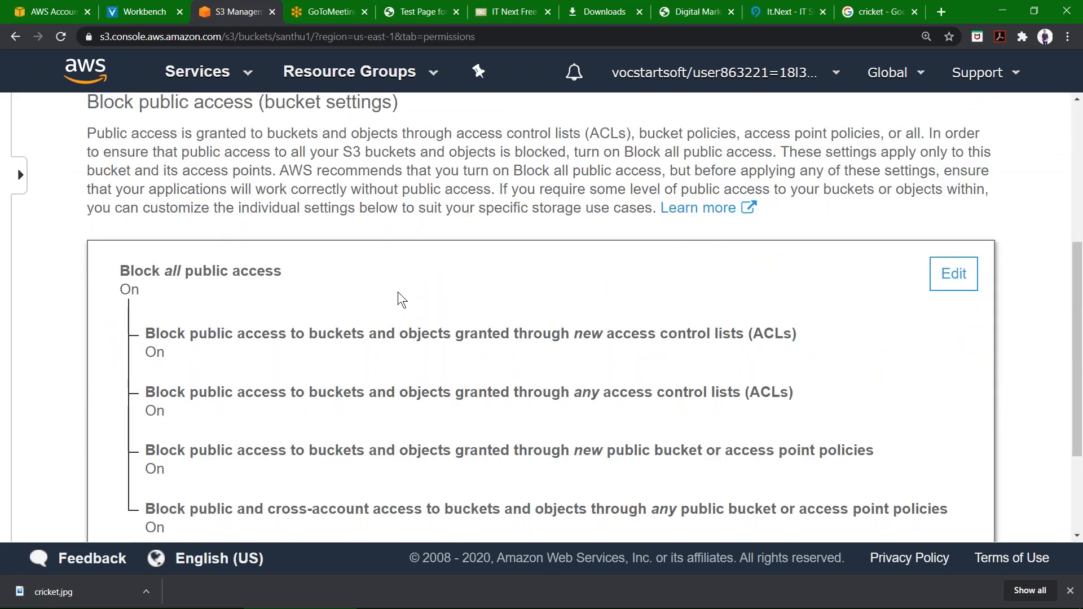
scroll(398, 293, "up", 3)
scroll(925, 447, "up", 2)
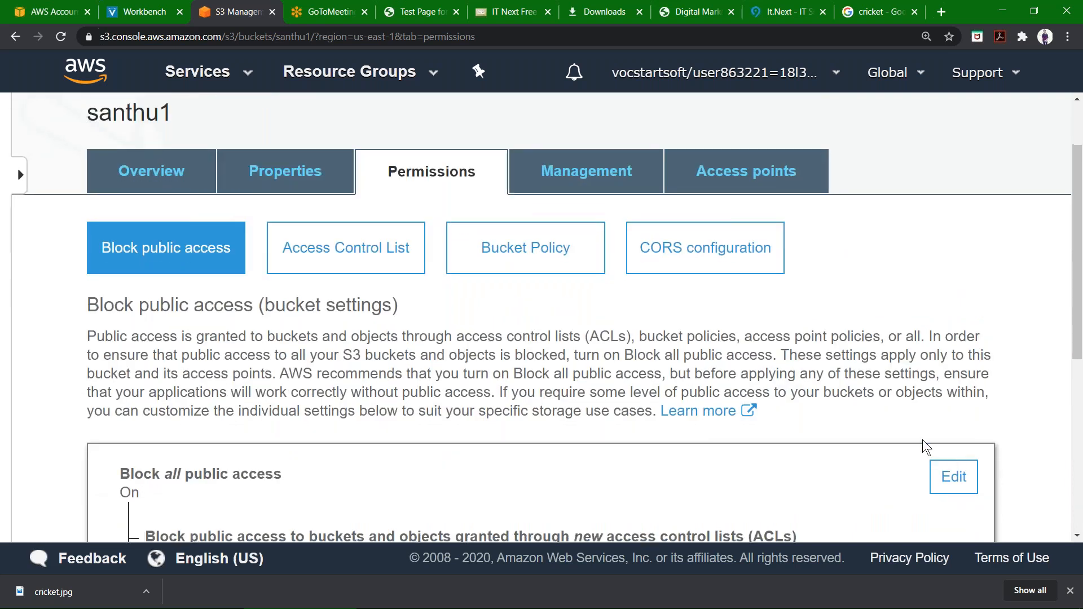
Turn off Block all public access for santhu1, save, and confirm by entering confirm.
left_click(954, 477)
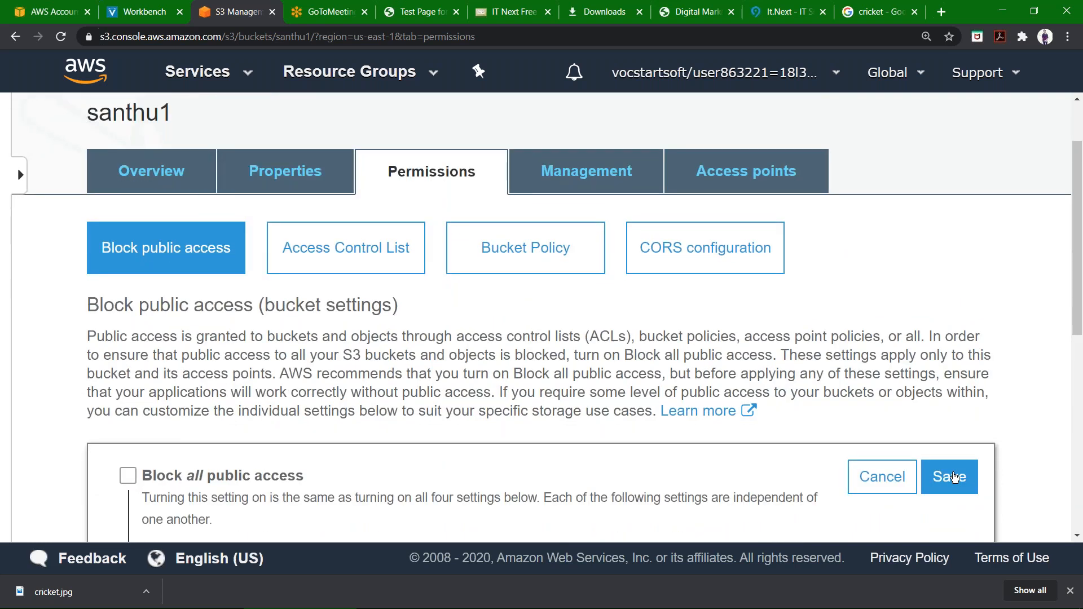
scroll(952, 476, "down", 4)
scroll(954, 478, "down", 2)
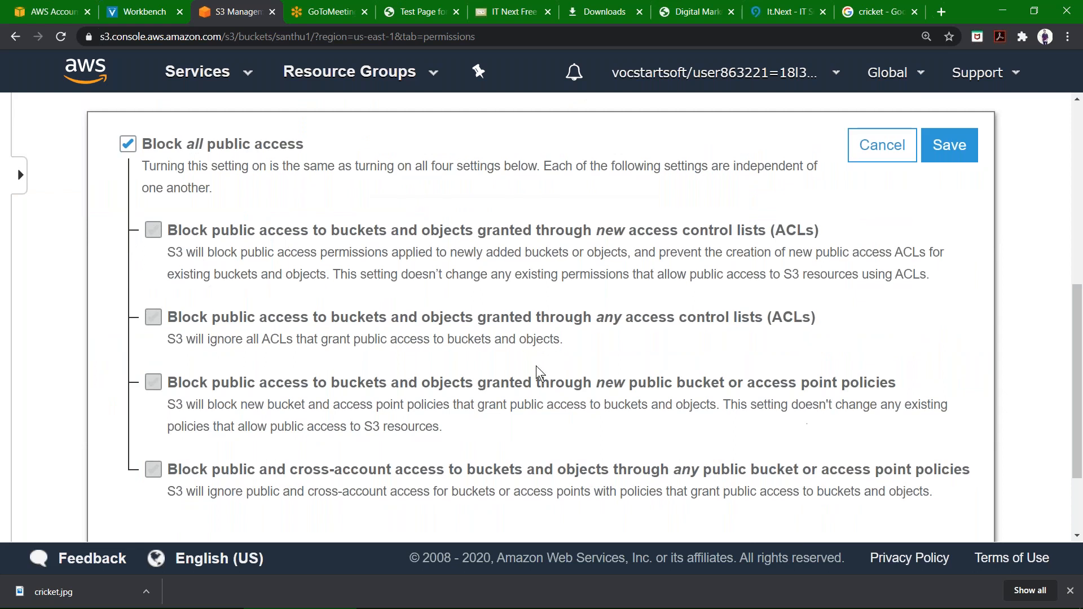
left_click(129, 148)
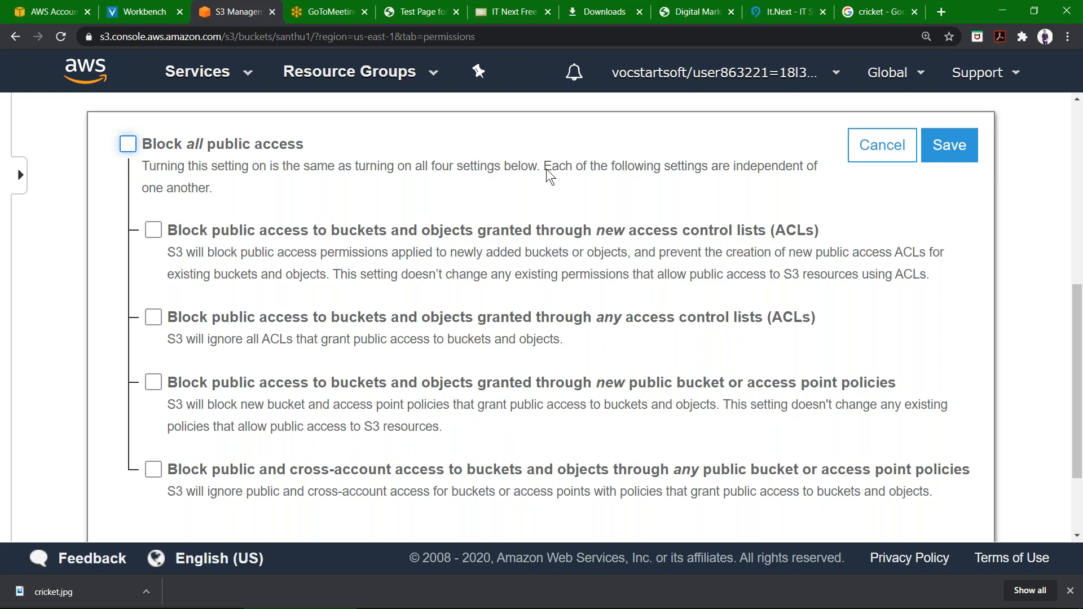
scroll(546, 168, "up", 5)
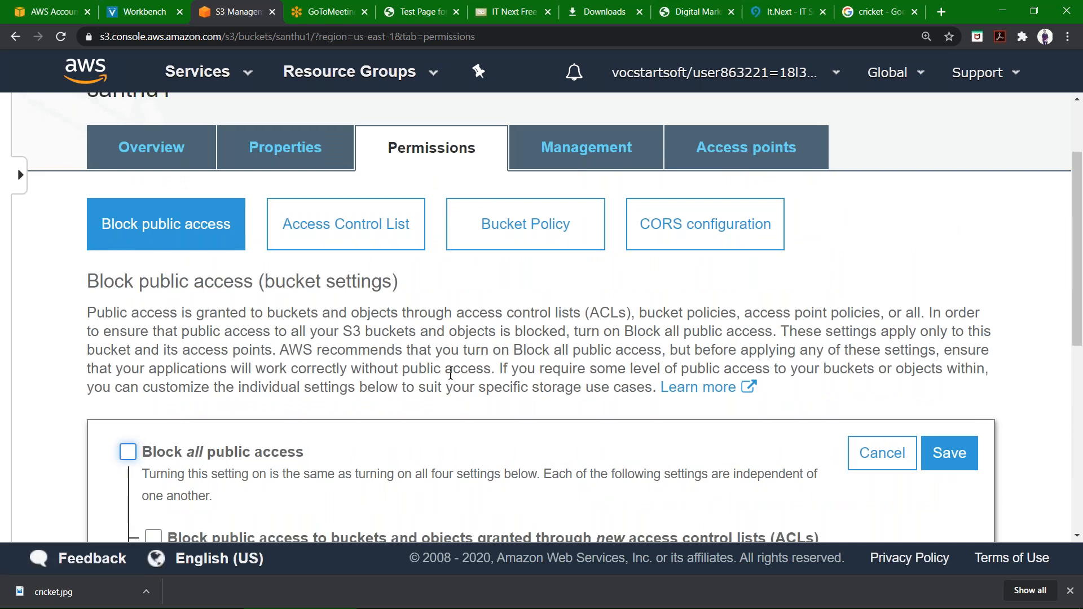
scroll(450, 372, "down", 2)
scroll(451, 372, "down", 2)
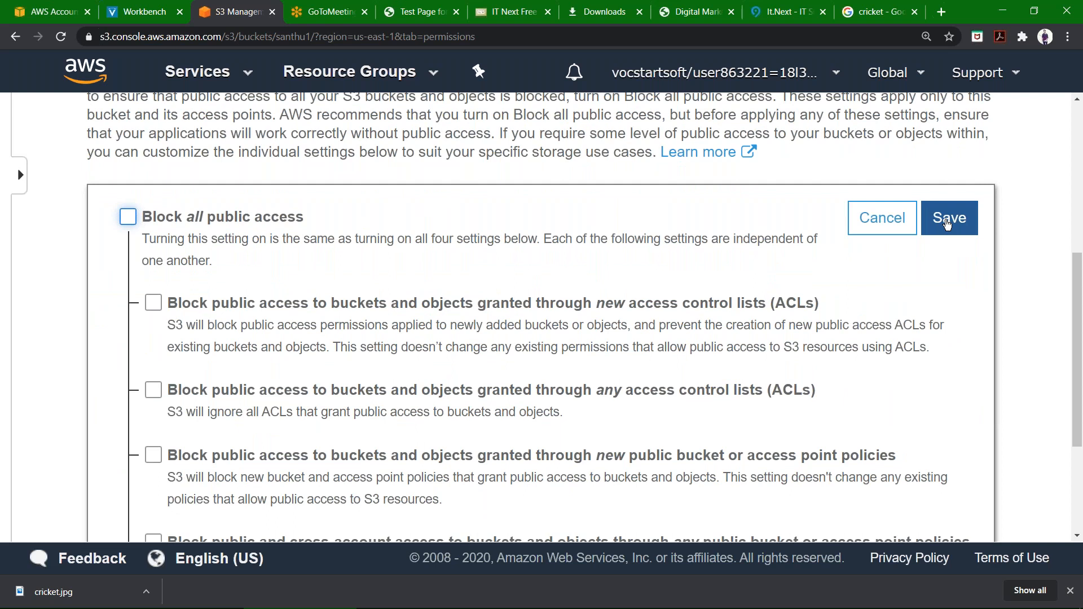
left_click(946, 222)
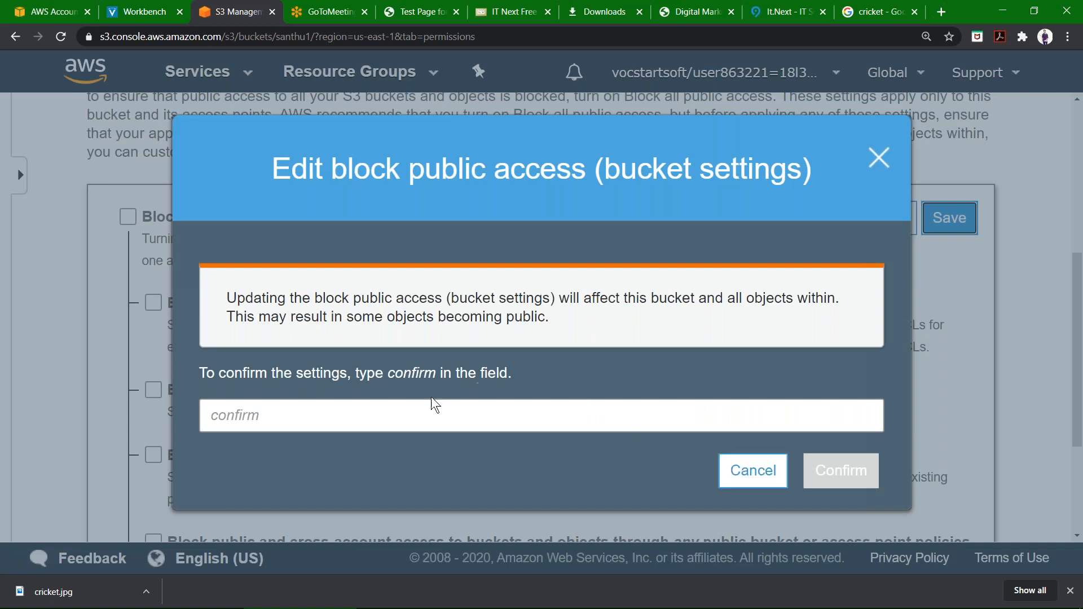
left_click(406, 412)
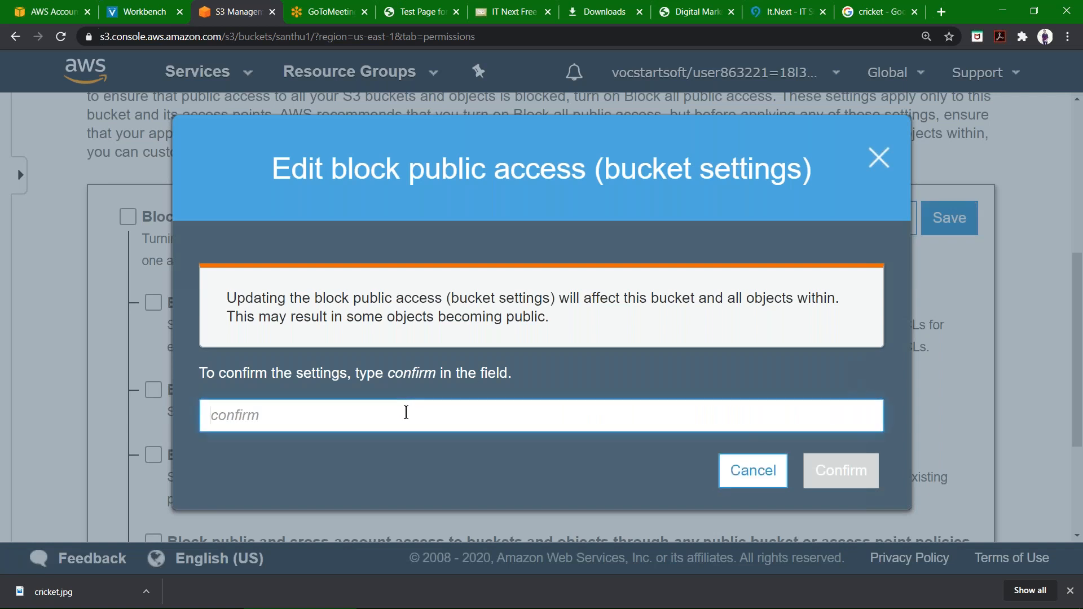
type("confirm")
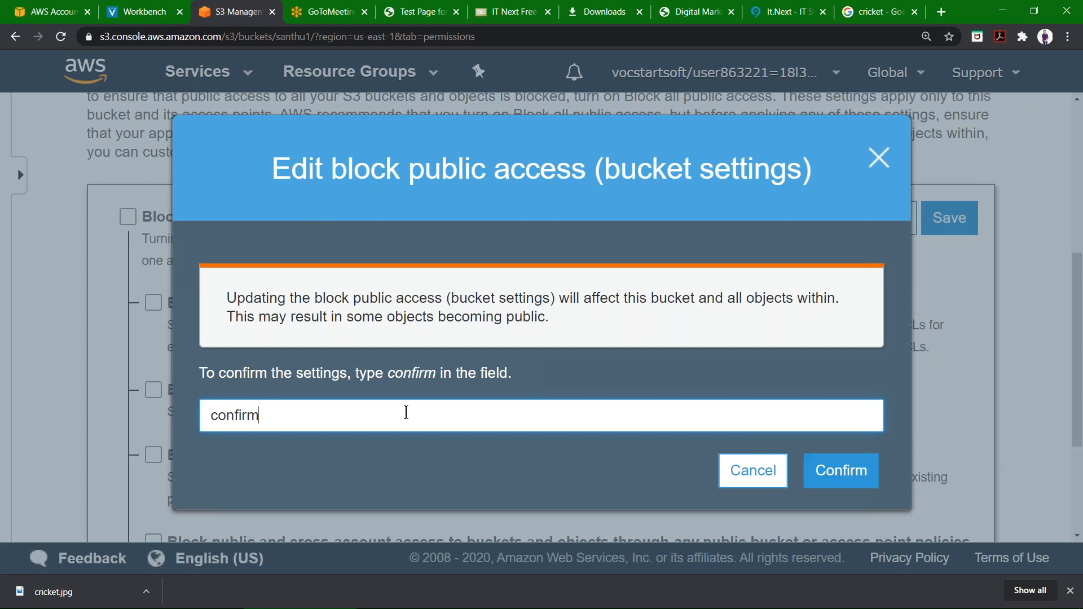
left_click(821, 478)
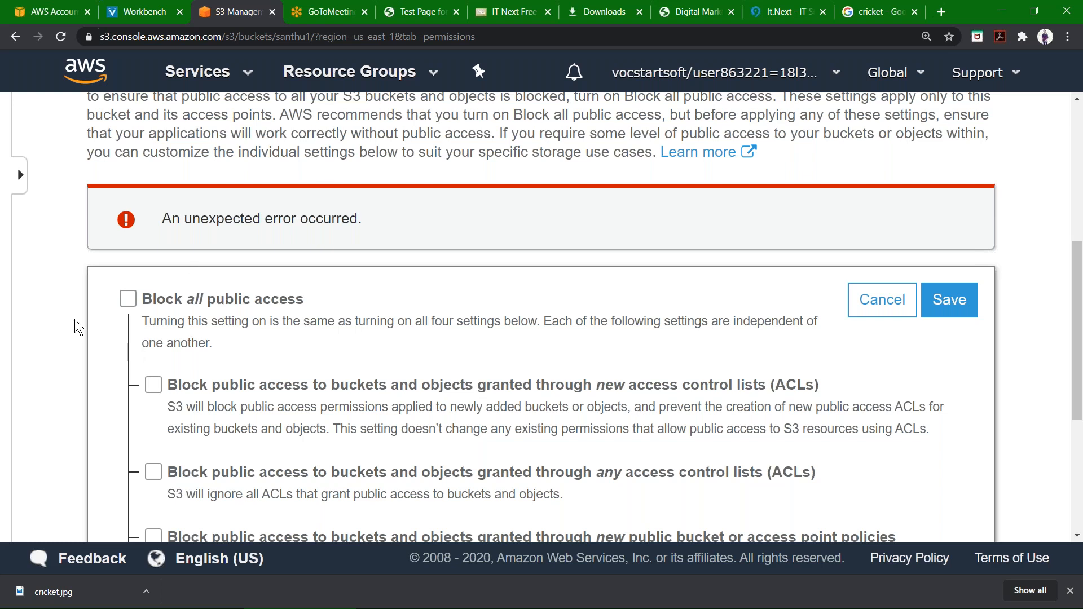
Go back to the bucket list and inspect the santhu2 bucket's properties panel, then close it.
scroll(320, 322, "up", 4)
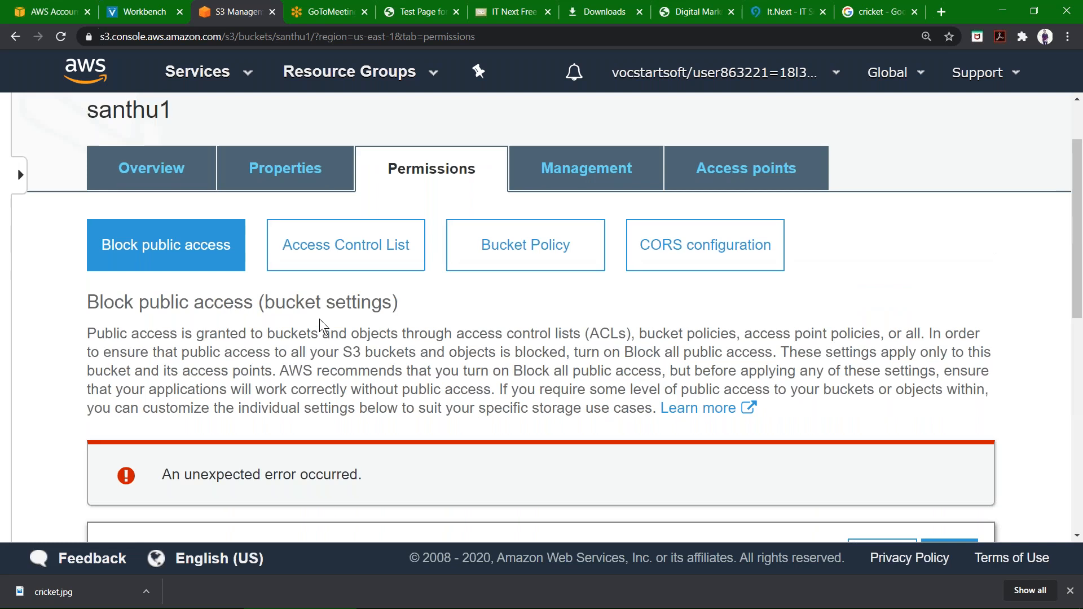
scroll(321, 325, "up", 2)
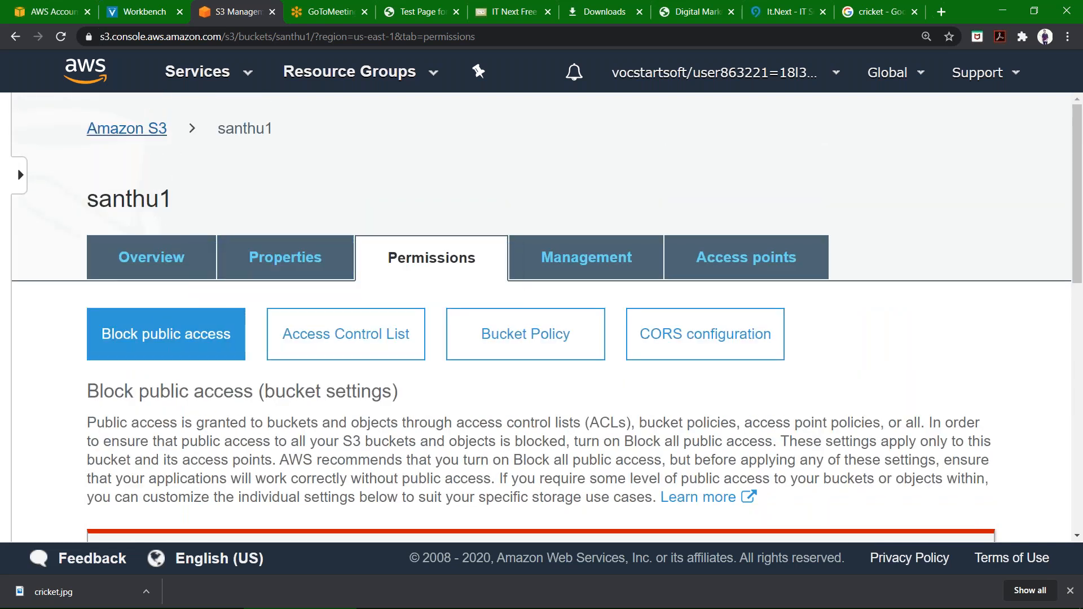
left_click(150, 128)
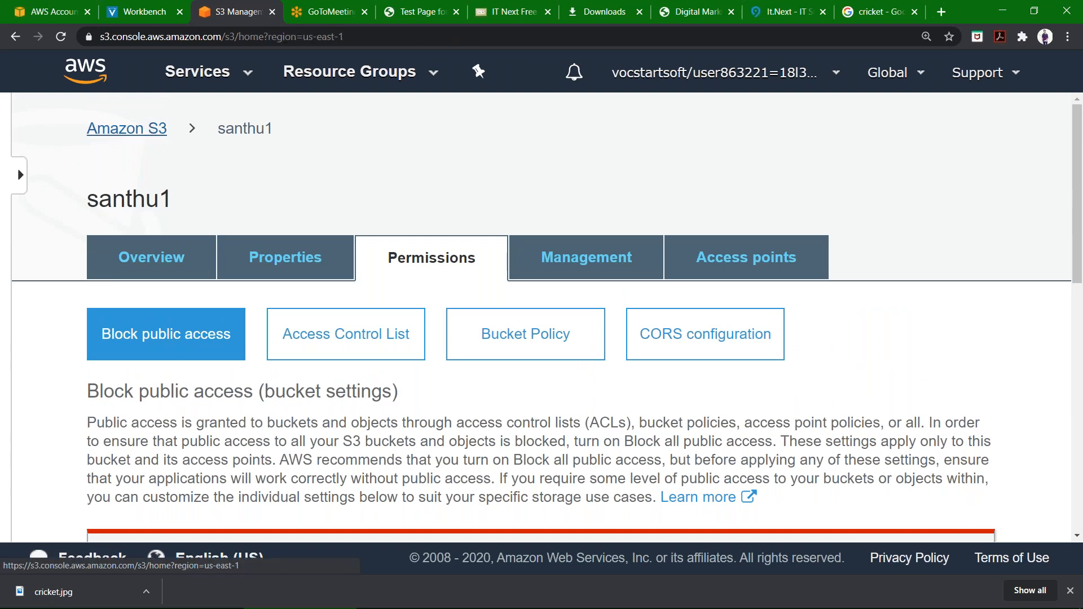
scroll(531, 408, "down", 4)
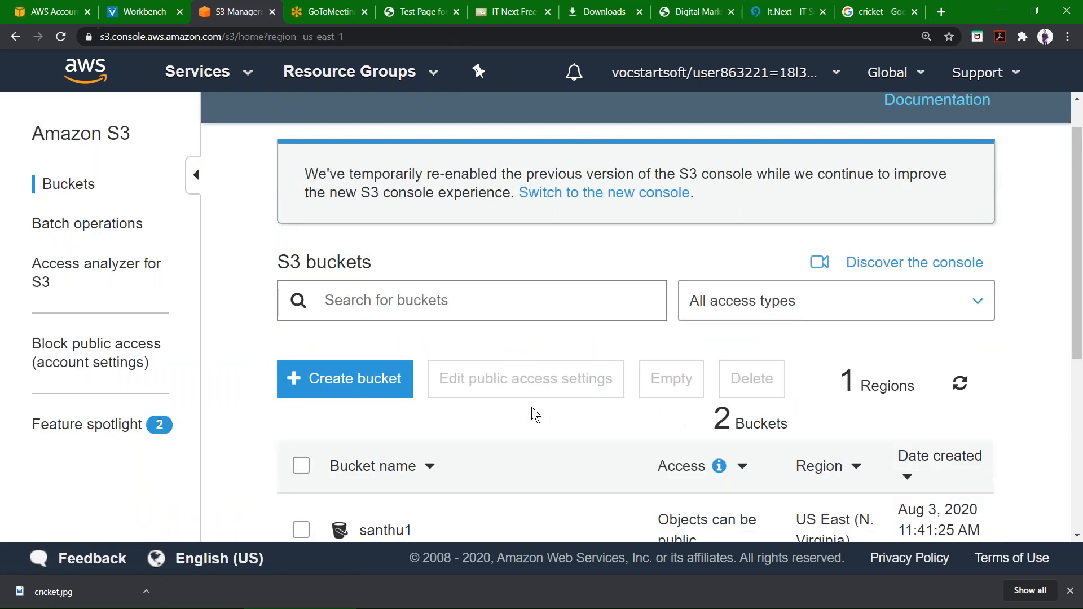
left_click(401, 474)
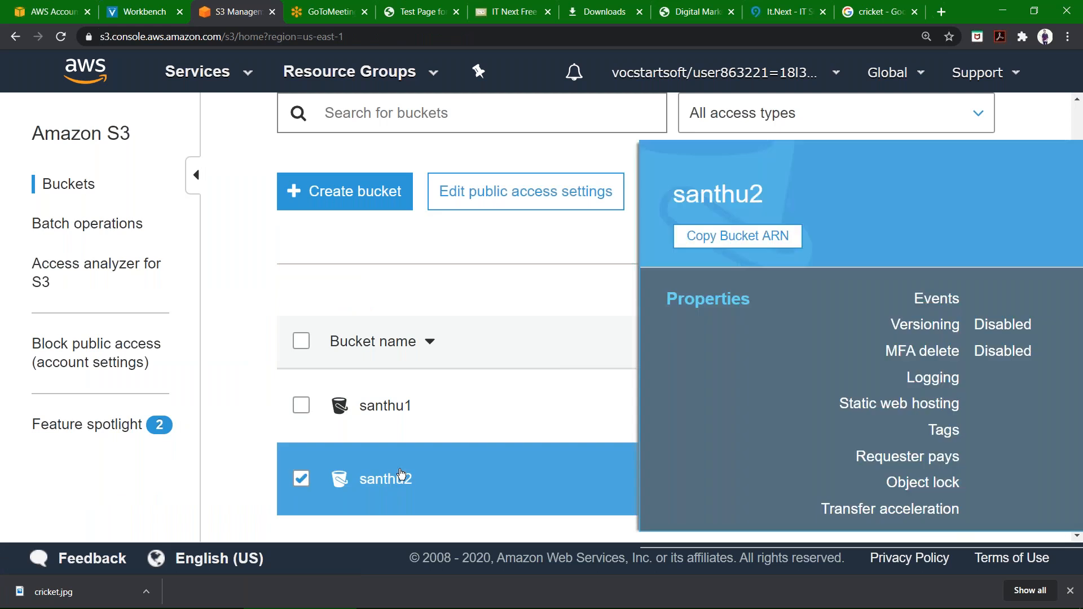
scroll(705, 296, "down", 5)
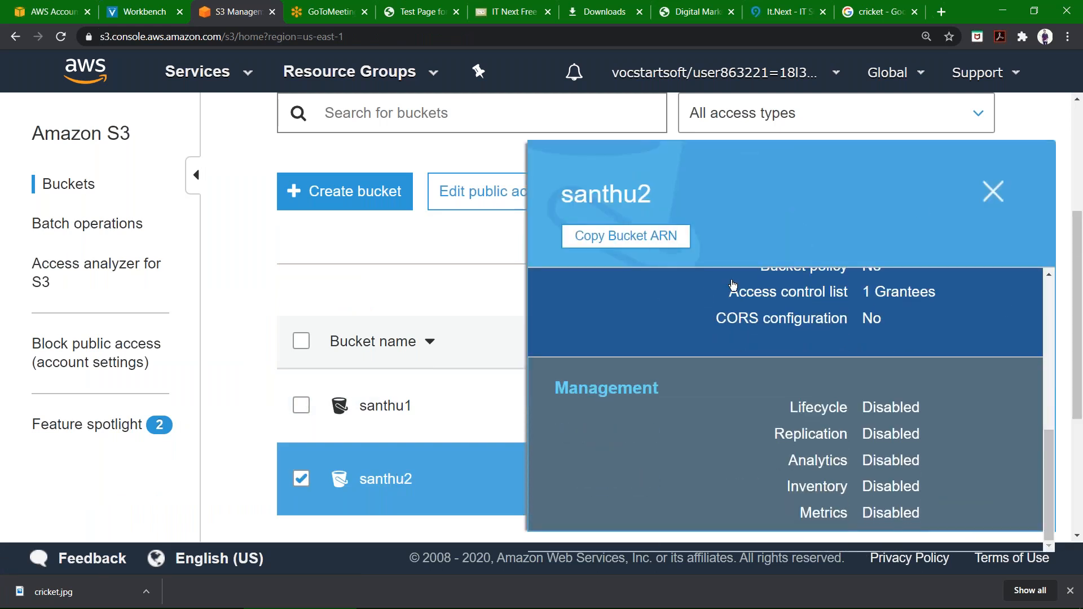
left_click(993, 193)
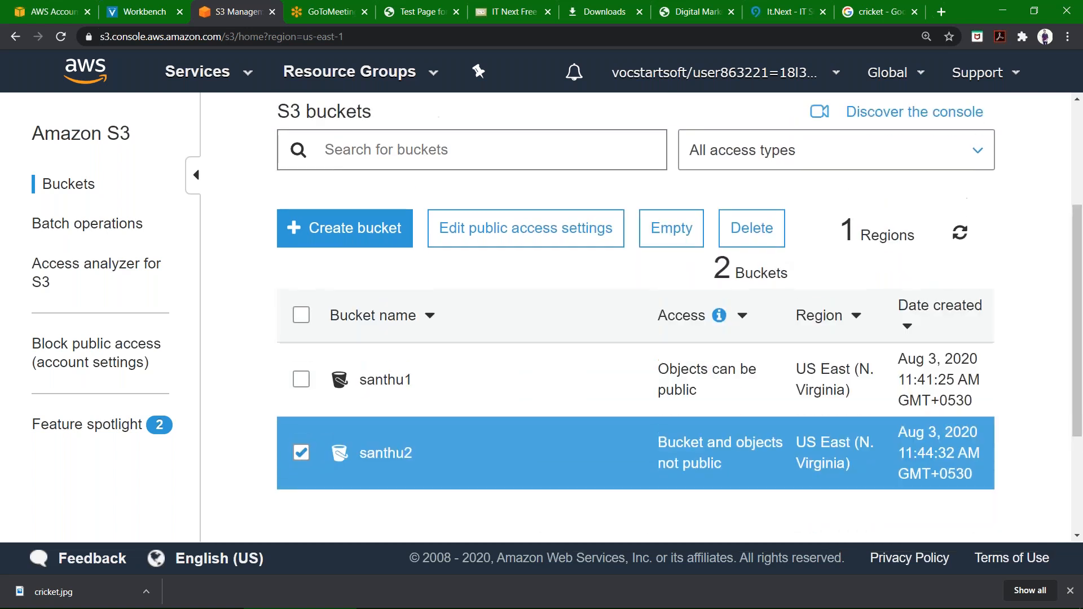
Open the santhu2 bucket's Permissions, edit its block public access, clear Block all public access, and save.
left_click(296, 451)
left_click(376, 448)
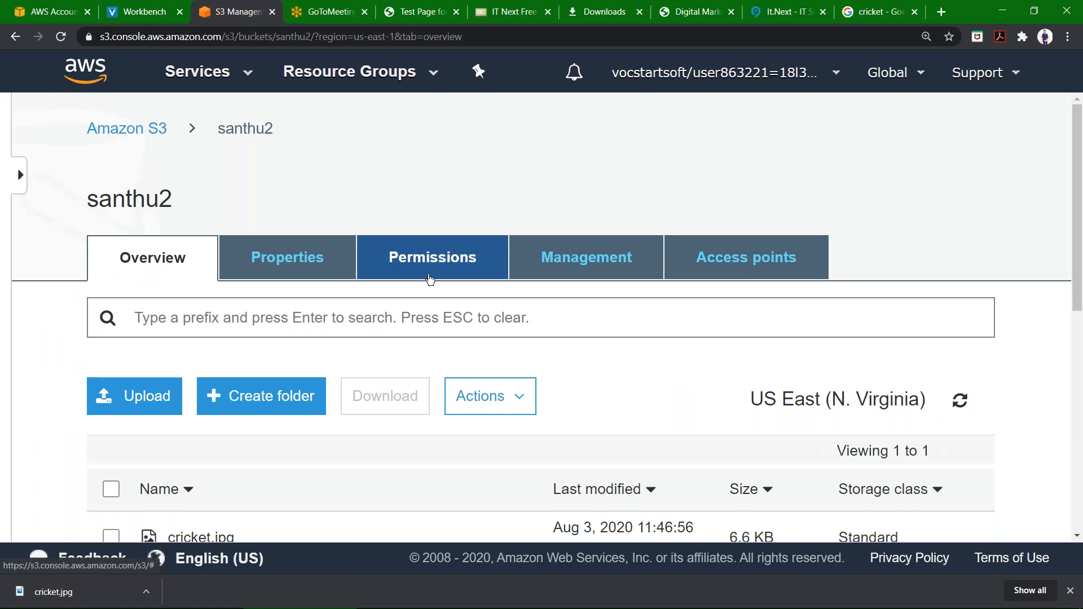
left_click(430, 278)
scroll(429, 279, "down", 1)
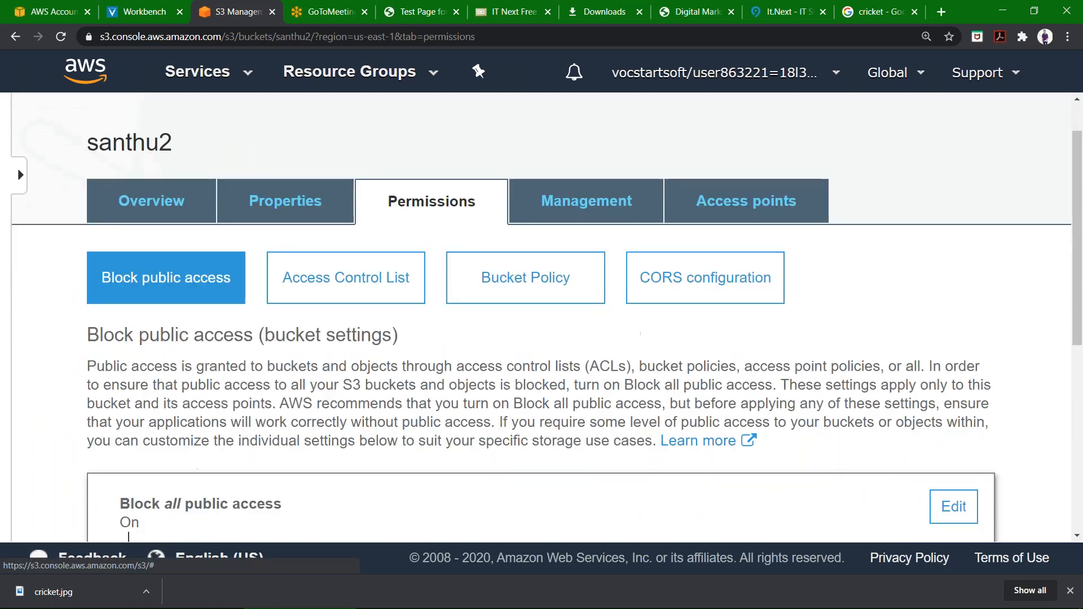
scroll(958, 191, "down", 6)
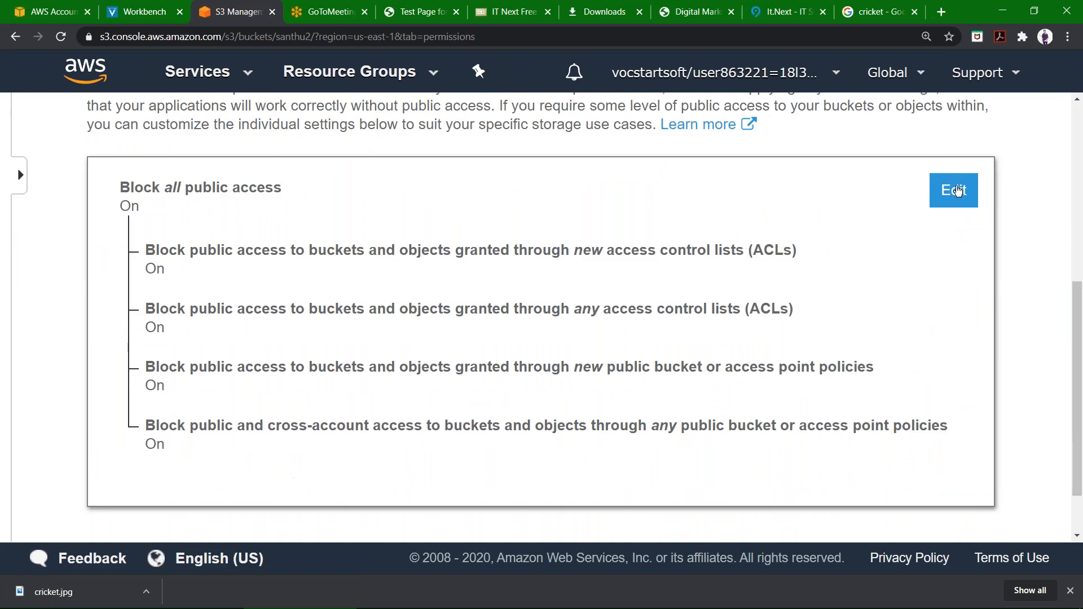
left_click(957, 191)
left_click(128, 189)
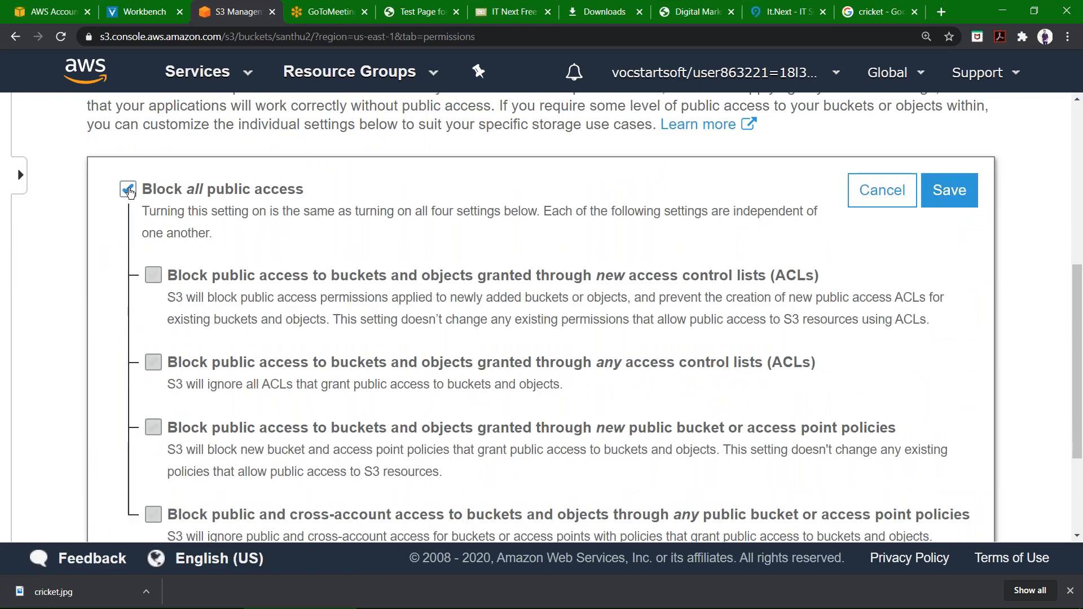
left_click(127, 189)
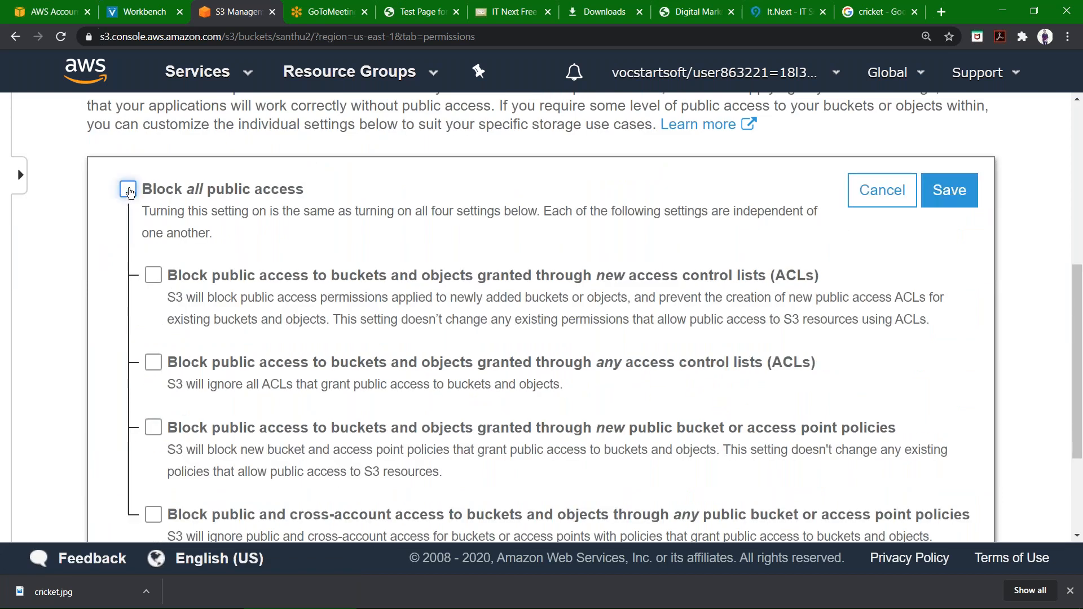
left_click(951, 197)
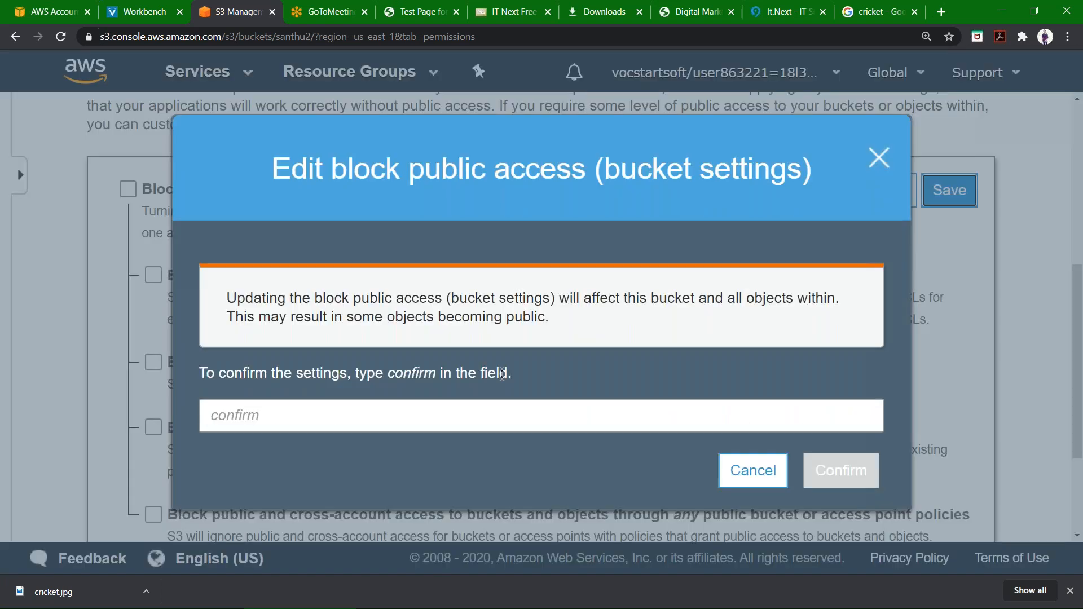
Confirm the block public access change for santhu2 by entering confirm.
left_click(428, 412)
type("c onfirm")
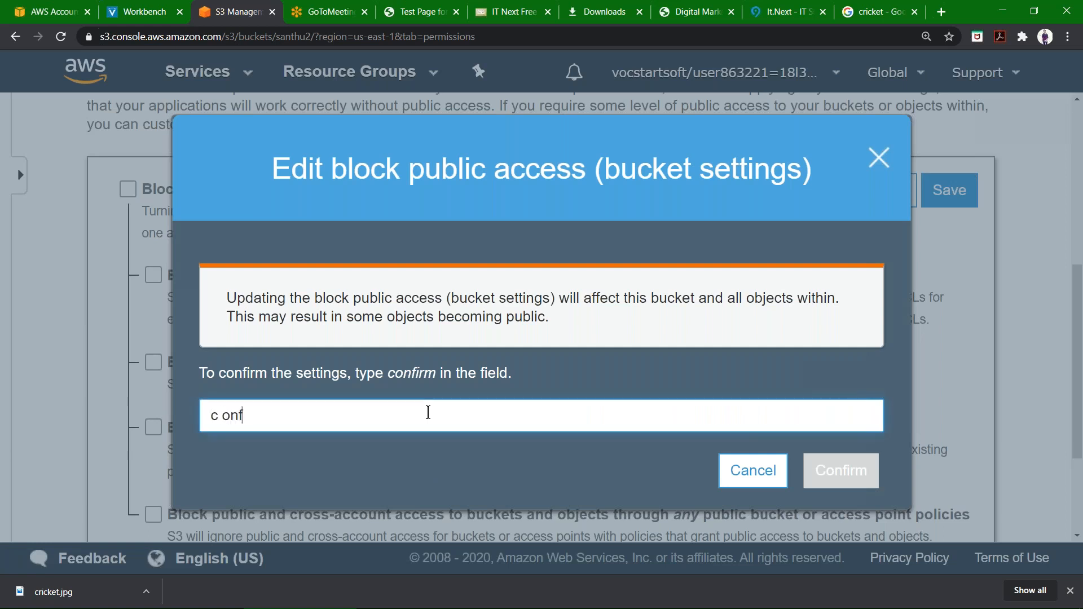
key("BackSpace")
key("BackSpace")
key("BackSpace")
key("BackSpace")
key("BackSpace")
key("BackSpace")
key("BackSpace")
key("BackSpace")
type("confirm")
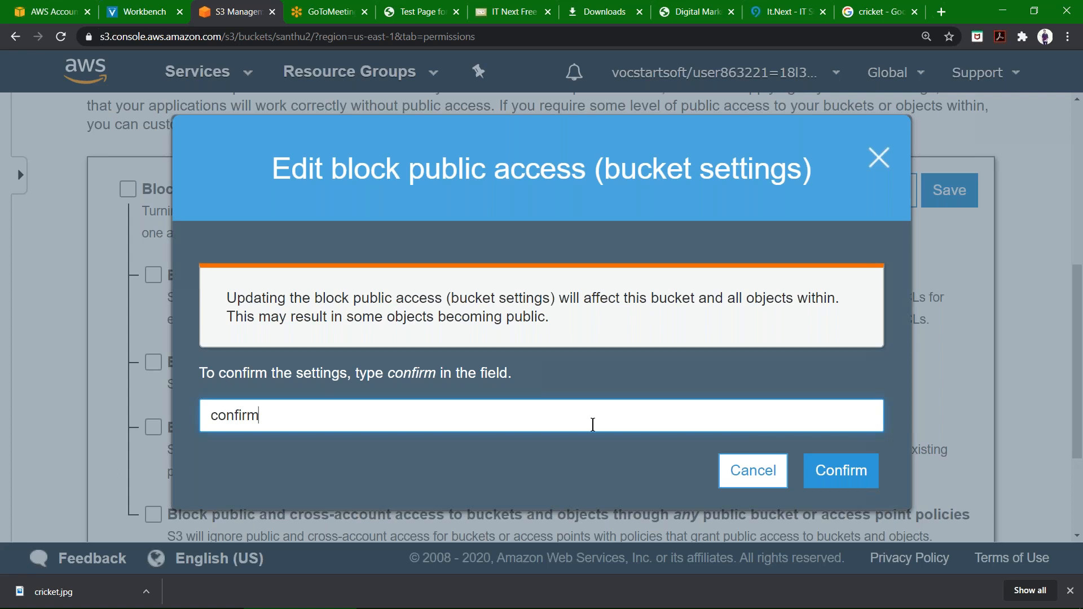
left_click(830, 488)
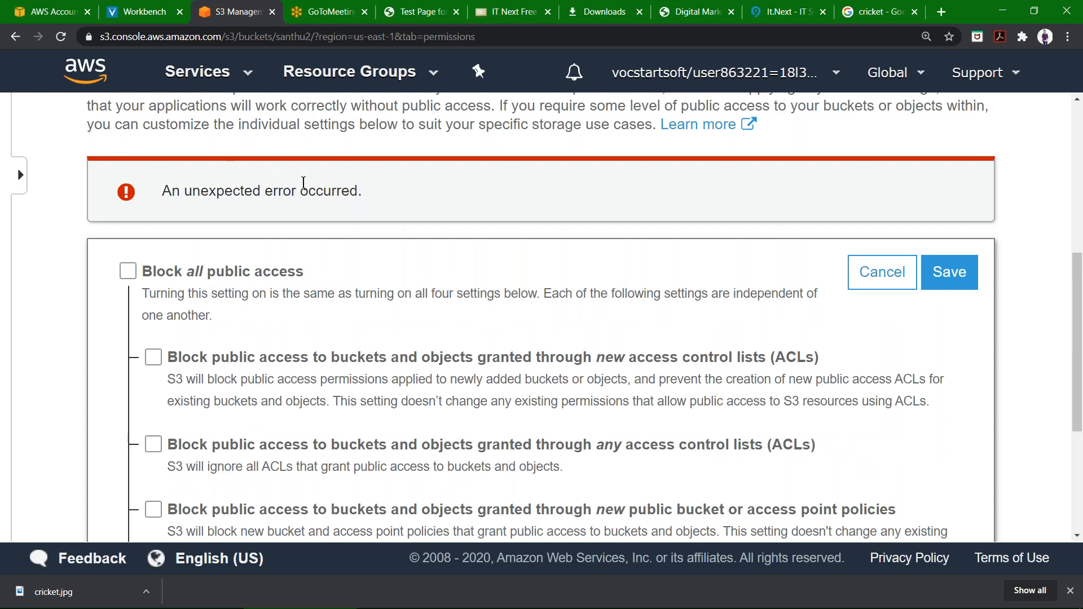
left_click(948, 271)
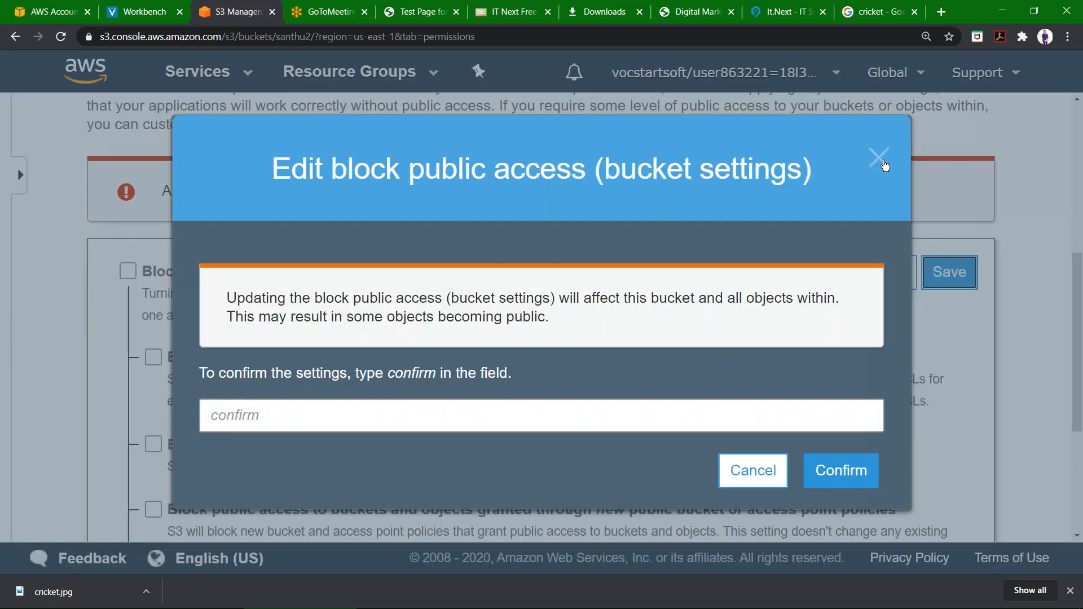
left_click(884, 163)
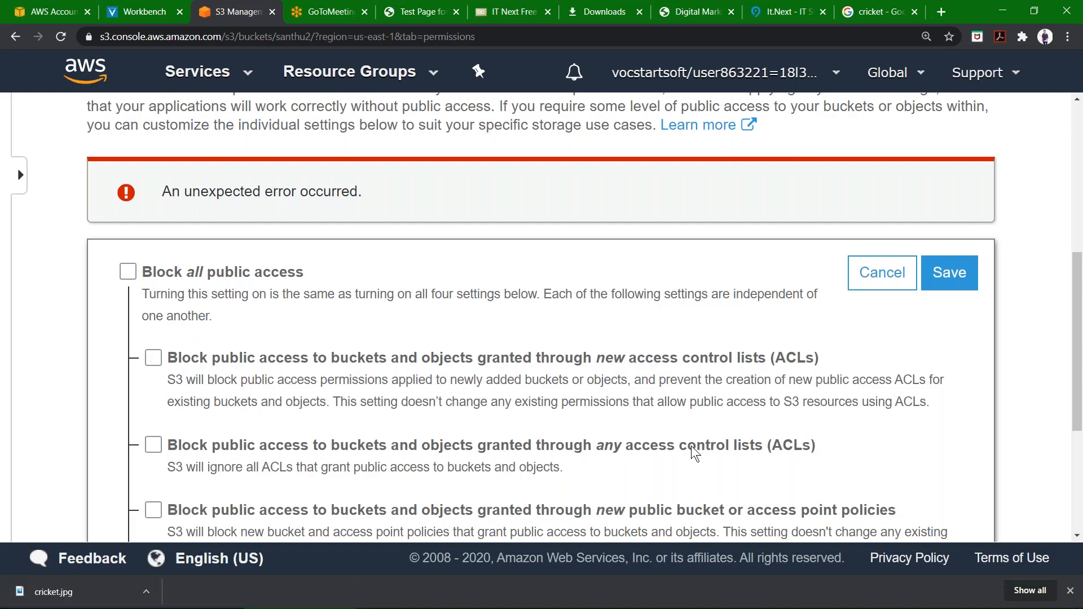
scroll(691, 445, "up", 7)
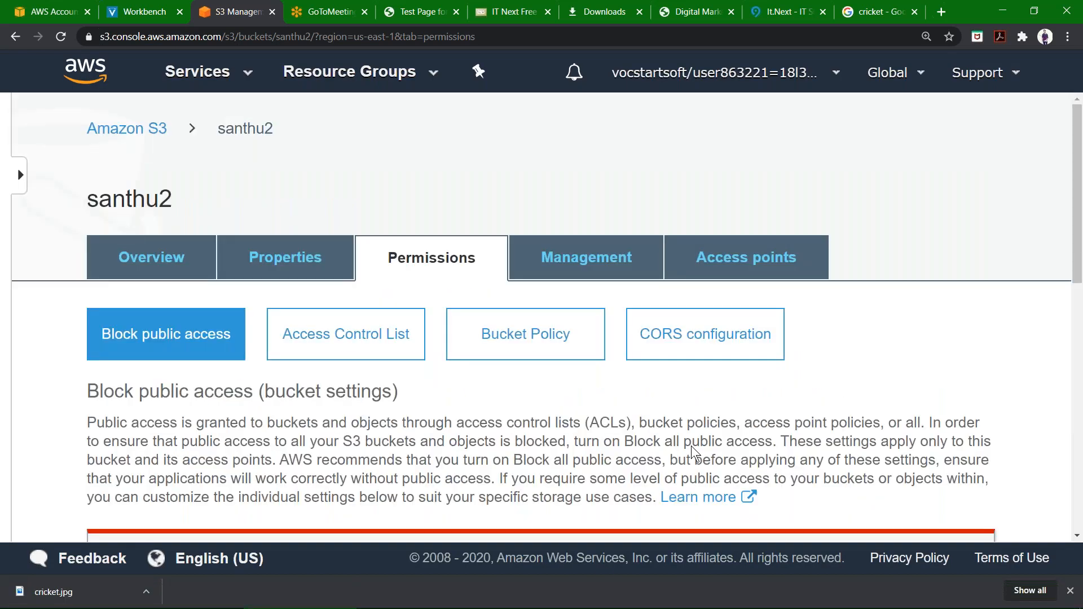
key("ctrl+minus")
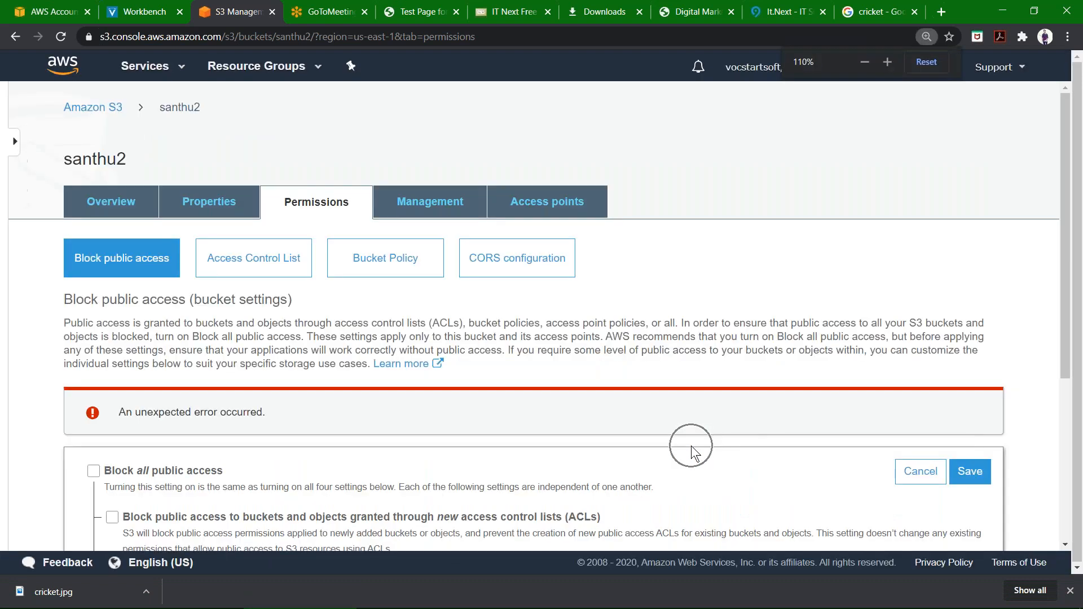
scroll(692, 445, "down", 4)
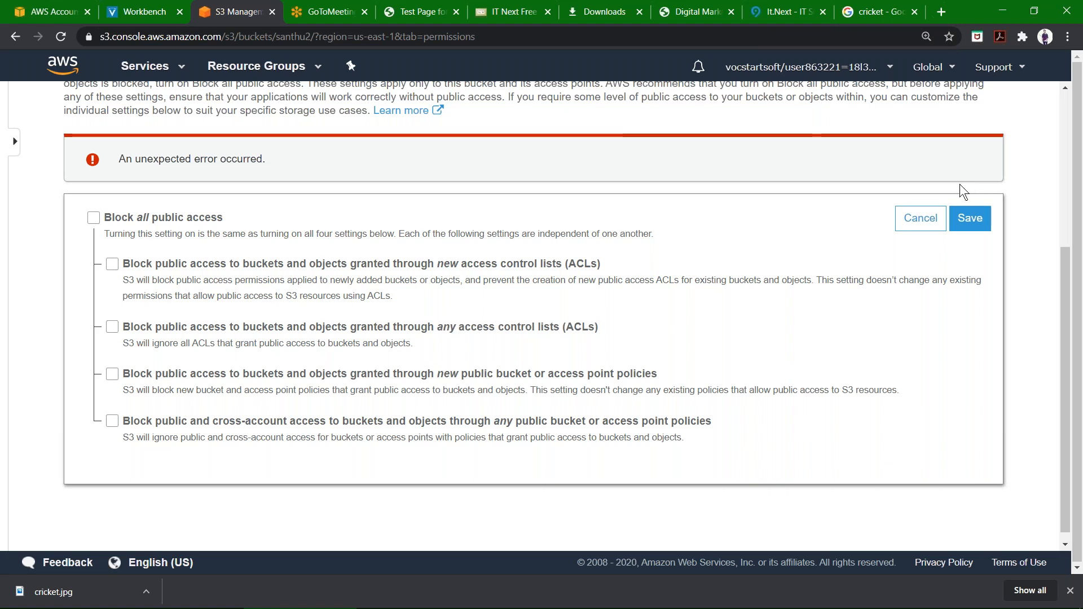
left_click(916, 220)
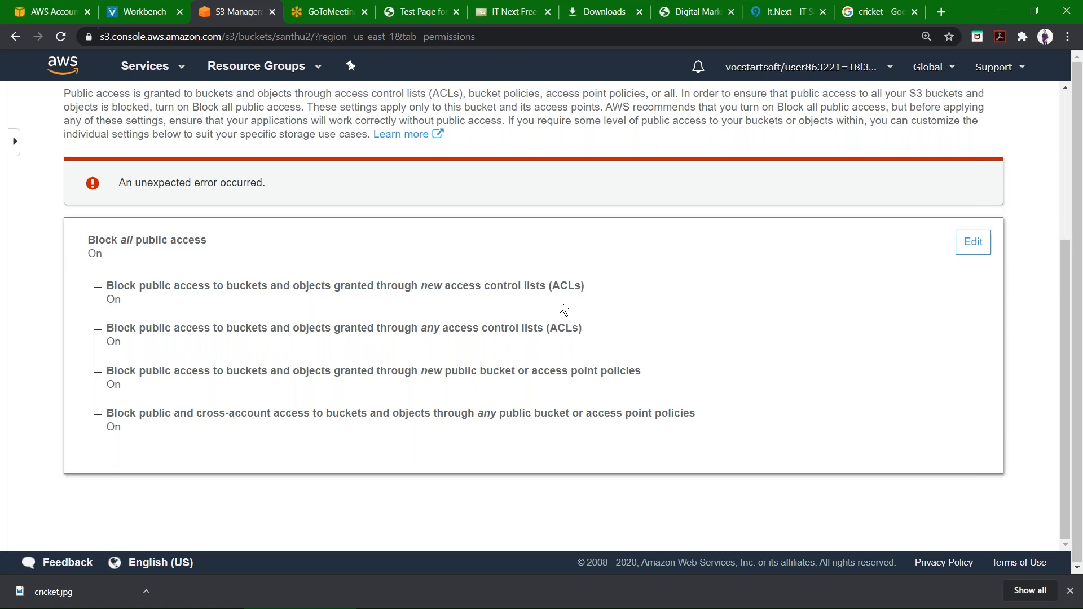
Reload the santhu2 Permissions page and review its block public access settings.
key("ctrl+plus")
key("ctrl+plus")
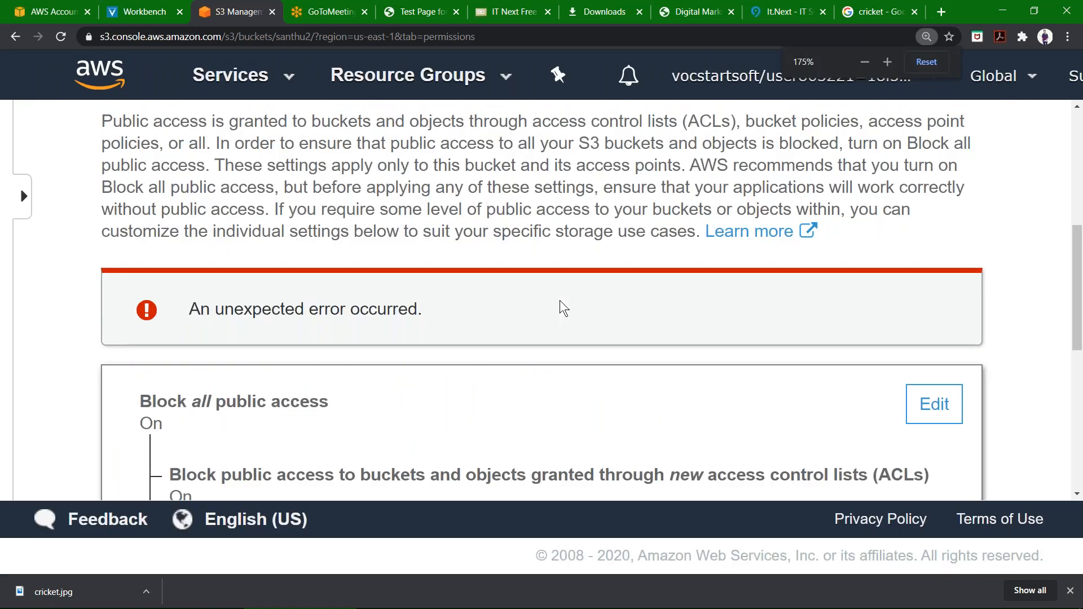
key("ctrl+minus")
key("F5")
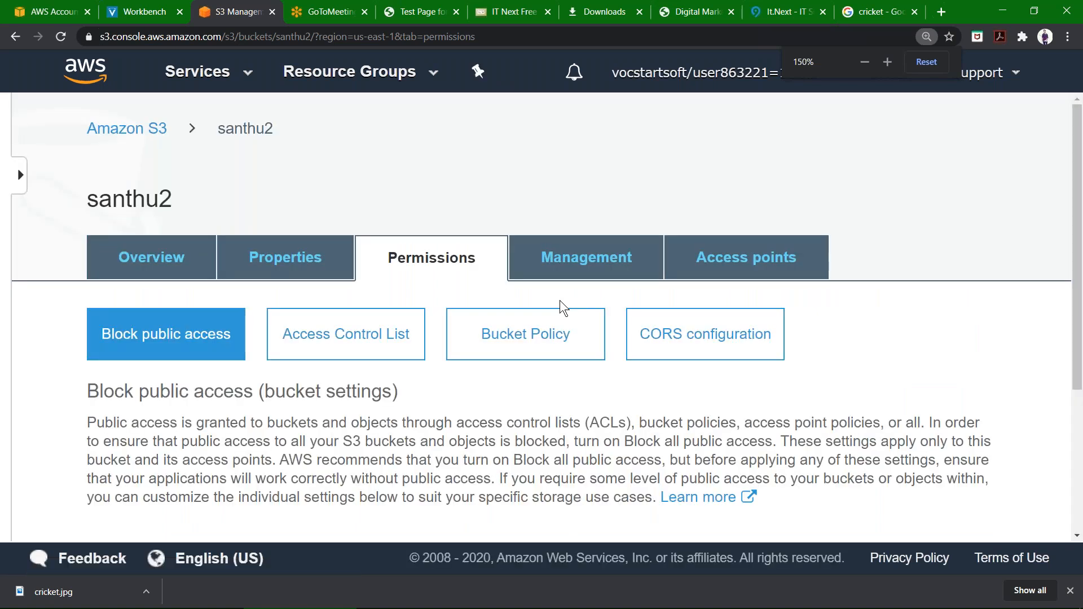
scroll(561, 305, "down", 4)
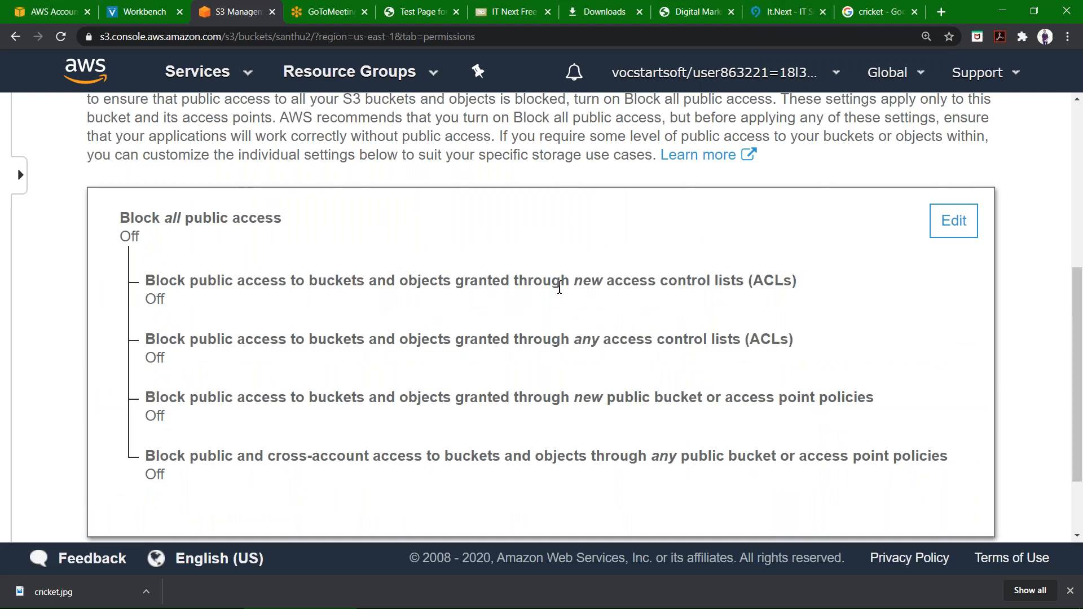
scroll(559, 288, "up", 6)
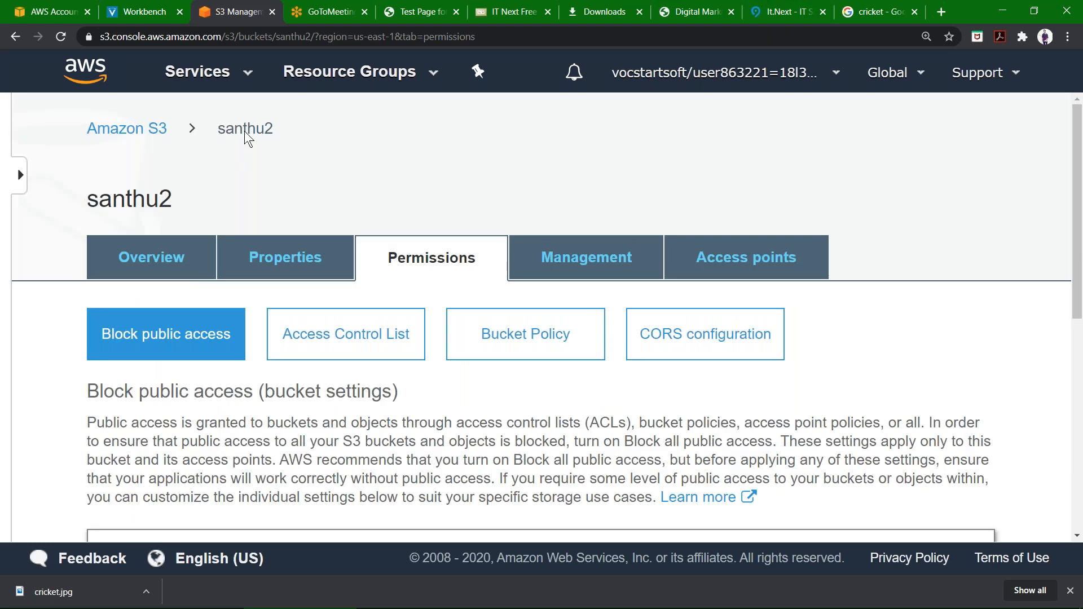
Open cricket.jpg in santhu2, copy its object URL, and load it in a new tab.
left_click(130, 277)
scroll(466, 259, "down", 3)
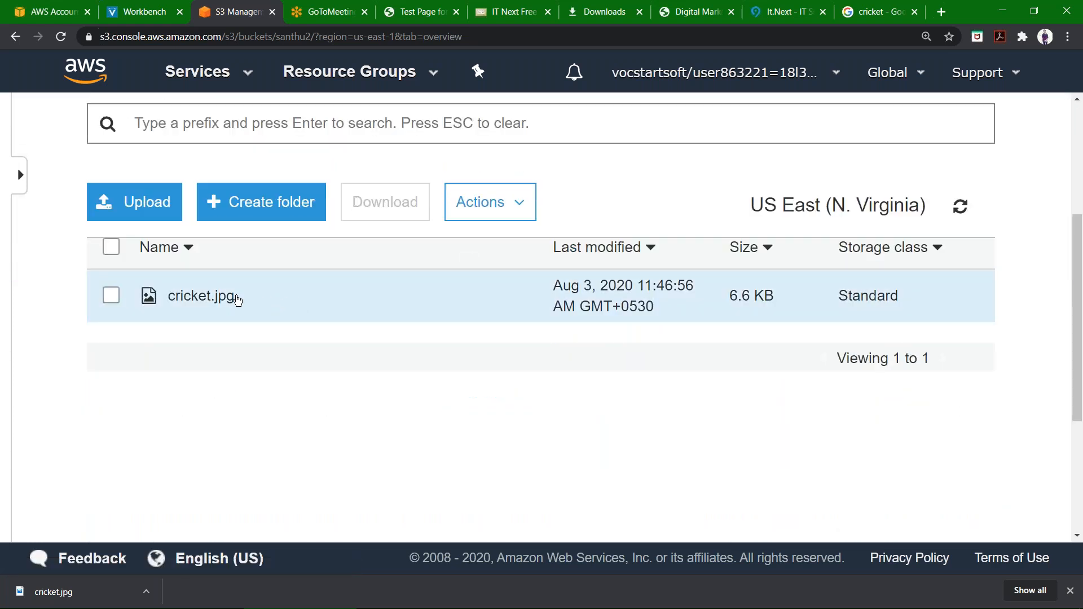
left_click(237, 300)
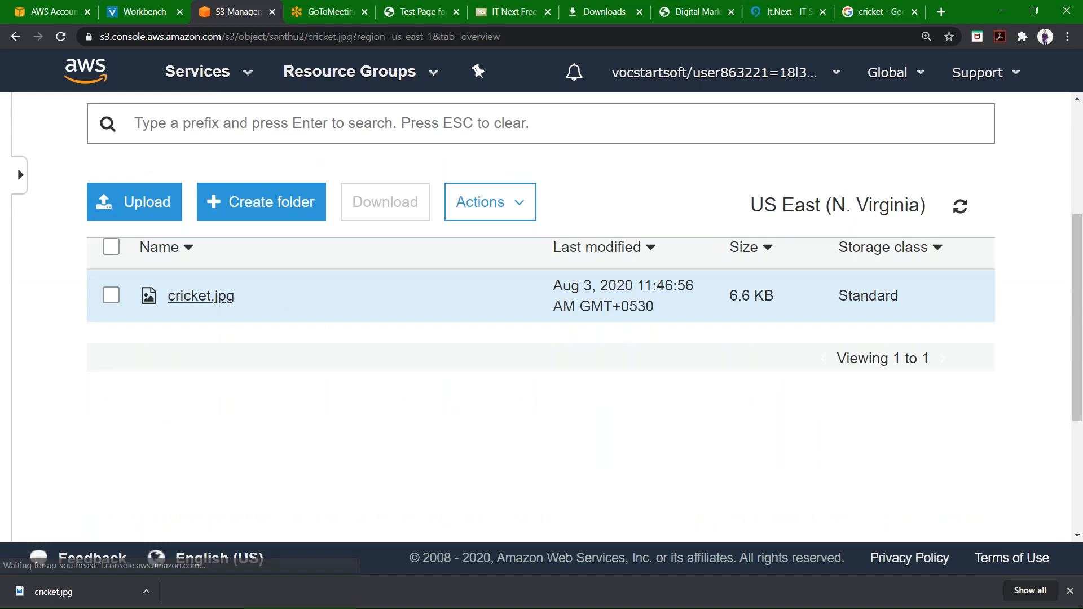
scroll(250, 424, "down", 5)
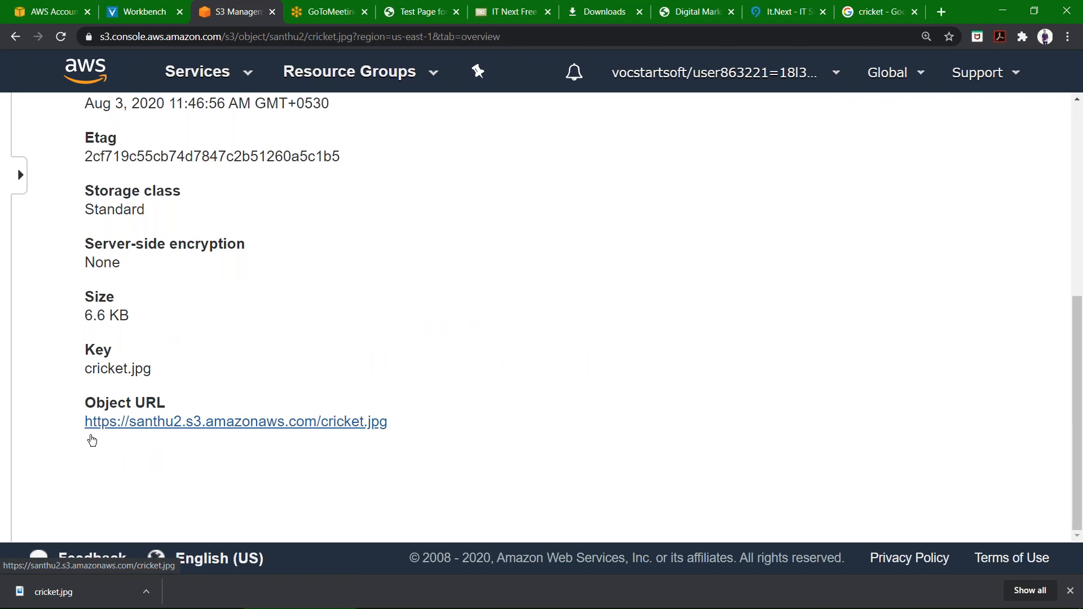
left_click_drag(79, 420, 387, 423)
key("ctrl+c")
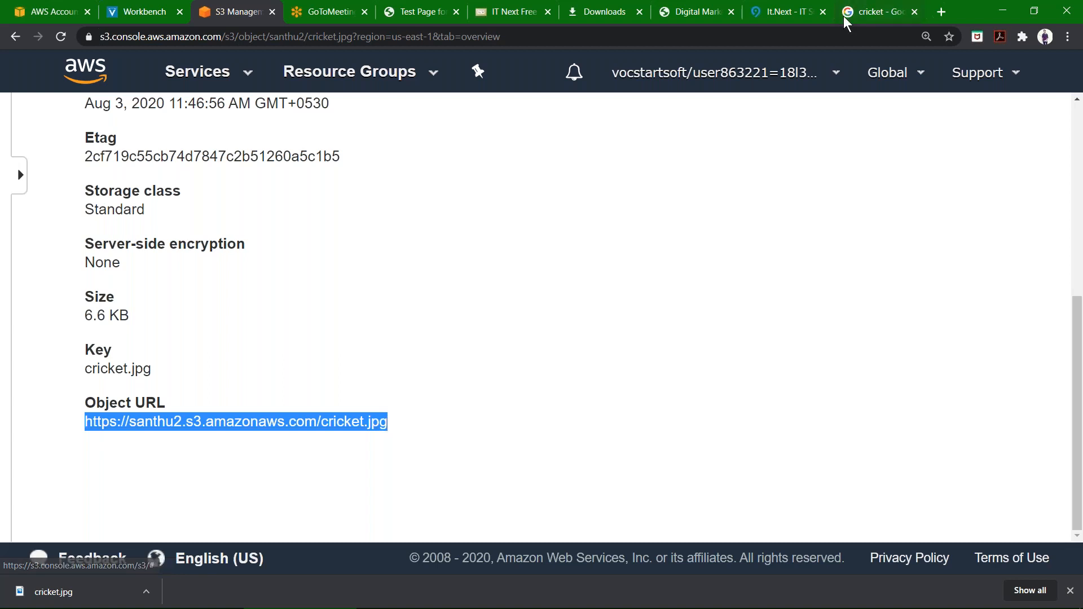
key("ctrl+t")
key("ctrl+v")
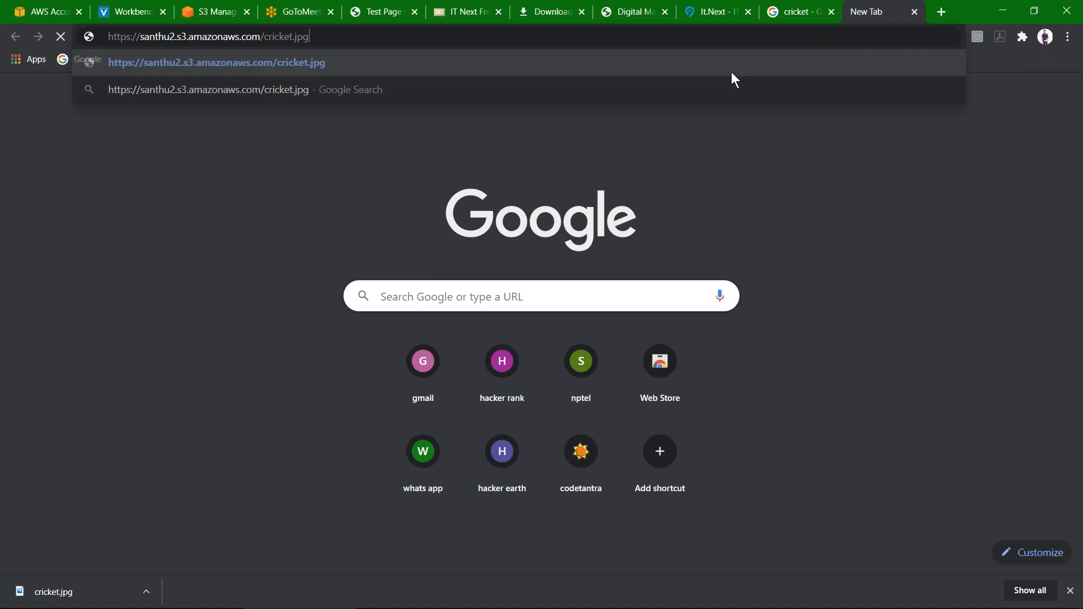
key("Return")
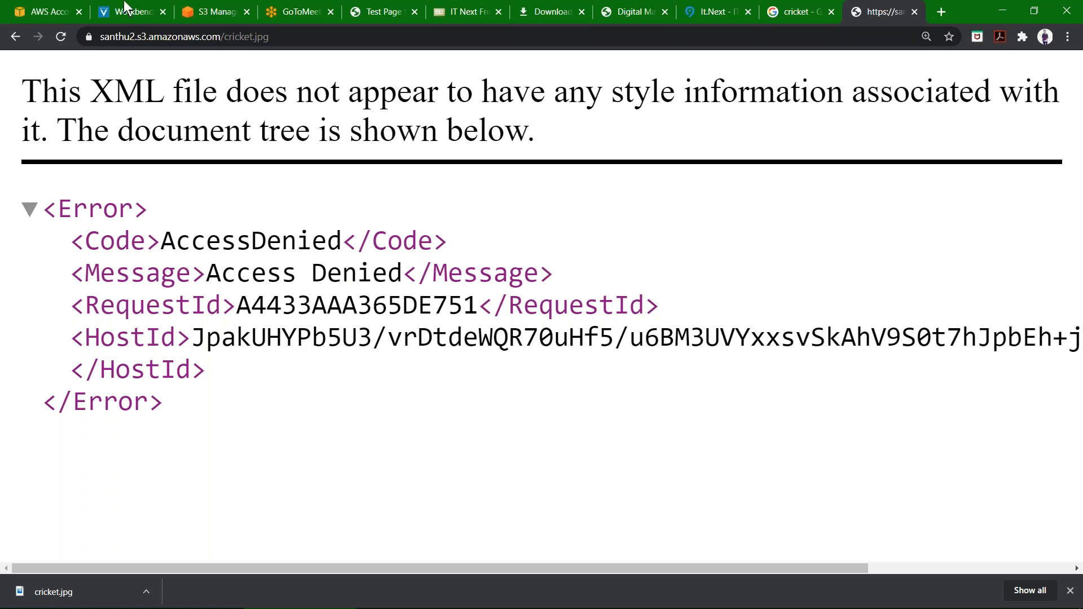
Return to the S3 console and make cricket.jpg in santhu2 public.
left_click(214, 13)
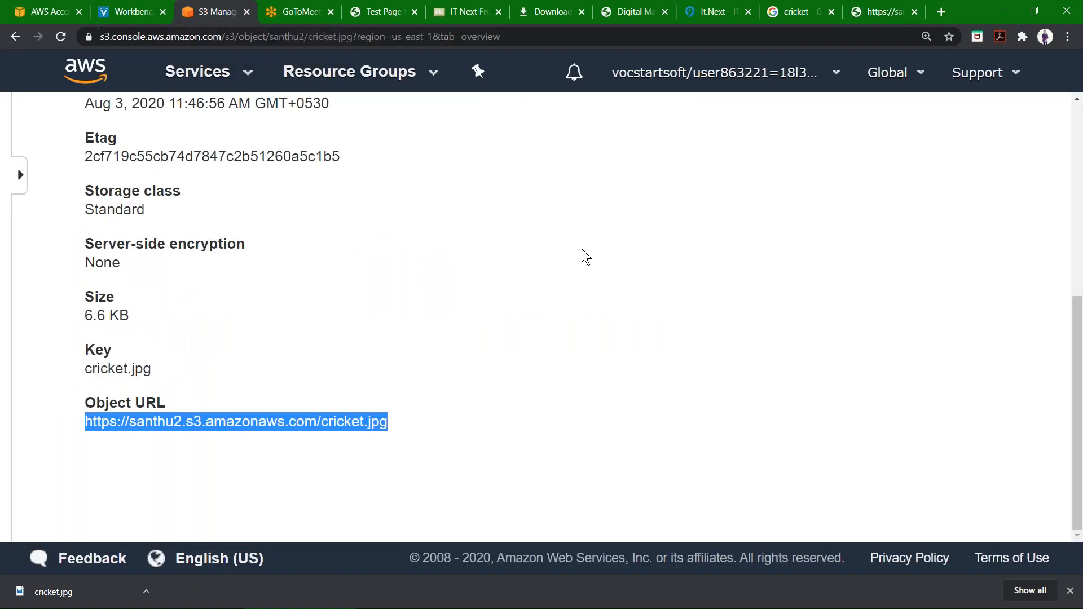
scroll(582, 250, "up", 6)
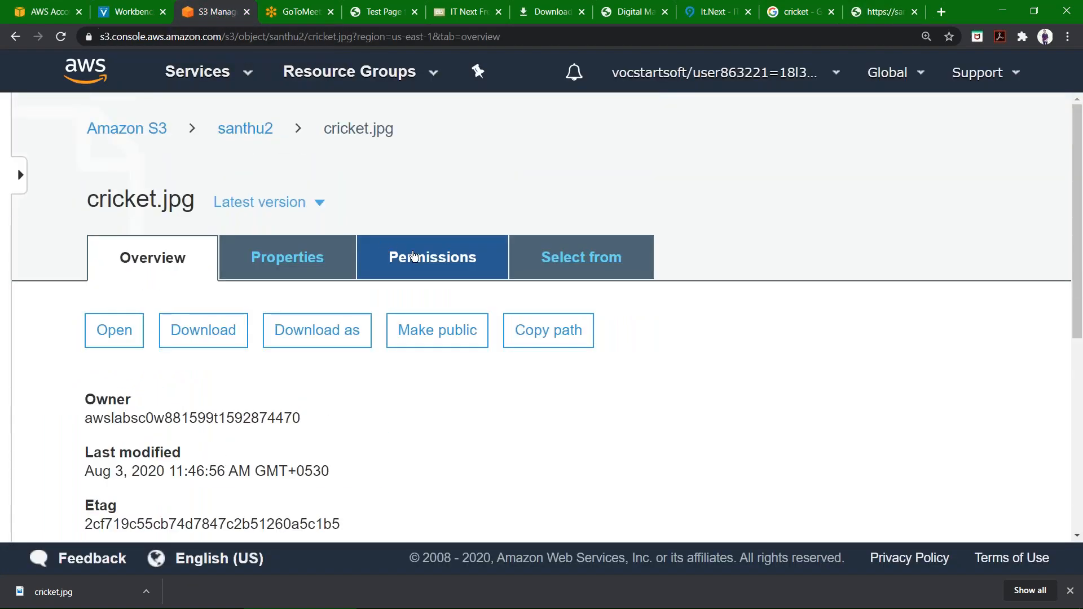
left_click(415, 256)
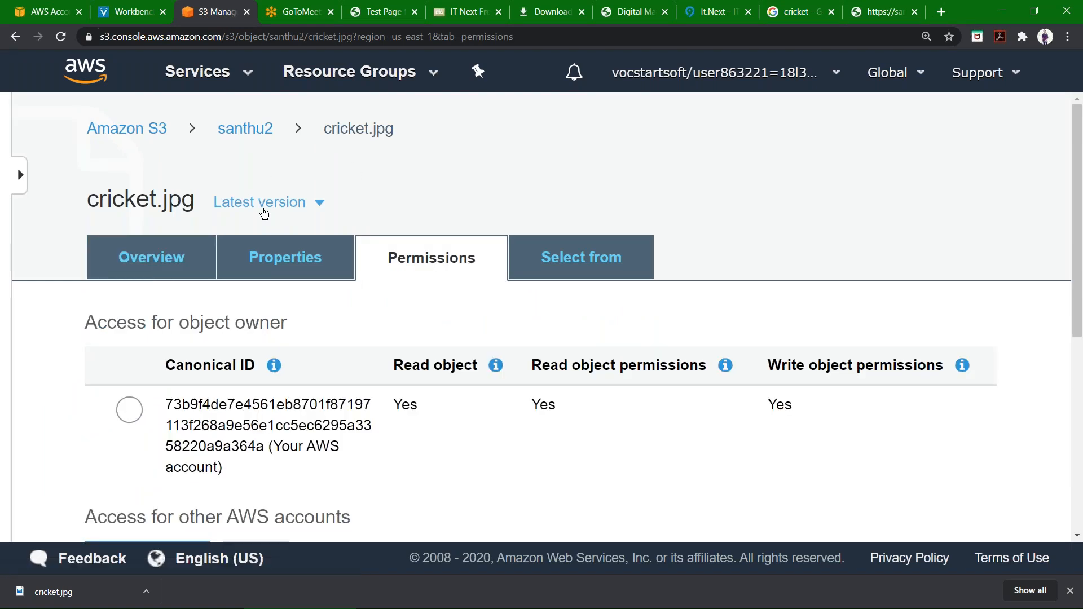
left_click(195, 263)
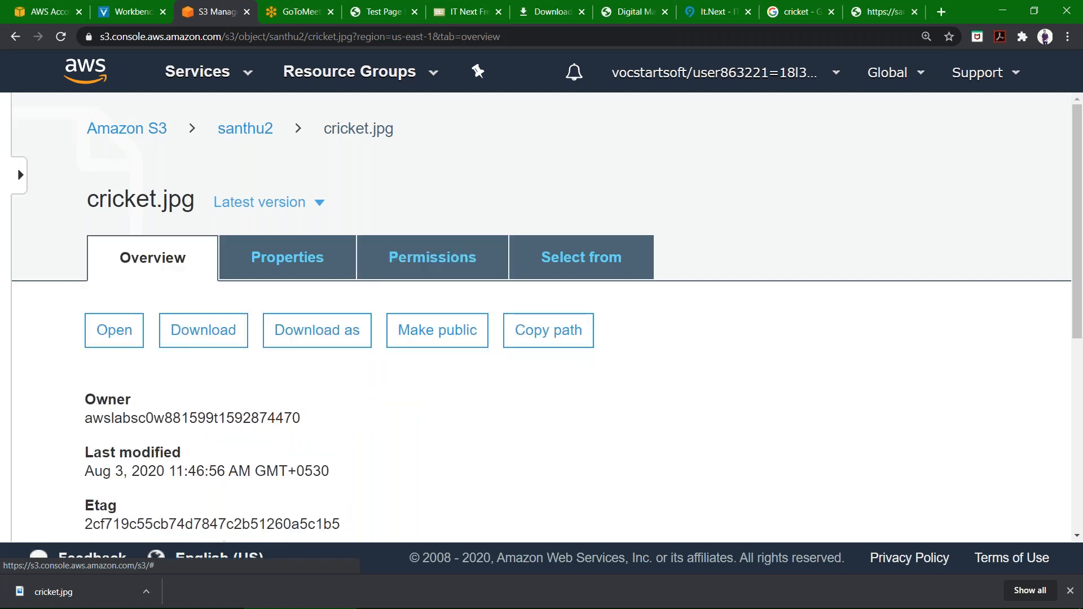
scroll(402, 316, "down", 1)
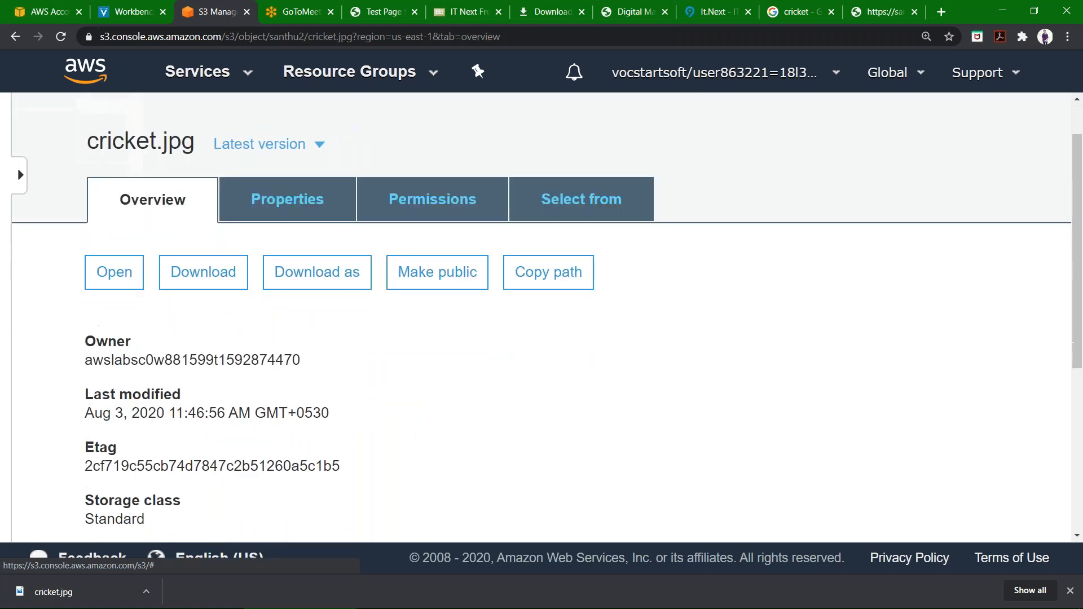
left_click(401, 274)
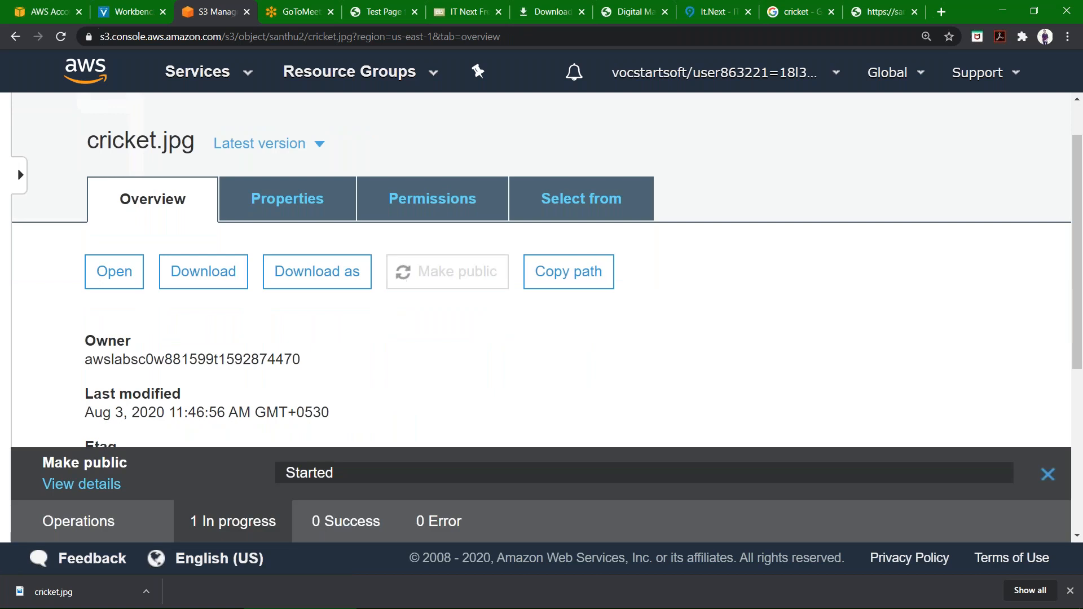
Reload cricket.jpg's object URL tab to view the image, then return to the S3 console.
scroll(541, 299, "down", 3)
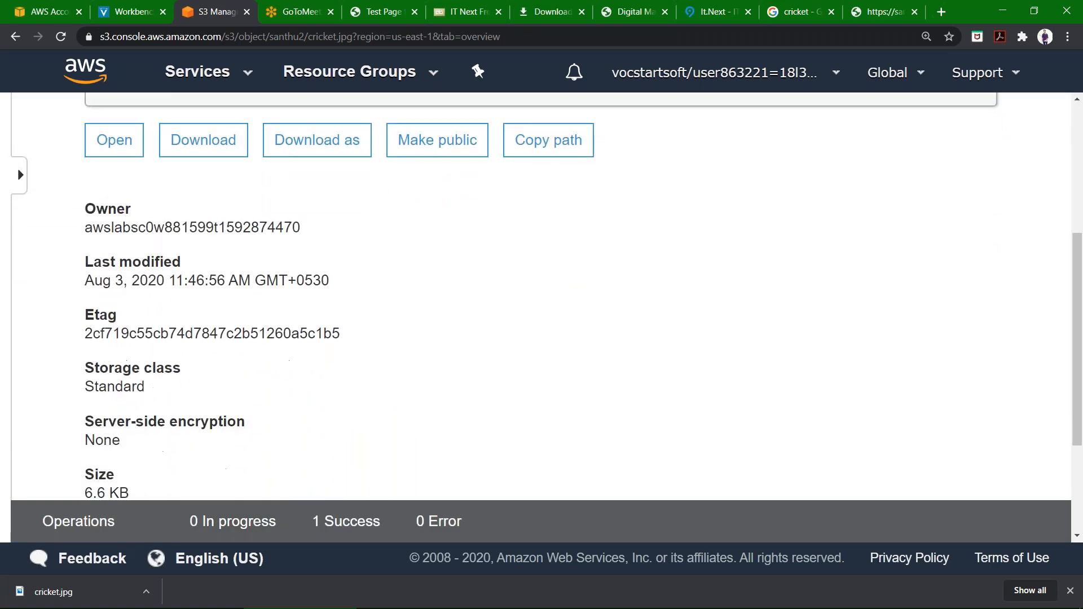
scroll(510, 216, "up", 2)
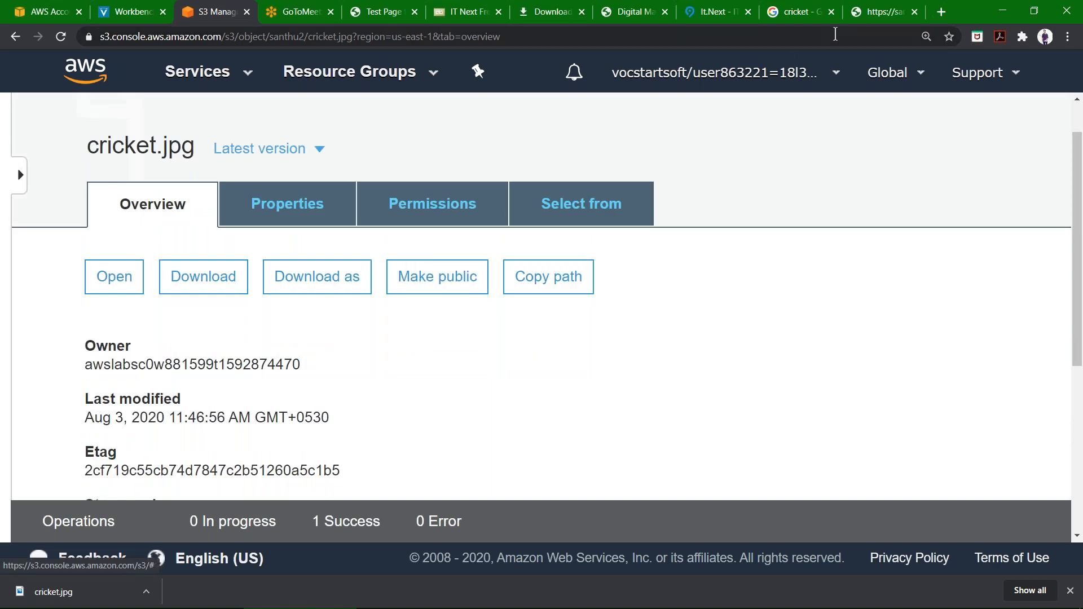
left_click(875, 11)
key("F5")
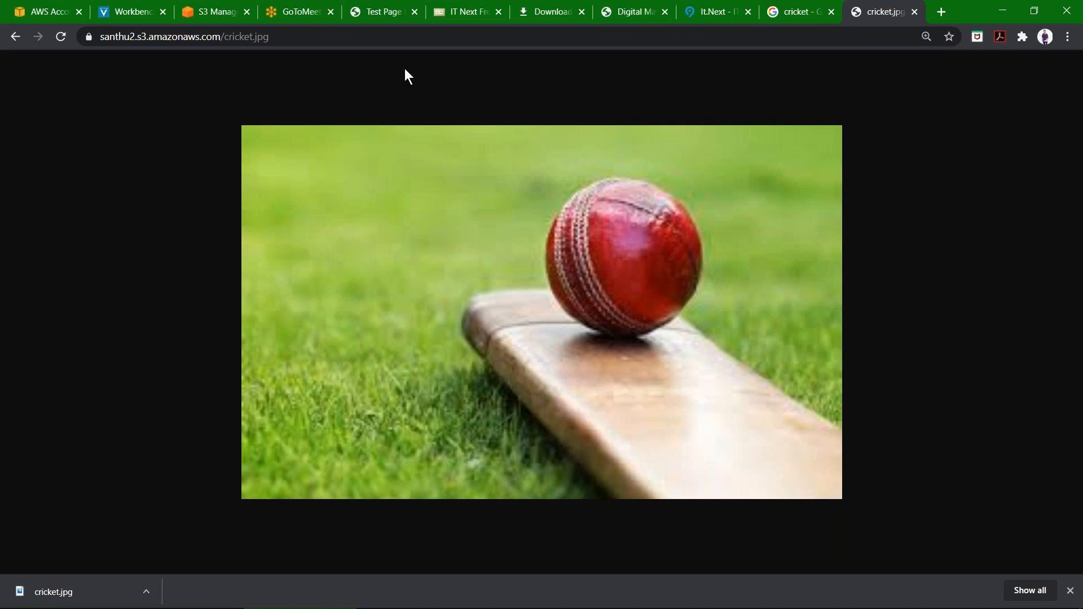
left_click(188, 13)
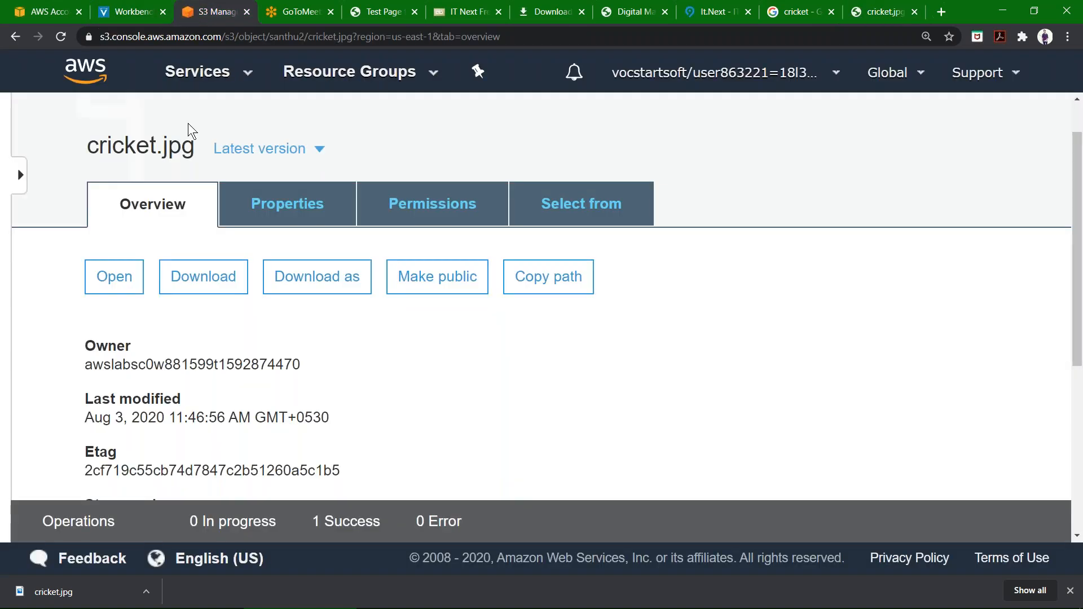
Return to the S3 bucket list and open the santhu1 bucket.
scroll(188, 123, "up", 1)
scroll(188, 123, "down", 1)
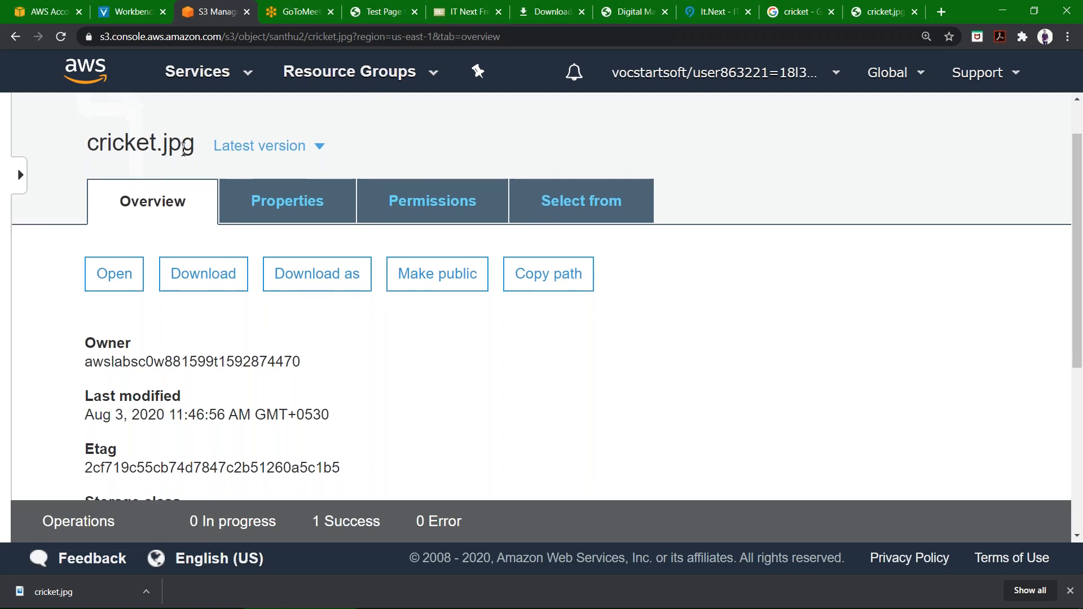
scroll(184, 148, "up", 1)
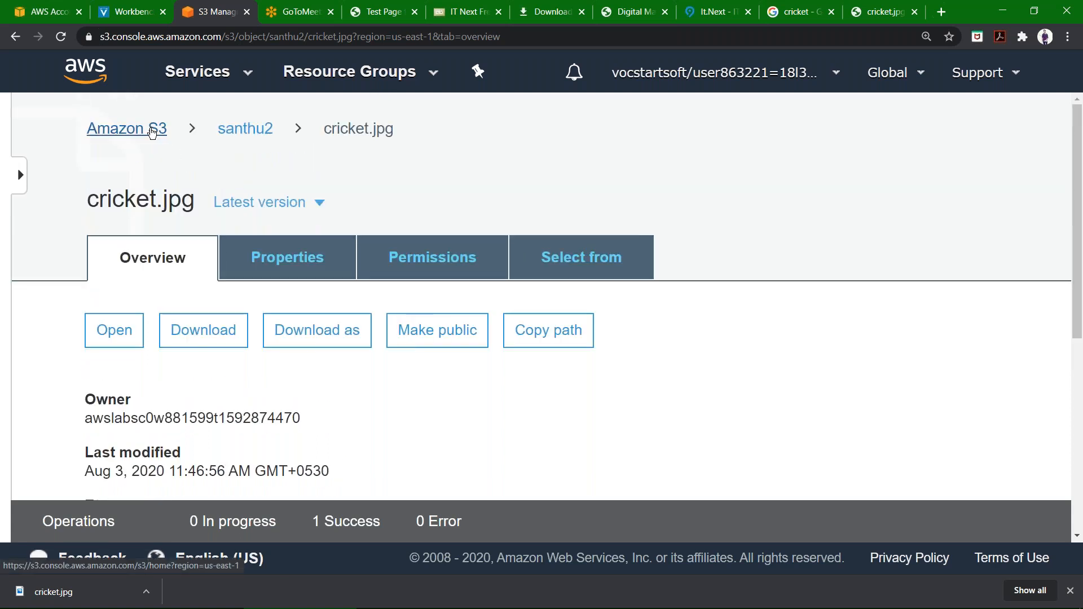
left_click(151, 129)
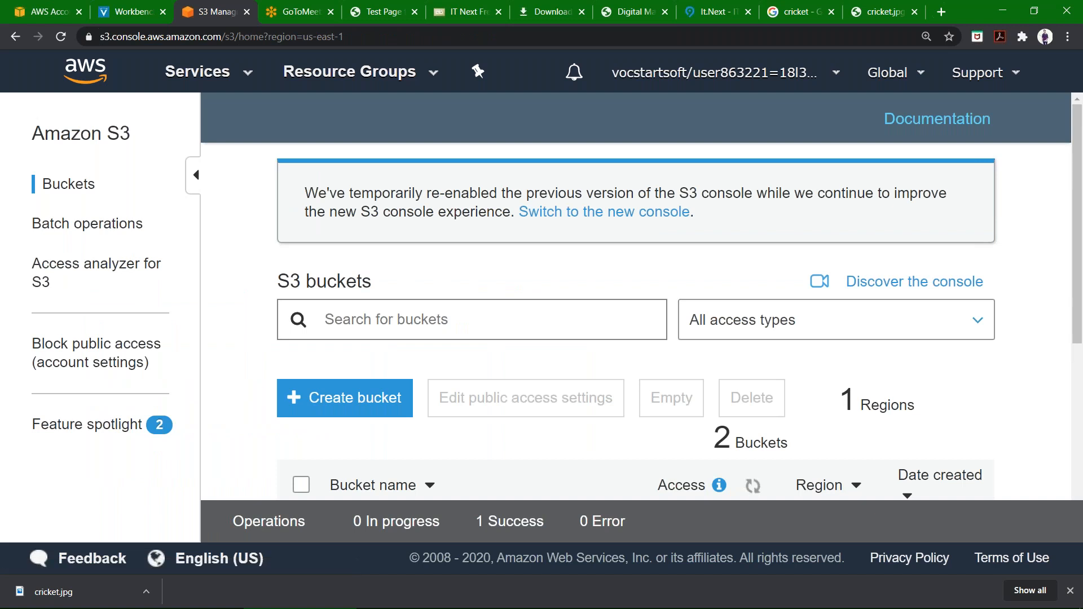
scroll(658, 269, "down", 2)
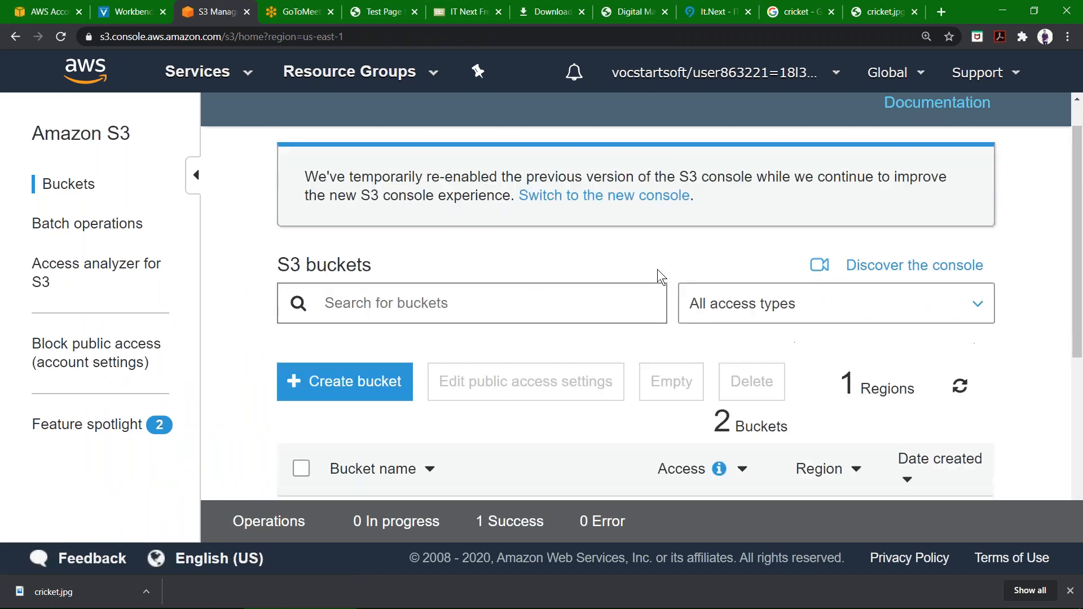
scroll(620, 282, "down", 2)
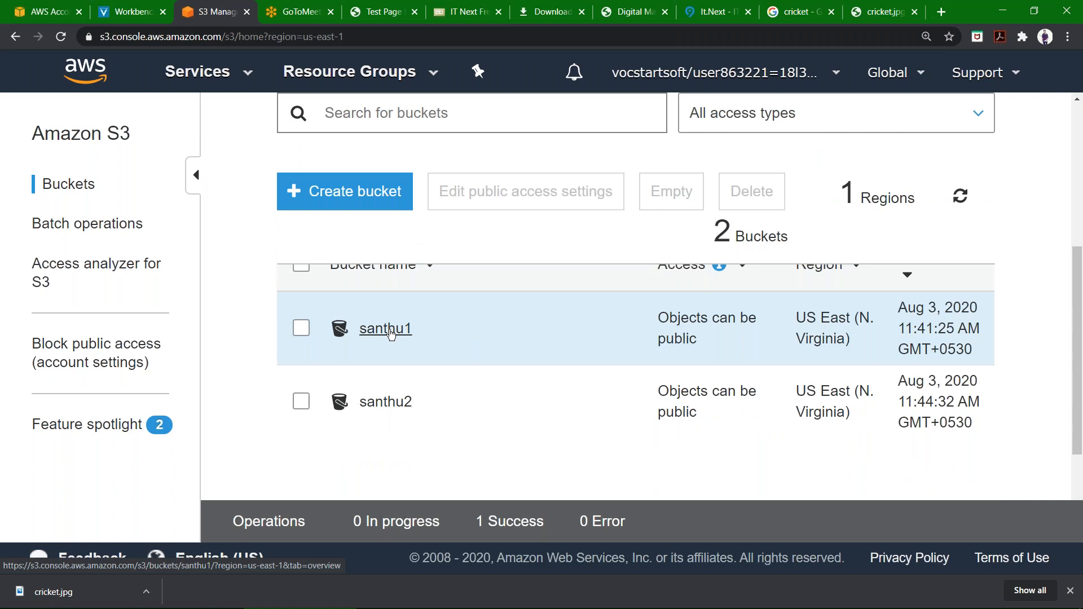
scroll(389, 334, "up", 4)
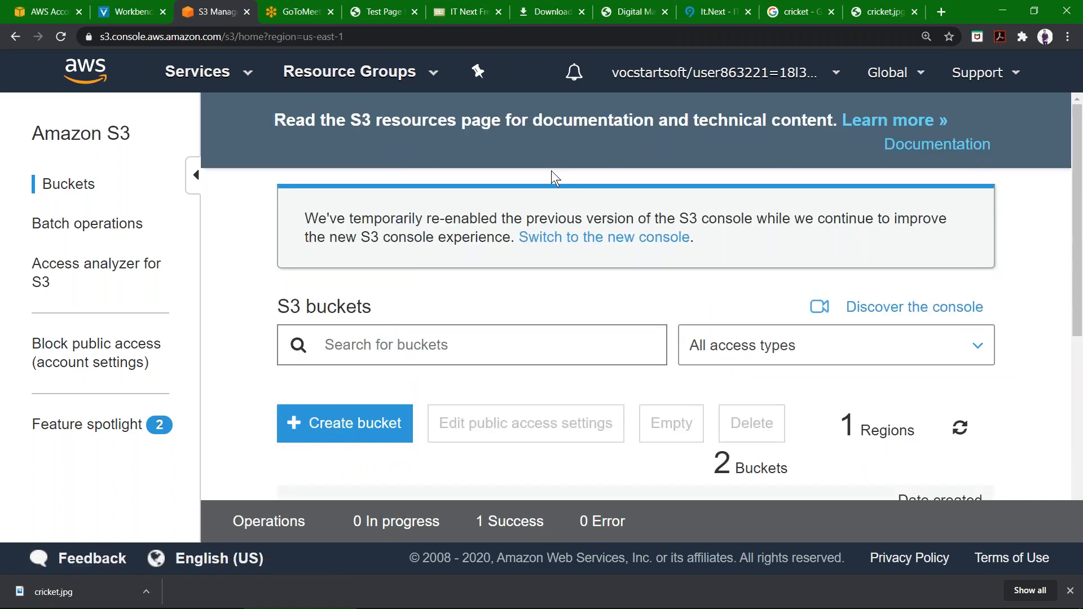
scroll(552, 175, "down", 4)
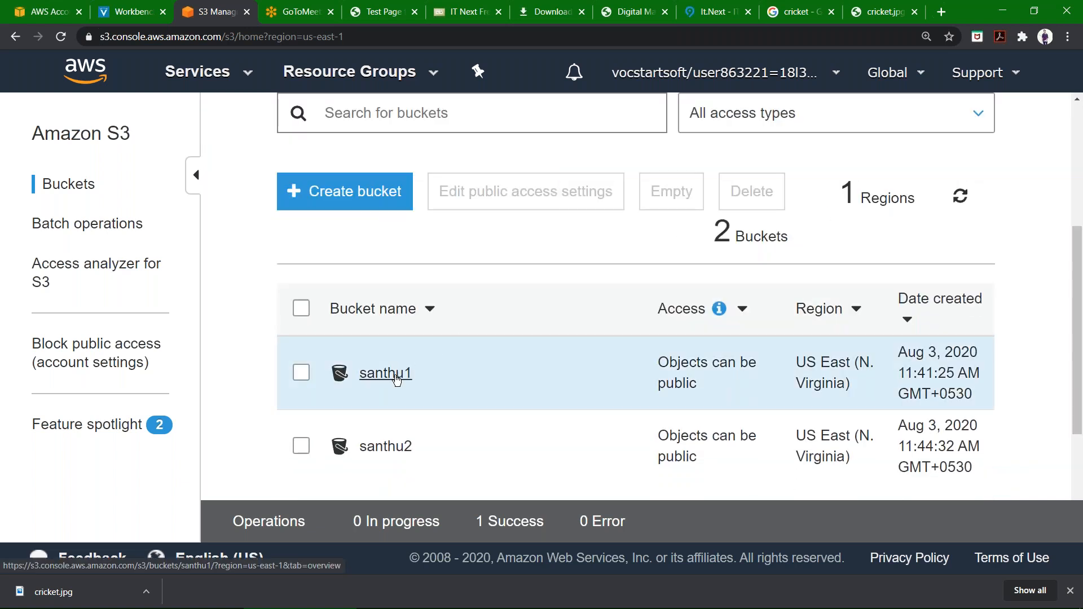
left_click(386, 373)
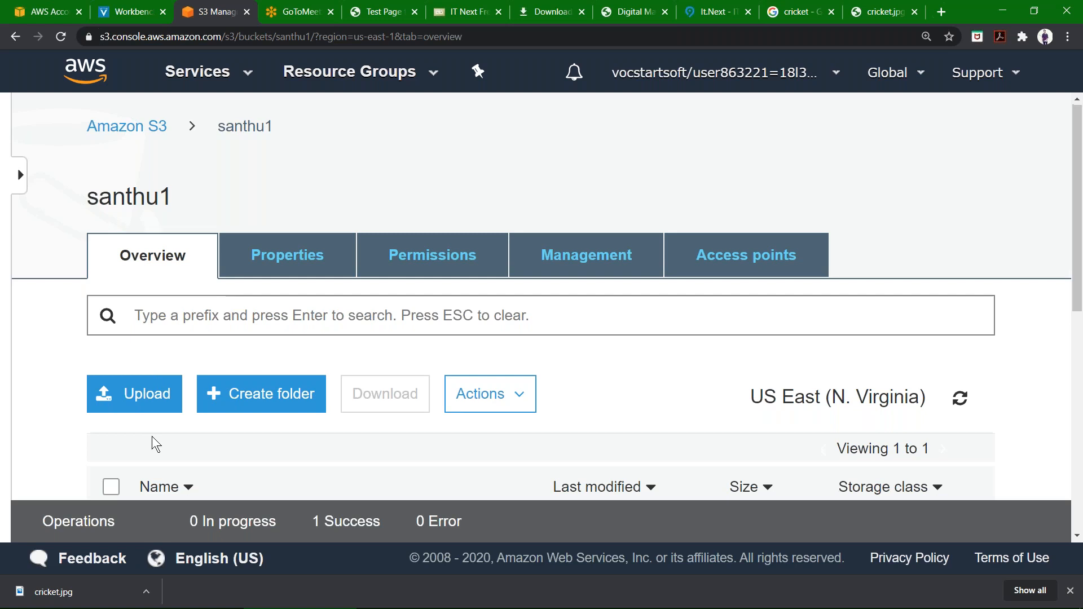
Try to save santhu1's block public access settings with every block turned off, entering confirm to approve.
scroll(156, 444, "down", 2)
scroll(156, 445, "up", 1)
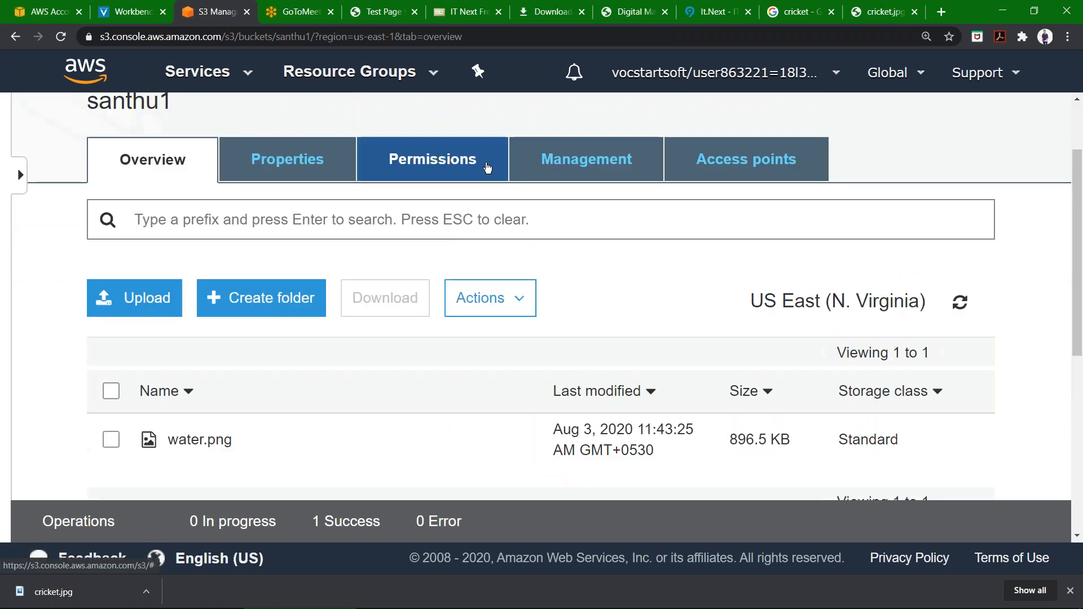
left_click(487, 168)
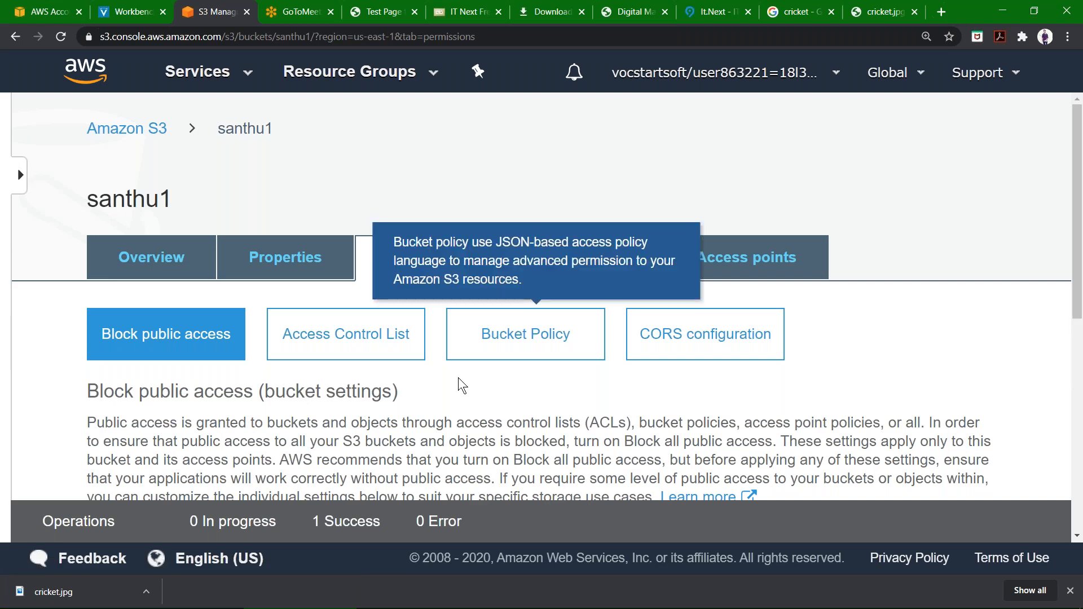
scroll(461, 386, "down", 3)
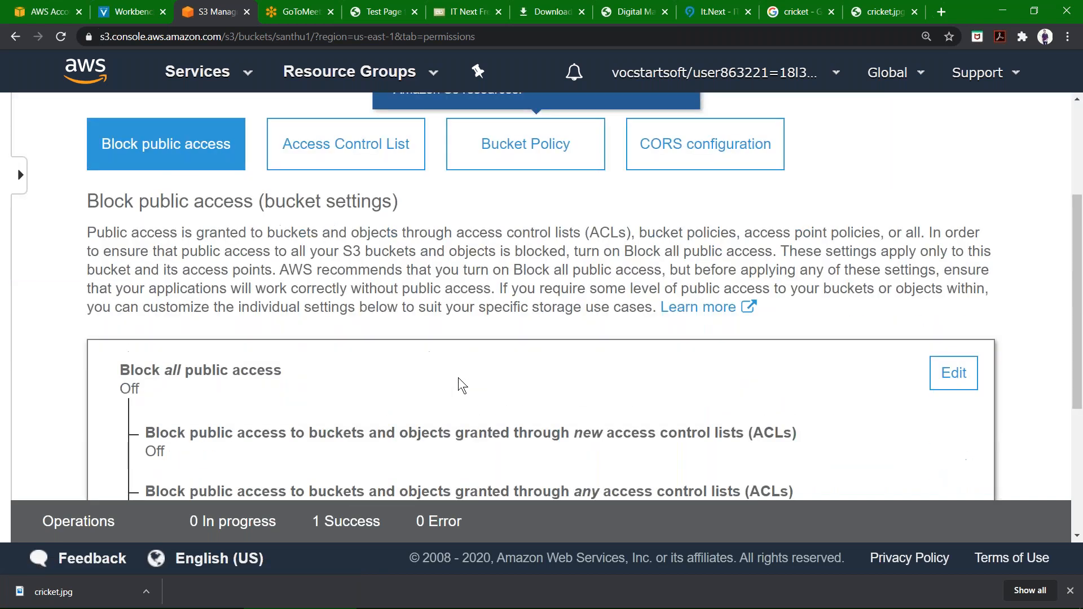
scroll(461, 385, "down", 2)
scroll(461, 386, "down", 1)
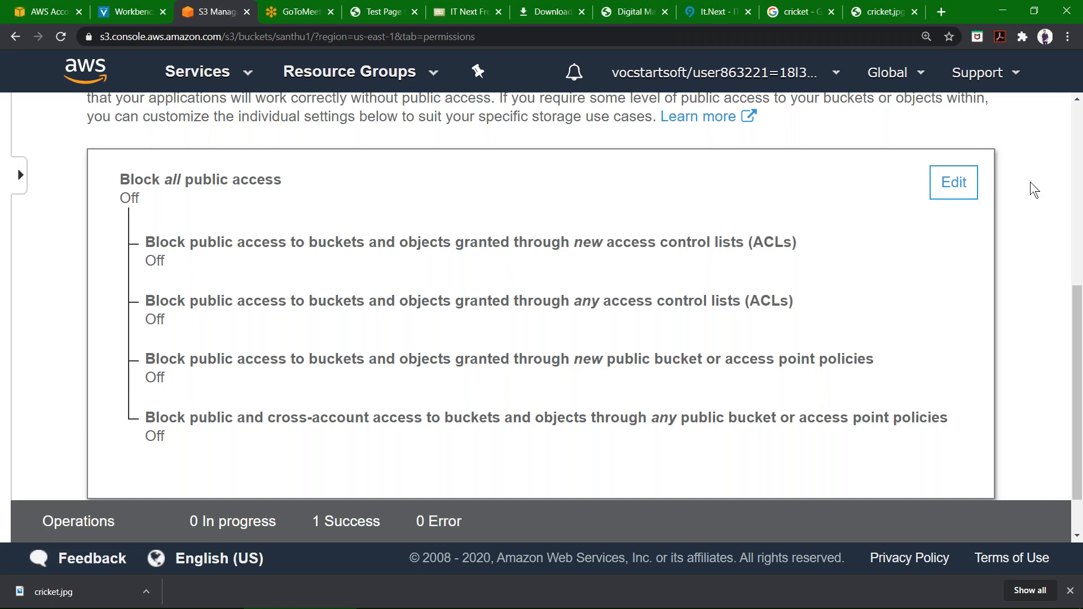
left_click(960, 182)
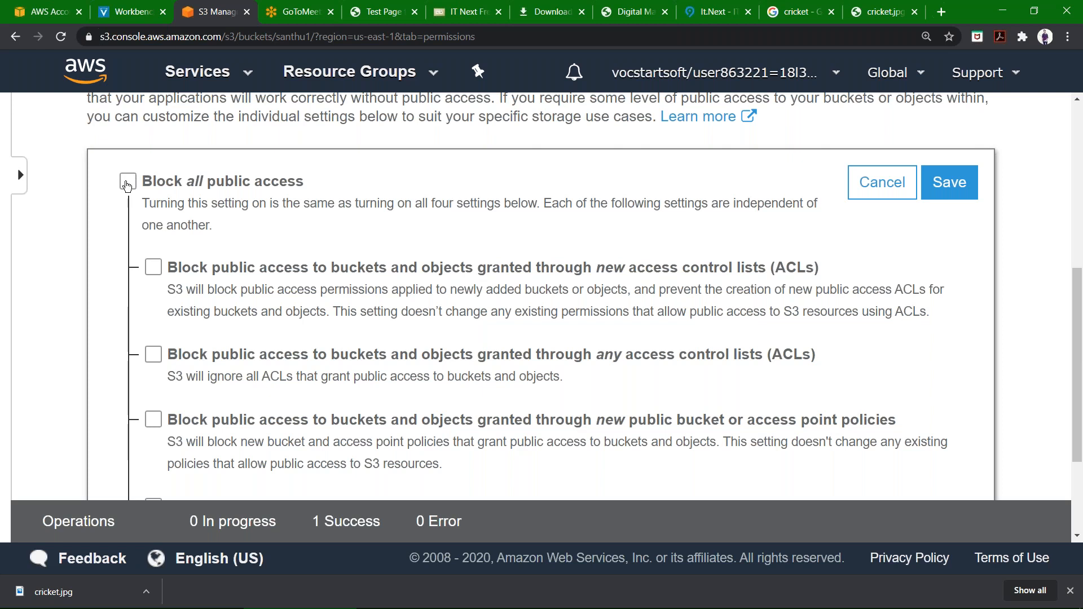
left_click(128, 183)
left_click(127, 183)
left_click(935, 198)
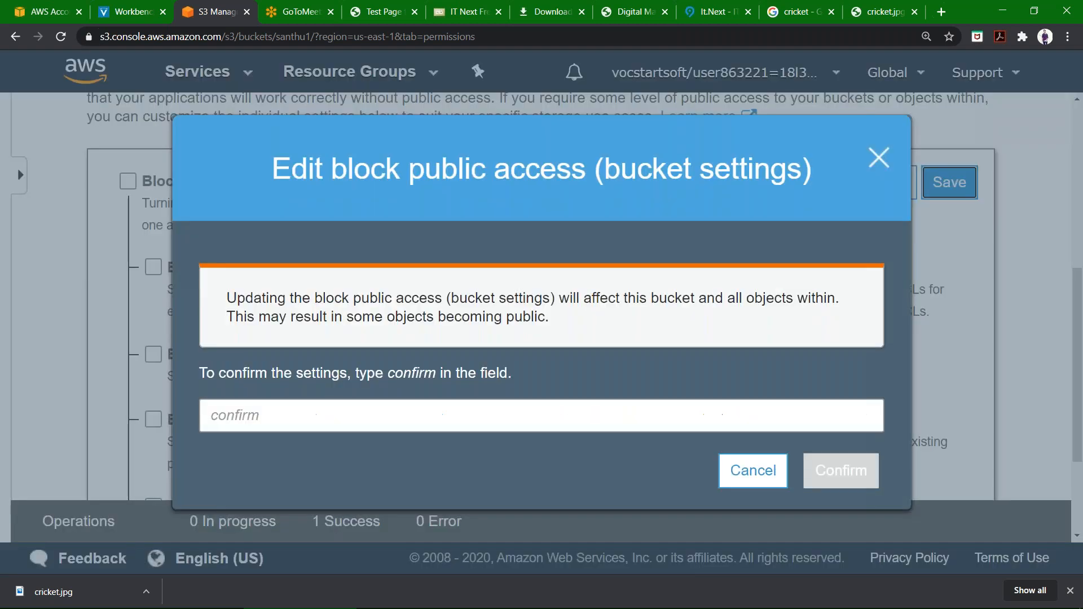
left_click(502, 406)
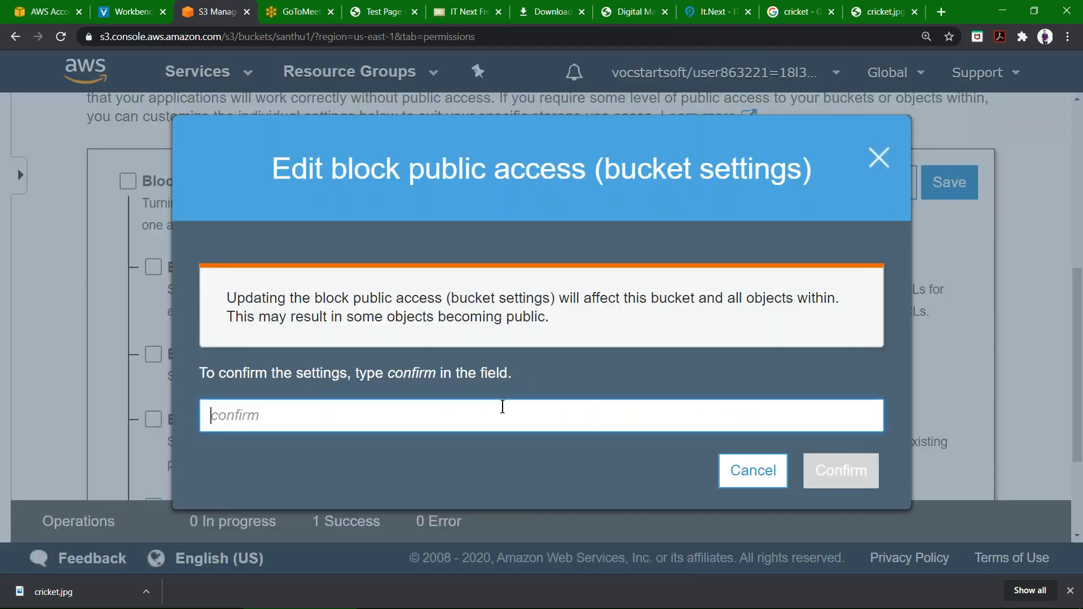
type("confirm")
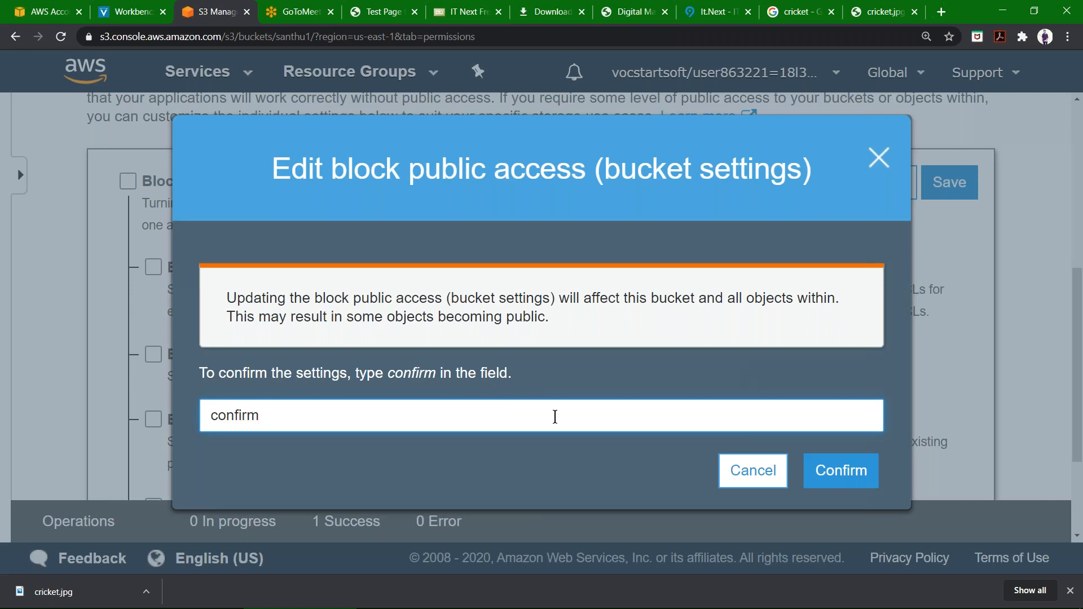
left_click(850, 475)
left_click(837, 472)
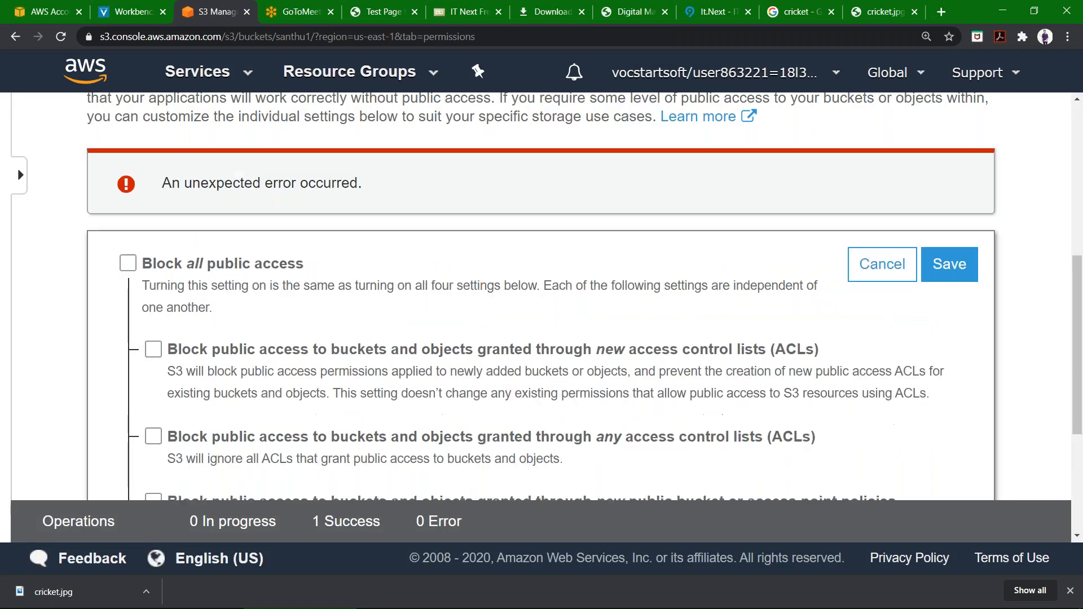
Go back to santhu1's object list, open water.png and make it public.
scroll(560, 304, "up", 6)
scroll(525, 300, "down", 3)
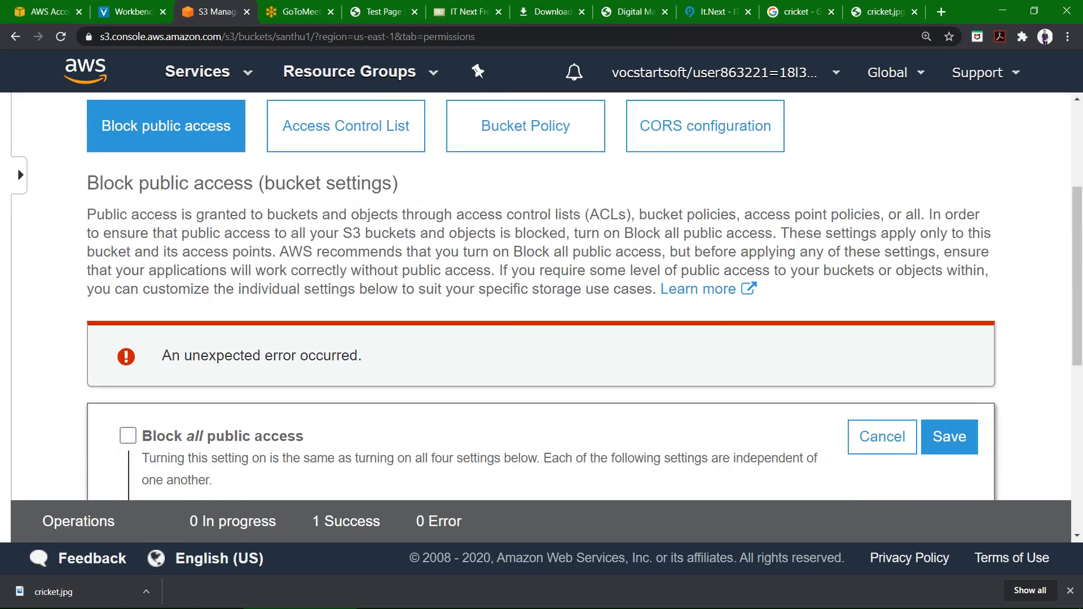
scroll(203, 314, "up", 1)
scroll(203, 313, "up", 2)
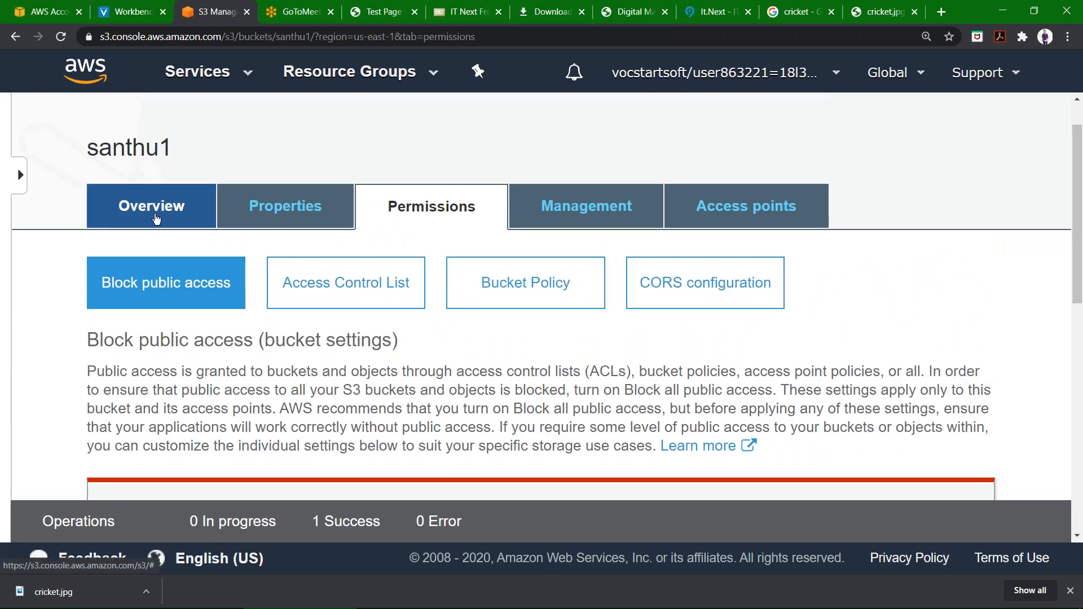
left_click(156, 219)
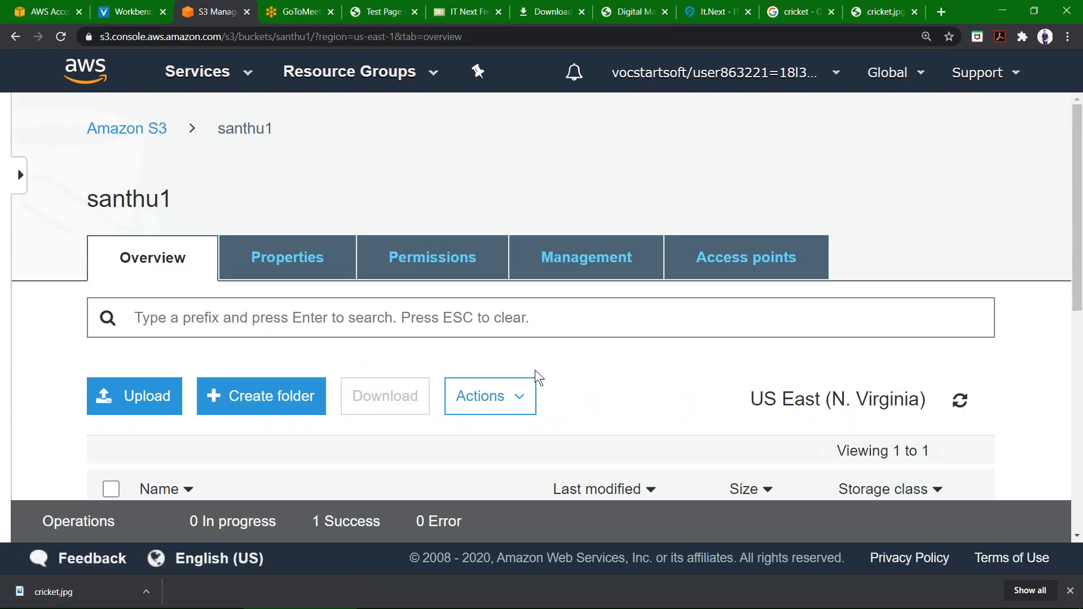
scroll(434, 403, "down", 2)
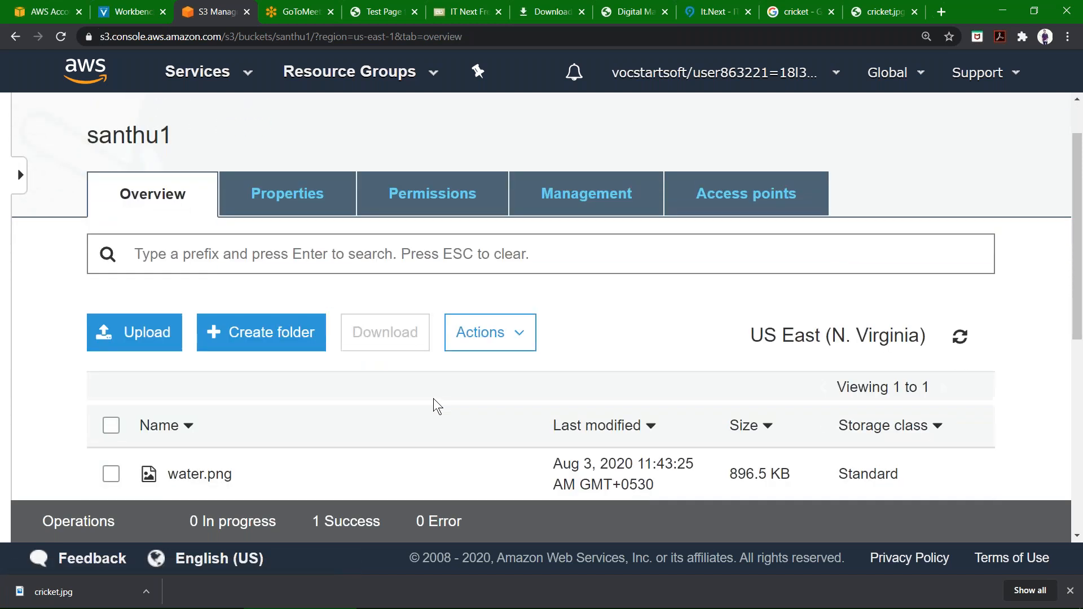
scroll(435, 403, "down", 1)
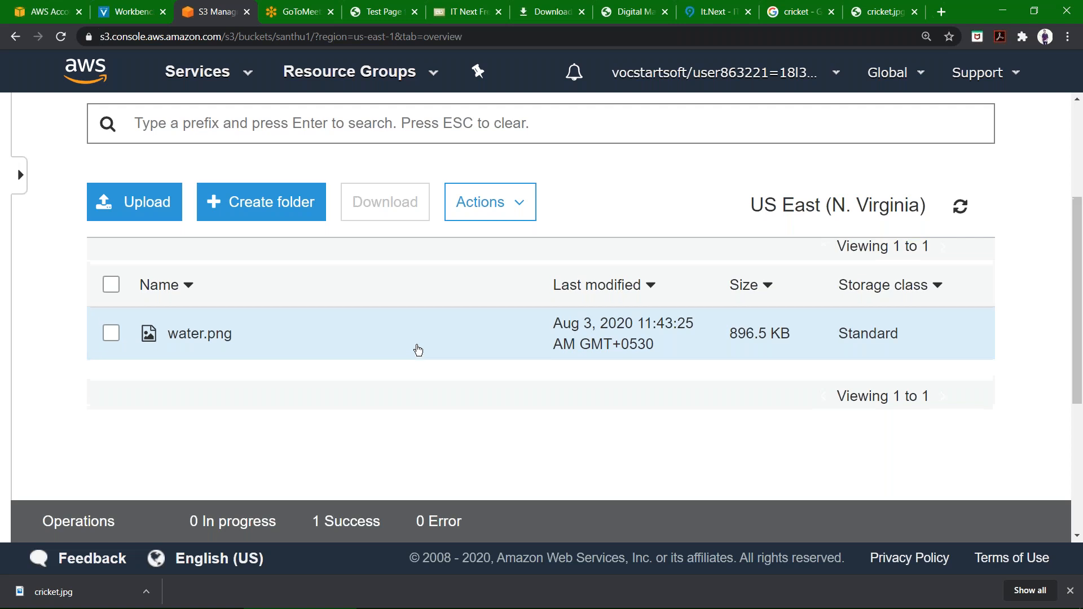
scroll(418, 350, "up", 1)
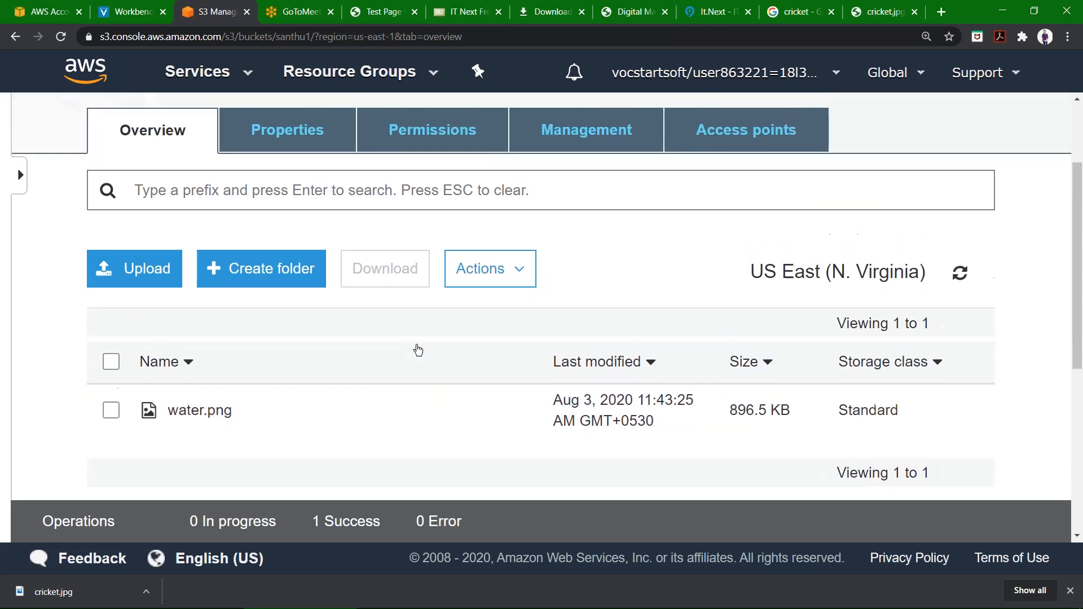
left_click(199, 411)
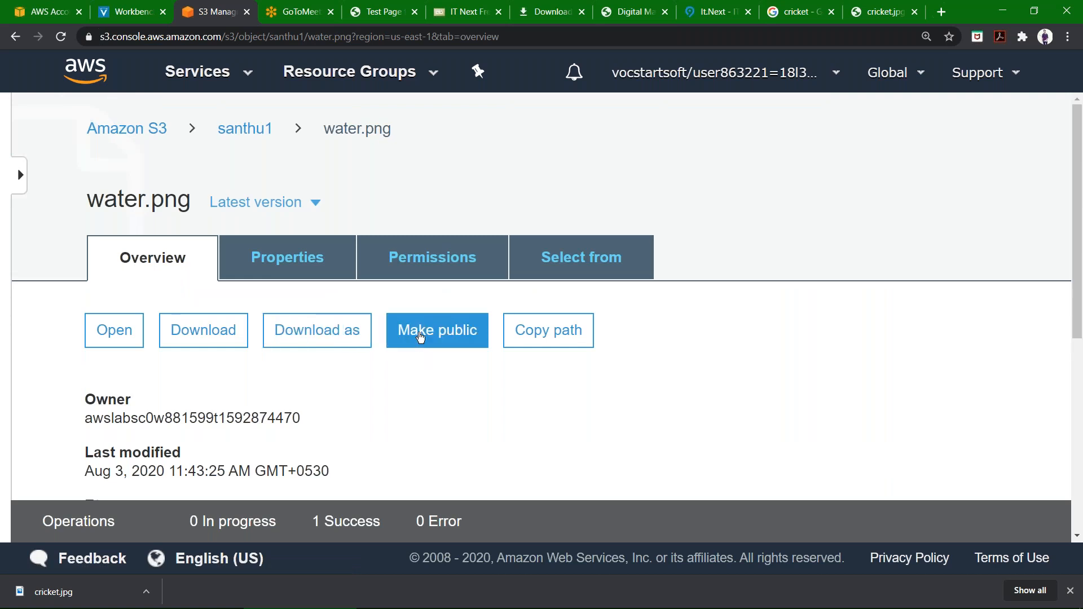
left_click(420, 335)
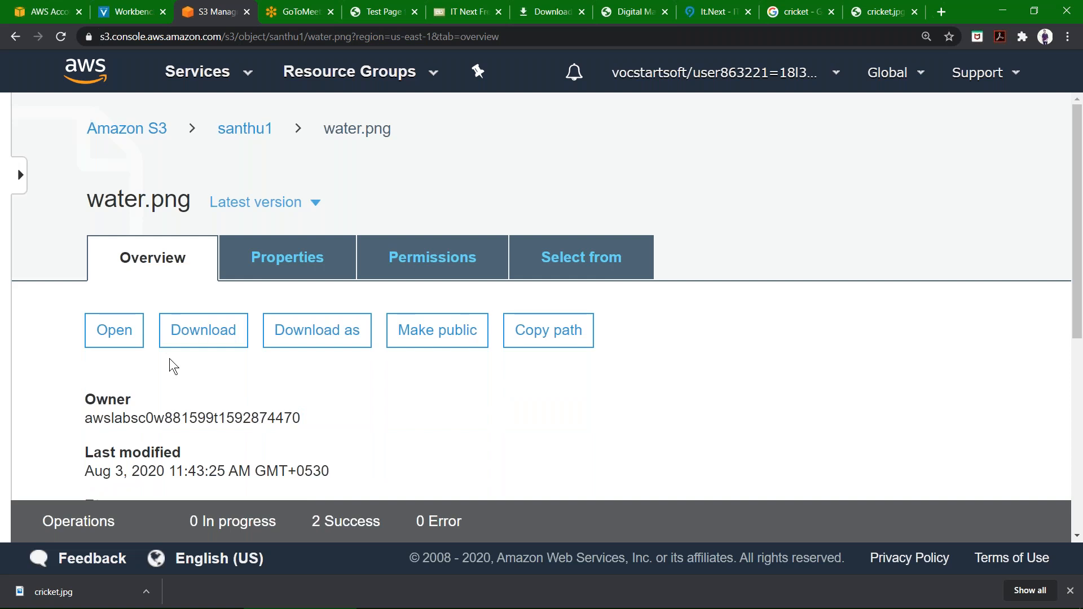
Copy water.png's object URL and load it in a new browser tab.
scroll(251, 344, "down", 5)
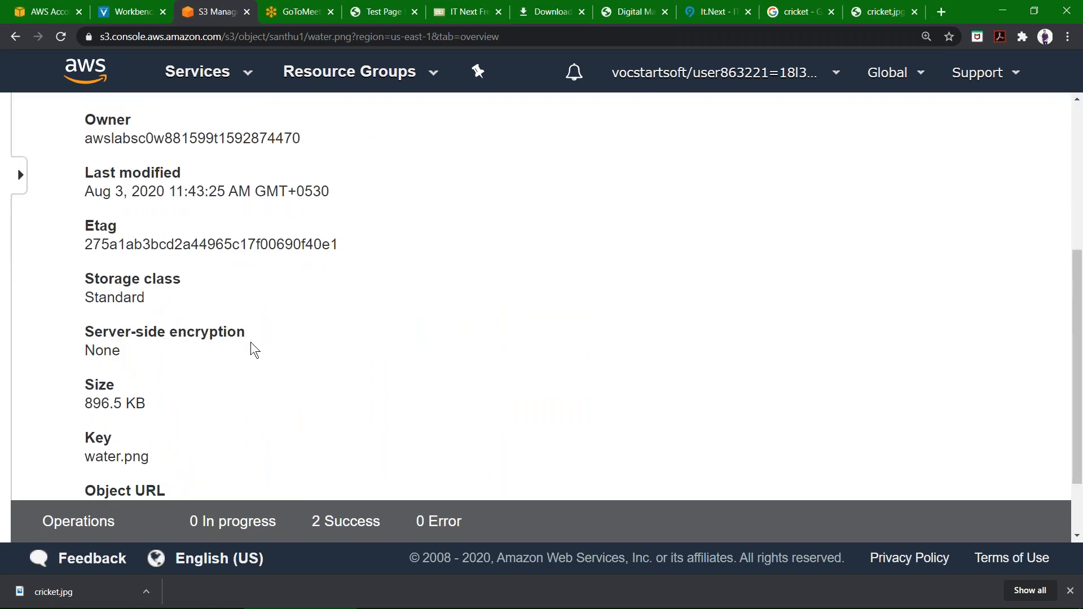
scroll(251, 350, "down", 2)
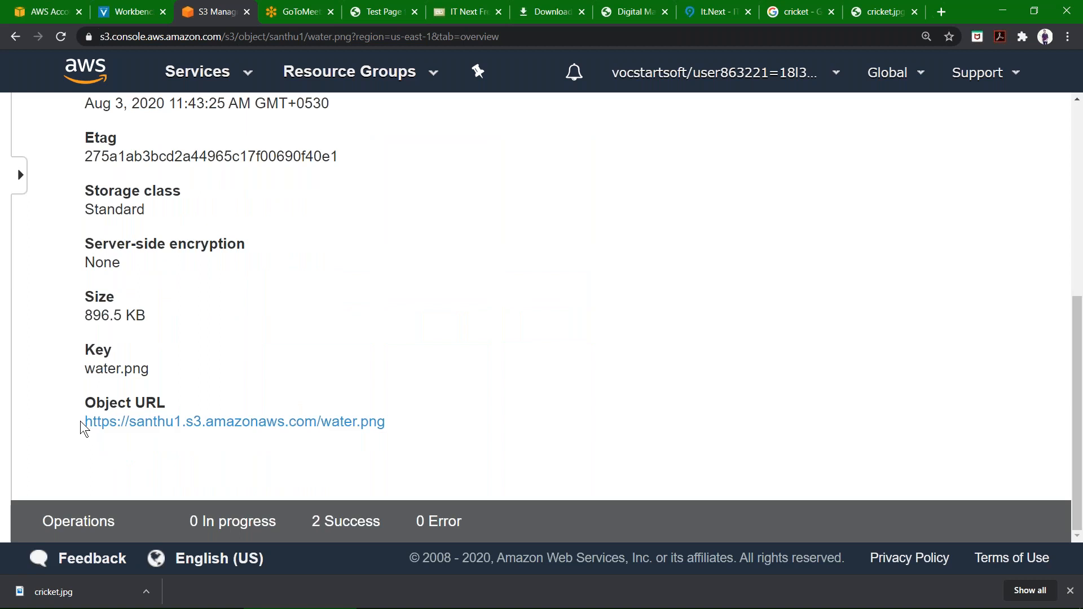
left_click_drag(83, 423, 406, 424)
key("ctrl+c")
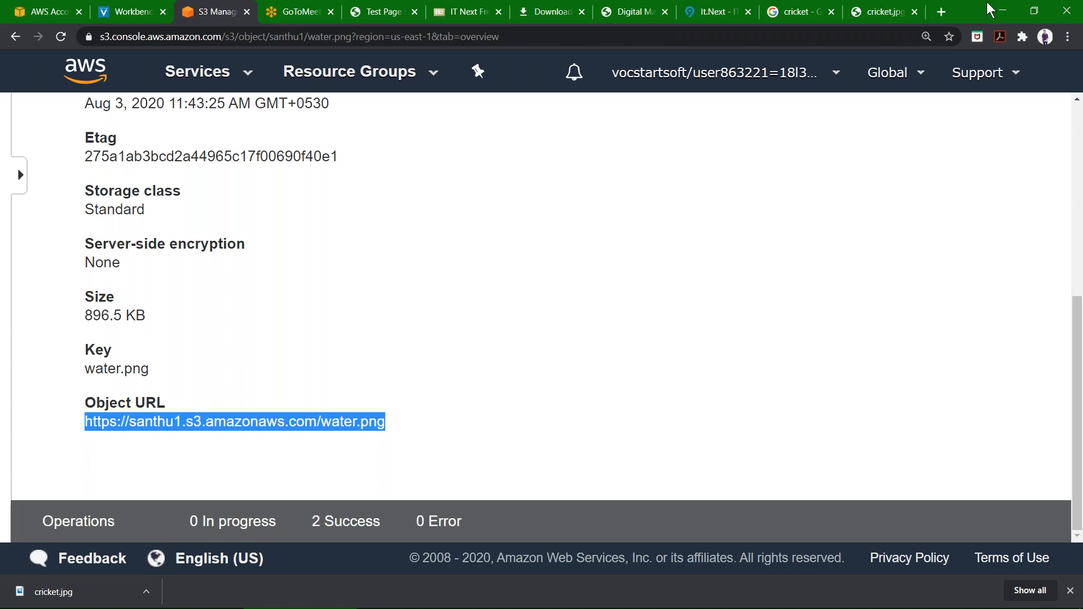
left_click(937, 16)
key("ctrl+v")
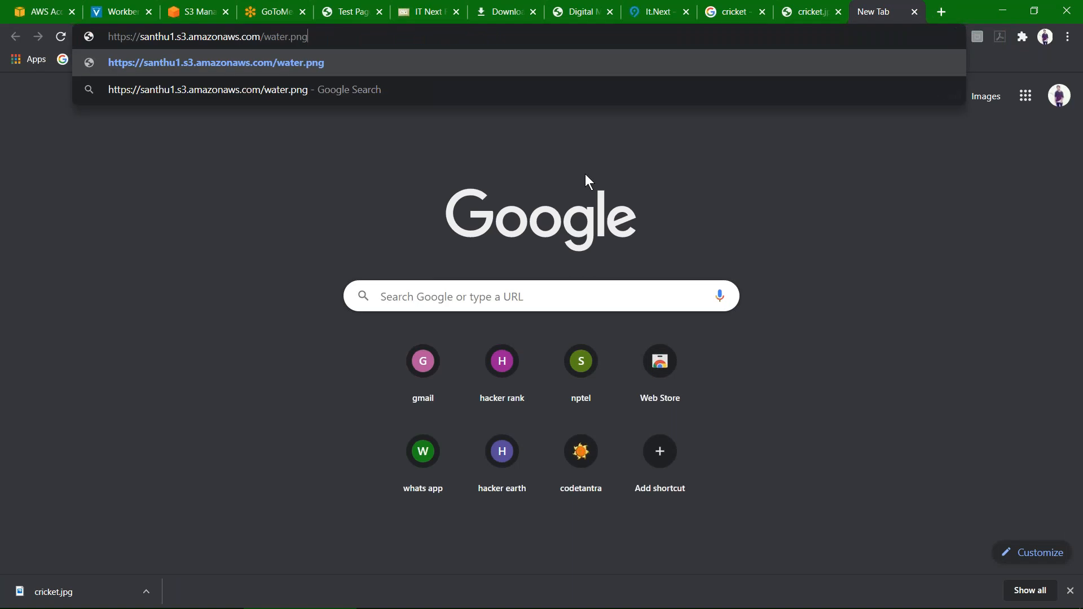
key("Return")
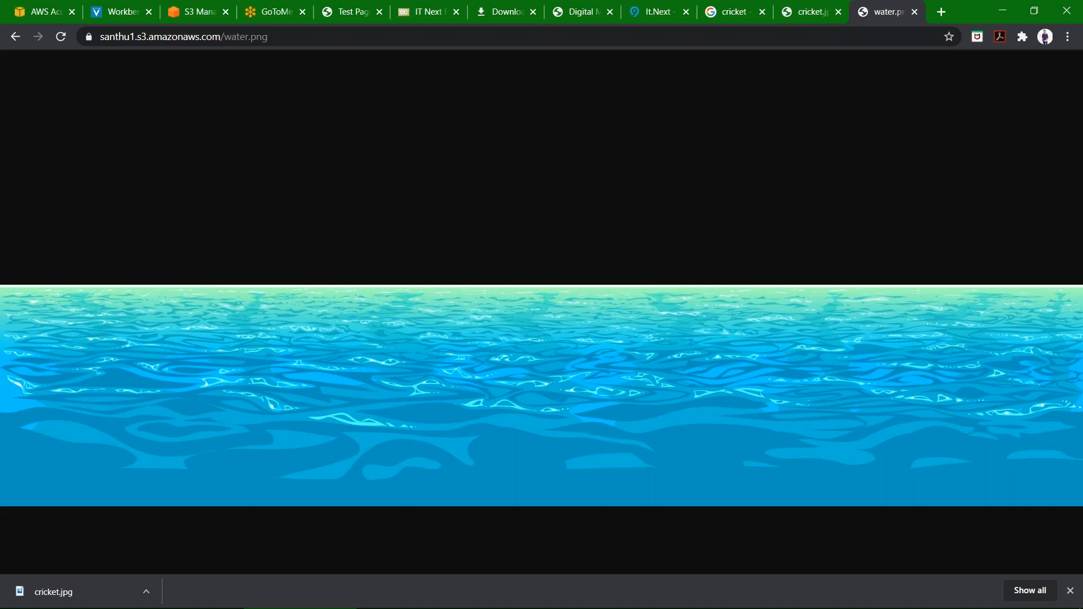
Zoom into the water.png image and scroll through it.
left_click(586, 279)
scroll(578, 353, "down", 1)
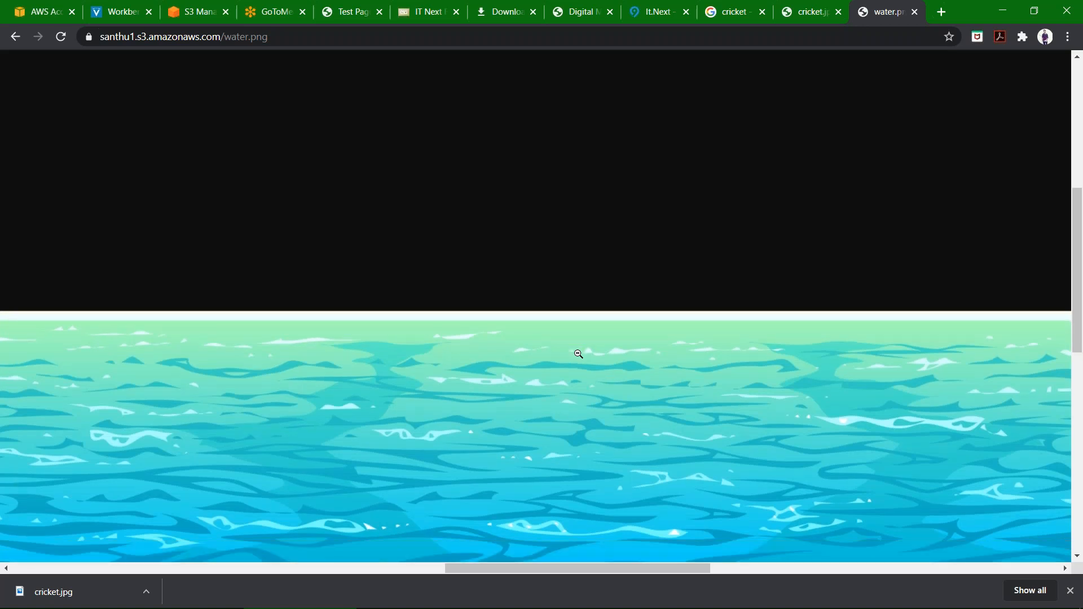
scroll(579, 353, "down", 3)
scroll(578, 354, "down", 4)
scroll(578, 354, "down", 3)
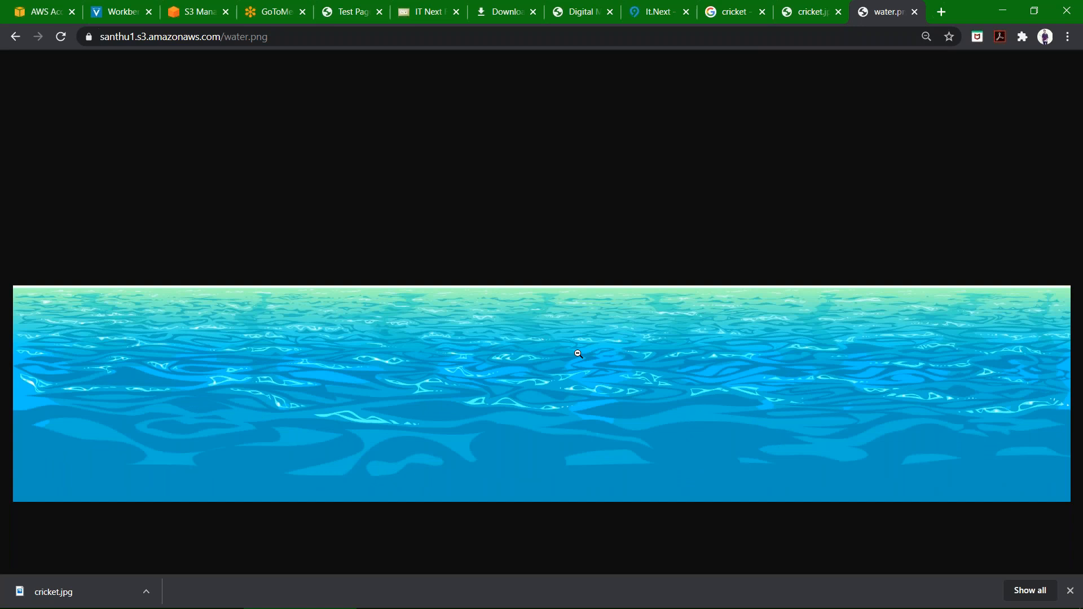
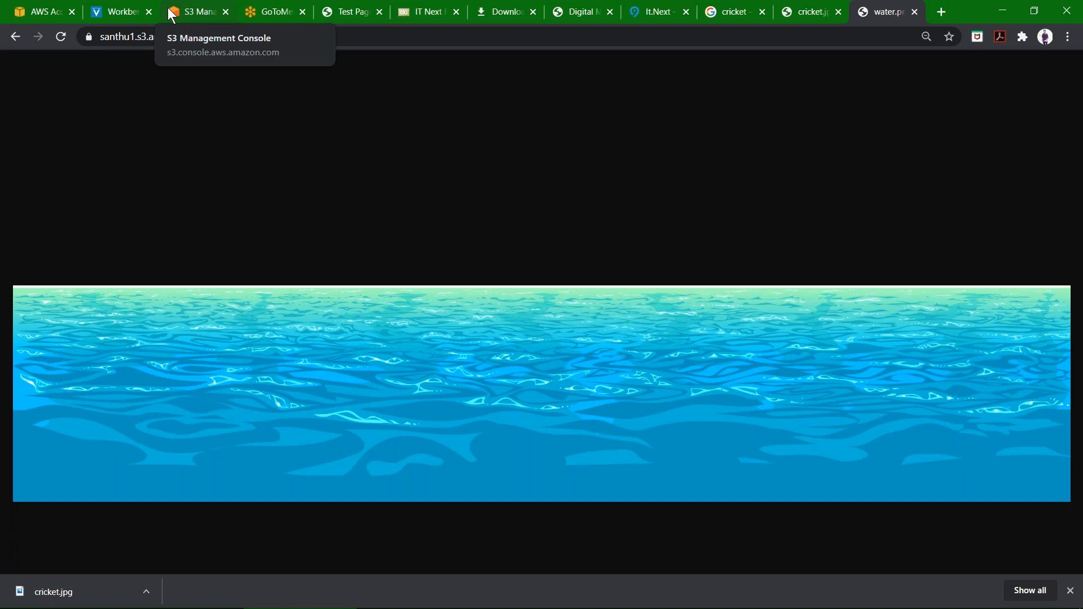
Close the extra browser tabs, keeping only AWS Account, Workbench, S3 Management Console, GoToMeeting and water.png.
left_click(379, 12)
left_click(380, 12)
left_click(380, 12)
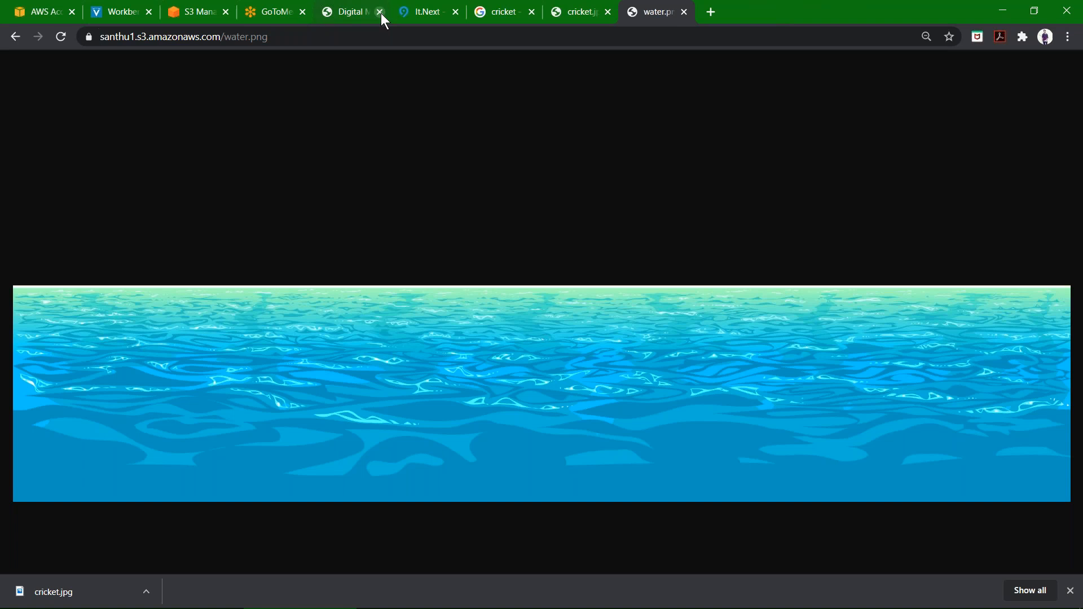
left_click(380, 12)
left_click(381, 12)
left_click(380, 12)
left_click(381, 12)
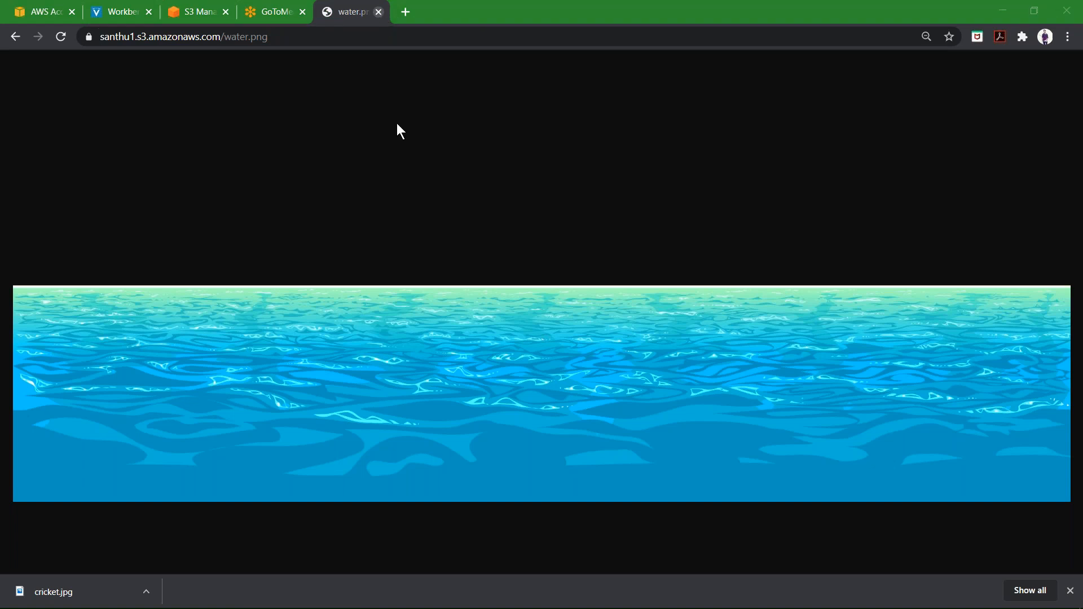
Launch Notepad from the Windows search and maximize its window.
key("super+s")
type("note")
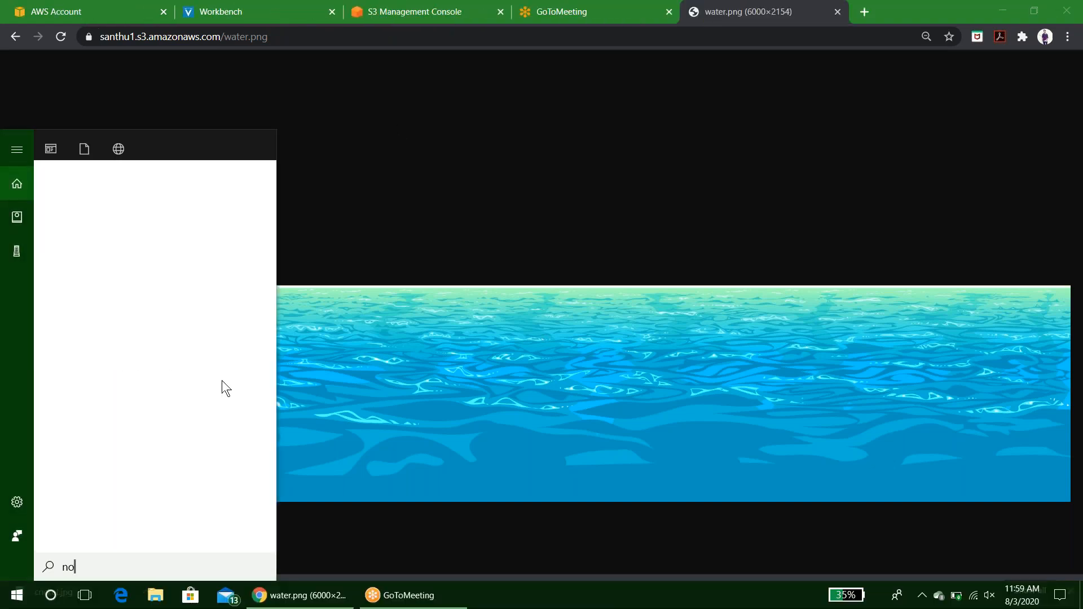
key("Return")
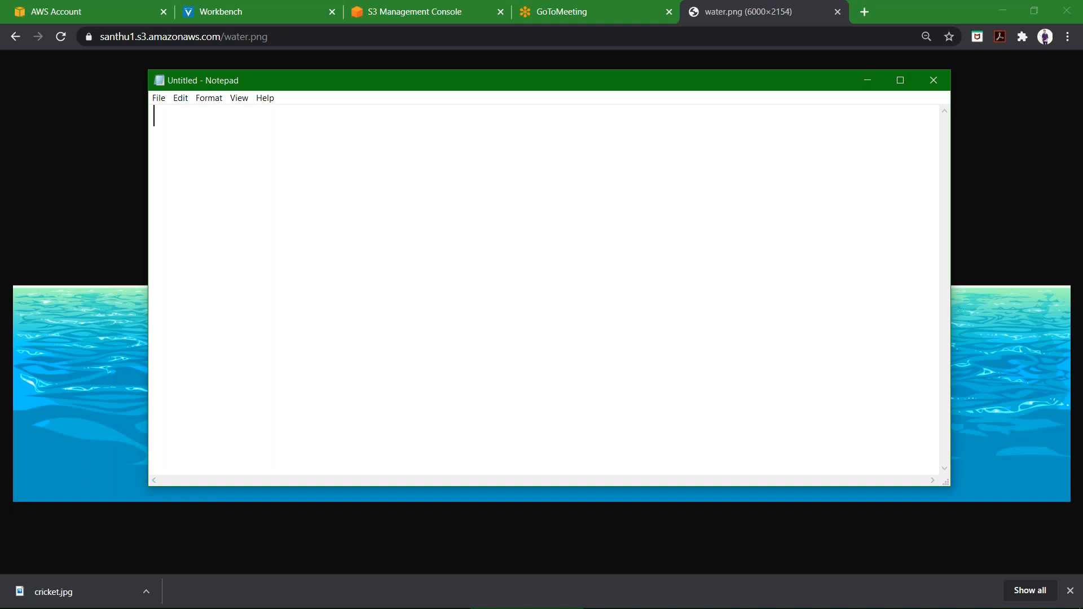
left_click(900, 80)
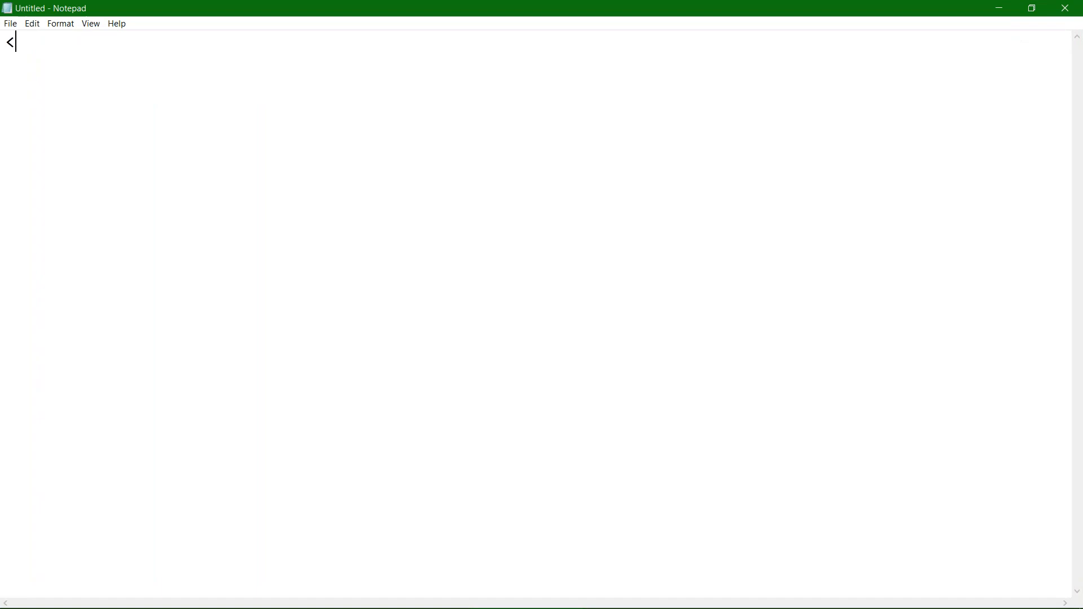
Open the aws_html text file from the Desktop's files folder.
key("BackSpace")
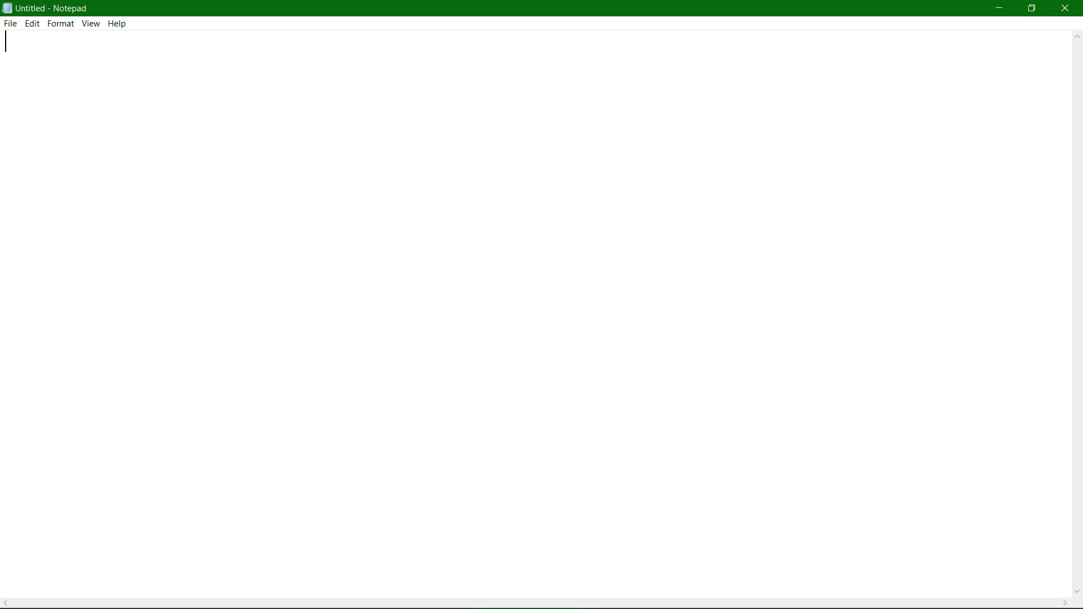
key("ctrl+o")
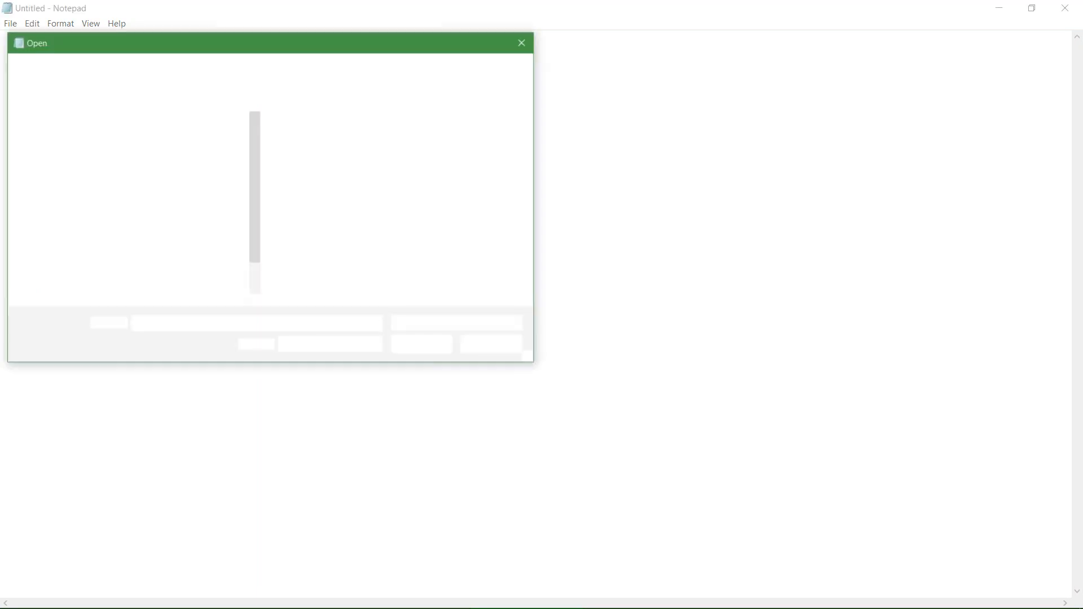
scroll(145, 218, "down", 1)
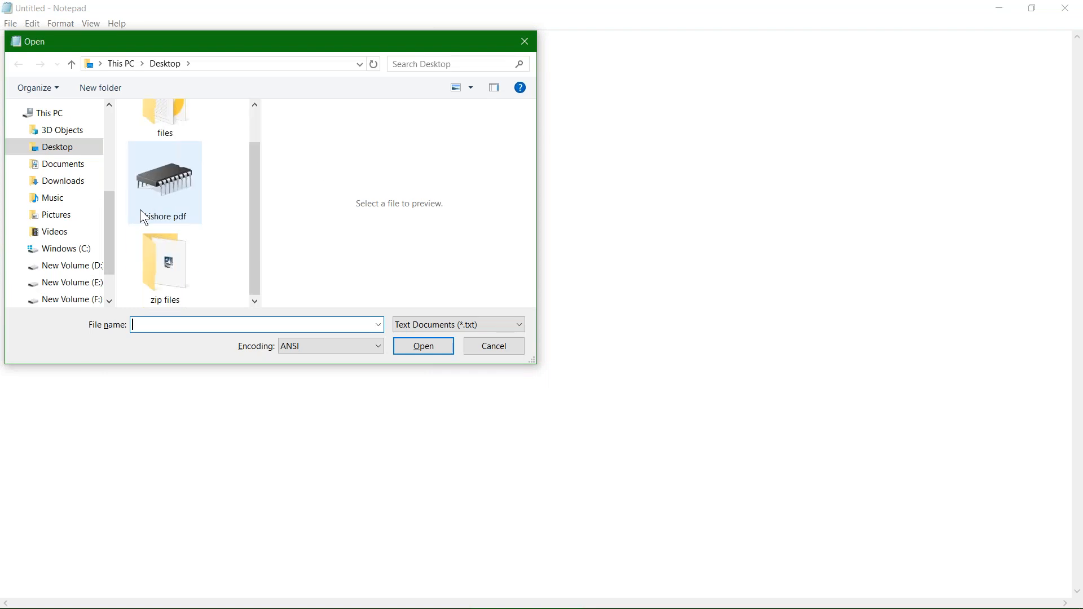
scroll(145, 217, "up", 1)
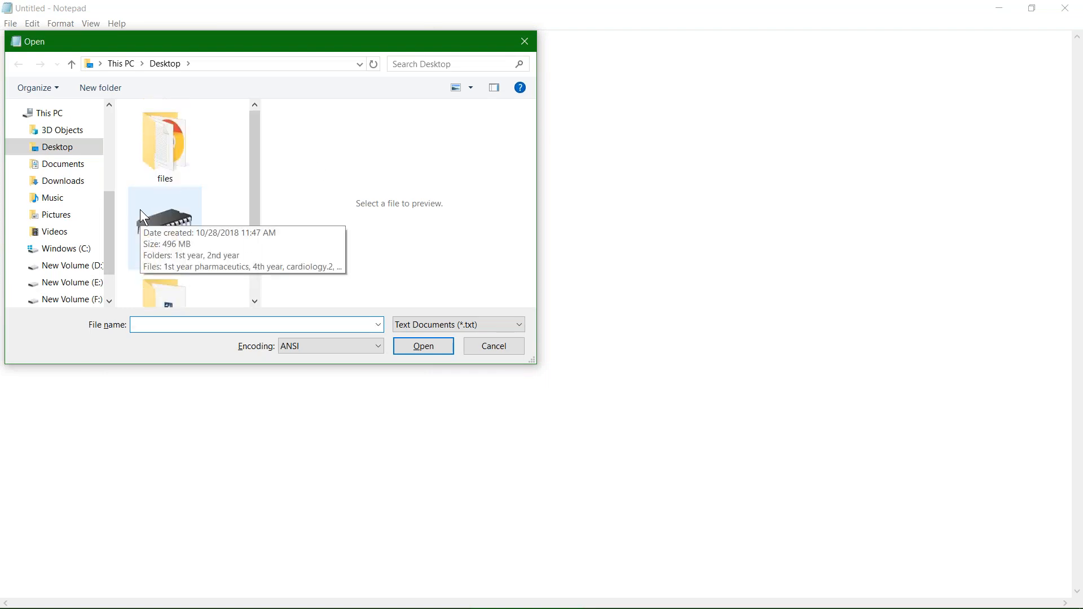
double_click(134, 152)
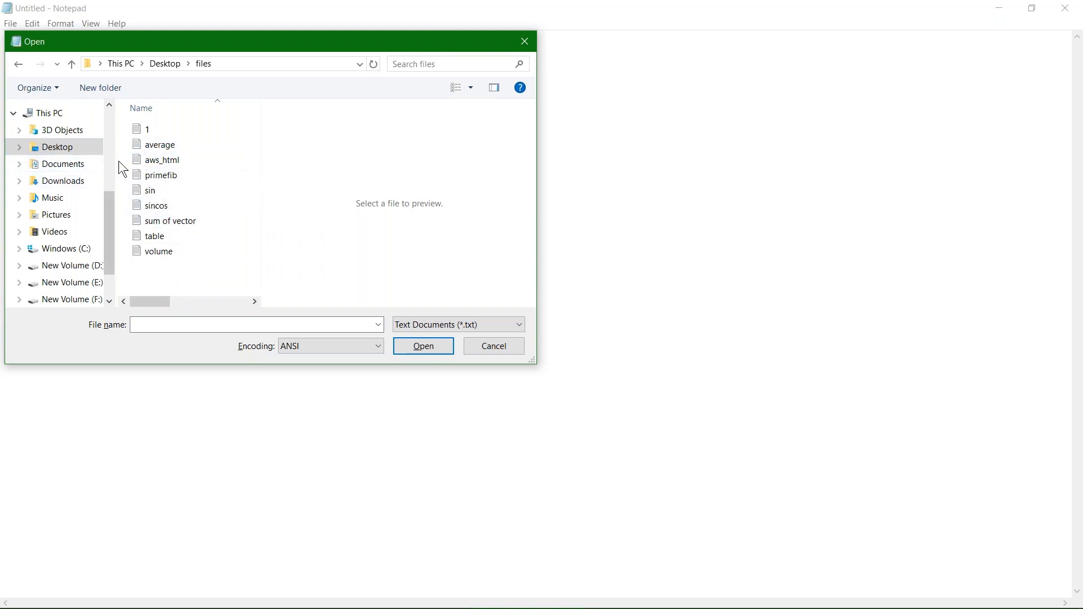
double_click(159, 162)
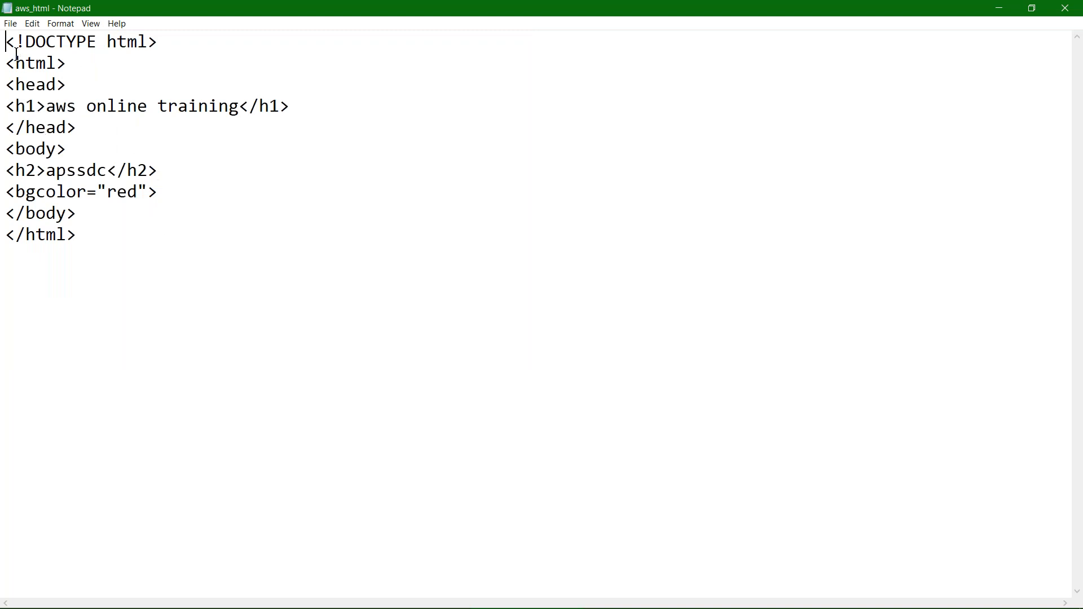
Save the HTML code under the new name aws1.html in the same files folder.
key("ctrl+a")
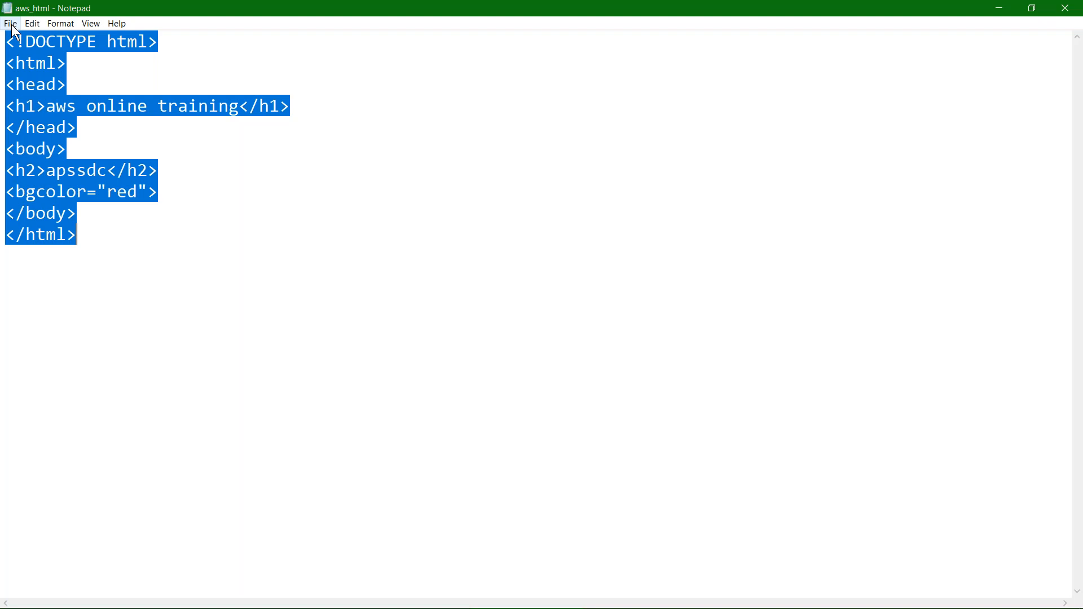
left_click(12, 26)
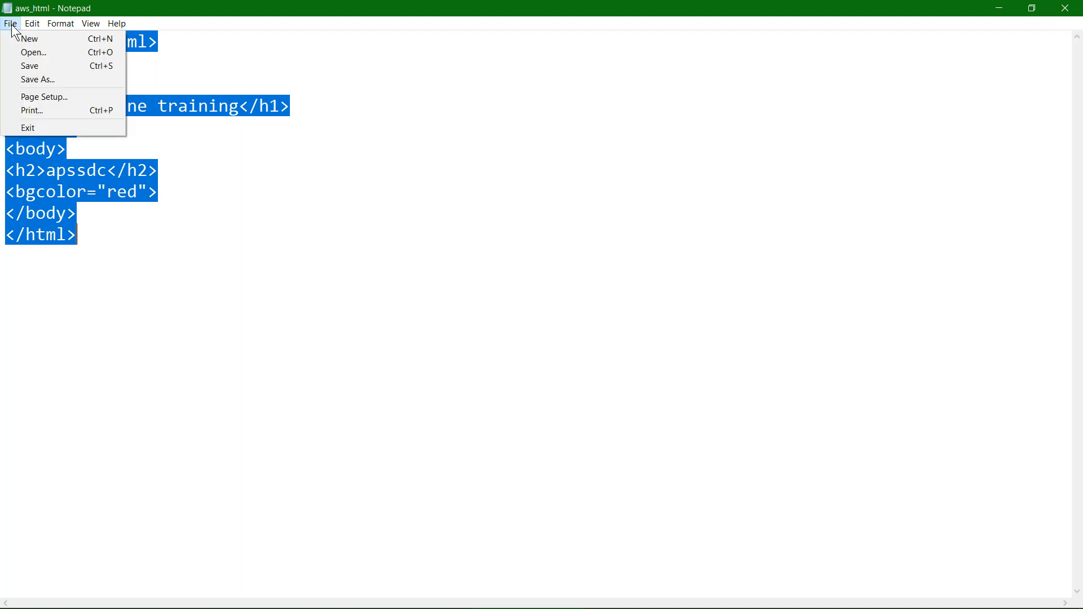
left_click(47, 80)
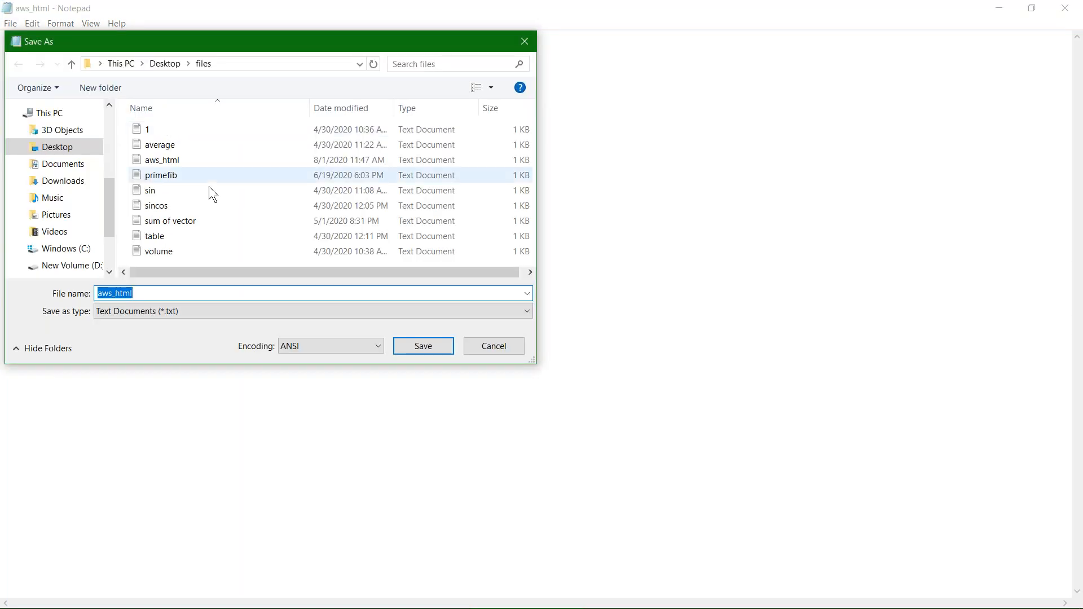
left_click(148, 291)
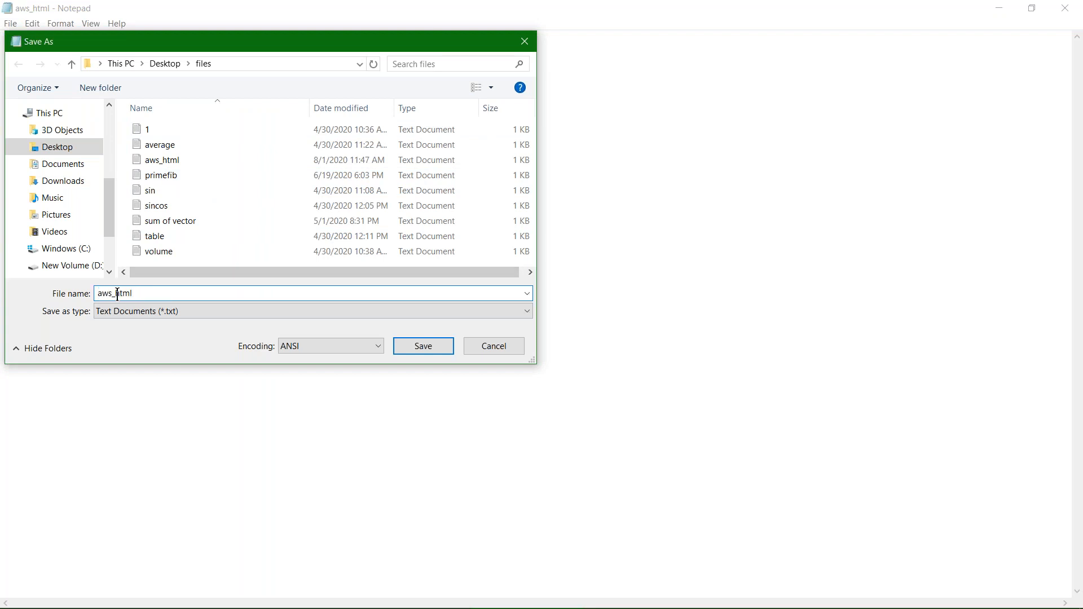
key("BackSpace")
key("BackSpace")
type(".h")
left_click(112, 293)
type("1")
left_click(438, 347)
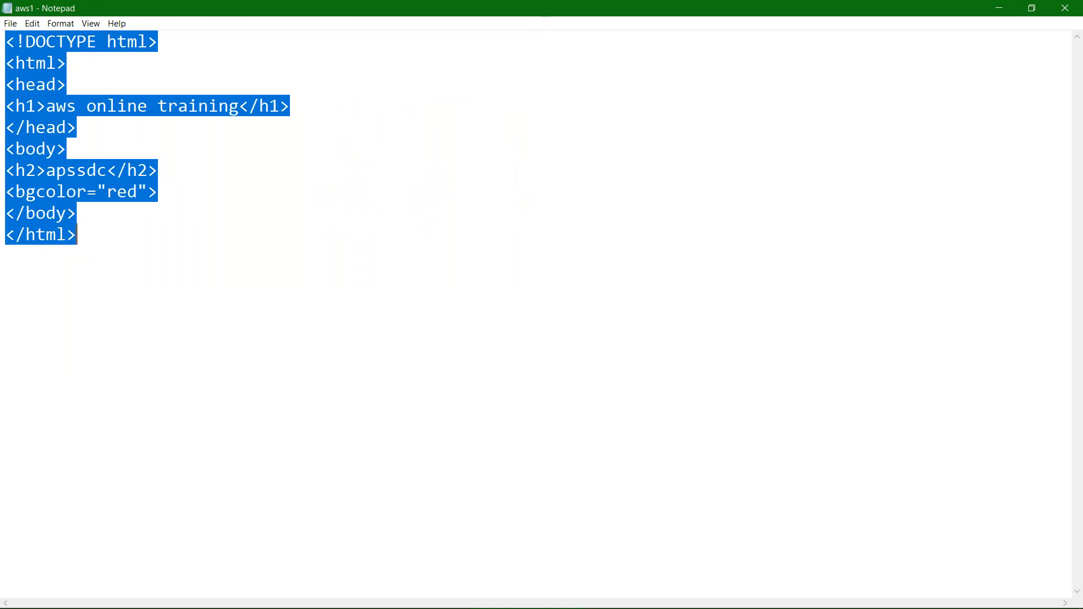
Switch back to the browser's S3 Management Console and return to the santhu1 bucket's object list.
mouse_move(446, 598)
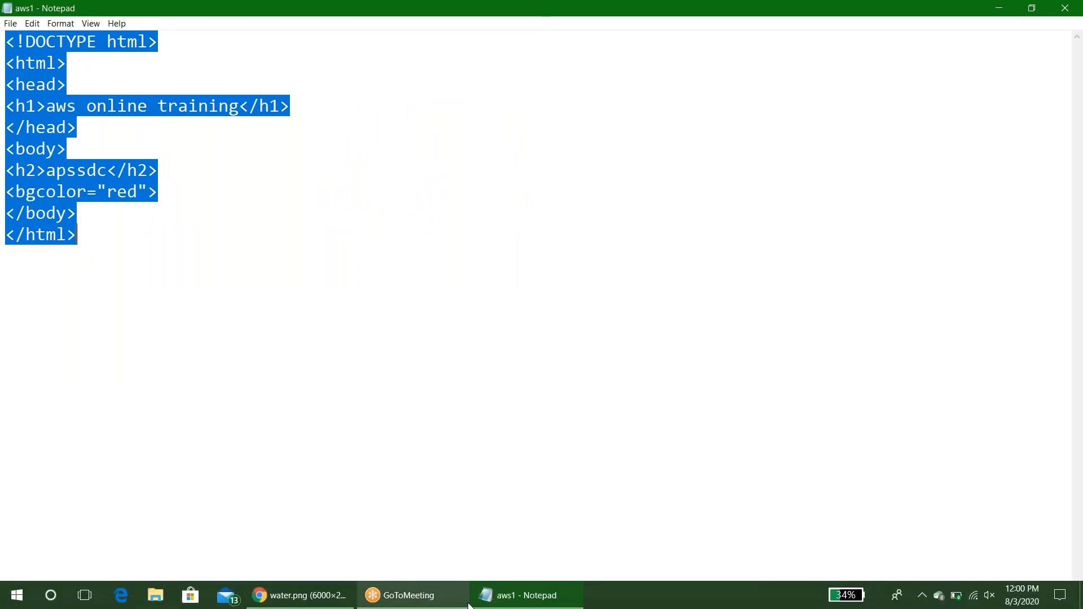
left_click(335, 600)
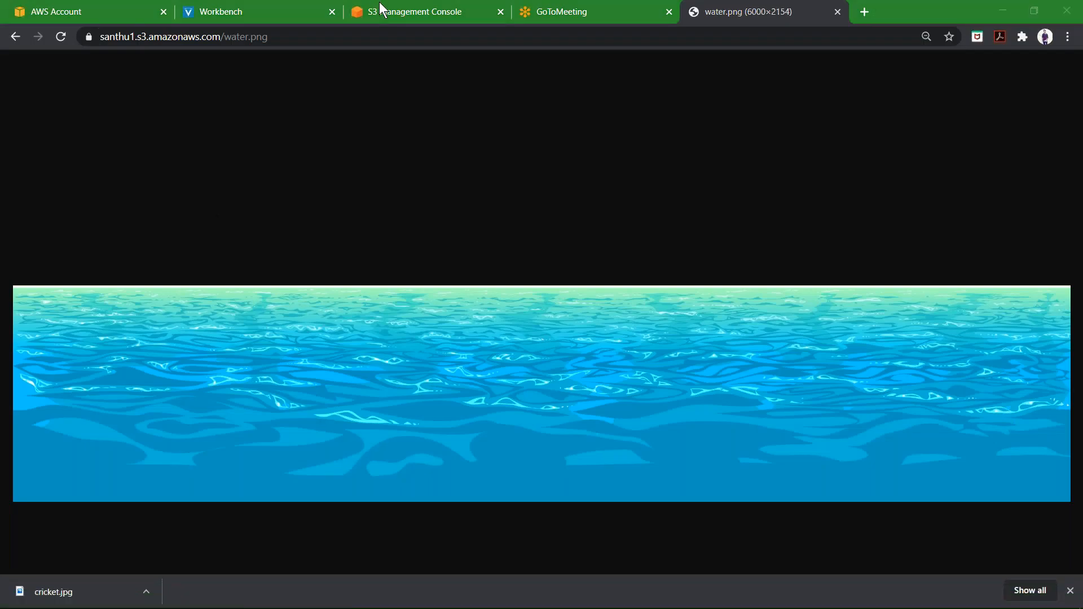
left_click(381, 8)
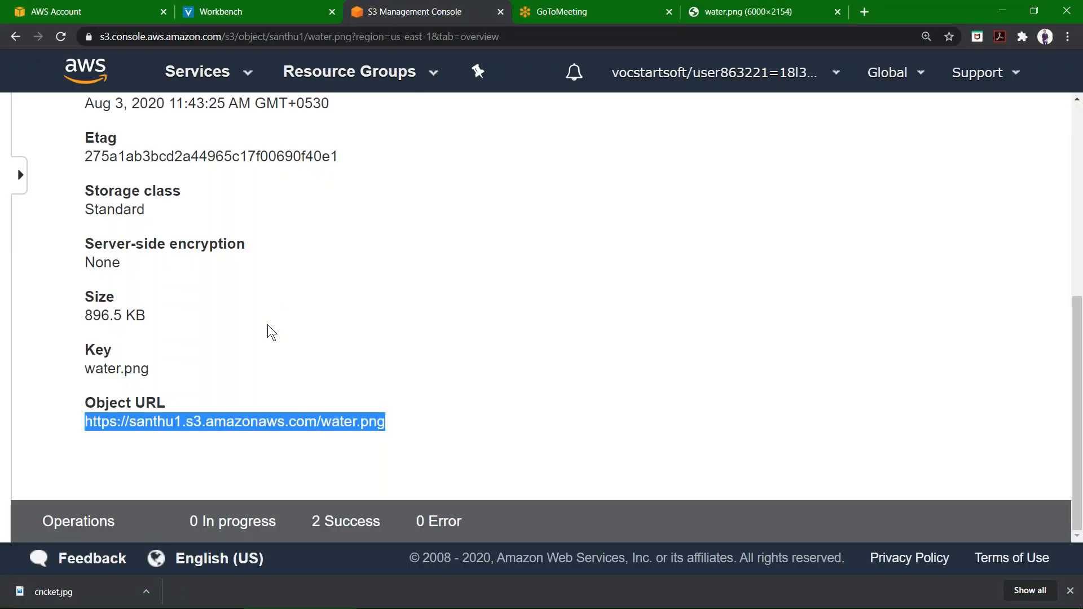
left_click(271, 333)
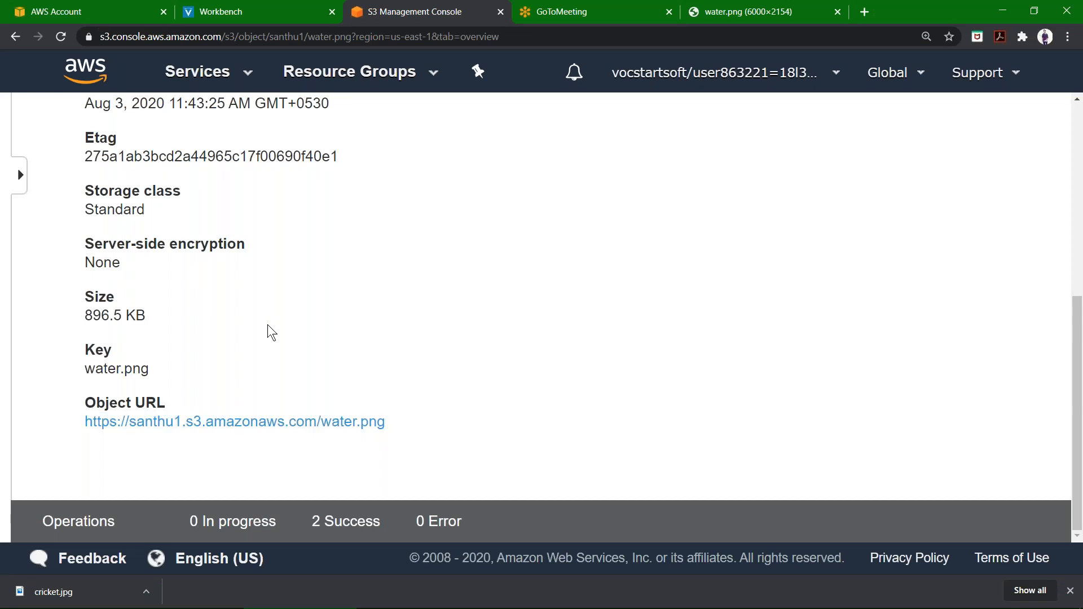
scroll(270, 333, "up", 6)
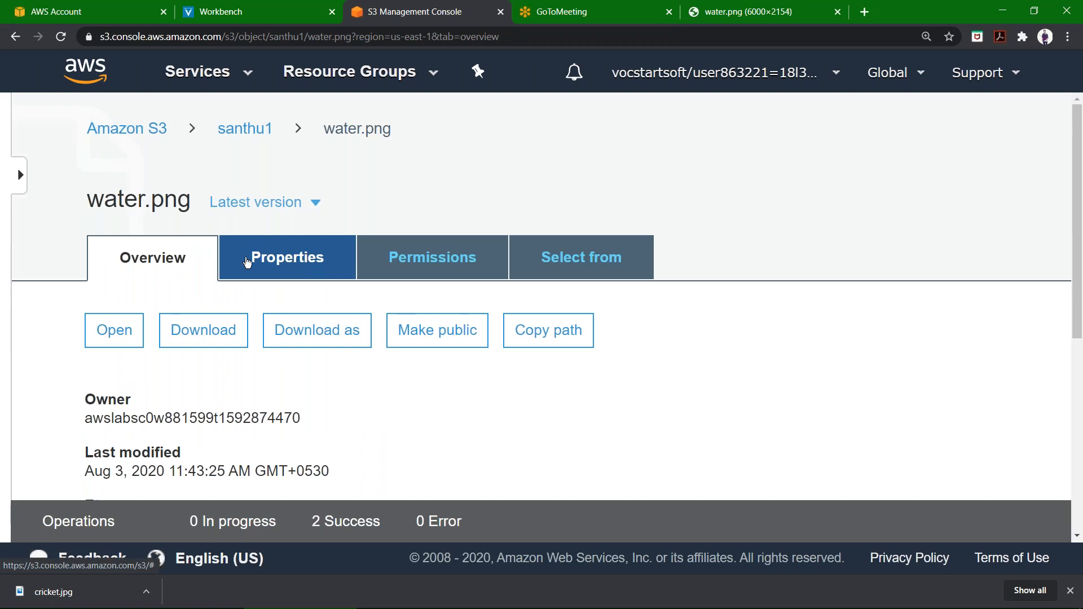
left_click(244, 130)
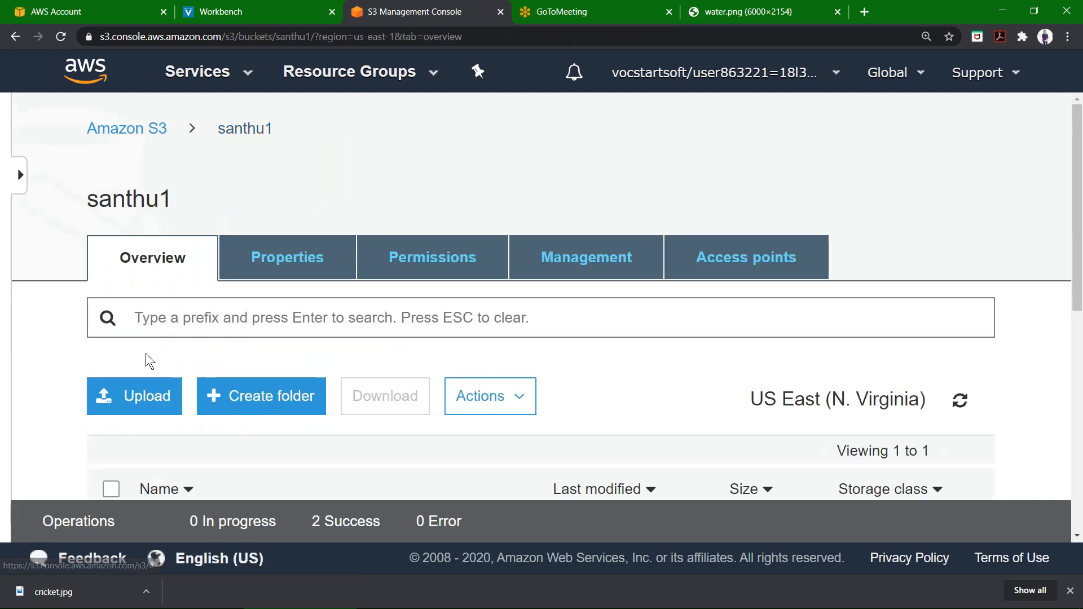
Upload aws1.html from the Desktop's files folder into the santhu1 bucket.
left_click(140, 411)
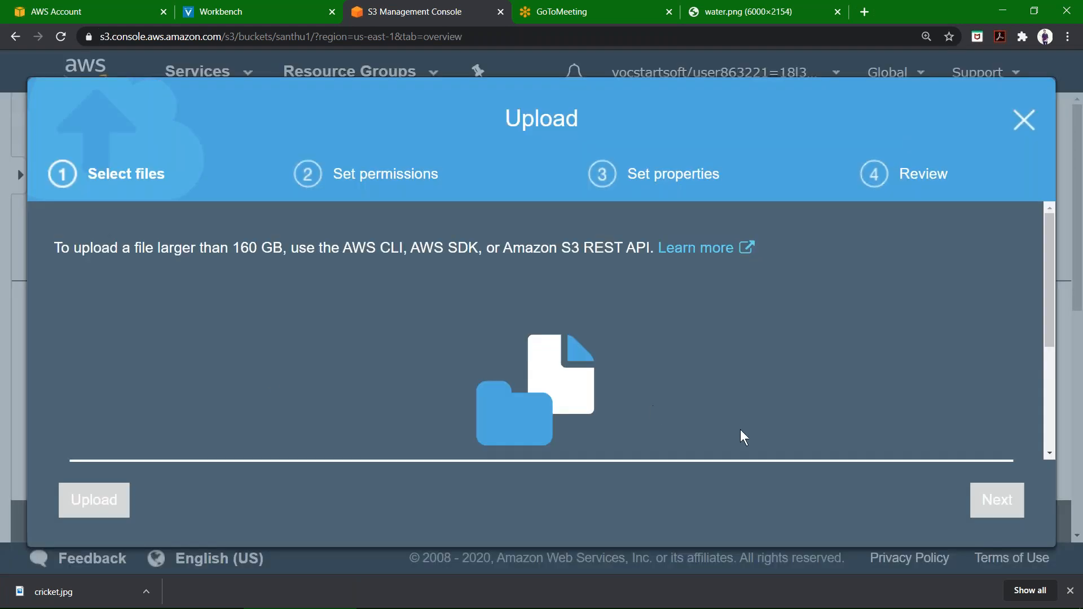
scroll(468, 396, "down", 3)
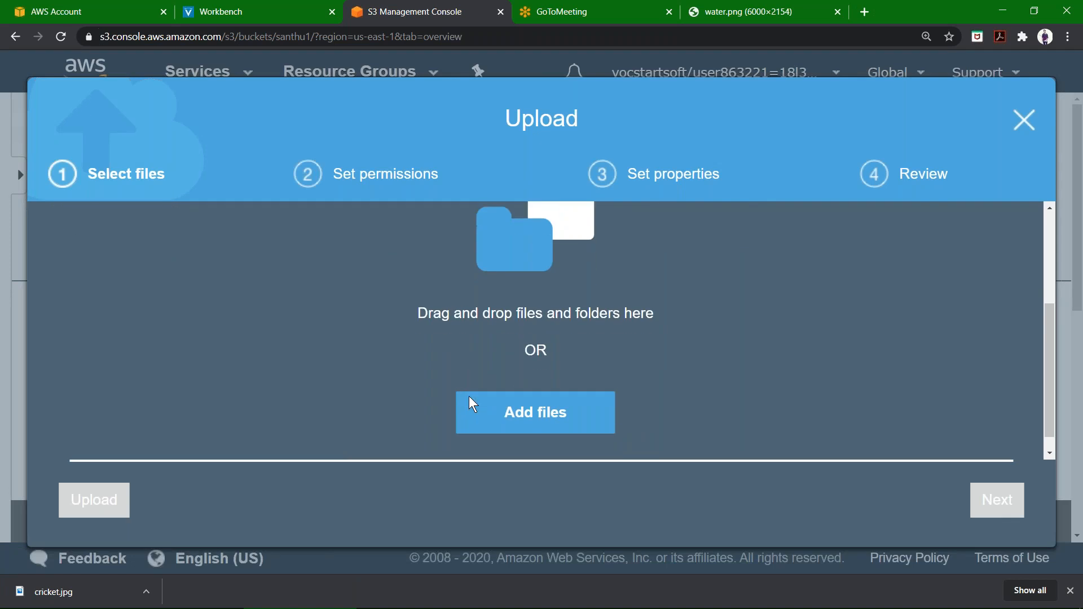
left_click(502, 408)
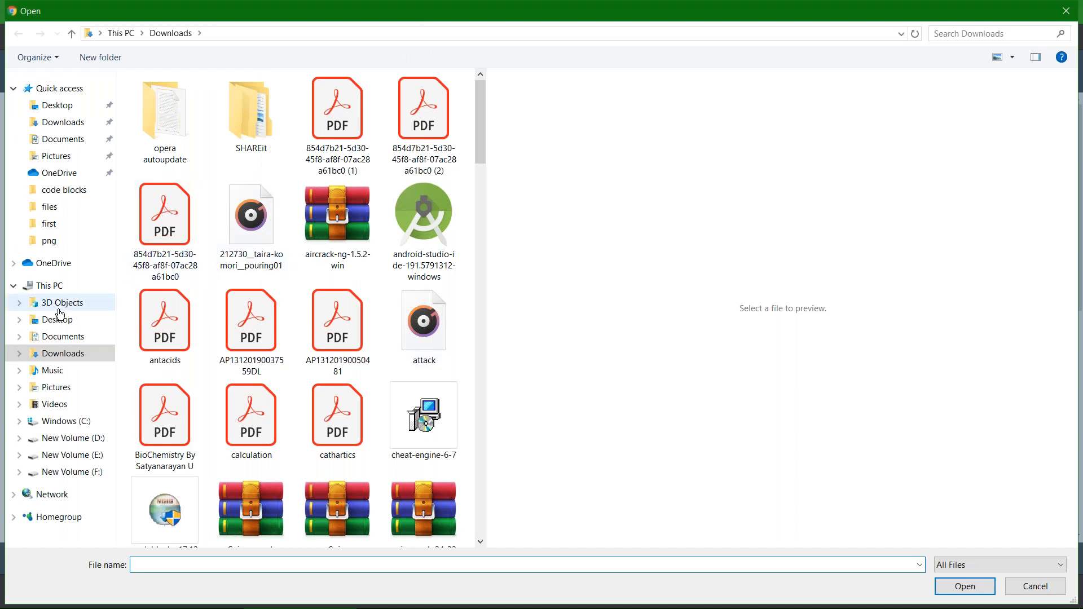
left_click(1065, 13)
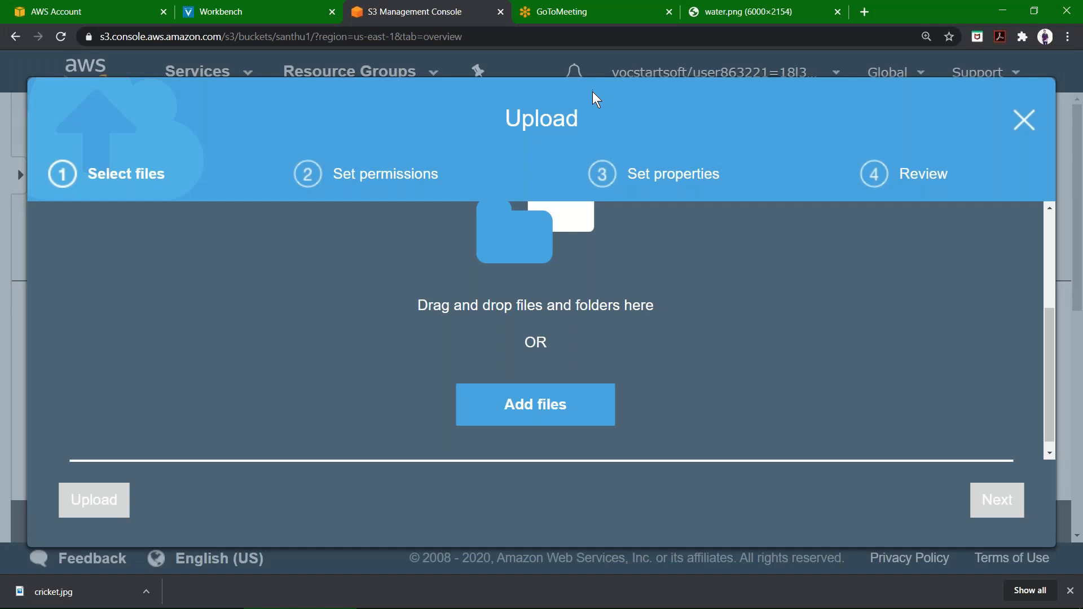
left_click(508, 391)
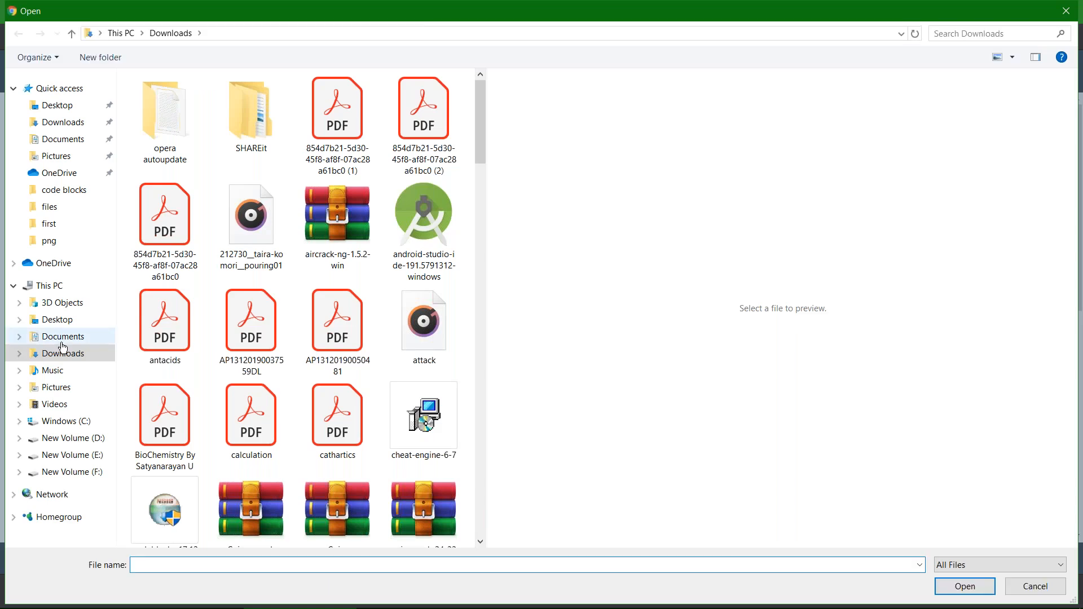
left_click(59, 324)
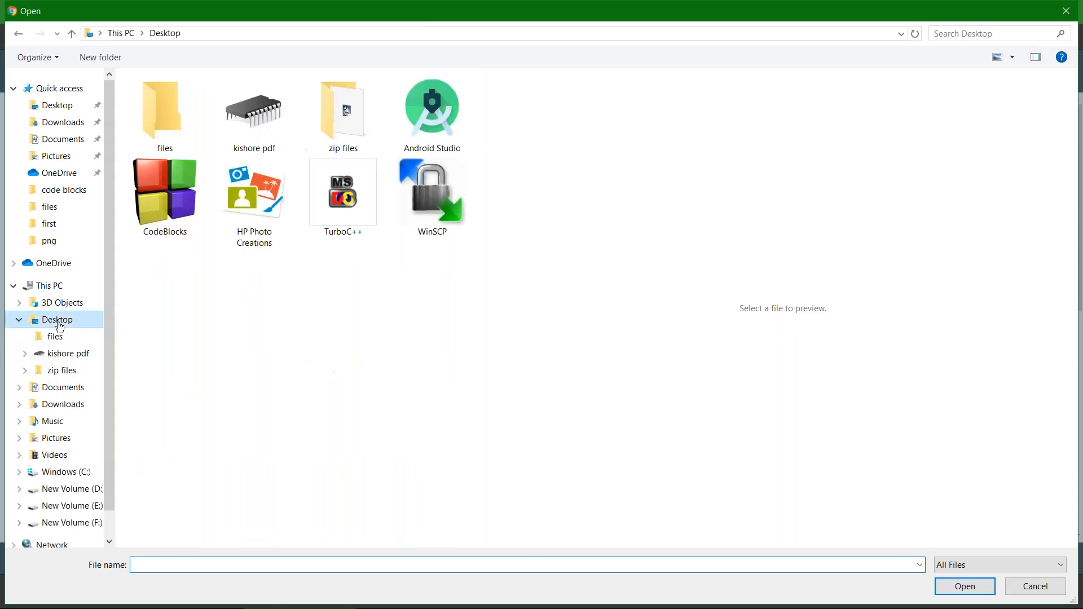
double_click(148, 122)
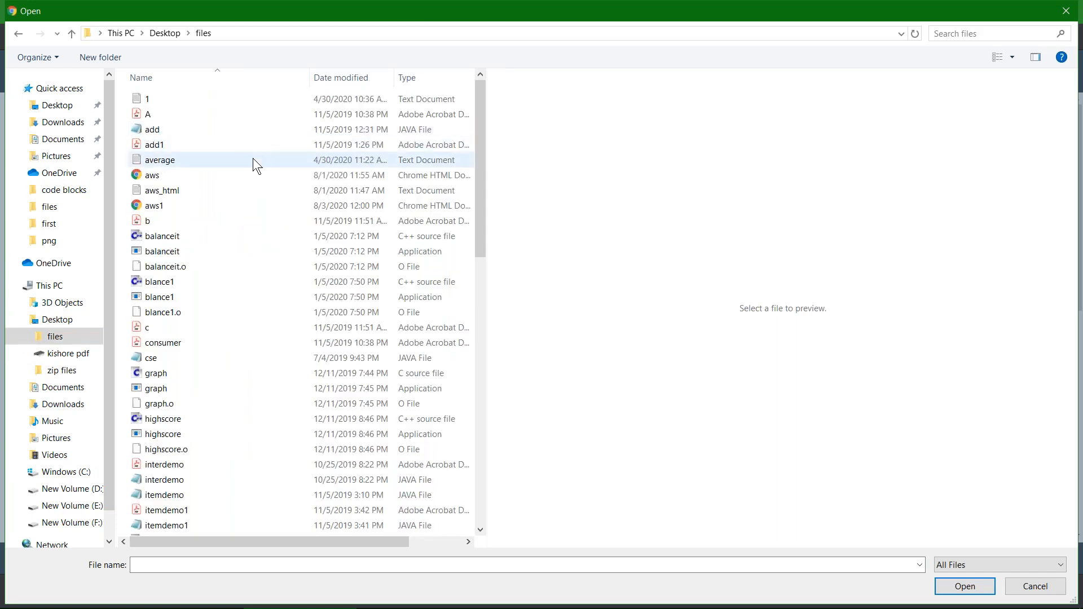
double_click(238, 203)
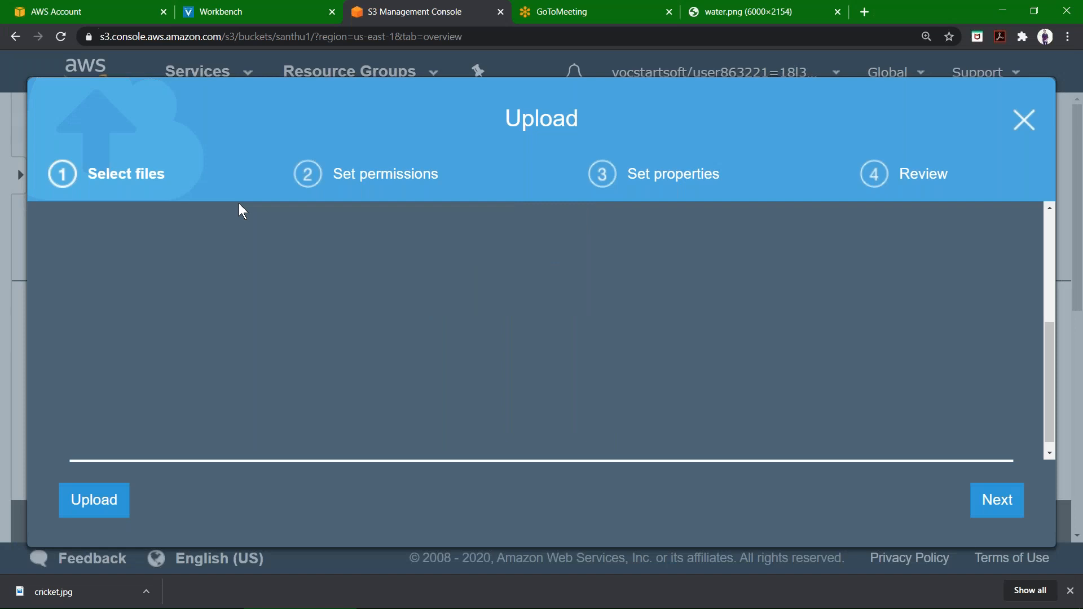
scroll(323, 378, "up", 2)
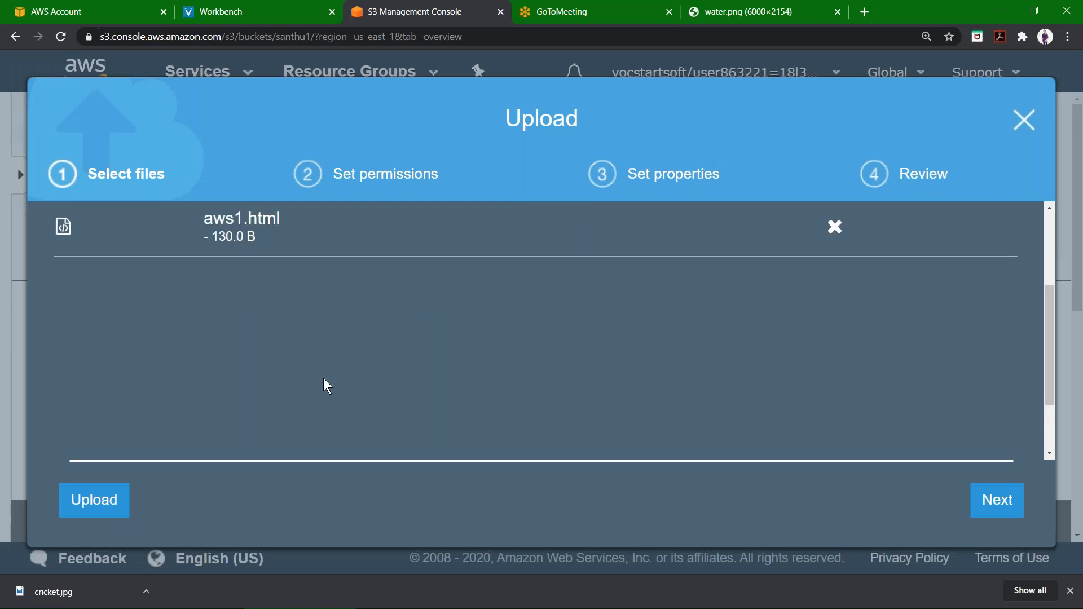
scroll(323, 377, "down", 5, "ctrl")
scroll(323, 378, "down", 3, "ctrl")
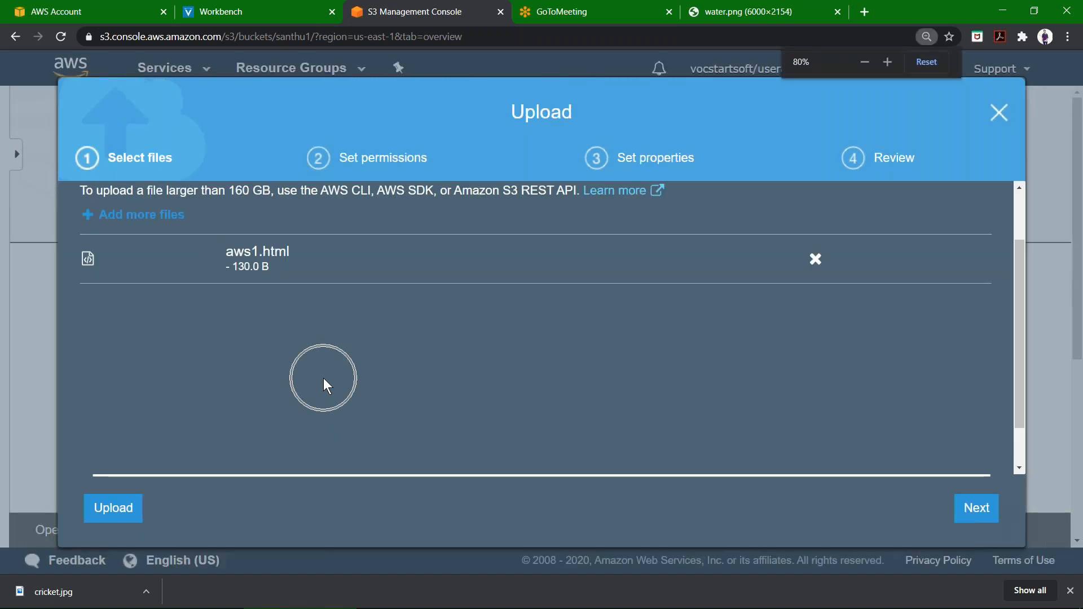
scroll(323, 378, "up", 1, "ctrl")
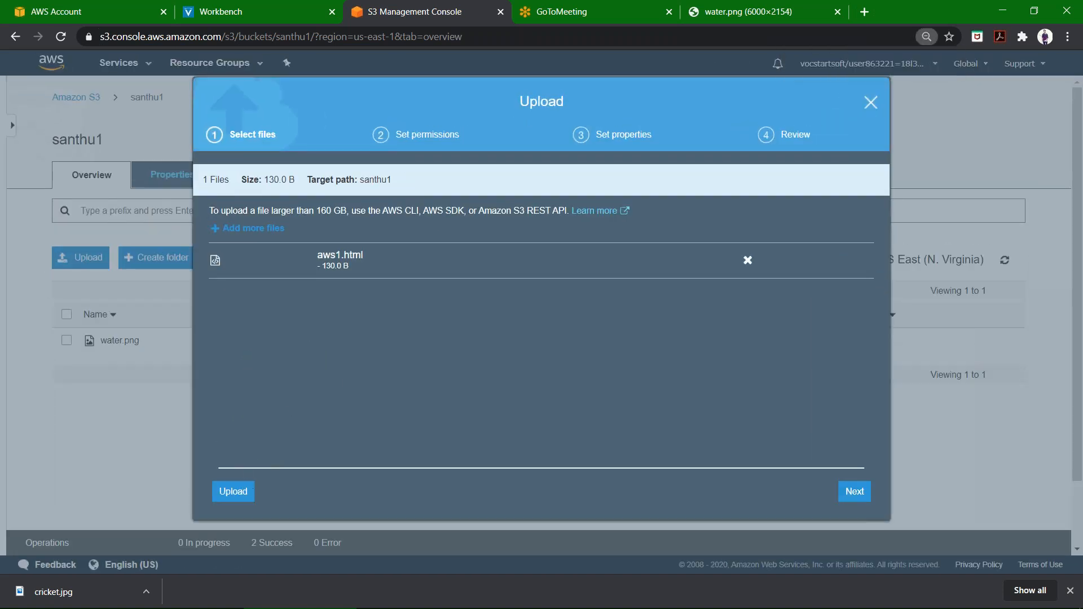
left_click(240, 492)
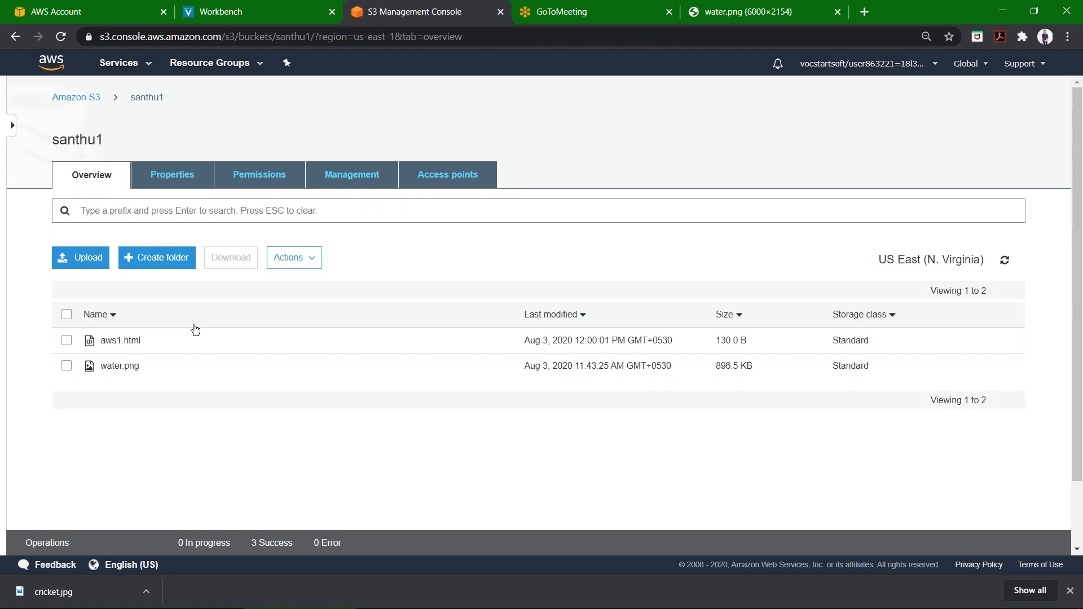
key("ctrl+plus")
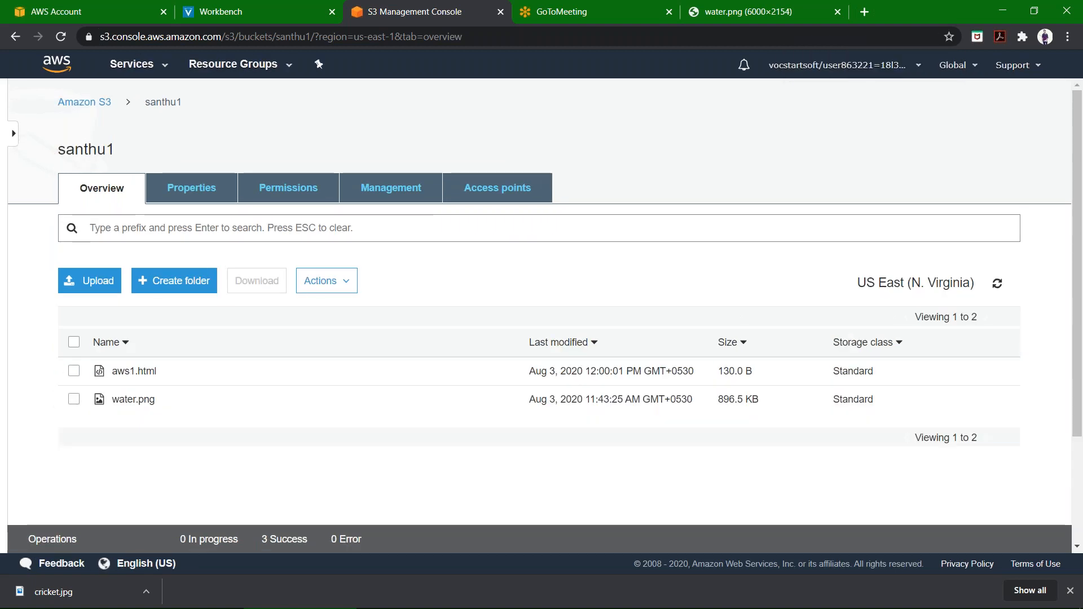
Open the aws1.html object in the santhu1 bucket and make it public.
key("ctrl+plus")
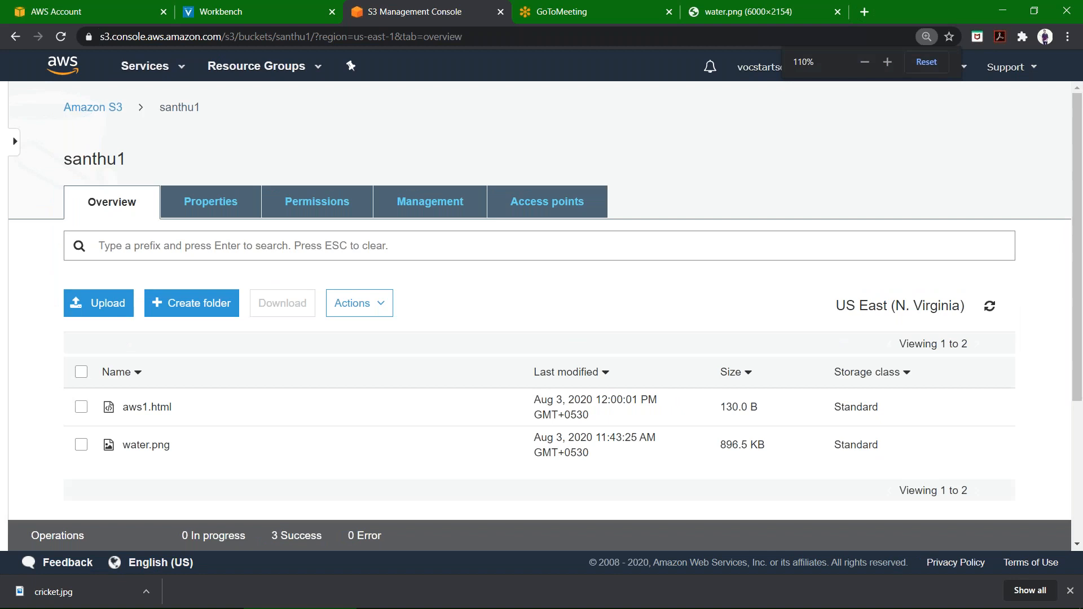
left_click(157, 412)
scroll(540, 304, "down", 2)
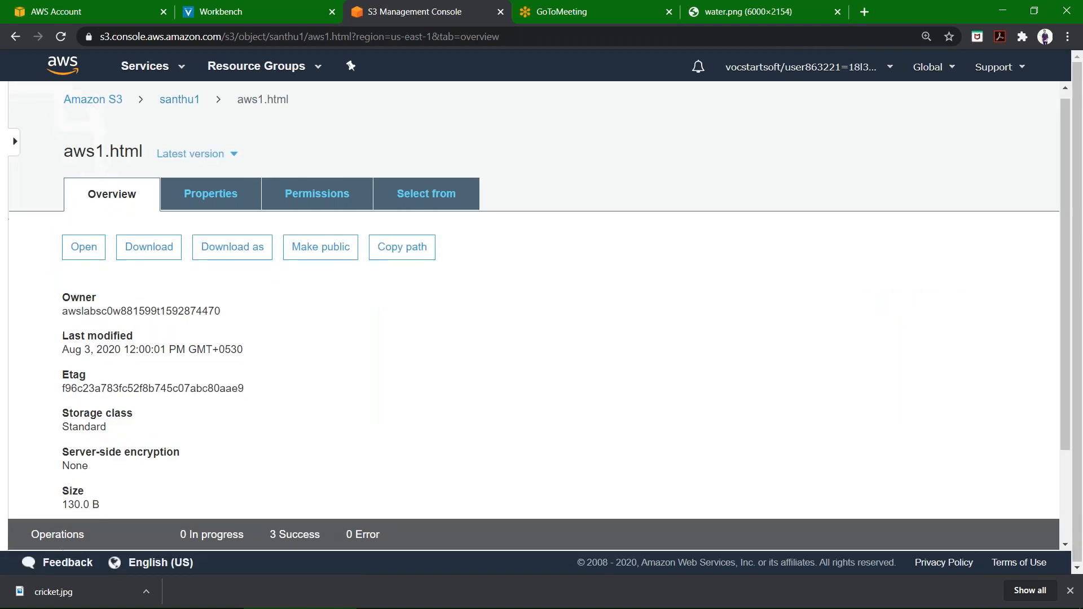
scroll(306, 239, "up", 2)
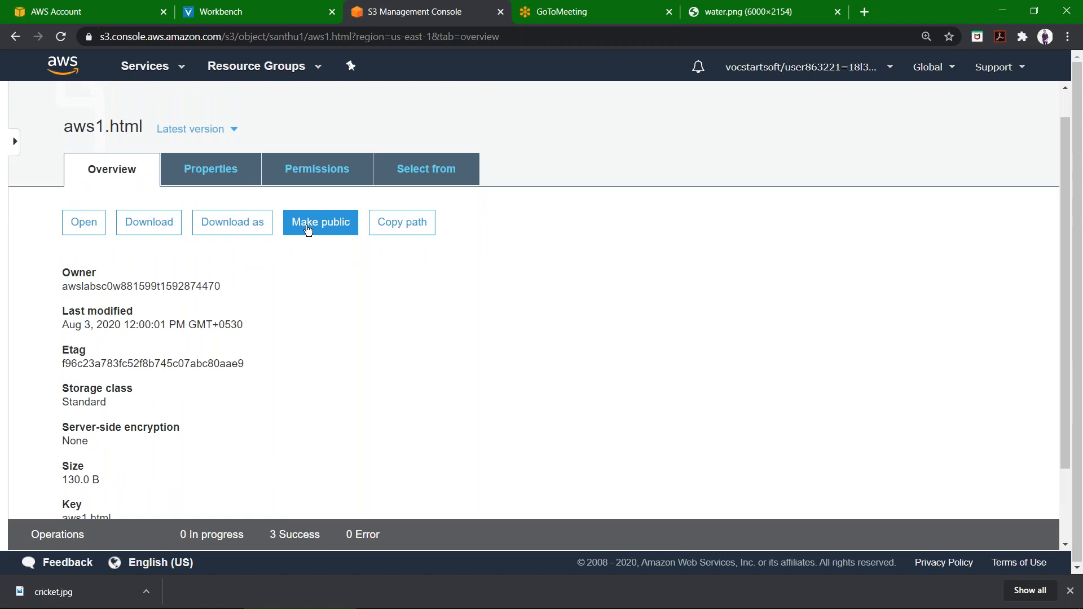
left_click(308, 226)
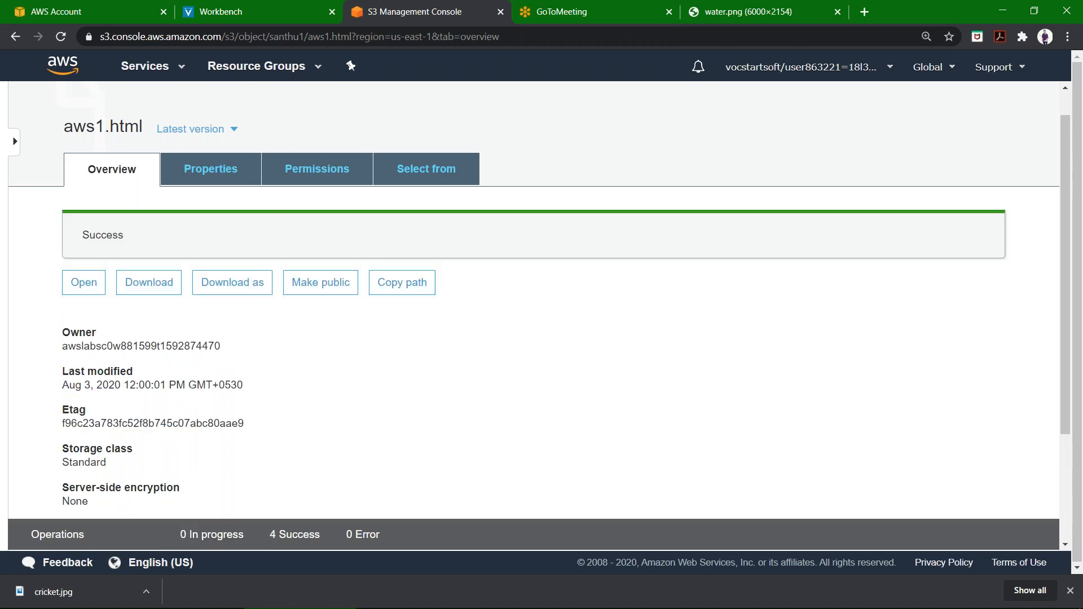
Copy aws1.html's object URL and open it in a new browser tab to view the web page.
left_click(319, 172)
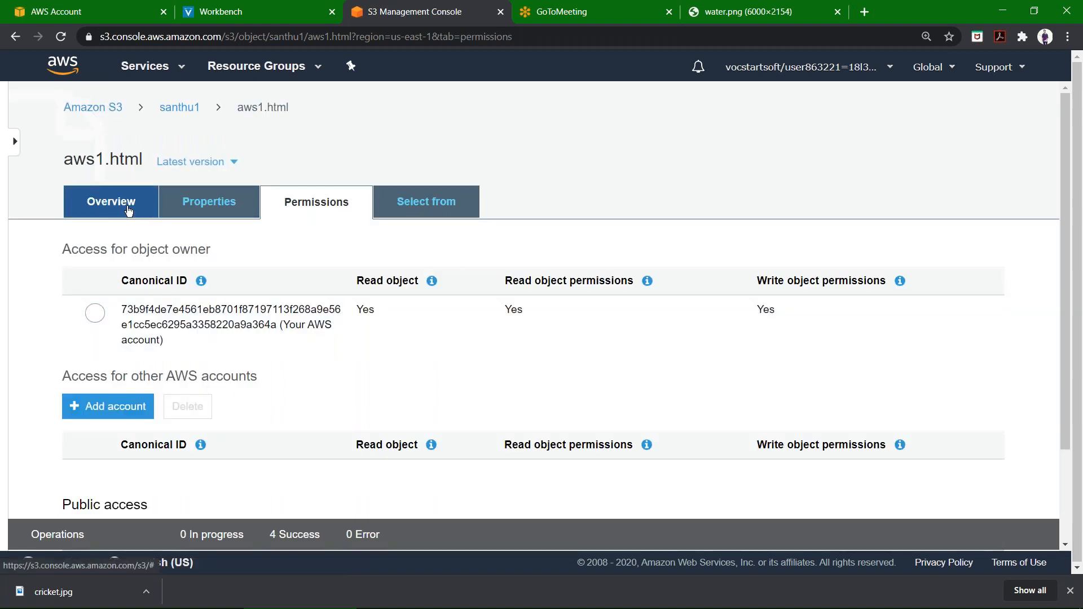
left_click(128, 208)
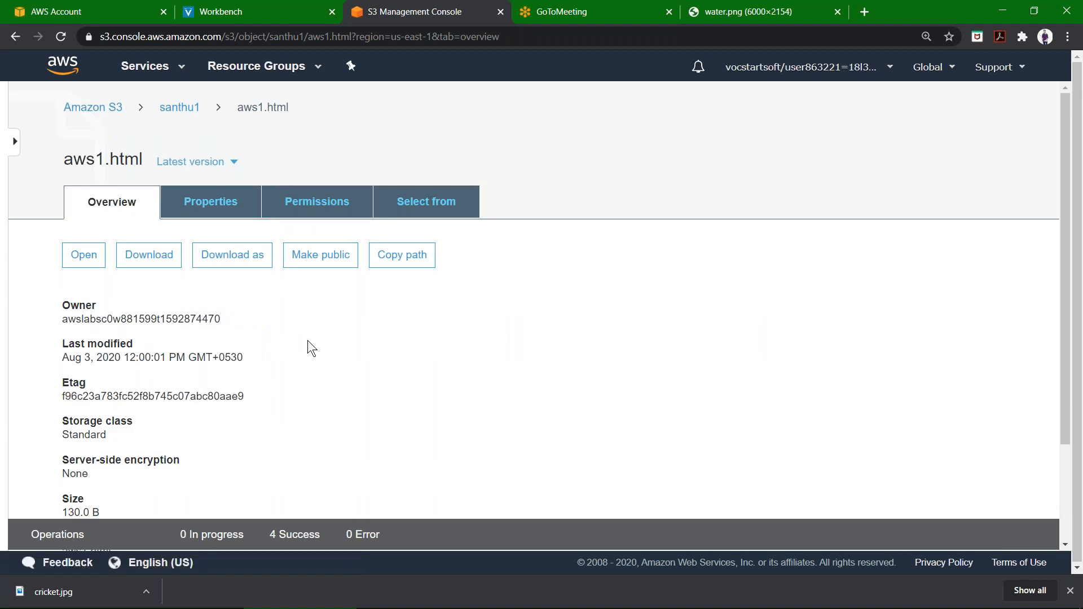
scroll(308, 342, "down", 1)
scroll(307, 340, "down", 2)
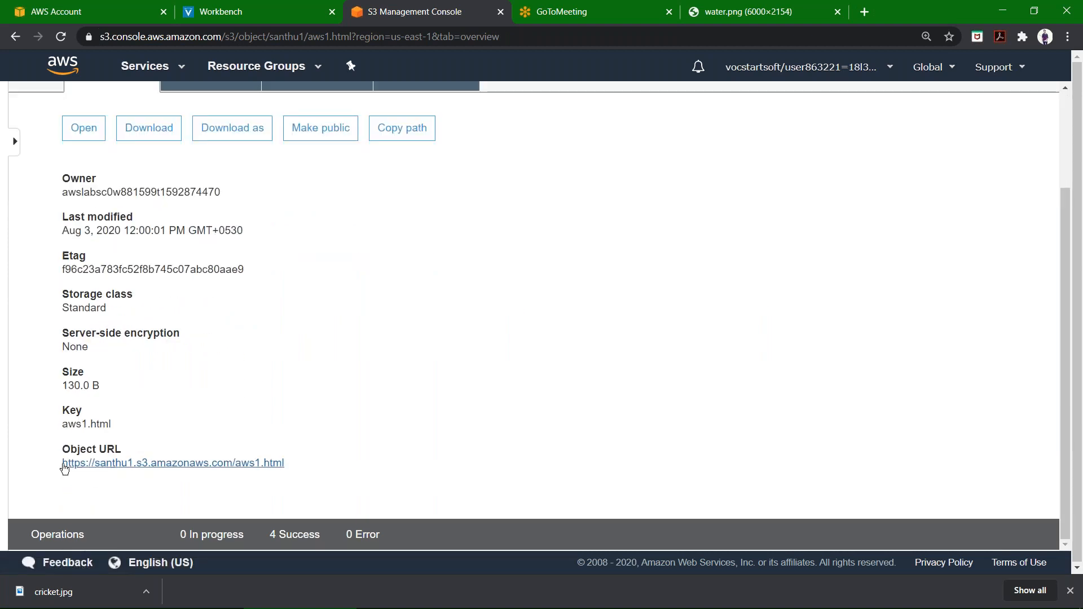
left_click_drag(59, 461, 316, 459)
key("ctrl+c")
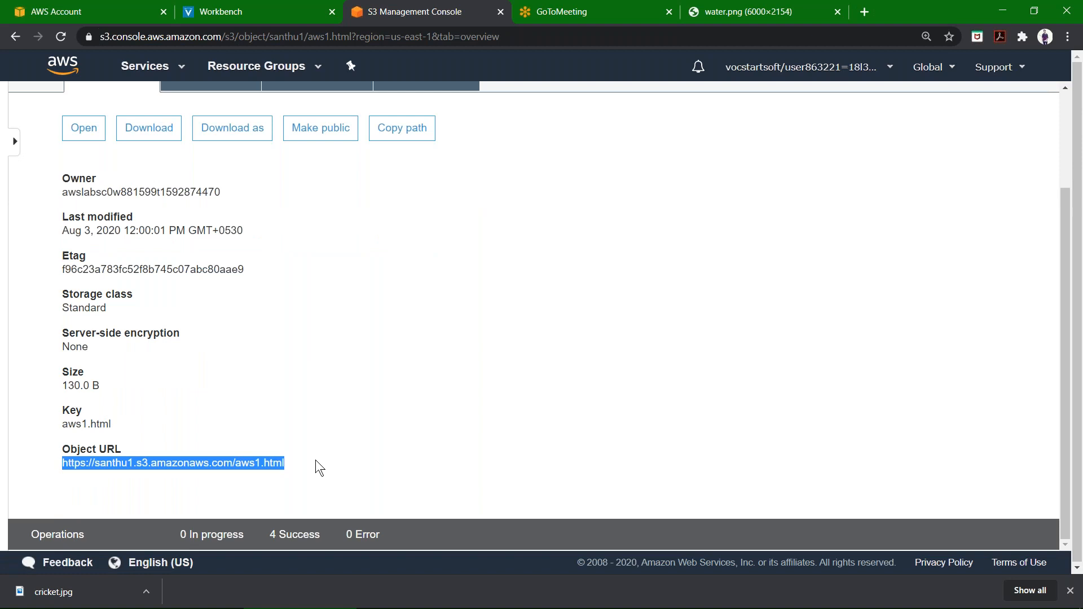
left_click(865, 11)
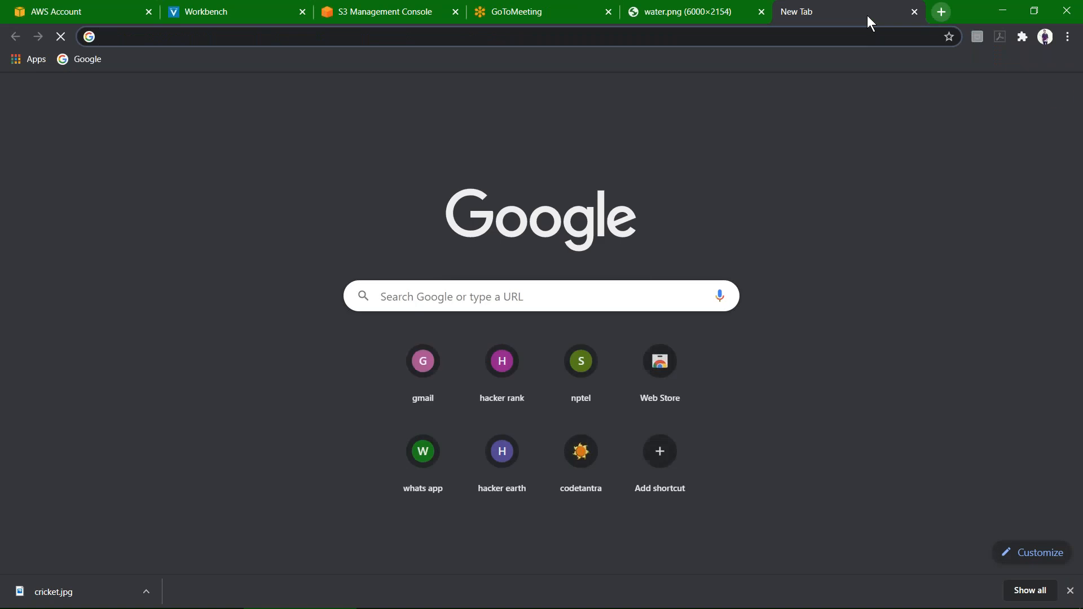
key("ctrl+v")
key("Return")
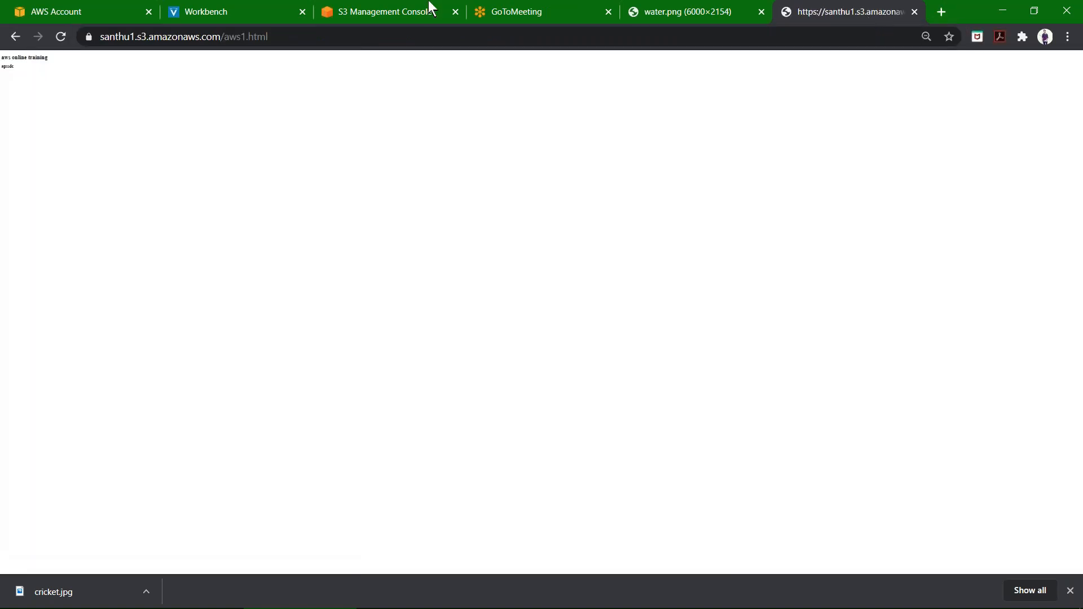
scroll(62, 179, "up", 12)
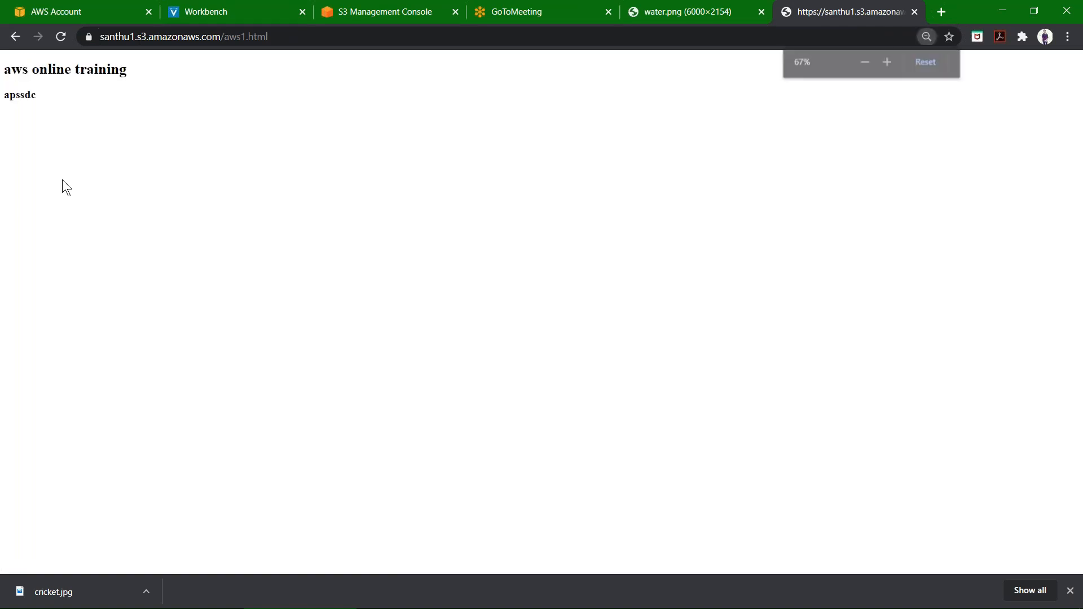
scroll(62, 180, "up", 2)
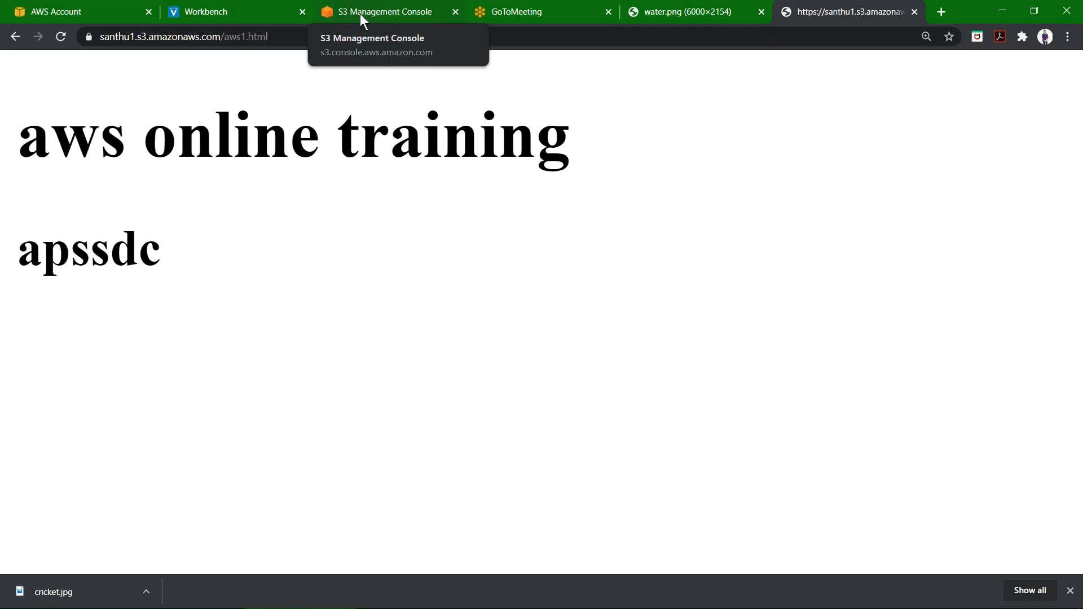
Return to the S3 console and review the aws1.html object's properties, permissions, Select from options and overview details.
left_click(361, 15)
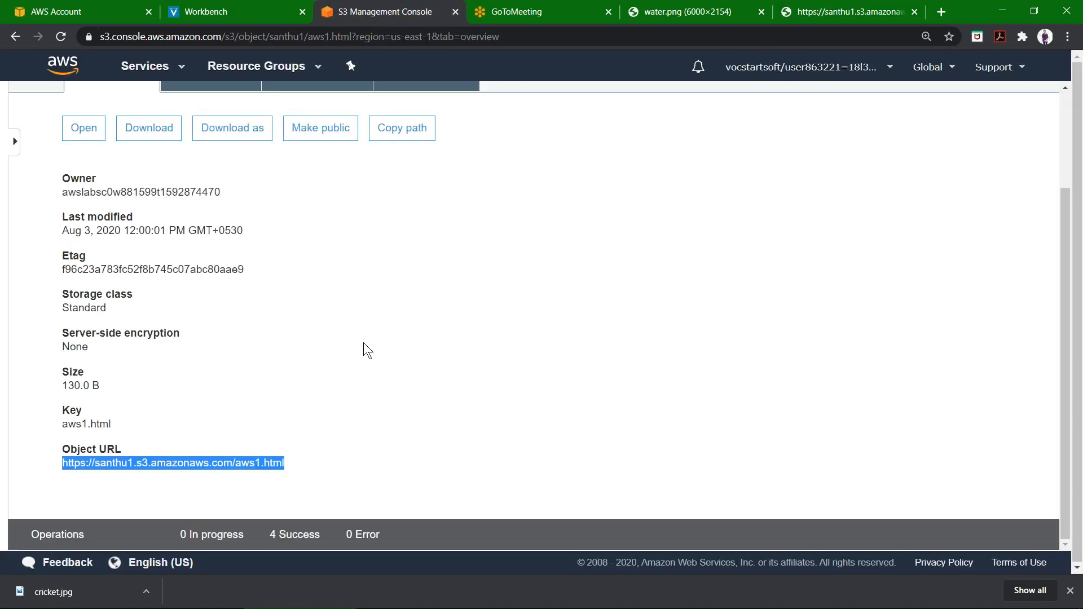
scroll(363, 343, "up", 3)
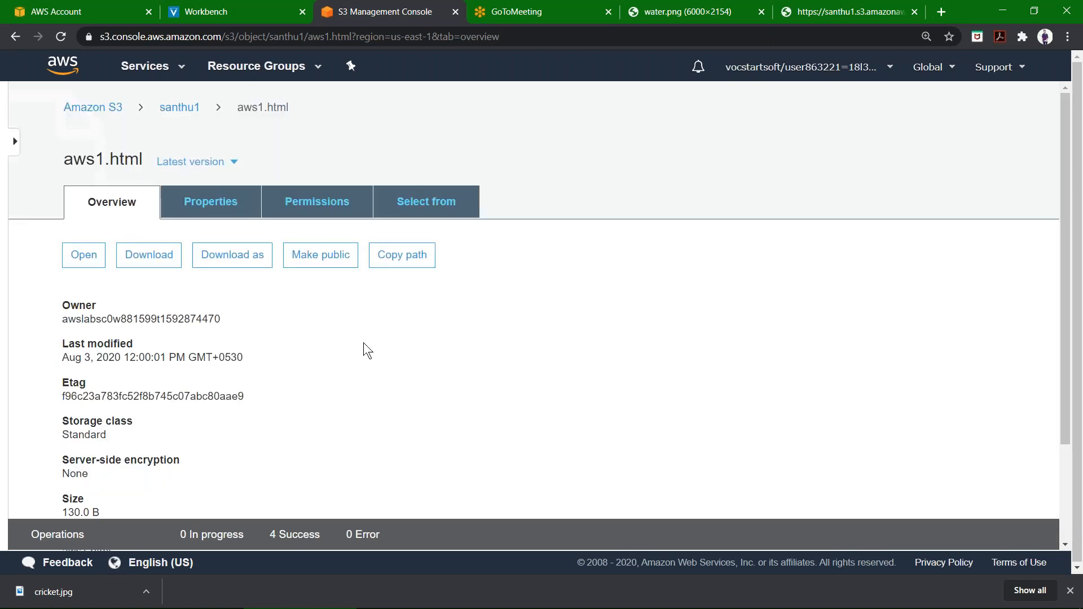
left_click(237, 217)
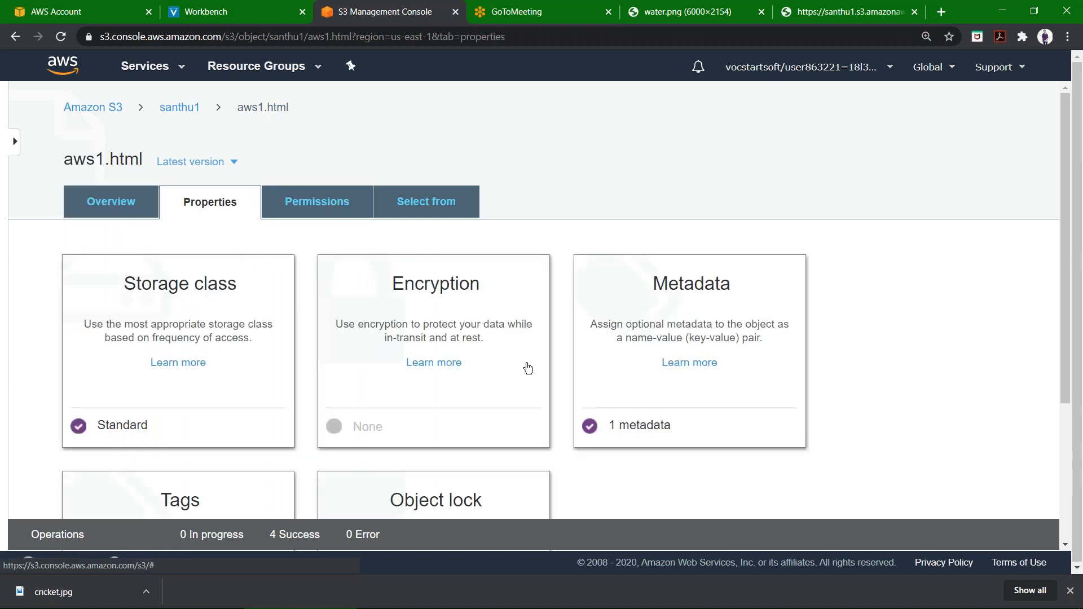
scroll(530, 376, "down", 2)
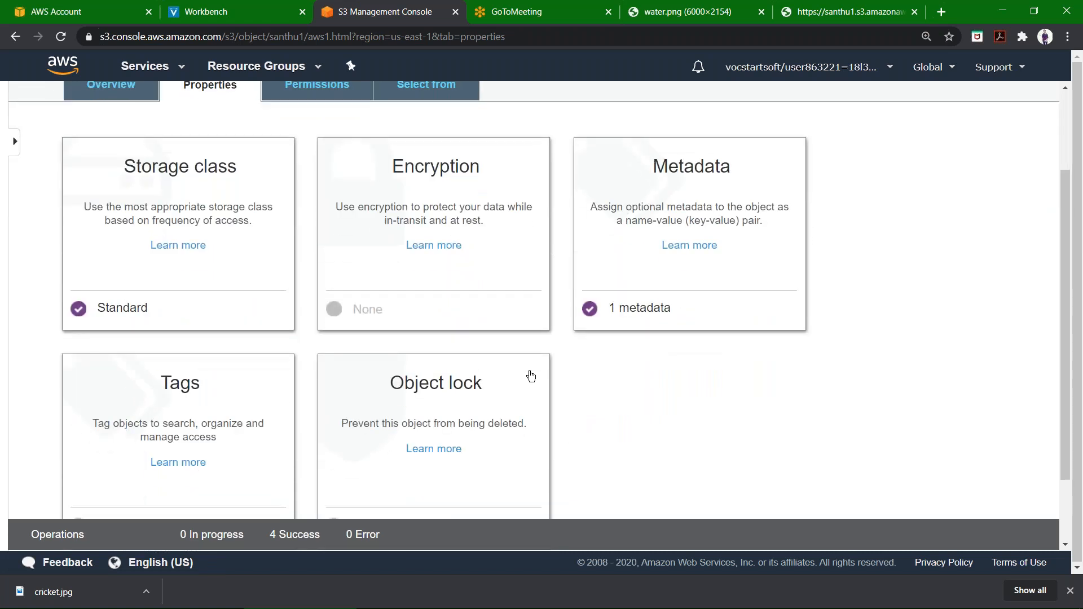
scroll(530, 378, "down", 1)
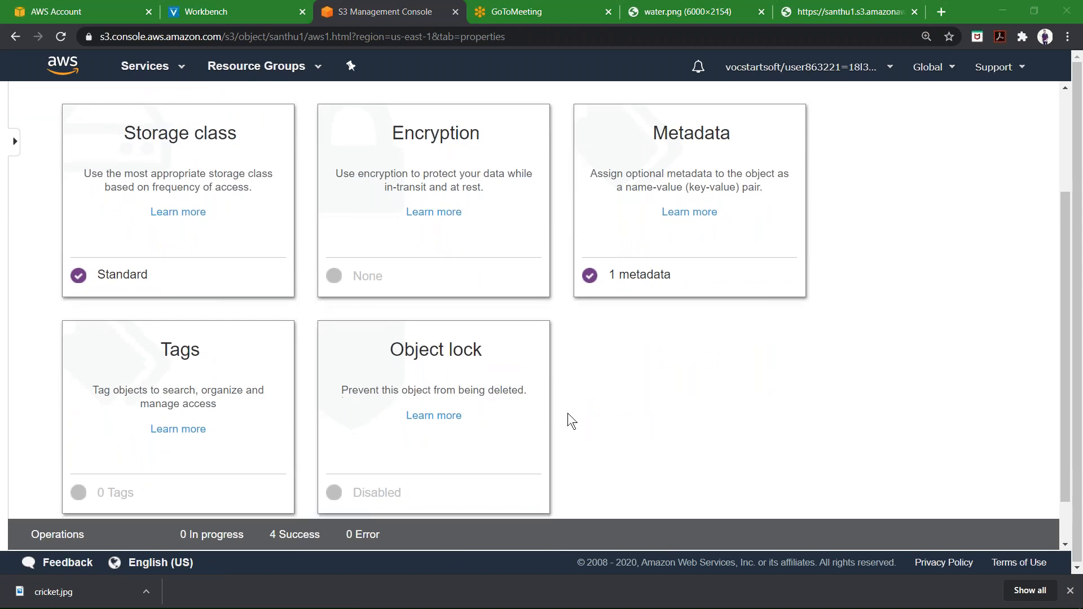
scroll(567, 414, "down", 1)
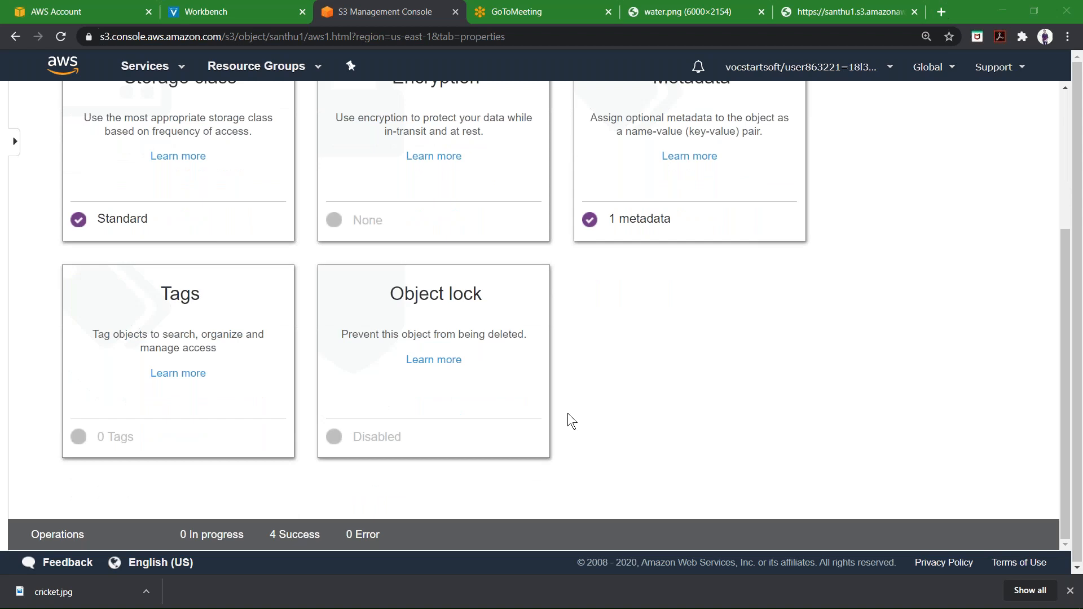
scroll(568, 413, "up", 3)
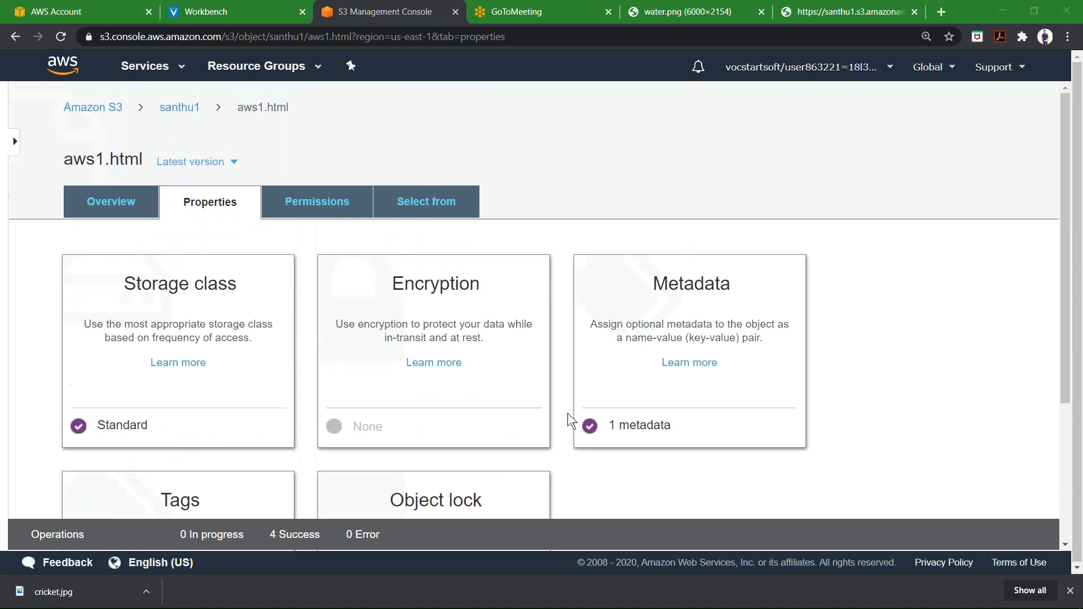
scroll(568, 412, "down", 3)
scroll(567, 413, "down", 1)
scroll(567, 413, "up", 3)
scroll(567, 413, "down", 1)
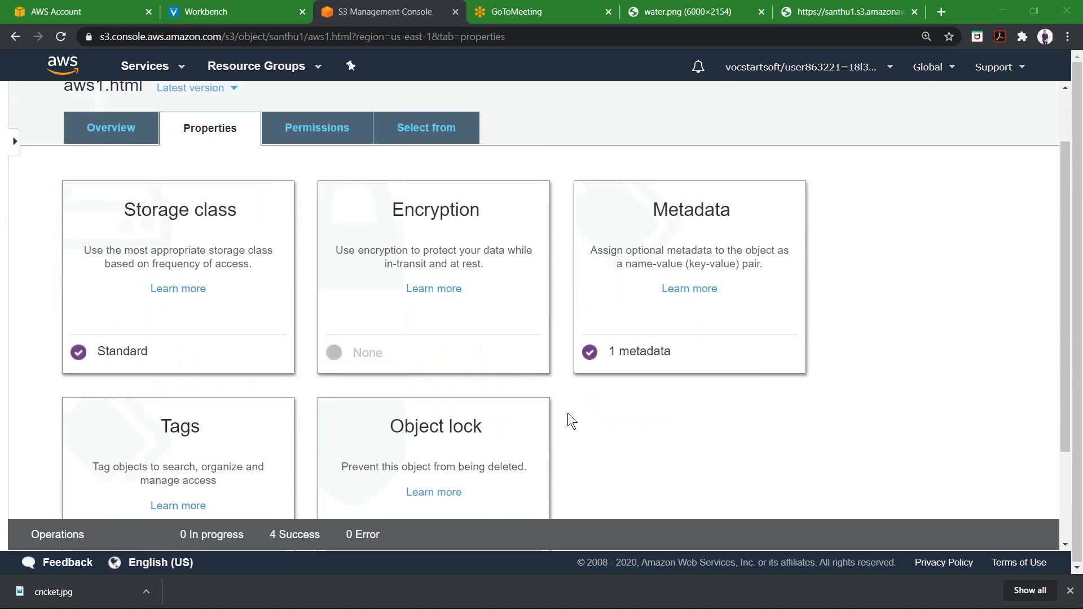
left_click(339, 139)
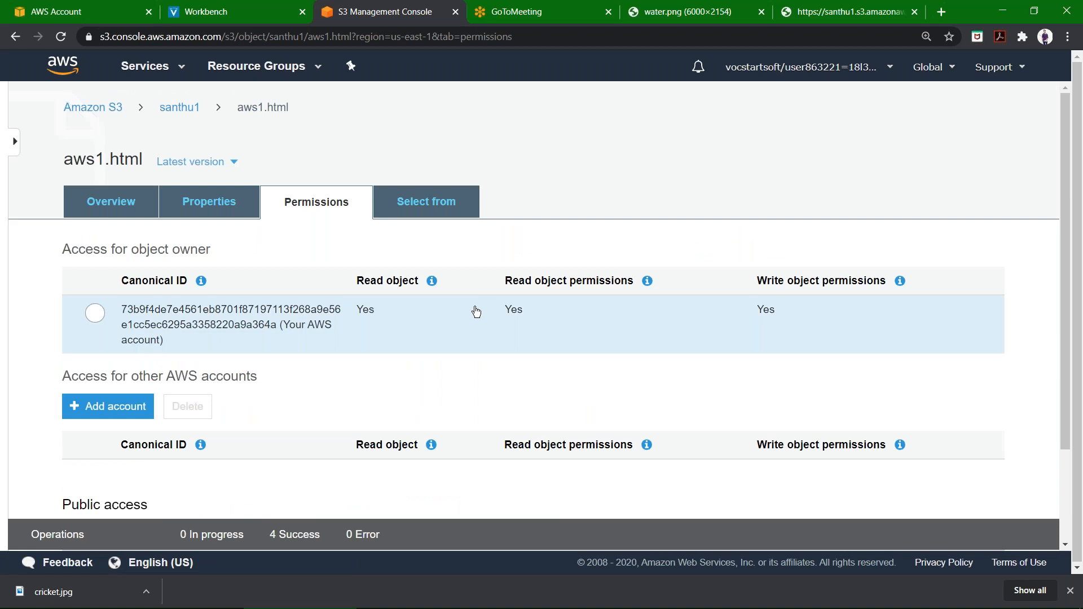
scroll(476, 311, "down", 2)
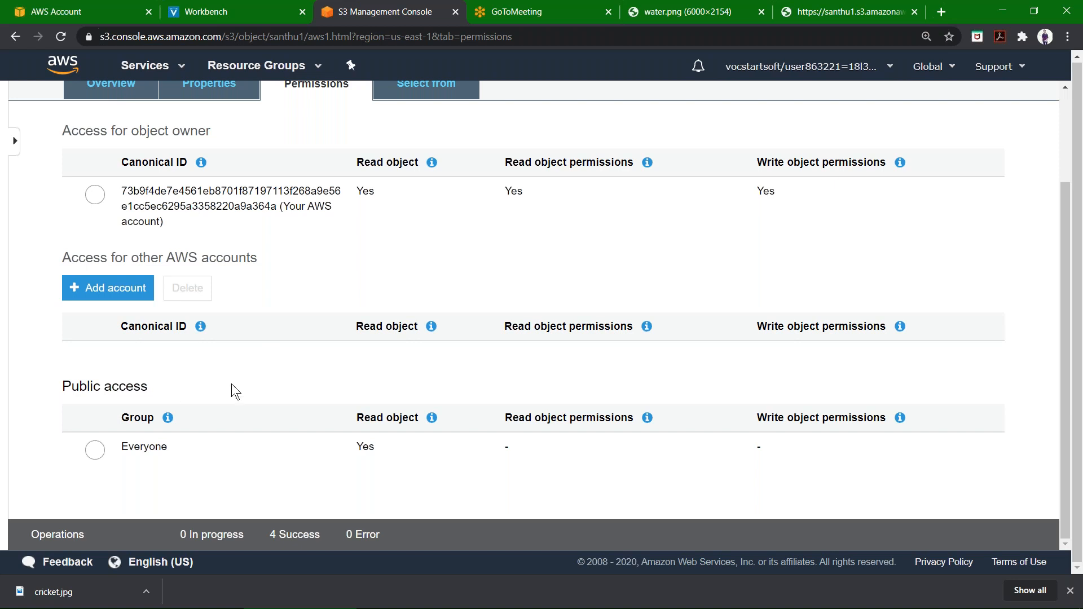
scroll(231, 384, "up", 2)
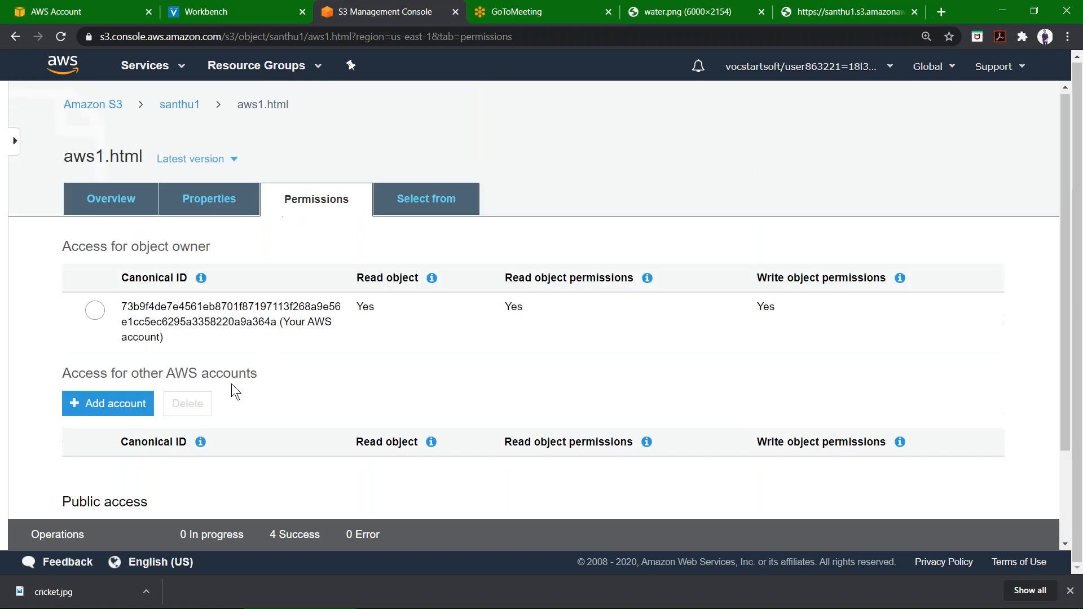
left_click(437, 205)
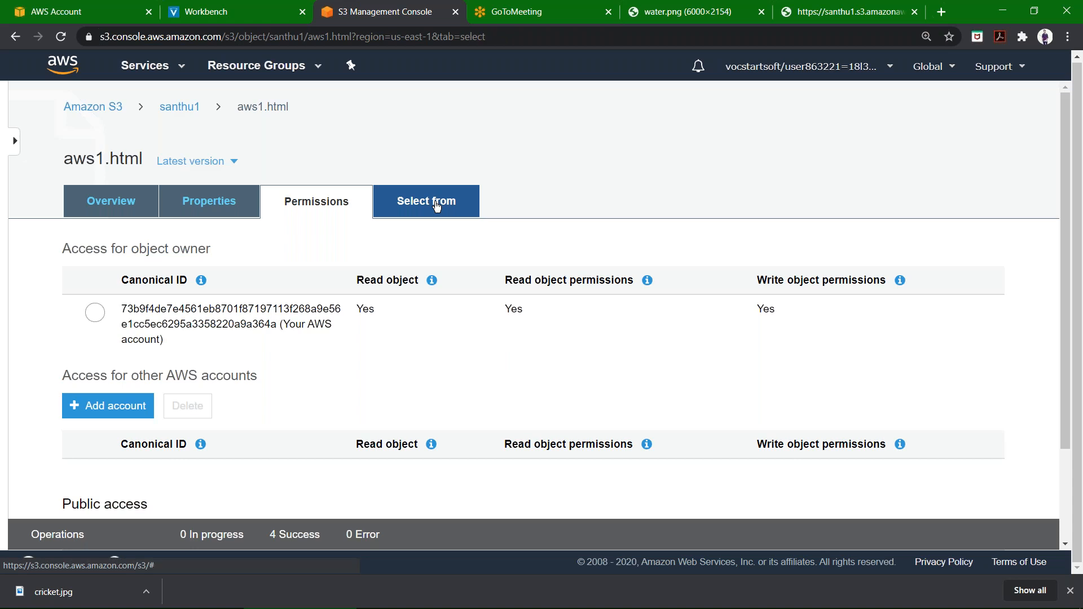
scroll(477, 326, "down", 5)
scroll(539, 297, "up", 2)
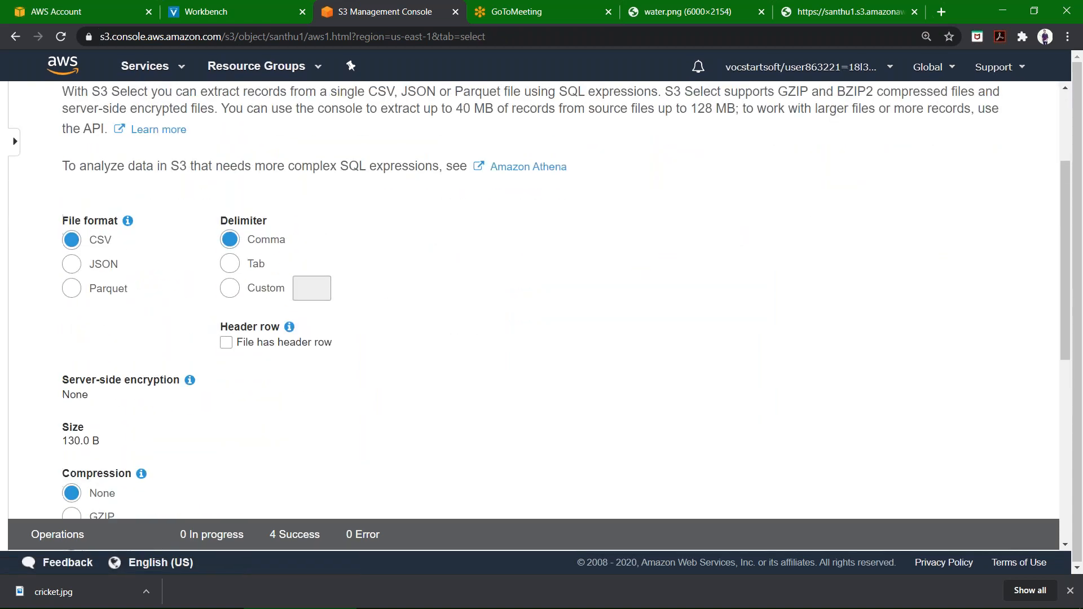
scroll(539, 297, "up", 1)
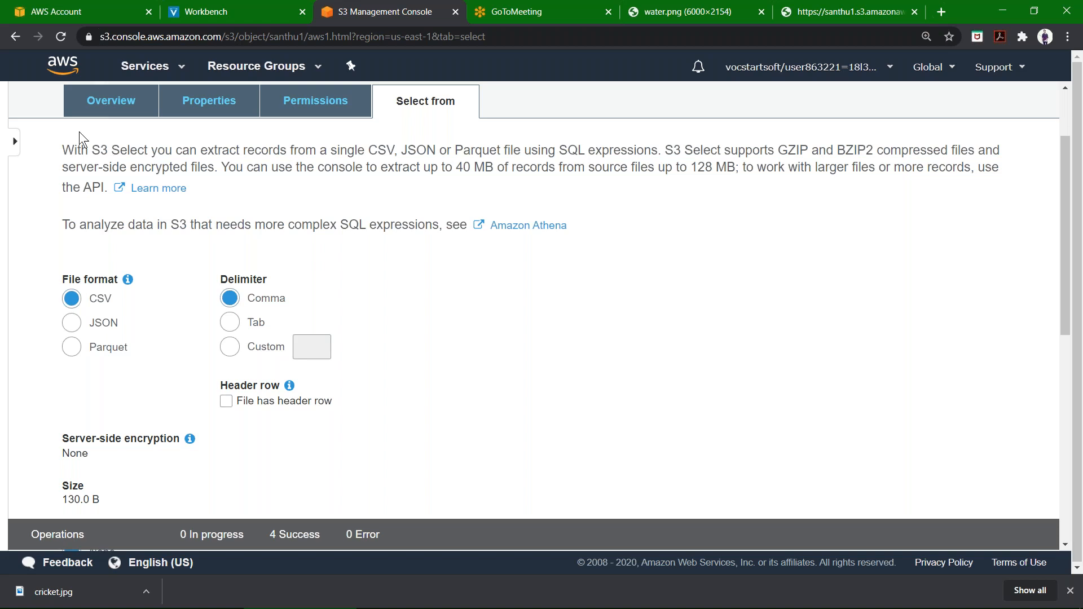
left_click(101, 112)
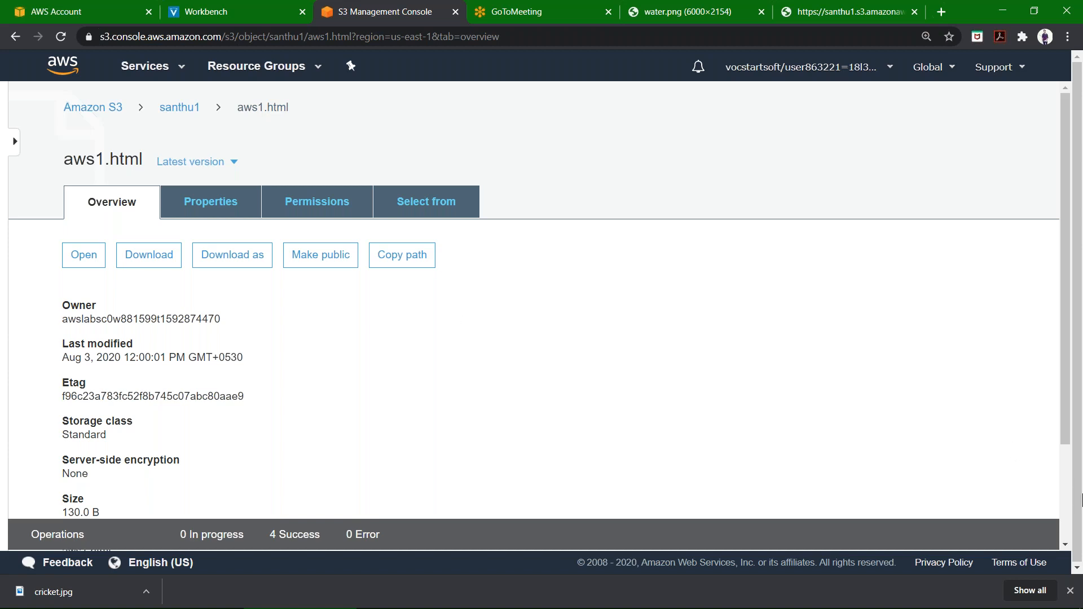
left_click(1070, 592)
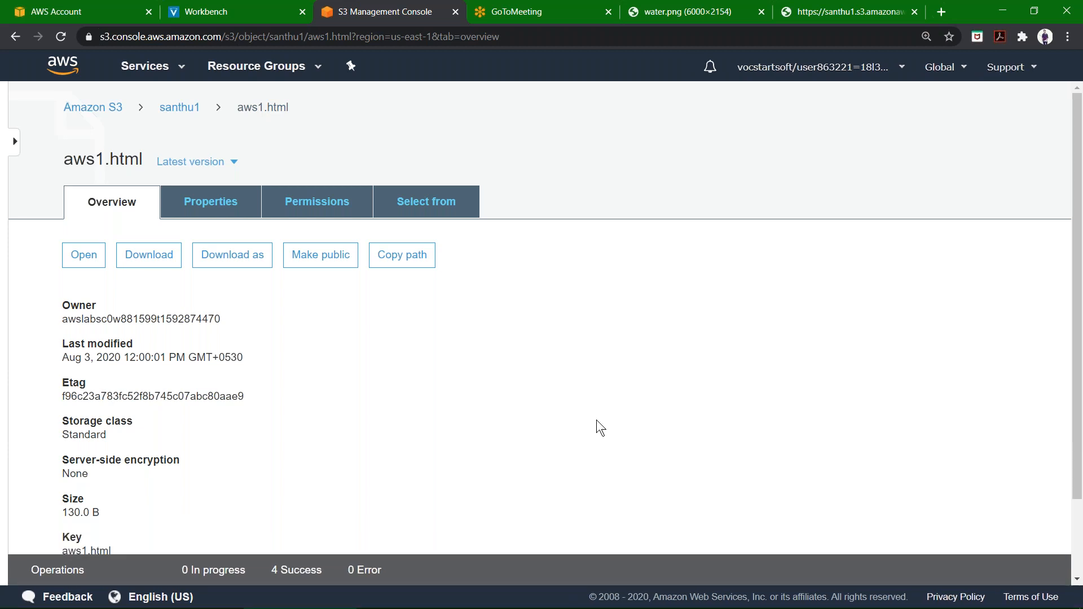
scroll(336, 397, "down", 1)
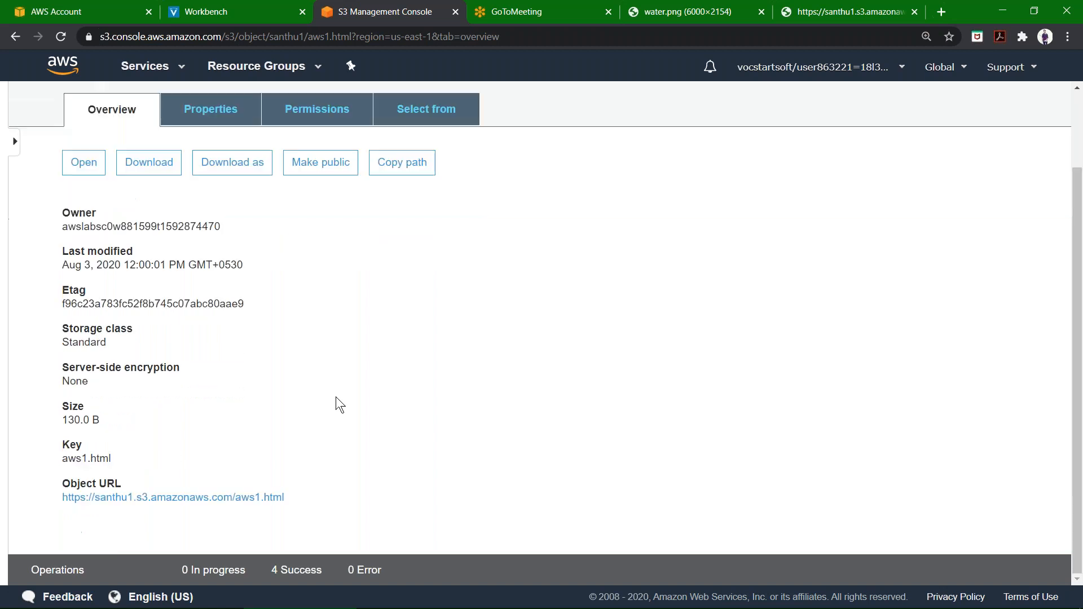
scroll(336, 397, "up", 1)
scroll(336, 397, "down", 2)
scroll(225, 324, "up", 2)
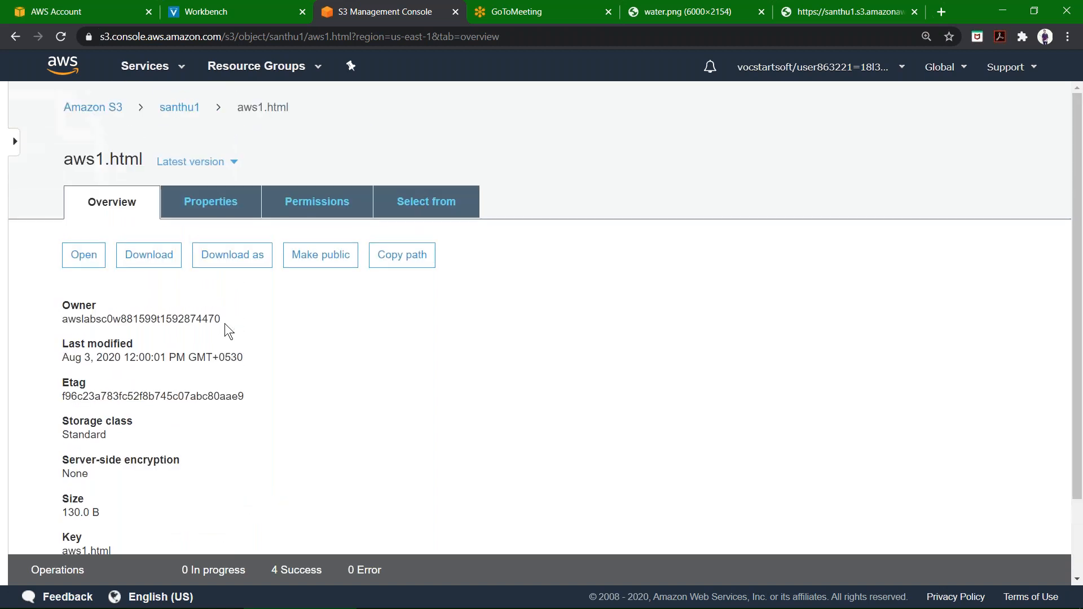